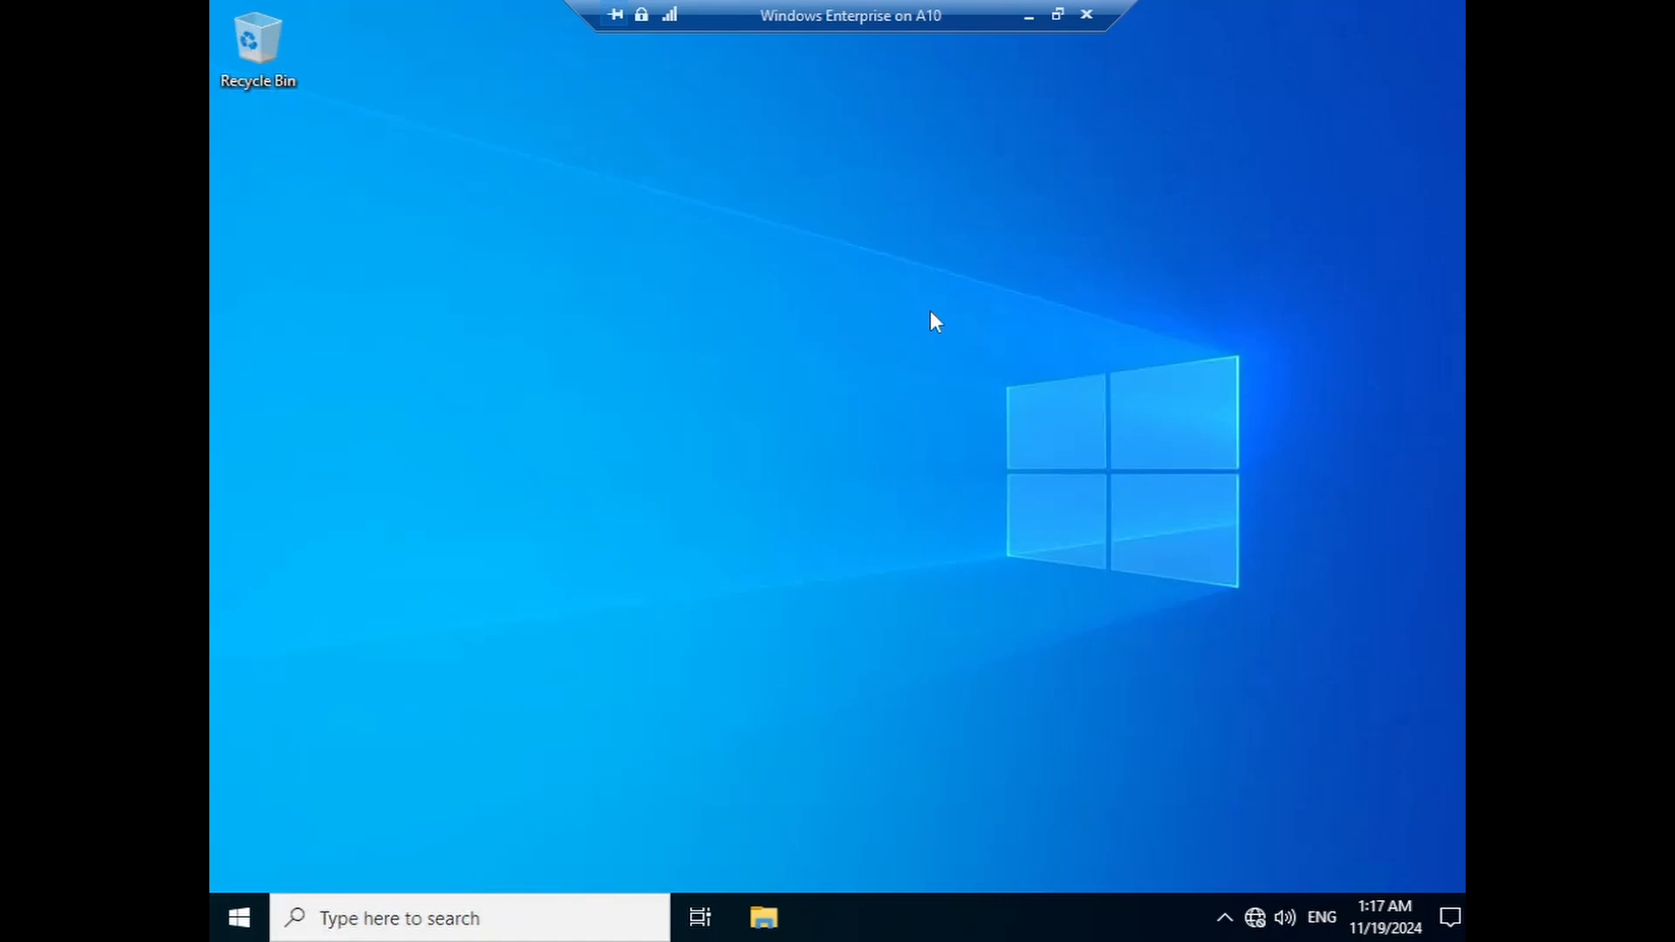
- Open File Explorer from the taskbar
left_click(763, 917)
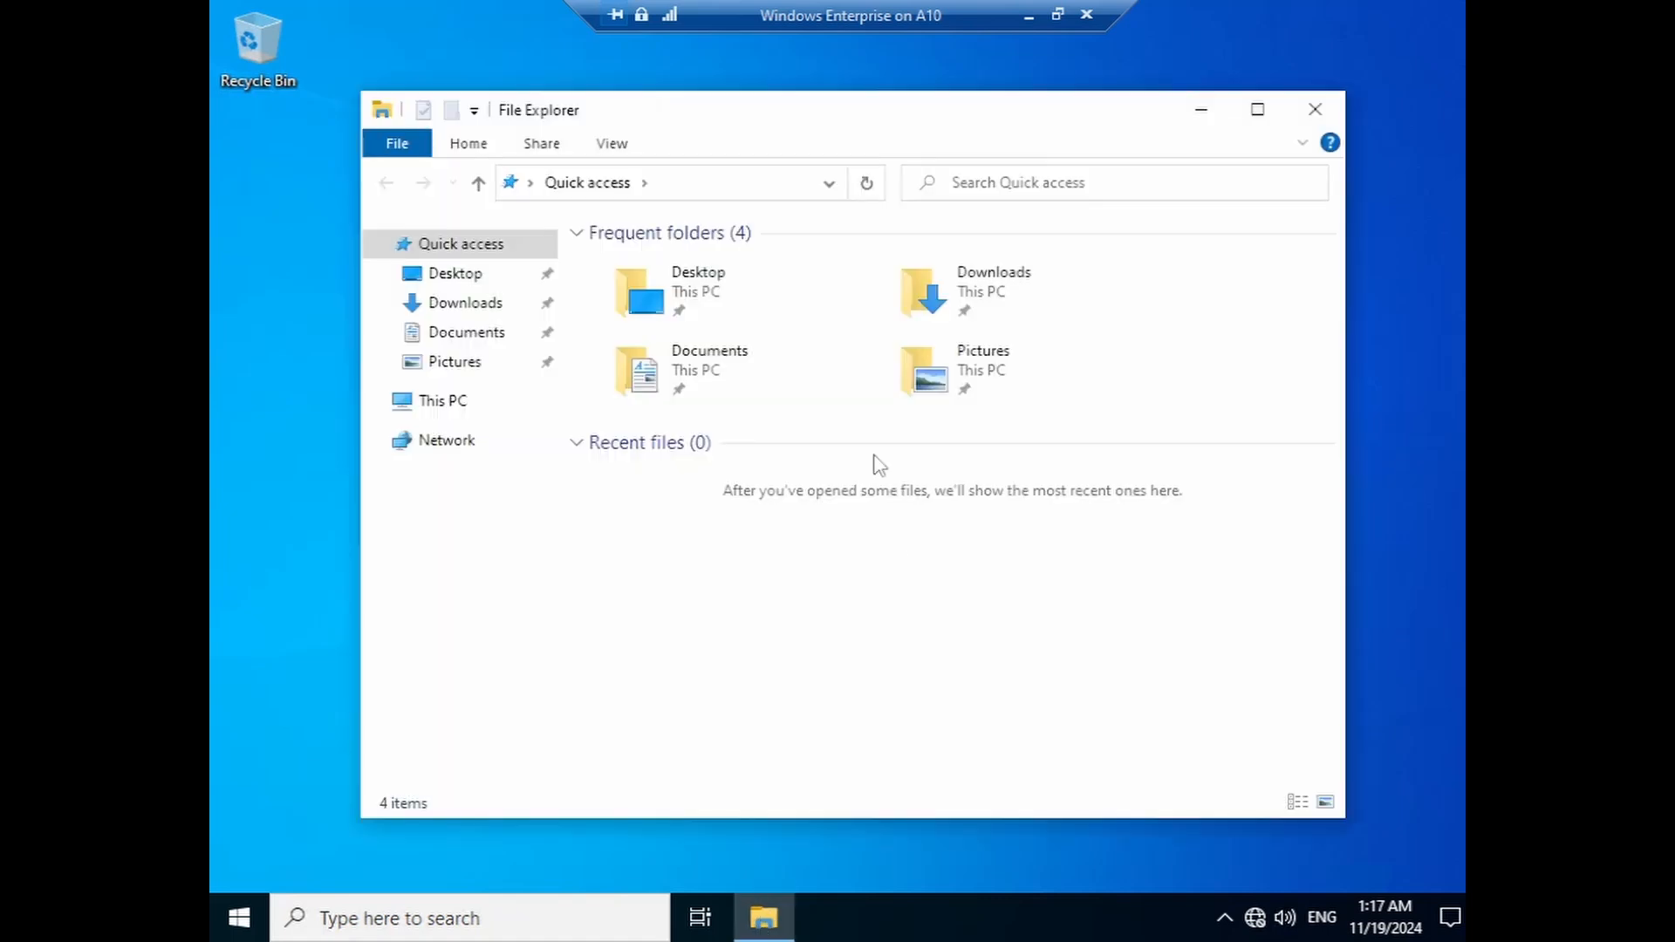
- Open Computer Management from the This PC context menu in File Explorer
left_click_drag(883, 91, 884, 115)
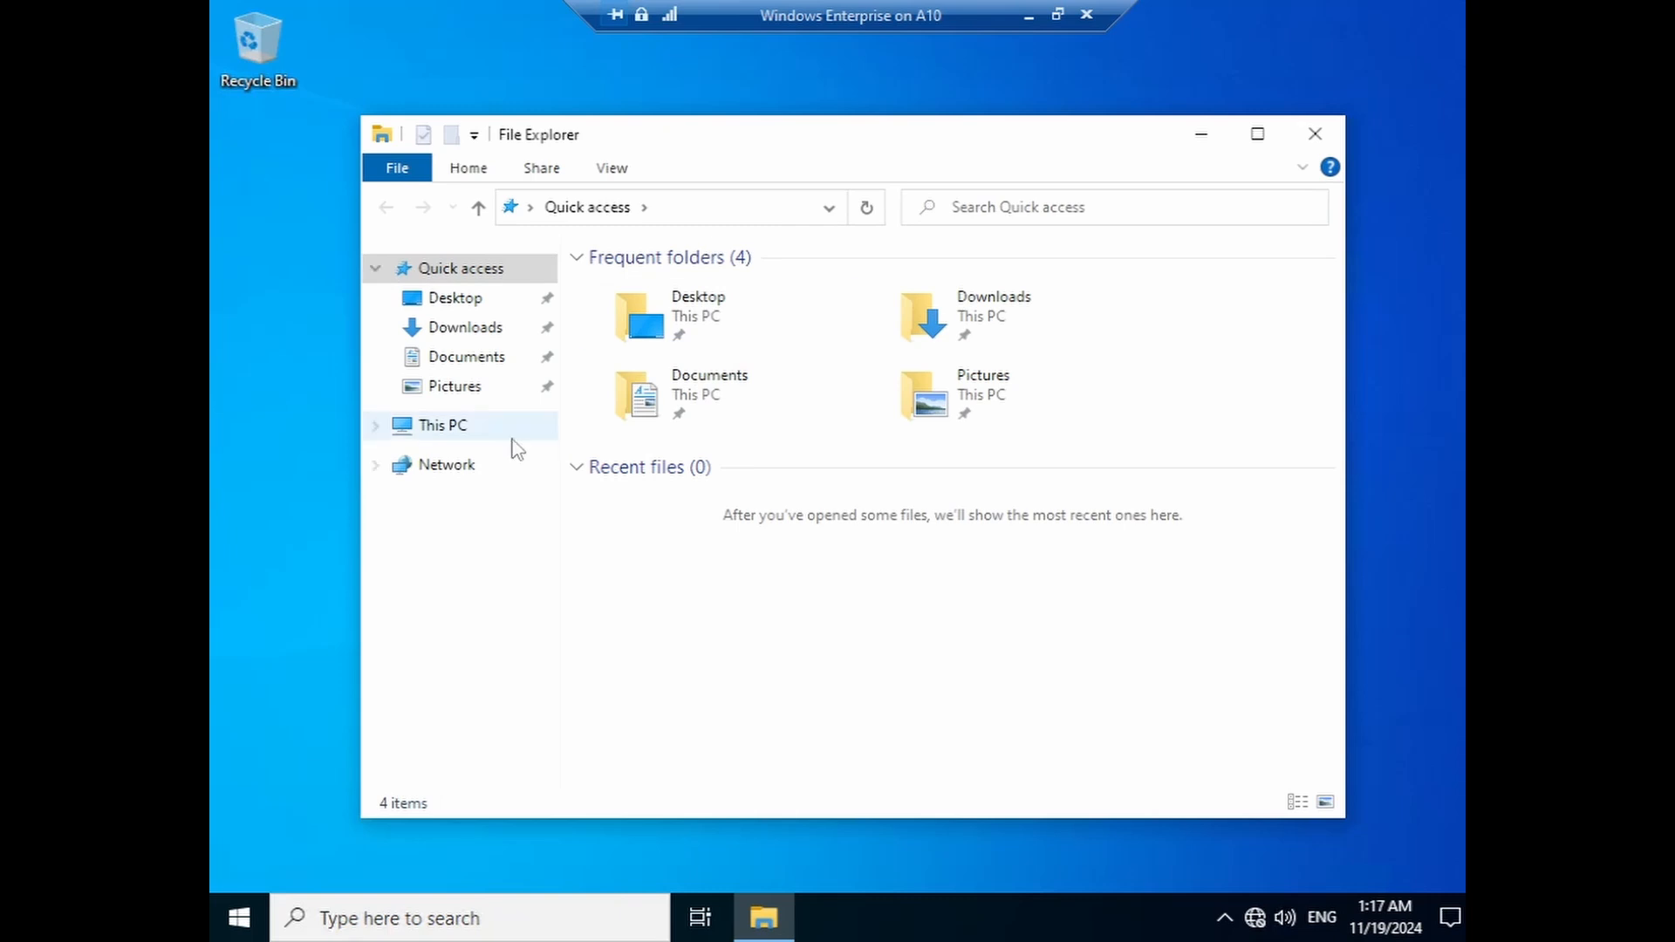
right_click(445, 433)
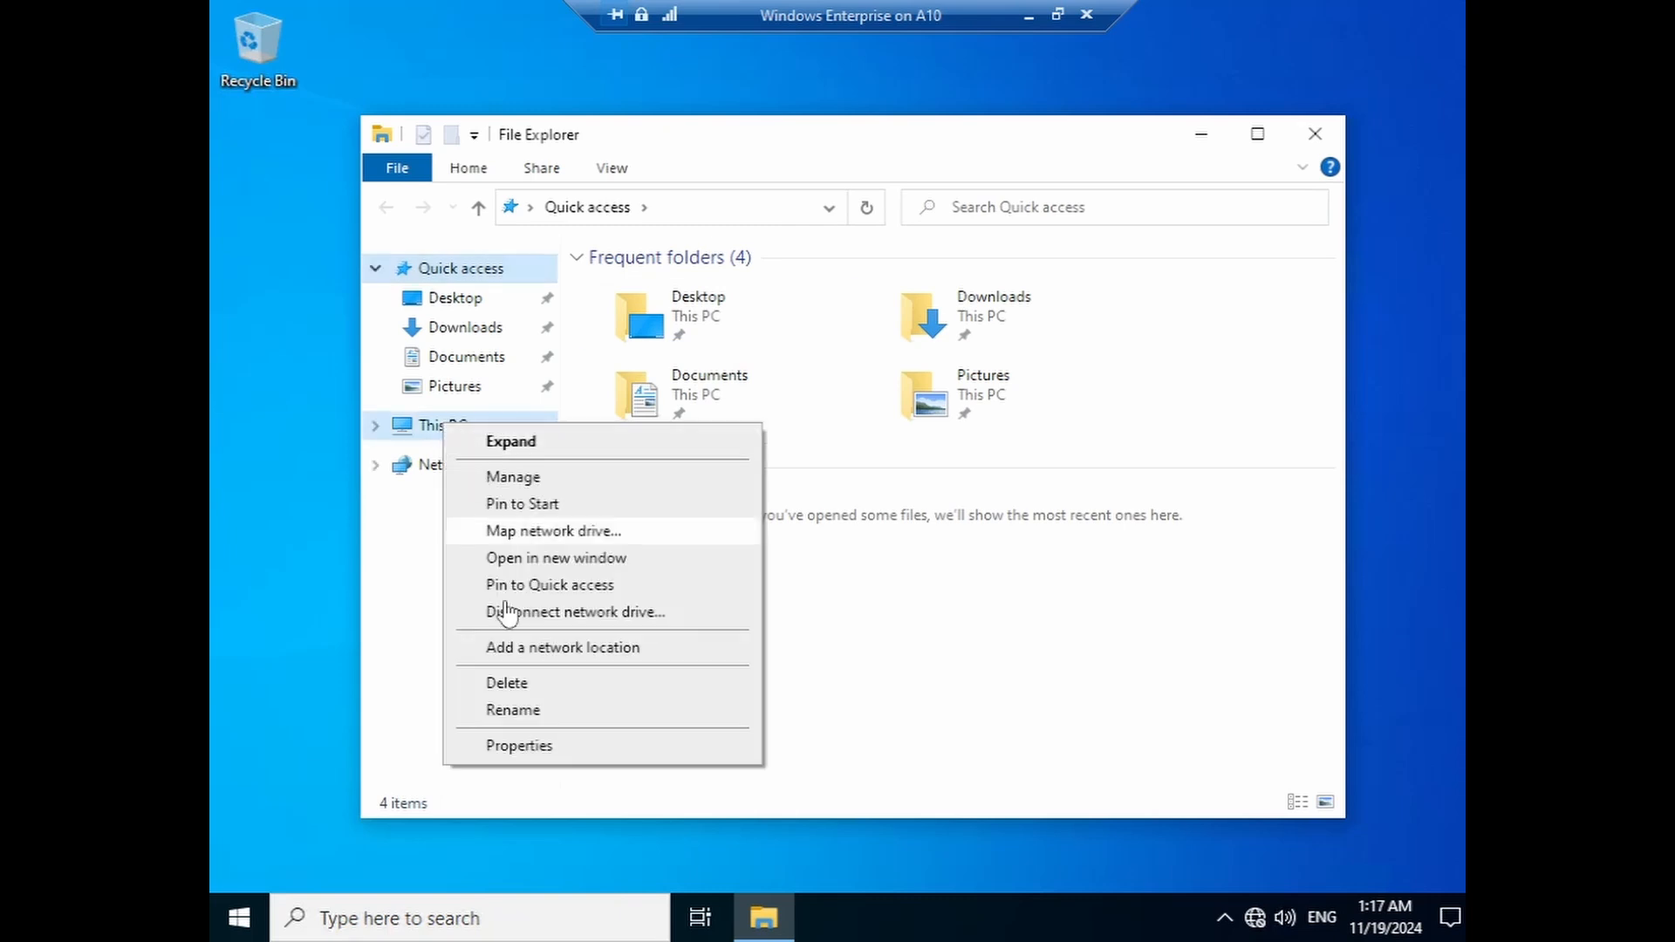
left_click(513, 476)
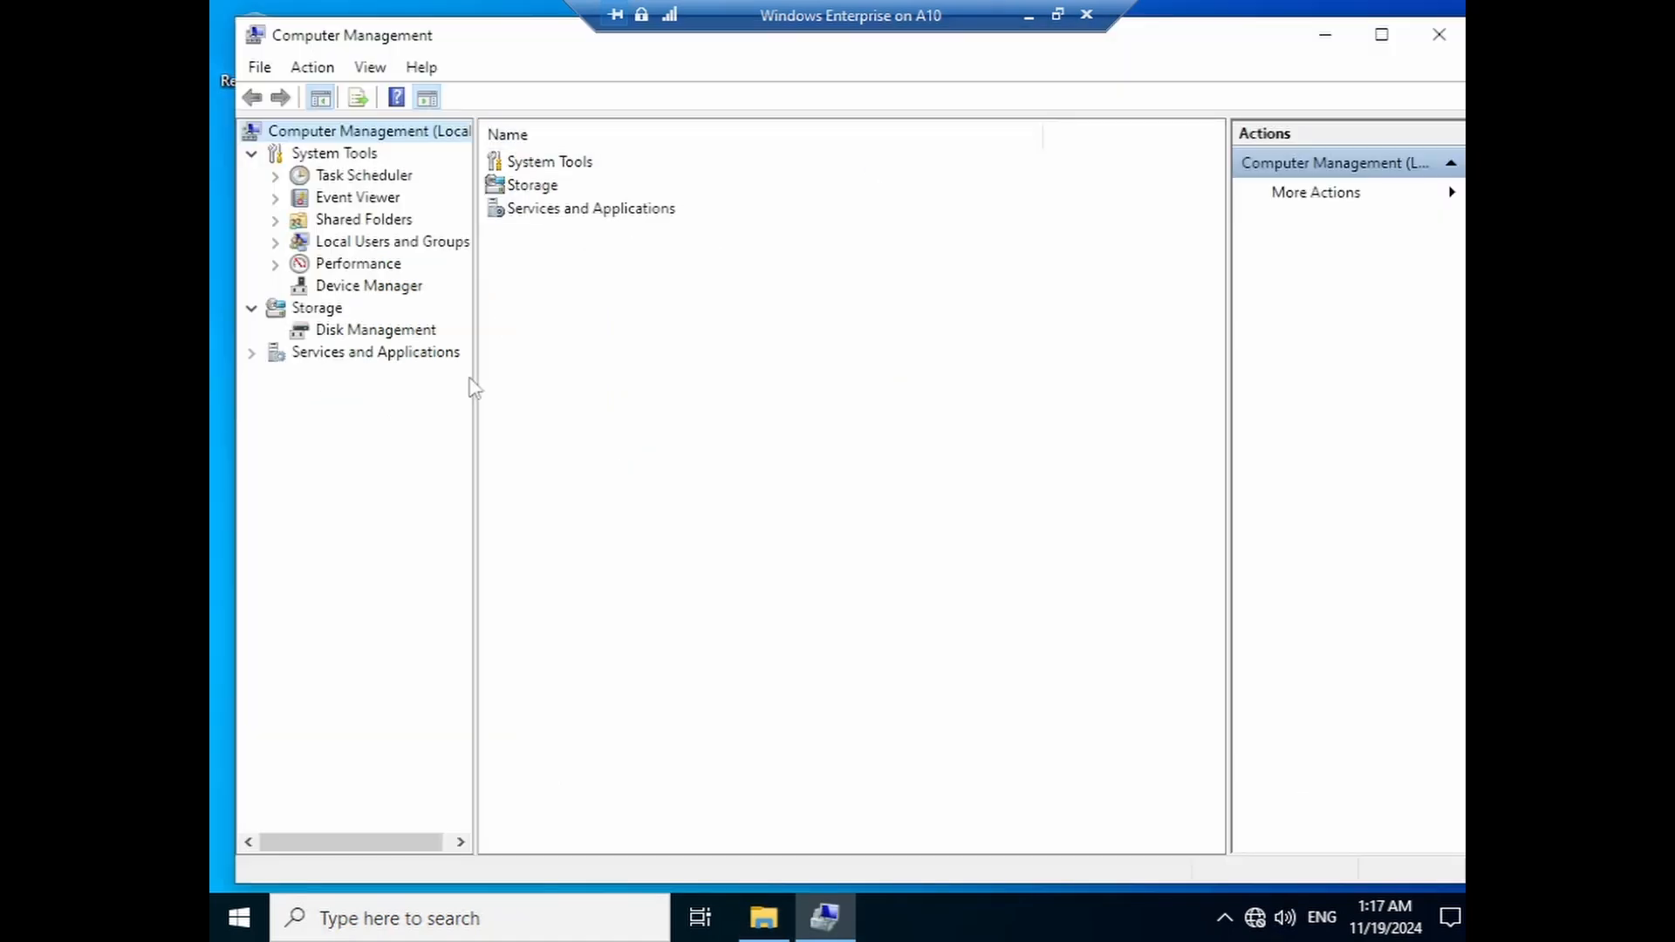
- Show Disk Management, listing Disk 0's 100 MB EFI, 126.39 GB C: and 509 MB recovery partitions
left_click(346, 331)
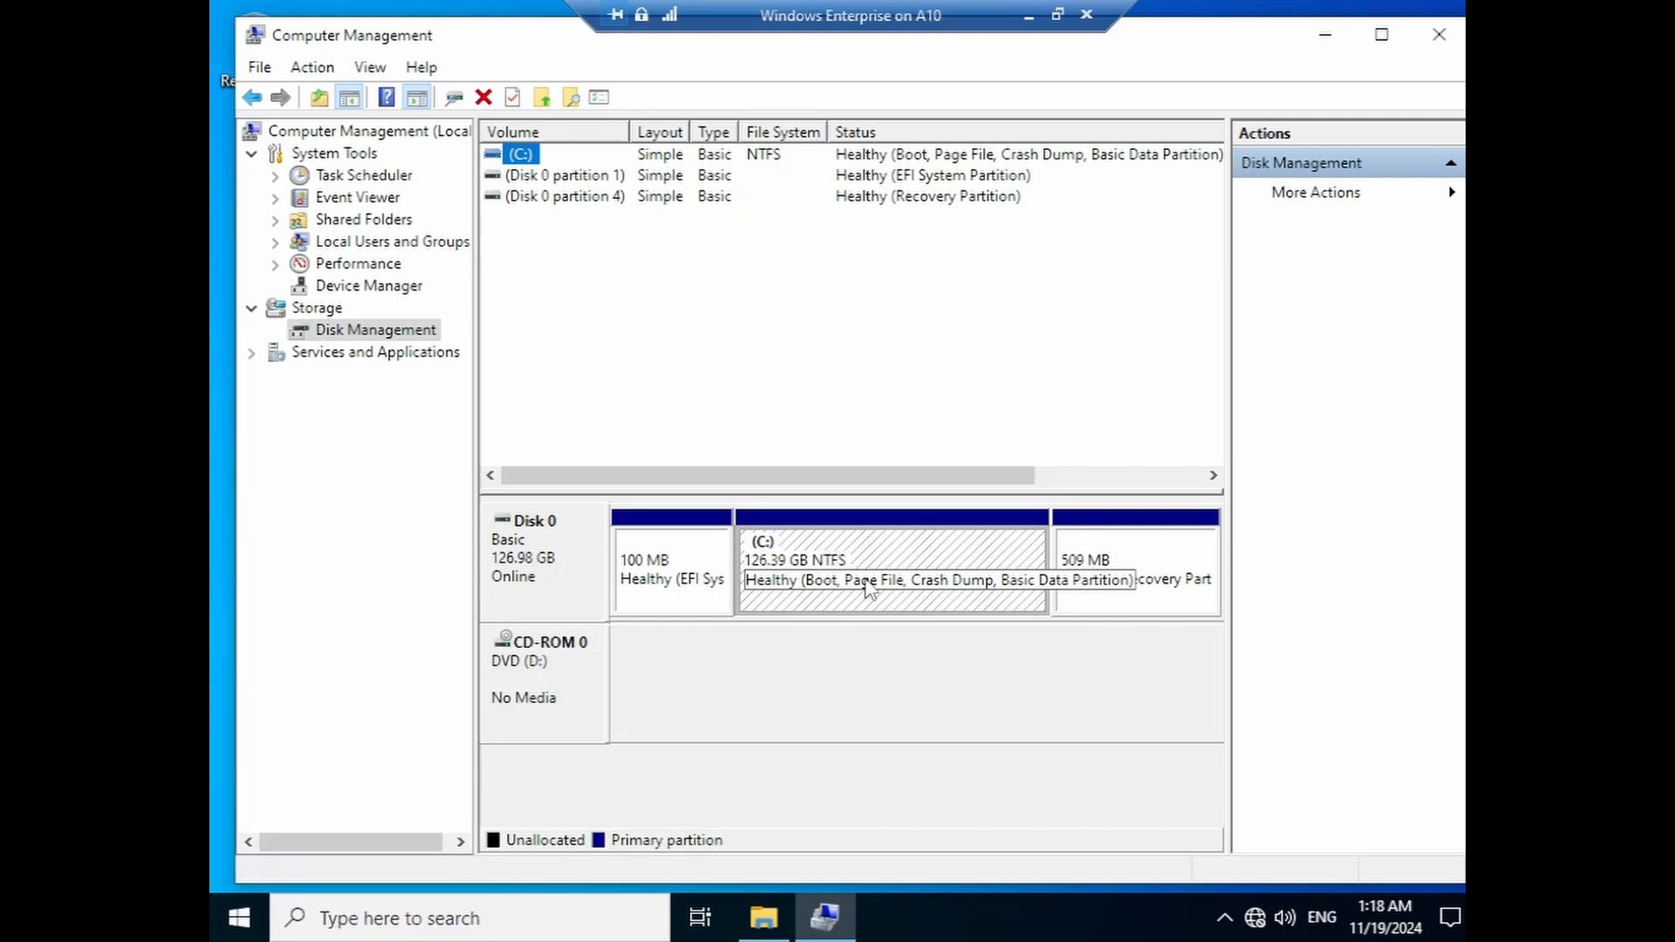
- Shrink the C: volume by 20000 MB, reducing it to 106.85 GB
right_click(888, 563)
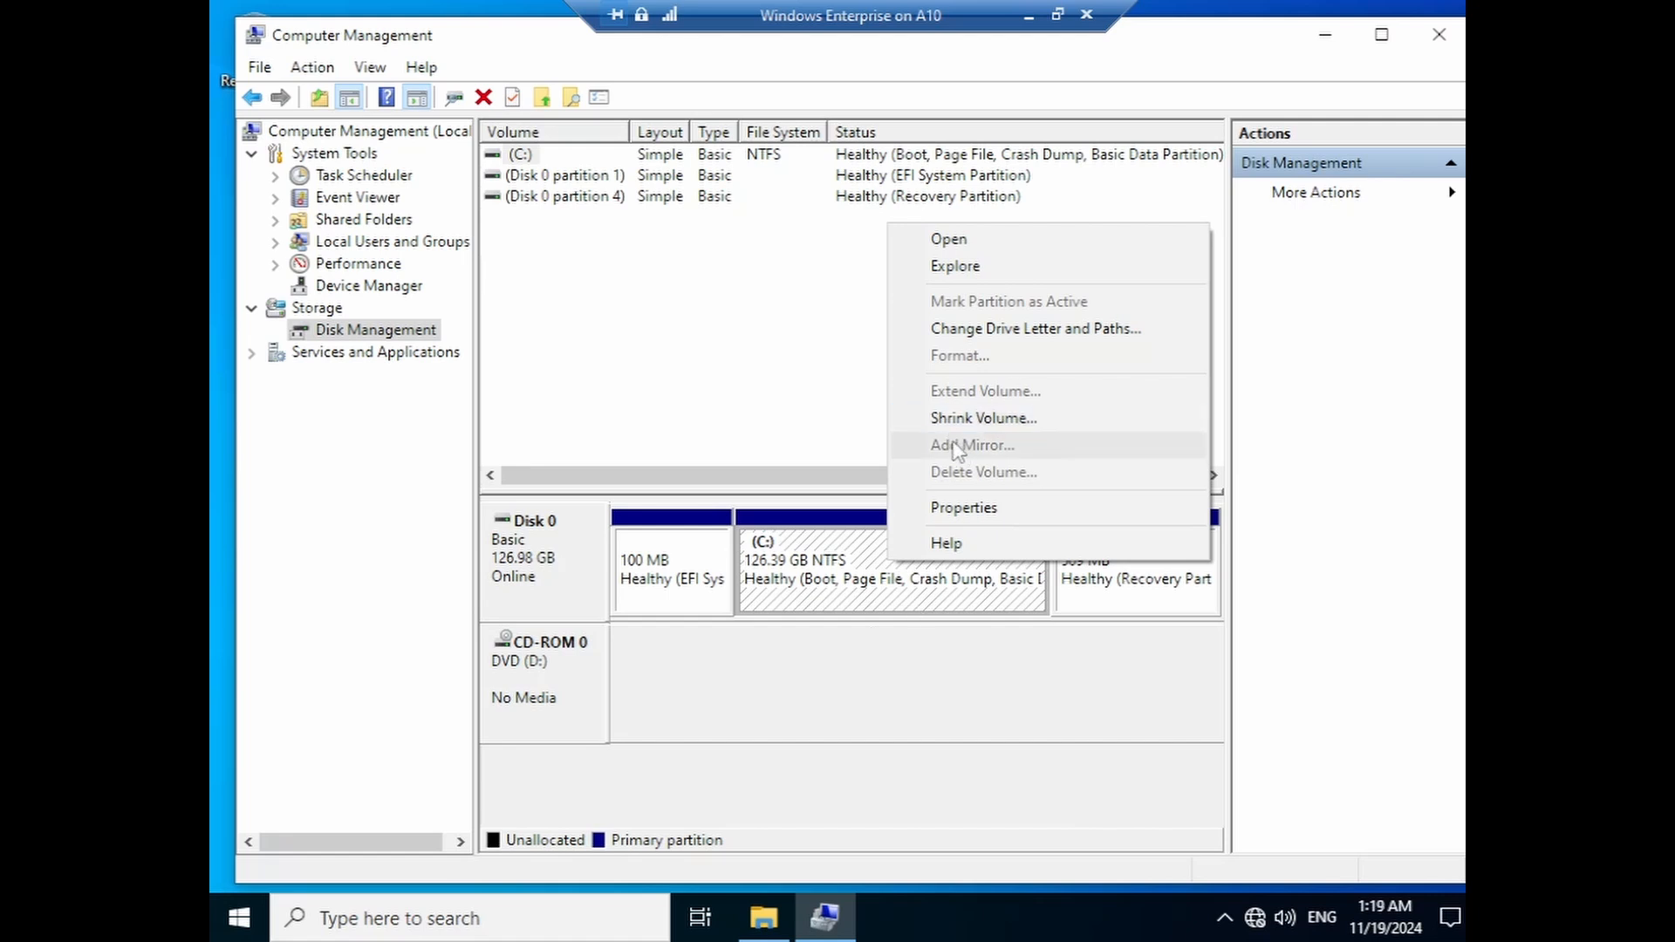
left_click(970, 423)
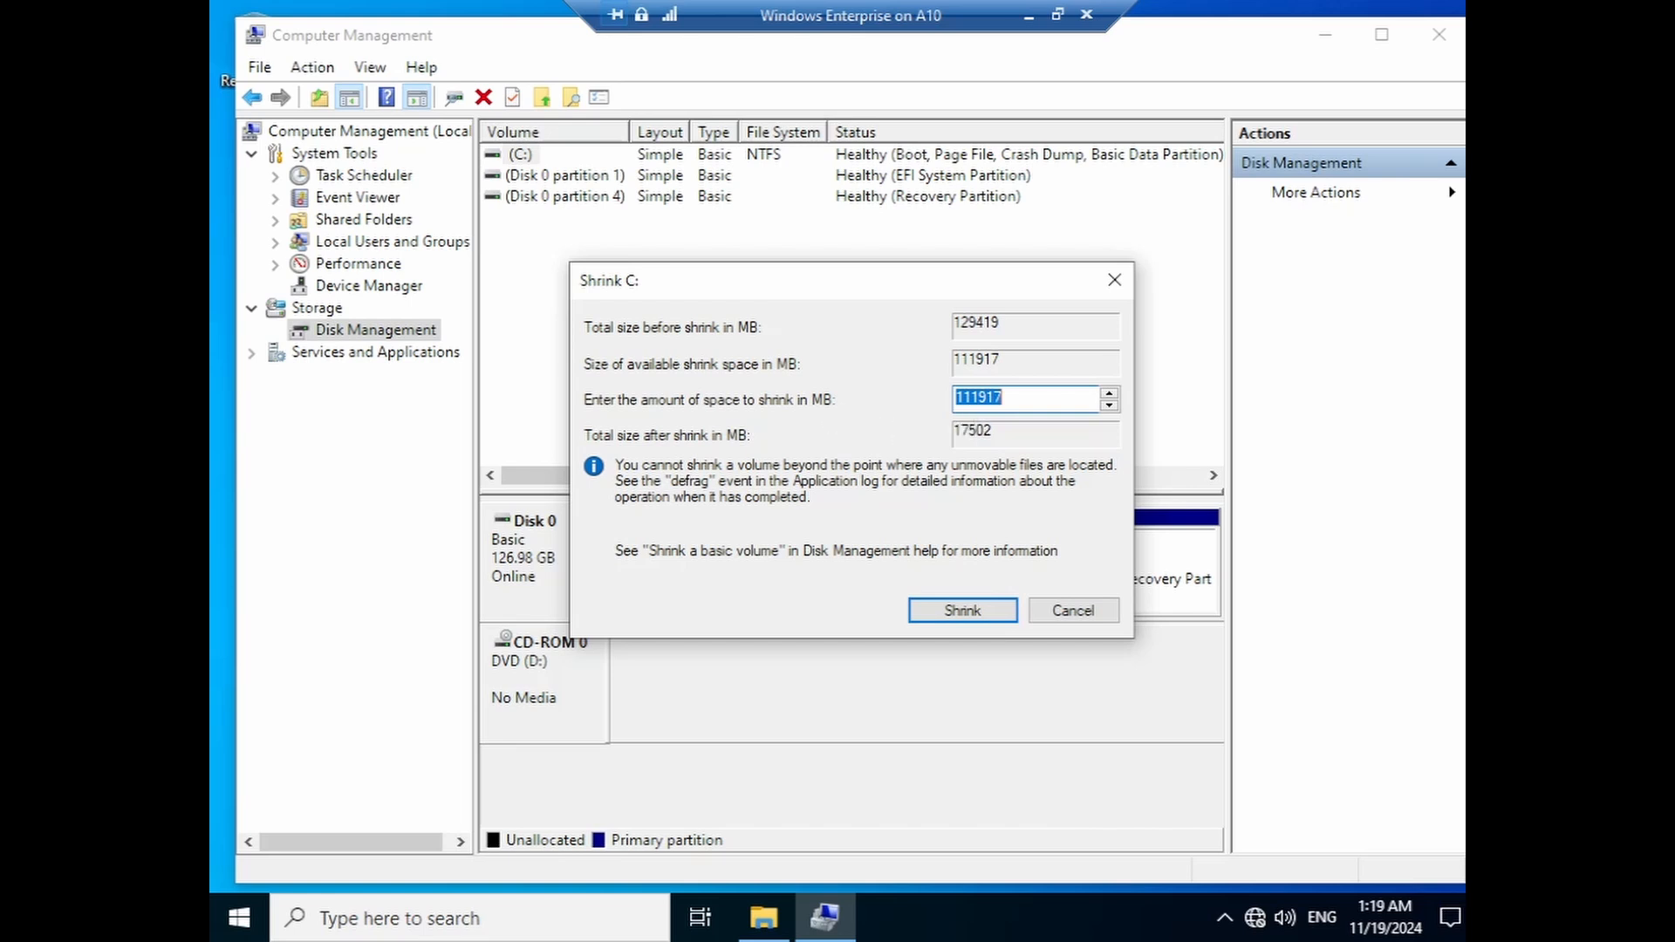
left_click(1002, 398)
left_click_drag(1003, 398, 866, 401)
type("20000")
left_click(935, 617)
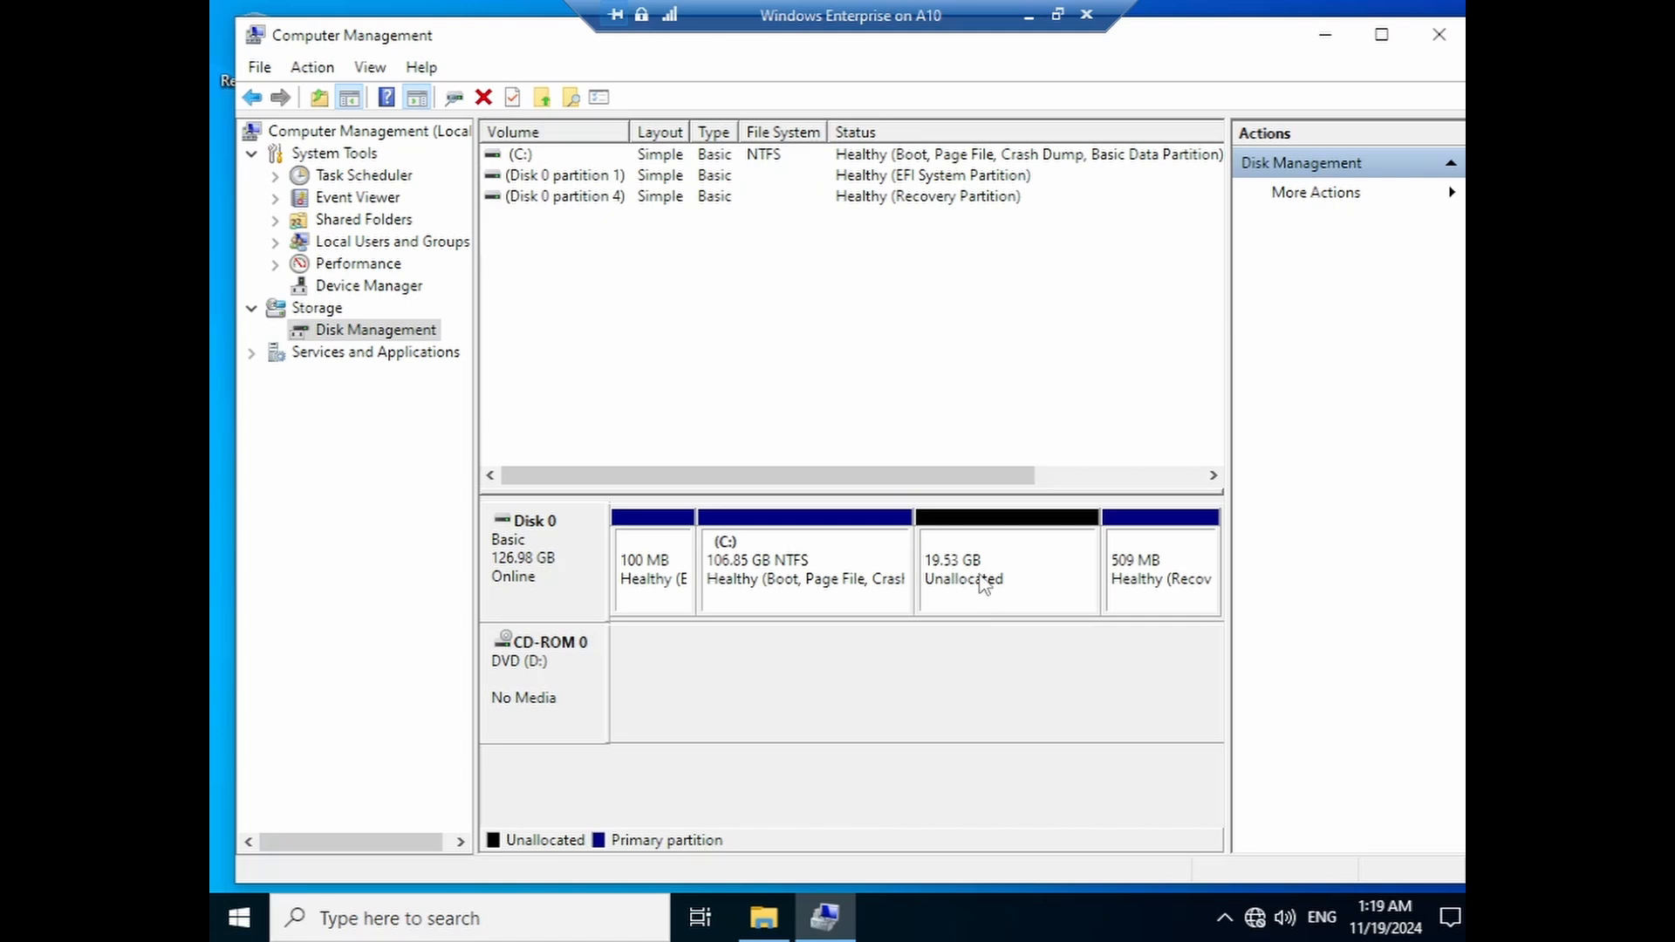
- Shrink C: a second time by 20000 MB, down to 87.32 GB
right_click(811, 581)
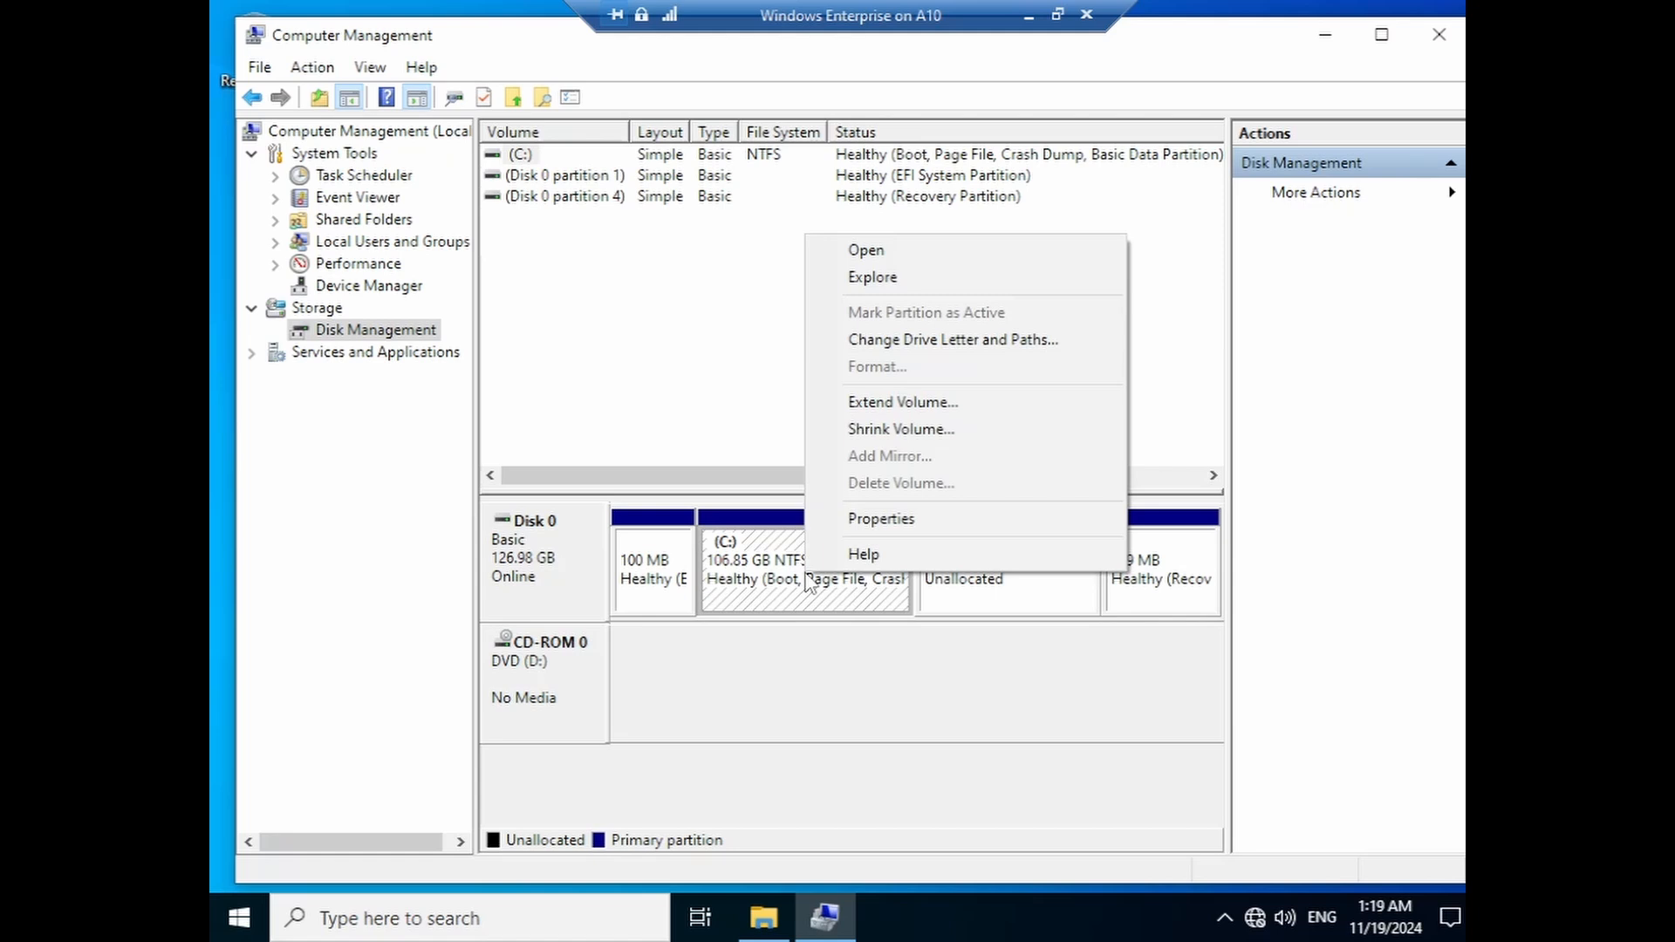
left_click(881, 430)
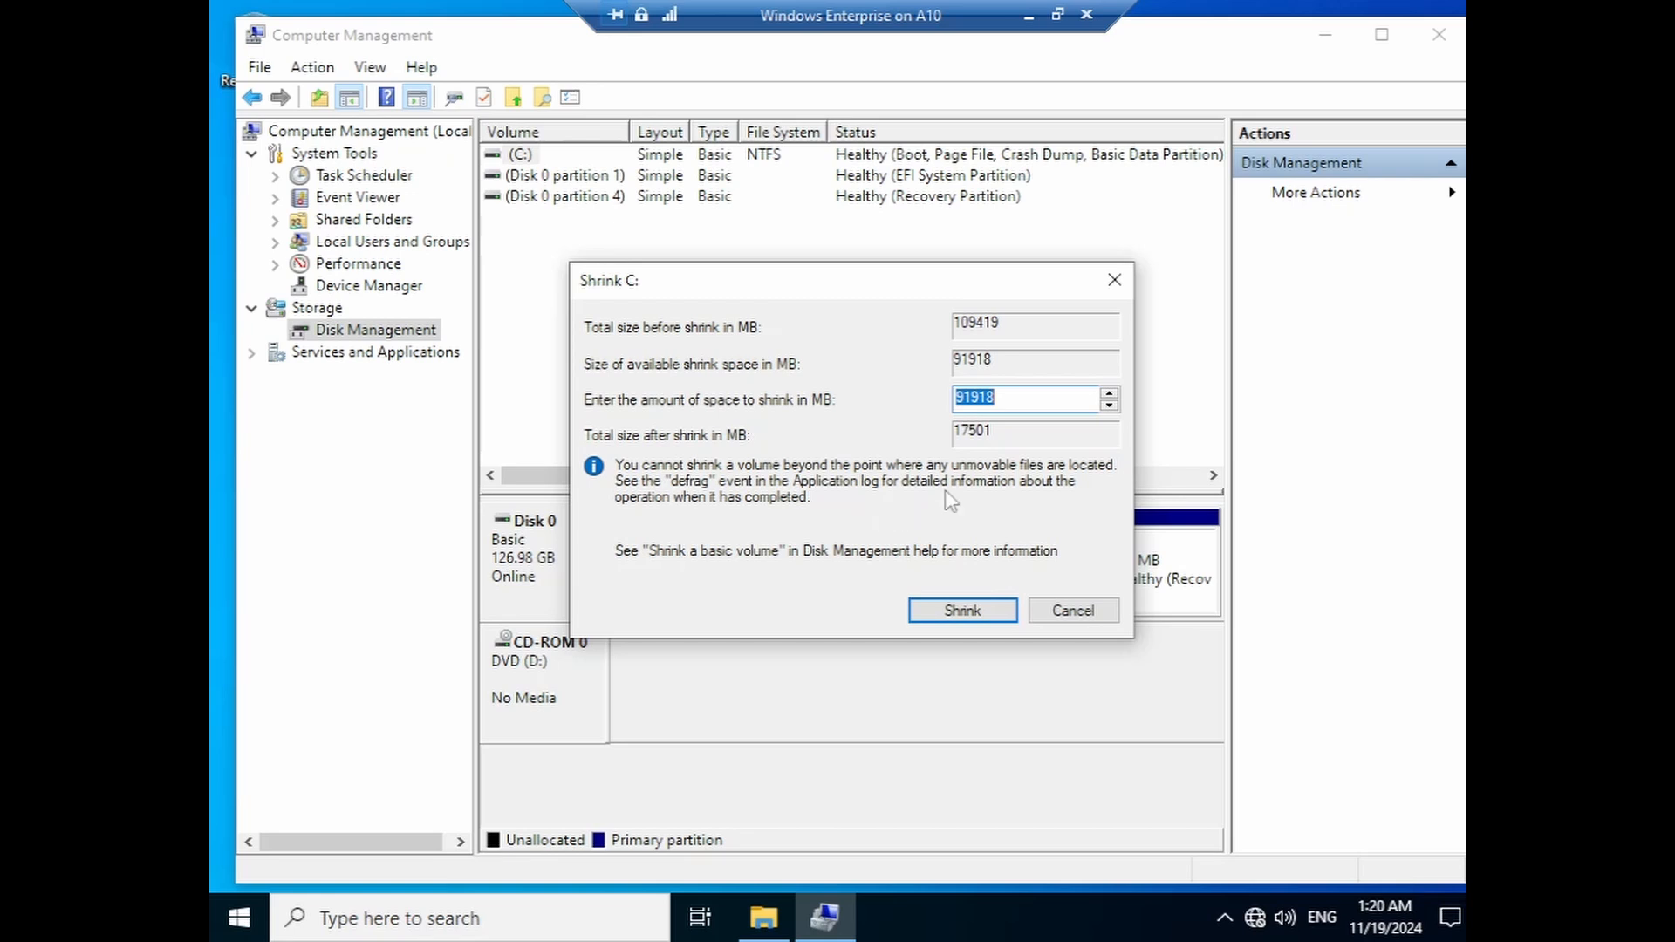
type("20000")
left_click(962, 611)
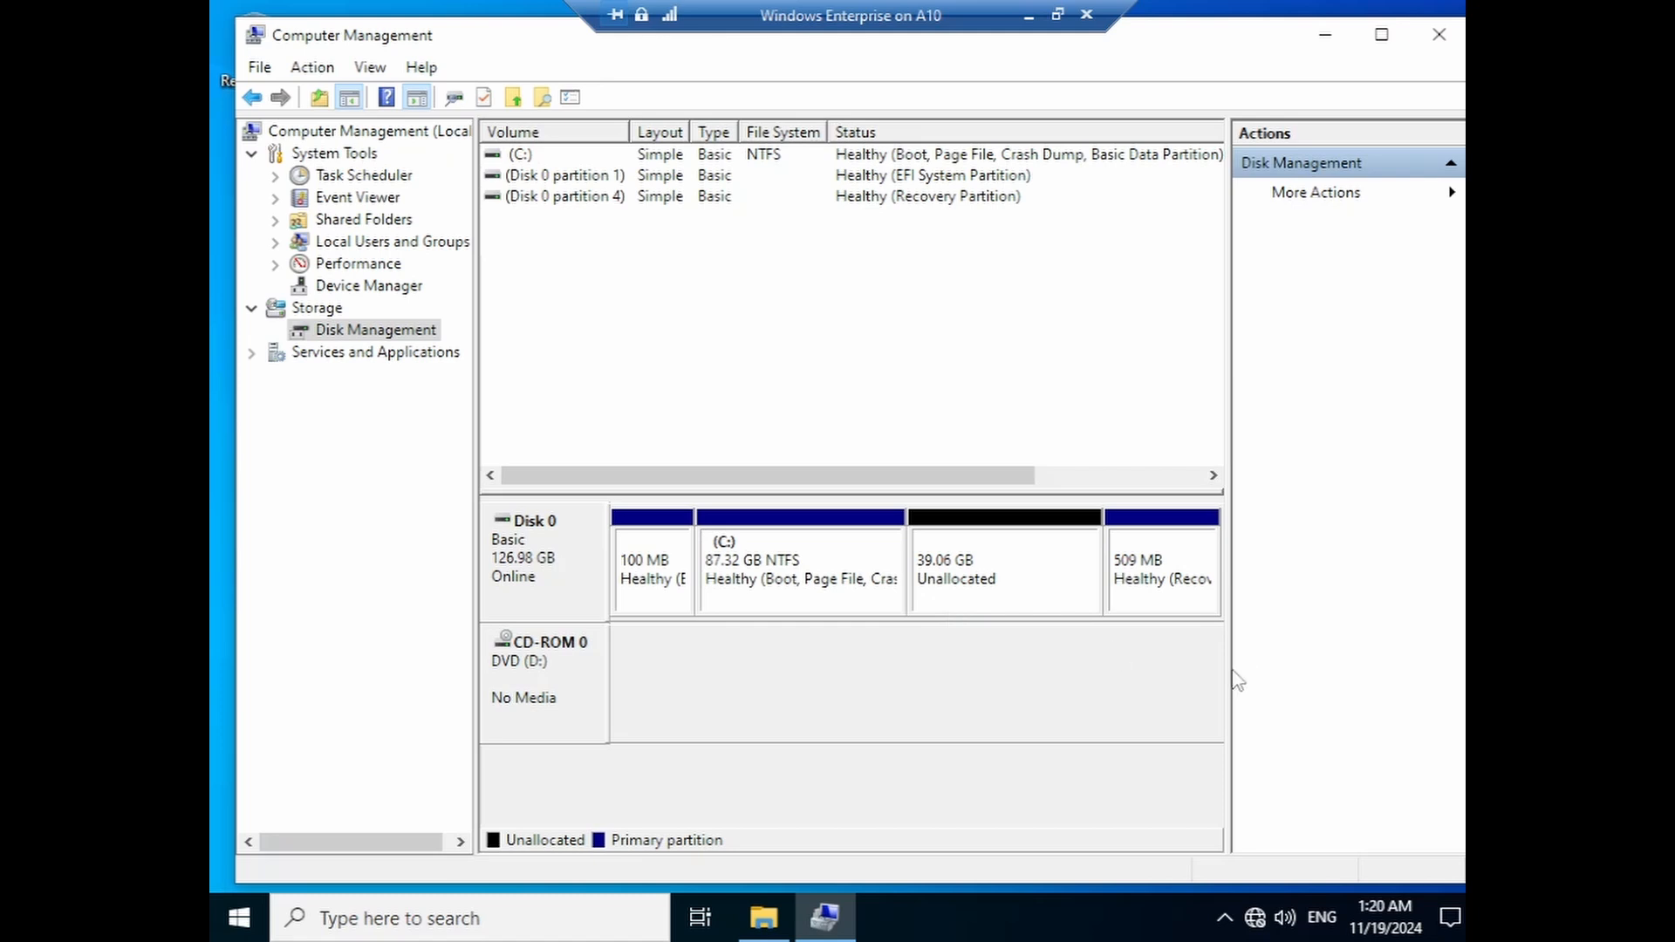
- Widen the disk layout pane and bring up the C: partition's context menu
left_click_drag(1232, 670, 1289, 670)
left_click(1005, 583)
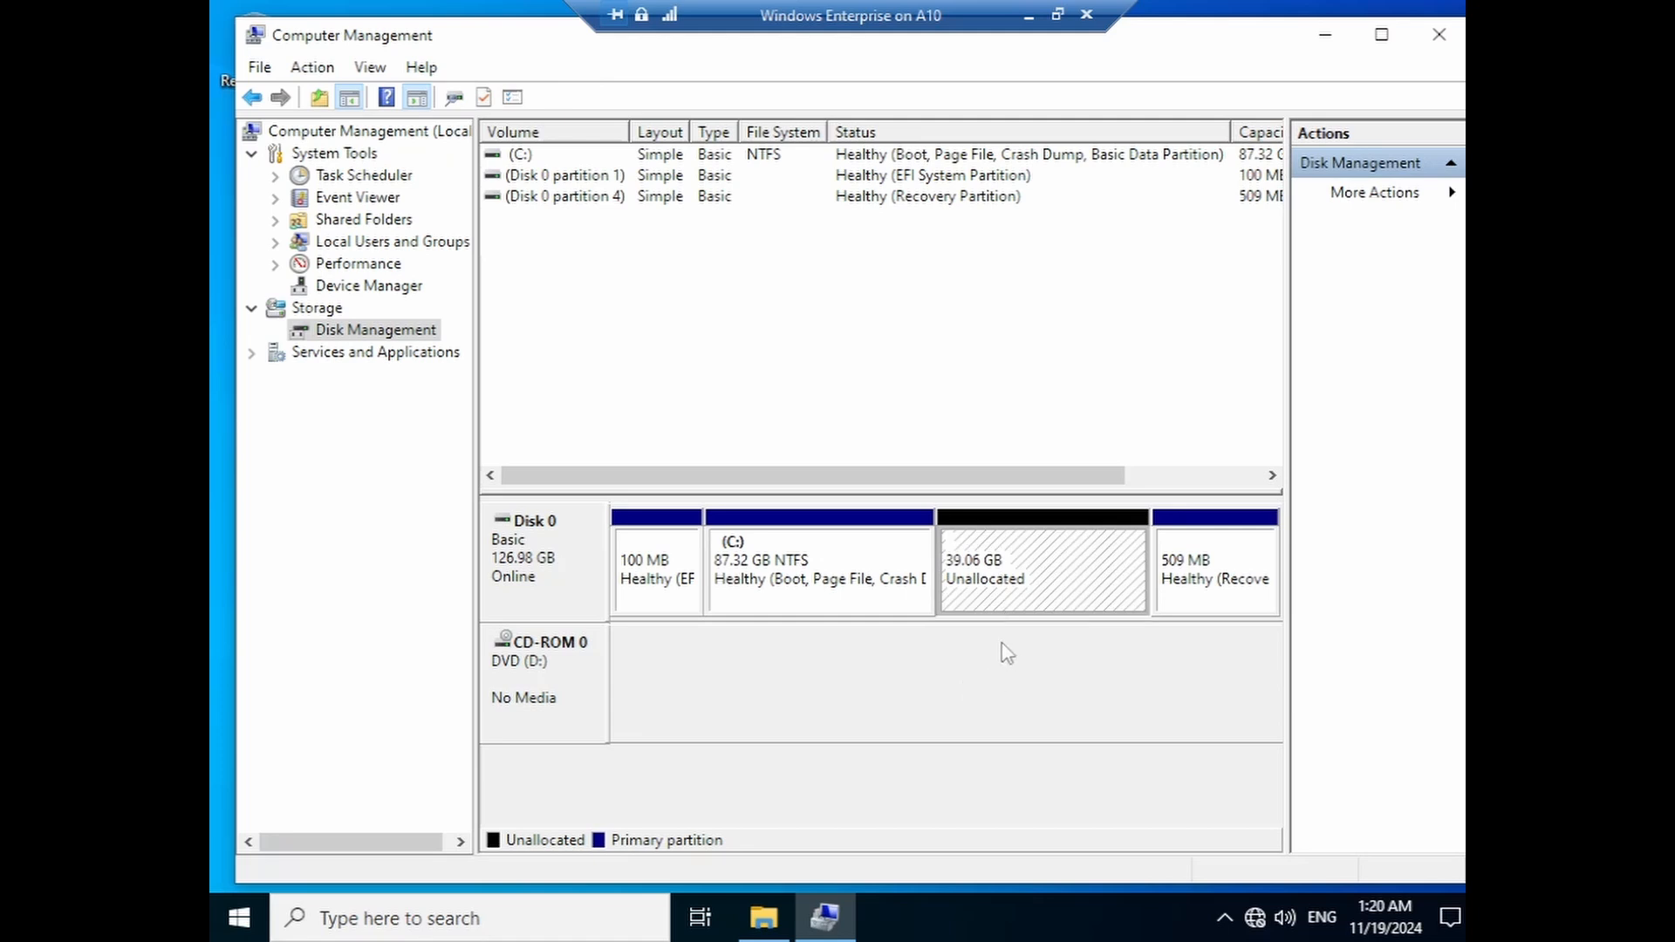
right_click(1012, 569)
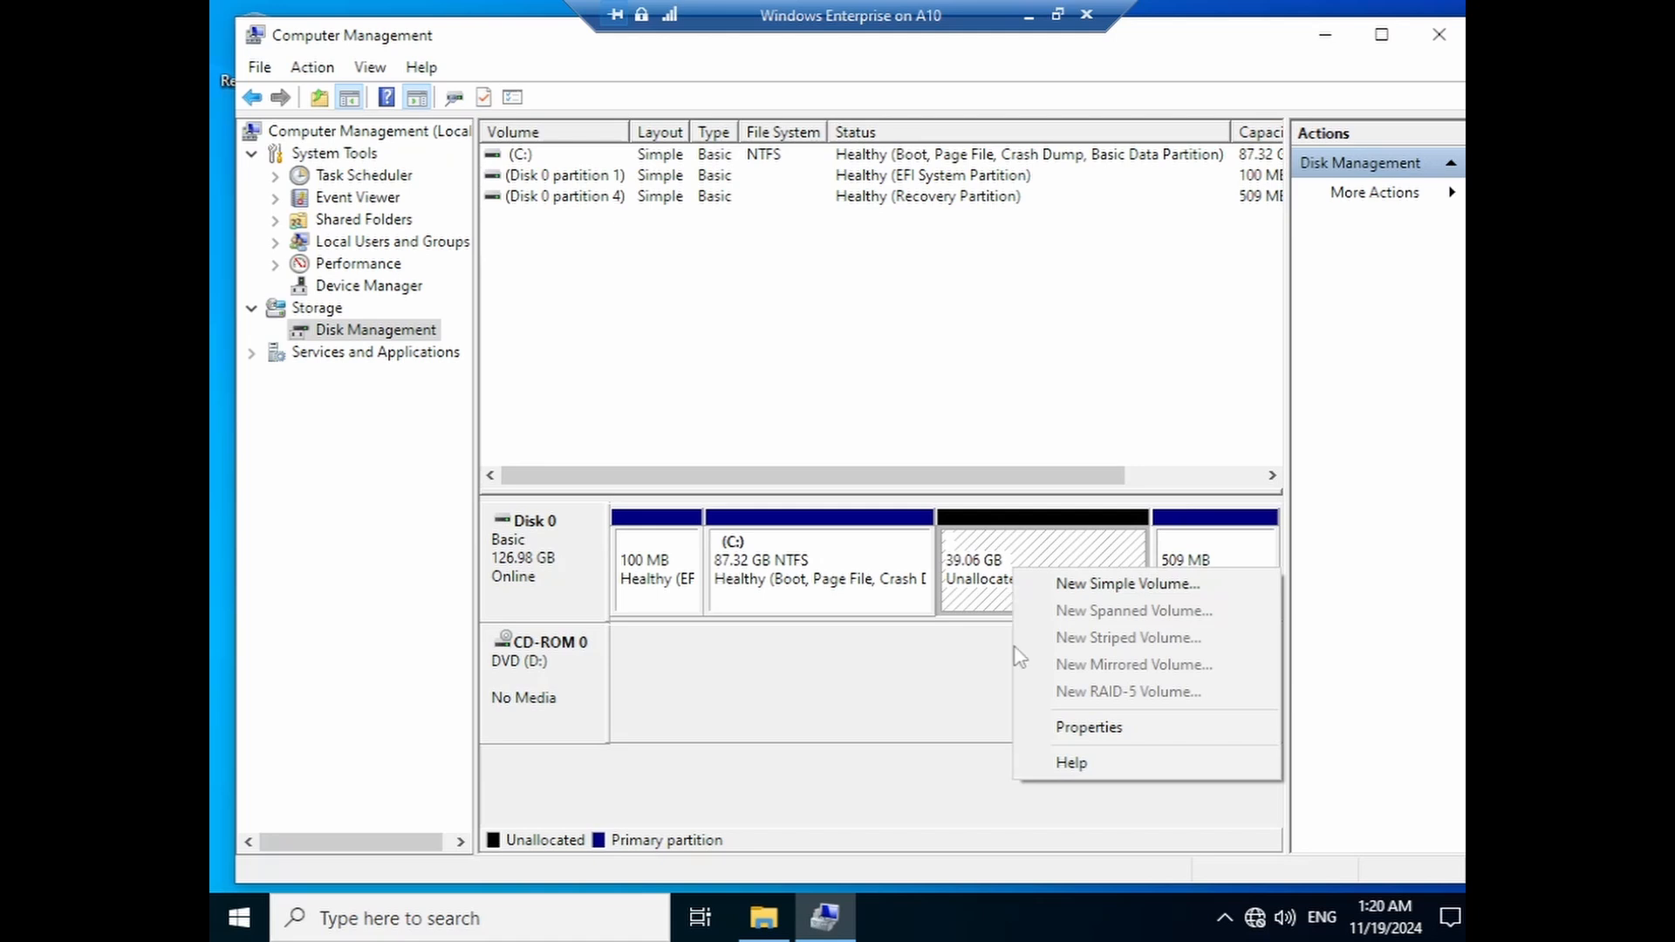
right_click(988, 569)
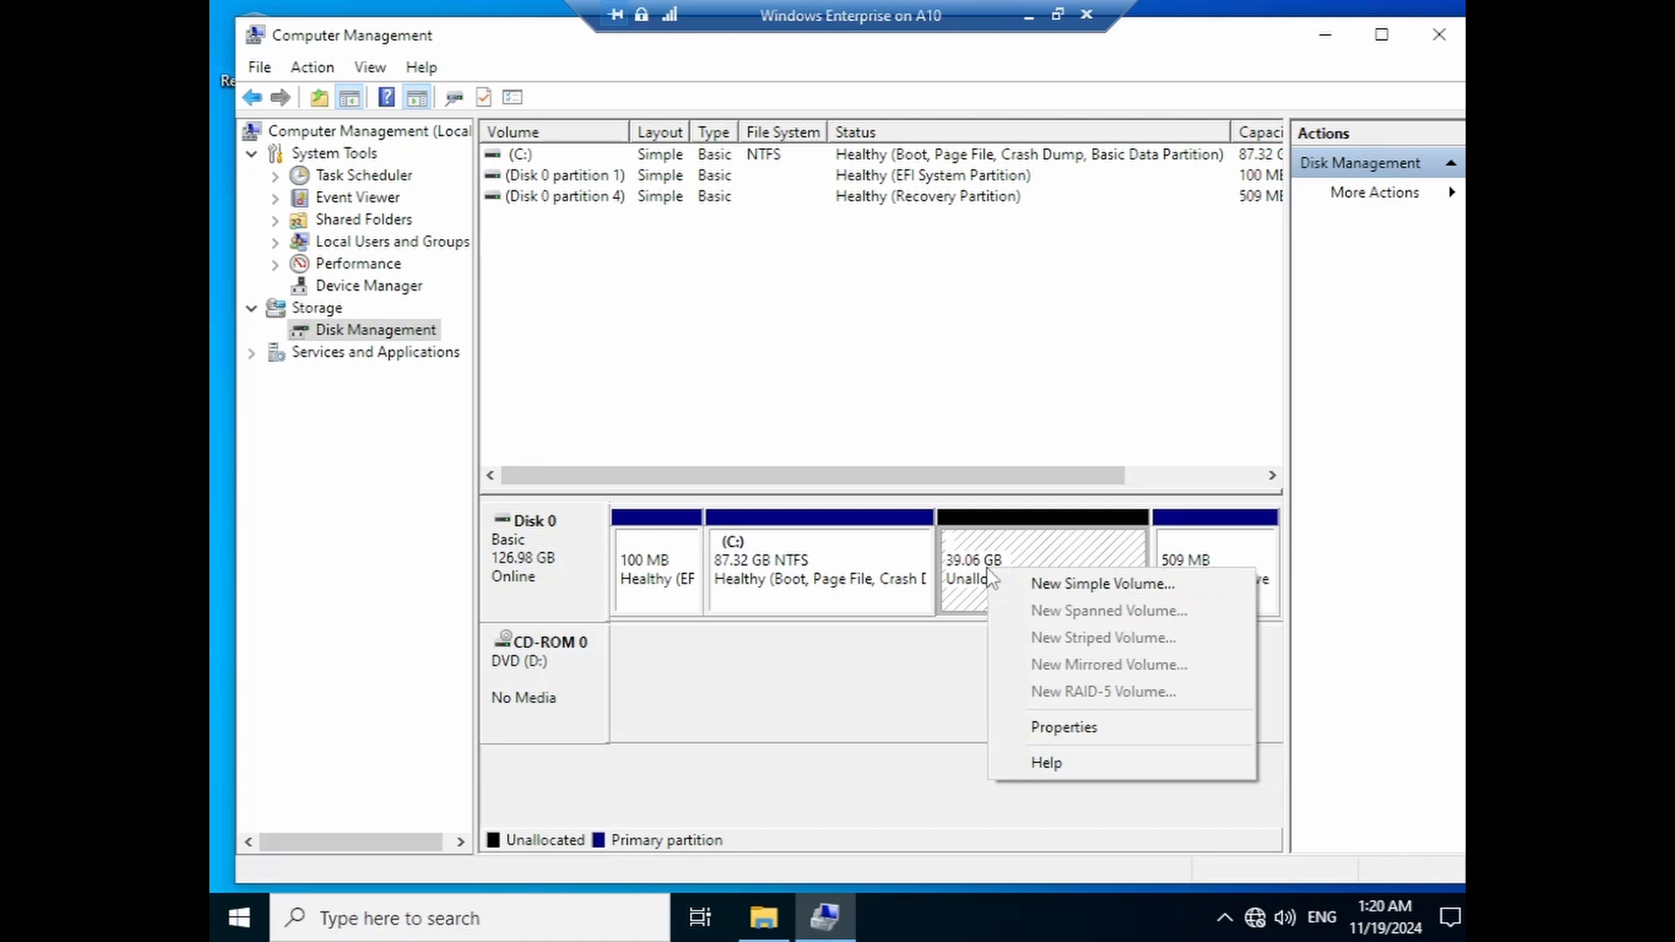
left_click(863, 574)
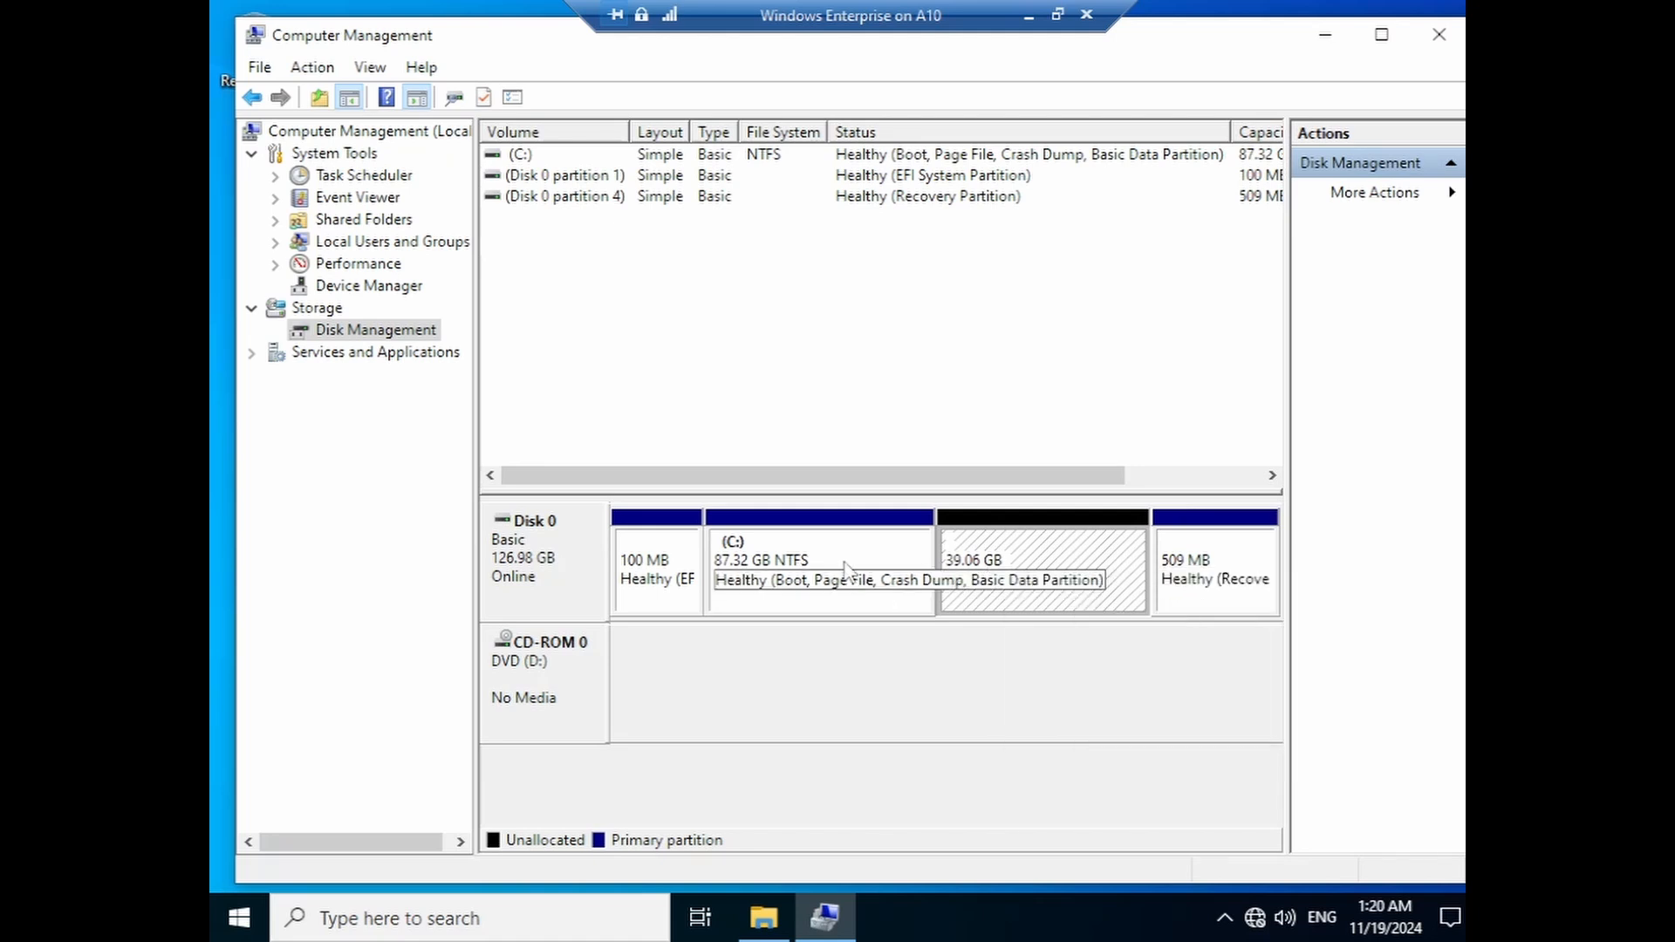
right_click(847, 567)
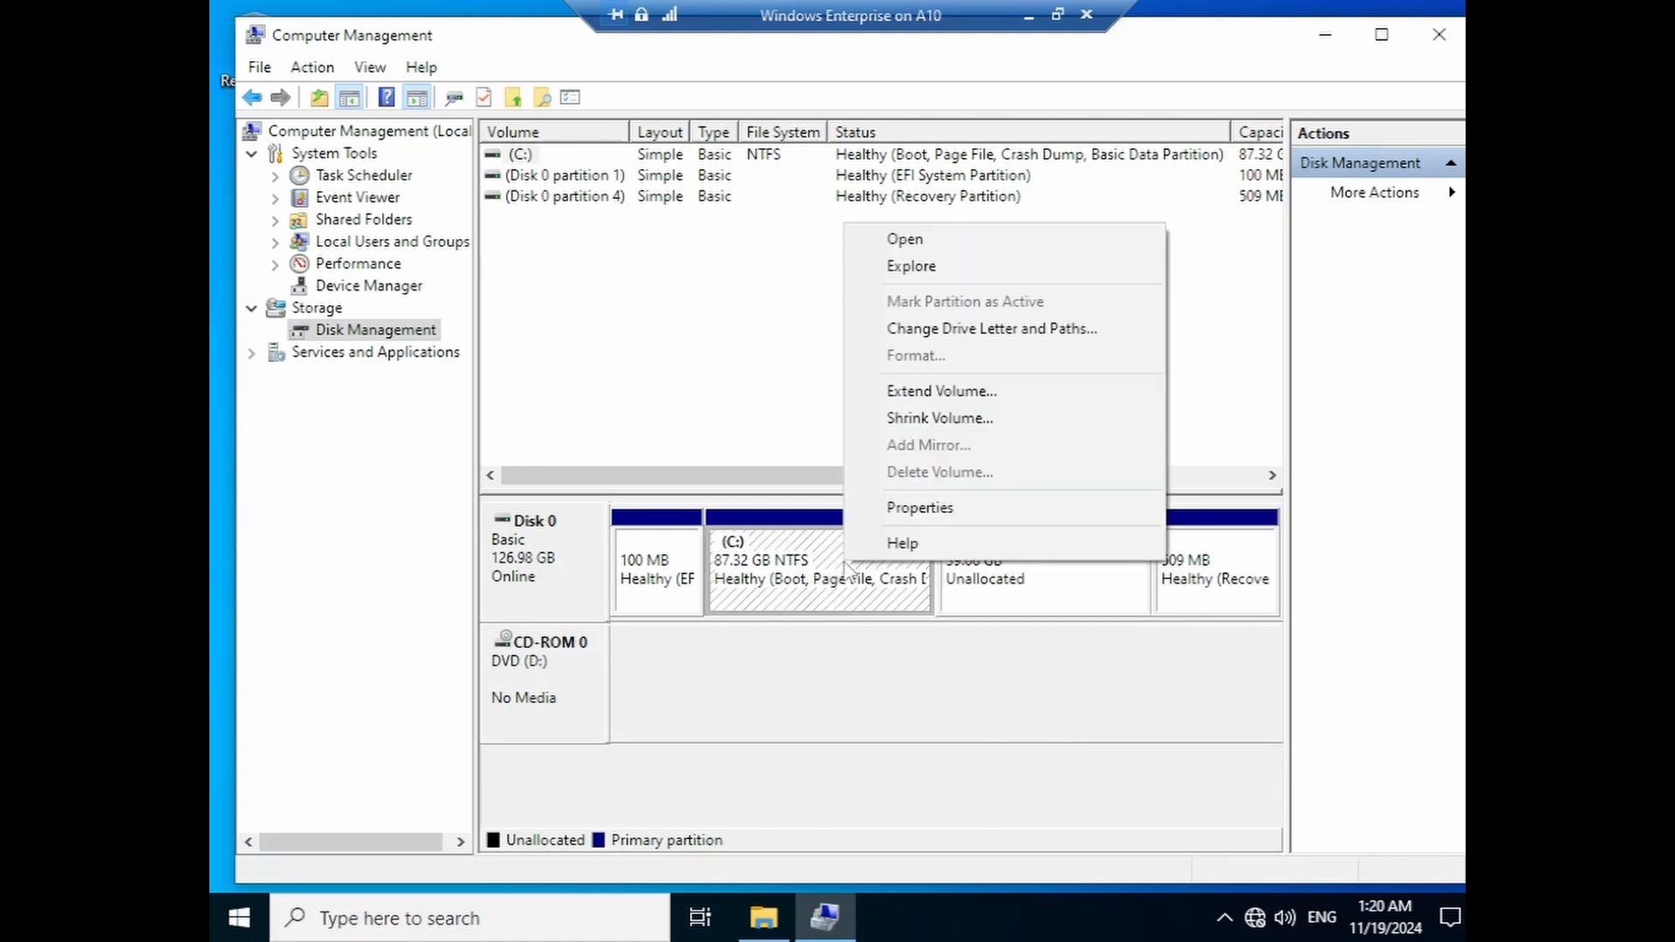
left_click(995, 598)
right_click(827, 565)
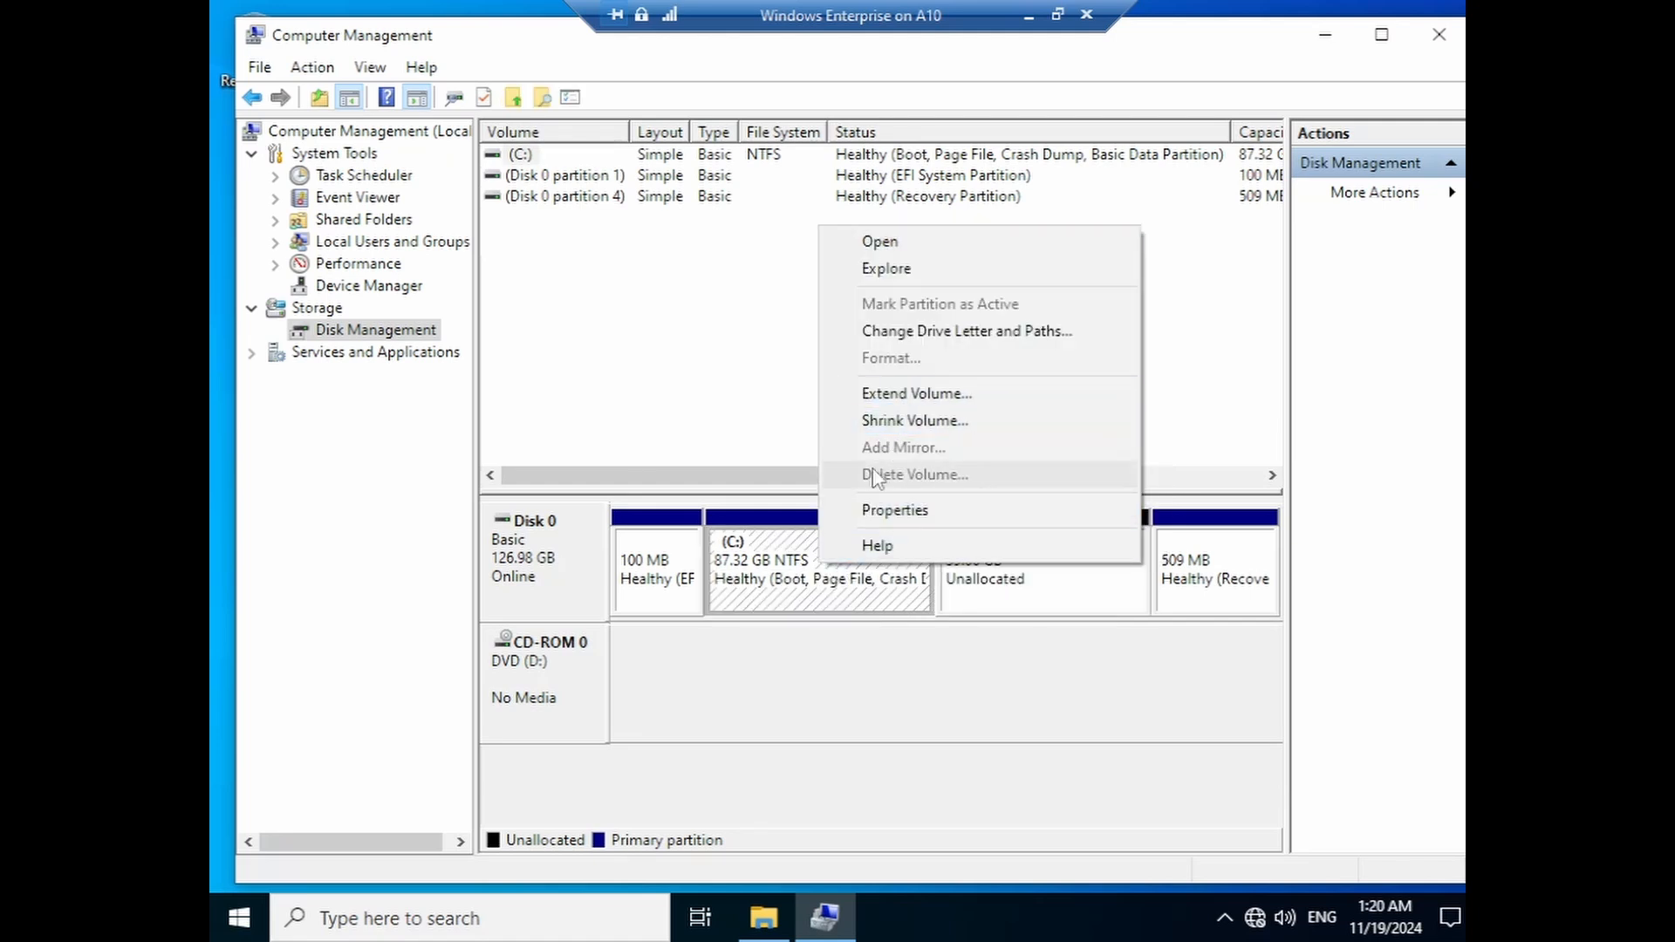
left_click(977, 602)
right_click(846, 565)
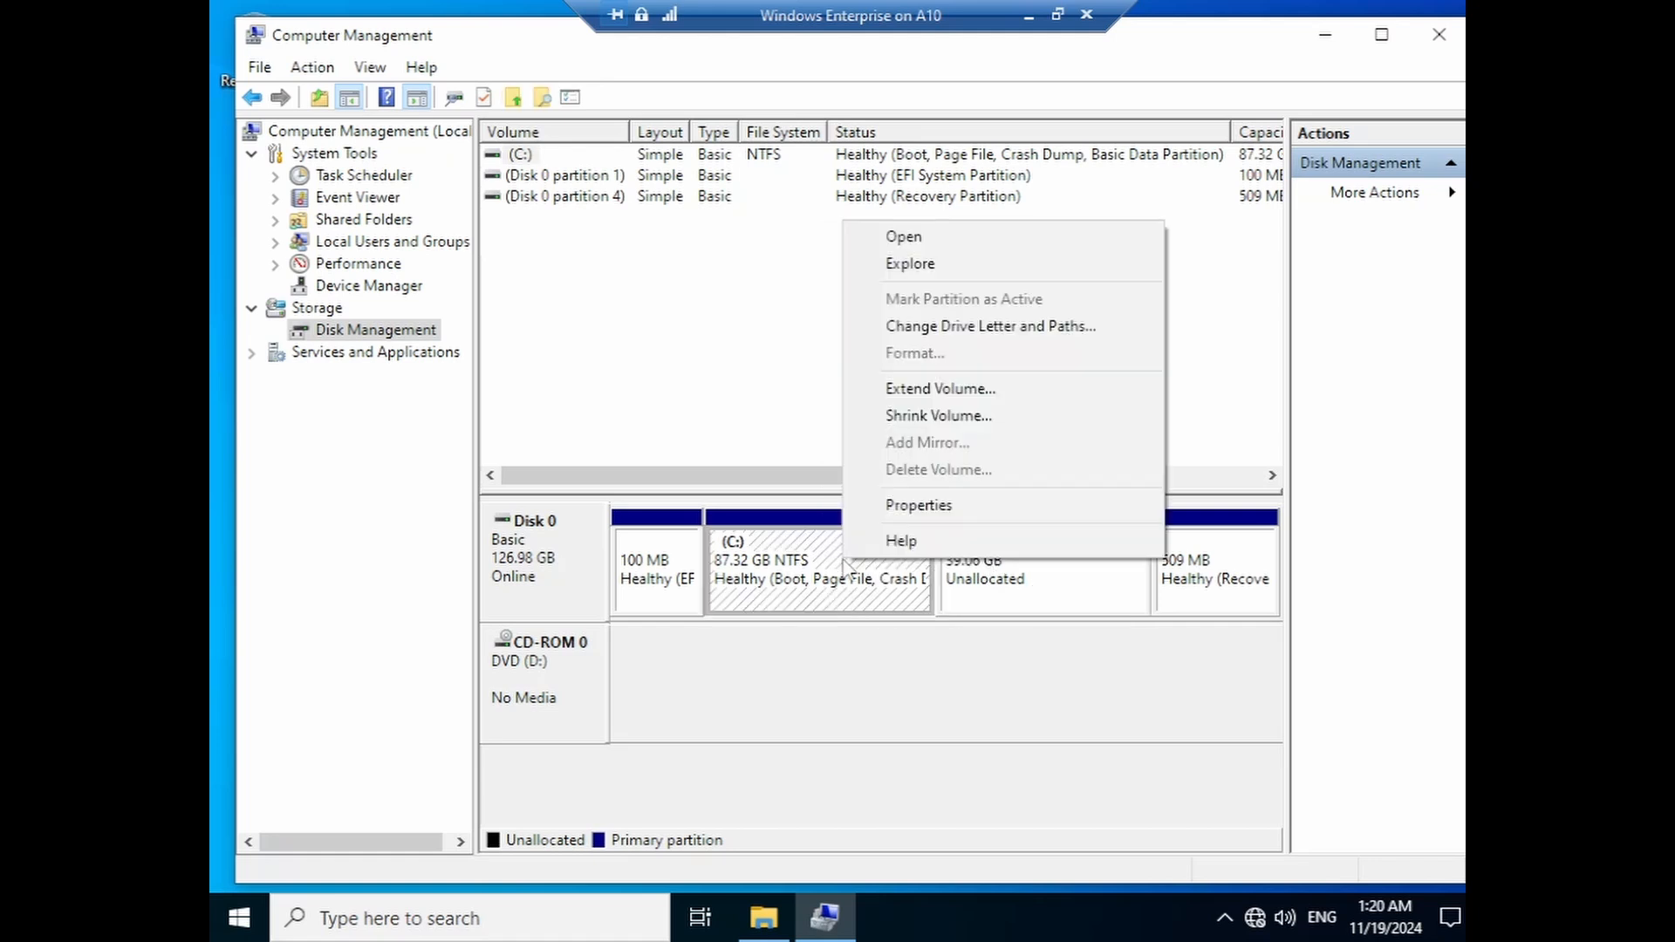
- Extend C: by all 39999 MB of unallocated space, back to 126.38 GB
left_click(940, 397)
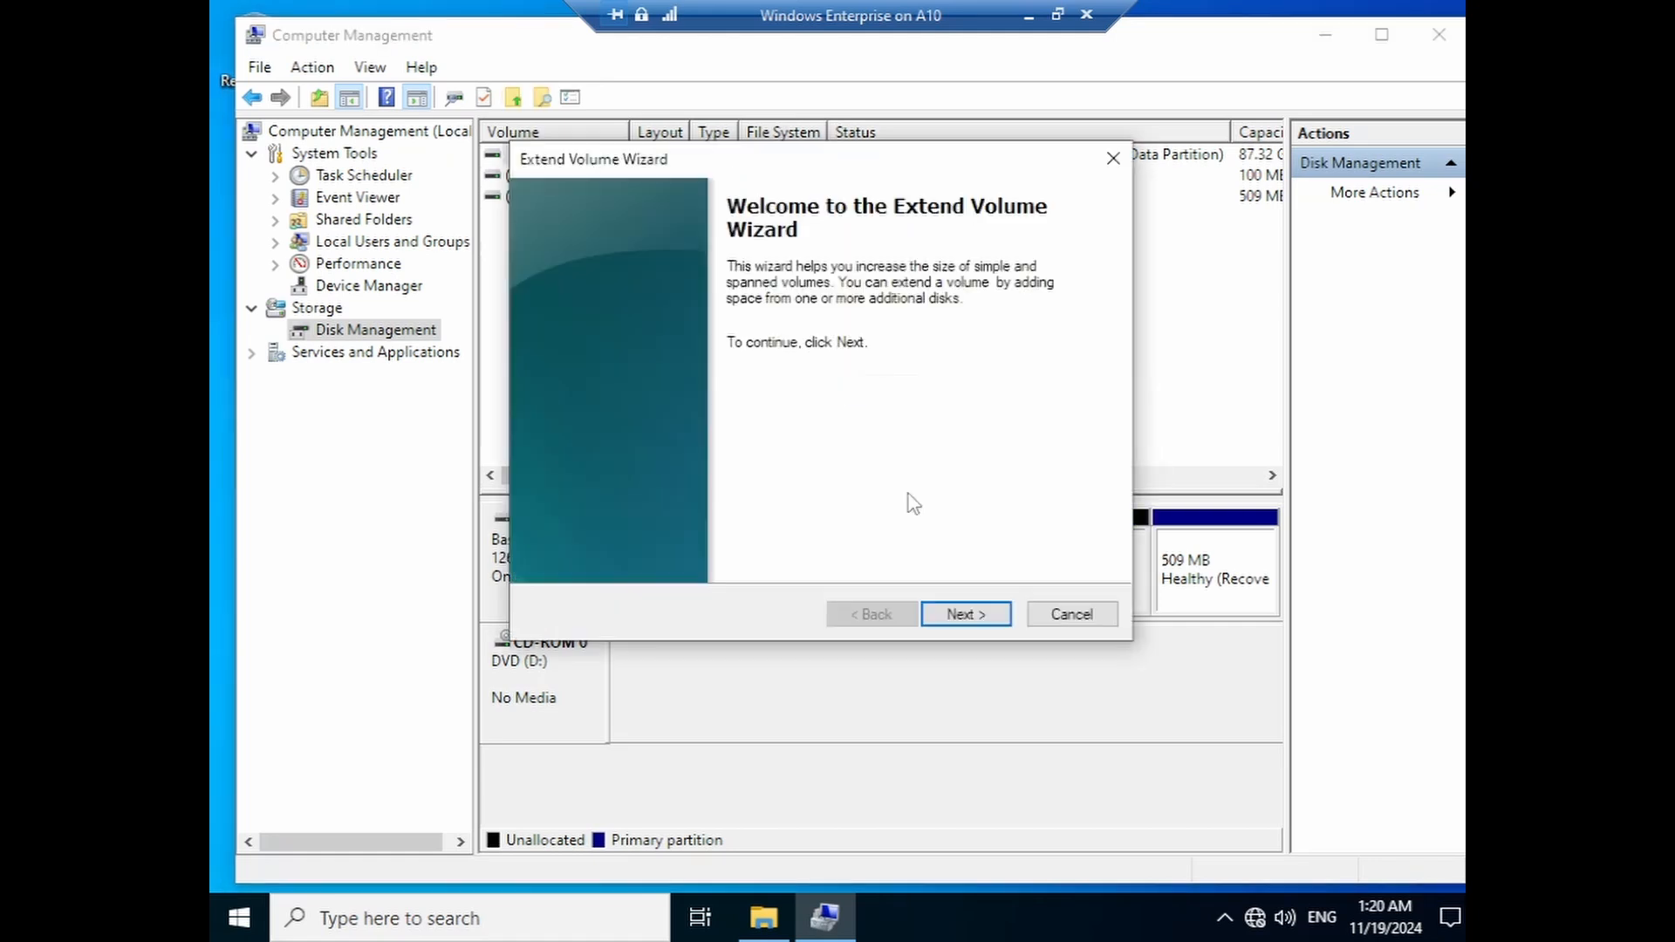
left_click(956, 621)
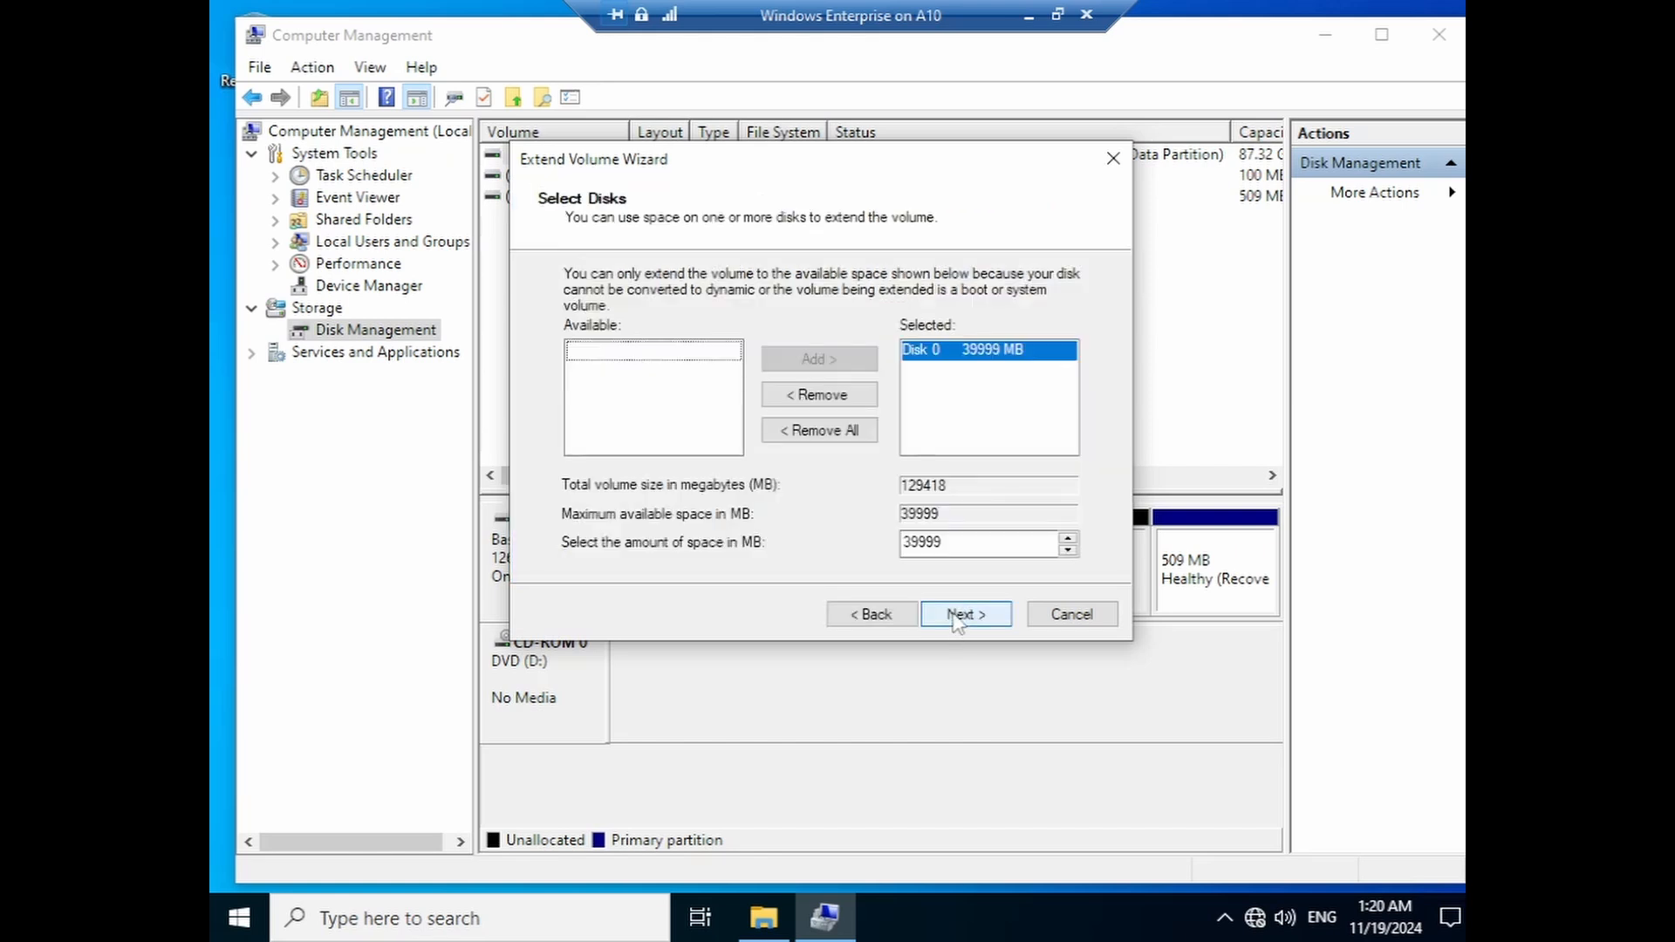
left_click(964, 614)
left_click(960, 616)
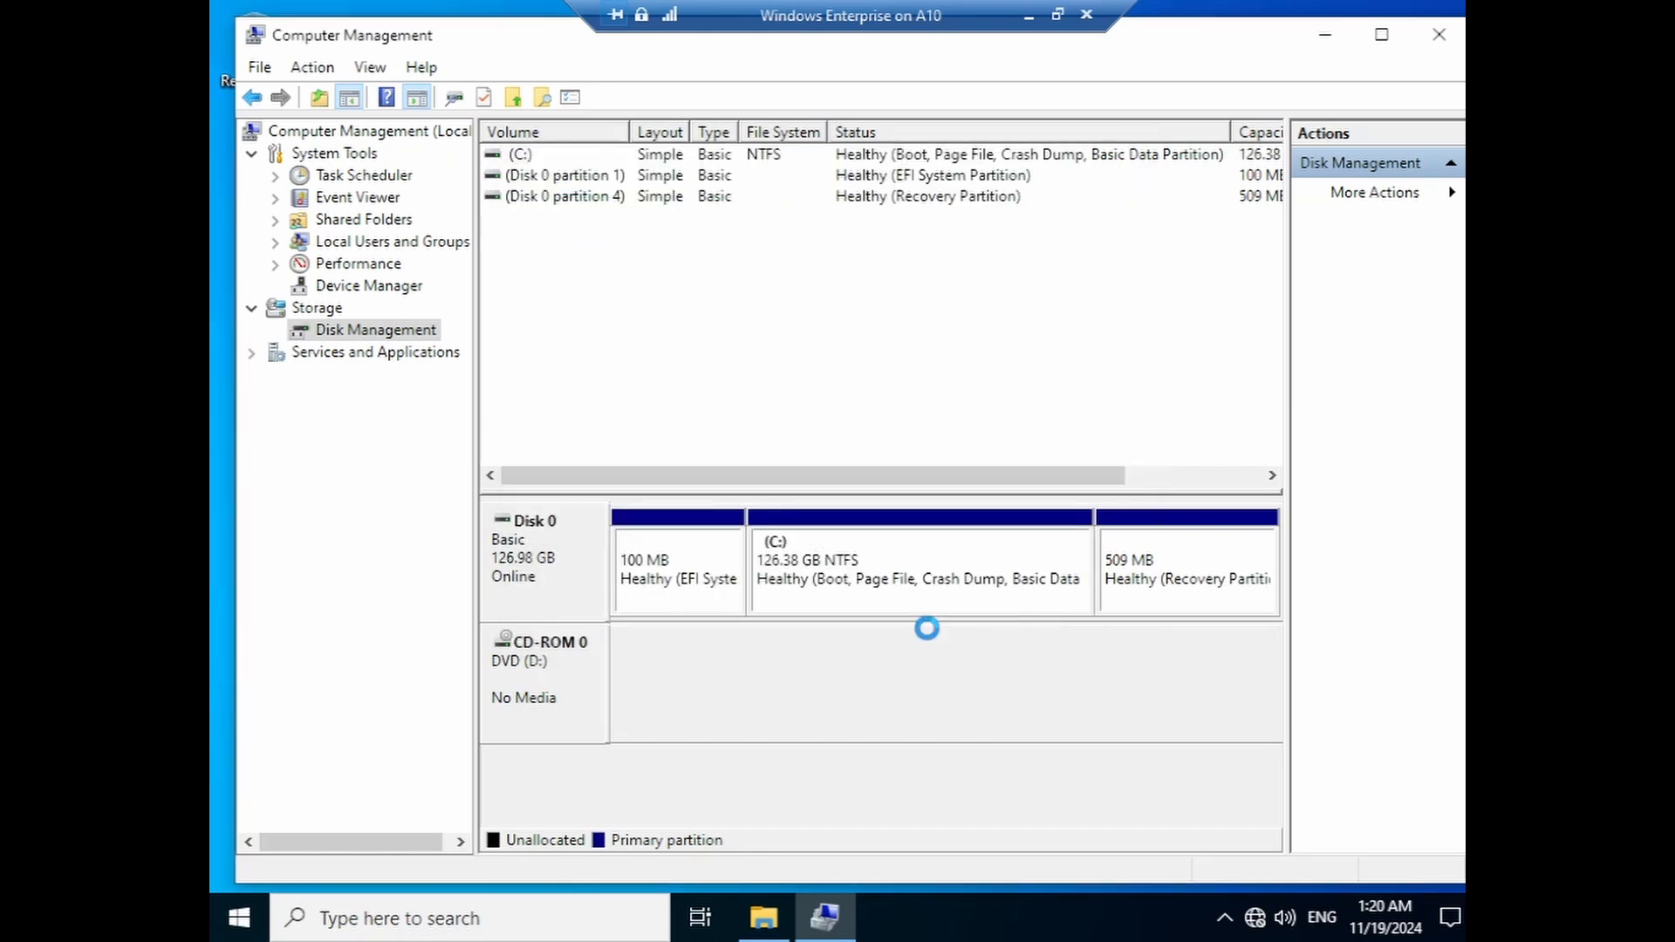
- Shrink C: by 20000 MB, leaving it at 106.85 GB
right_click(930, 545)
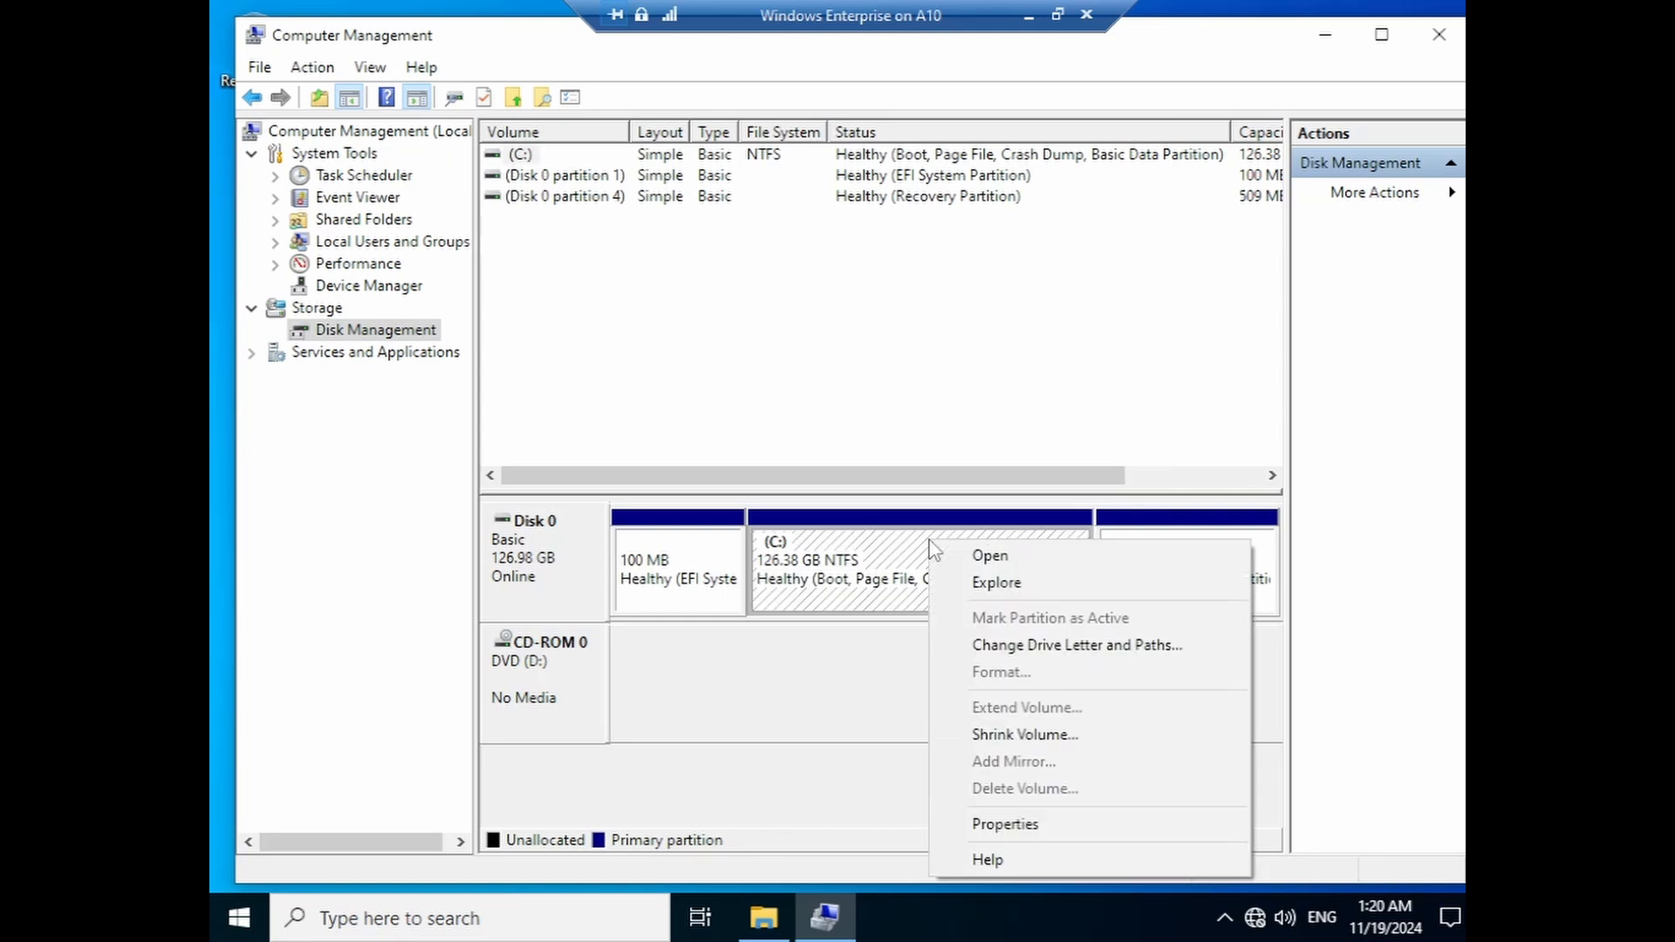
left_click(995, 734)
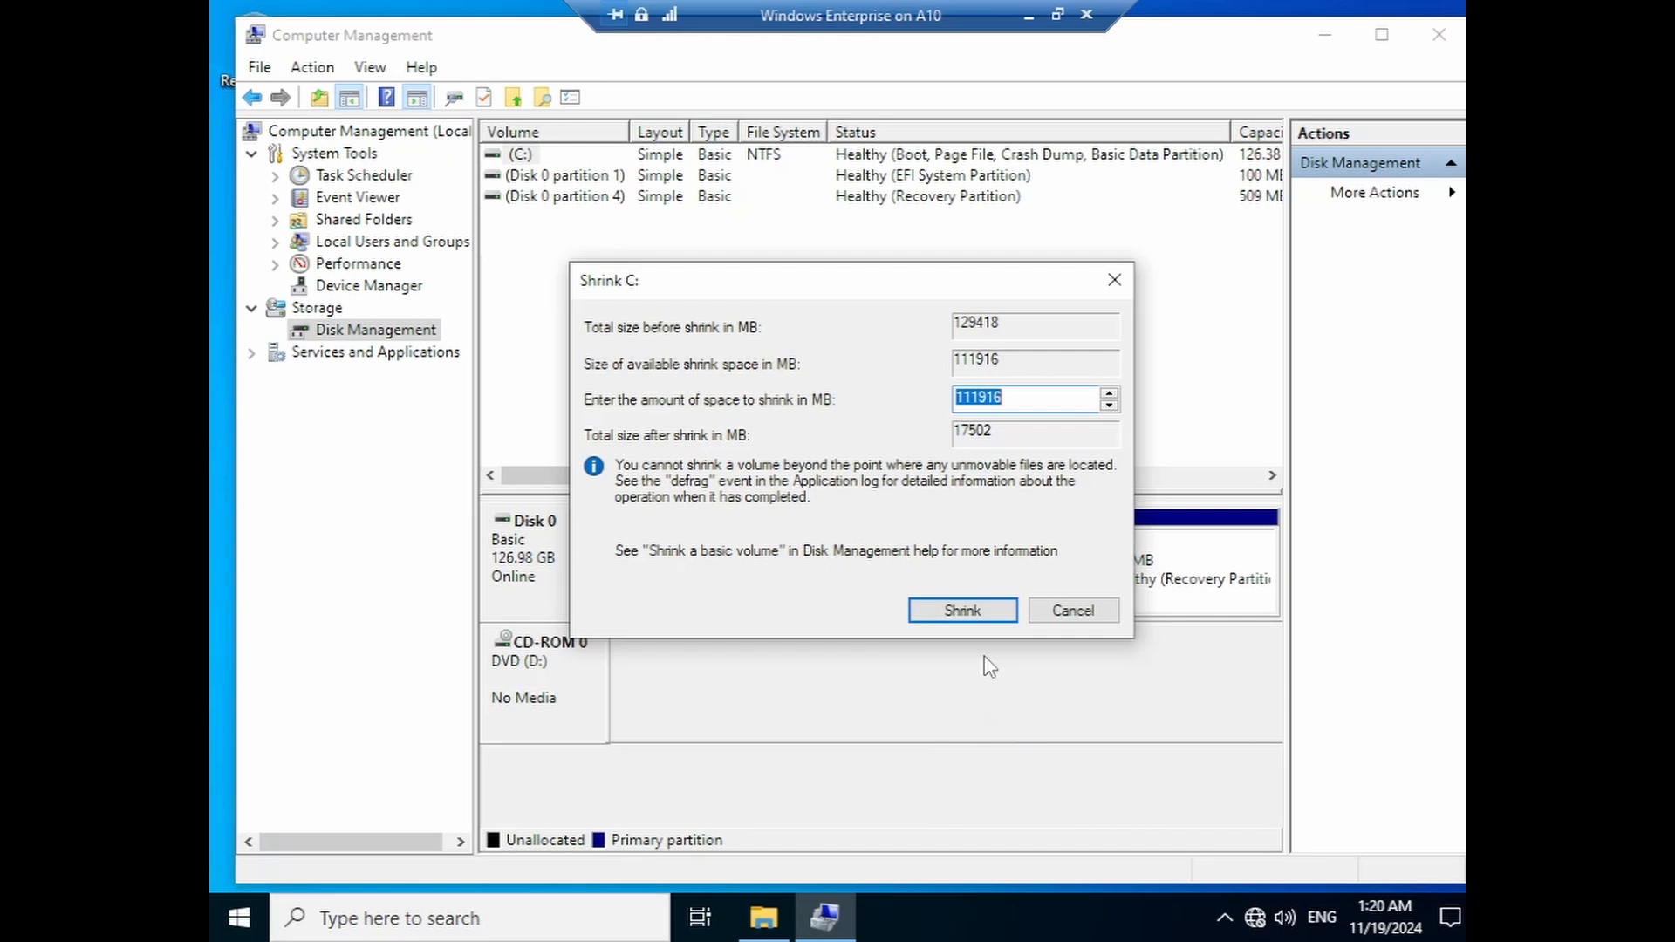
type("20000")
left_click(963, 611)
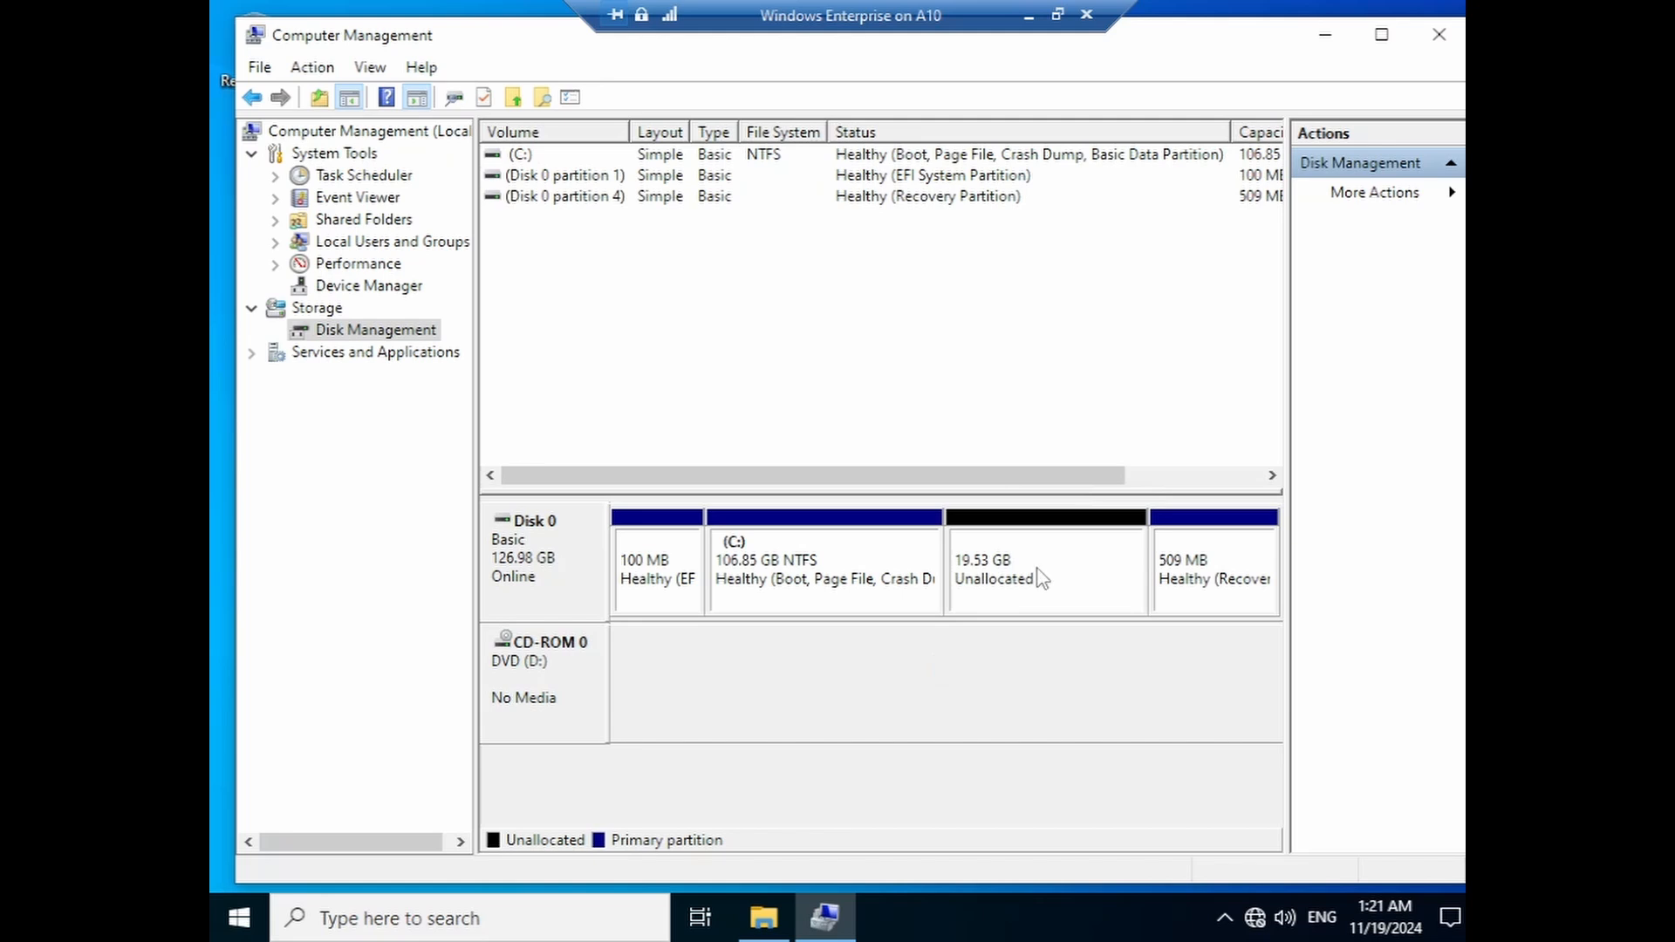
- Create a 19.53 GB NTFS New Volume (E:) from the unallocated space using default settings
right_click(1037, 572)
left_click(1061, 581)
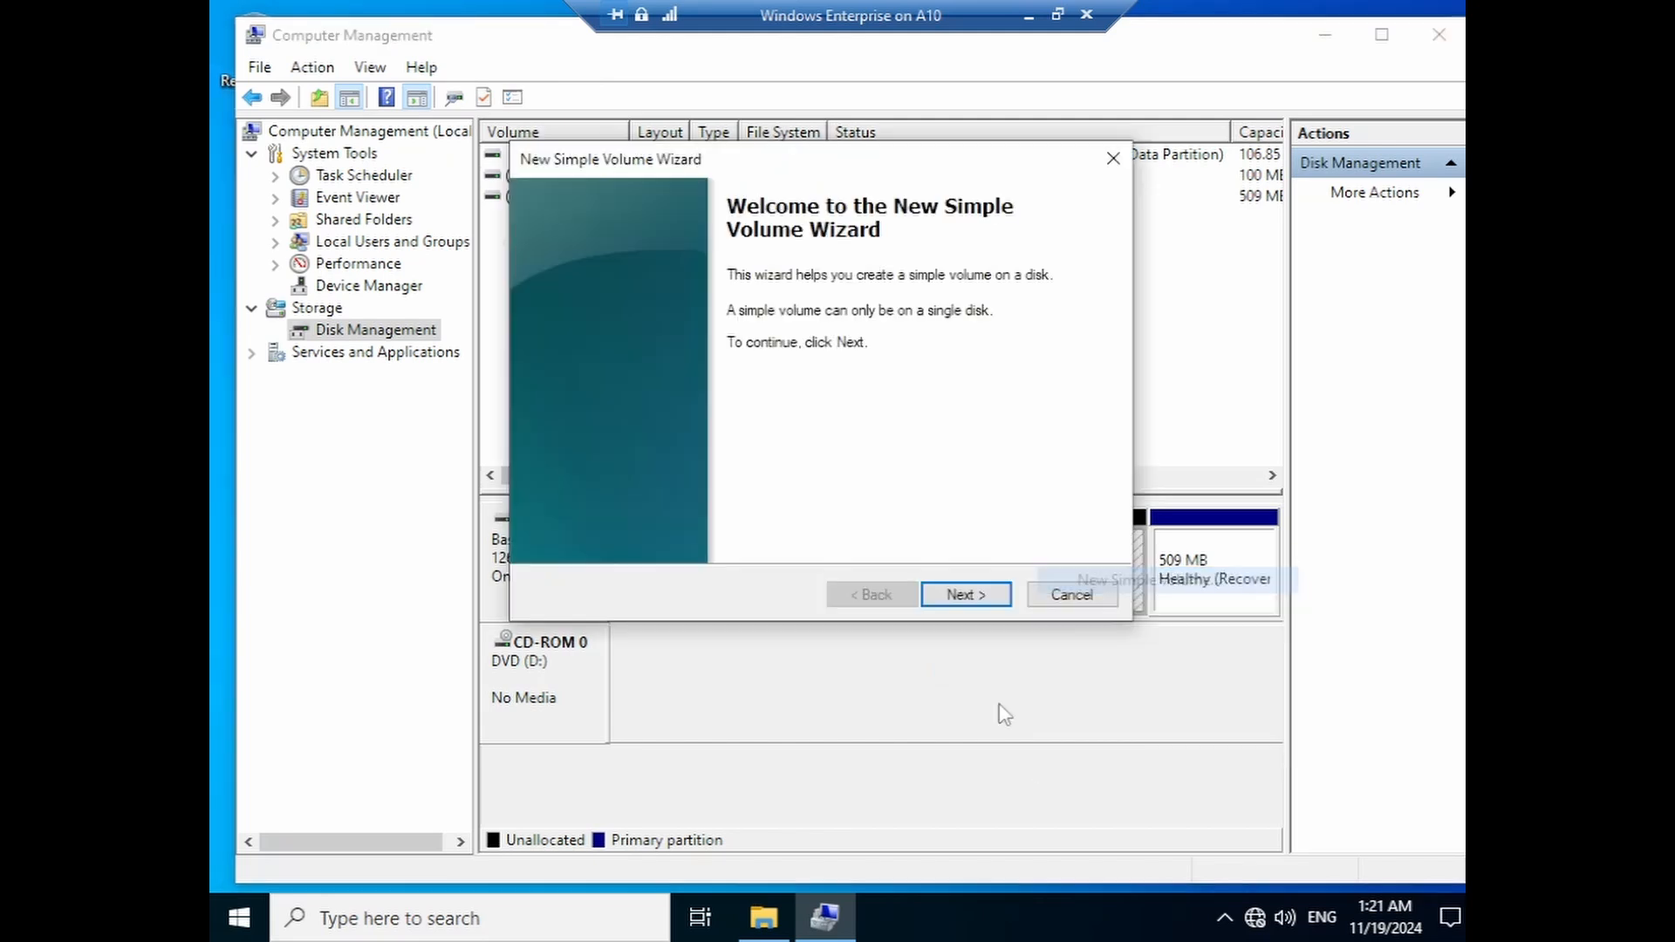
left_click(964, 596)
left_click(965, 604)
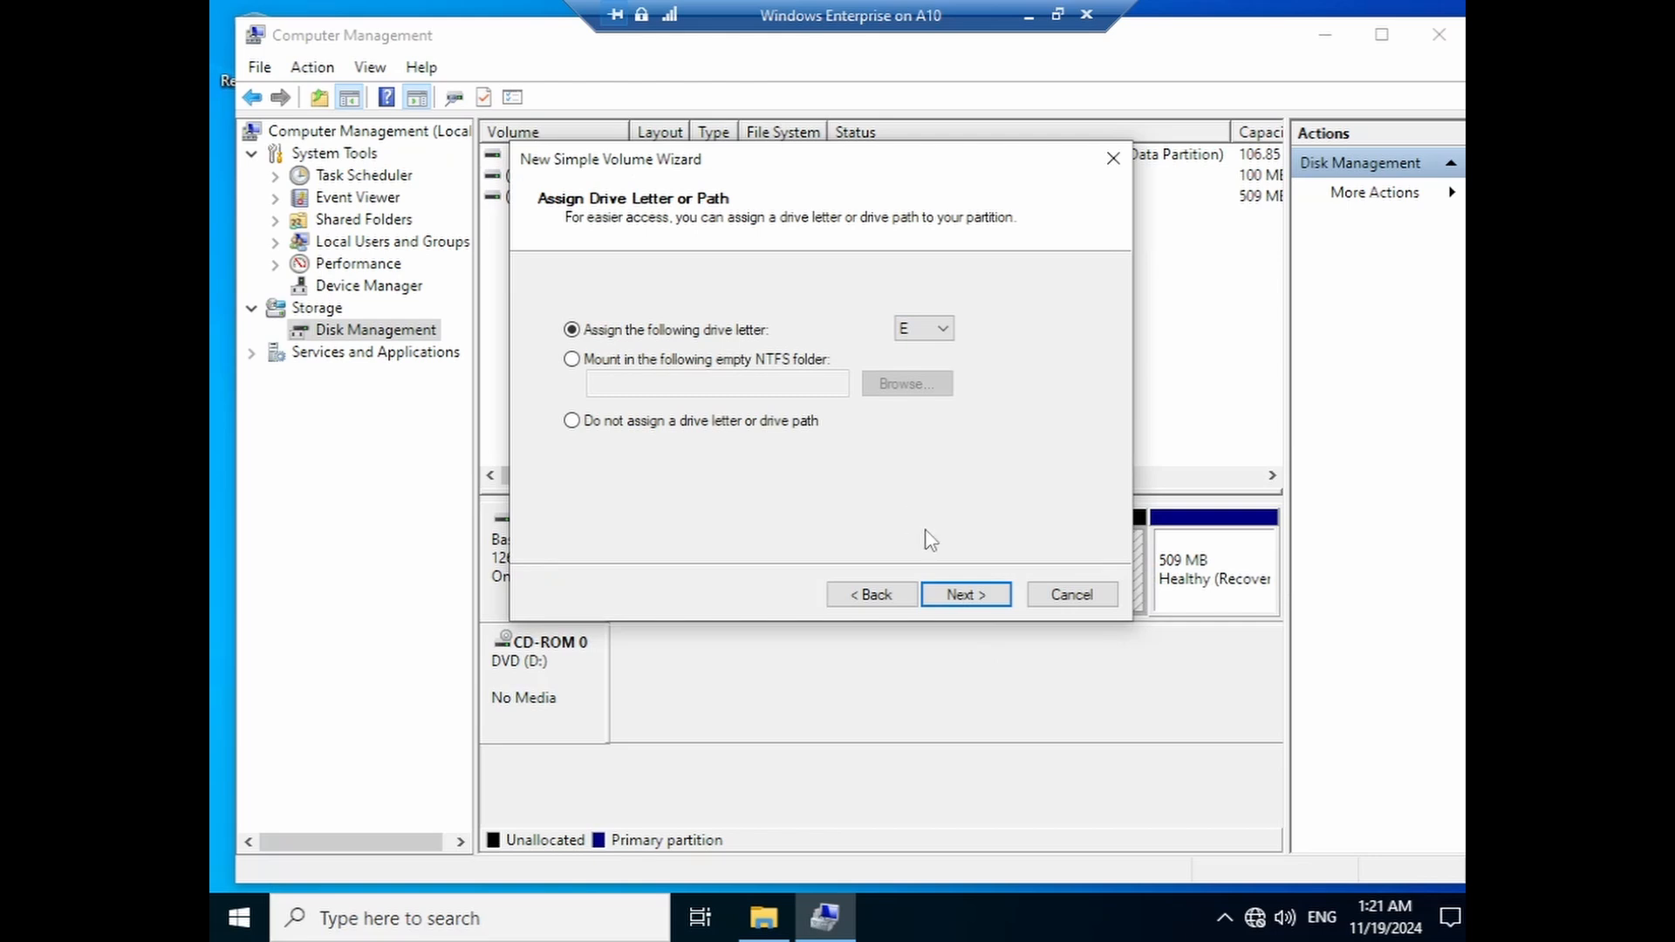
left_click(977, 609)
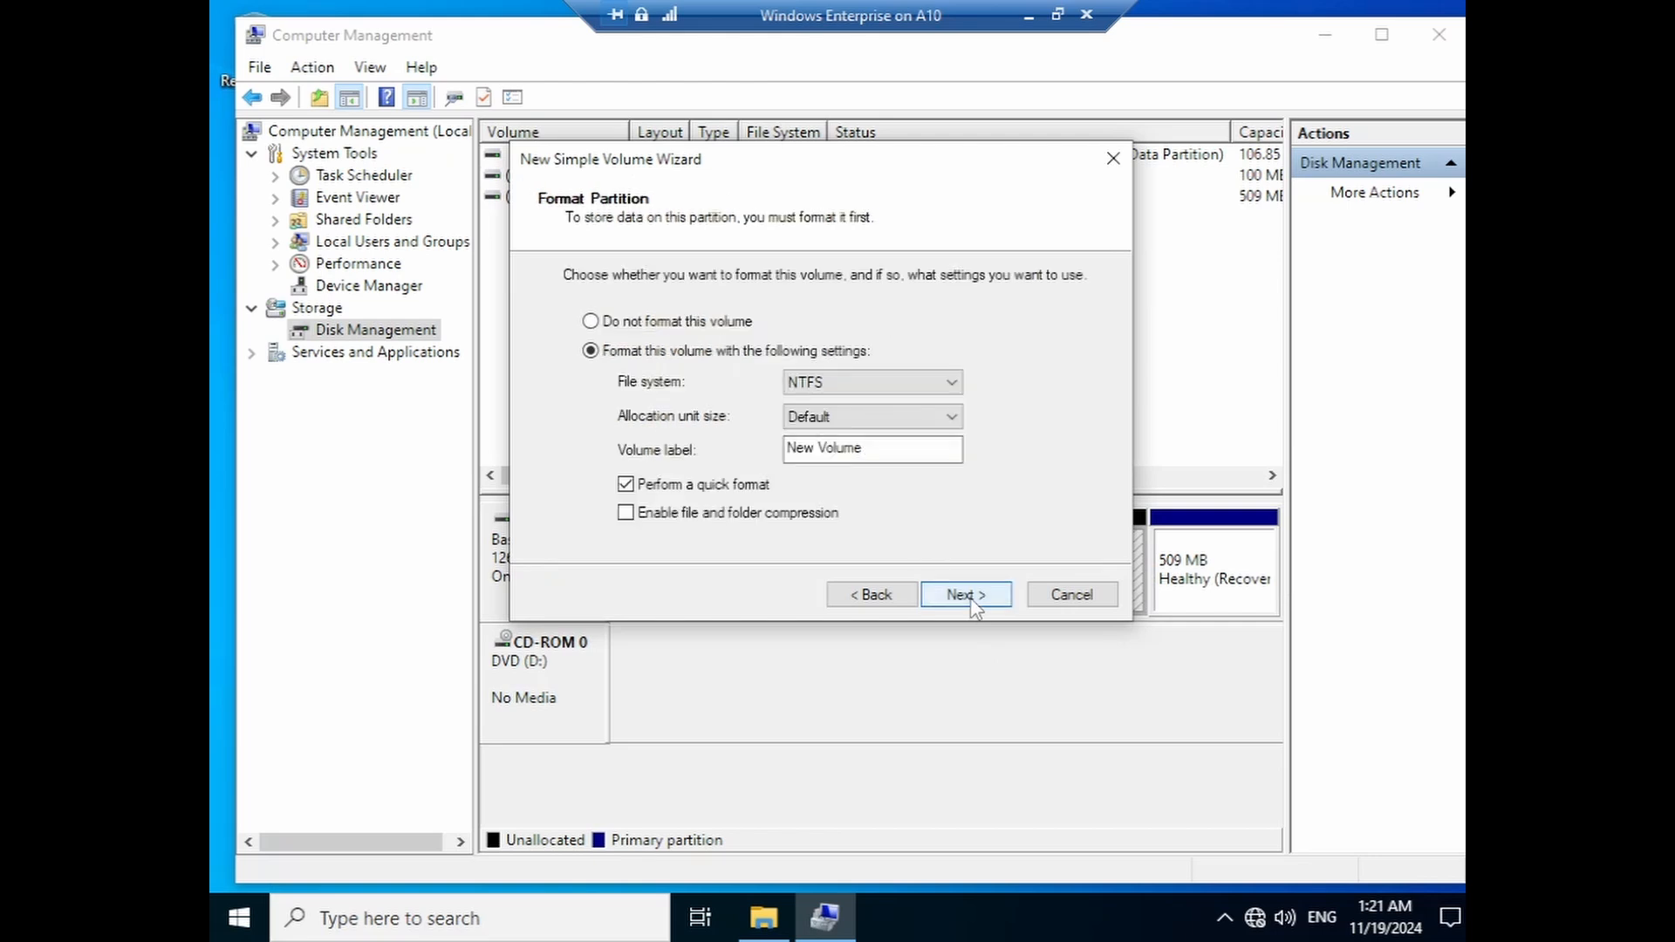
left_click(965, 601)
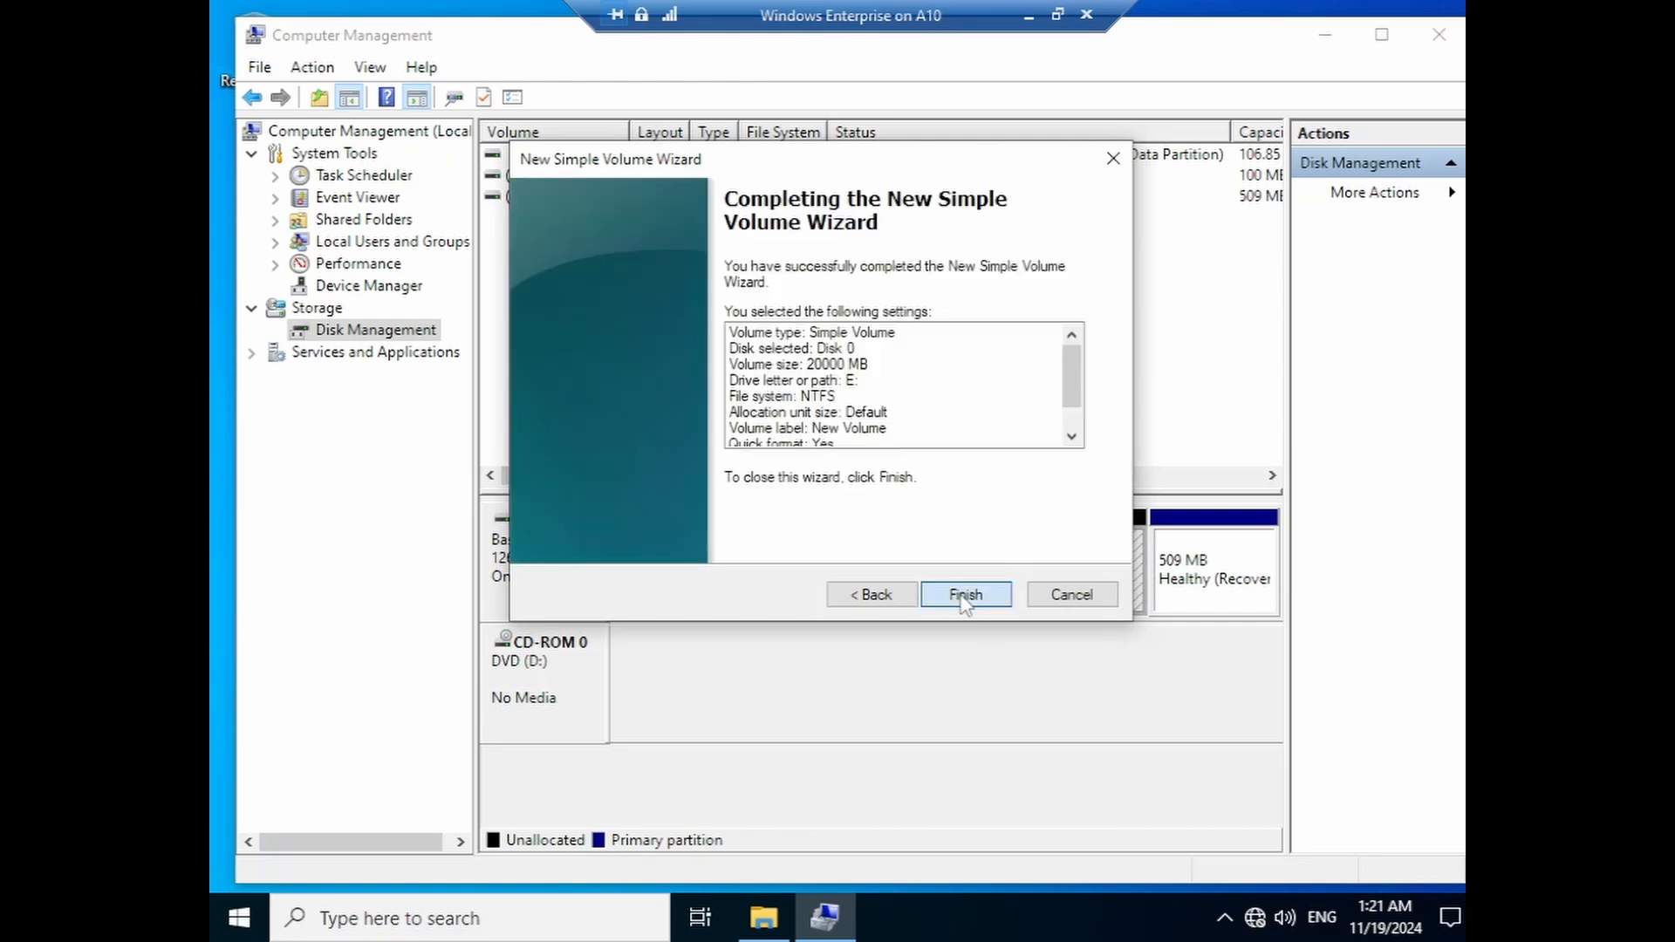
left_click(964, 598)
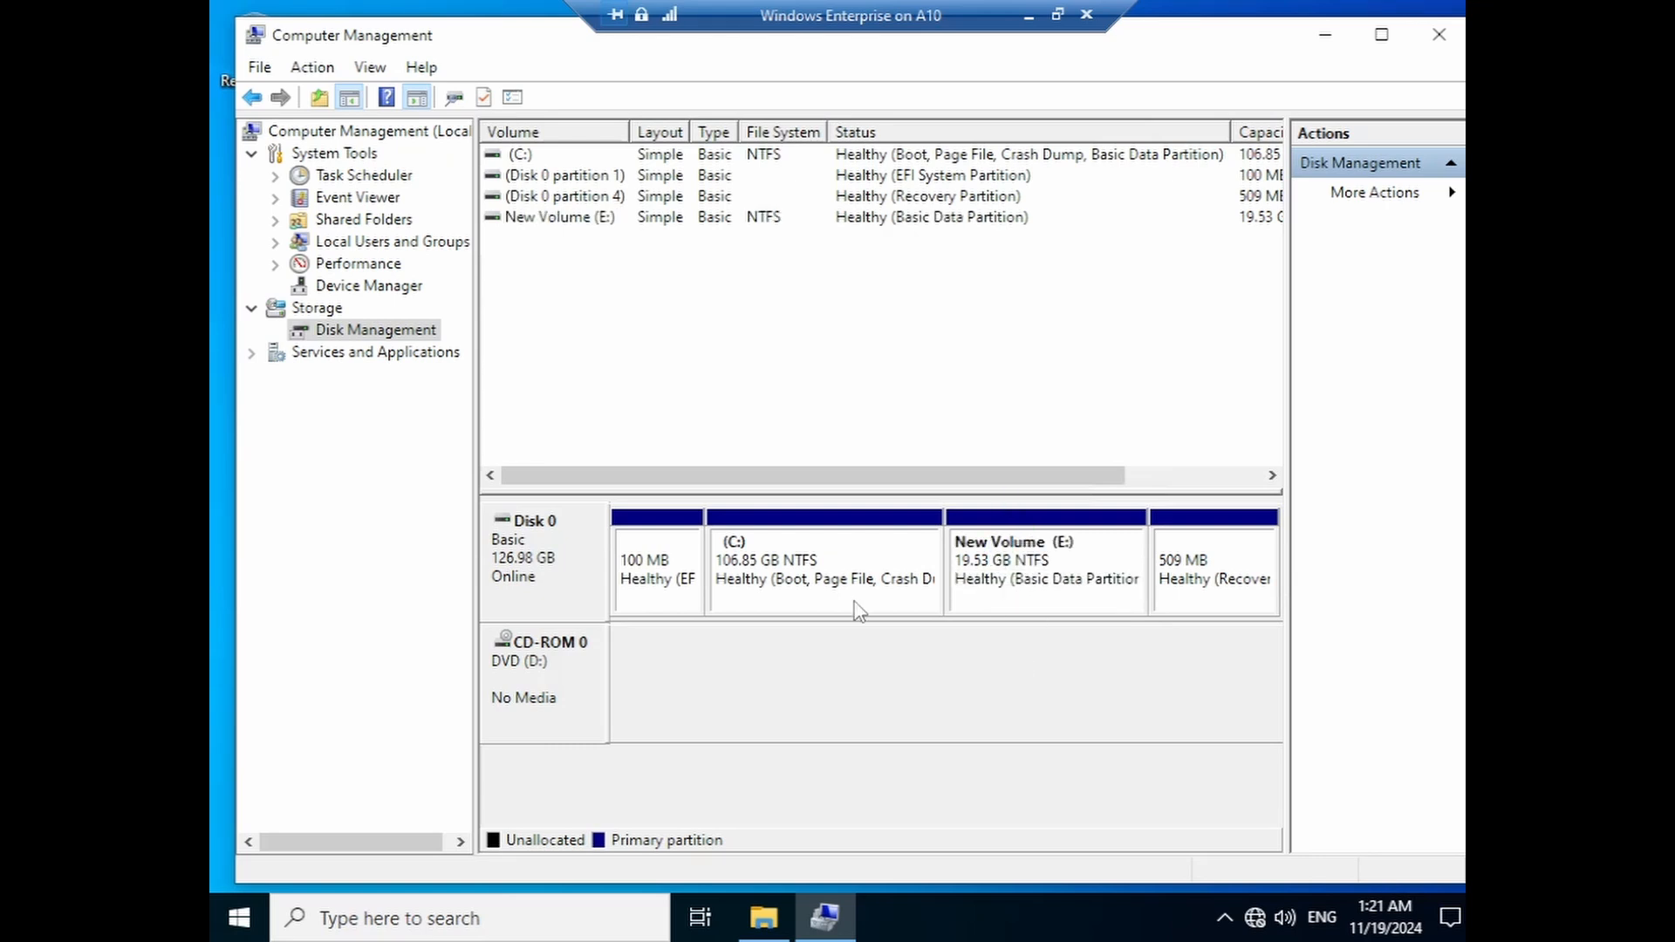
right_click(826, 581)
- Shrink C: by another 20000 MB, down to 87.32 GB
left_click(881, 424)
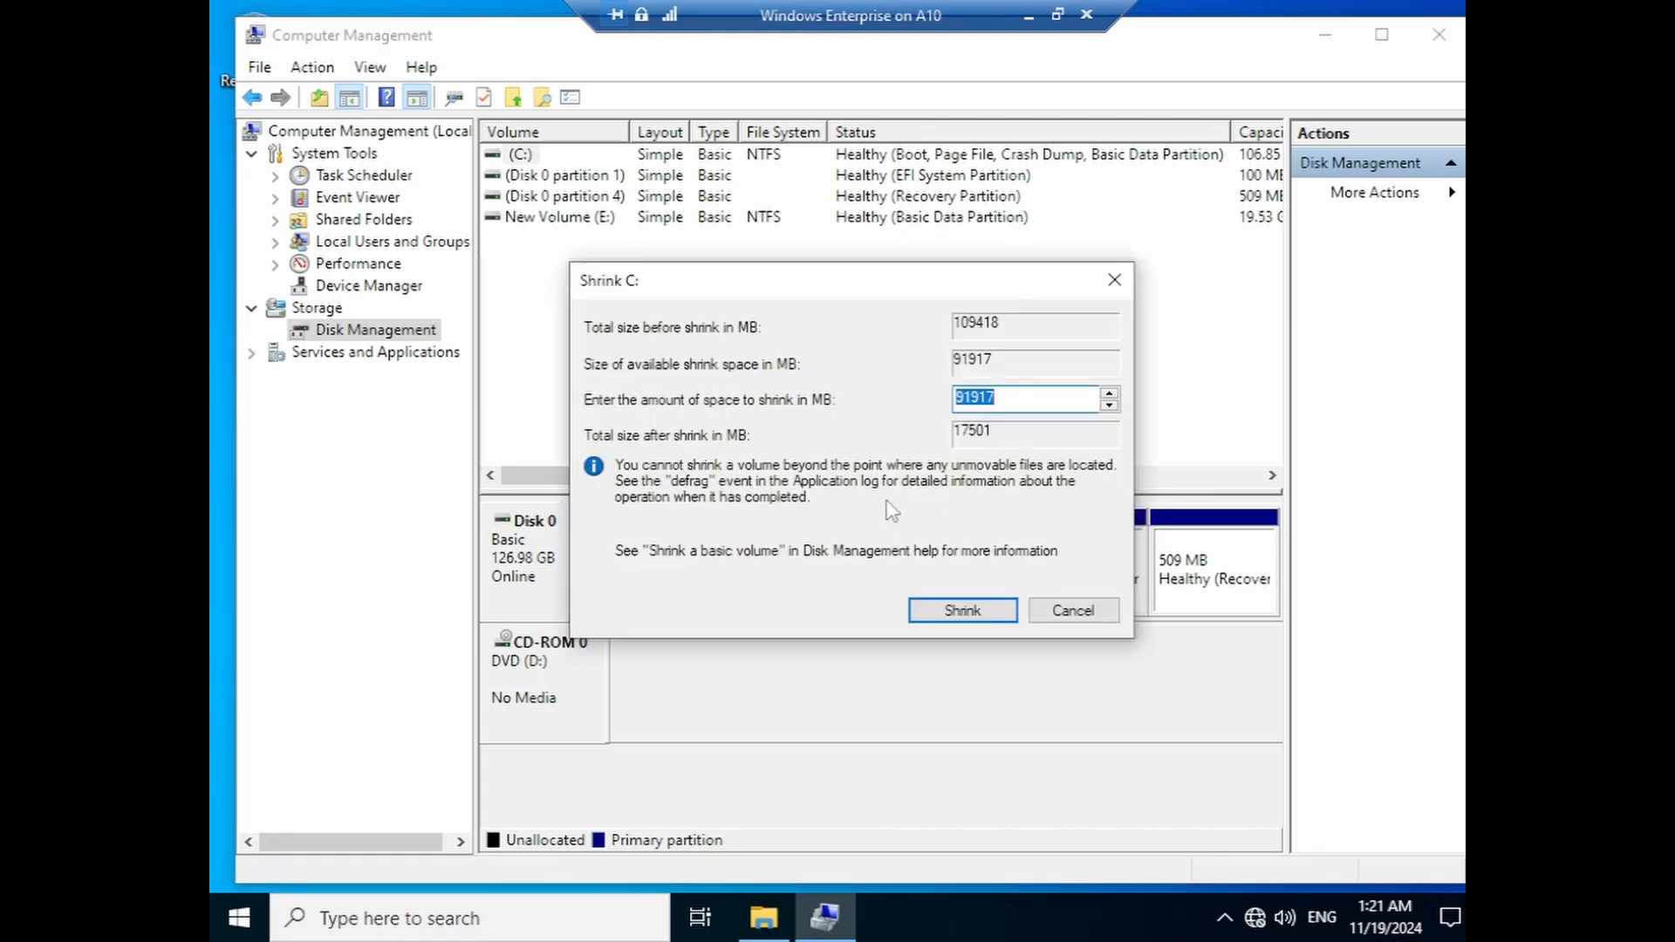
type("20000")
left_click(914, 615)
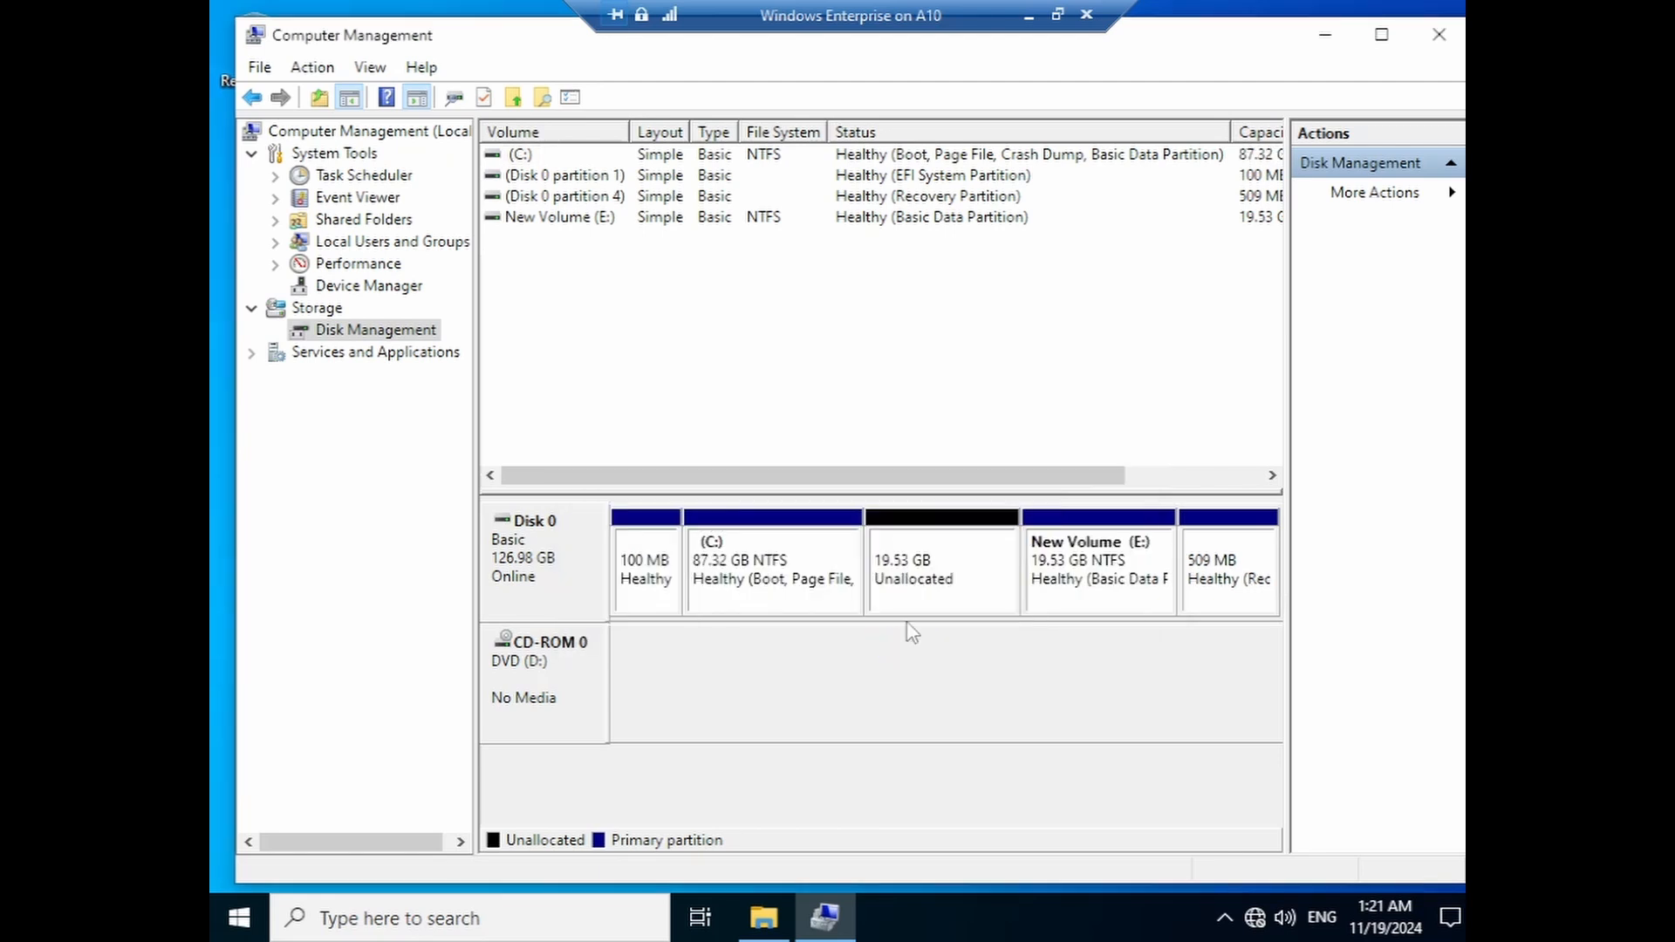
- Create a second 19.53 GB NTFS New Volume (F:) in the freed space with default settings
right_click(927, 557)
left_click(1038, 571)
left_click(960, 593)
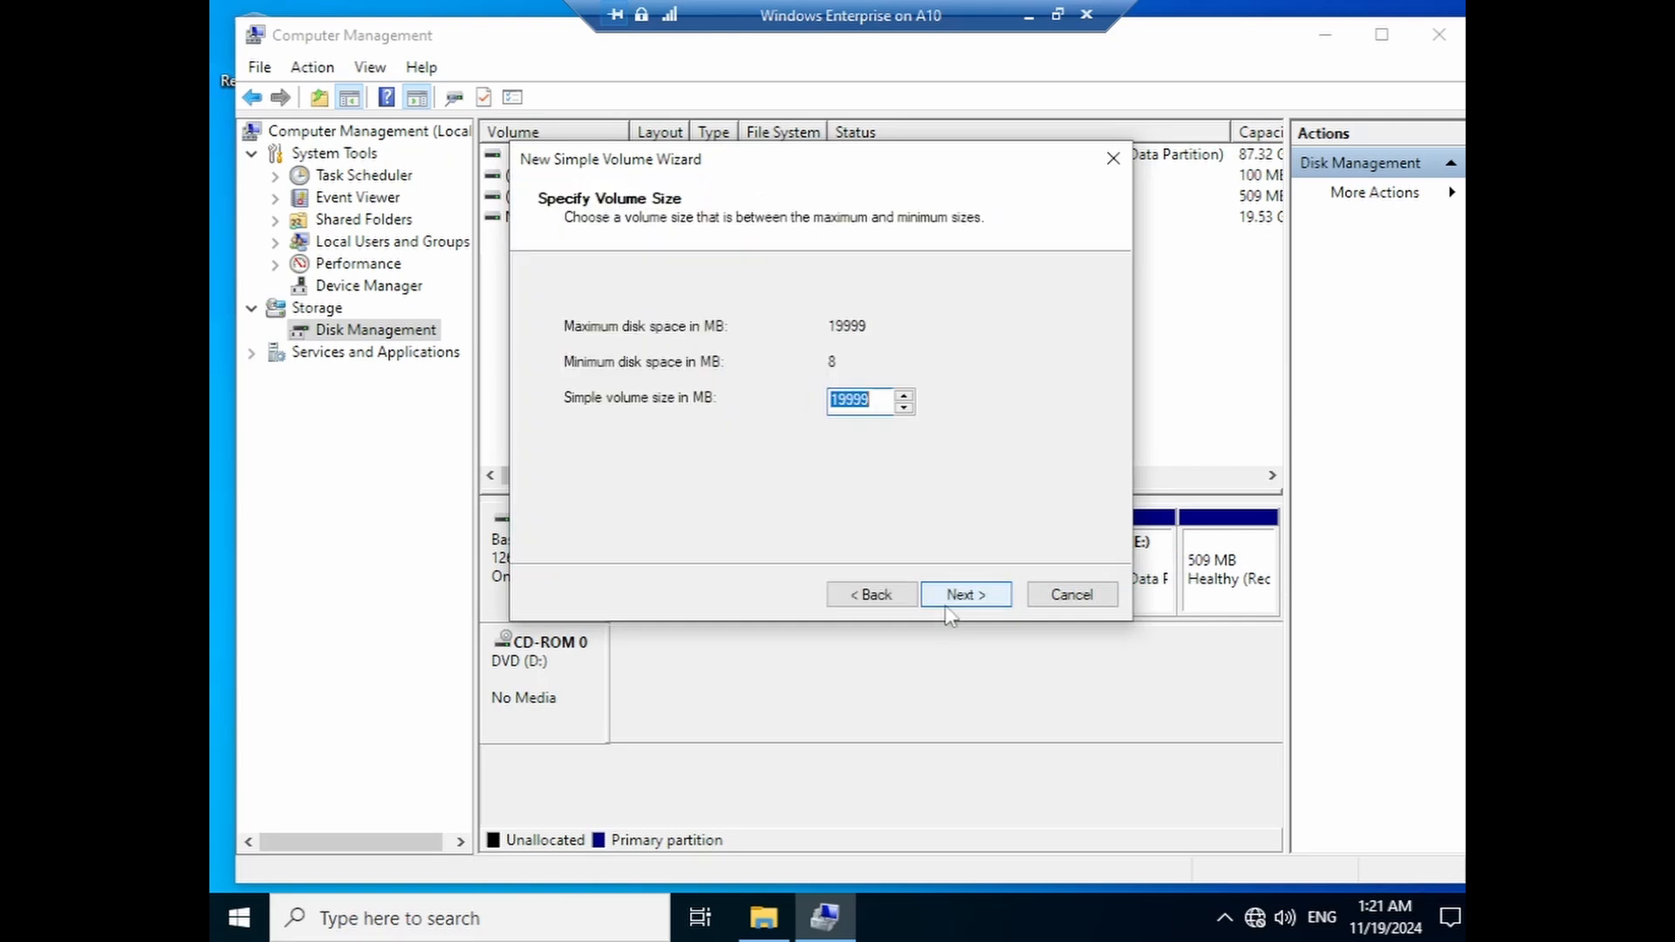
left_click(959, 596)
left_click(959, 596)
left_click(959, 595)
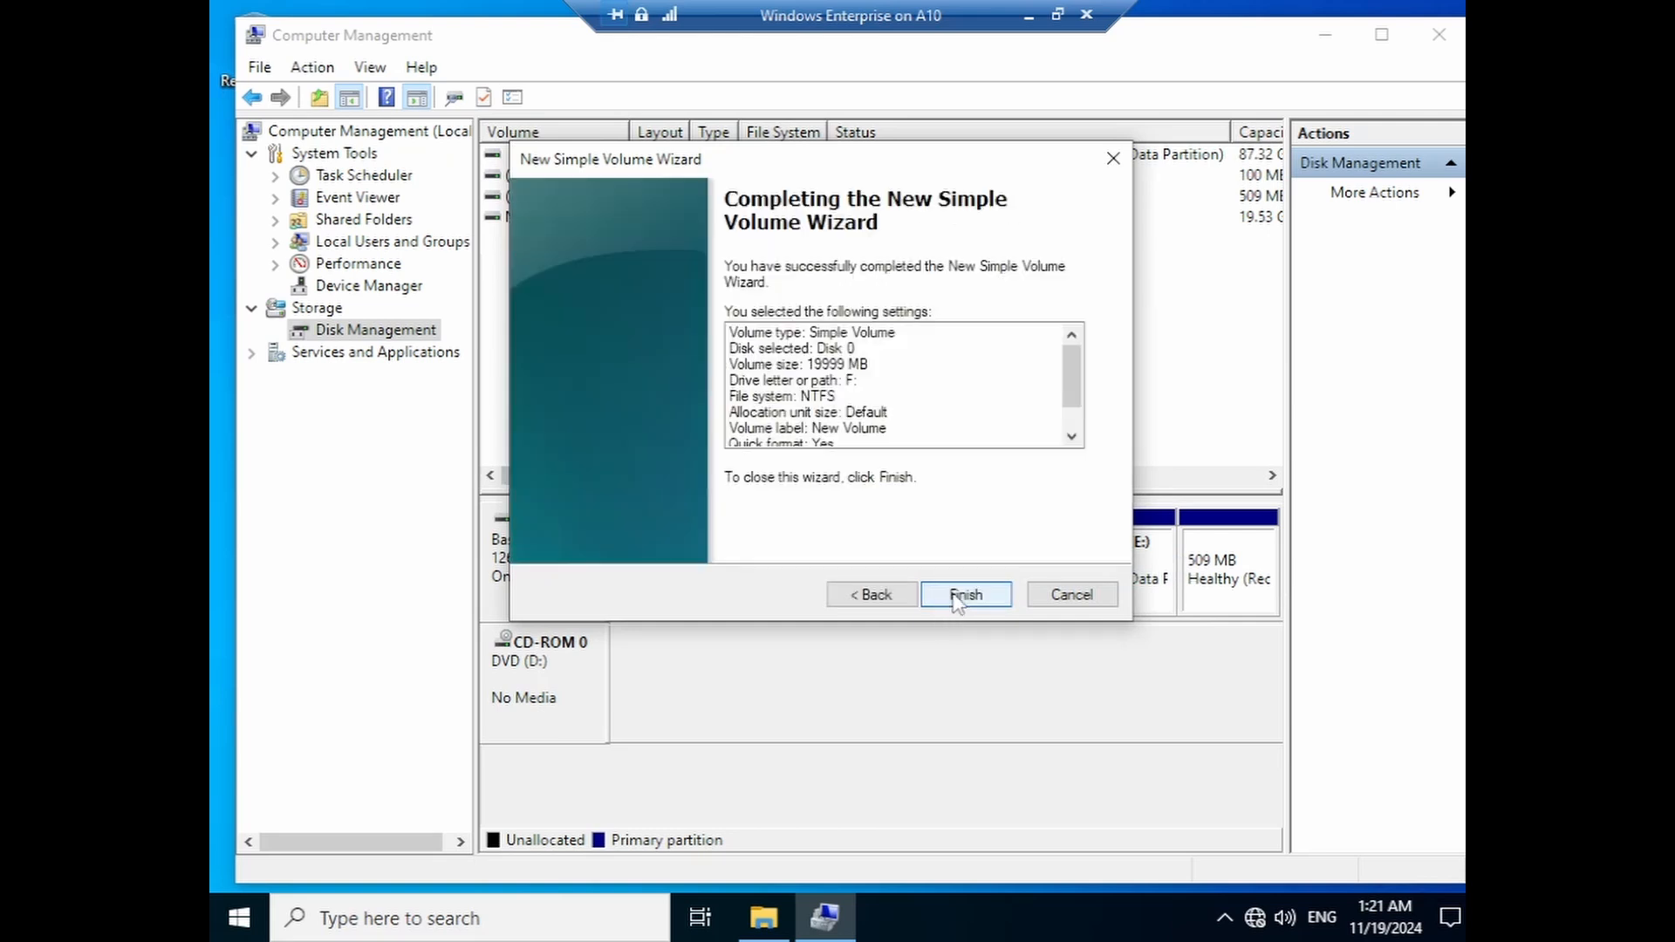
left_click(959, 596)
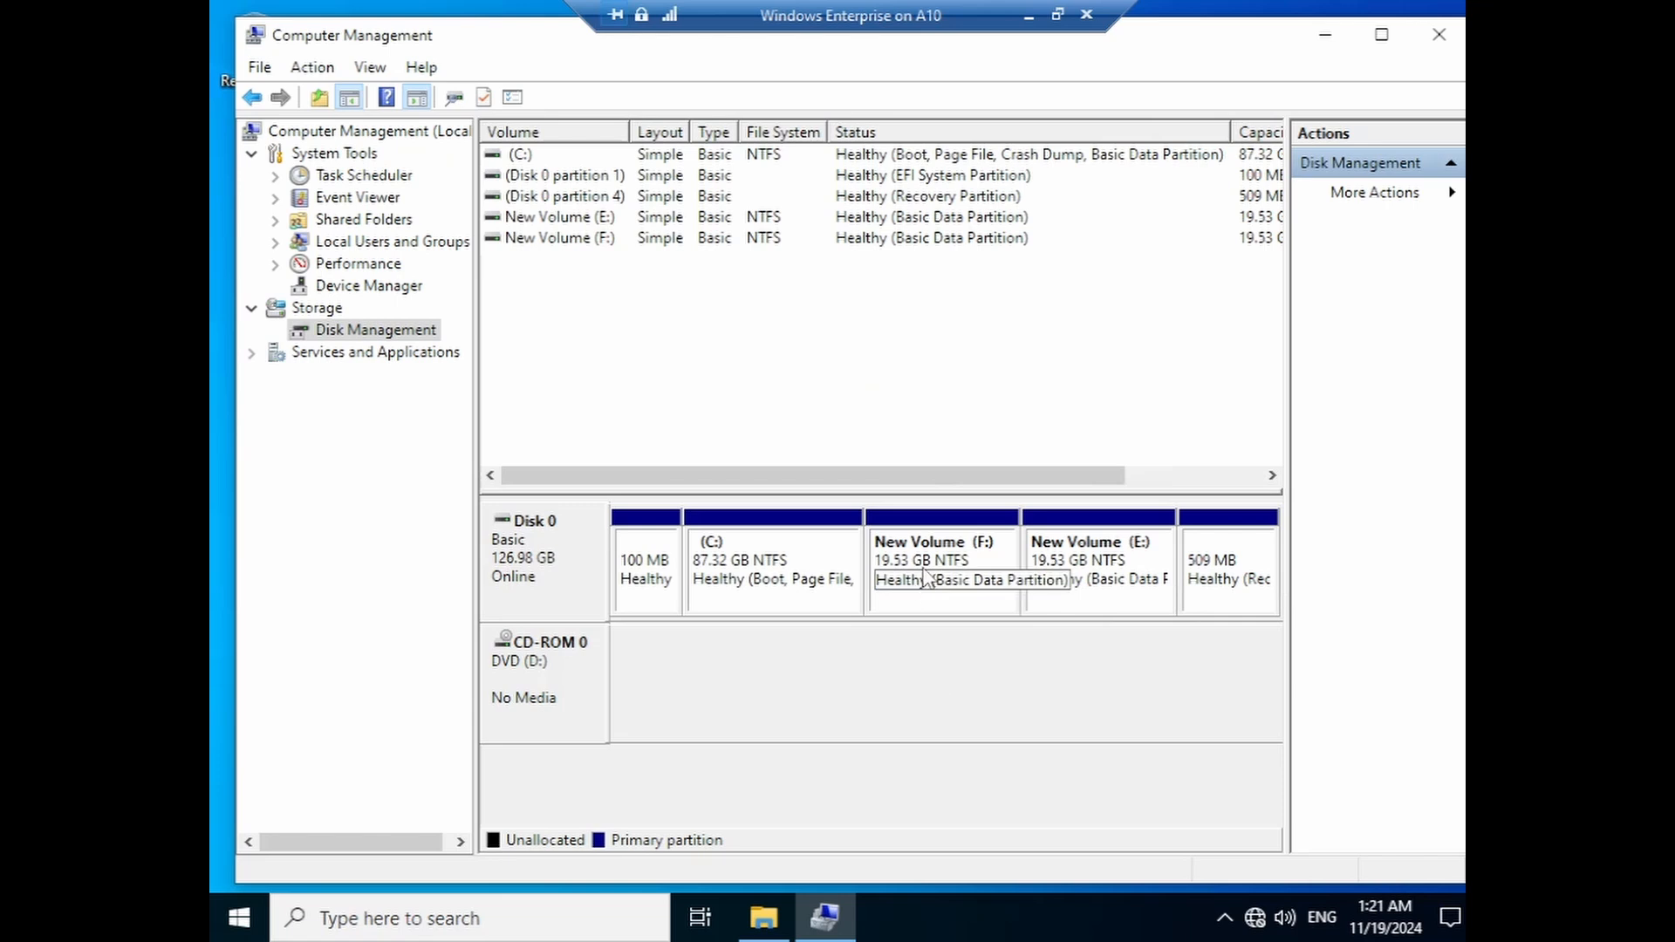
left_click(1013, 598)
left_click(1026, 600)
left_click(1004, 608)
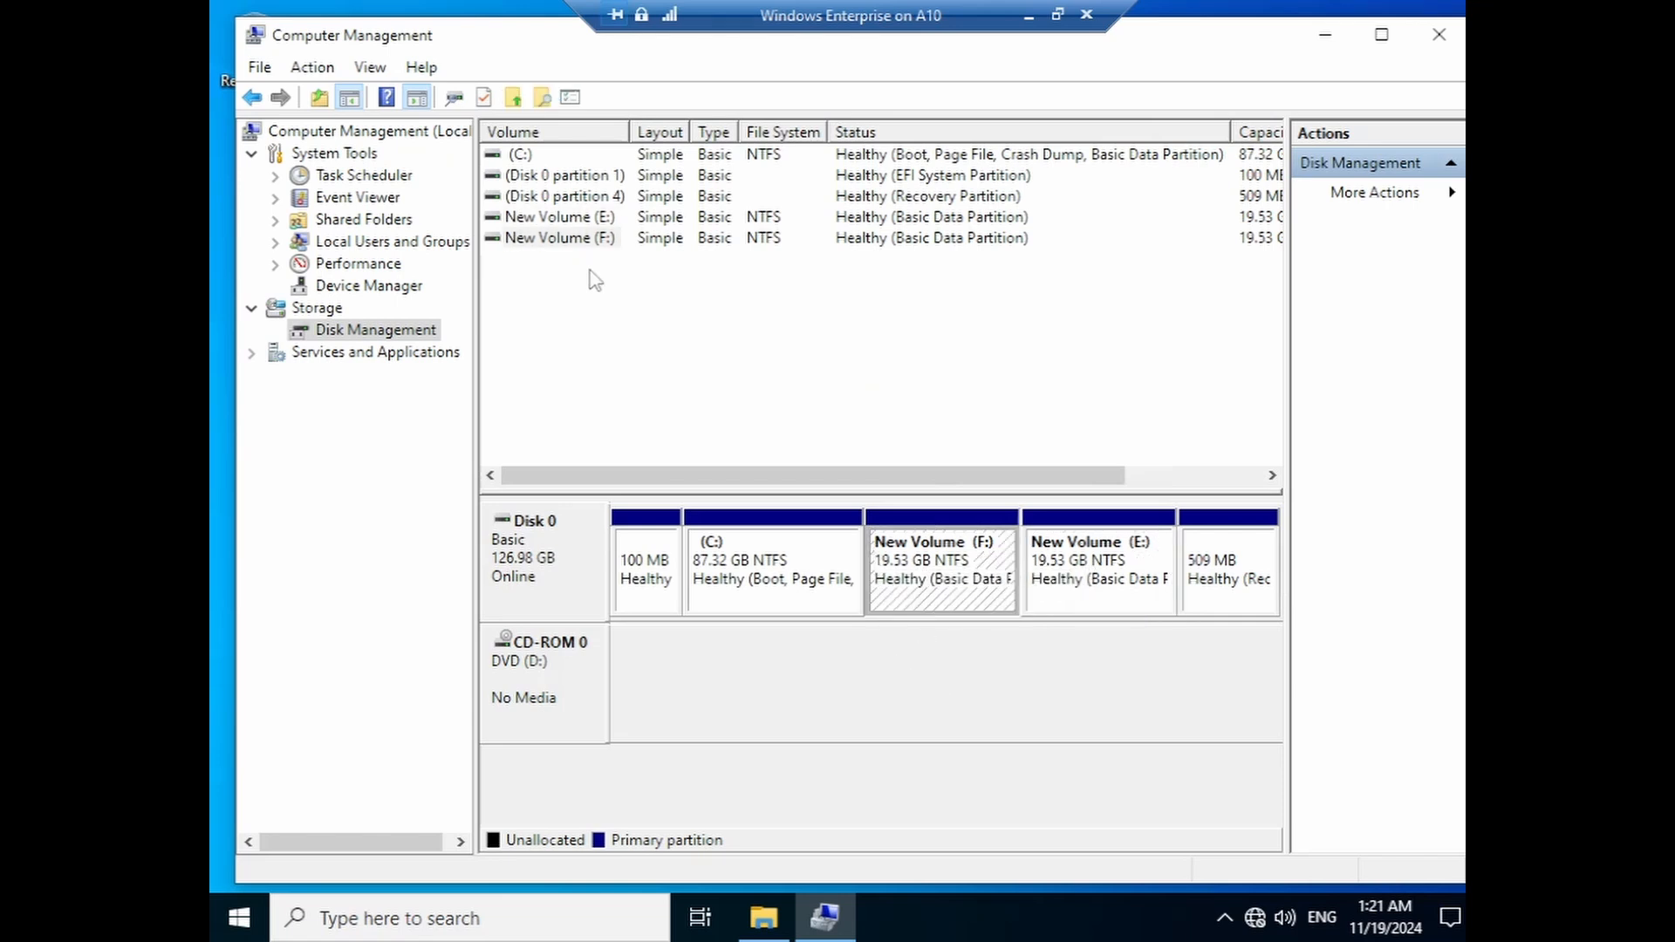
- Open the Create and Attach Virtual Hard Disk dialog from the Action menu
left_click(307, 74)
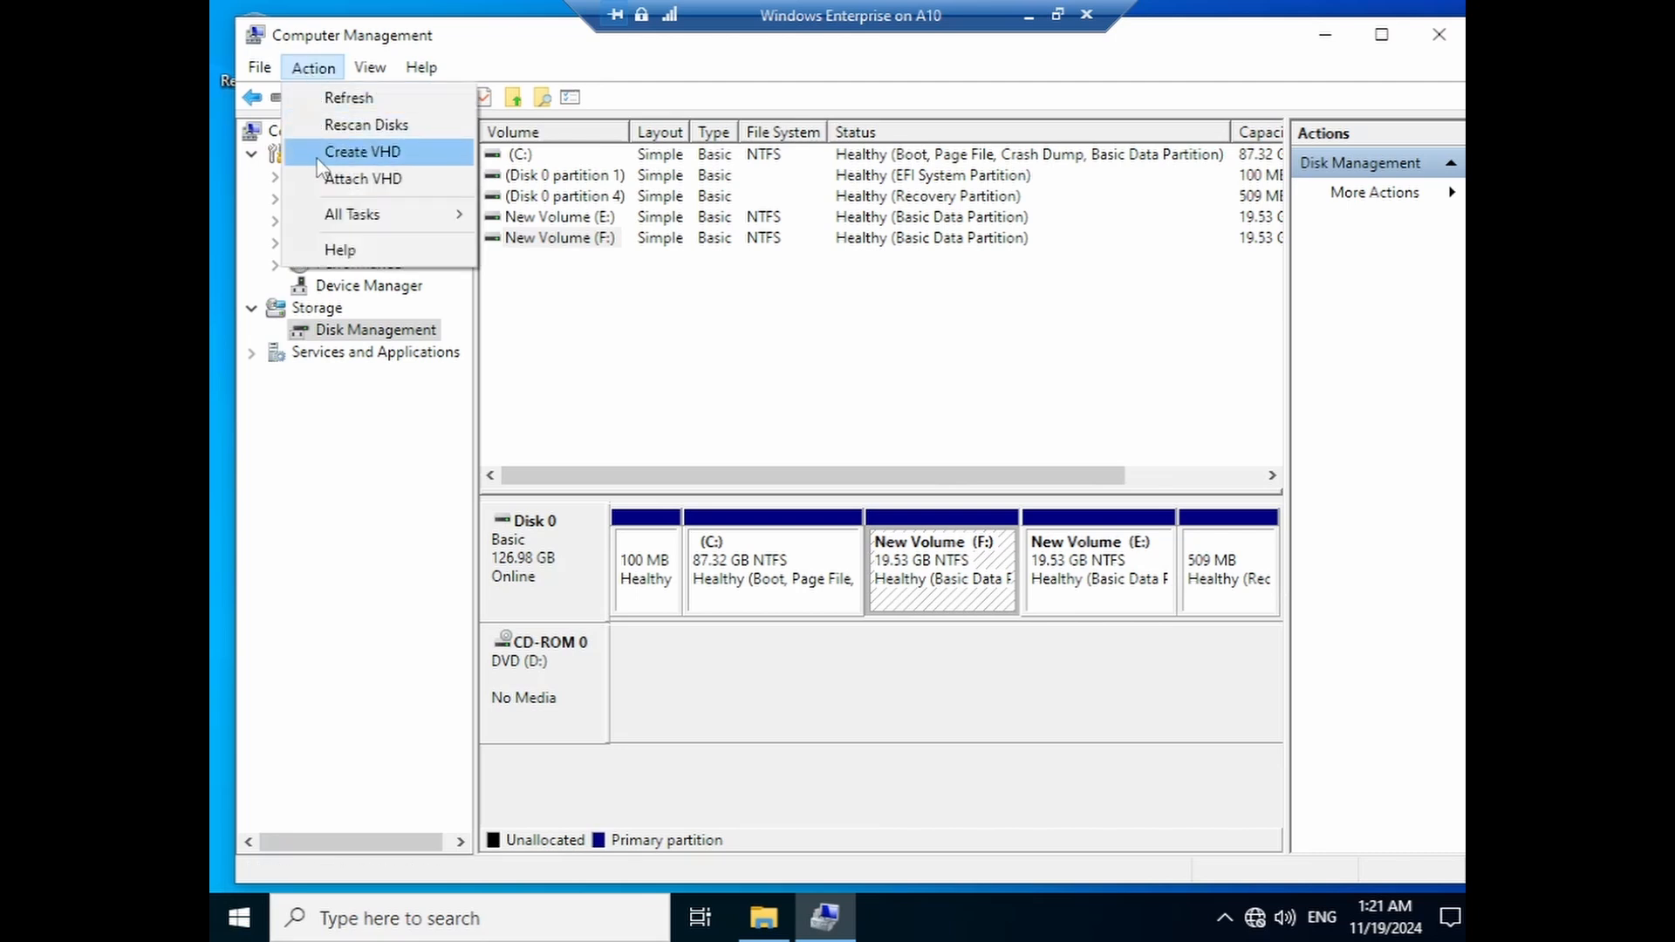
left_click(349, 152)
left_click_drag(815, 181, 756, 202)
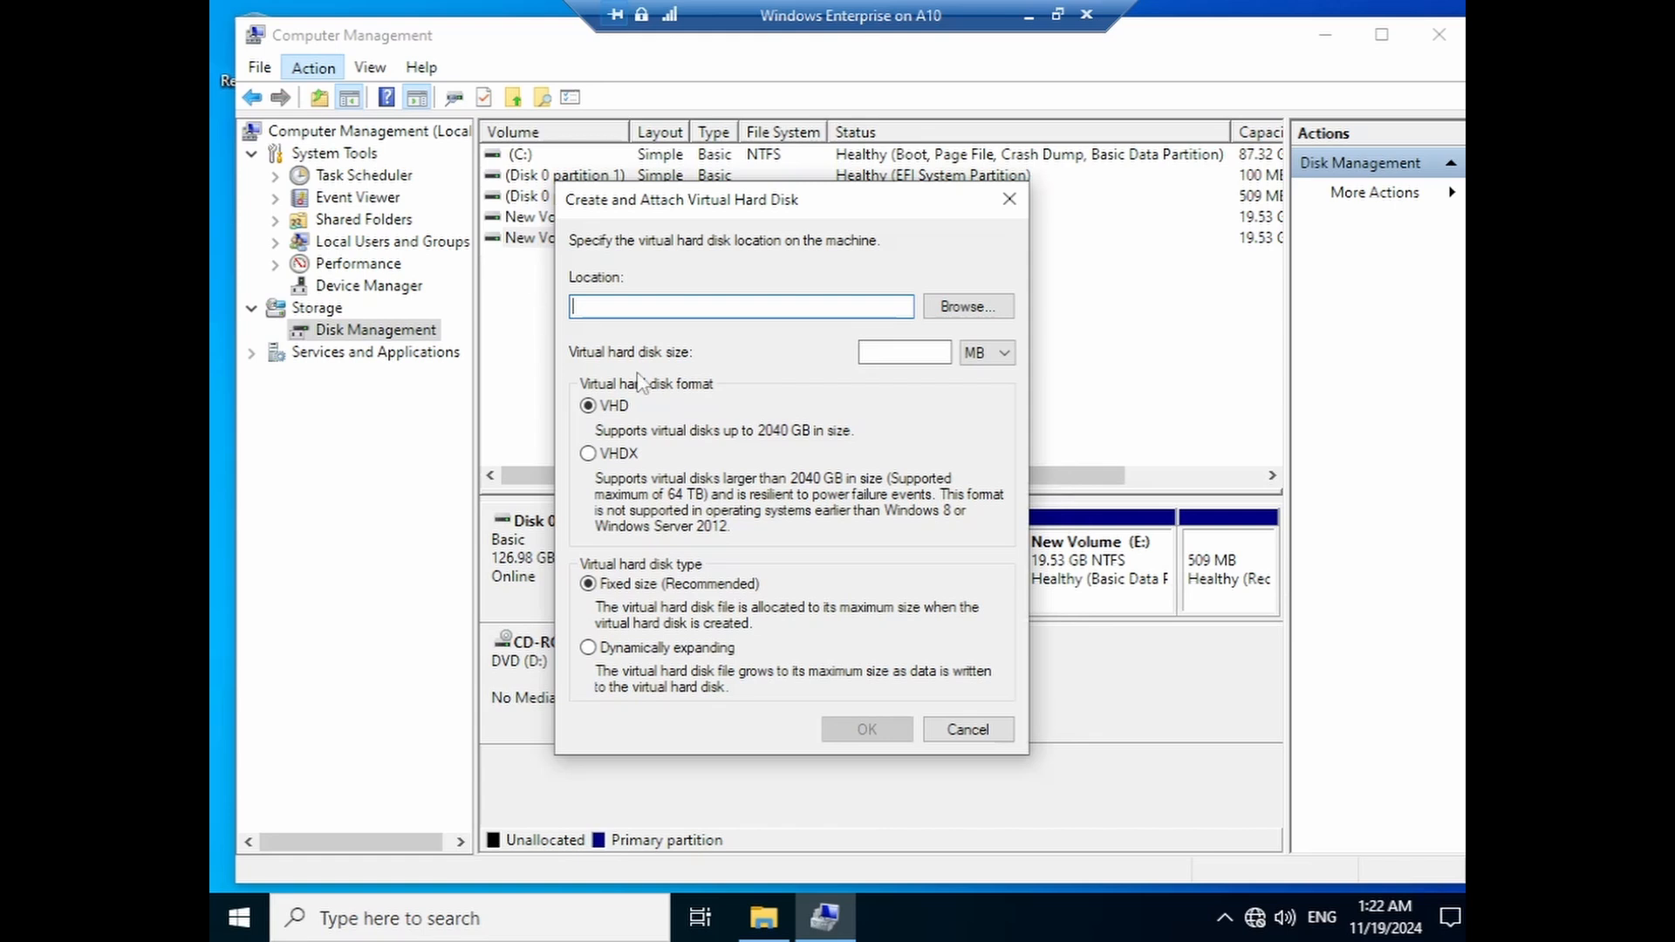
- Set the virtual disk file location to F:\Windows10.vhdx
left_click(929, 315)
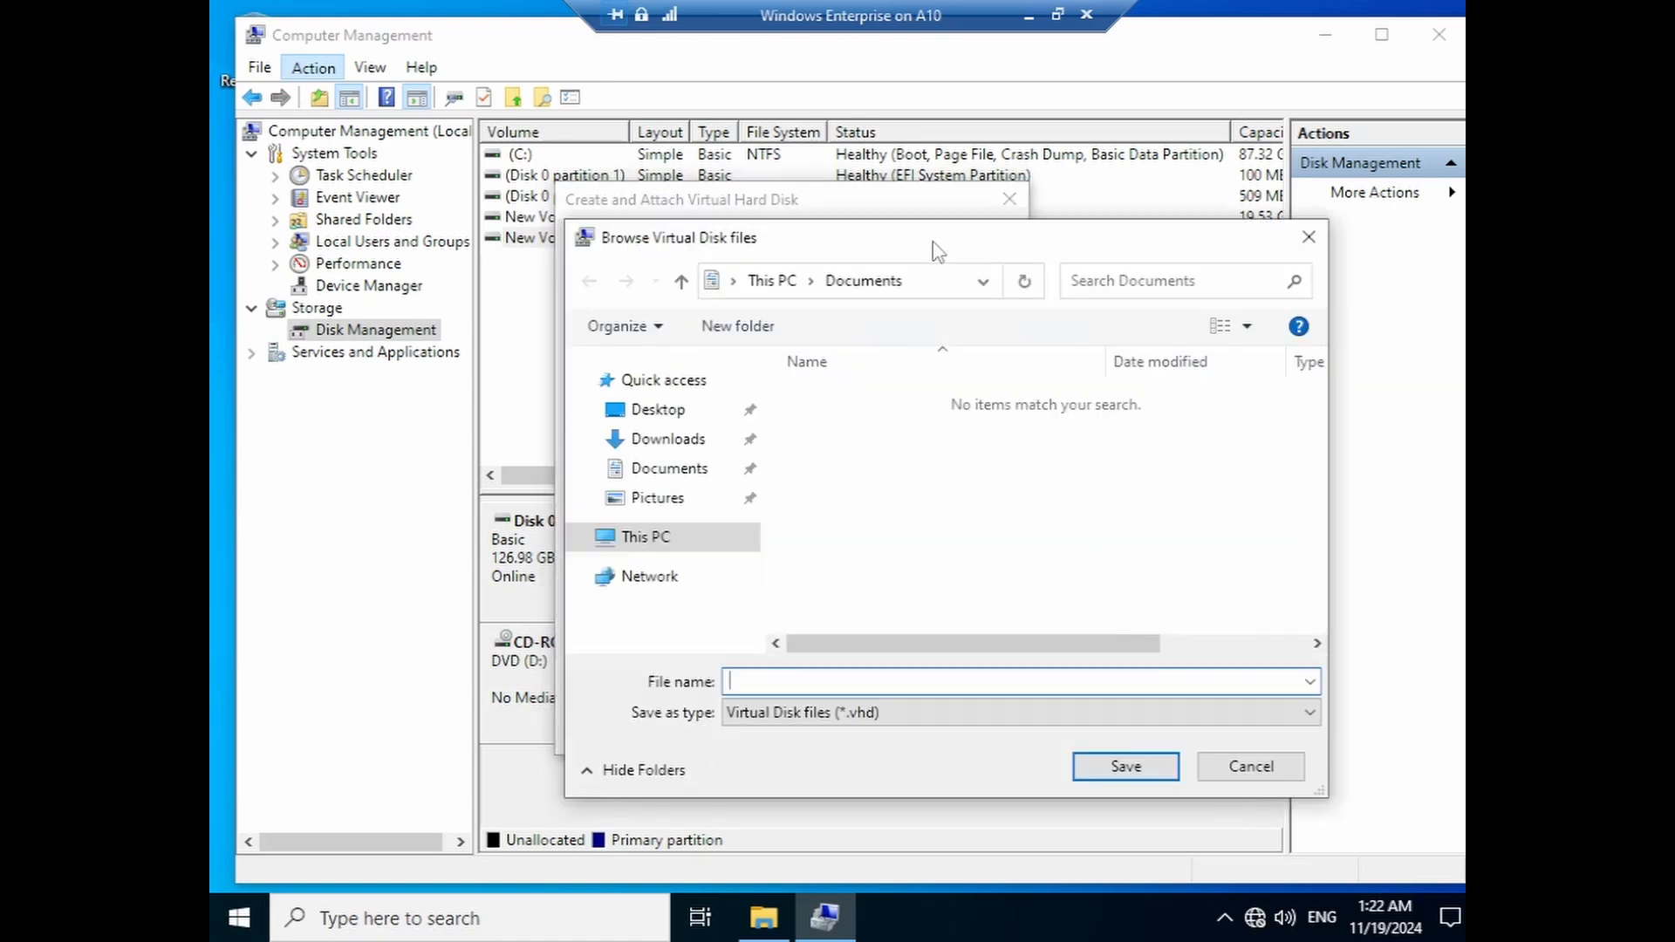
left_click_drag(934, 250, 870, 258)
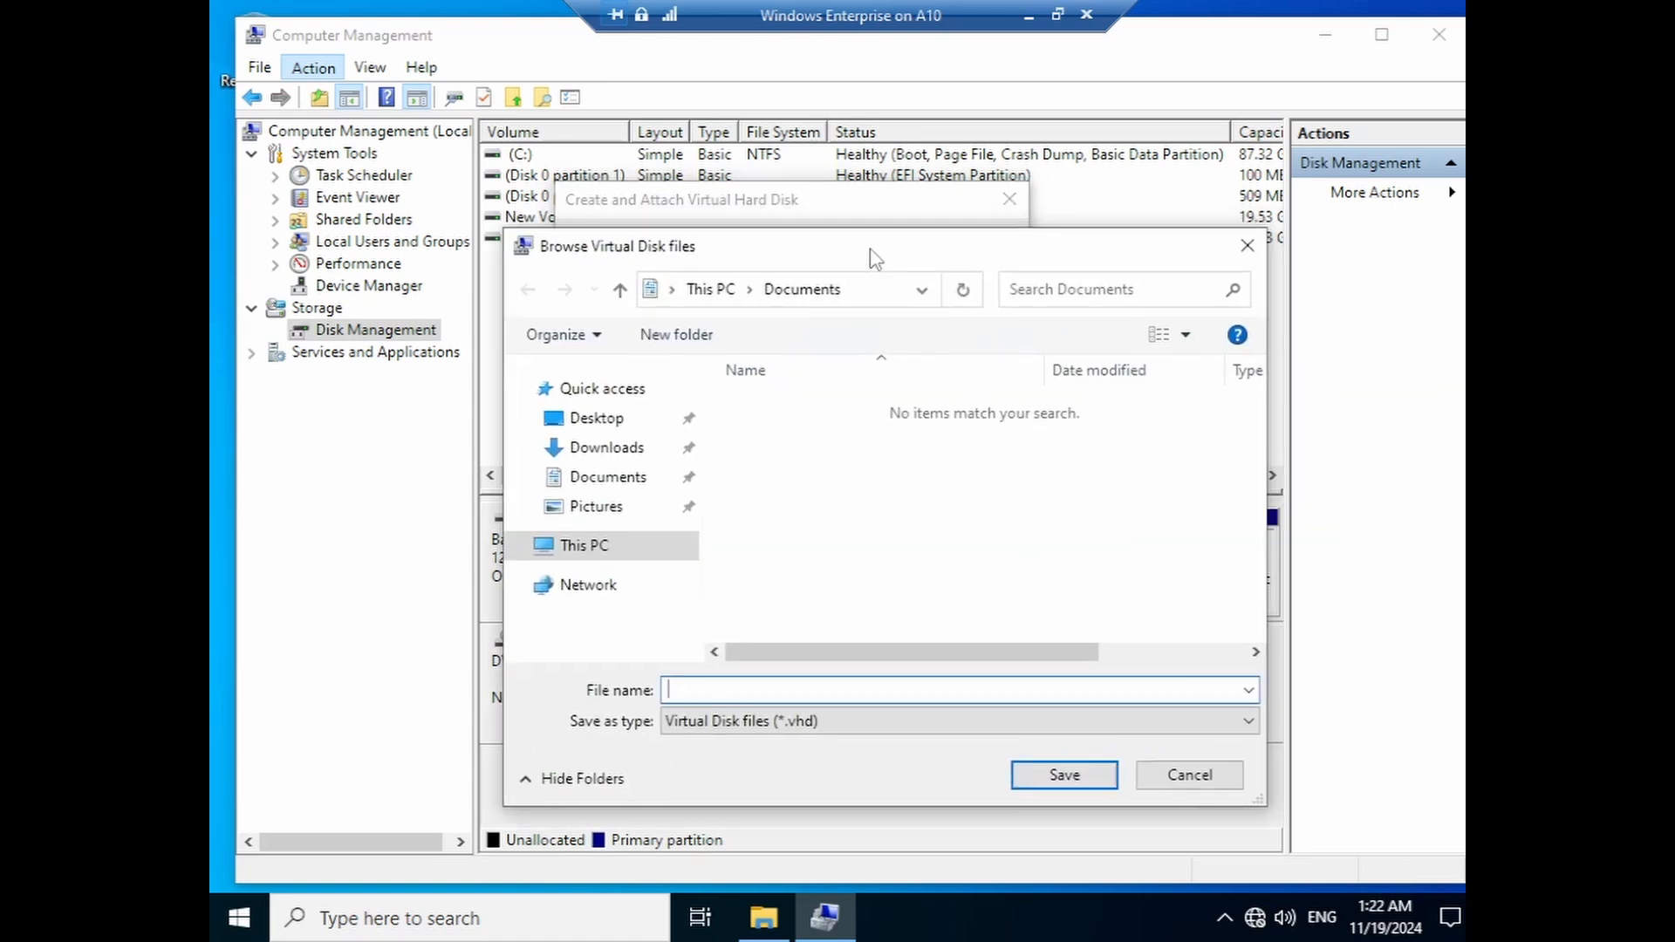
left_click(590, 546)
scroll(977, 571, "down", 5)
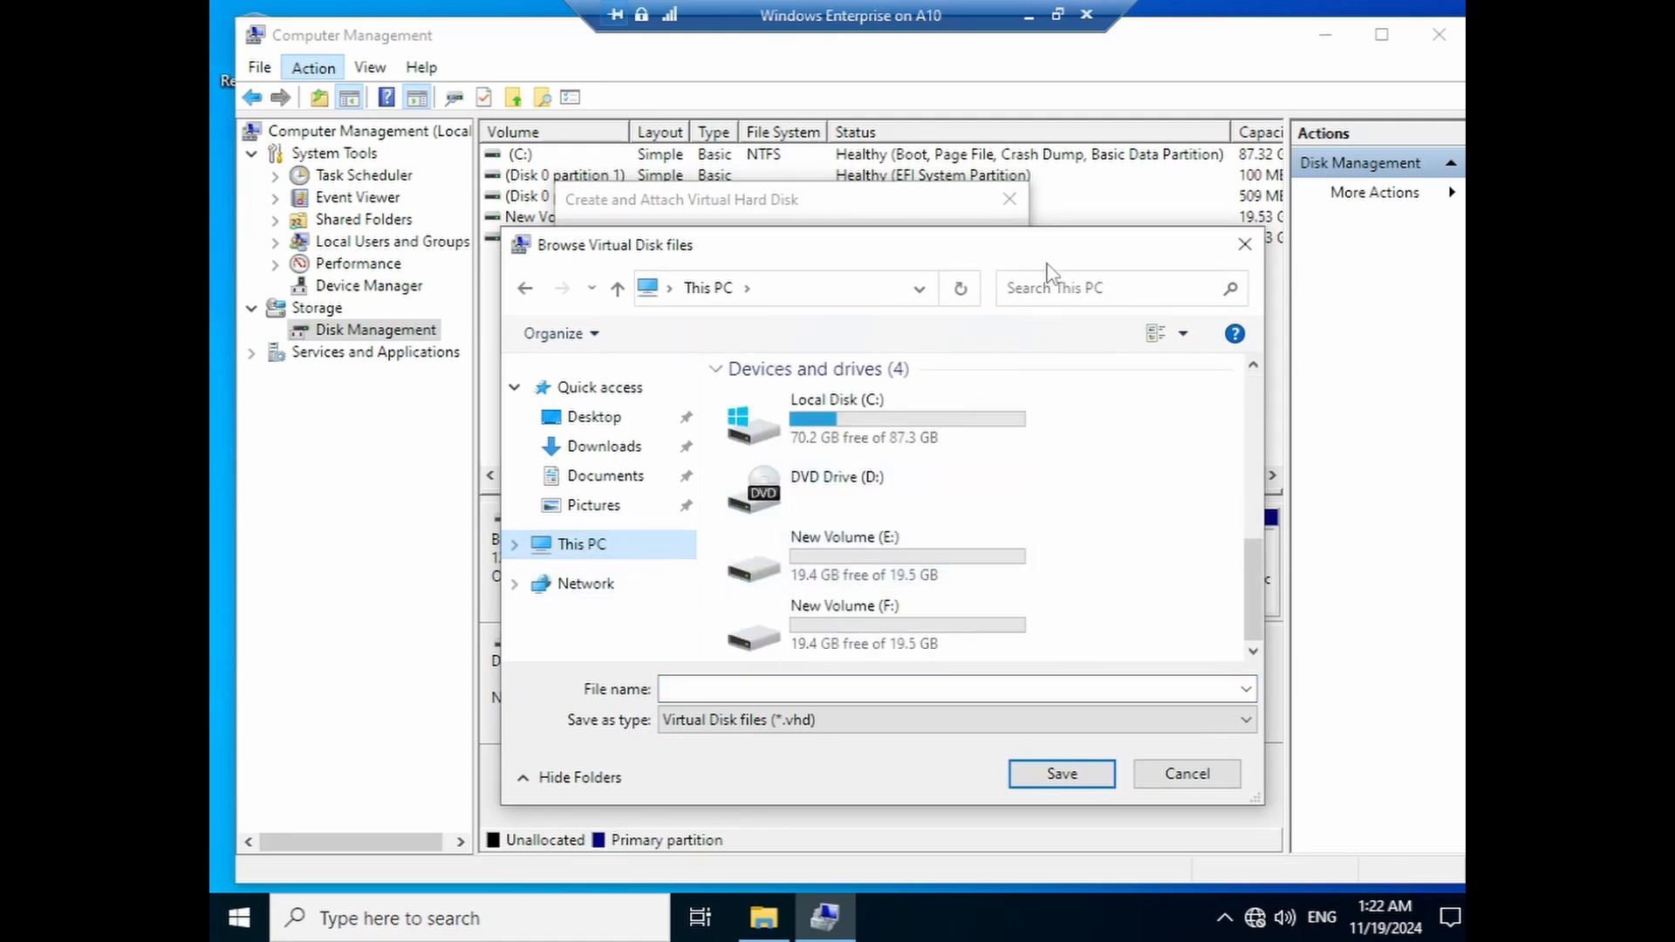
left_click_drag(1057, 259, 1022, 254)
left_click(838, 606)
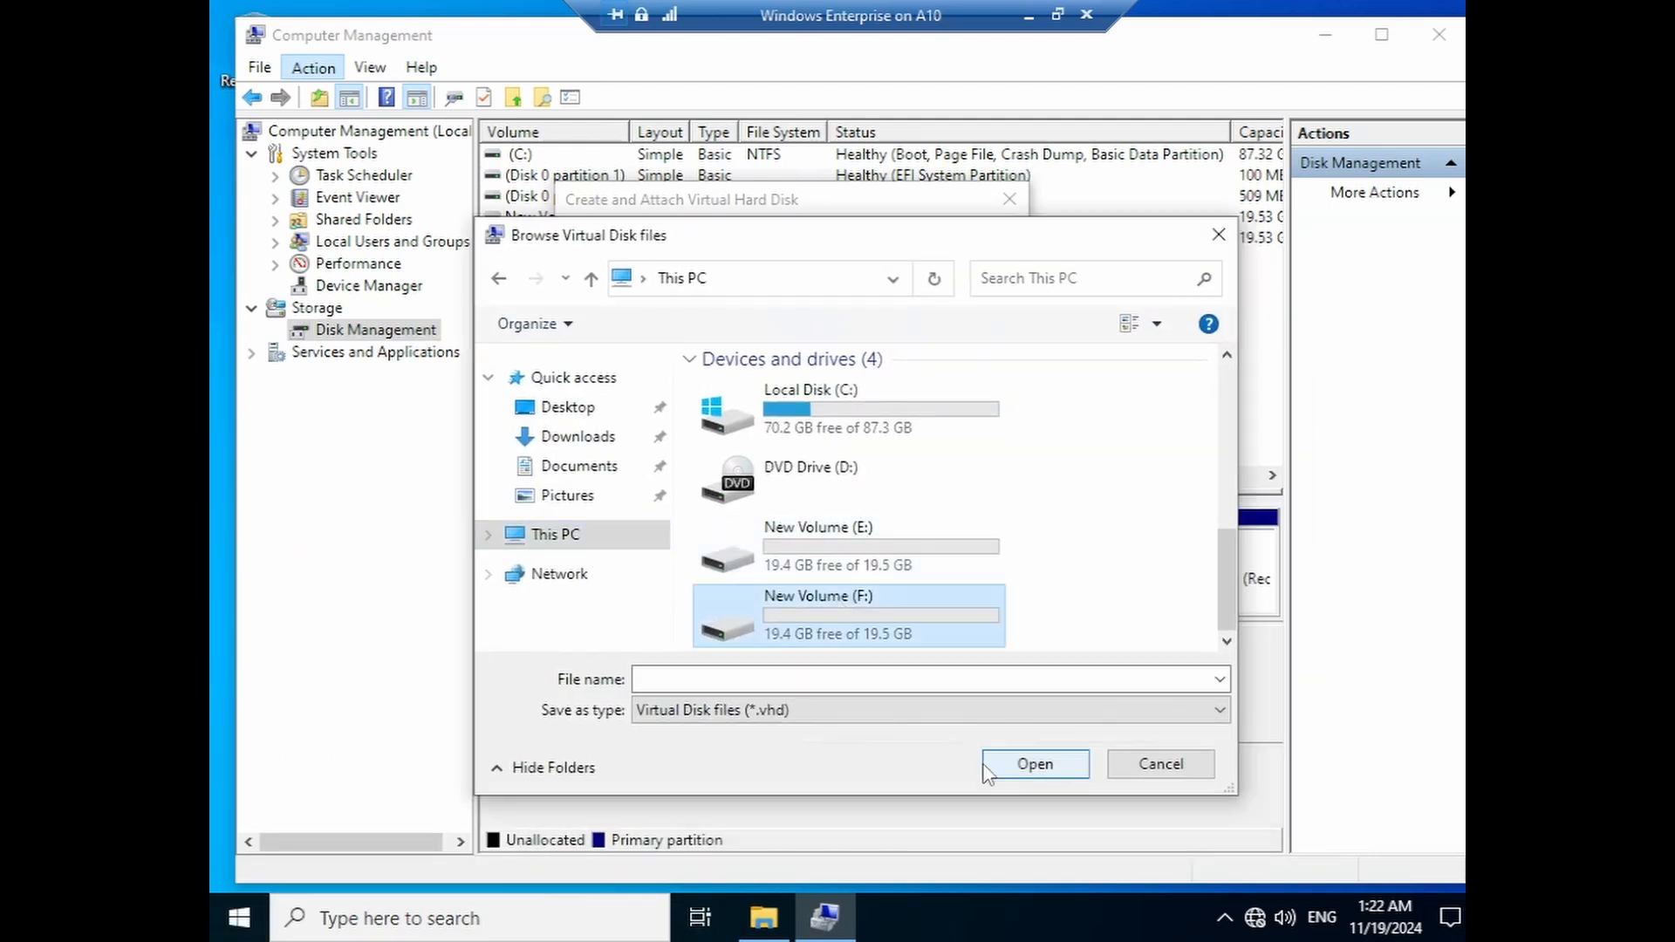
left_click(988, 771)
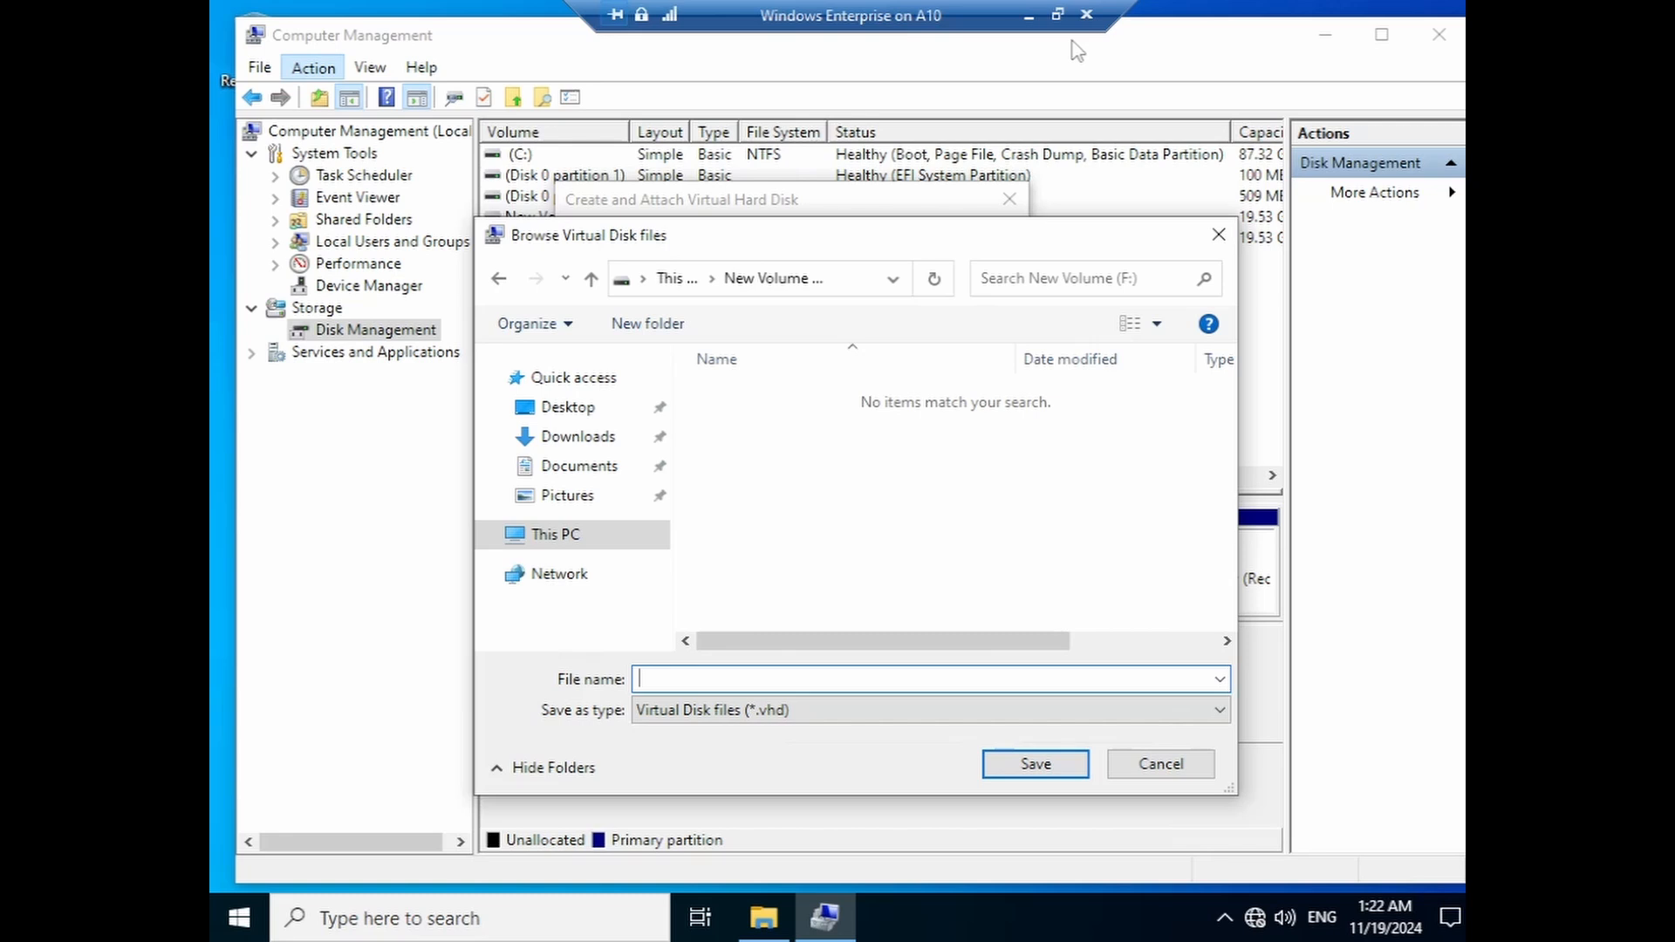
type("Wind")
type("wos")
key("BackSpace")
key("BackSpace")
key("BackSpace")
type("ows 10")
key("BackSpace")
left_click(995, 767)
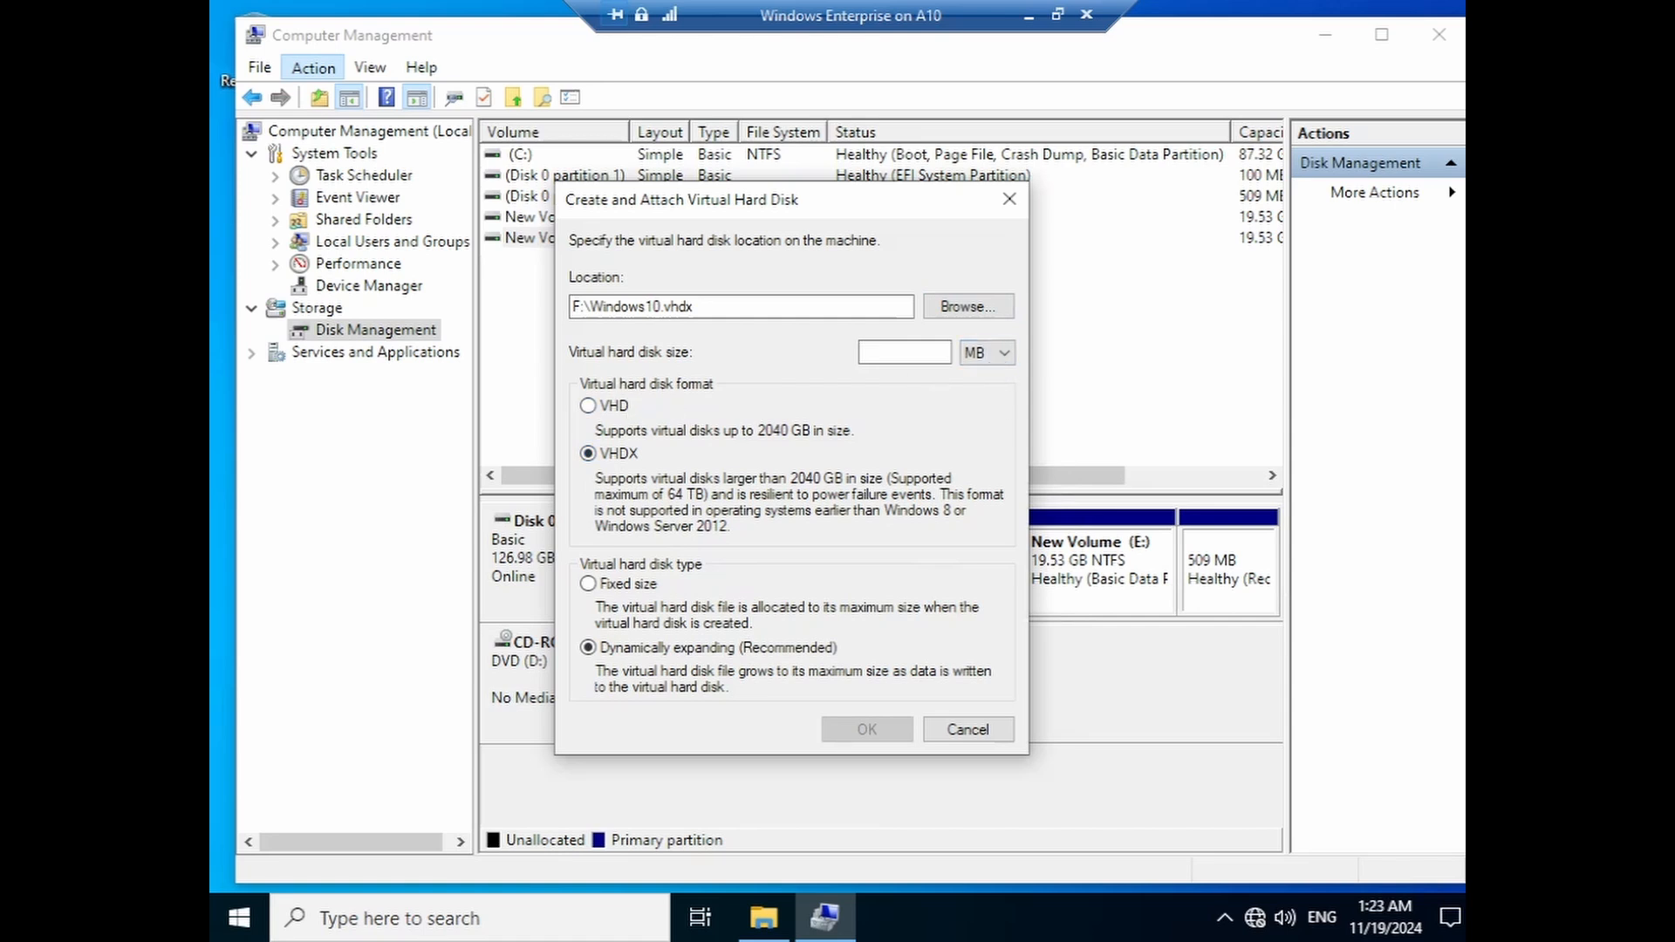
- Set the size to 20 GB, keep VHDX and dynamically expanding, and create the disk
left_click(987, 353)
left_click(981, 369)
left_click(986, 353)
left_click(973, 393)
left_click(903, 352)
left_click_drag(866, 201, 519, 292)
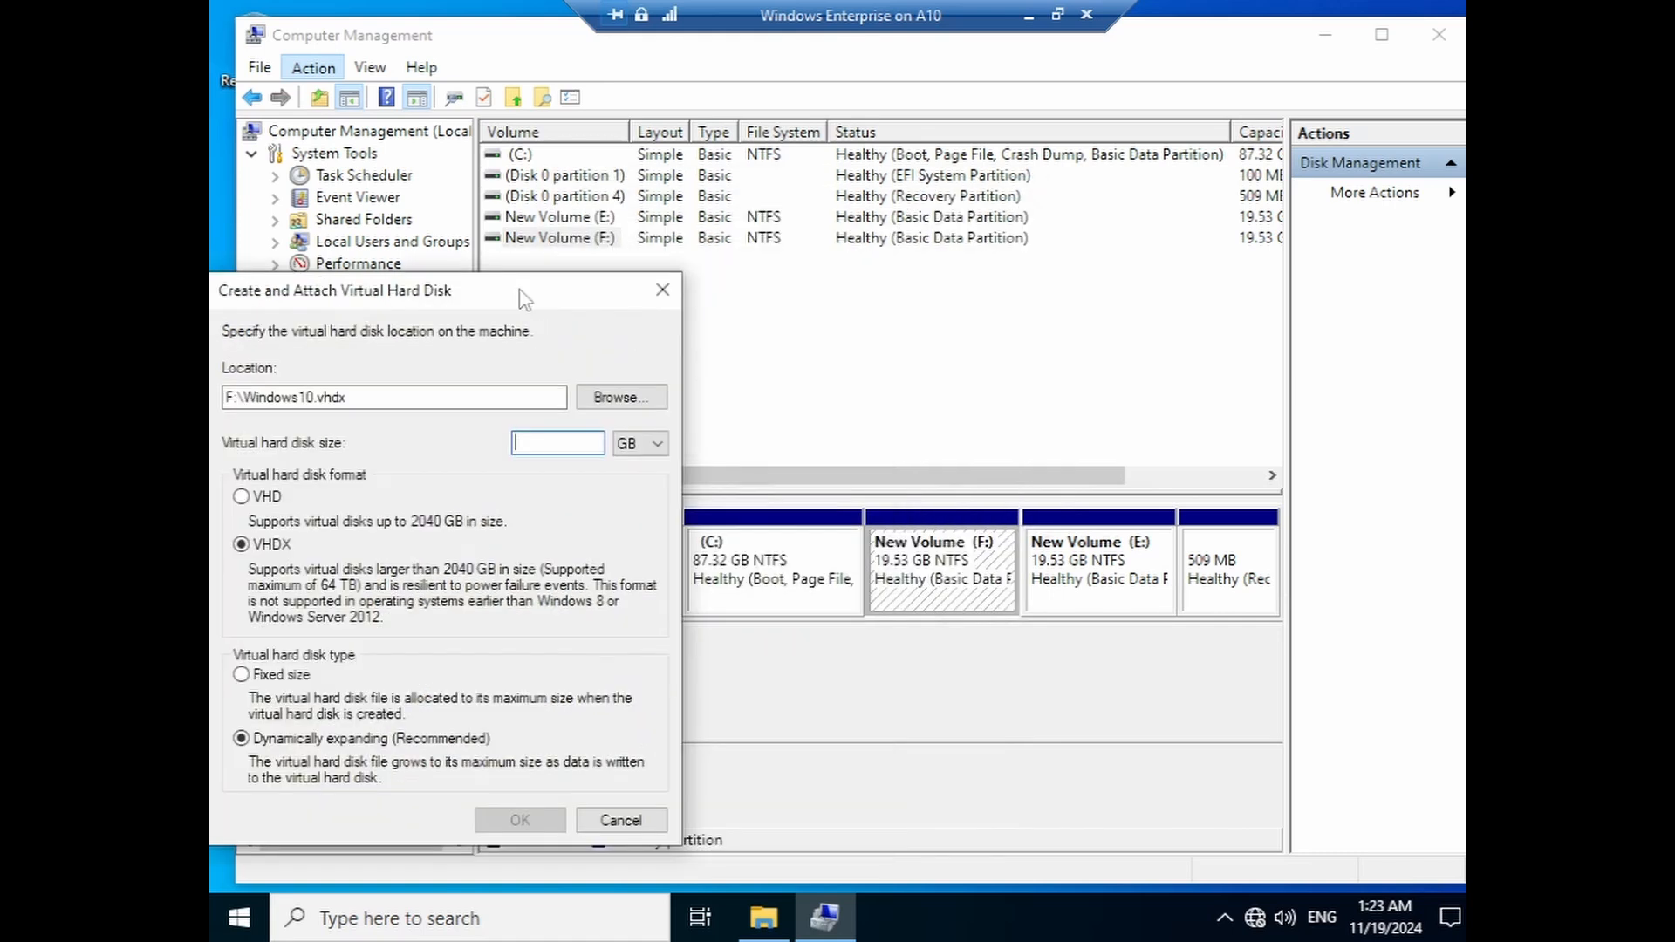
left_click_drag(526, 300, 802, 207)
type("20")
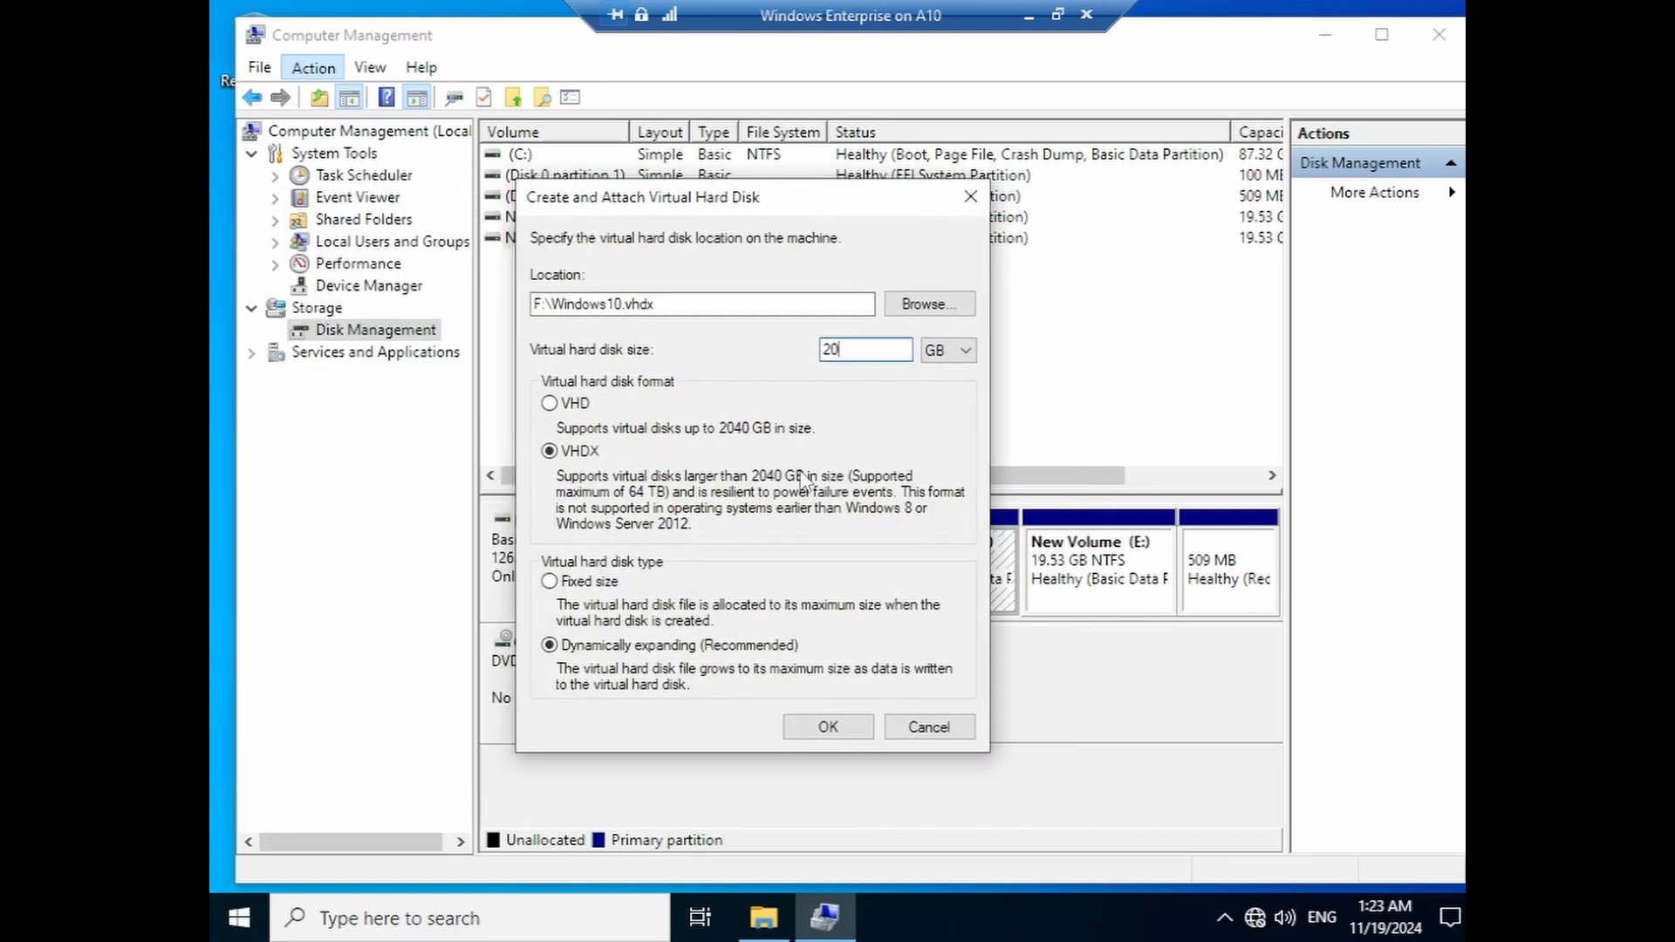
left_click(791, 730)
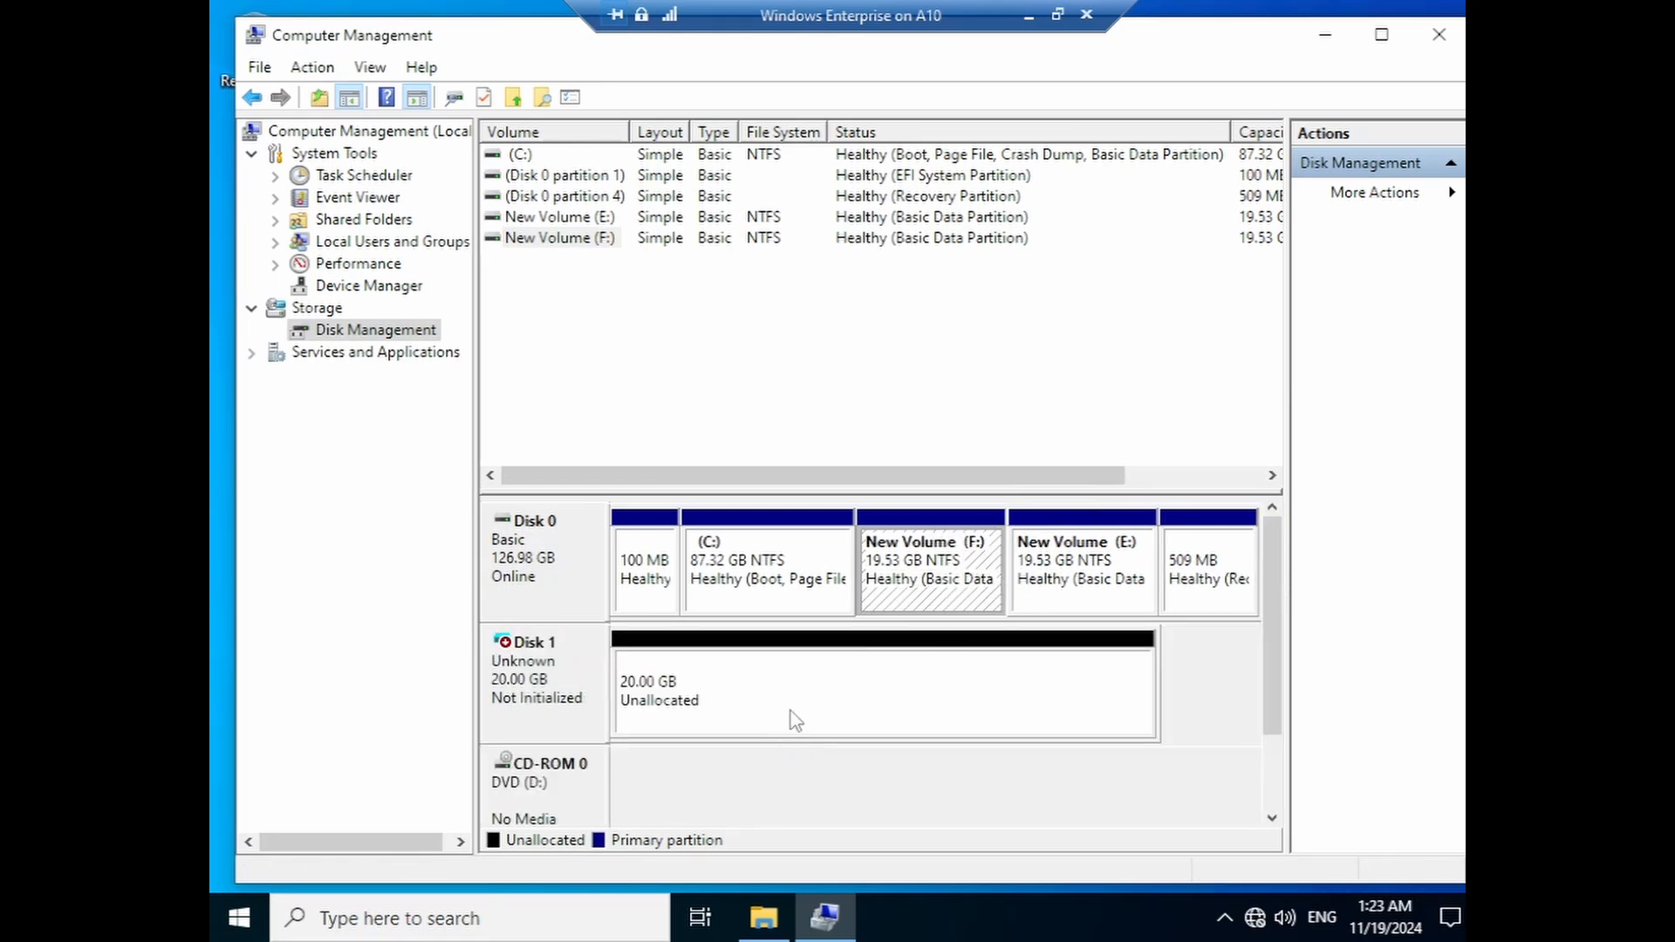
- Relabel volume F: as vhdPartition
left_click(687, 709)
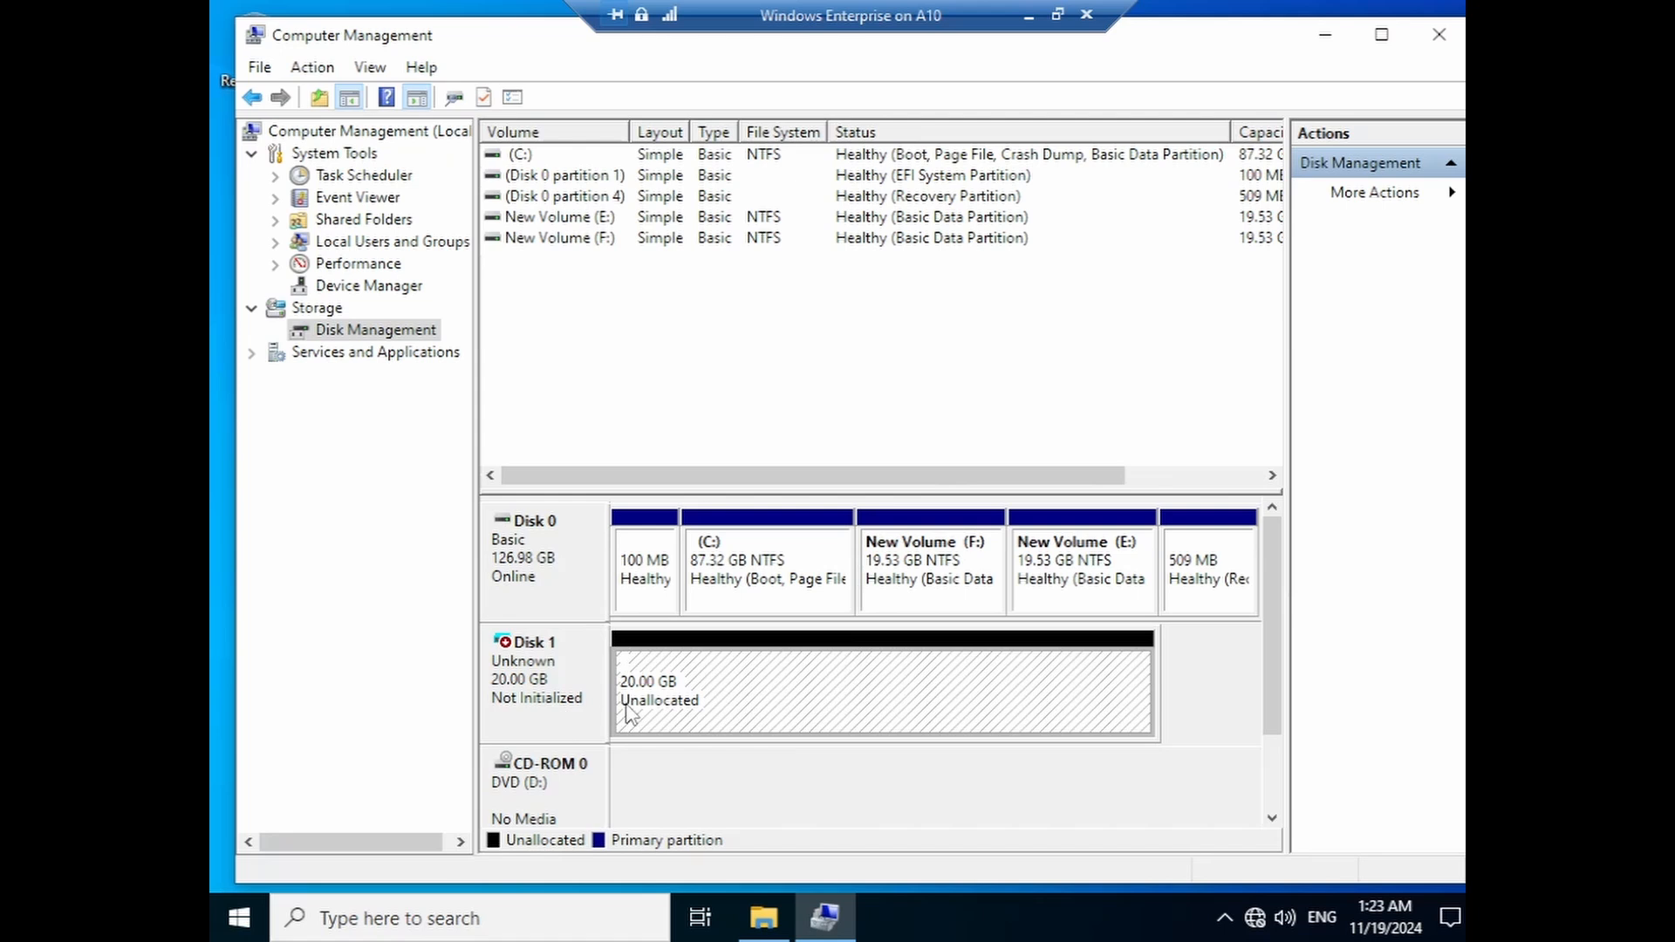
right_click(921, 589)
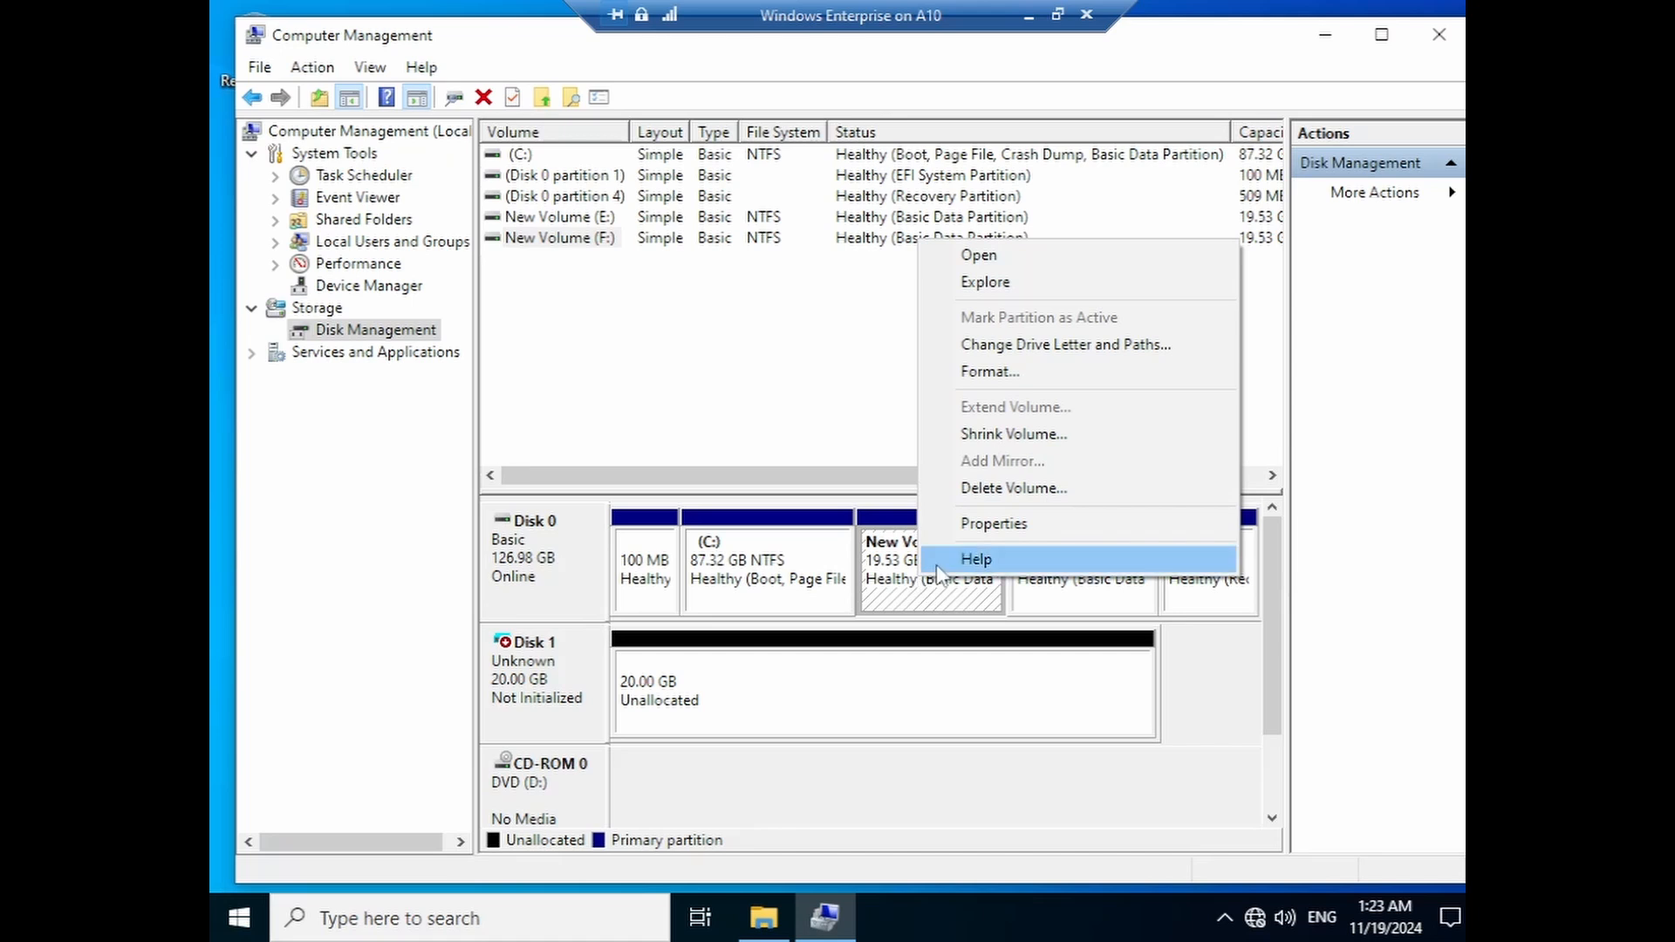
left_click(970, 524)
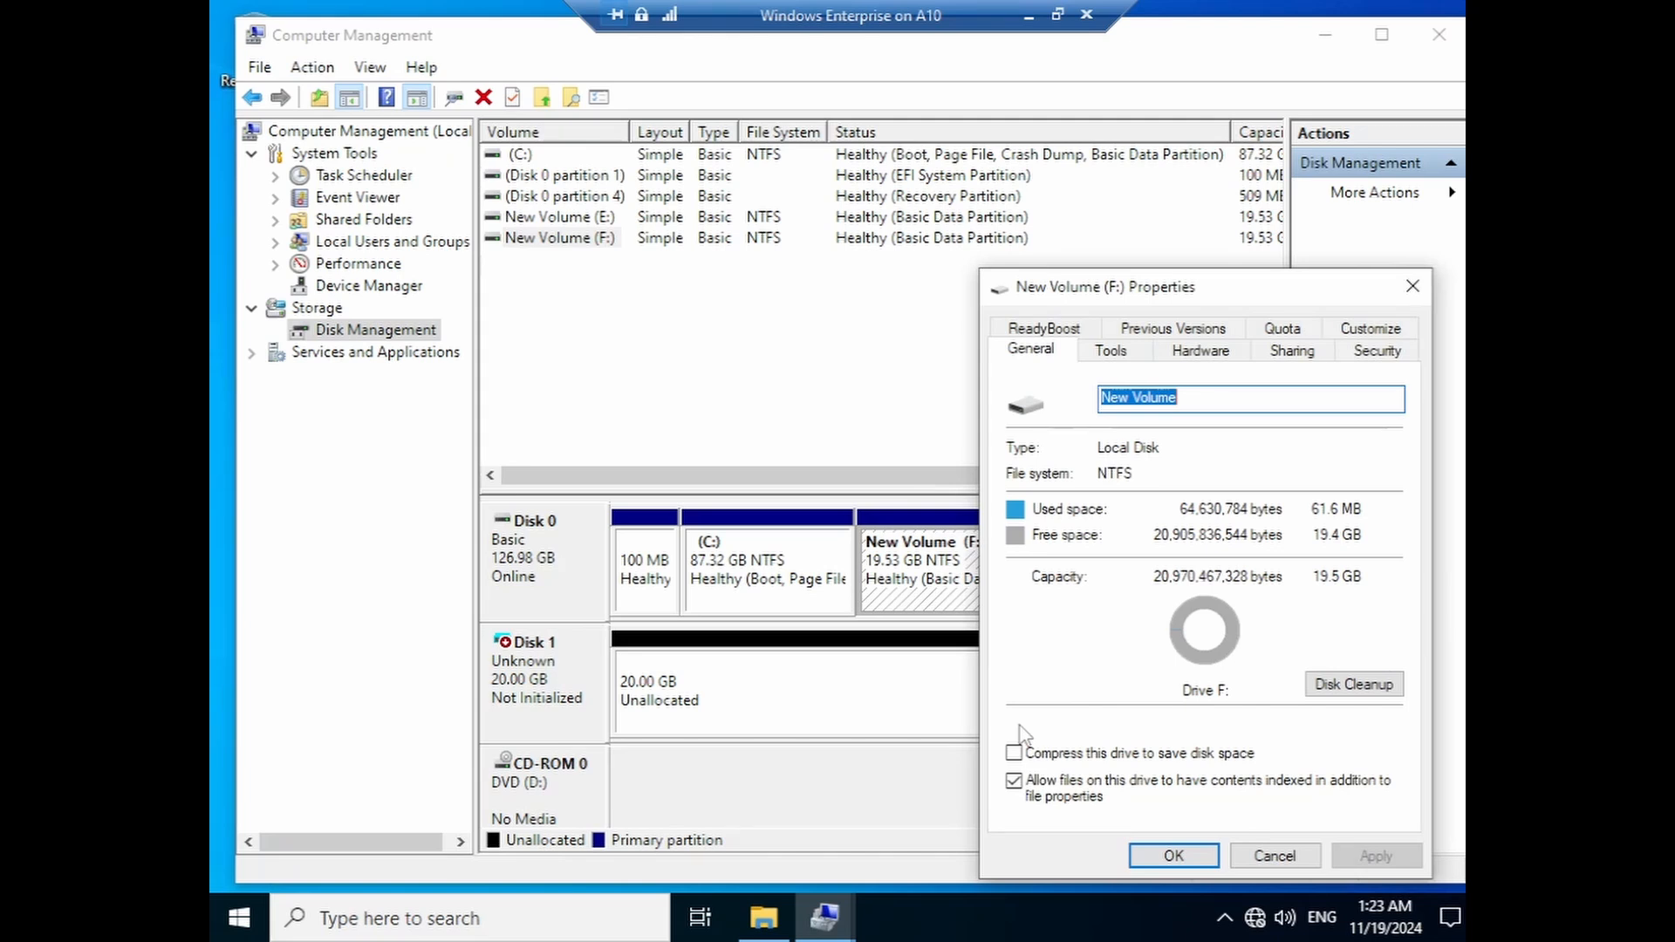
type("vhdPartition")
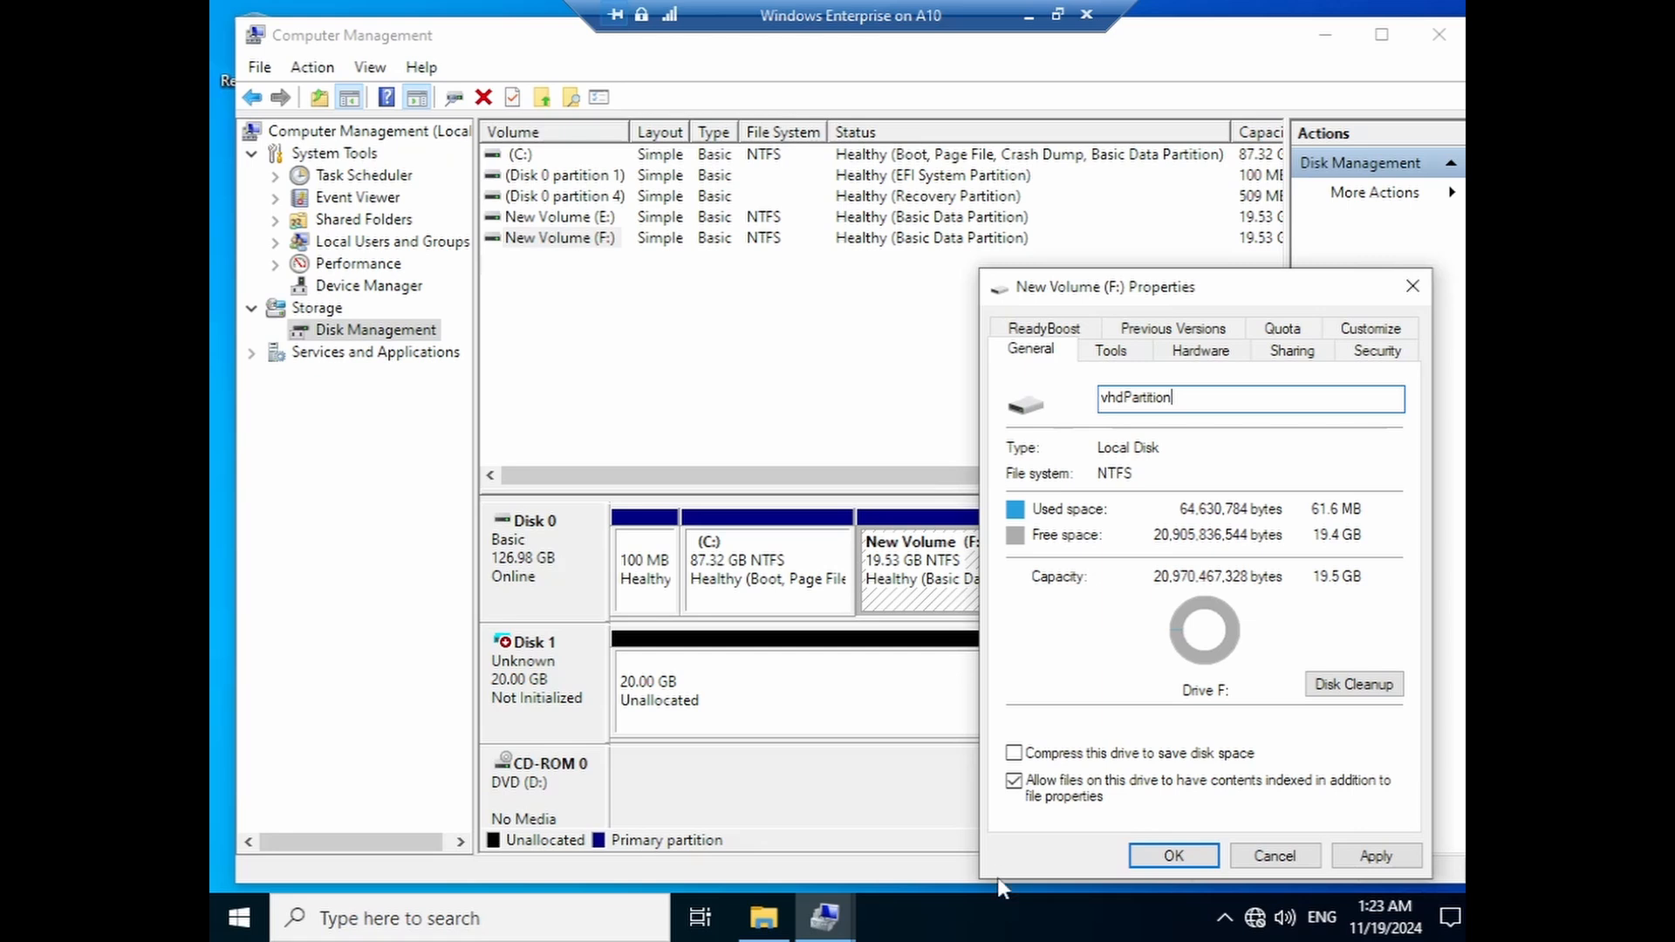
left_click(1376, 856)
left_click(1215, 865)
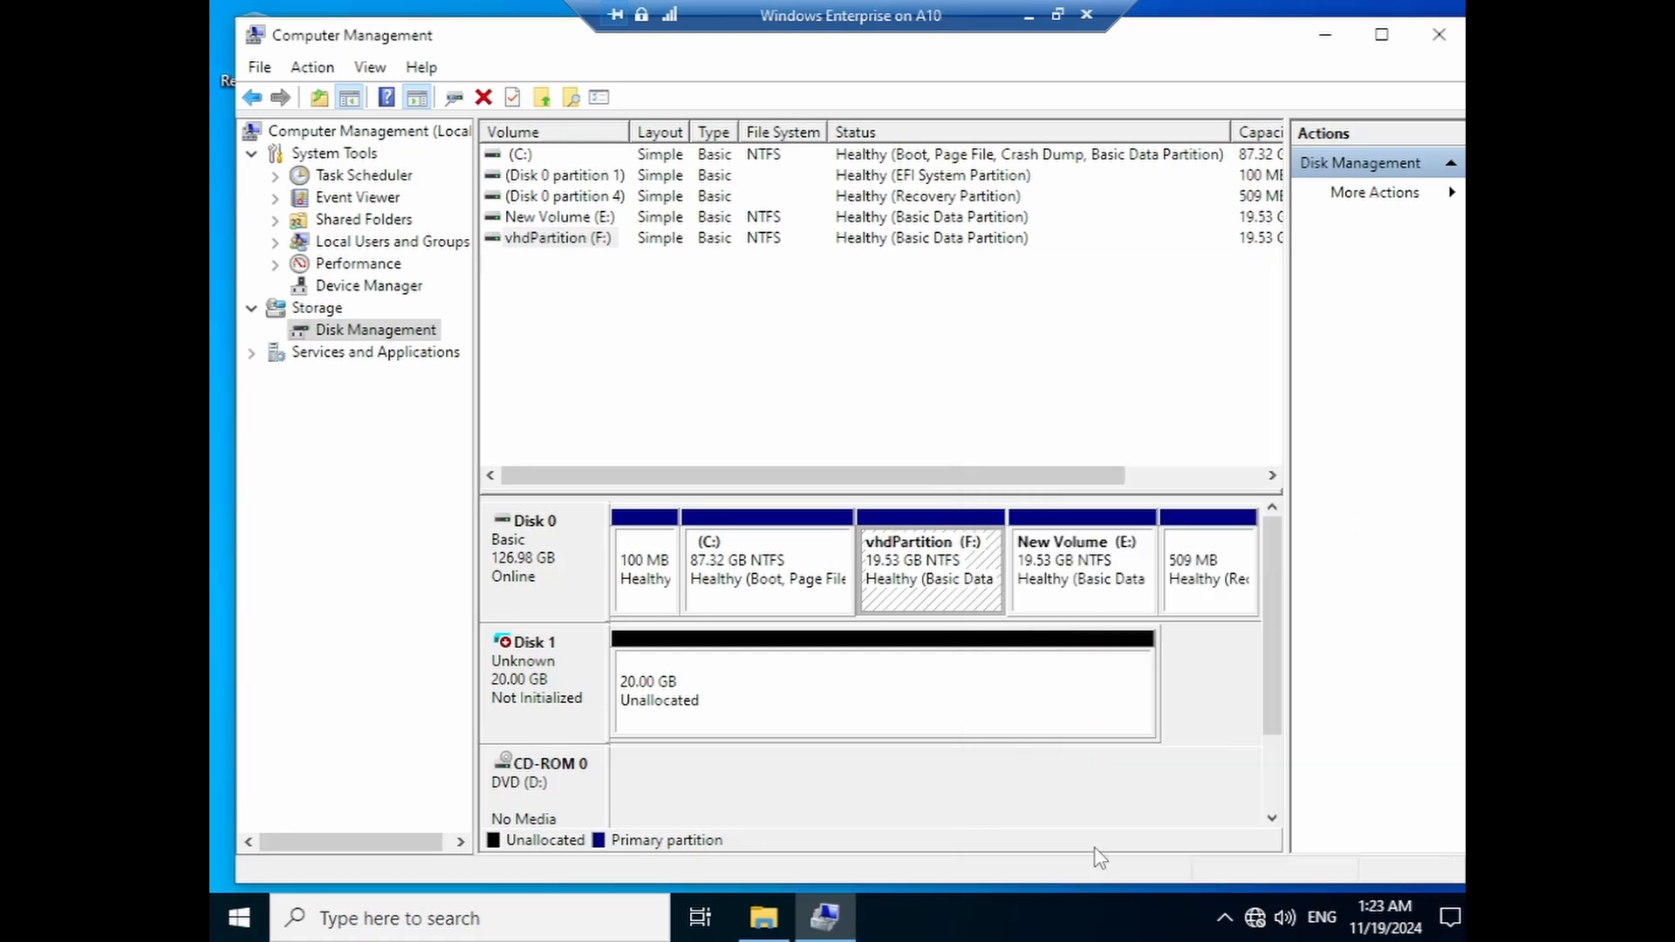
- Relabel volume E: as NormalPartition
right_click(1079, 565)
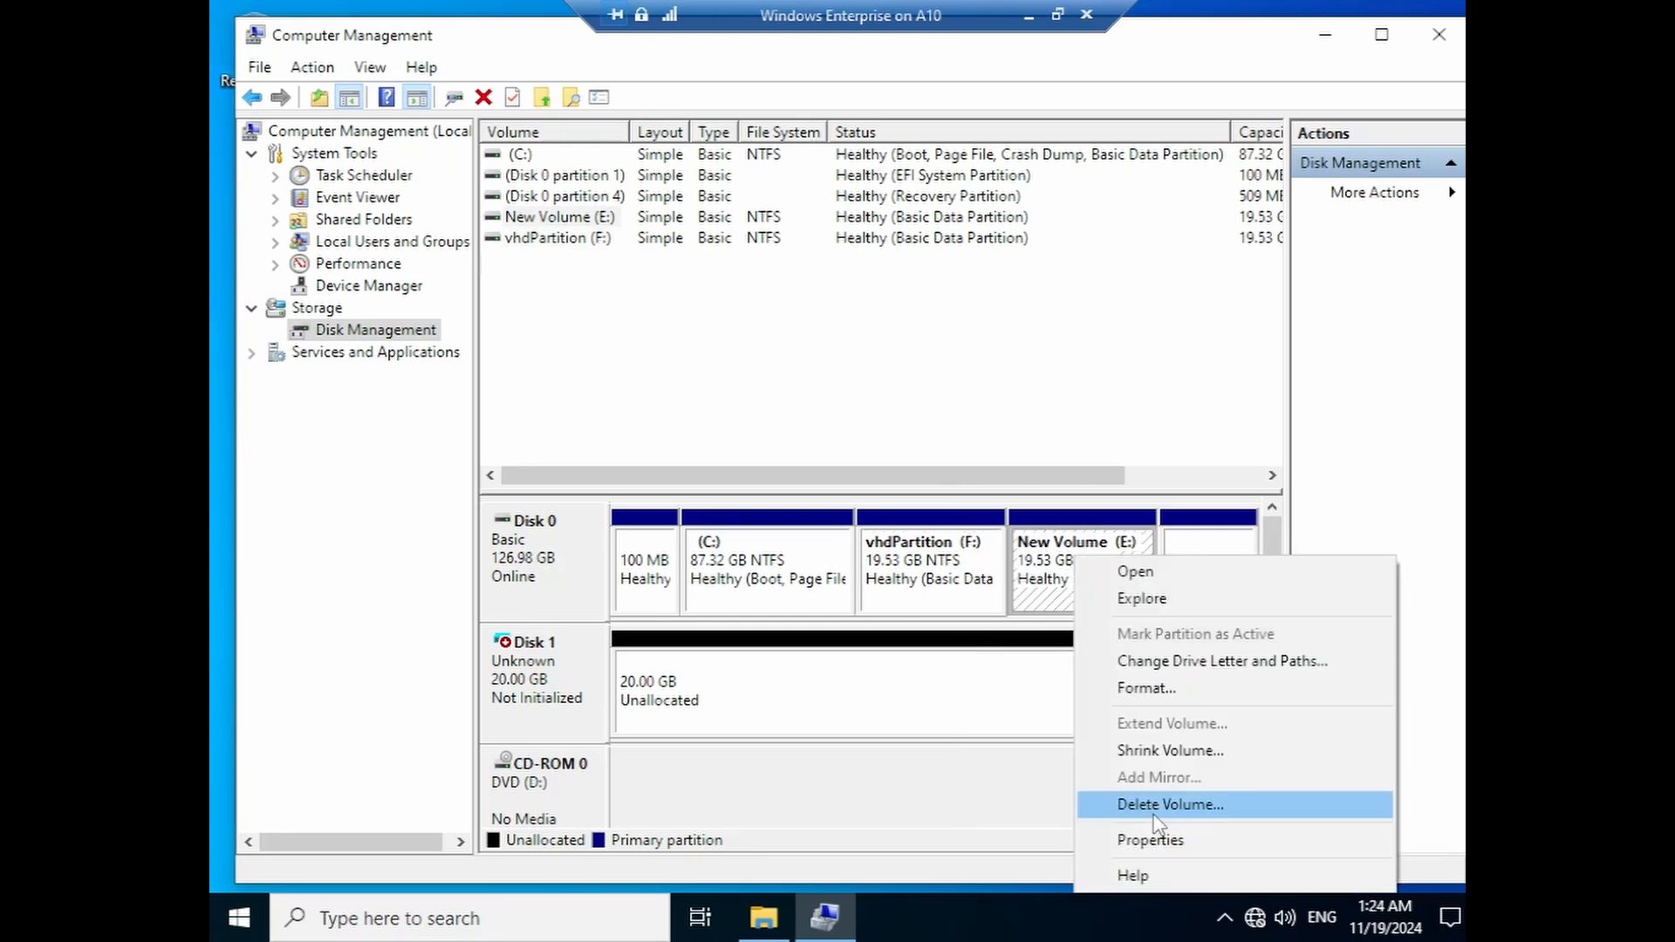
left_click(1150, 840)
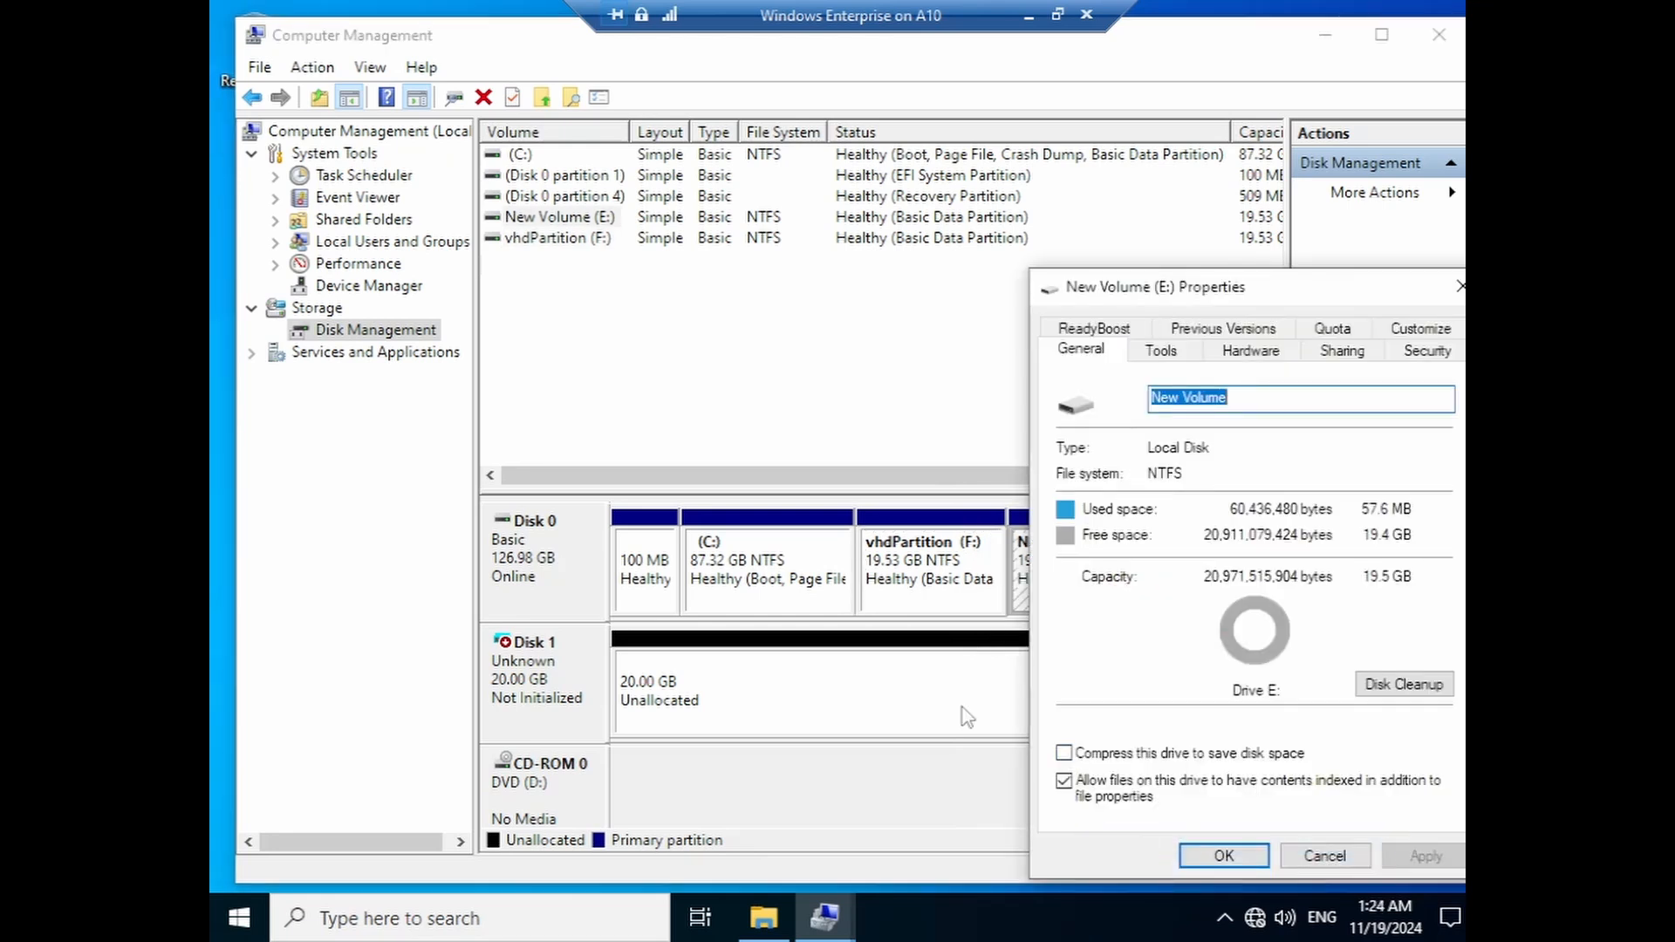
type("No")
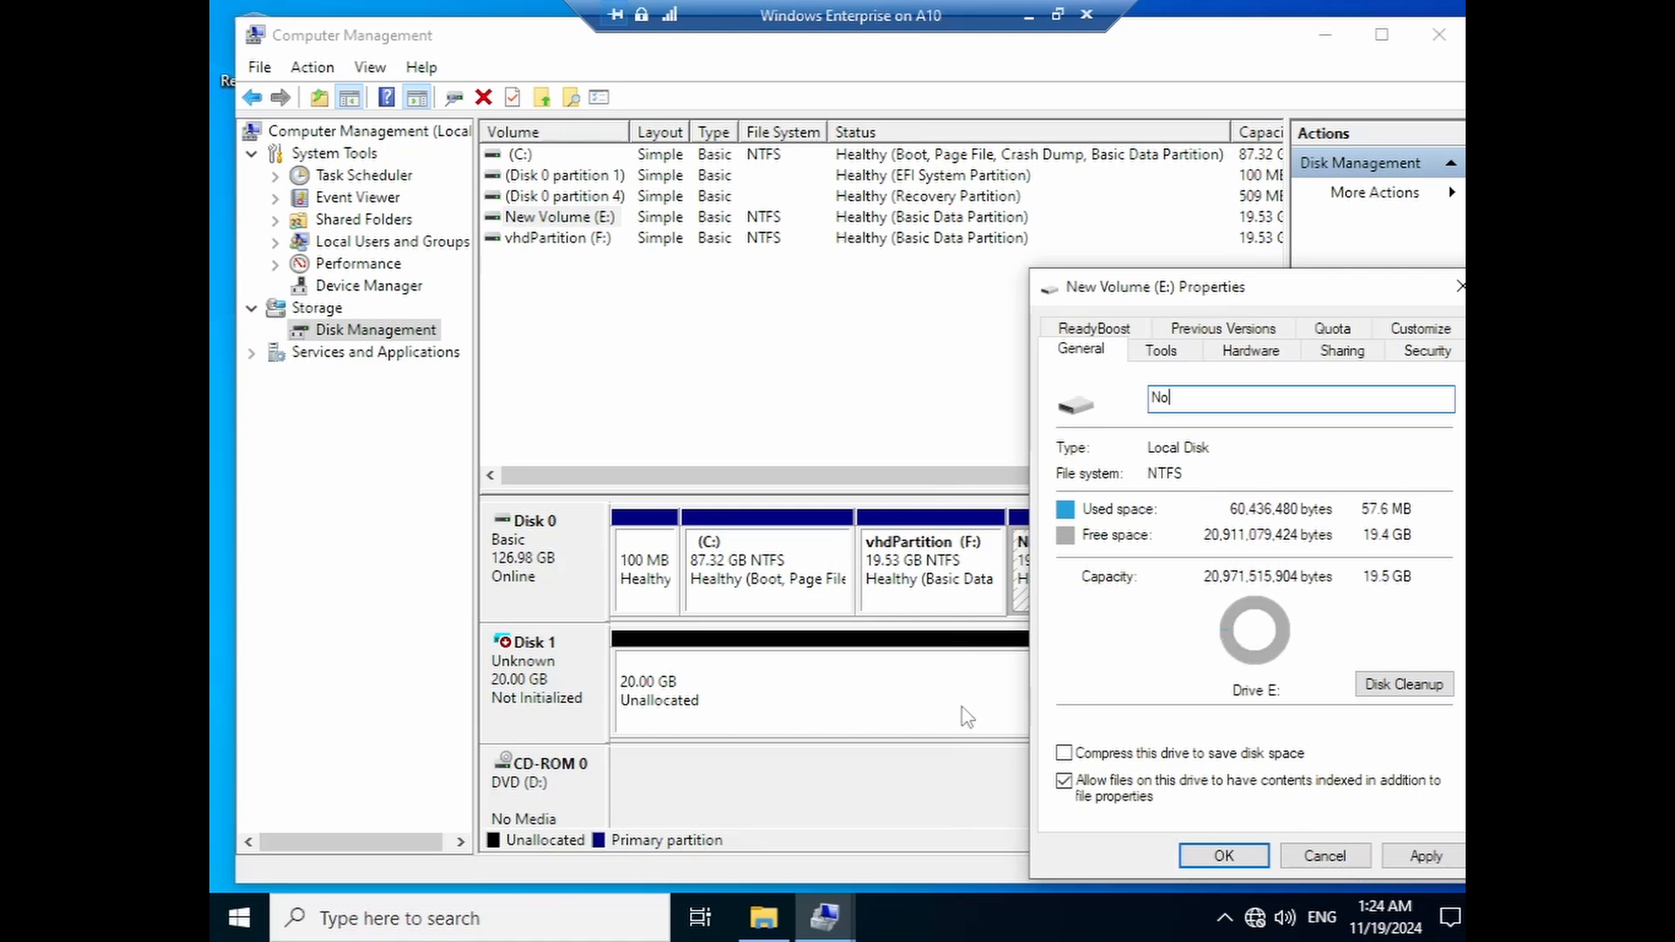
type("rmalPartition")
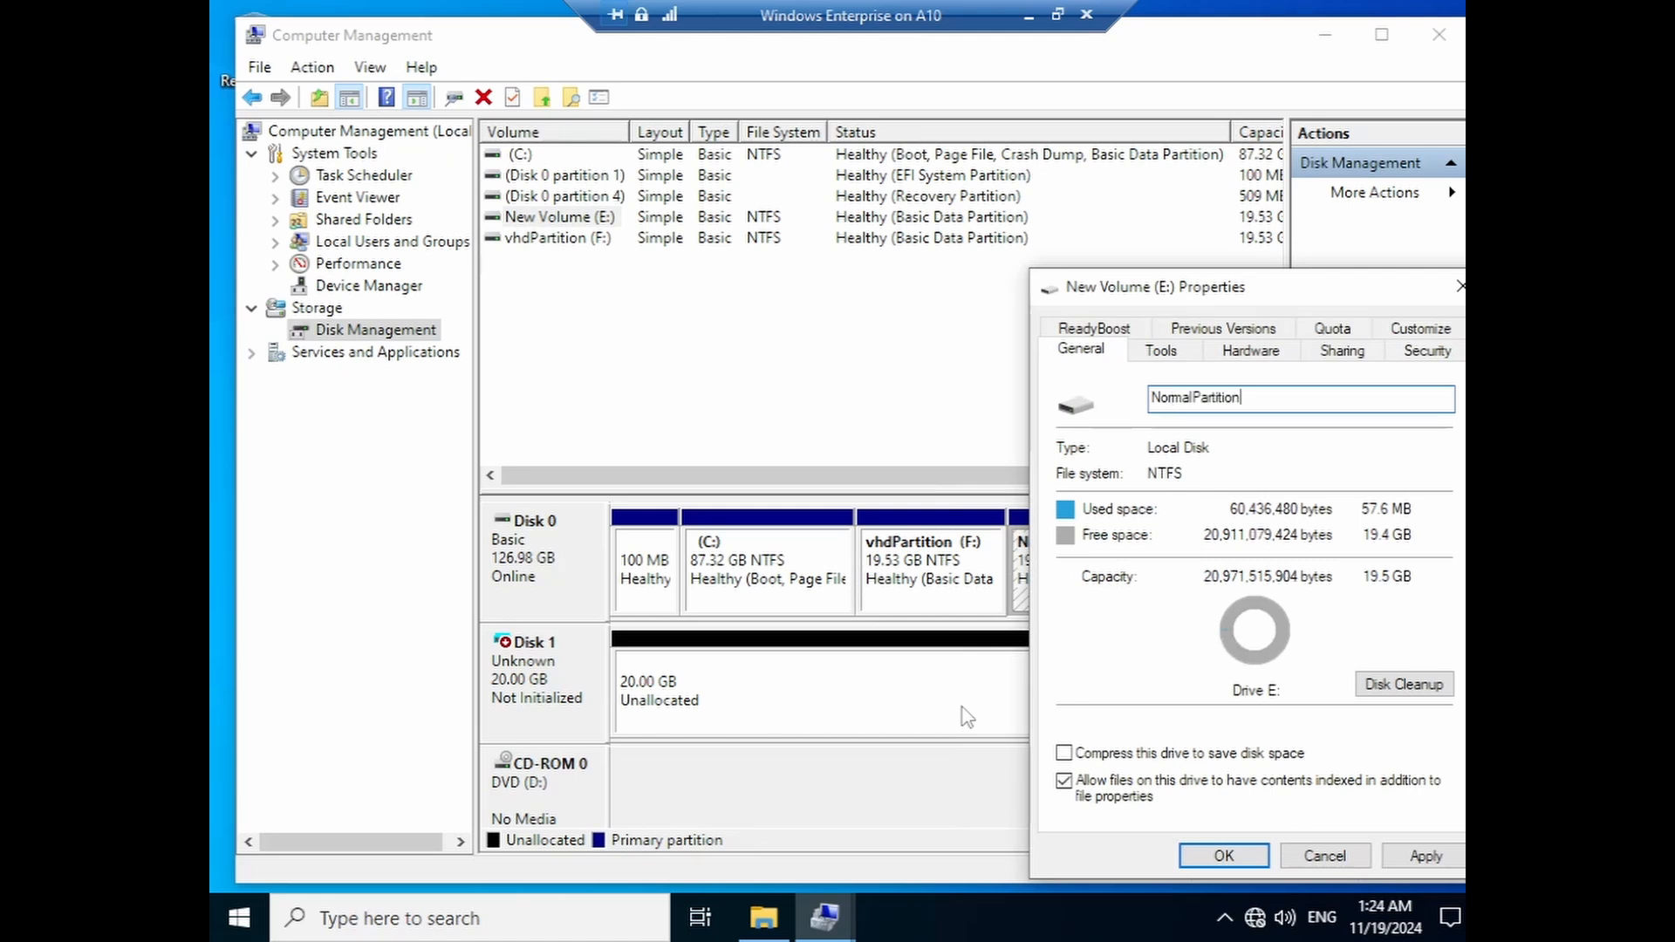
left_click(1224, 856)
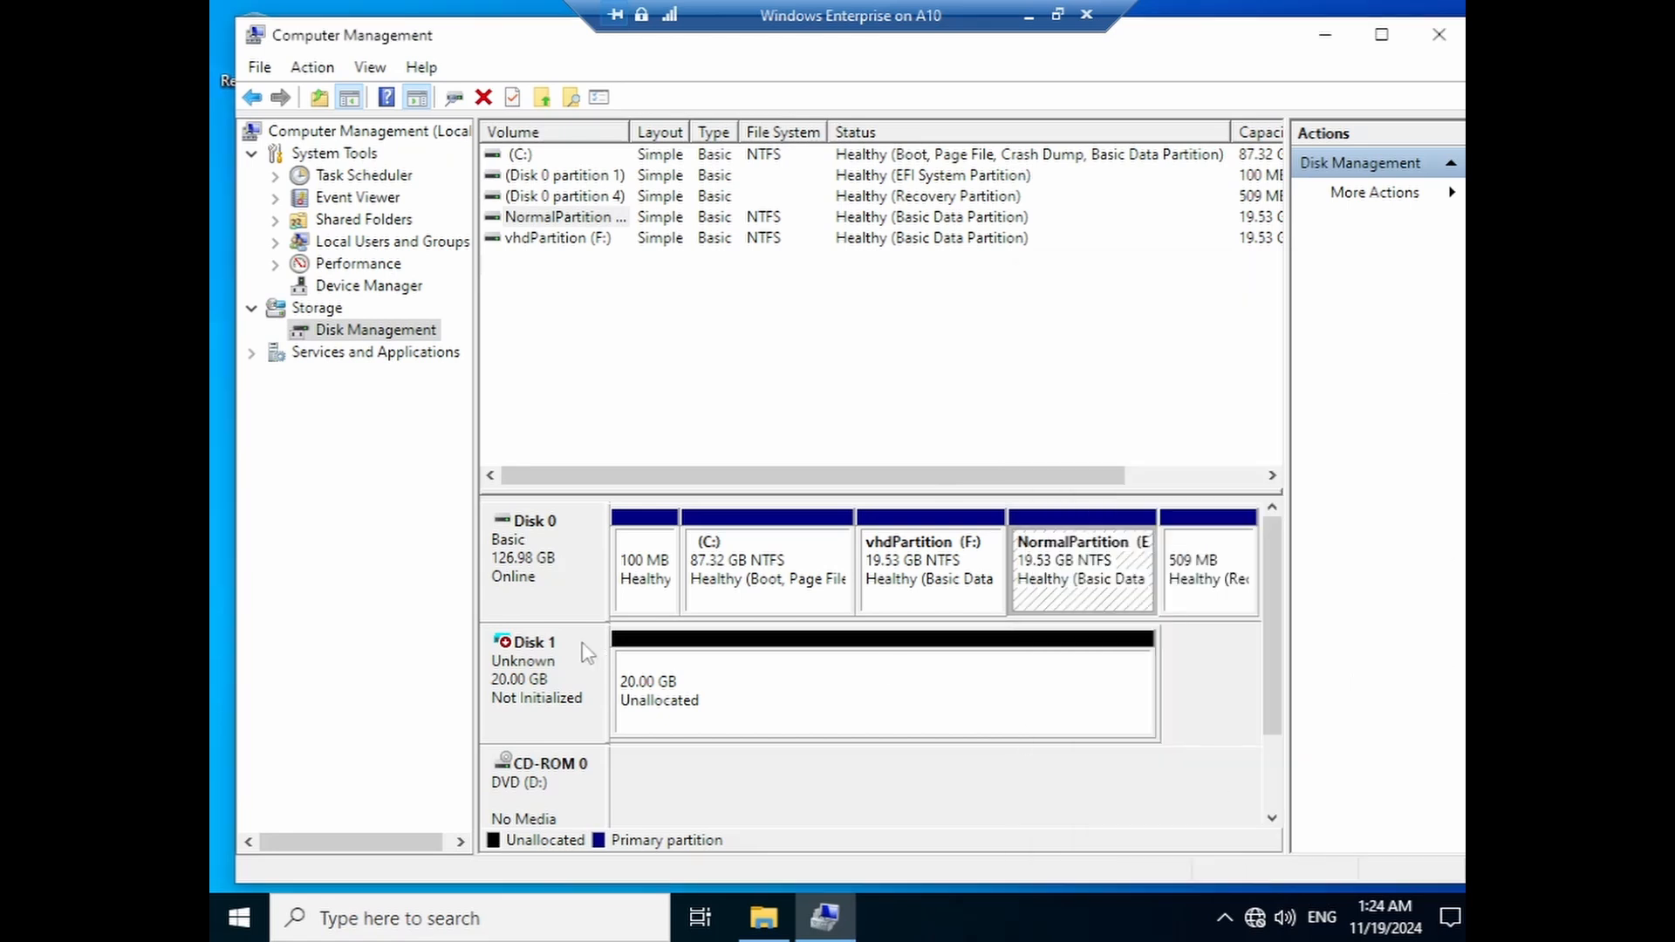
- Initialize Disk 1 with the GPT partition style
right_click(522, 686)
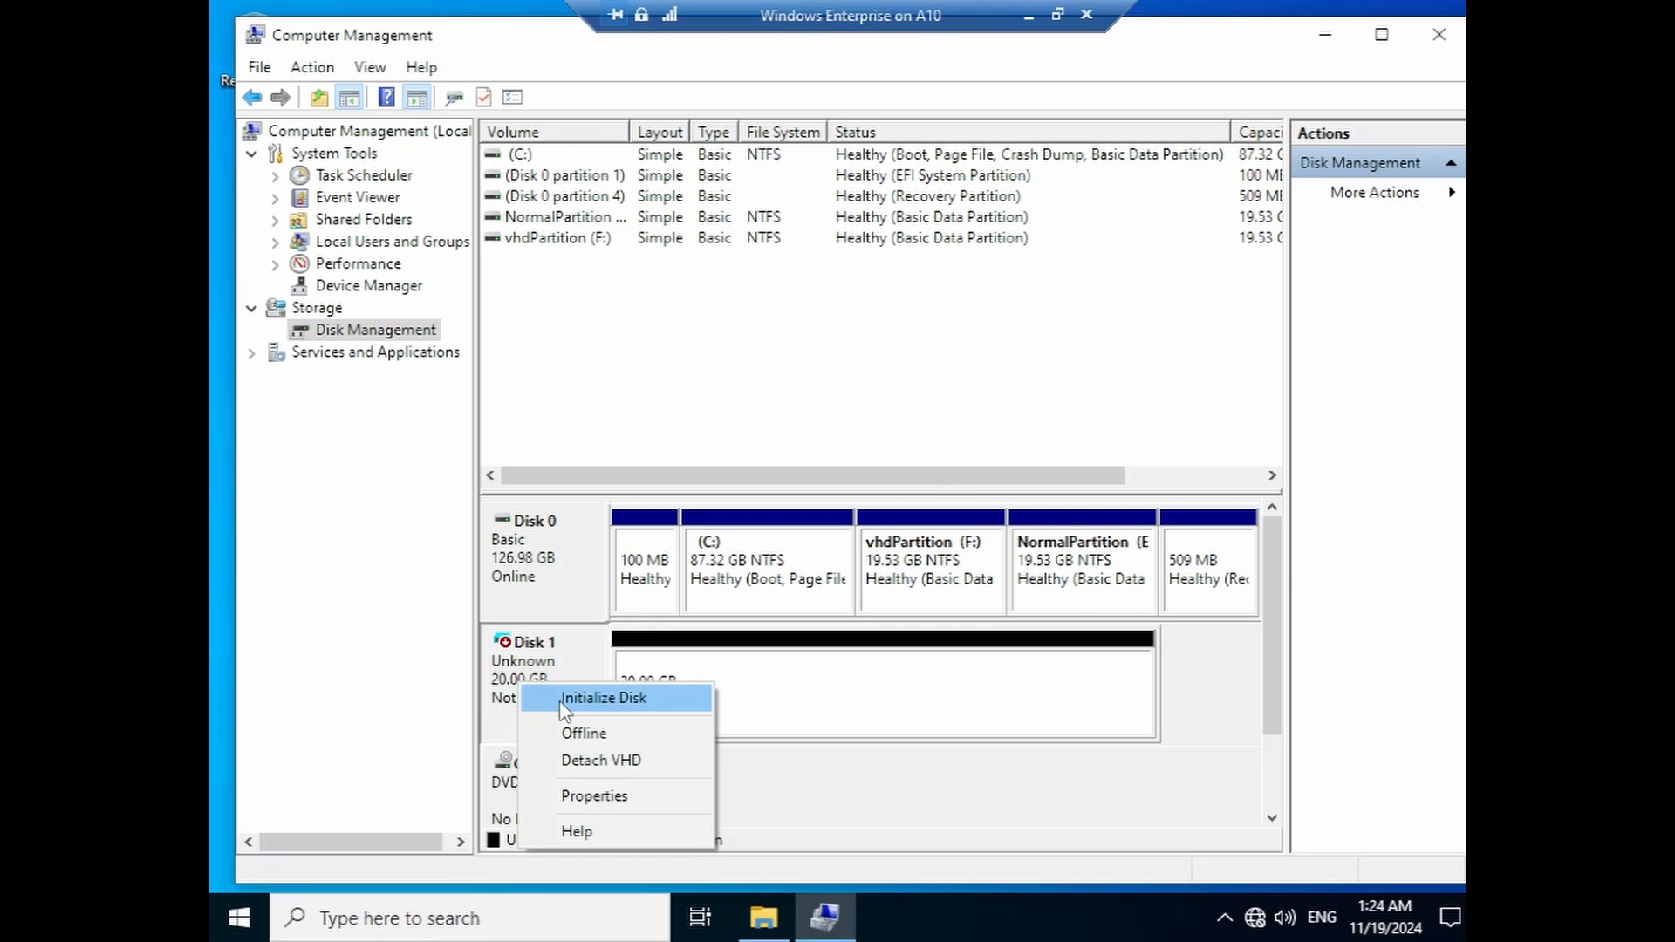
left_click(558, 700)
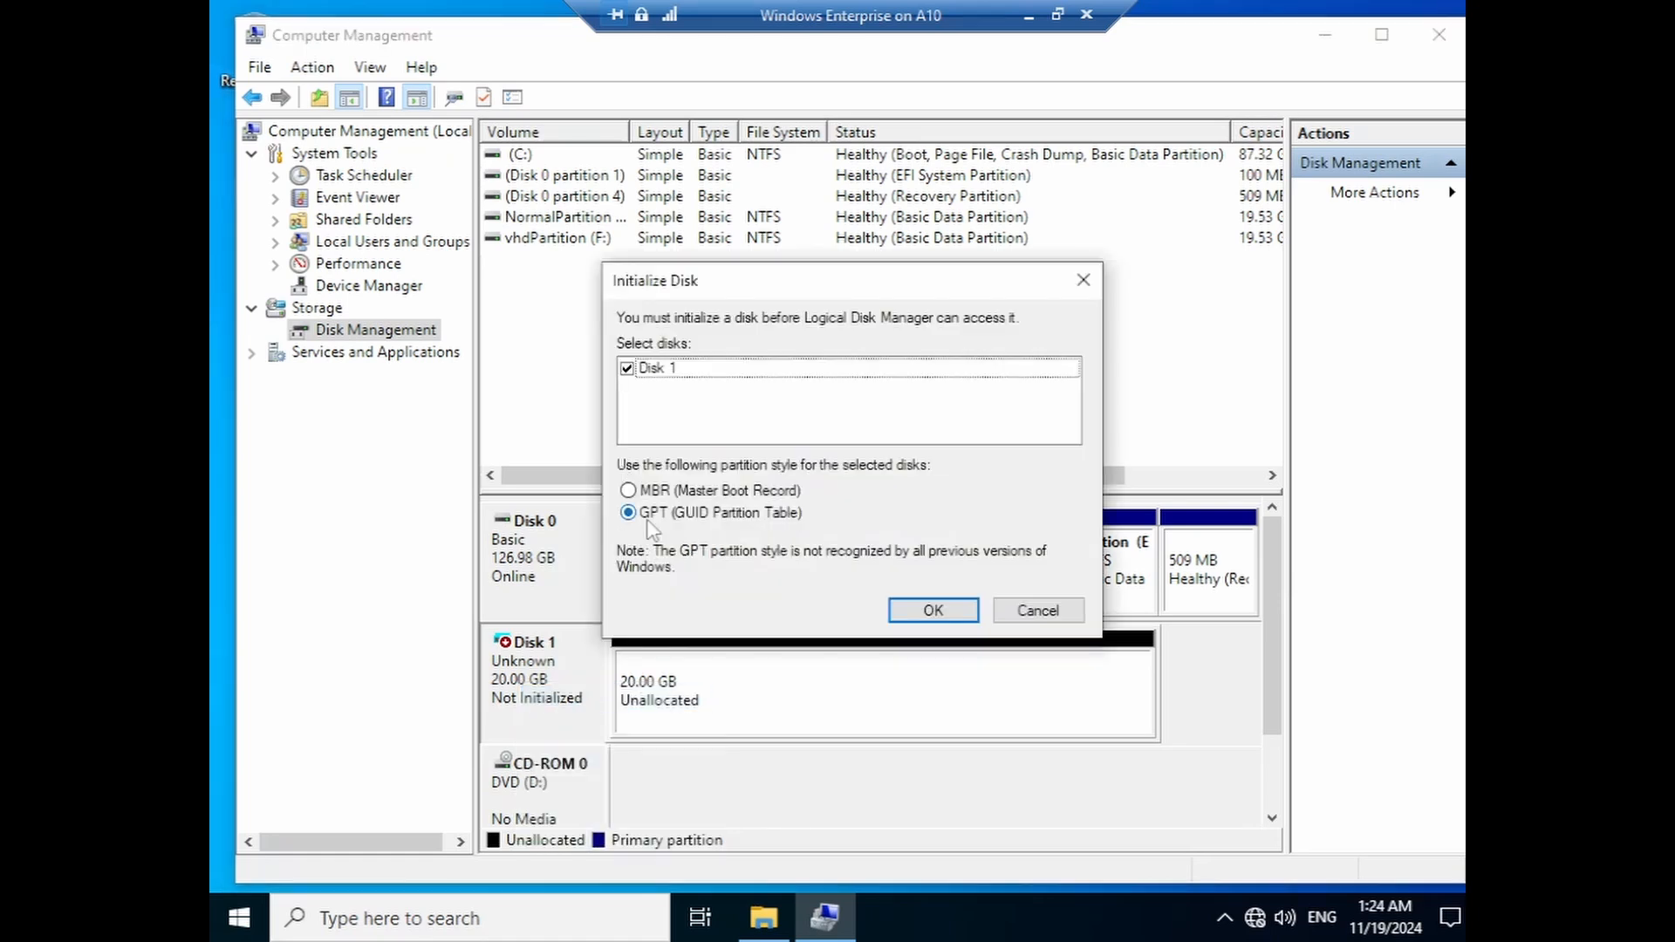
left_click(932, 612)
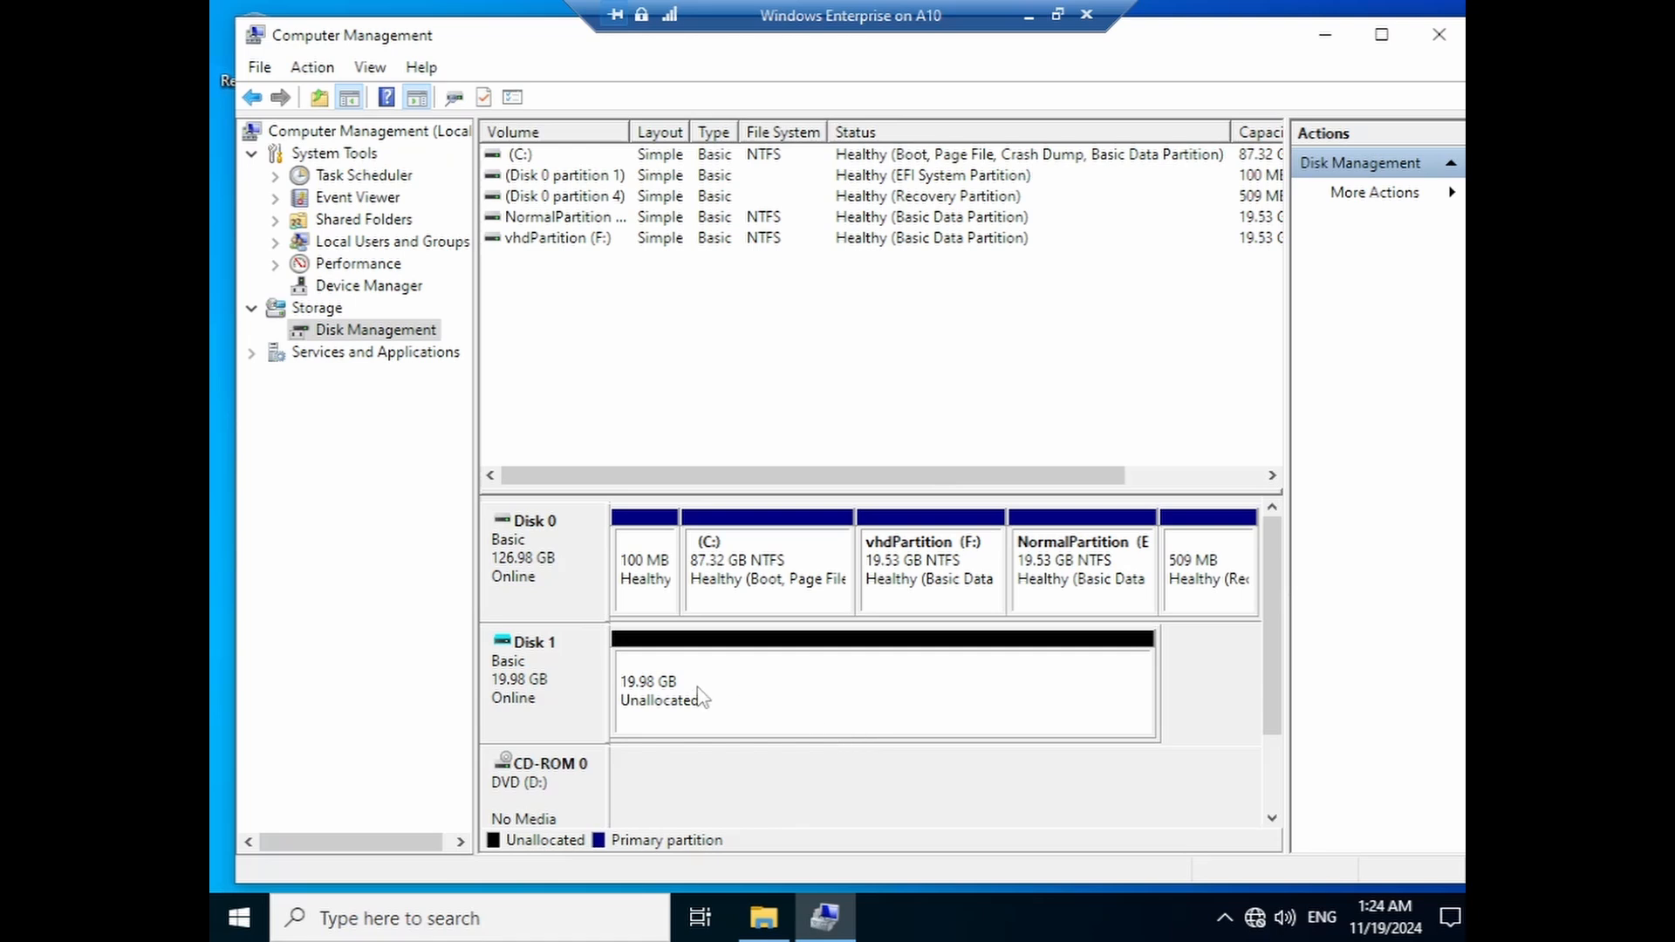
- Create a 19.98 GB NTFS New Volume with drive letter G from Disk 1's unallocated space
right_click(788, 695)
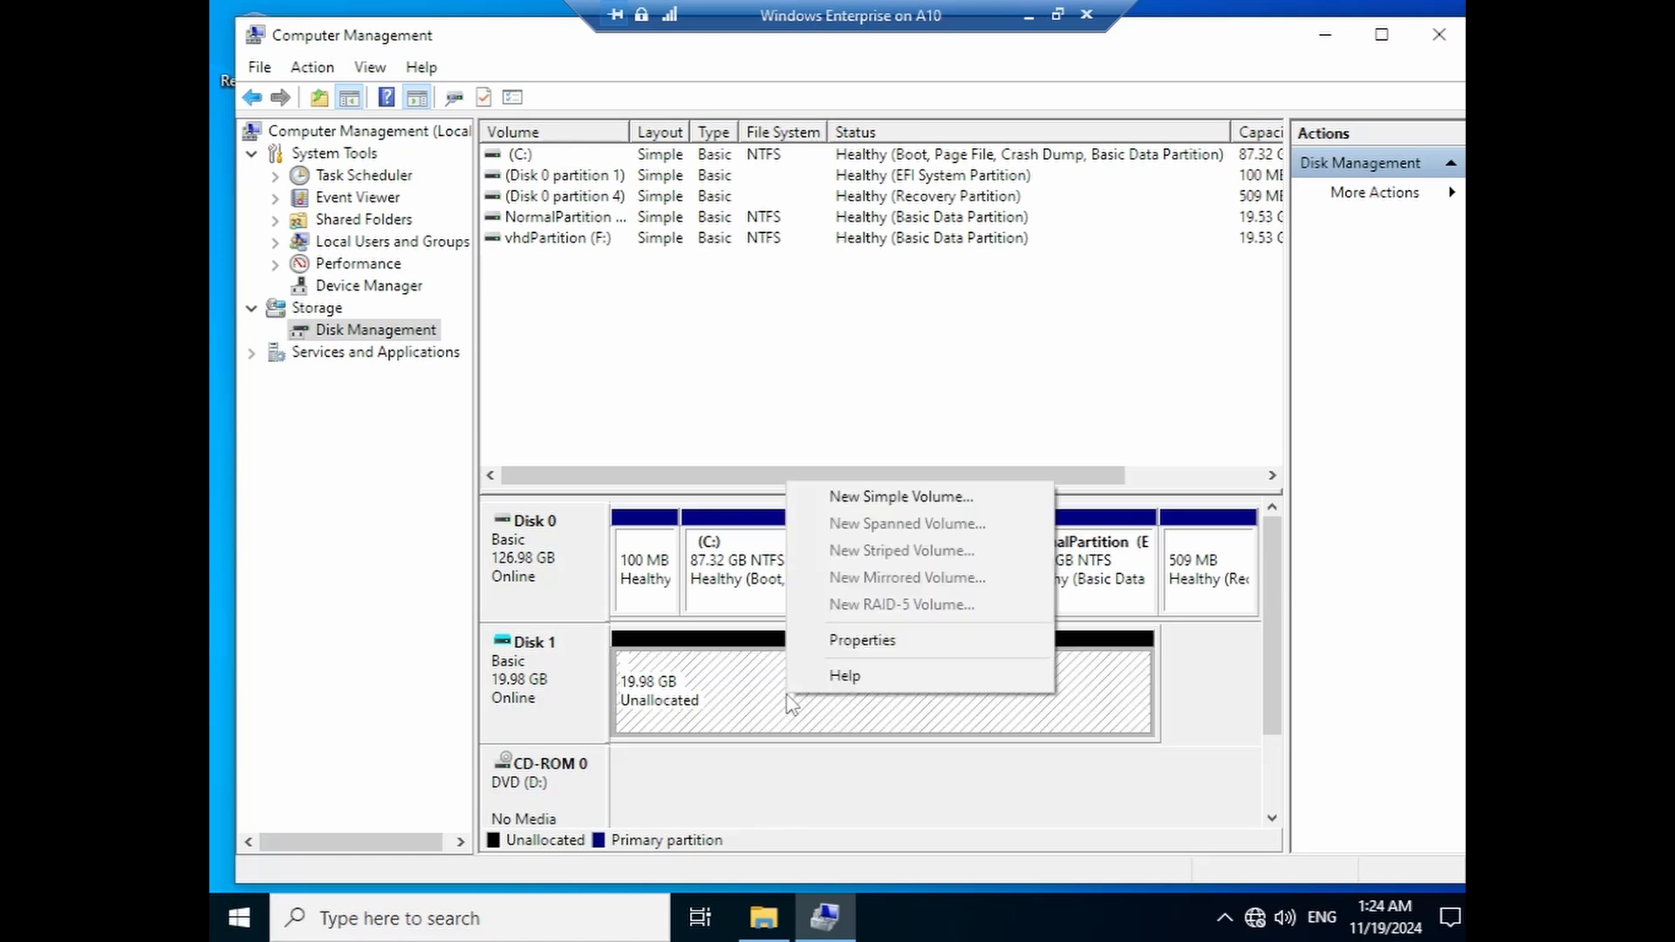
left_click(907, 497)
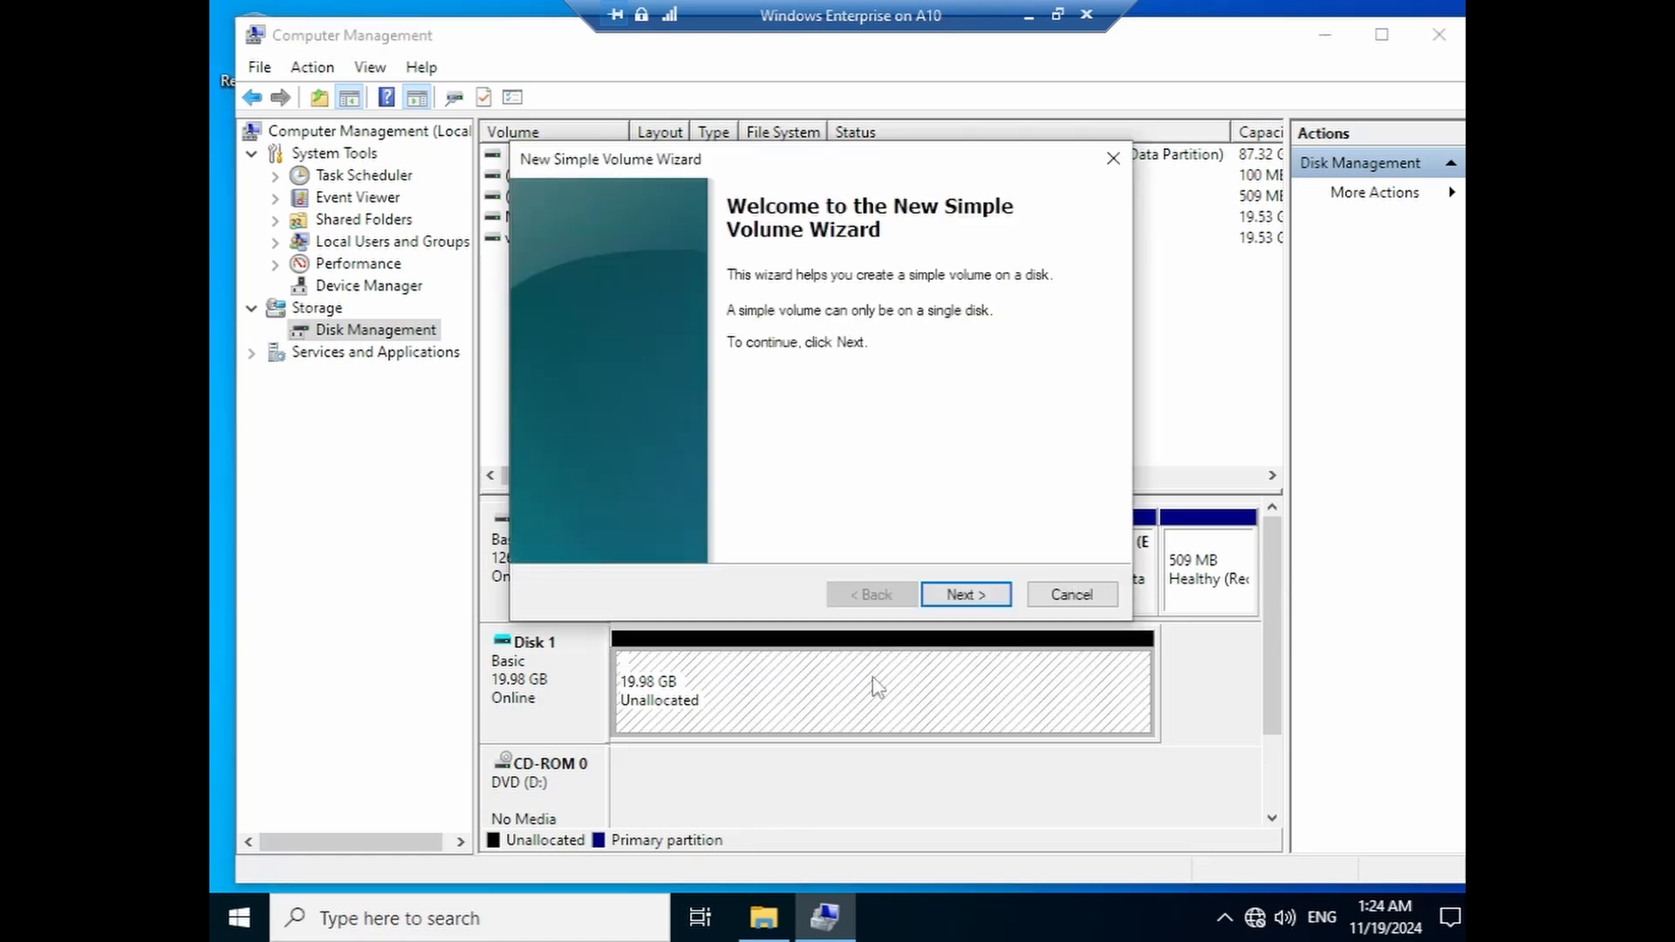
left_click(967, 595)
left_click(967, 595)
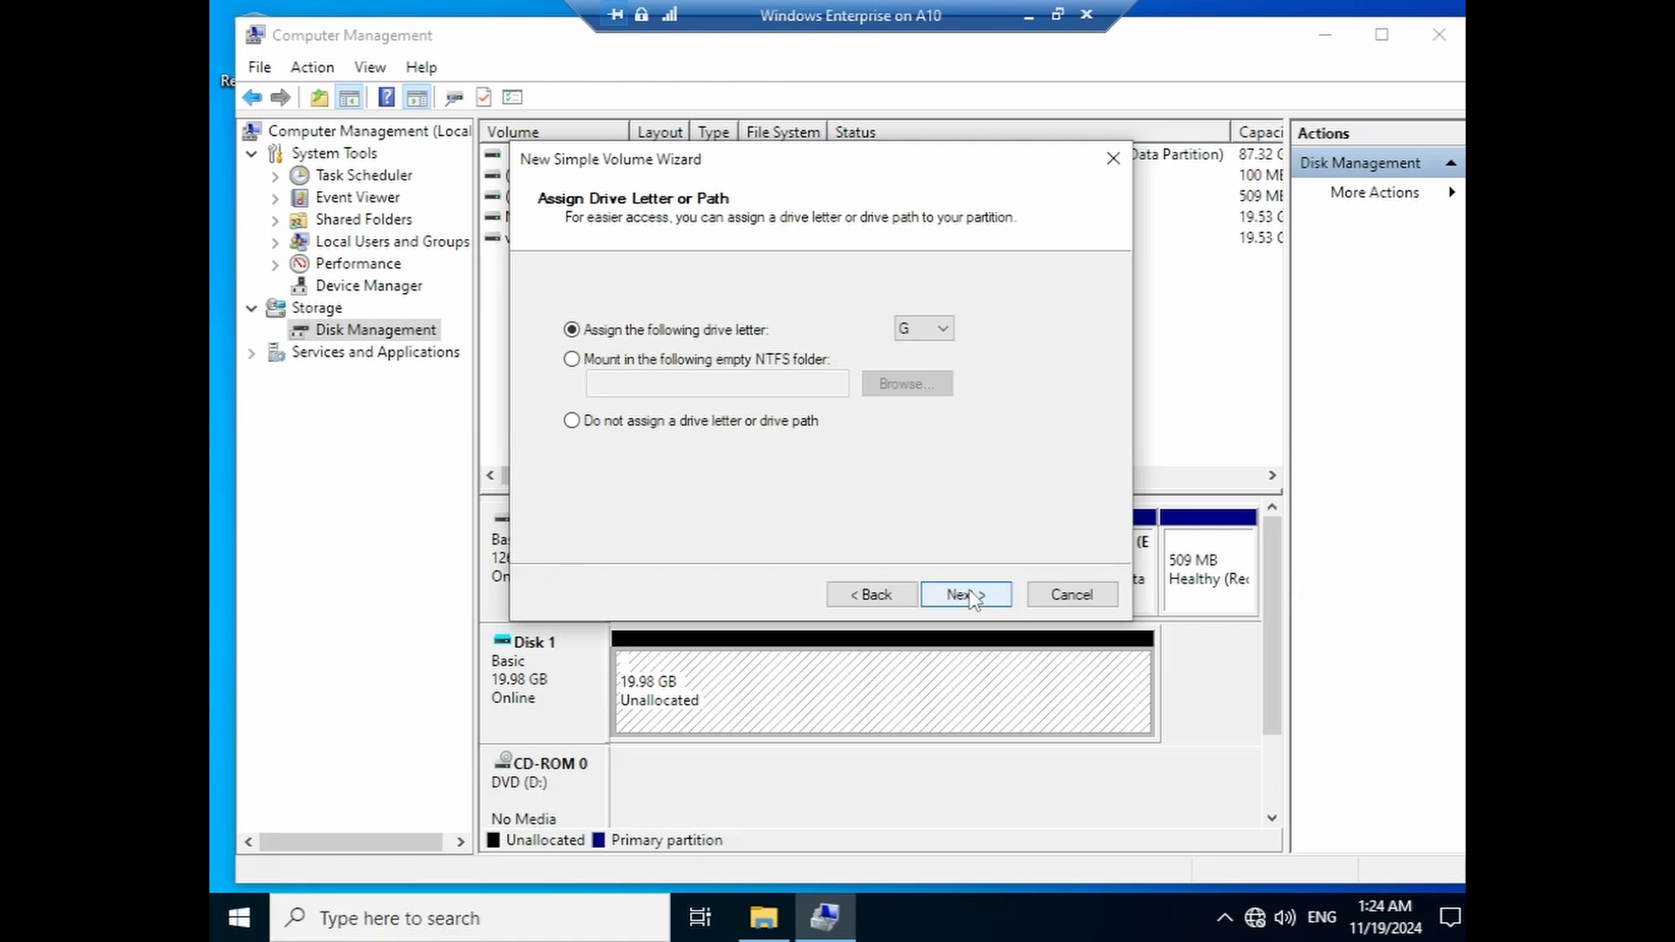
left_click_drag(1031, 162, 914, 242)
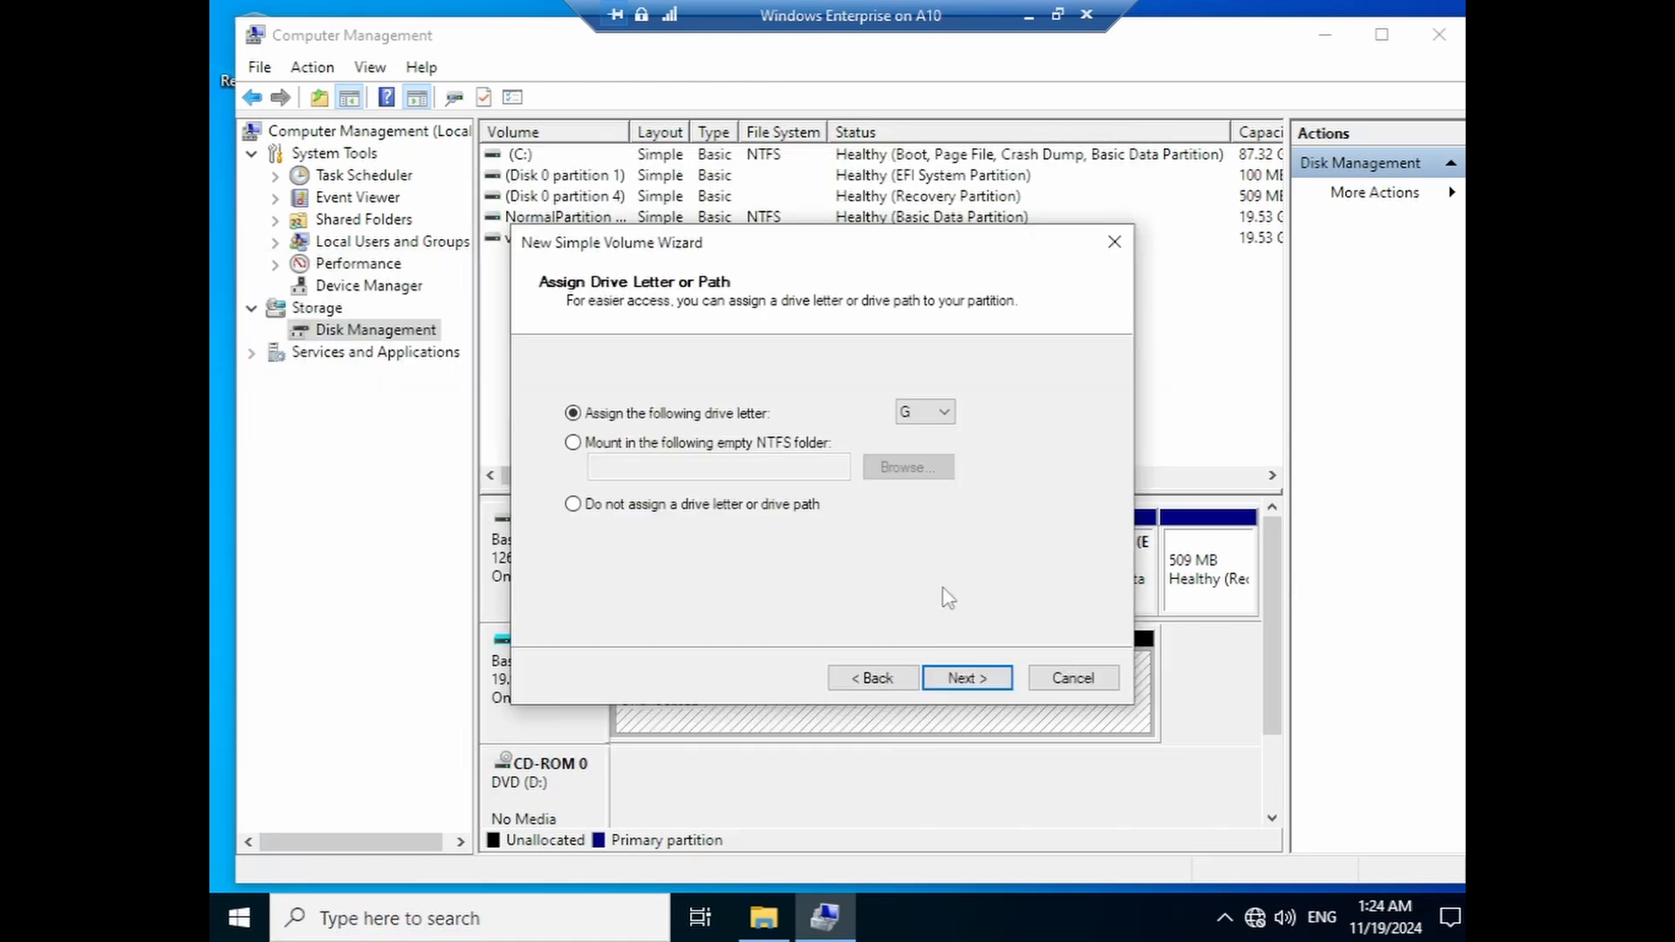
left_click(960, 679)
left_click(959, 678)
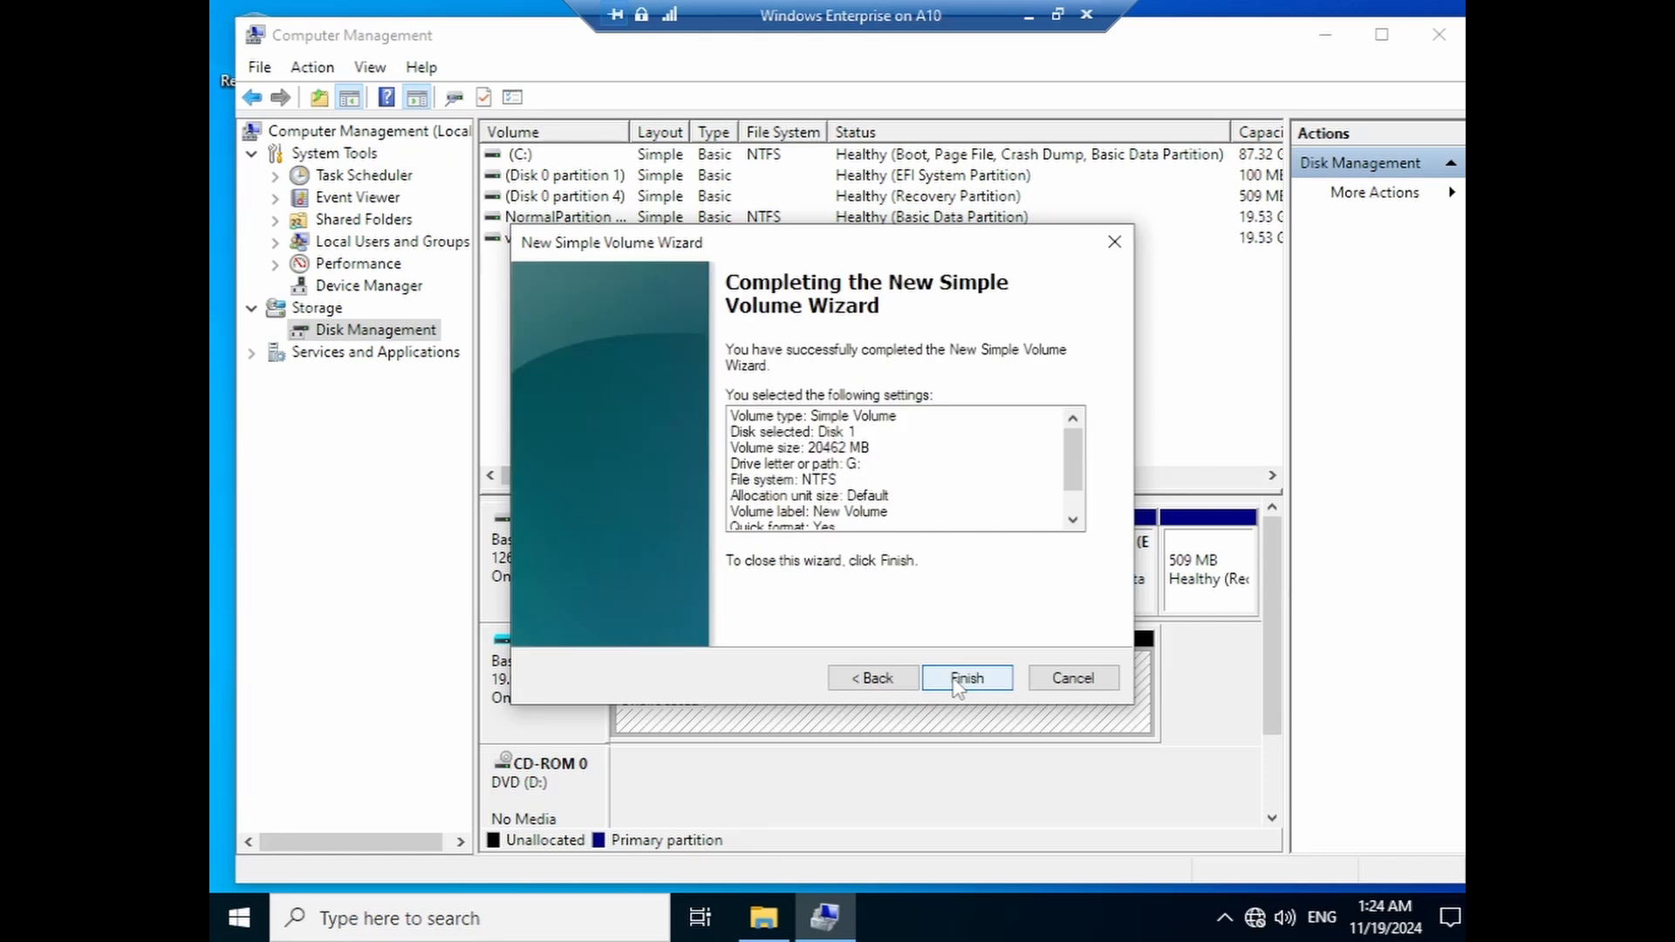
left_click(959, 678)
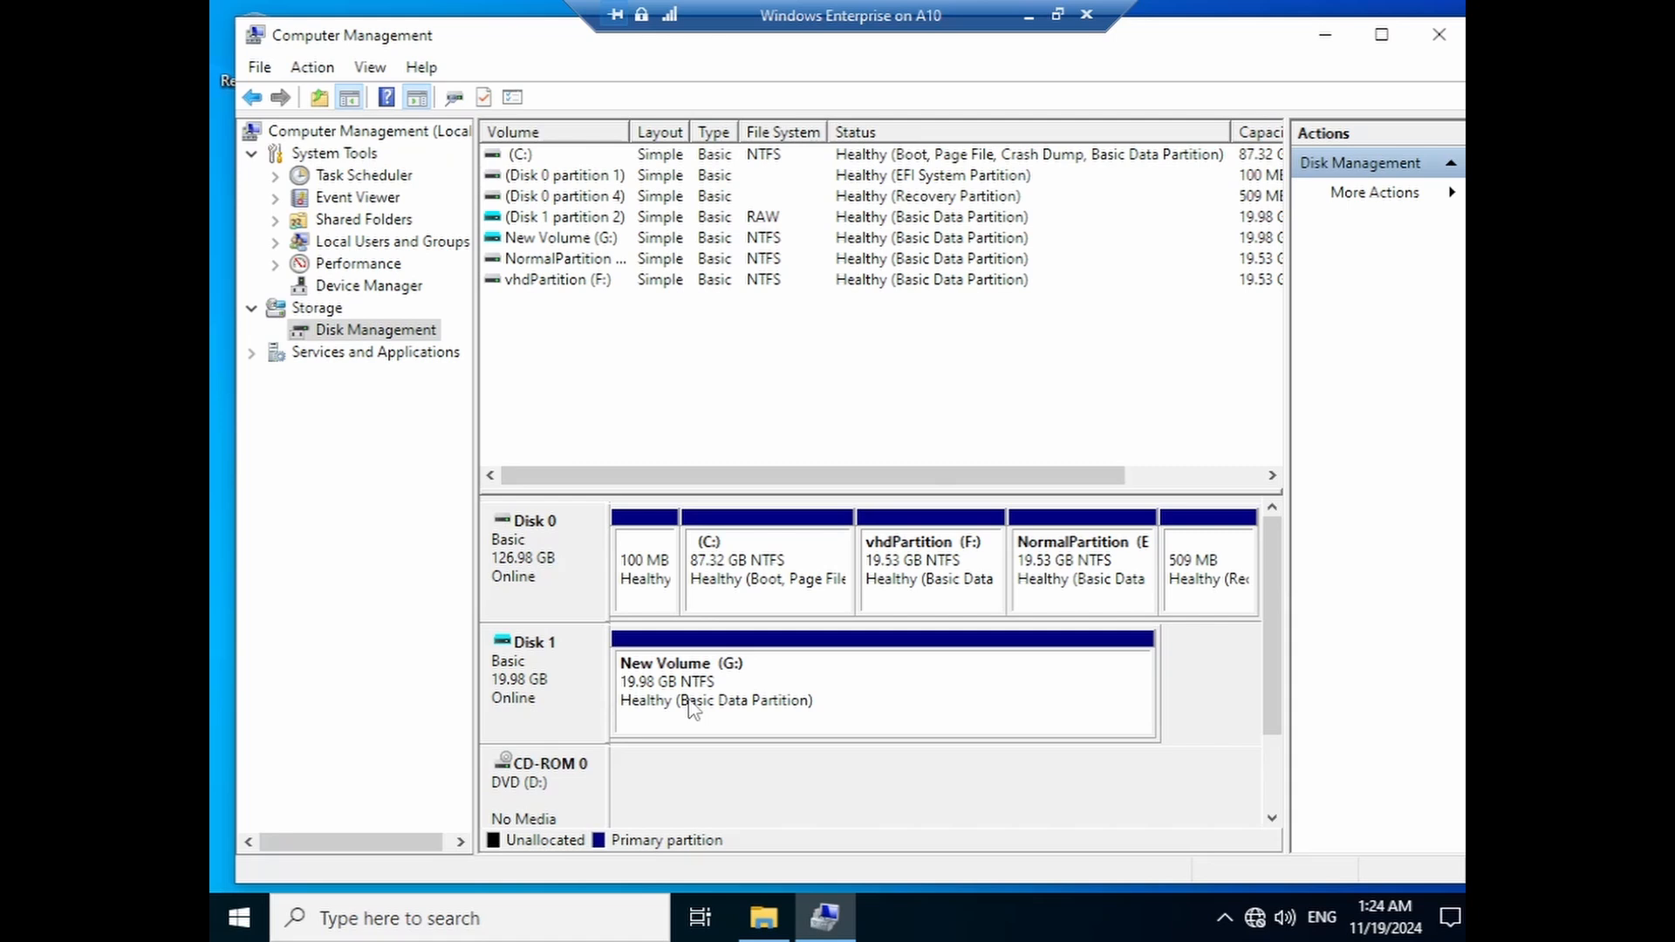
left_click(945, 591)
left_click(1063, 577)
left_click(926, 593)
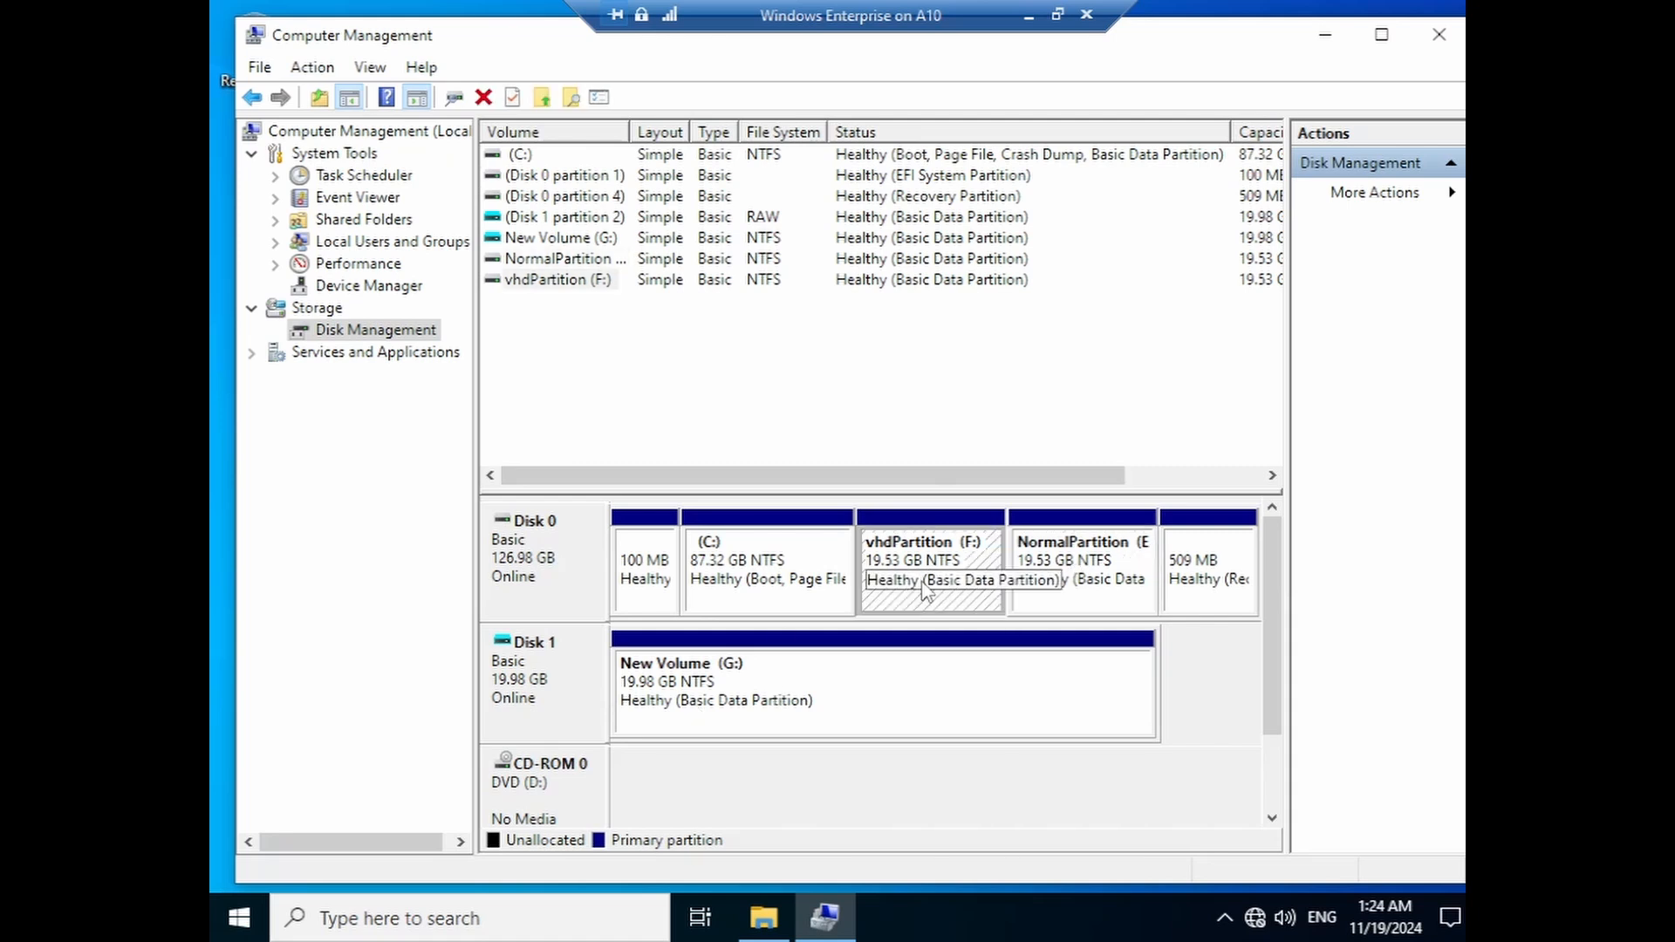
left_click(759, 923)
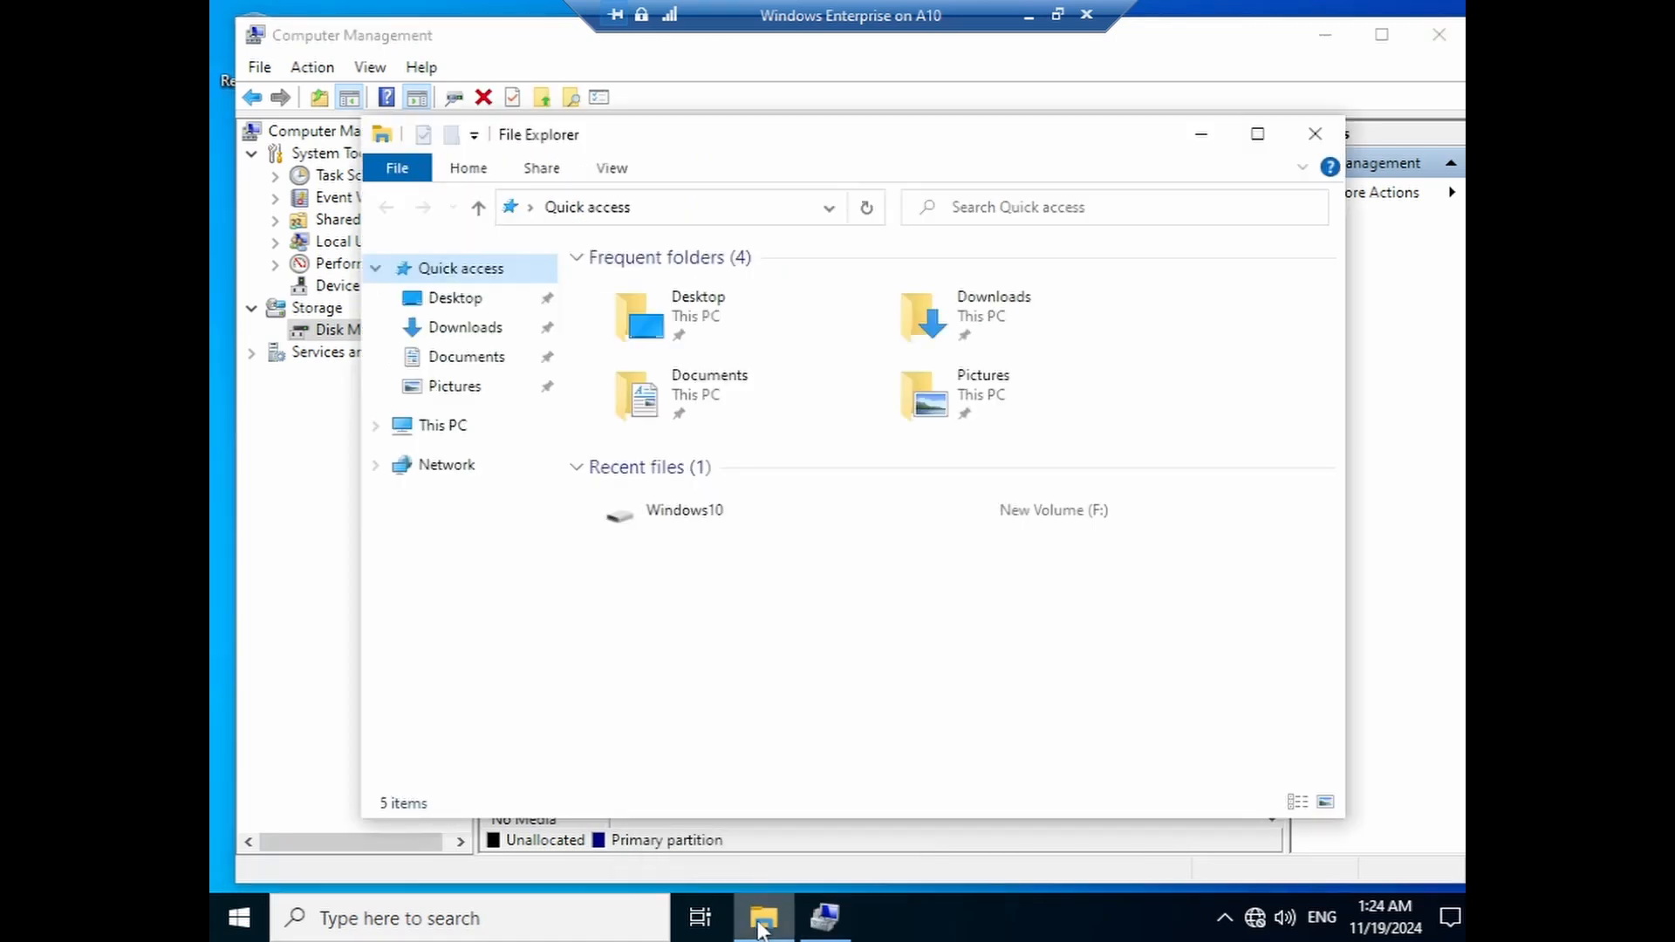
left_click(469, 427)
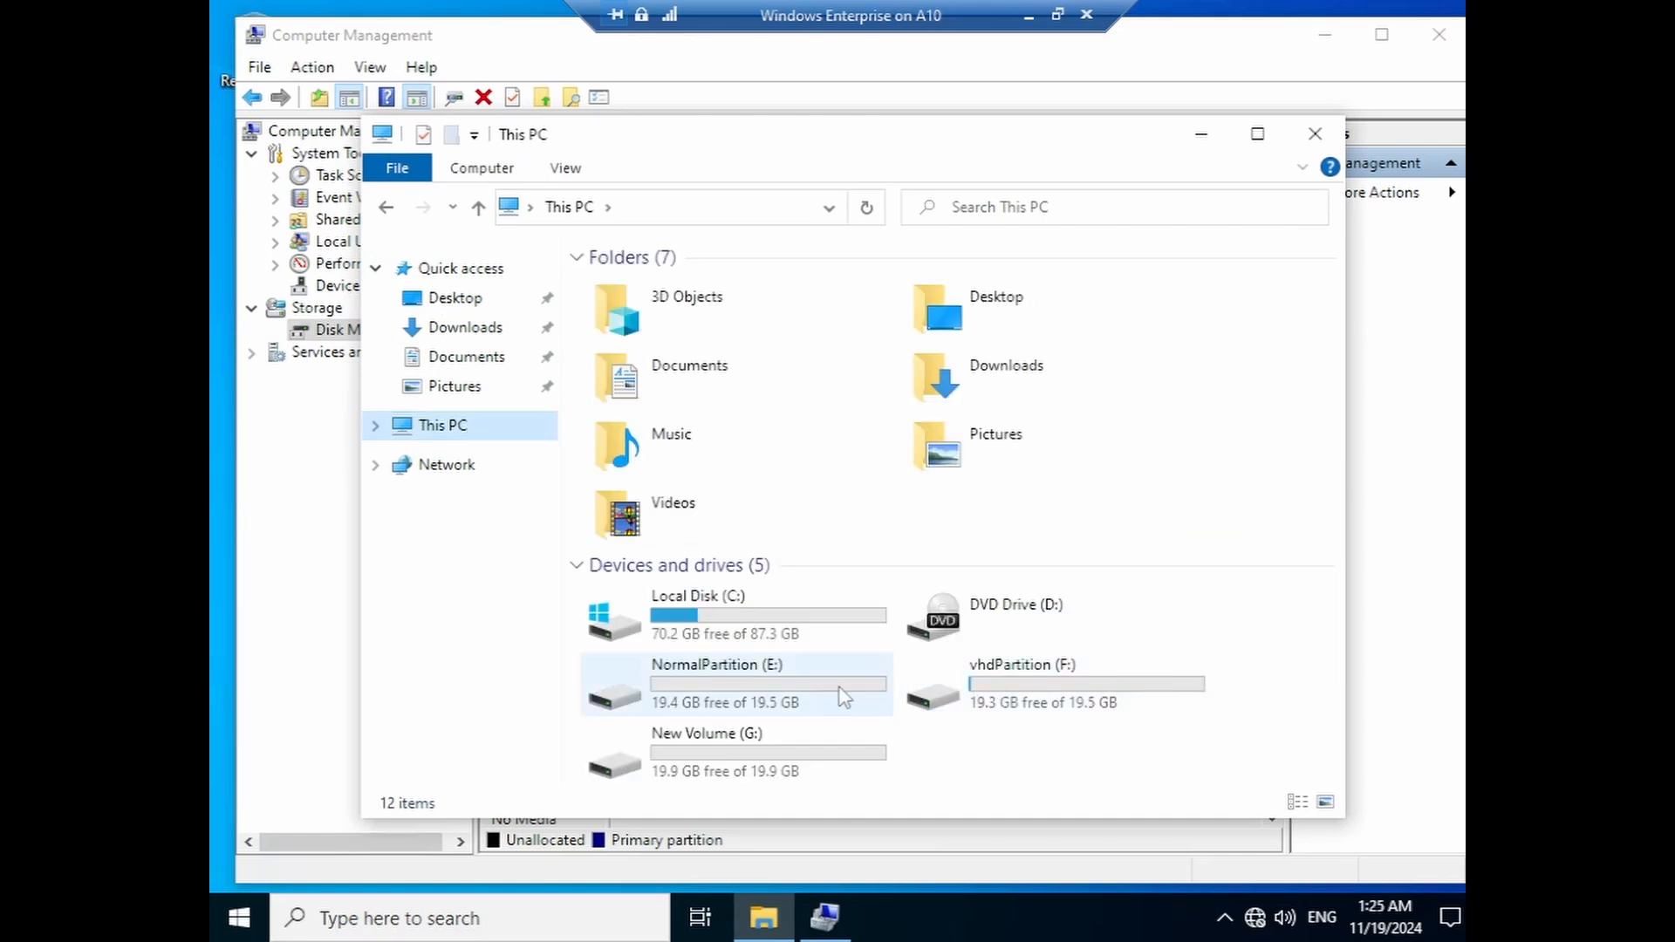
left_click(705, 691)
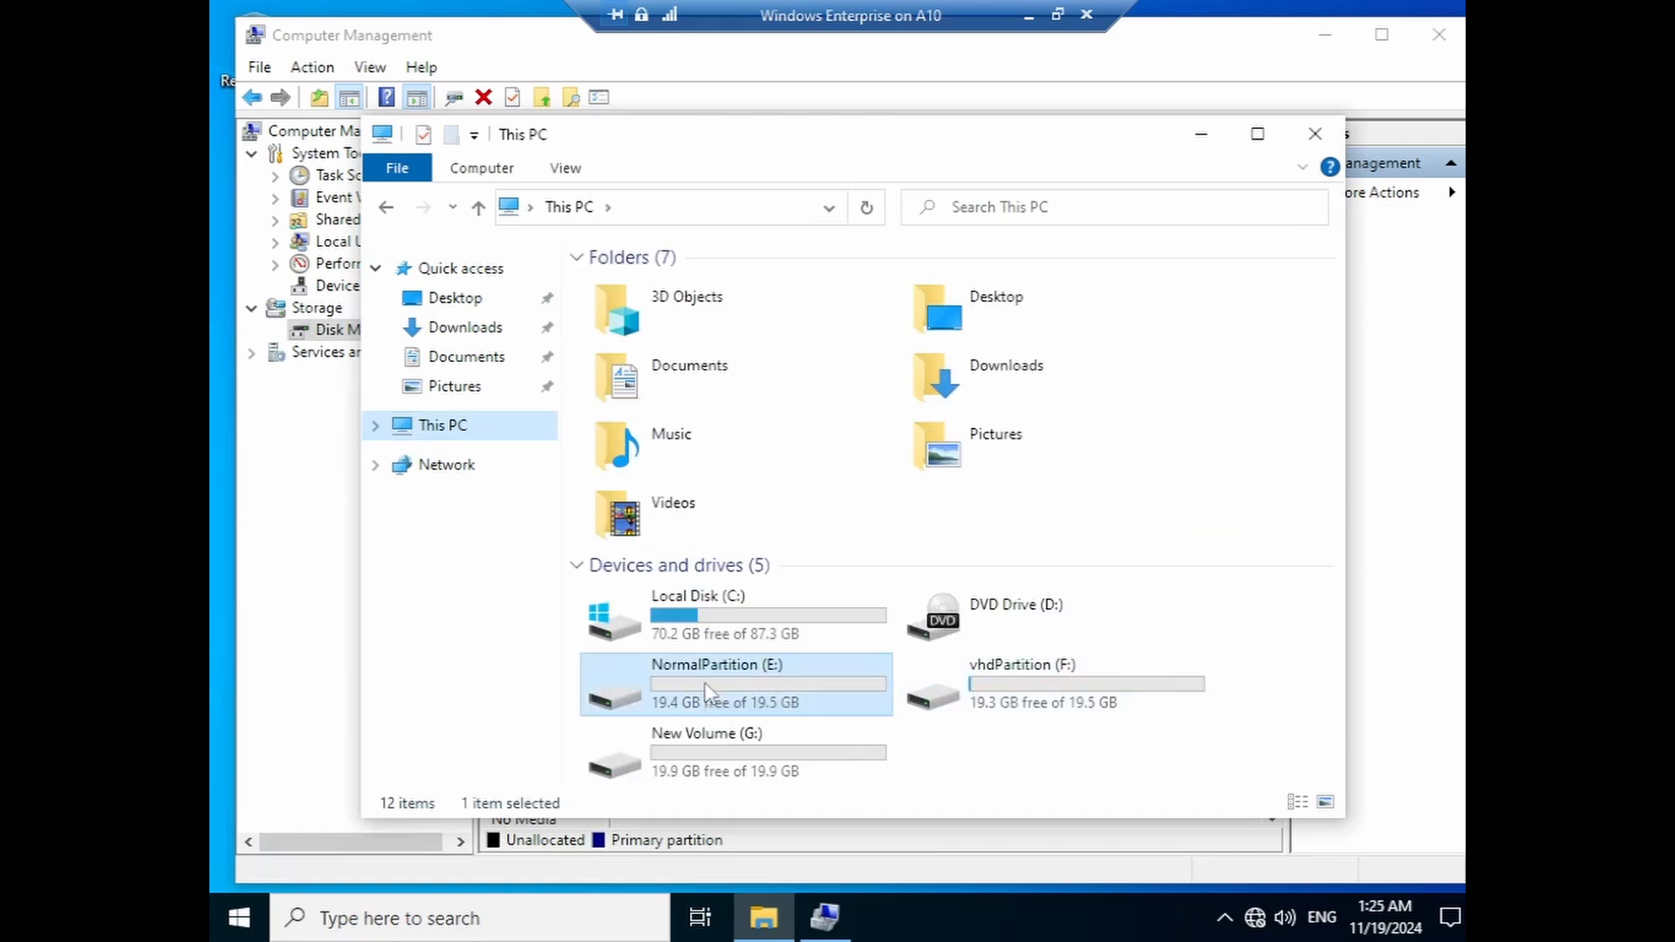
left_click(1047, 691)
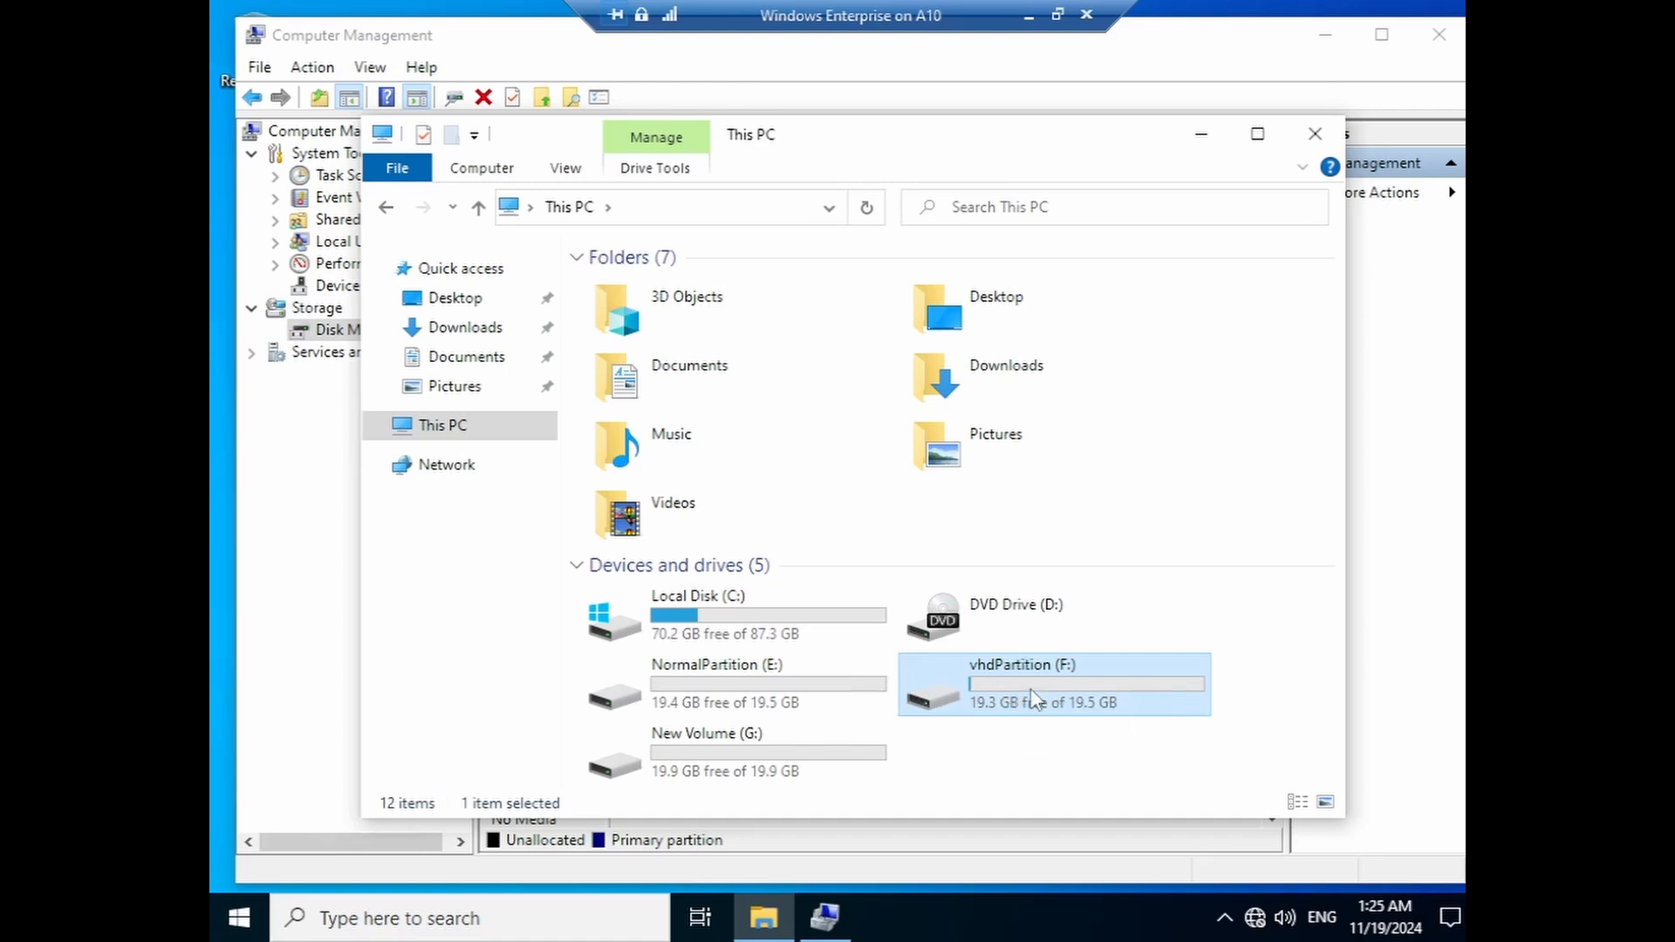
double_click(1030, 688)
left_click(717, 302)
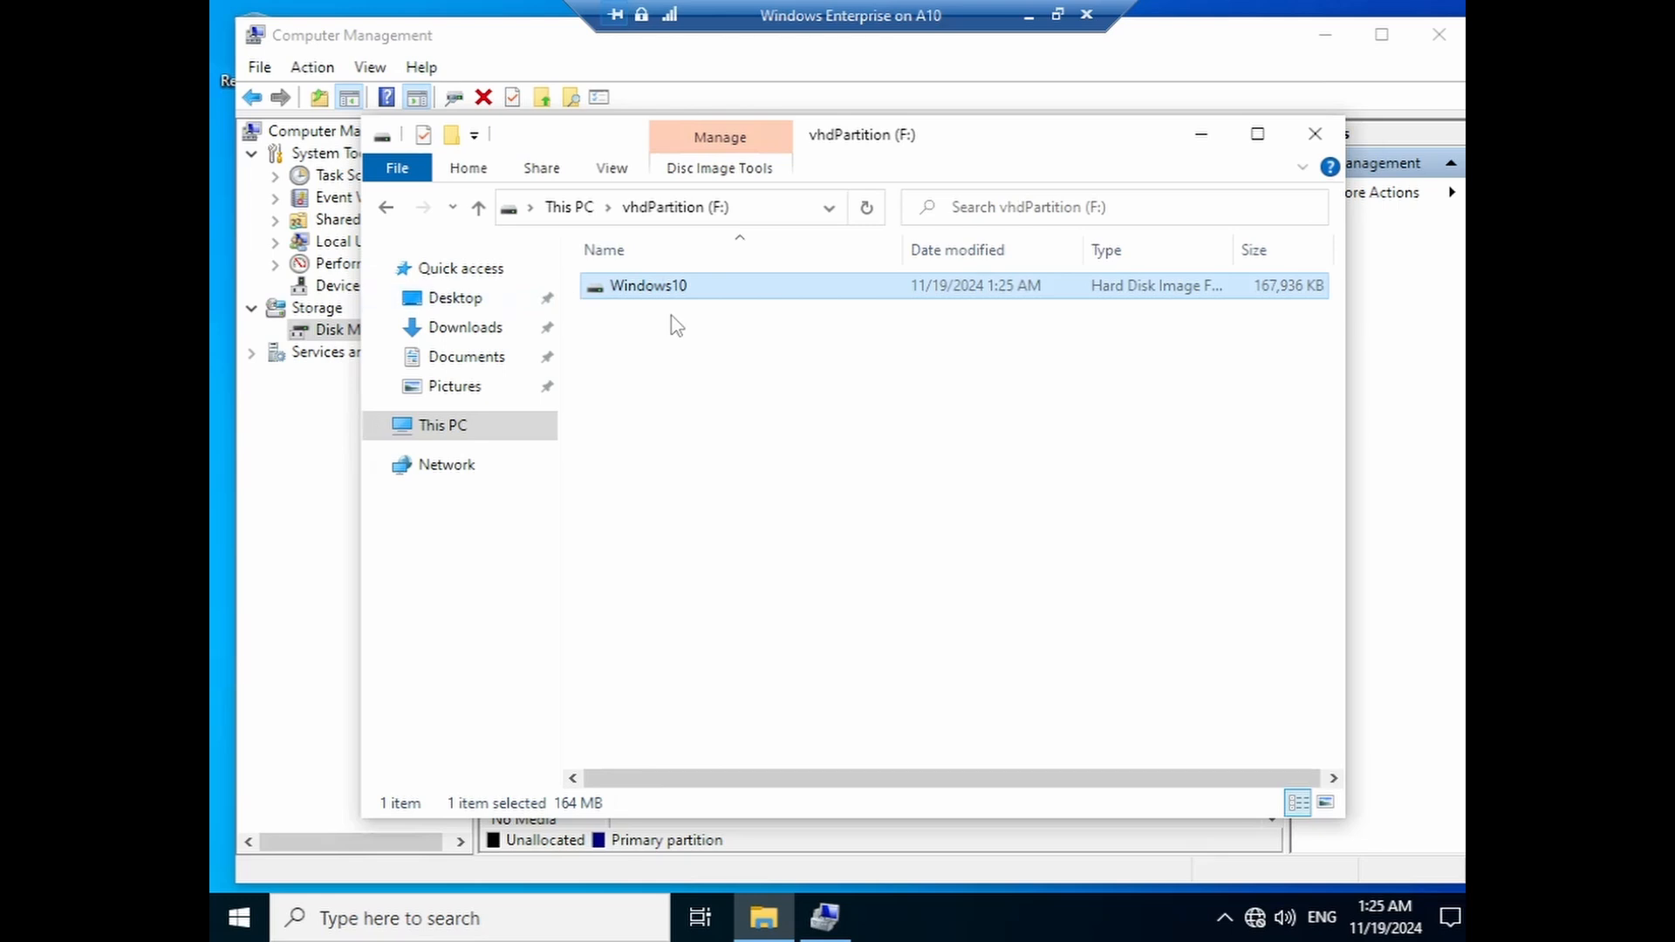
left_click(478, 207)
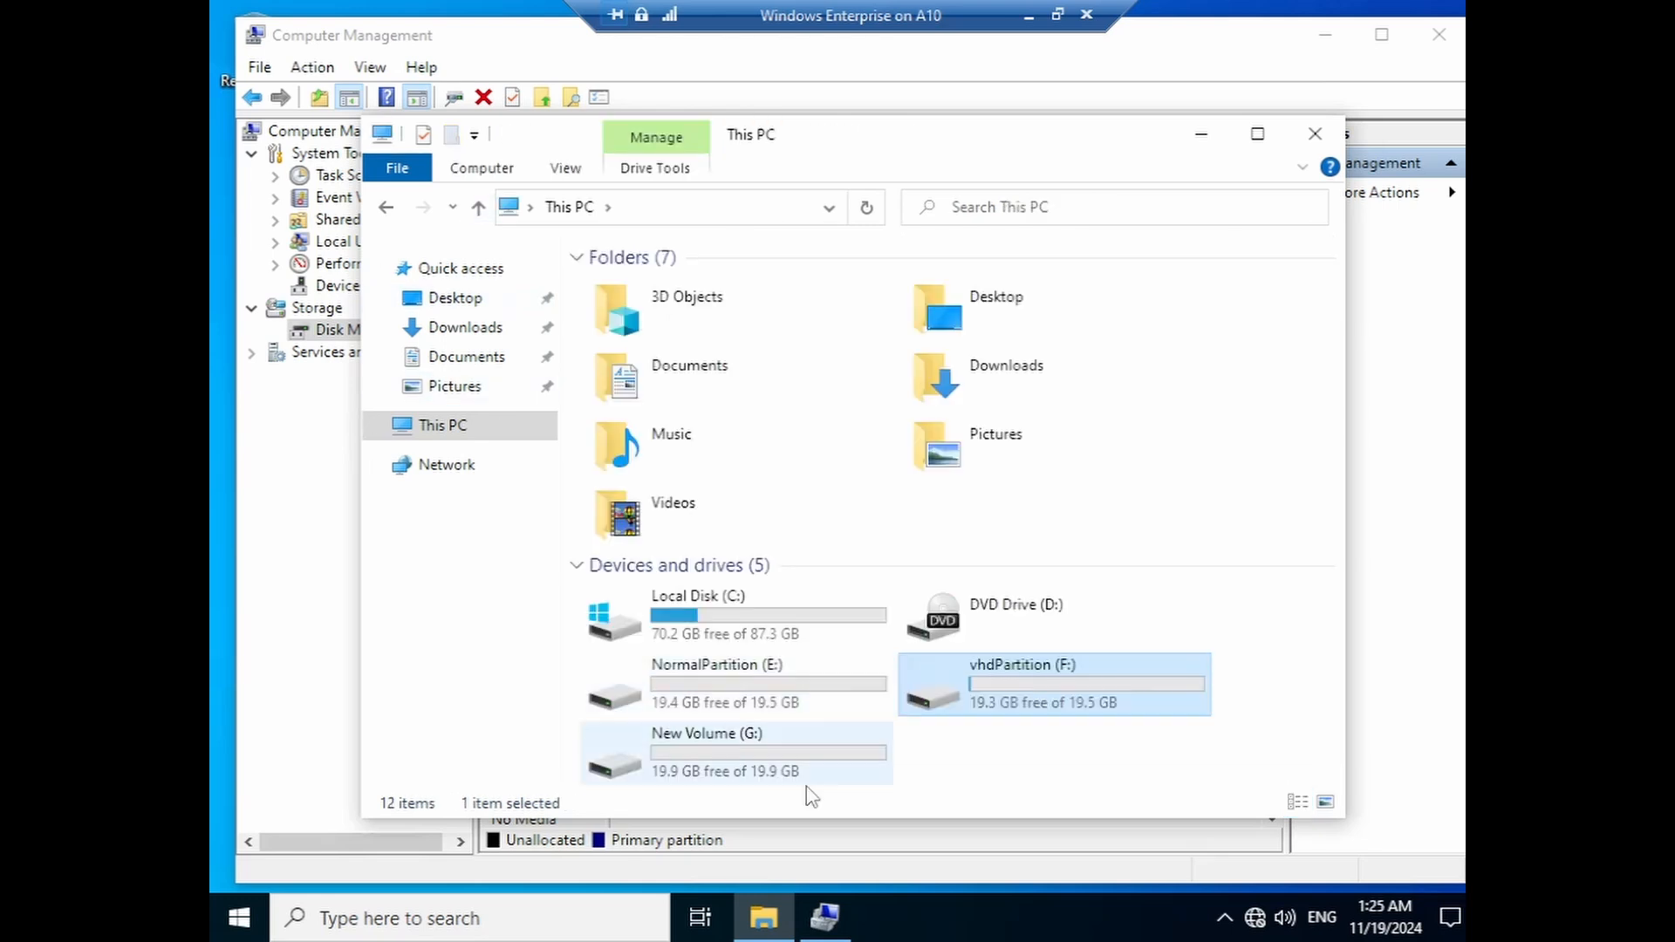
left_click(765, 773)
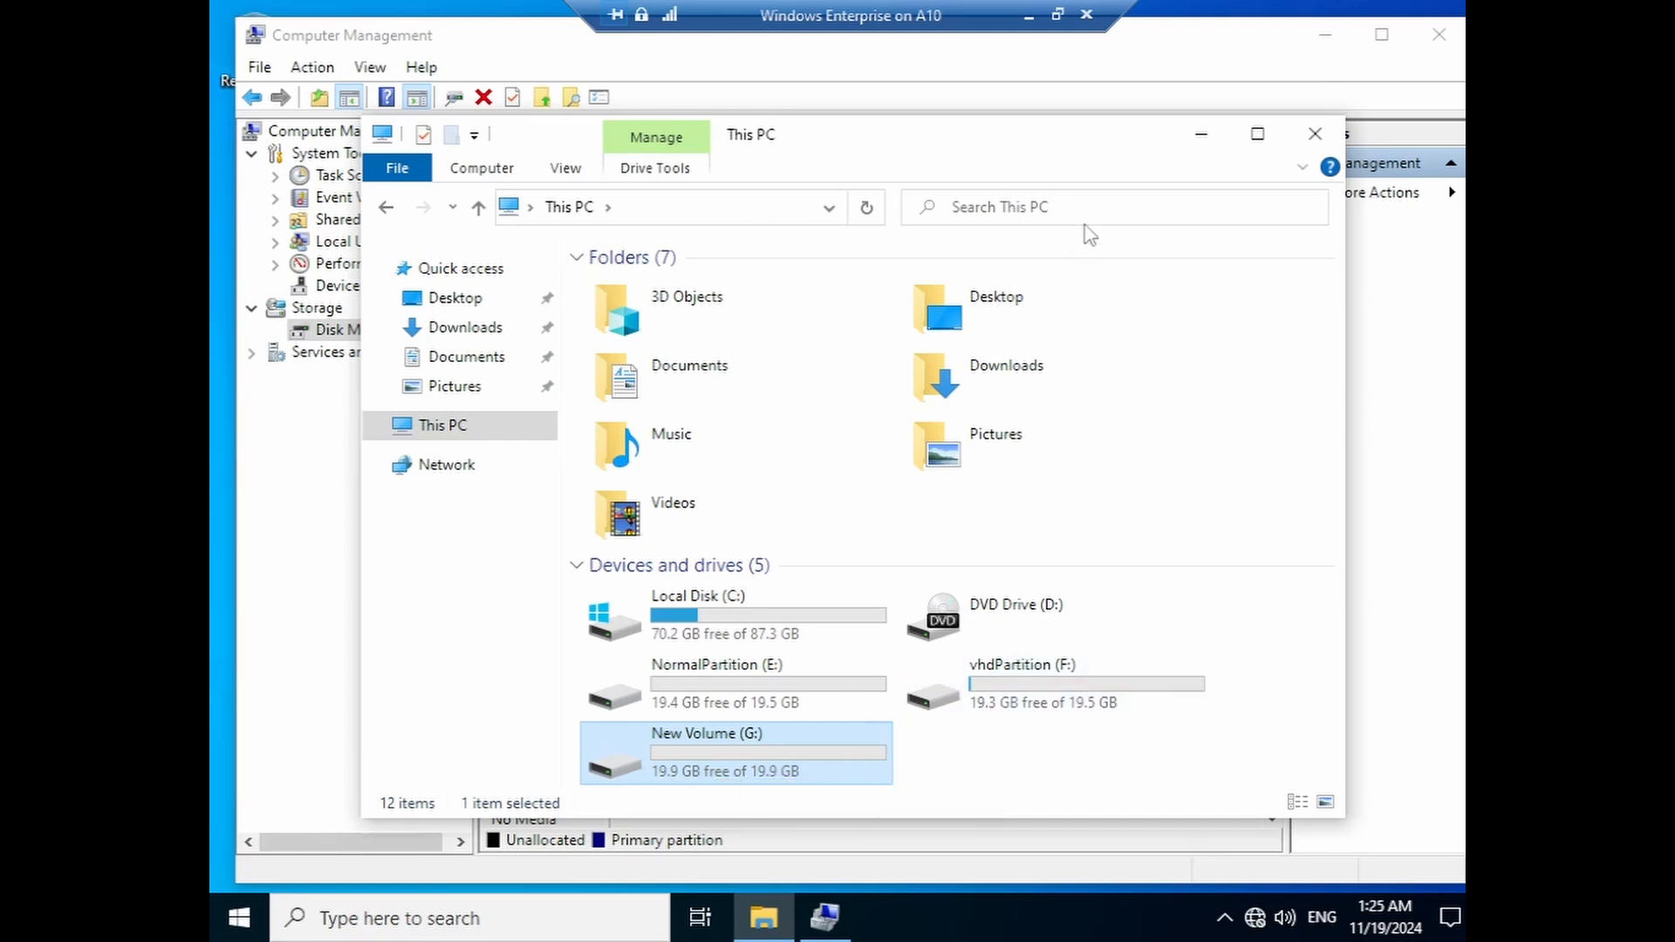
left_click(1202, 138)
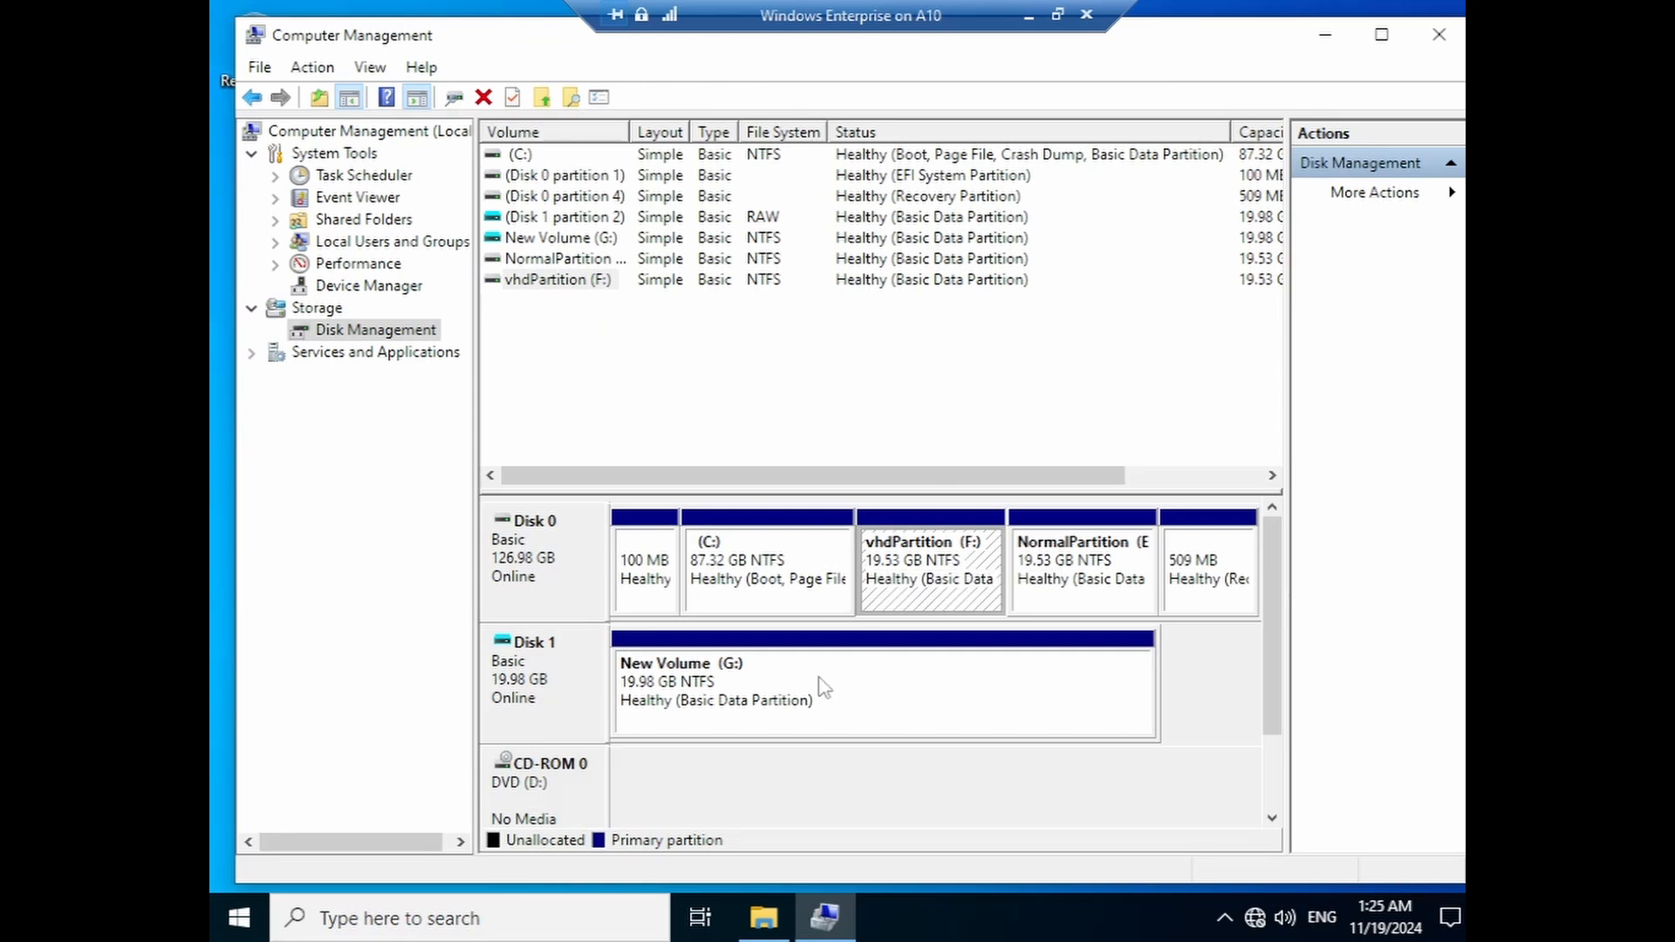
- Change the label of Disk 1's New Volume (G:) to vhd
right_click(744, 703)
left_click(820, 646)
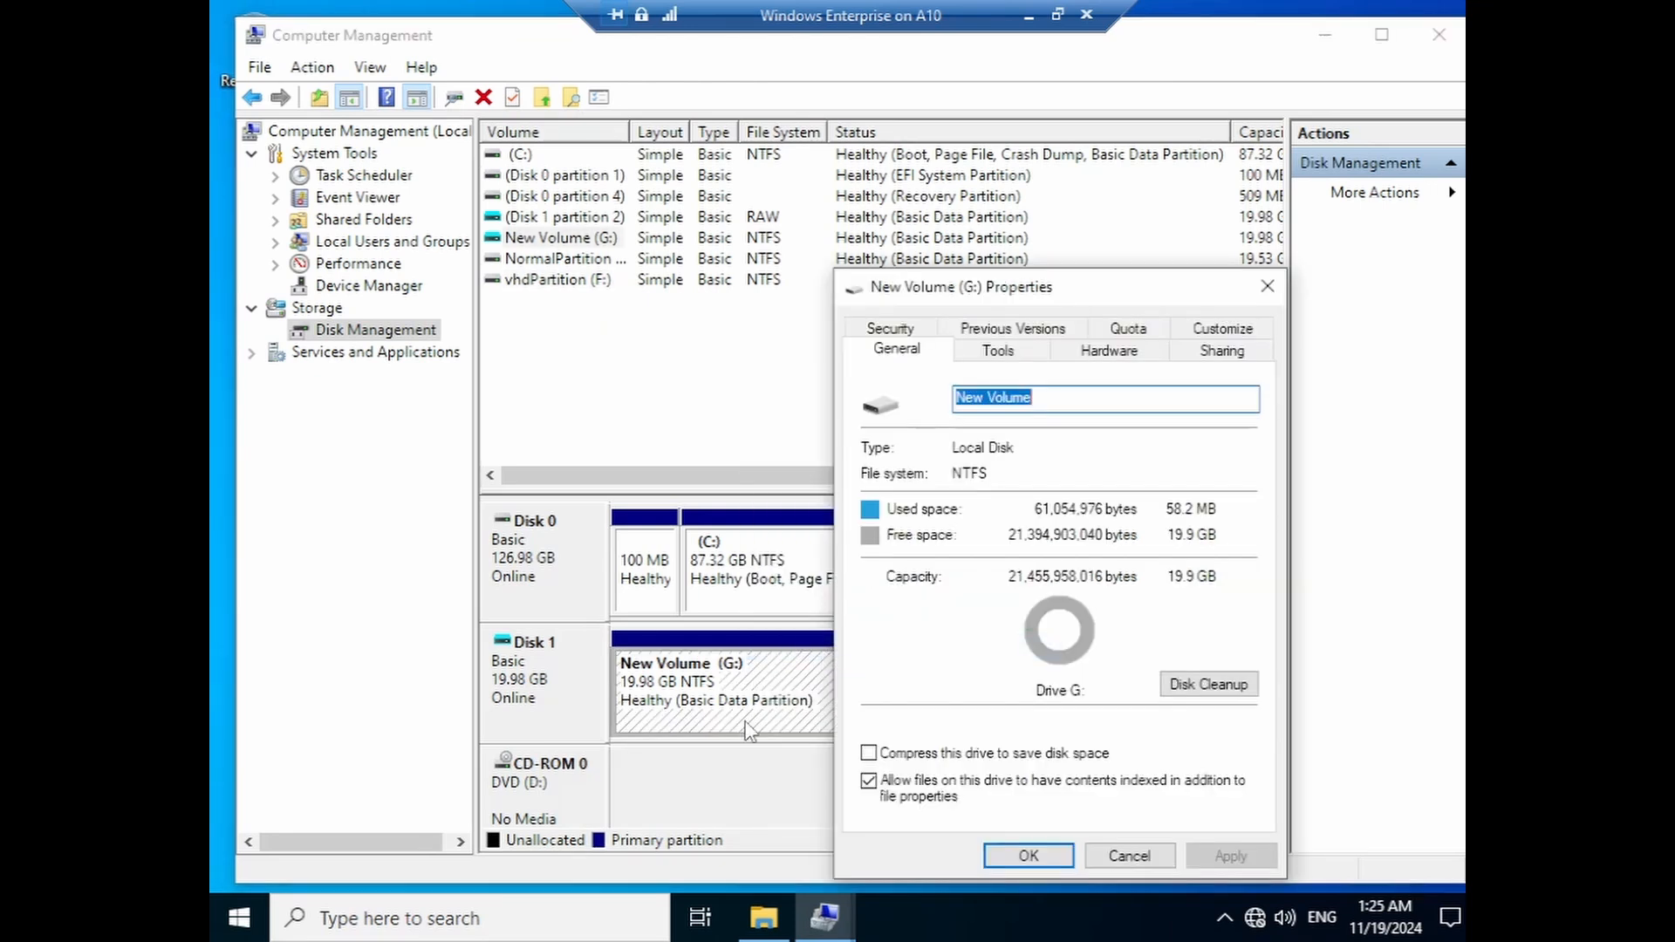
type("ch")
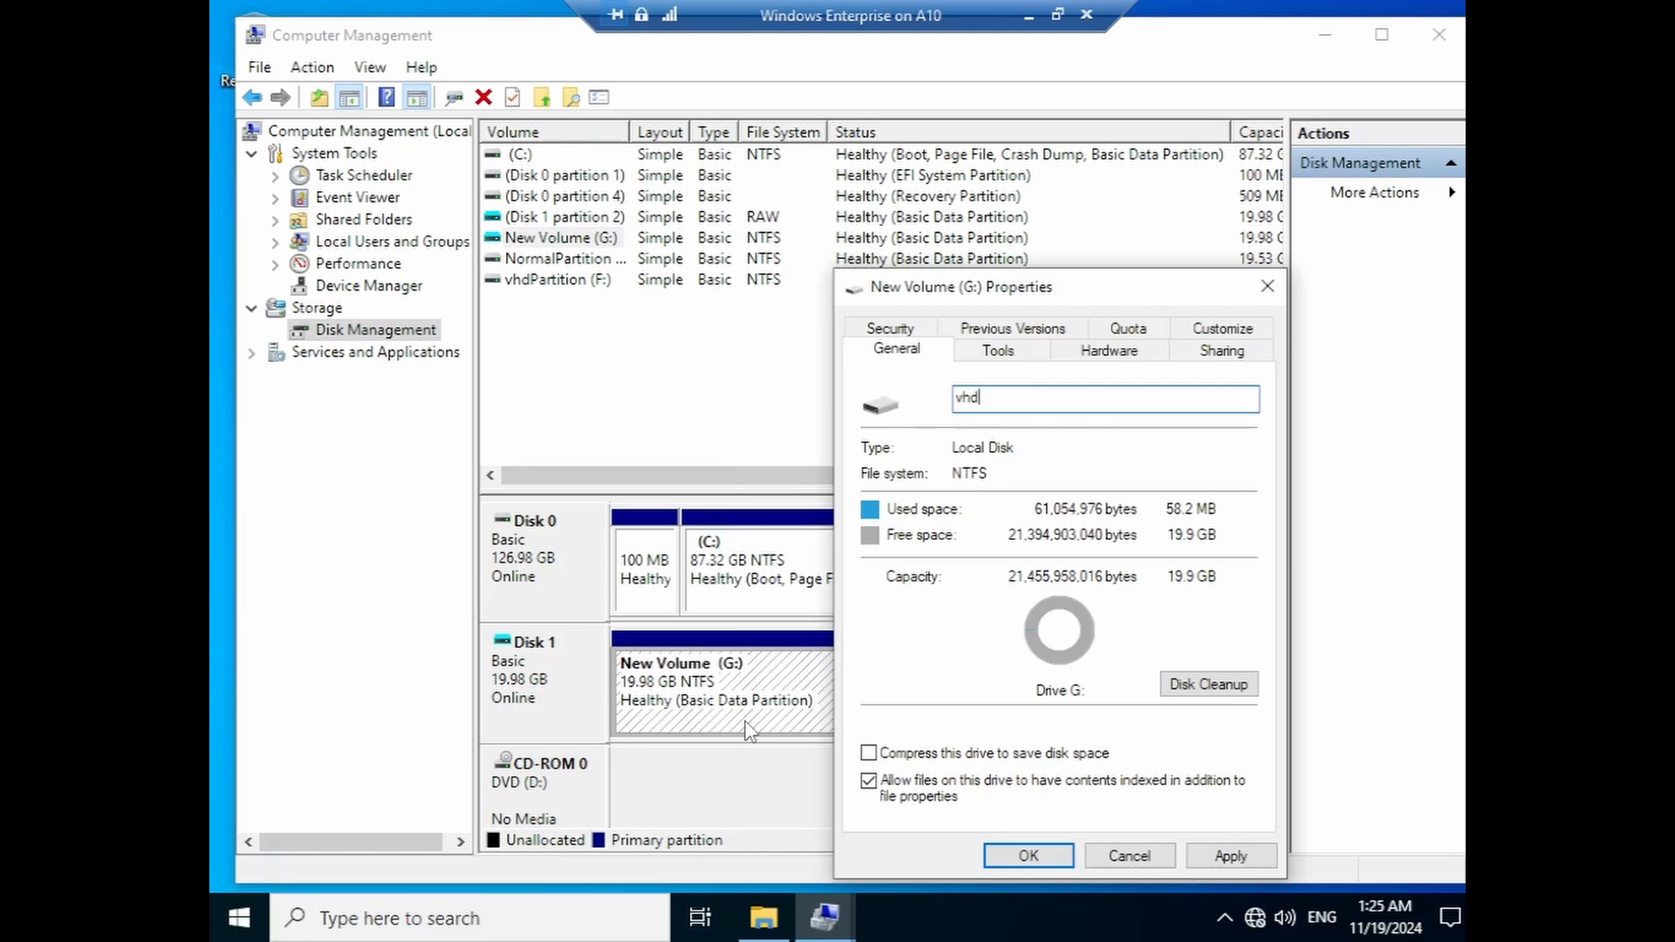
left_click(1230, 855)
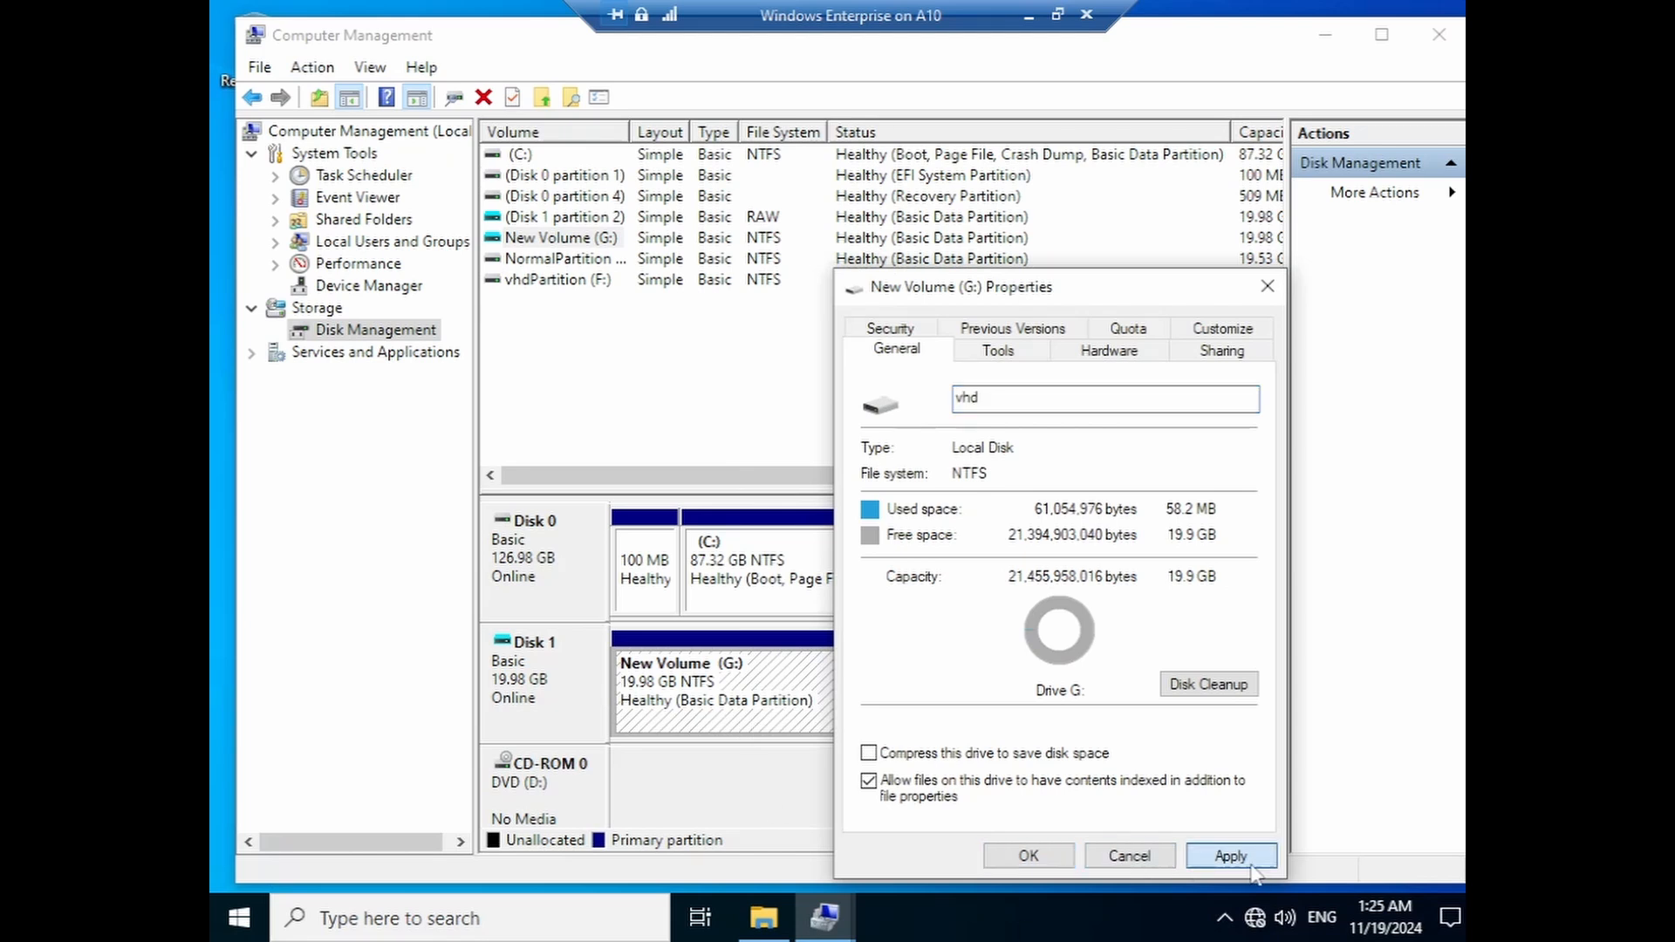
left_click(1053, 867)
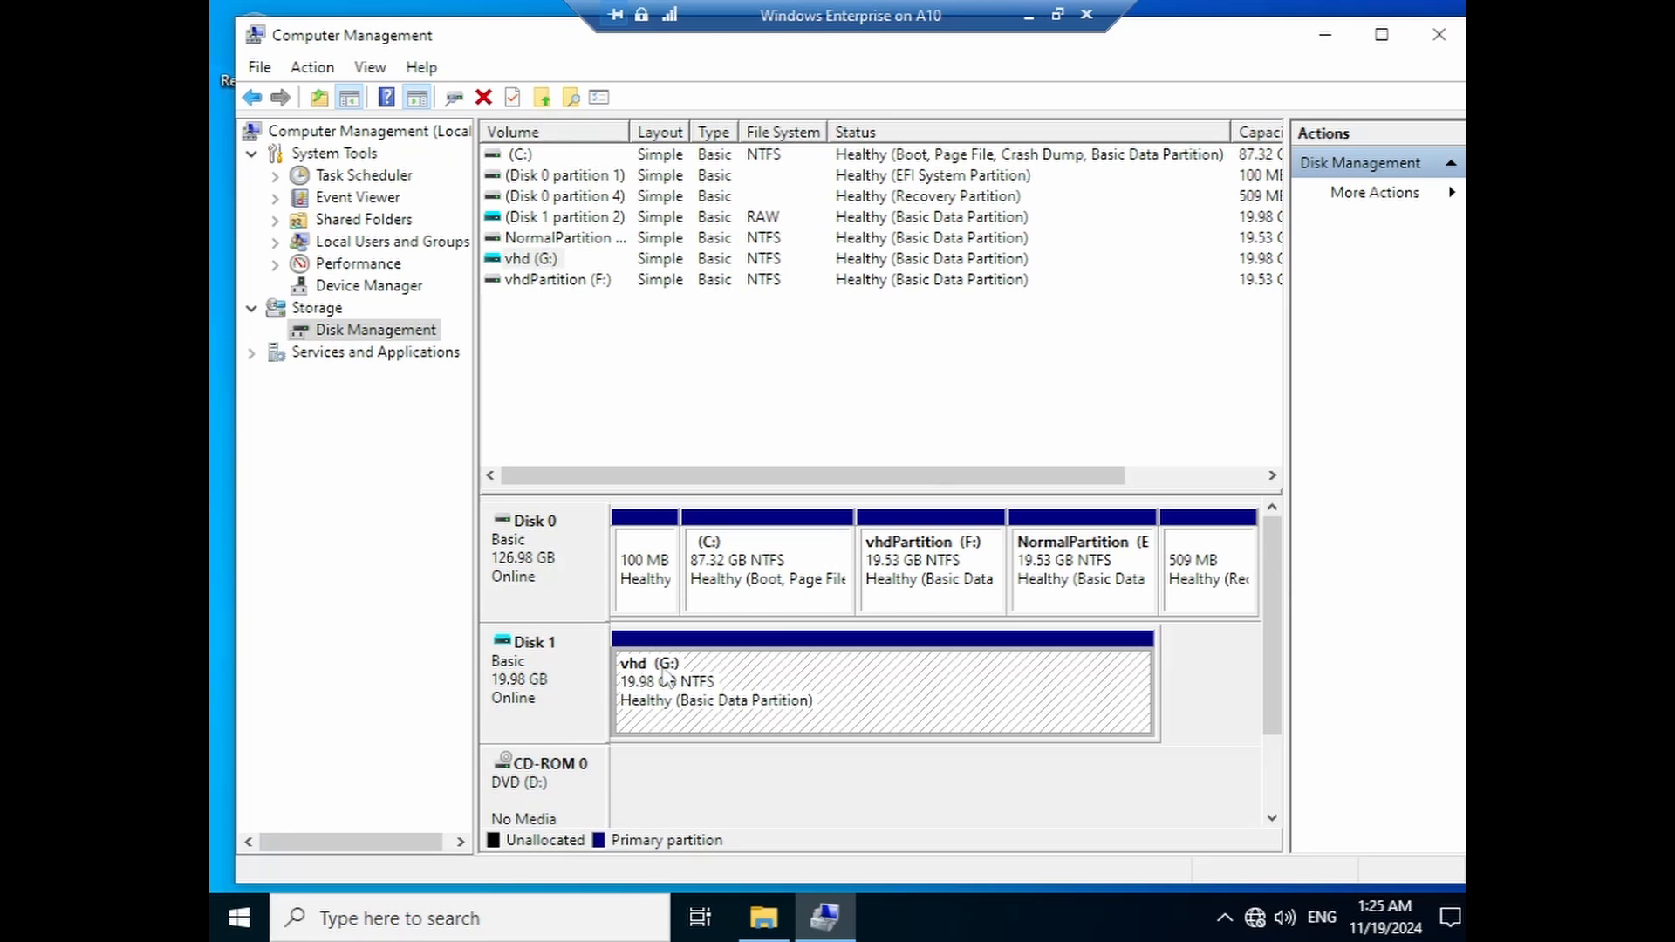
right_click(830, 699)
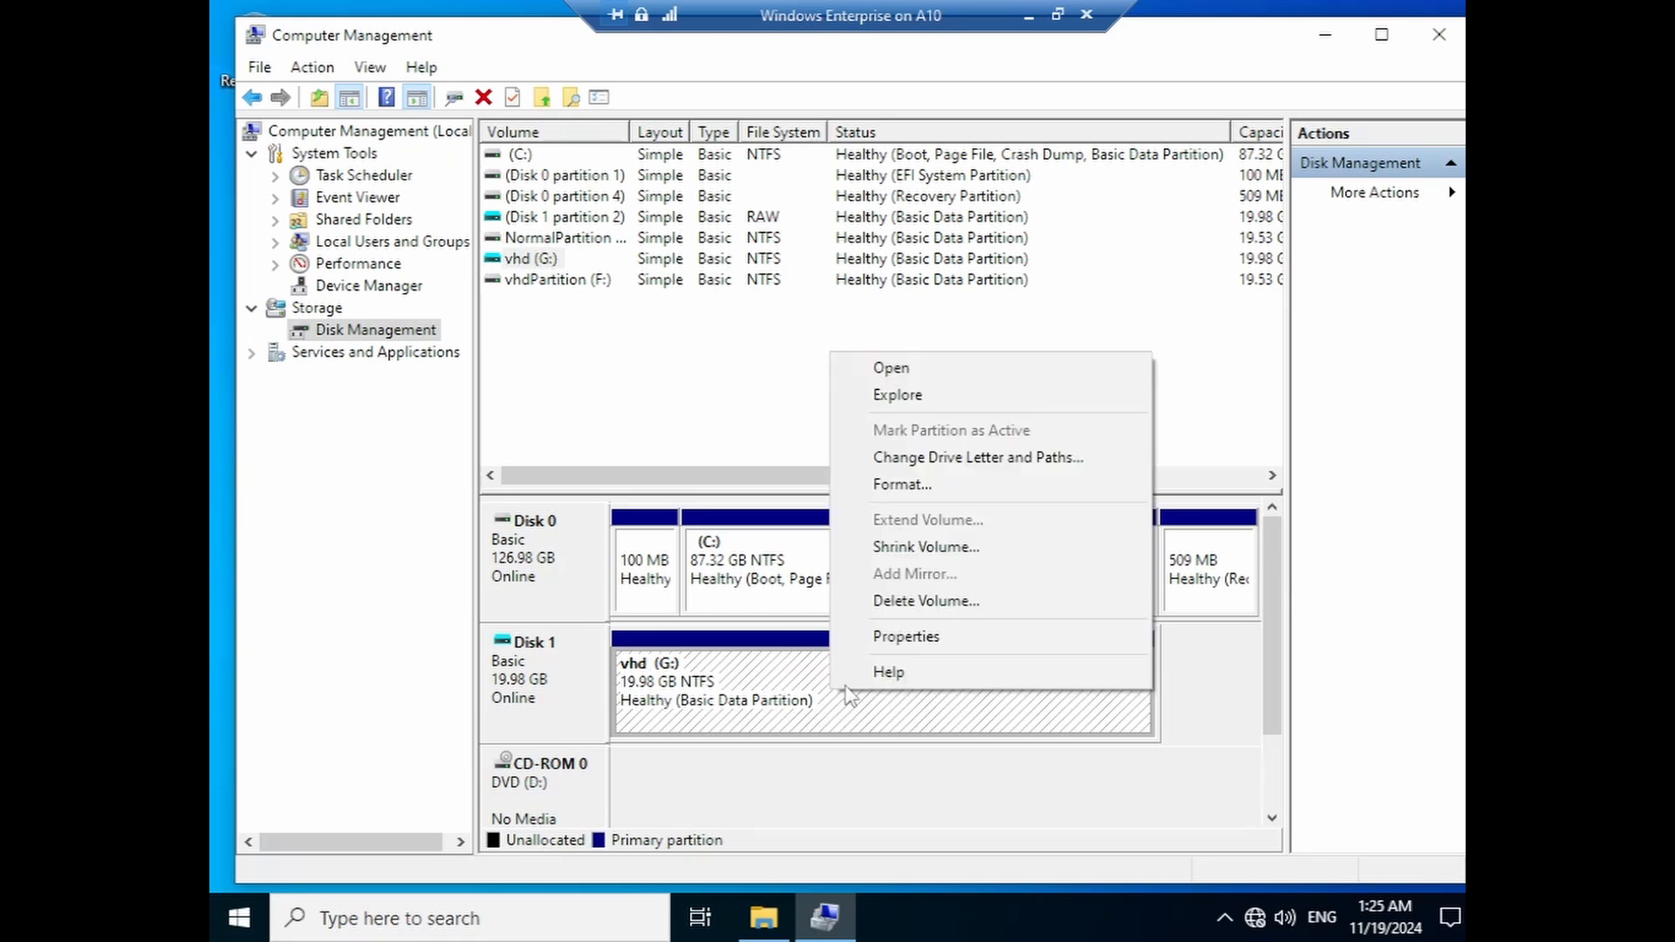
left_click(926, 548)
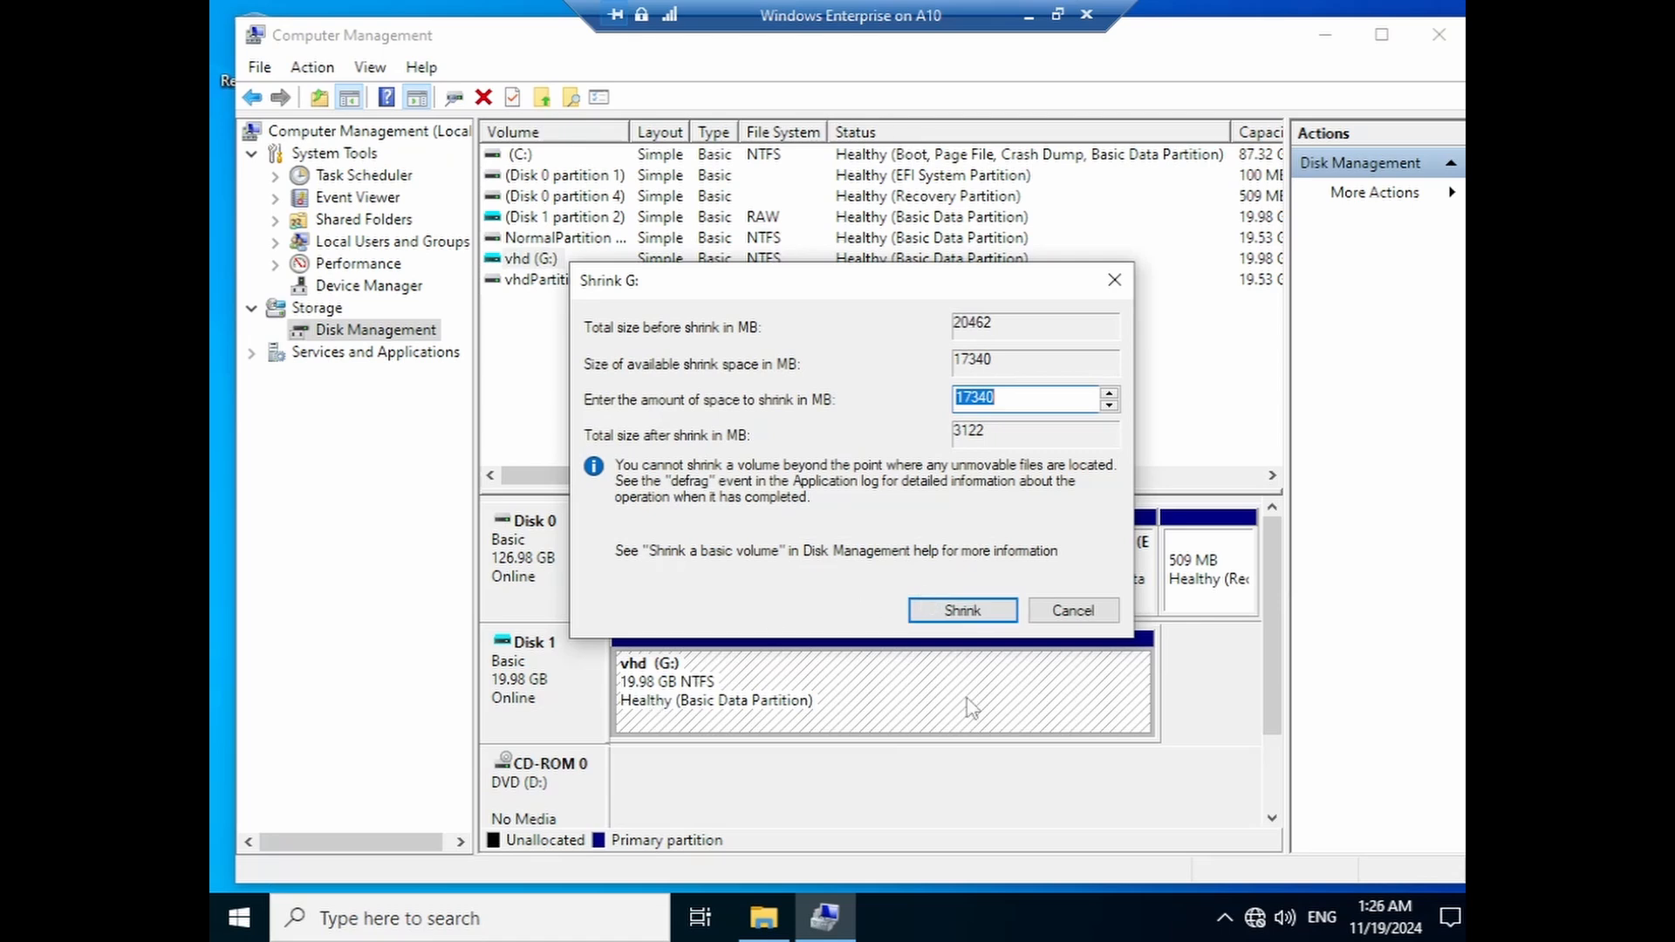
left_click(1071, 612)
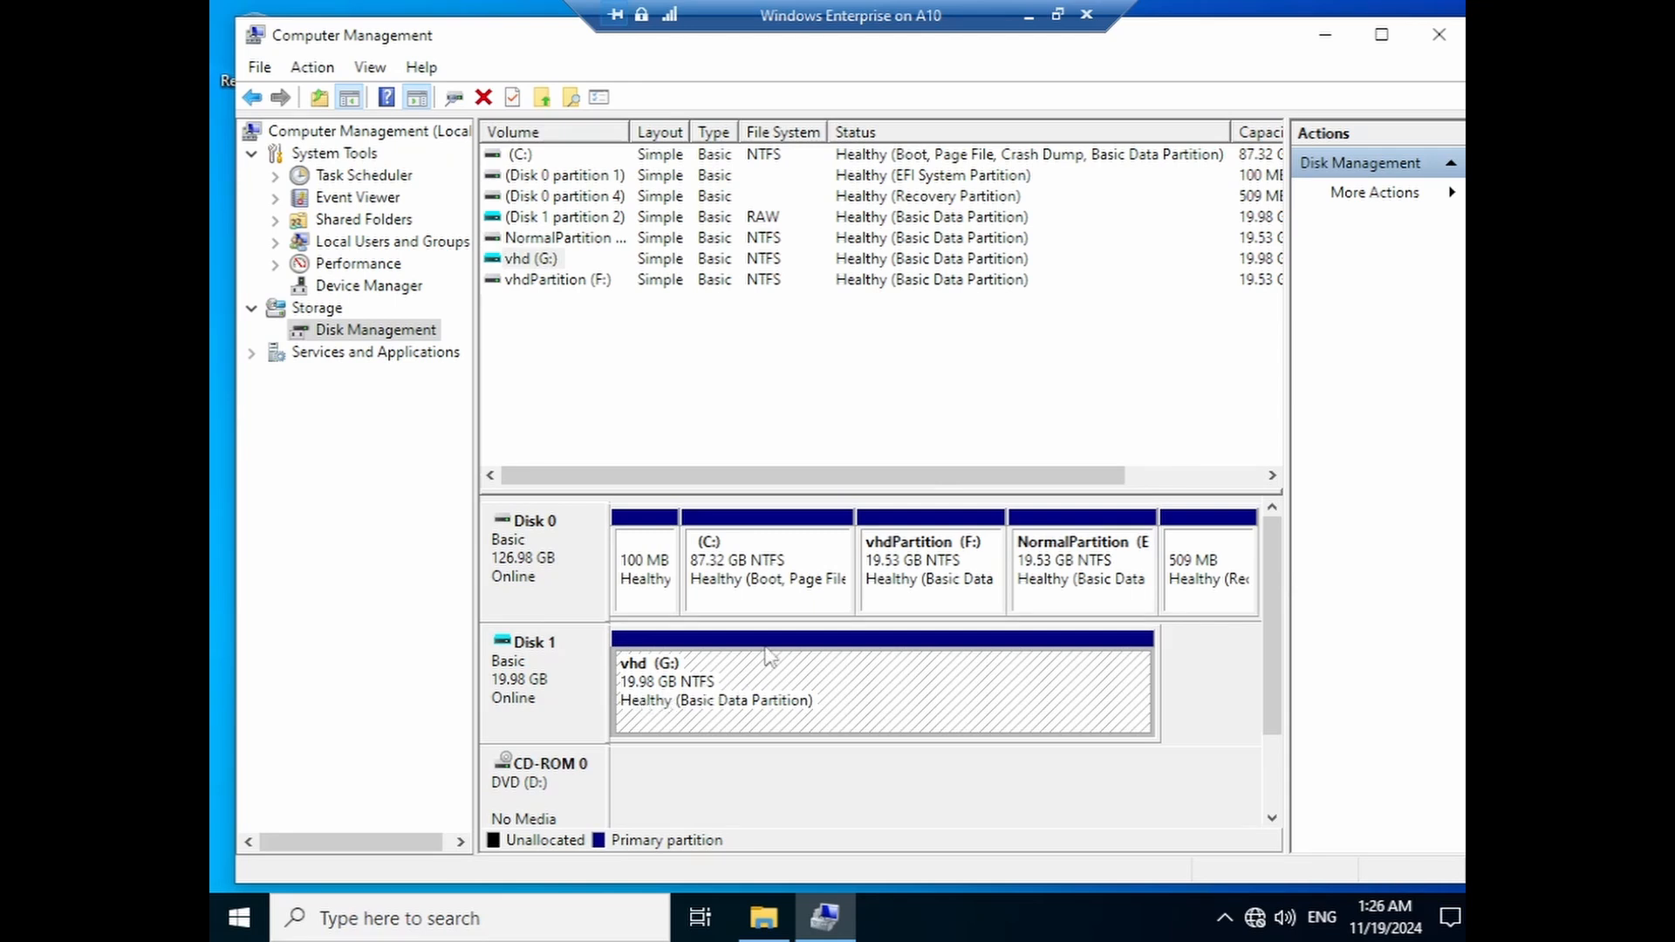
- Force-delete the in-use vhdPartition (F:) volume
right_click(935, 565)
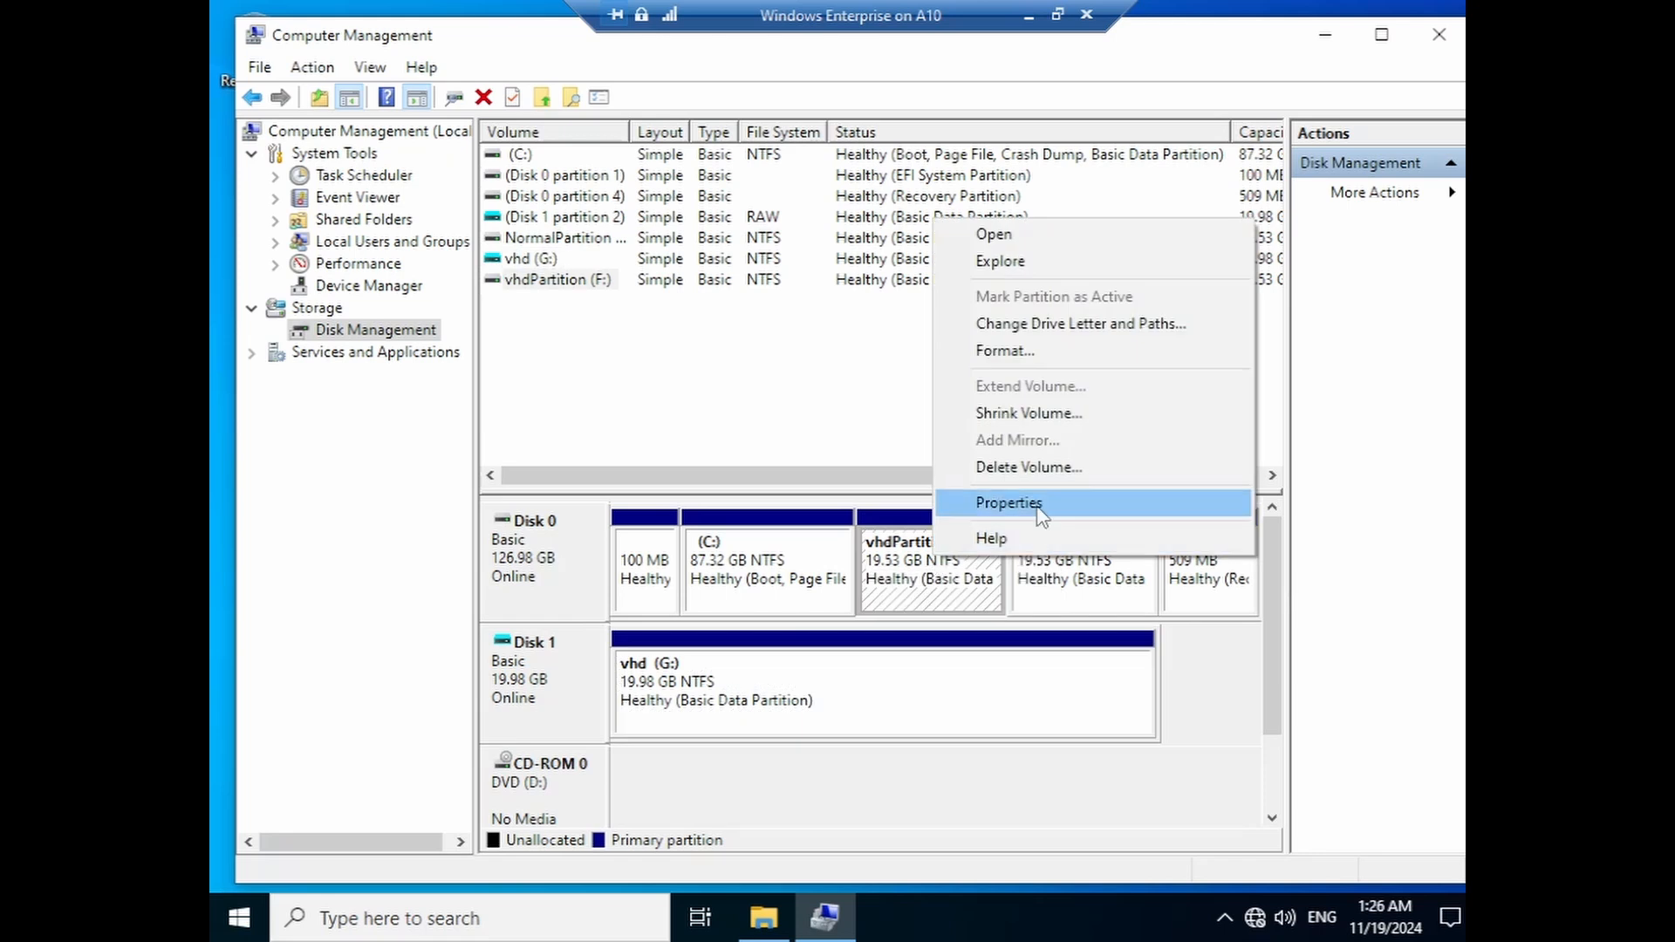
left_click(1039, 471)
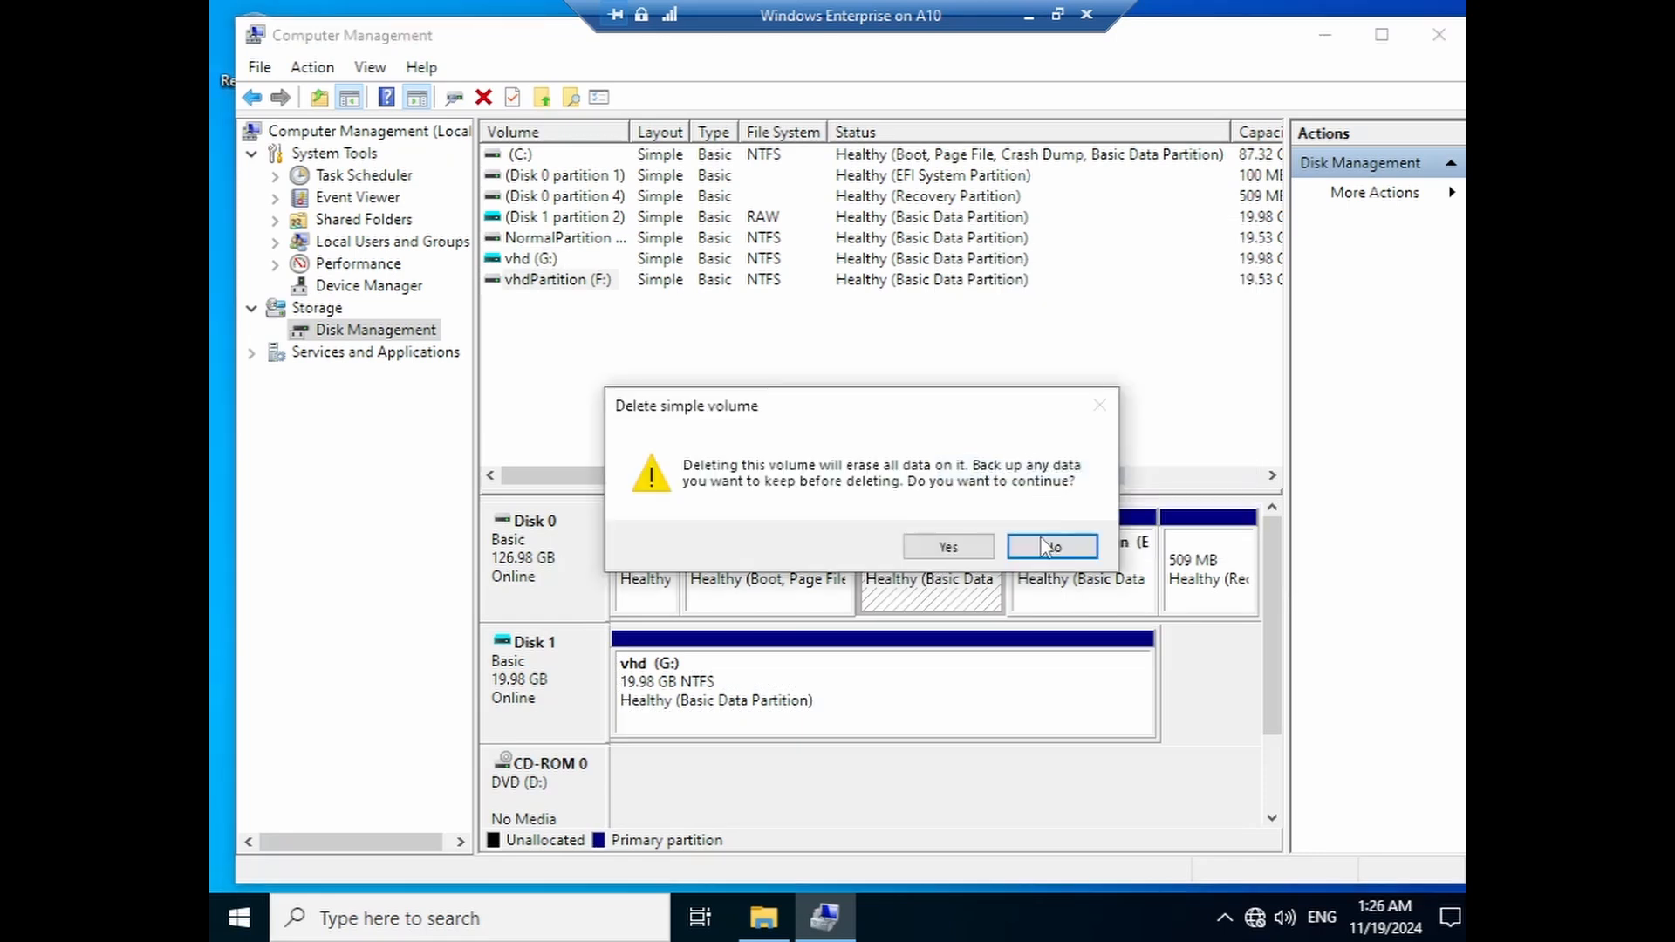
left_click(956, 550)
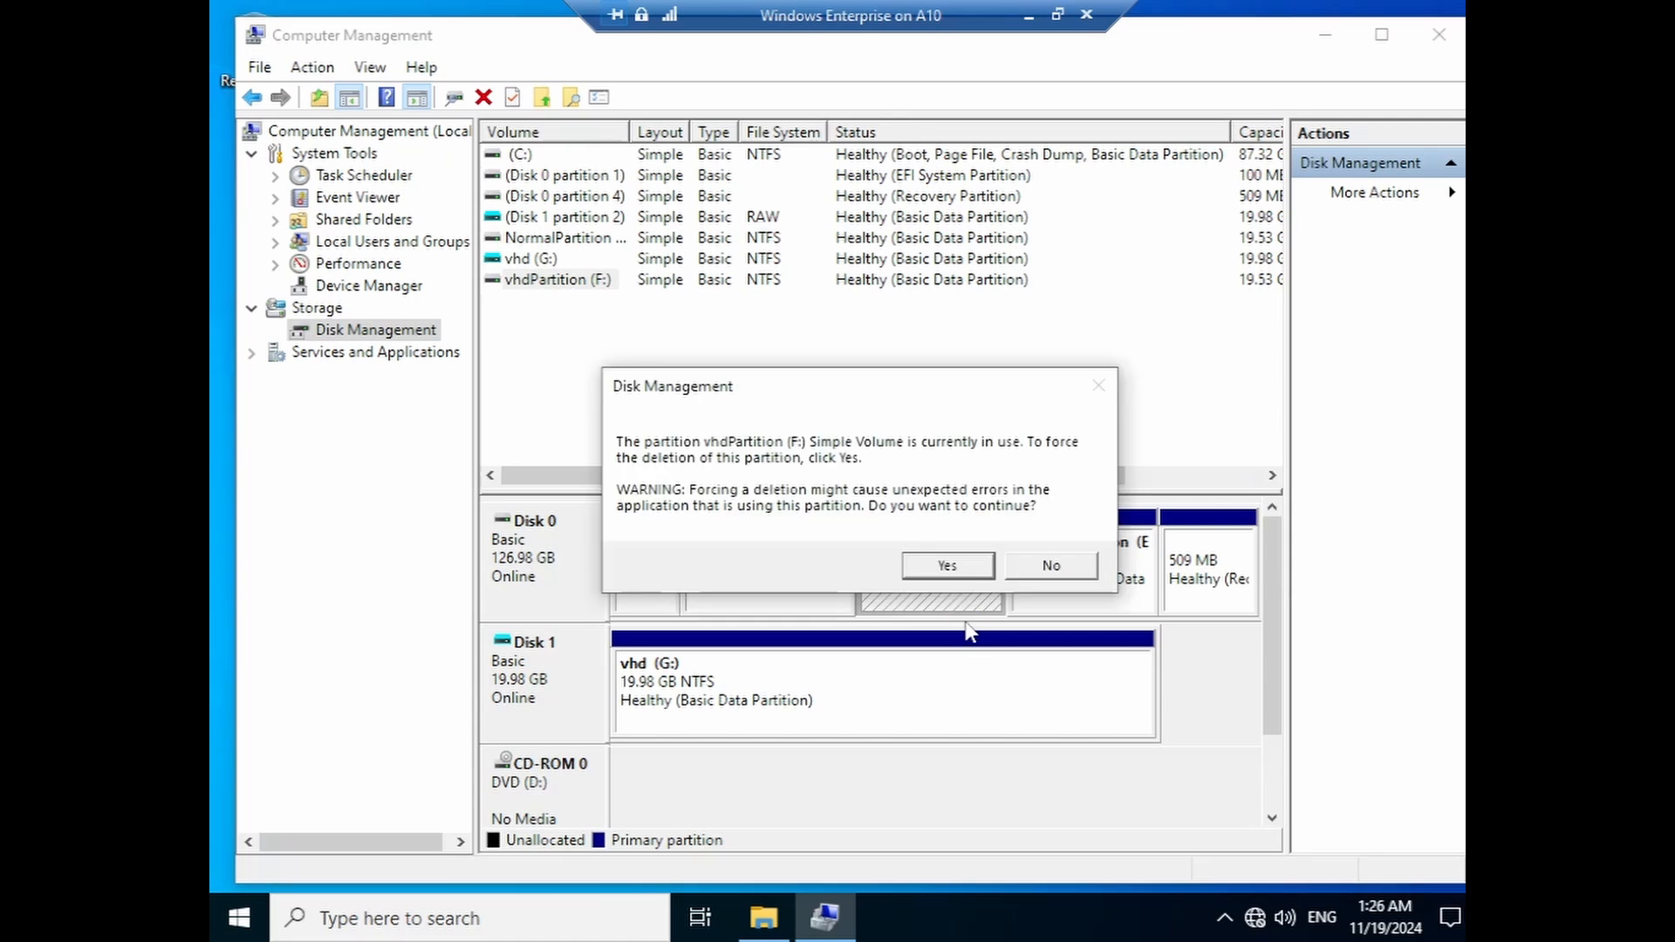
left_click(947, 565)
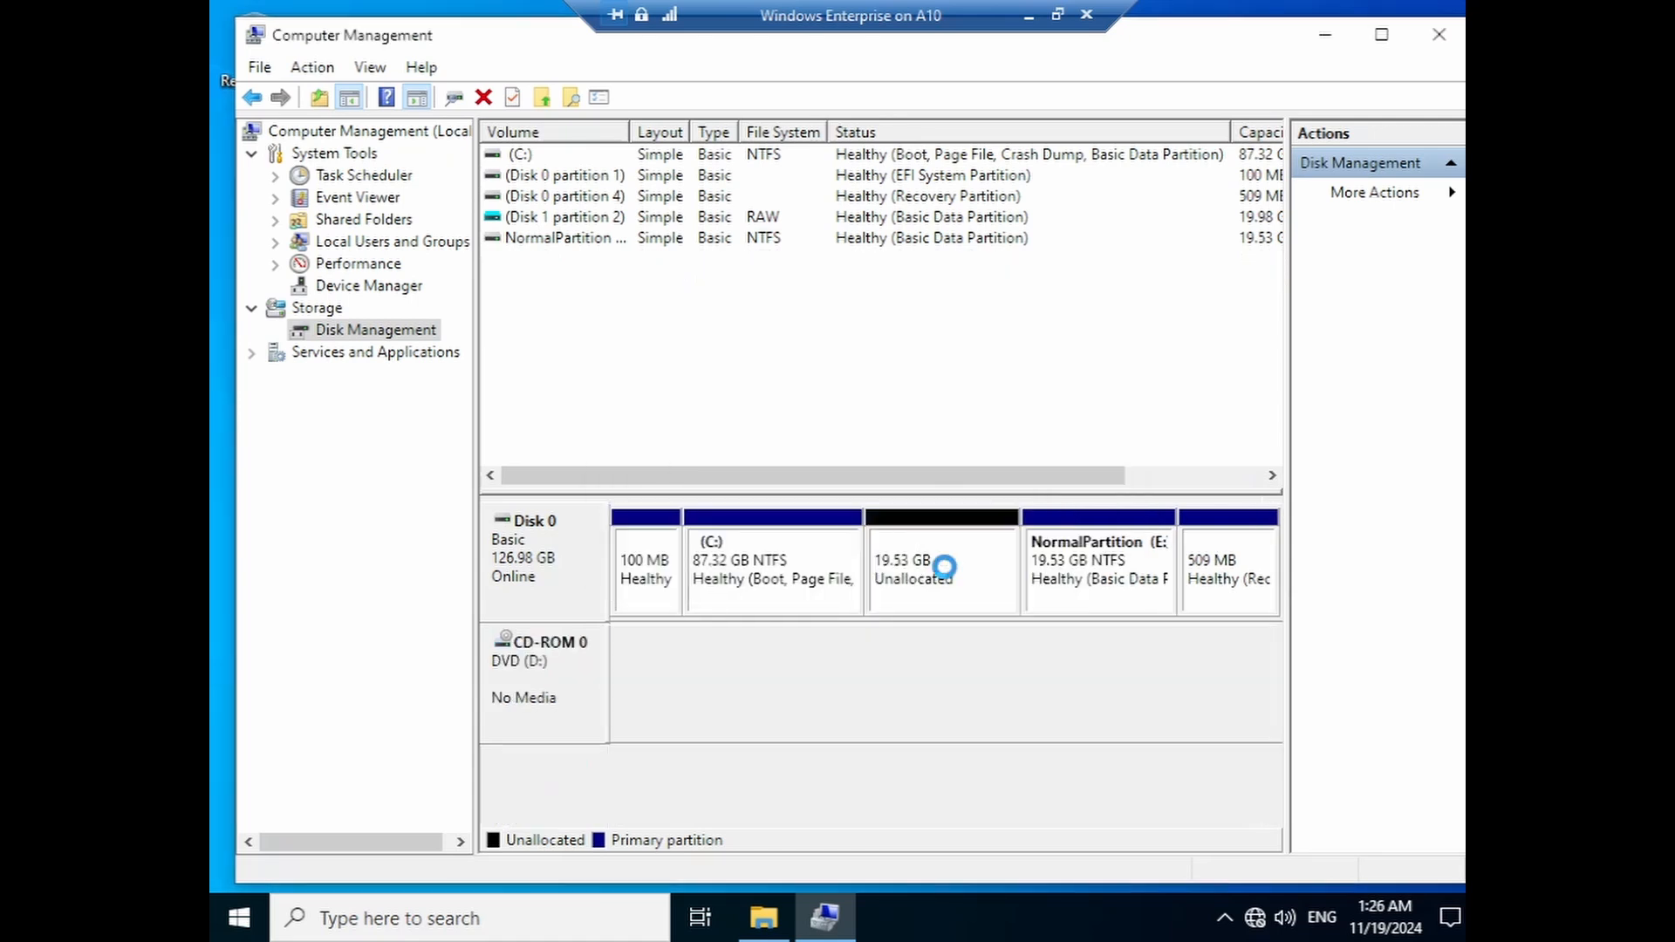
- Extend C: over all 19999 MB of freed space, growing it to 106.85 GB
right_click(761, 560)
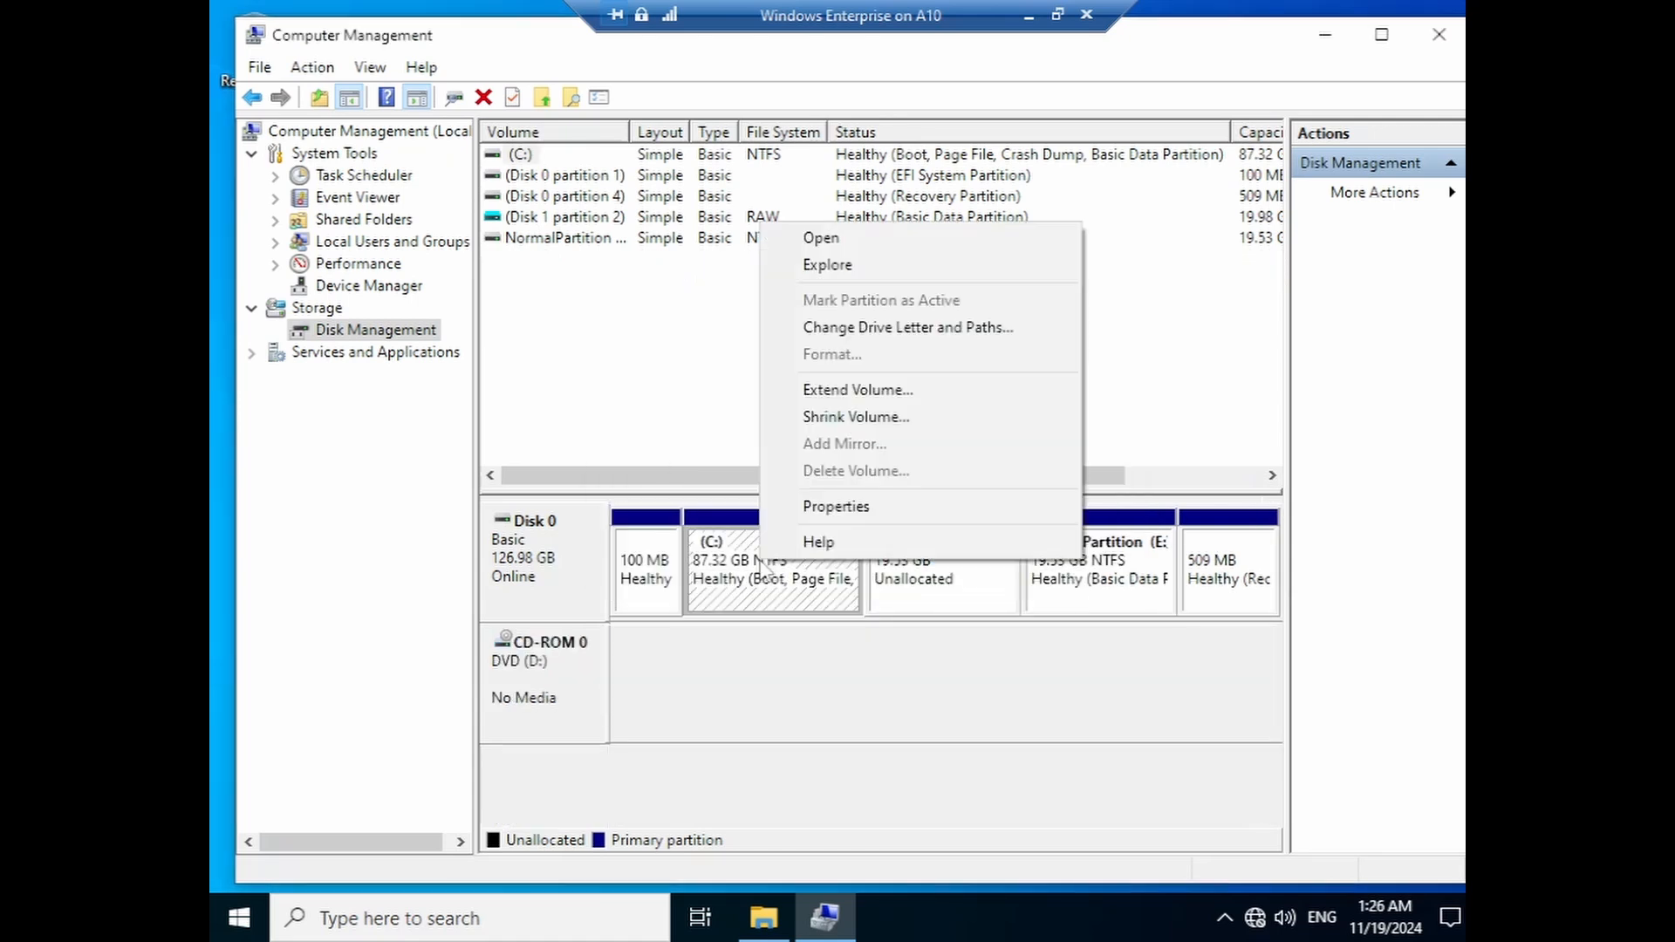
left_click(833, 390)
left_click(986, 616)
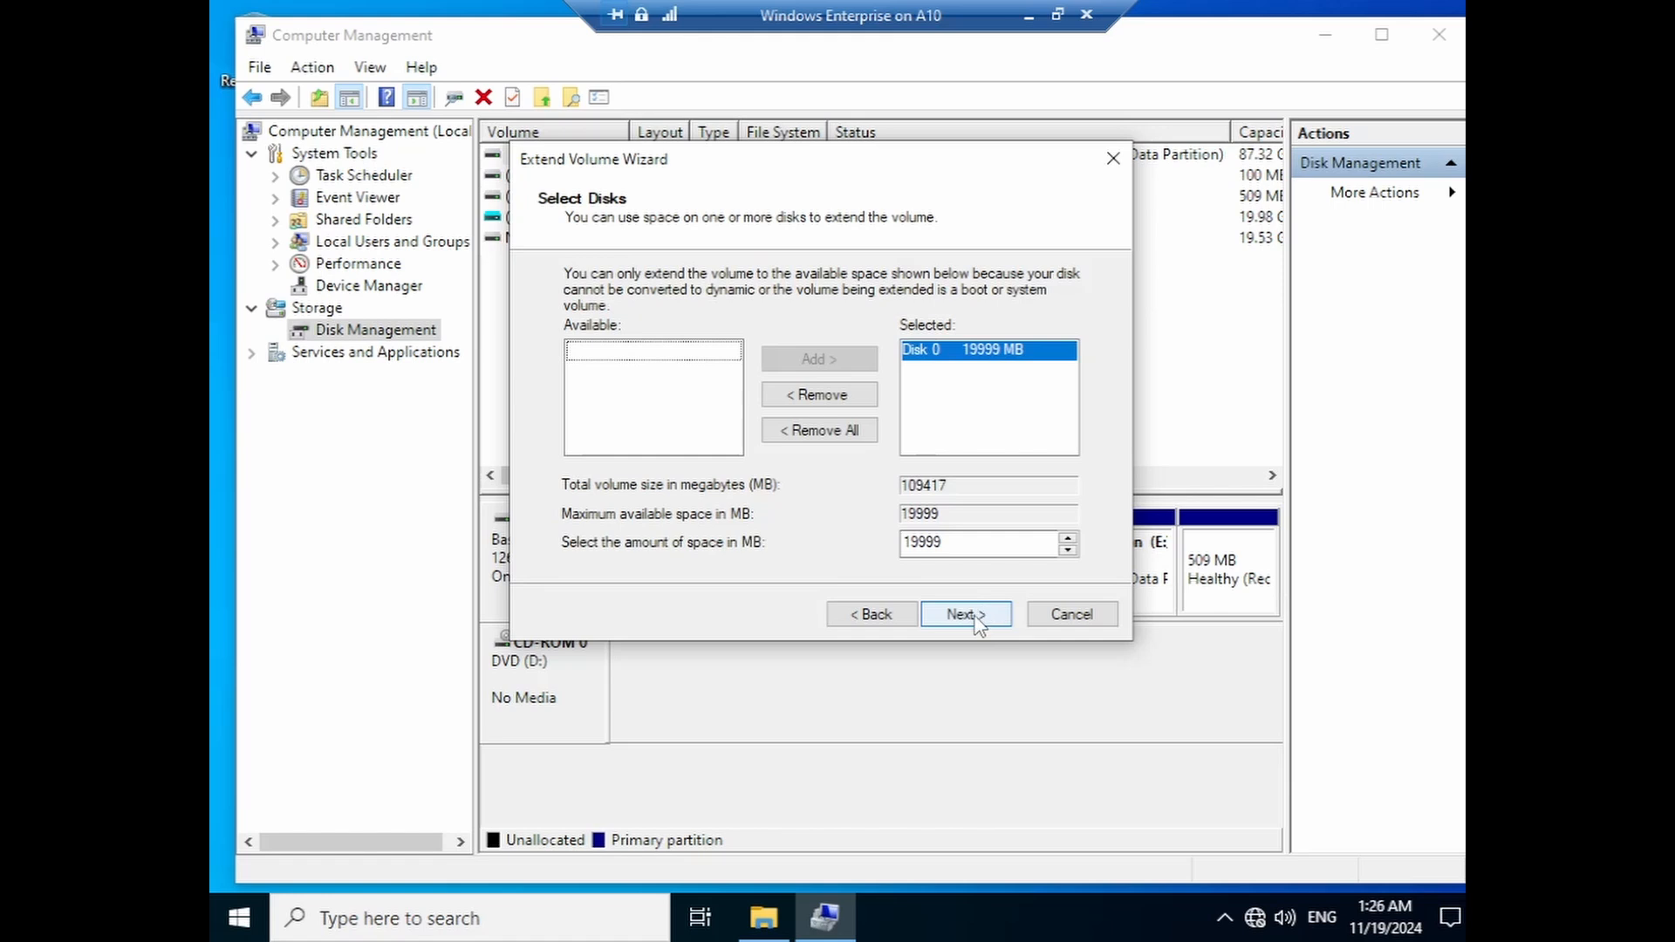
left_click(977, 614)
left_click(973, 615)
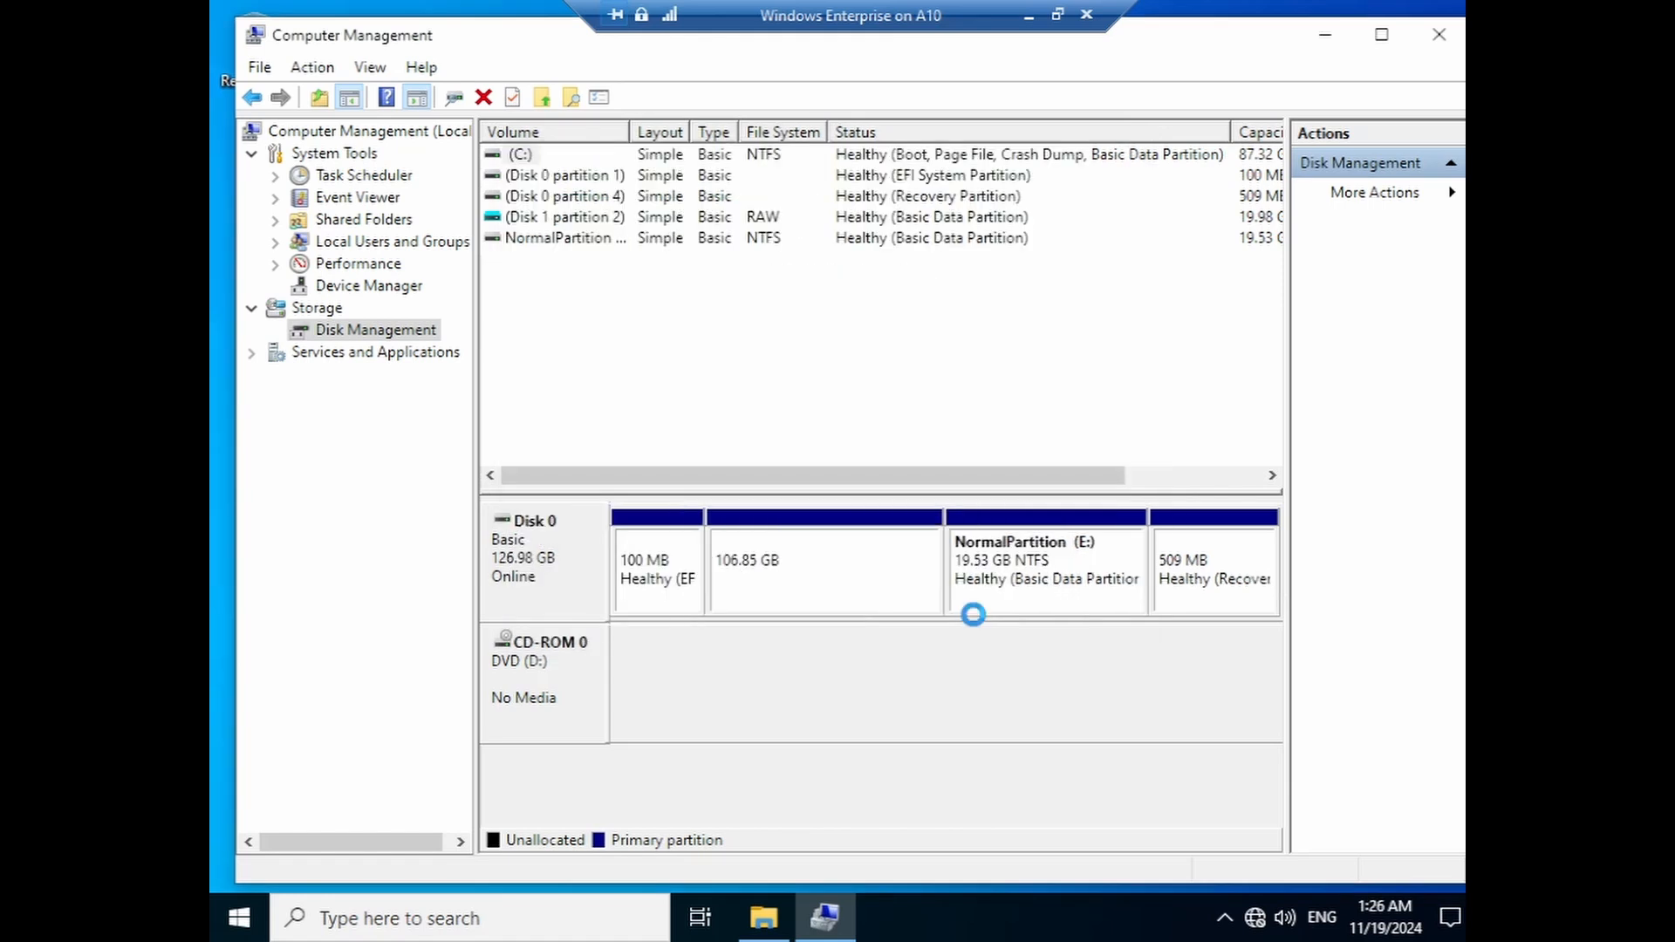
right_click(846, 562)
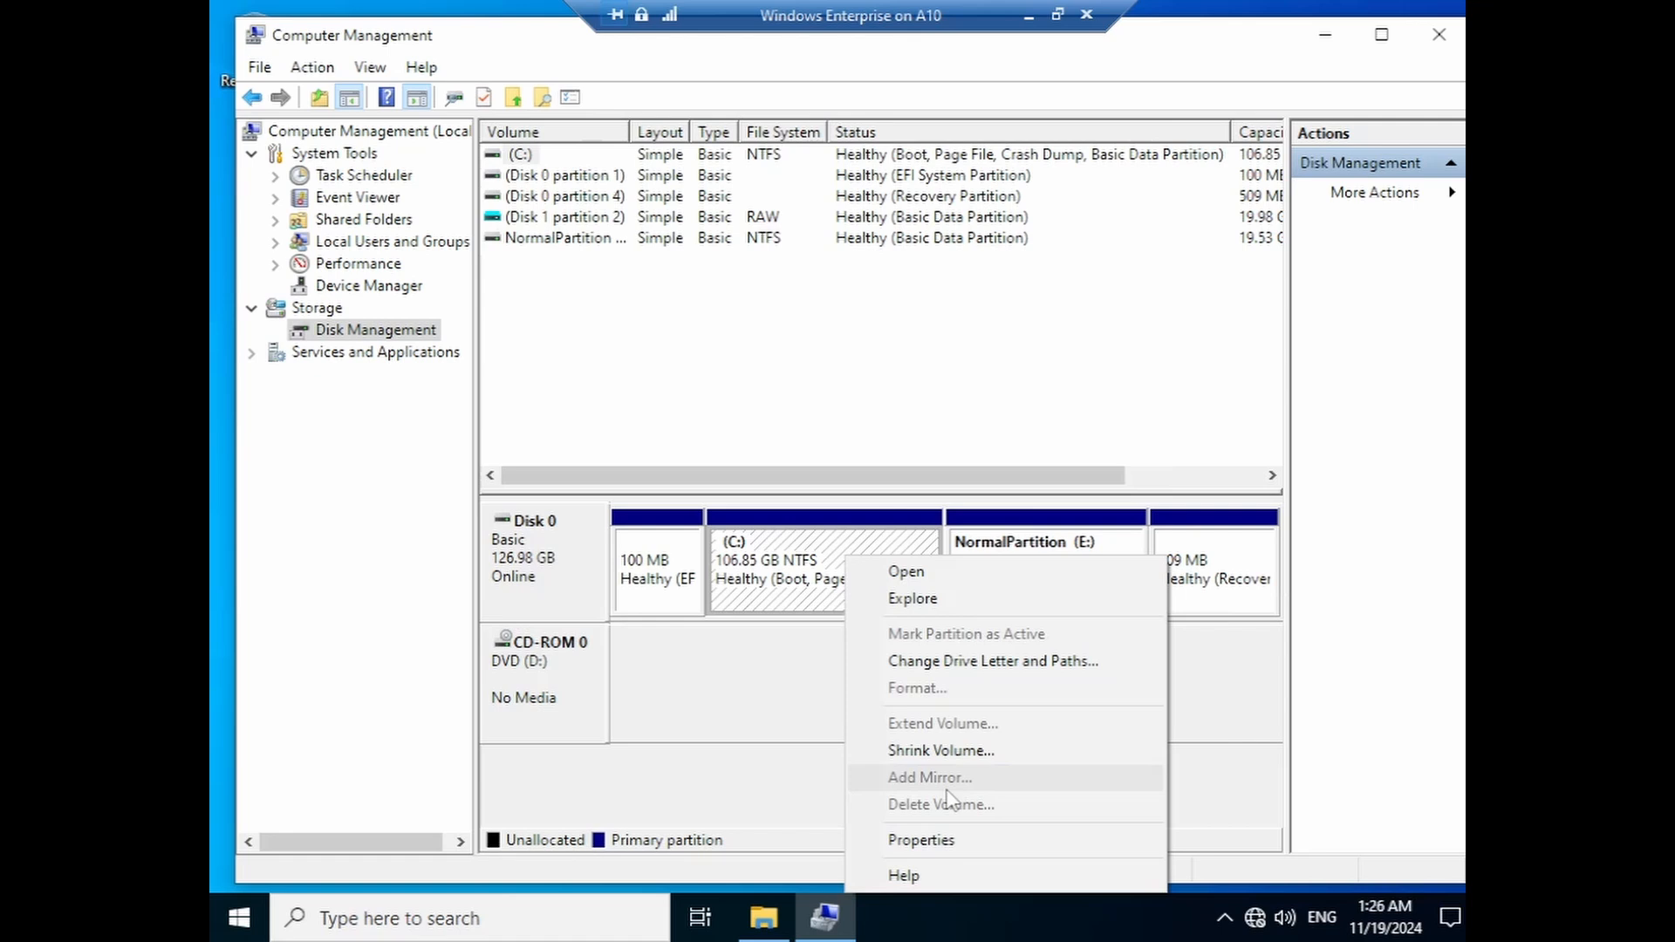
- Shrink C: by 40000 MB, leaving it at 67.79 GB
left_click(953, 749)
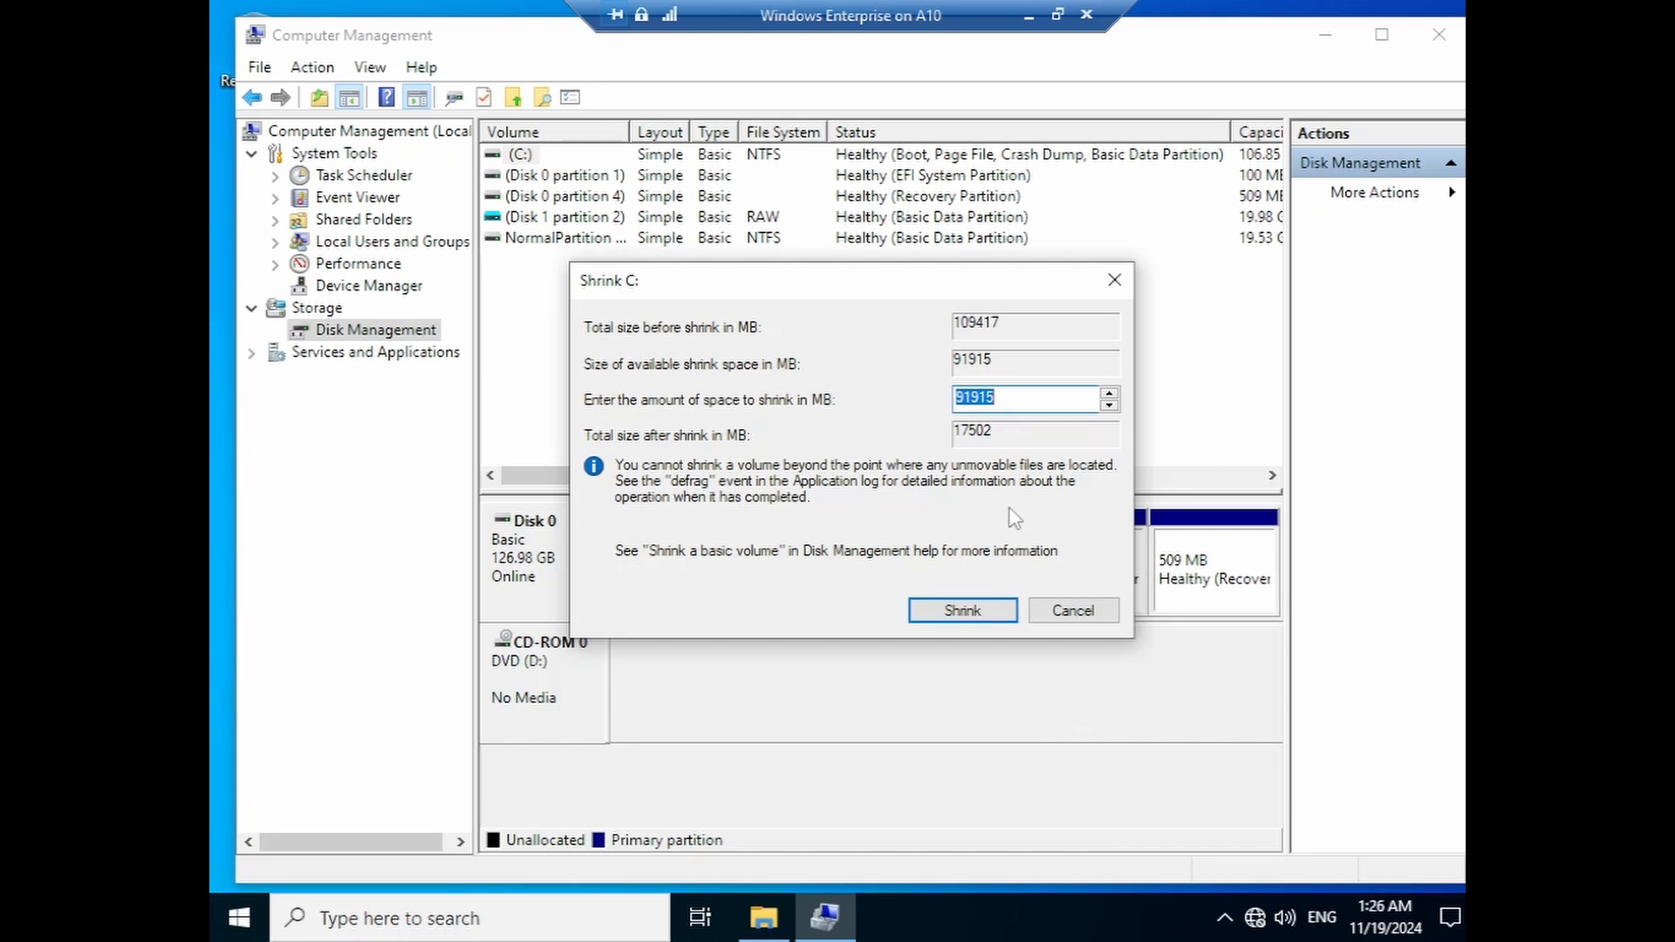
type("40000")
left_click(1012, 615)
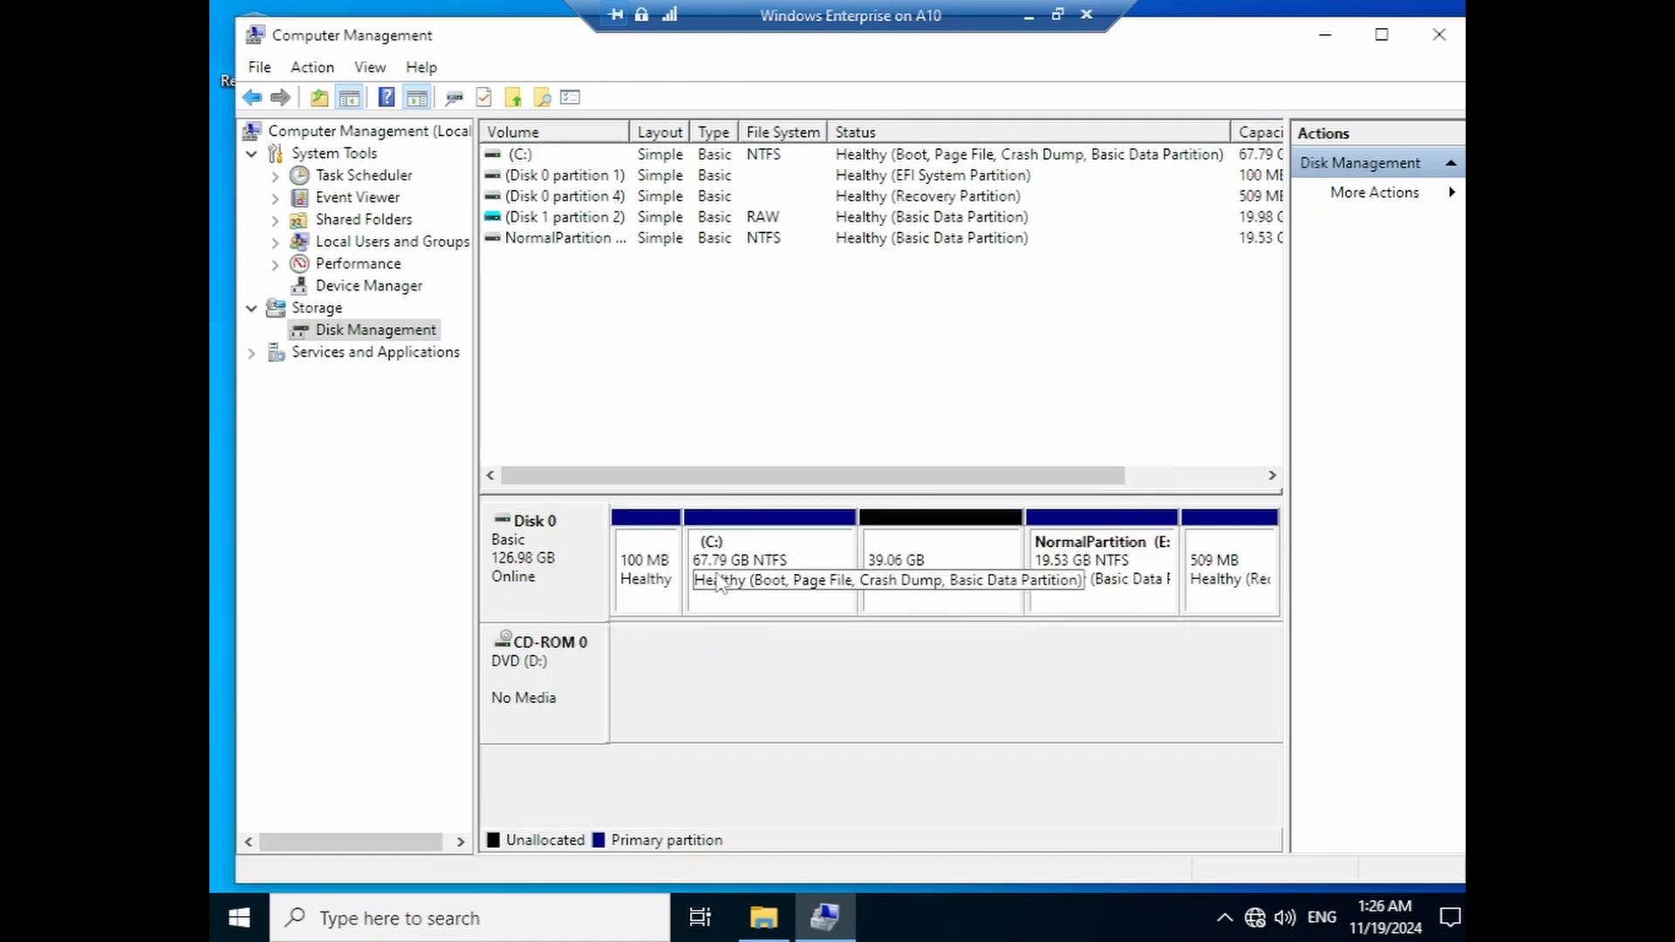
- Create a 39.06 GB NTFS New Volume (F:) in the freed unallocated space
right_click(917, 578)
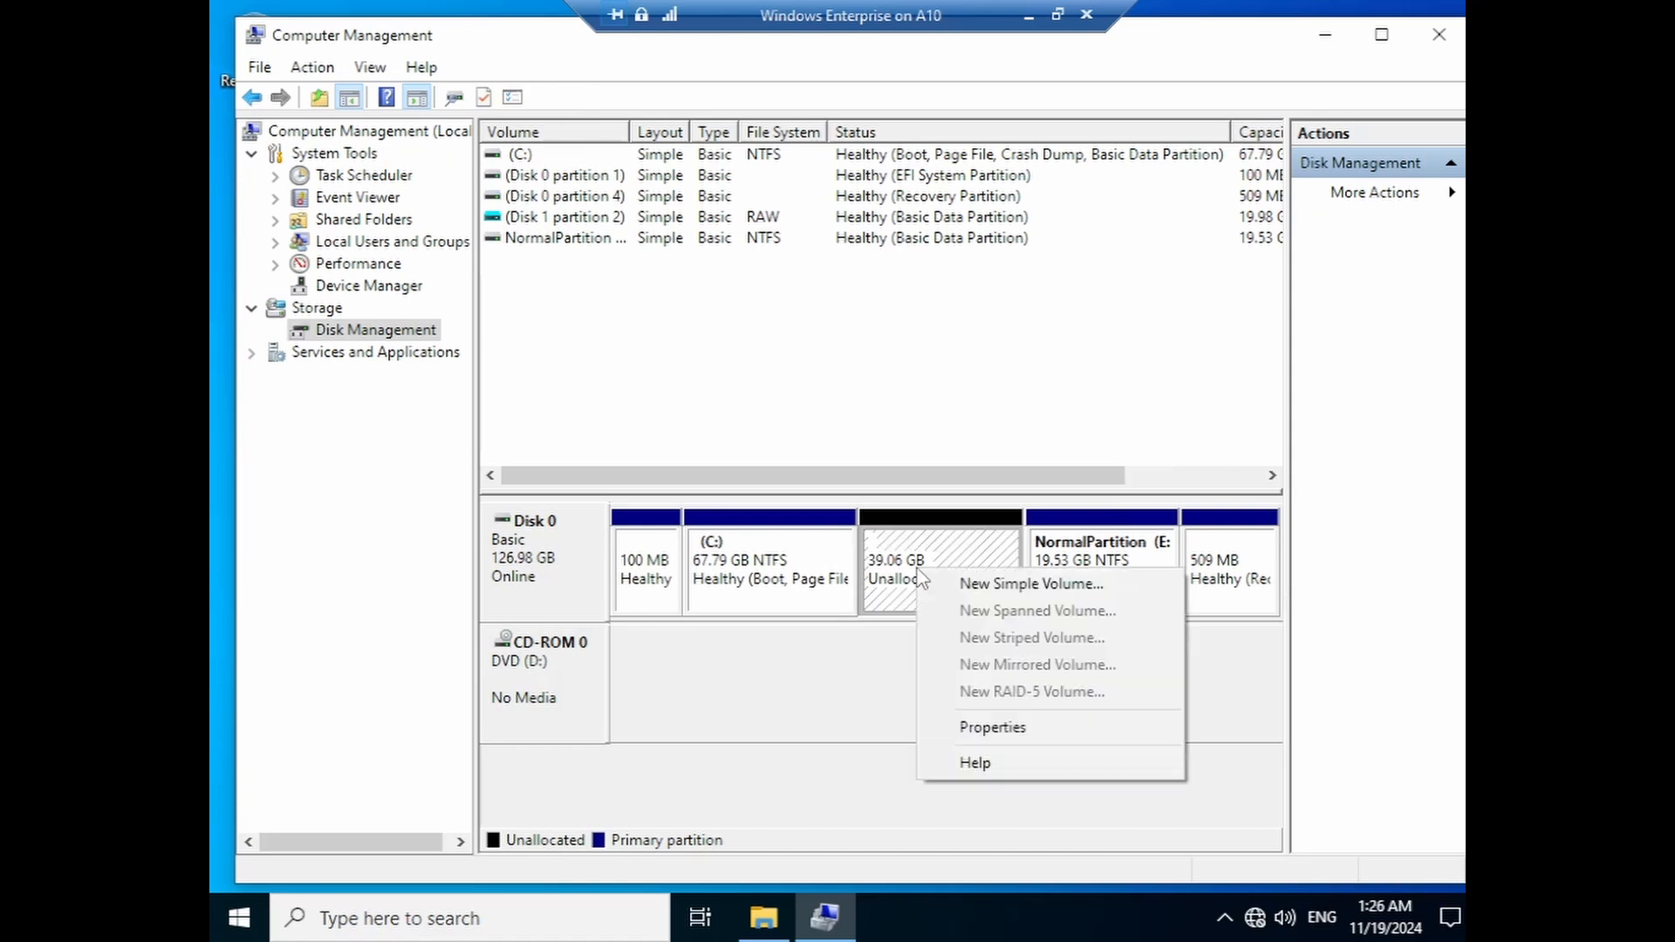
left_click(960, 583)
left_click(960, 589)
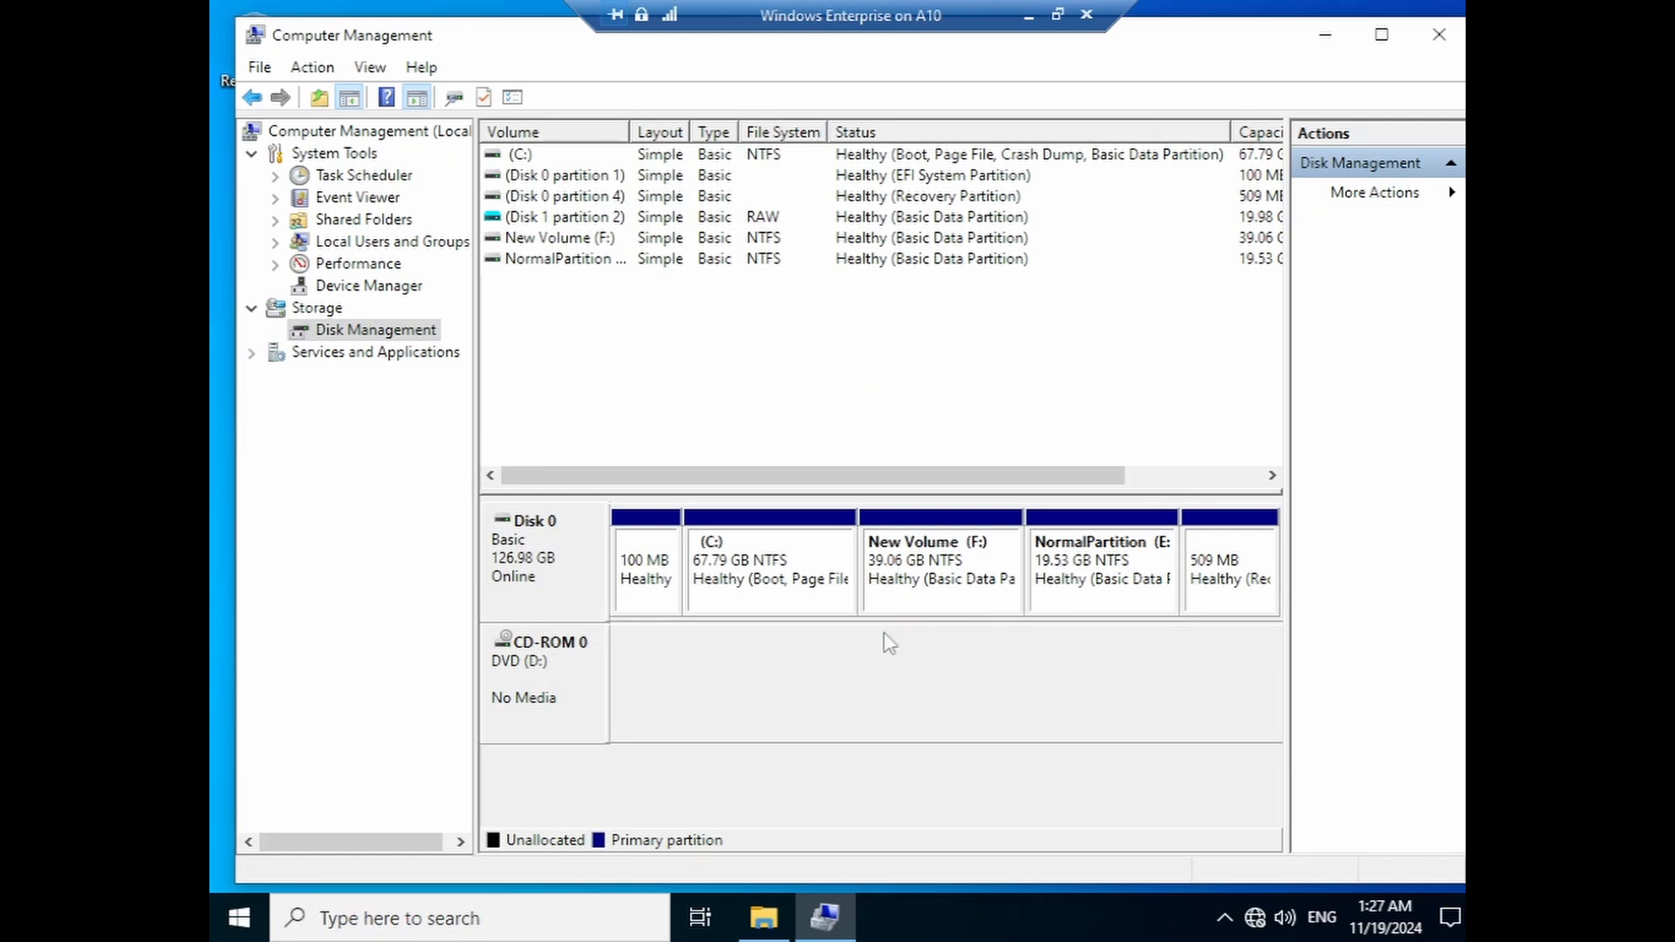
- Start a new virtual hard disk saved at F:\Windows10.vhdx
left_click(313, 67)
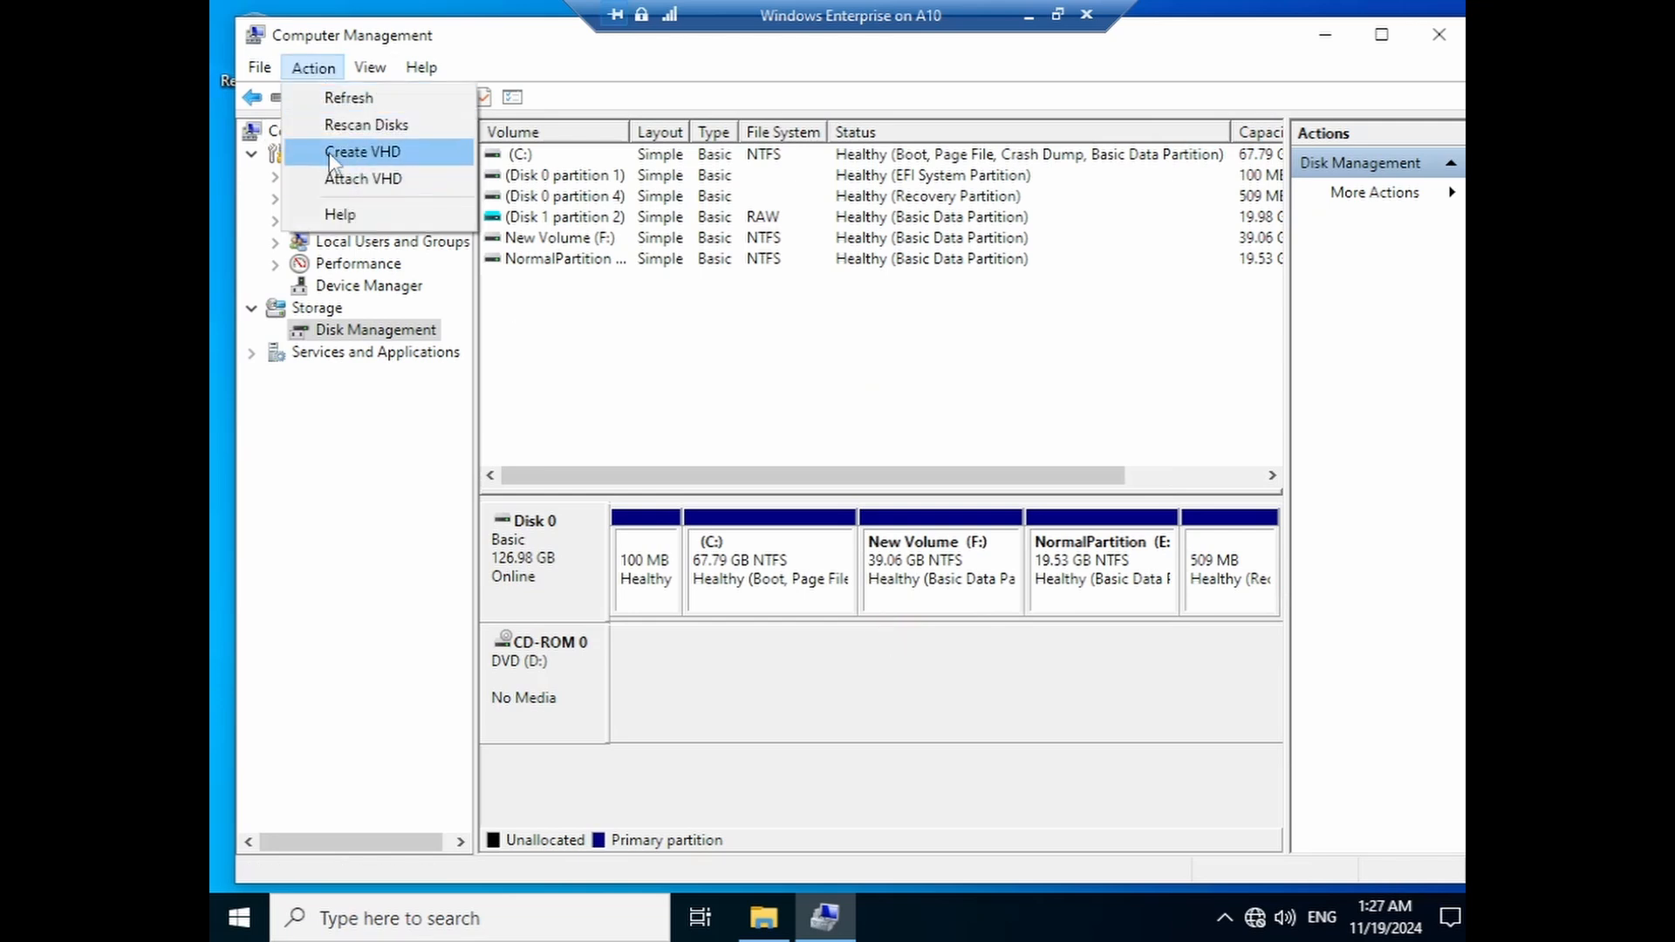
left_click(328, 151)
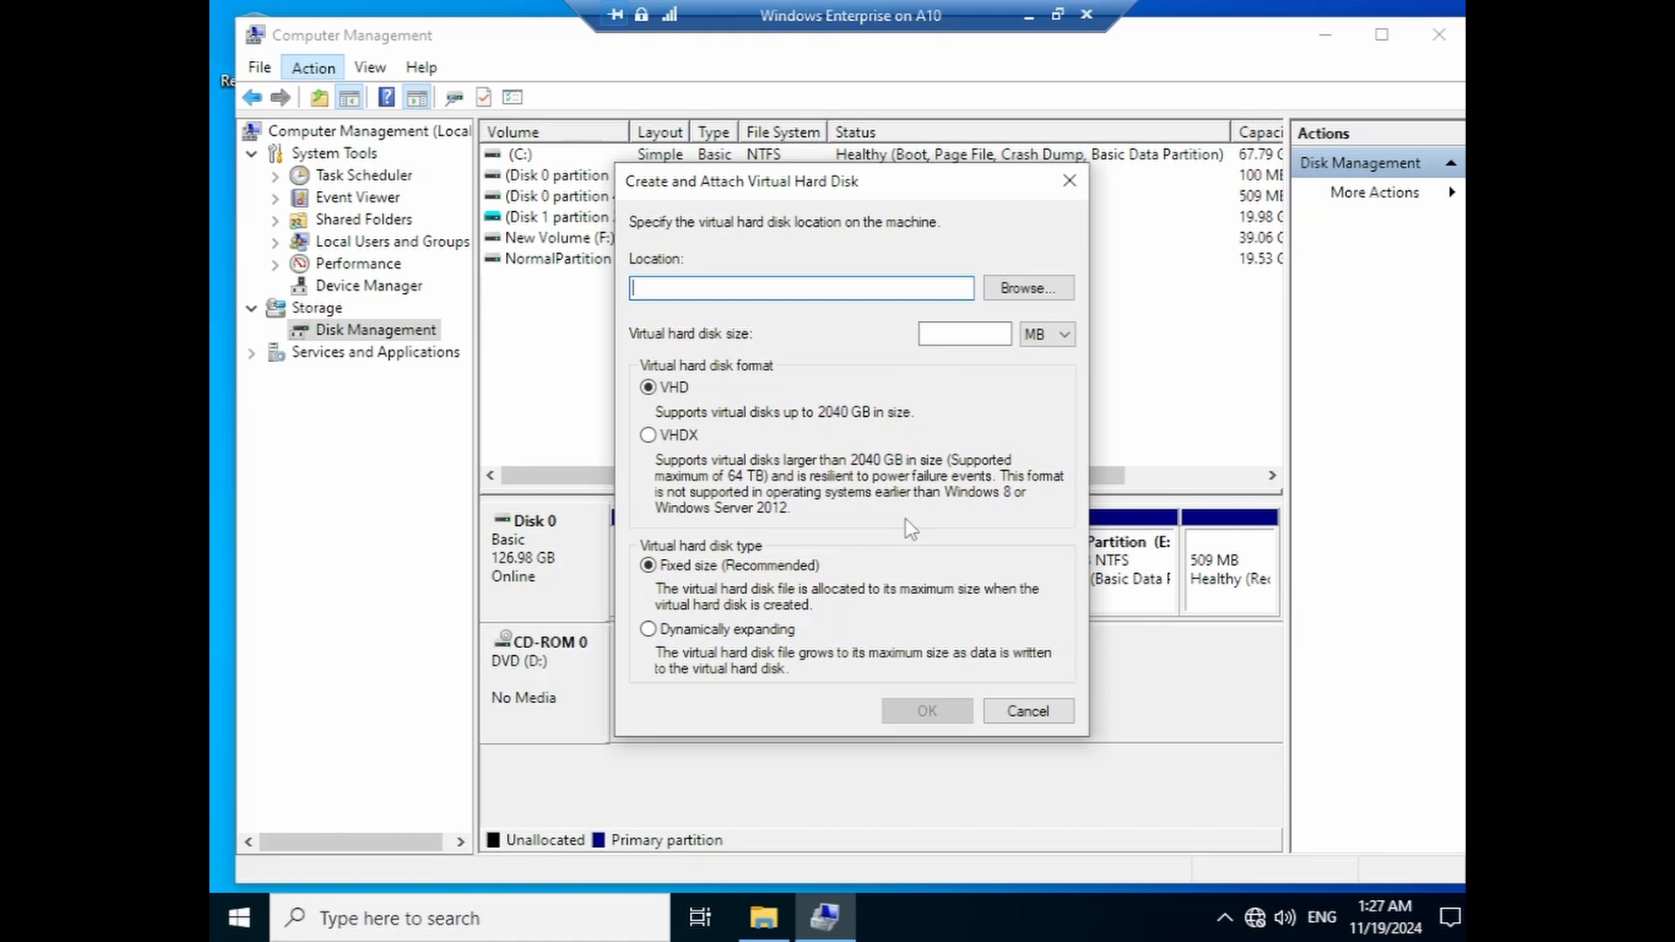
left_click(1027, 288)
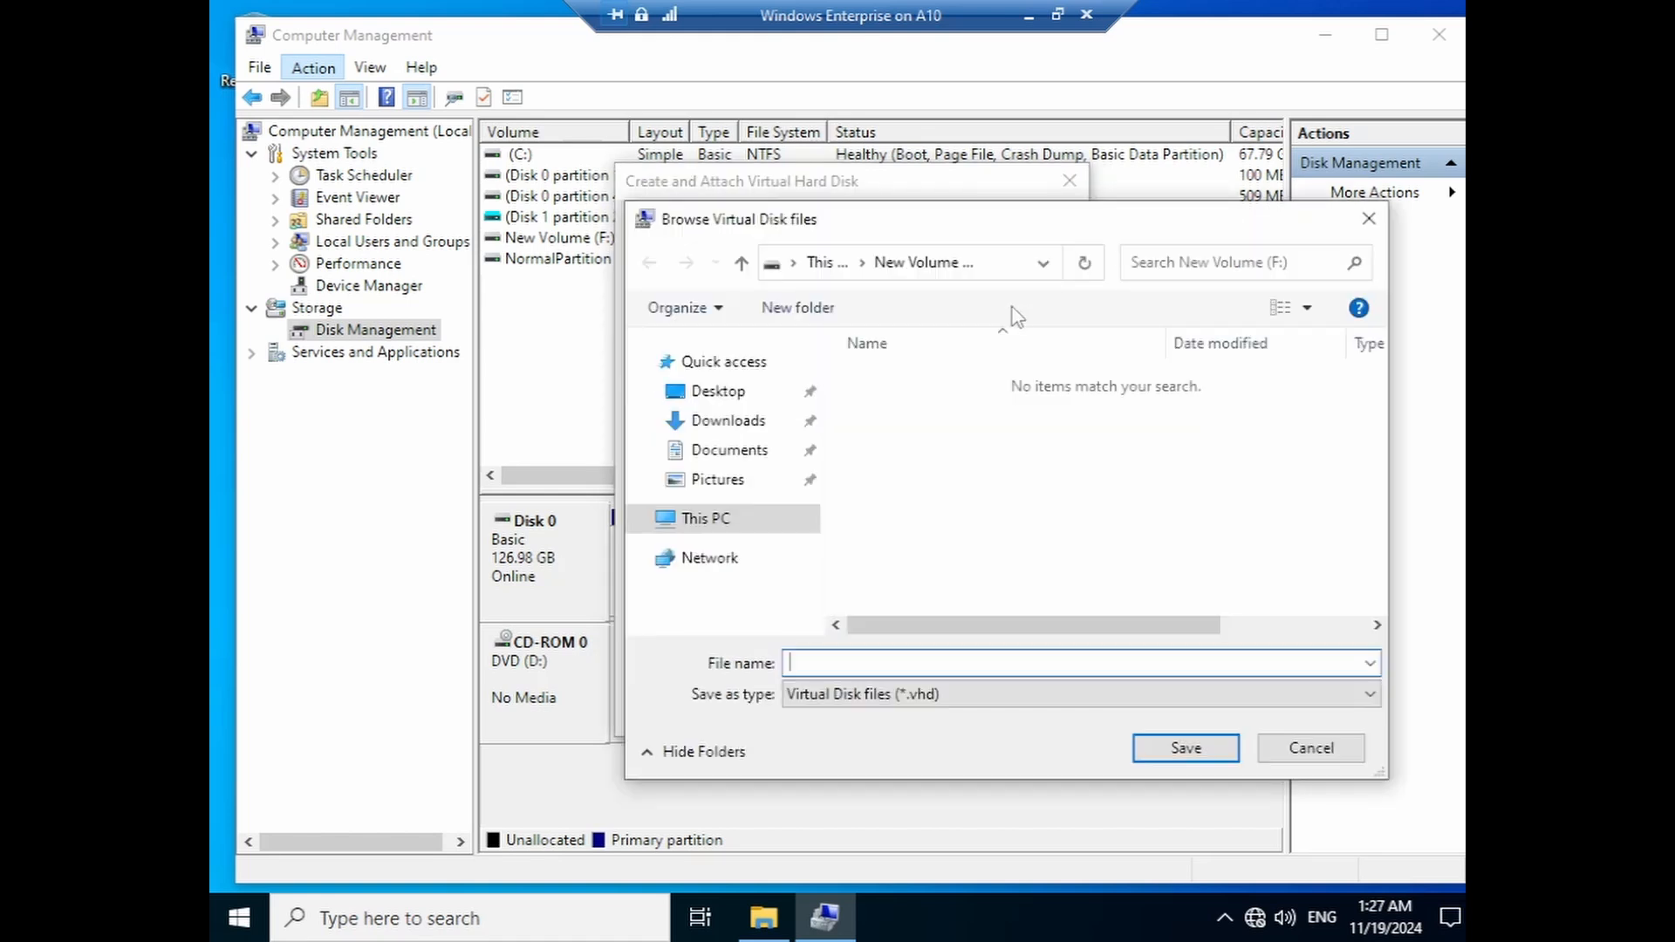
left_click(751, 521)
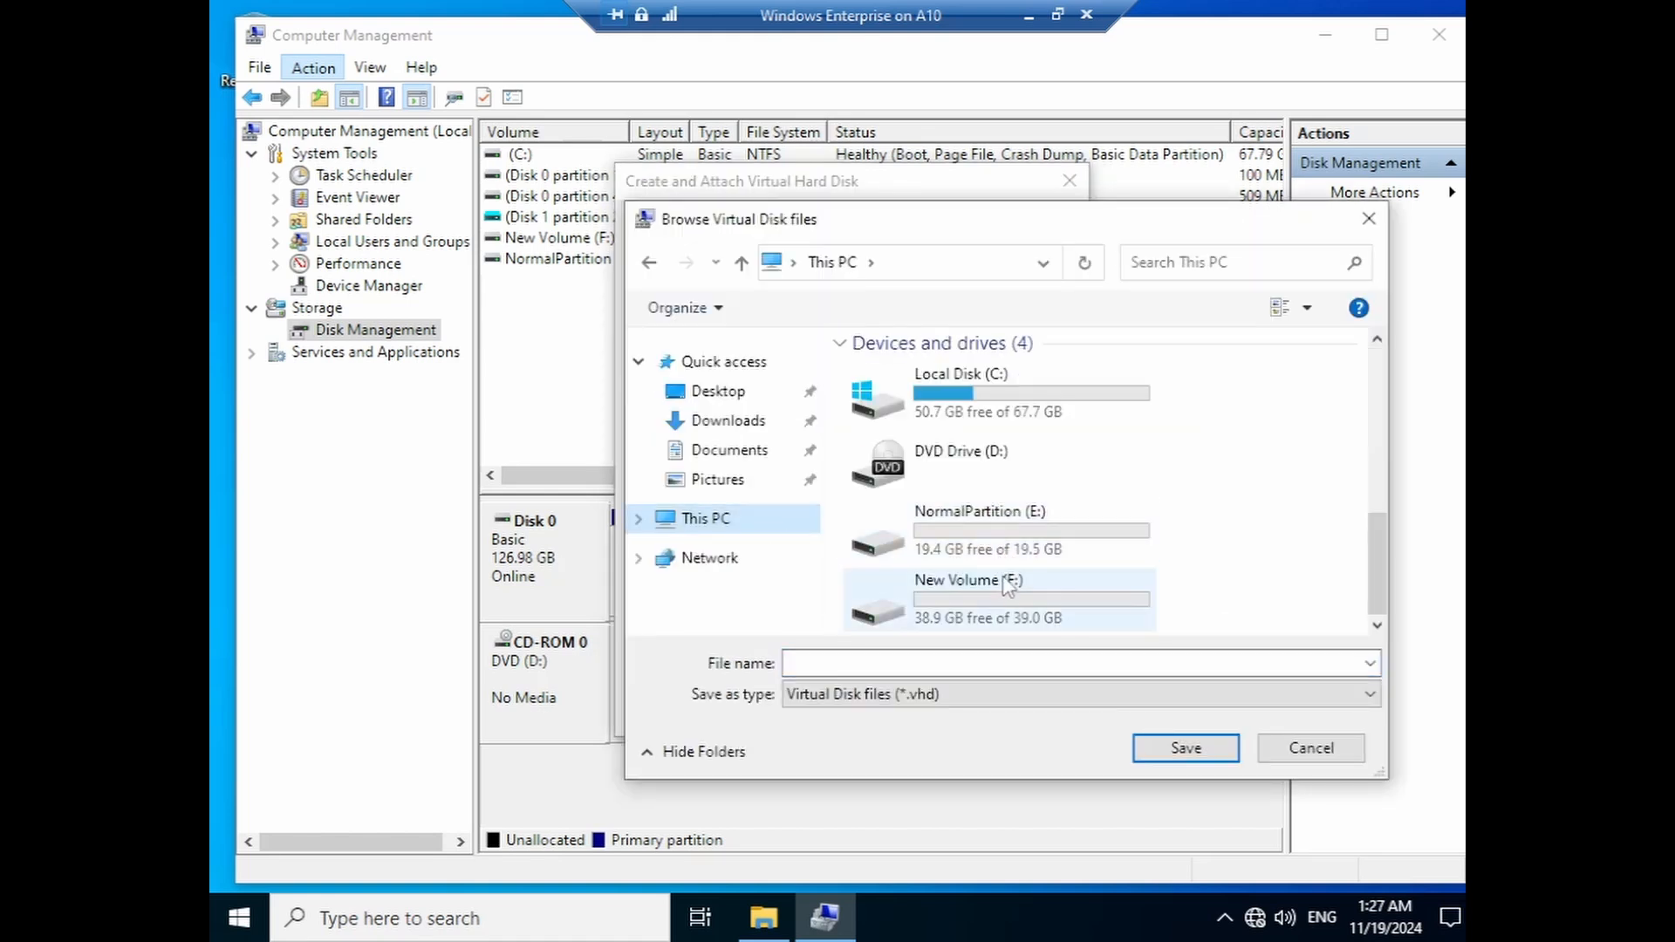
left_click_drag(1087, 232, 1156, 267)
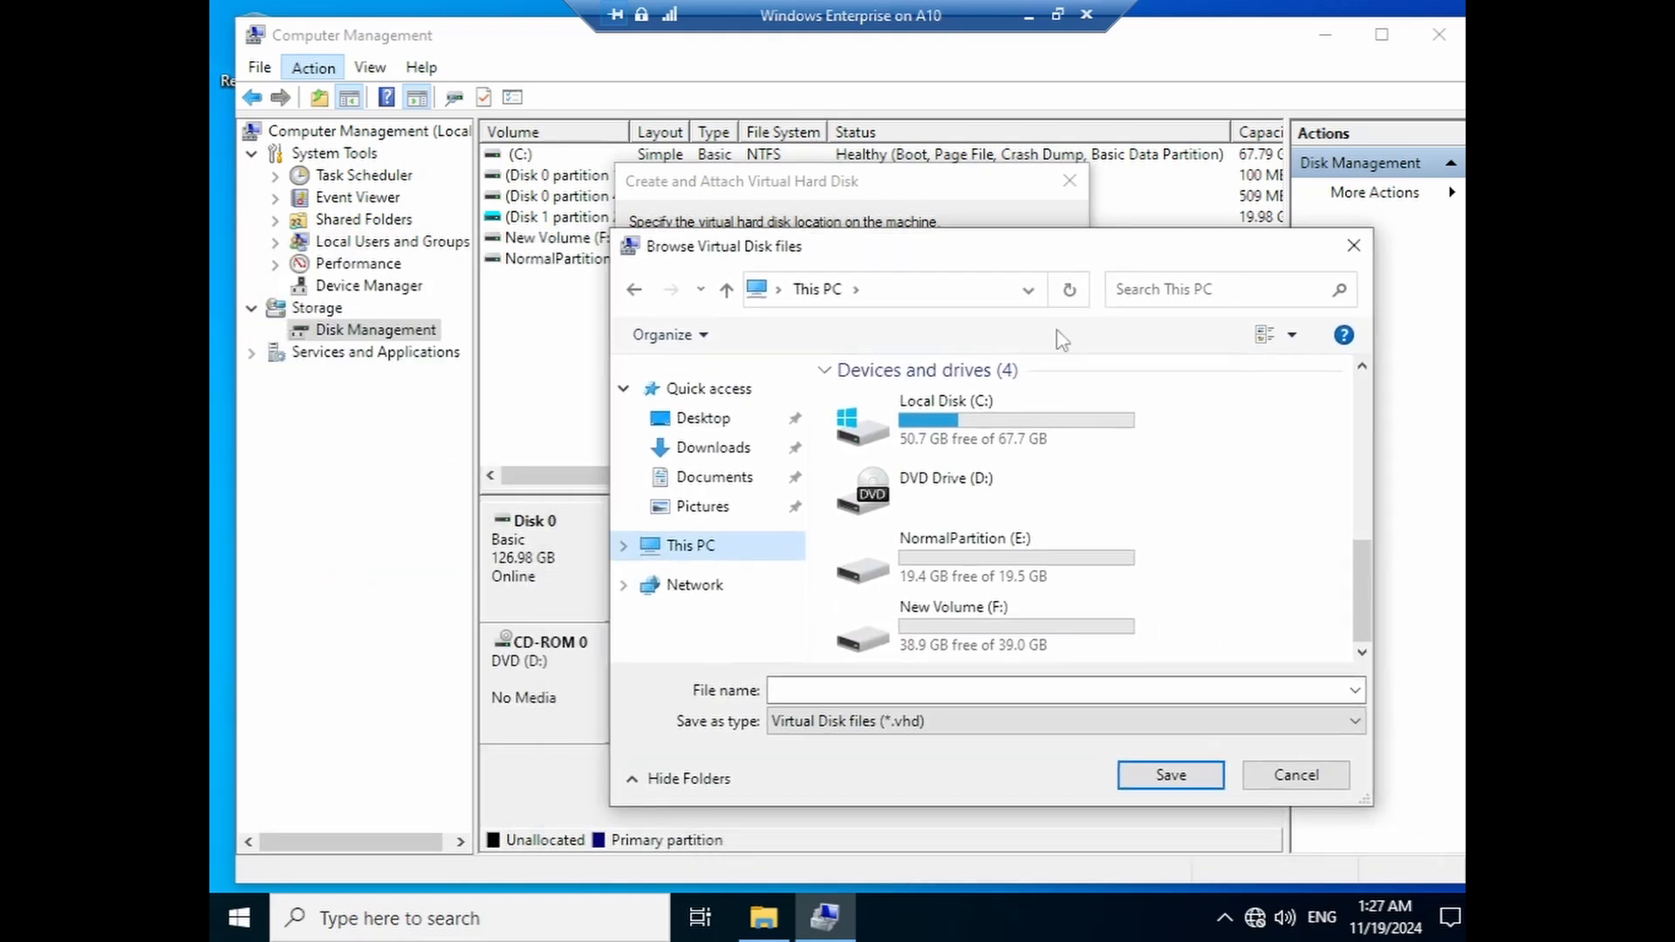
double_click(998, 628)
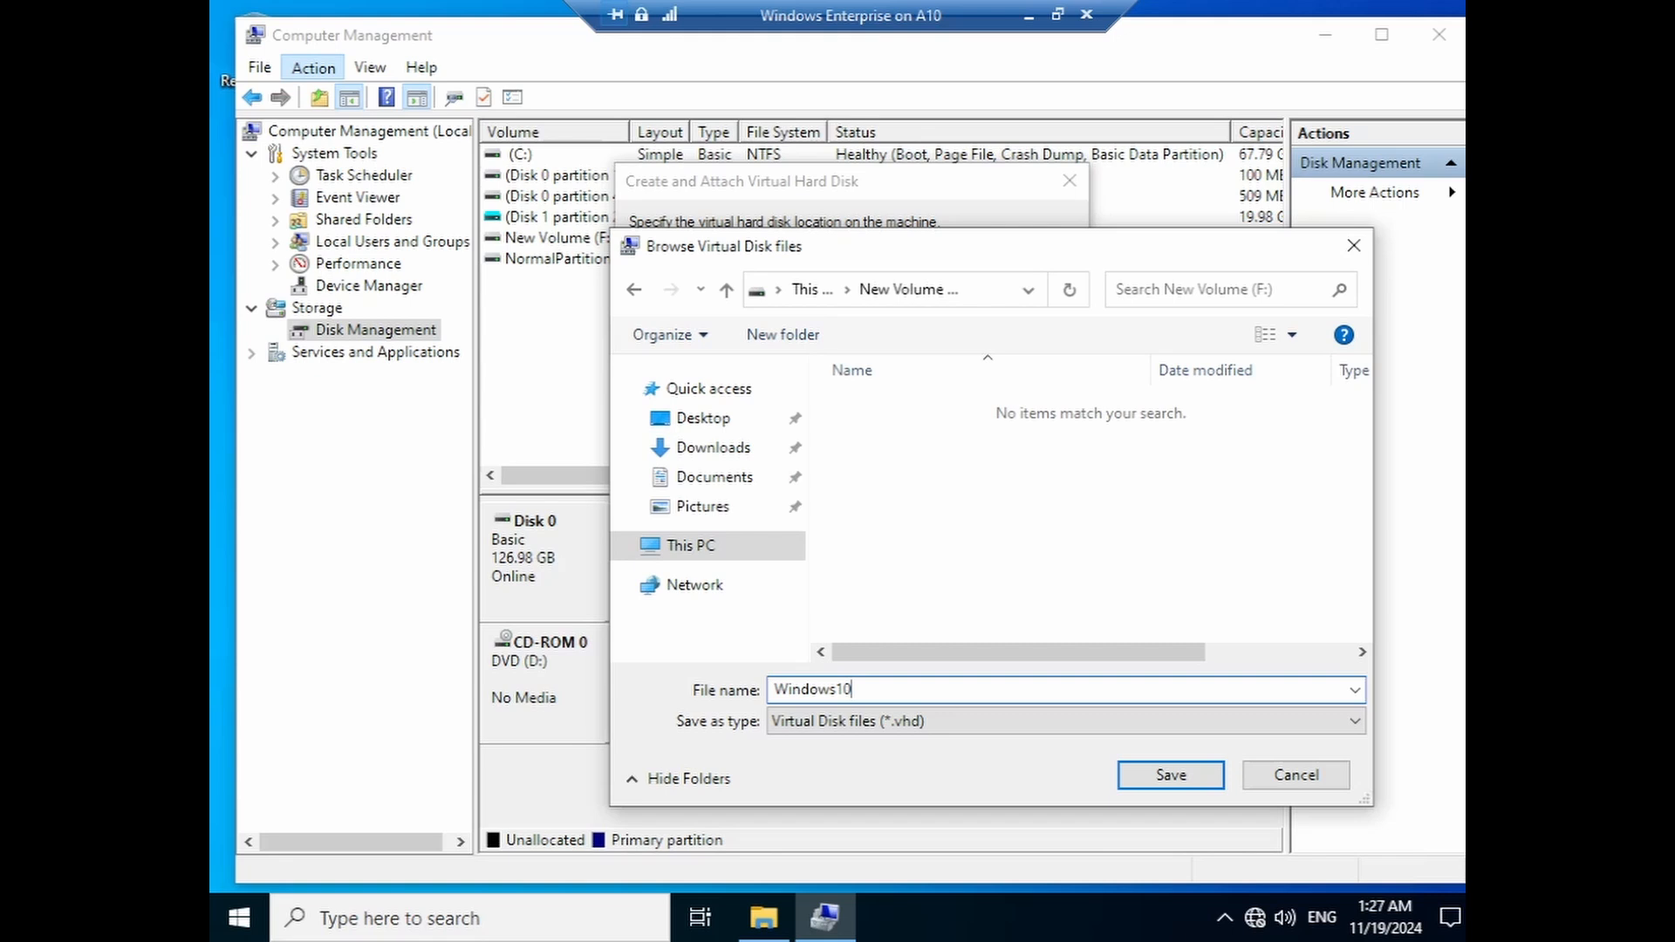
left_click(1128, 779)
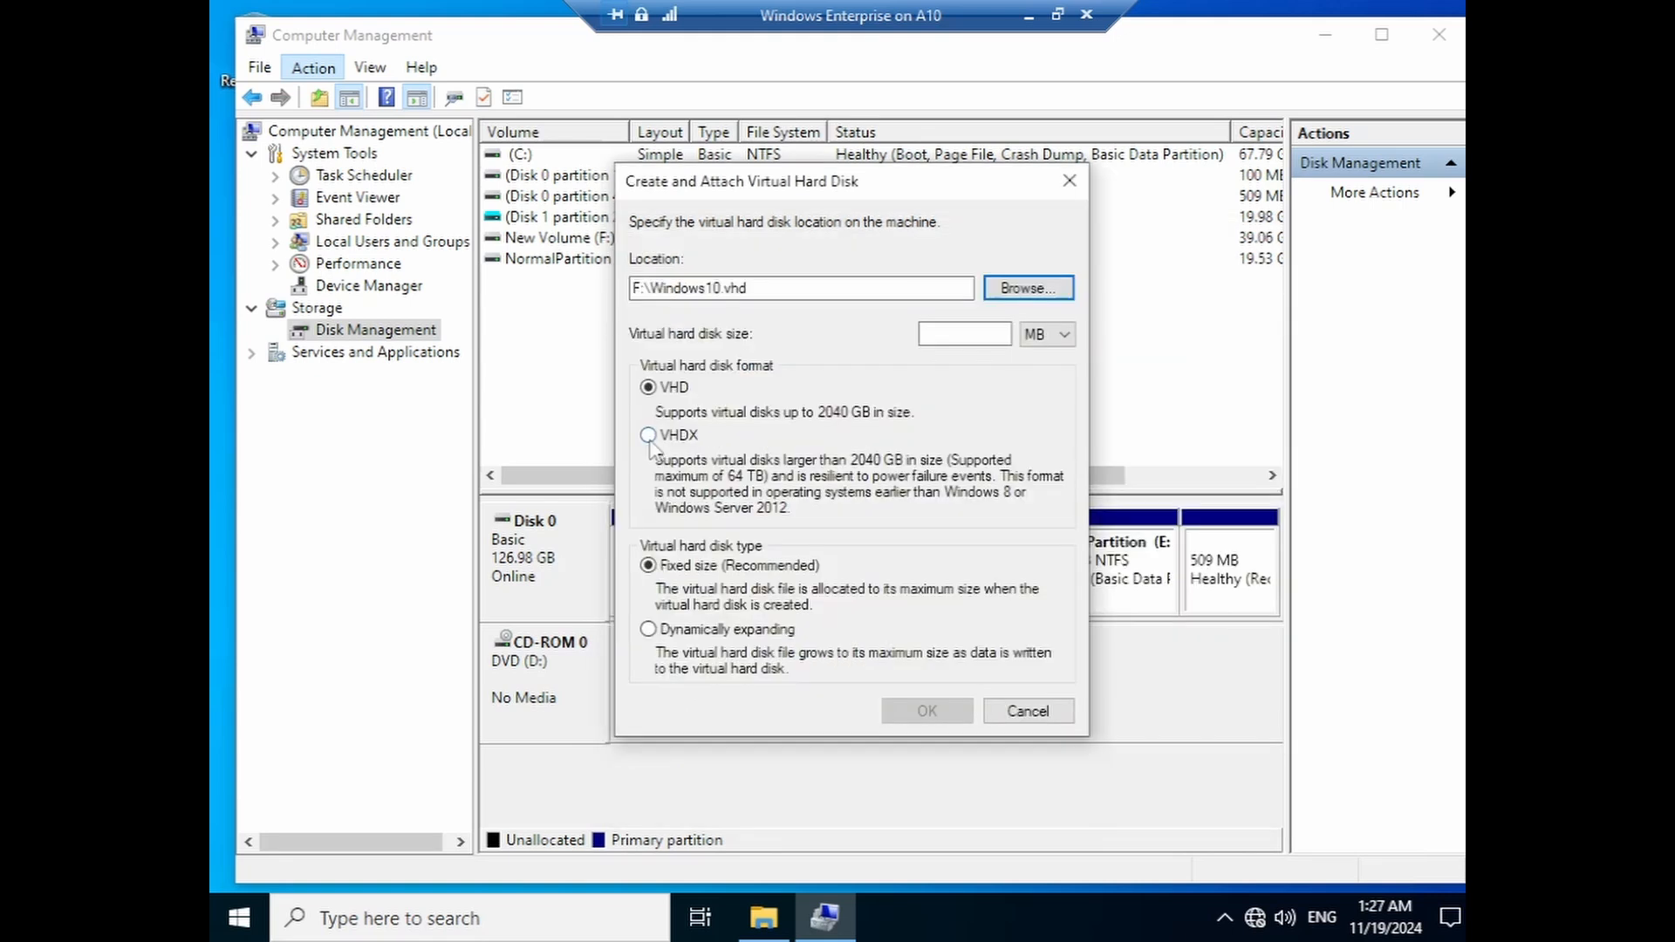
- Make it a 20 GB VHDX, then create and attach it
left_click(648, 435)
left_click(1038, 335)
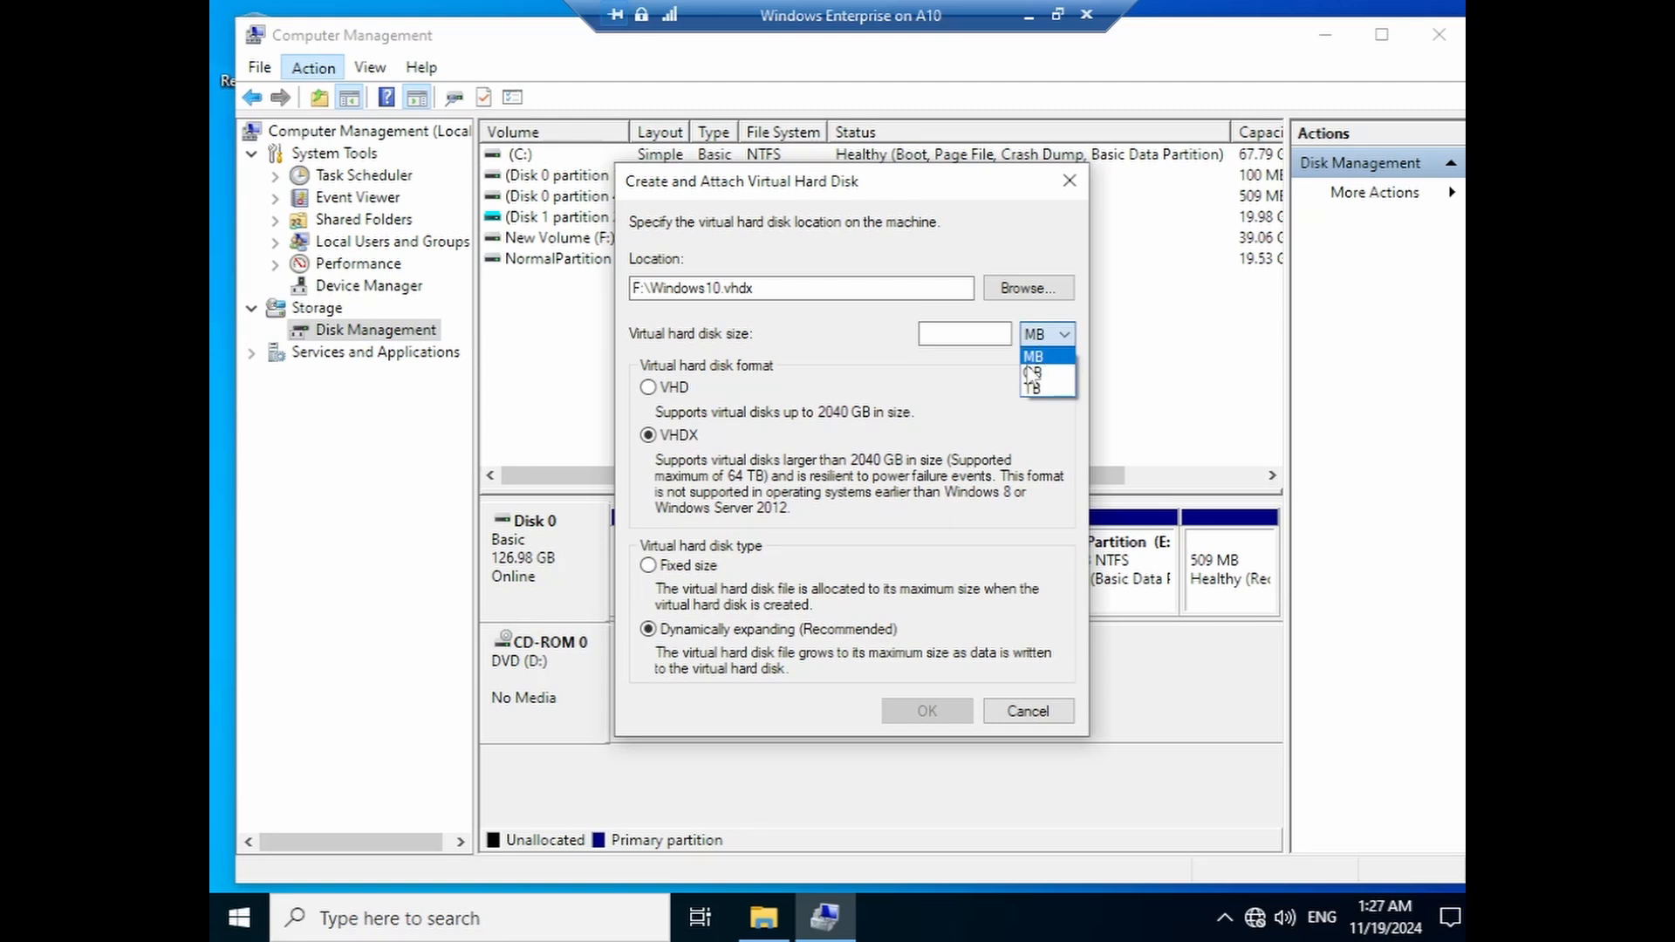
left_click(1032, 372)
left_click(964, 336)
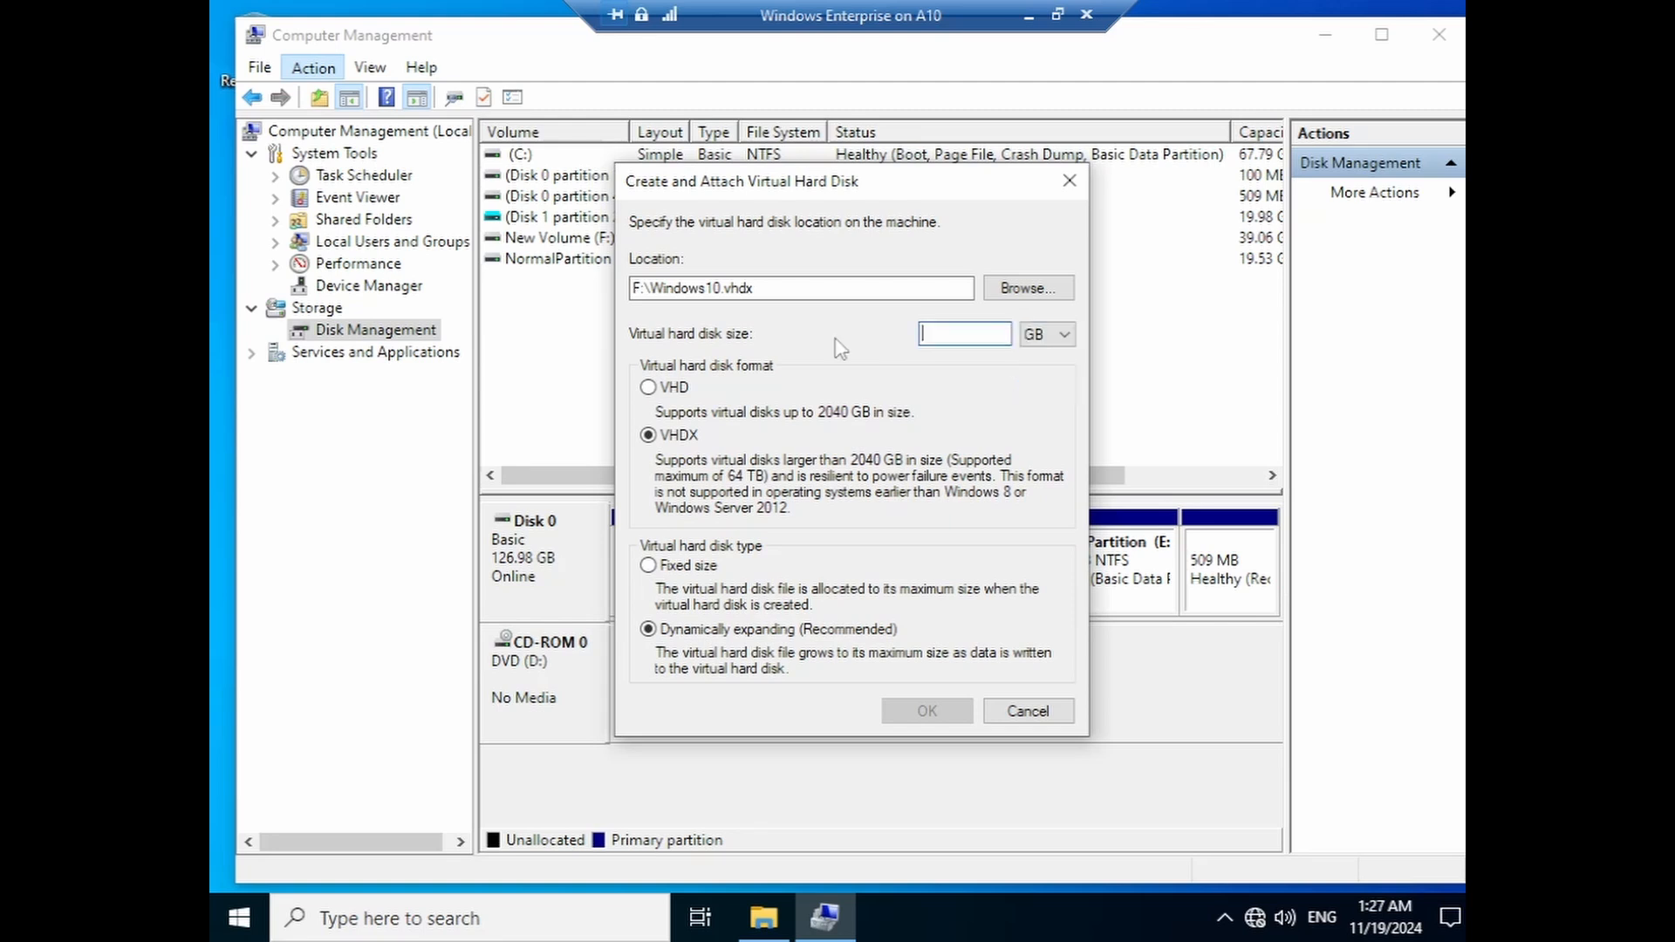
type("20")
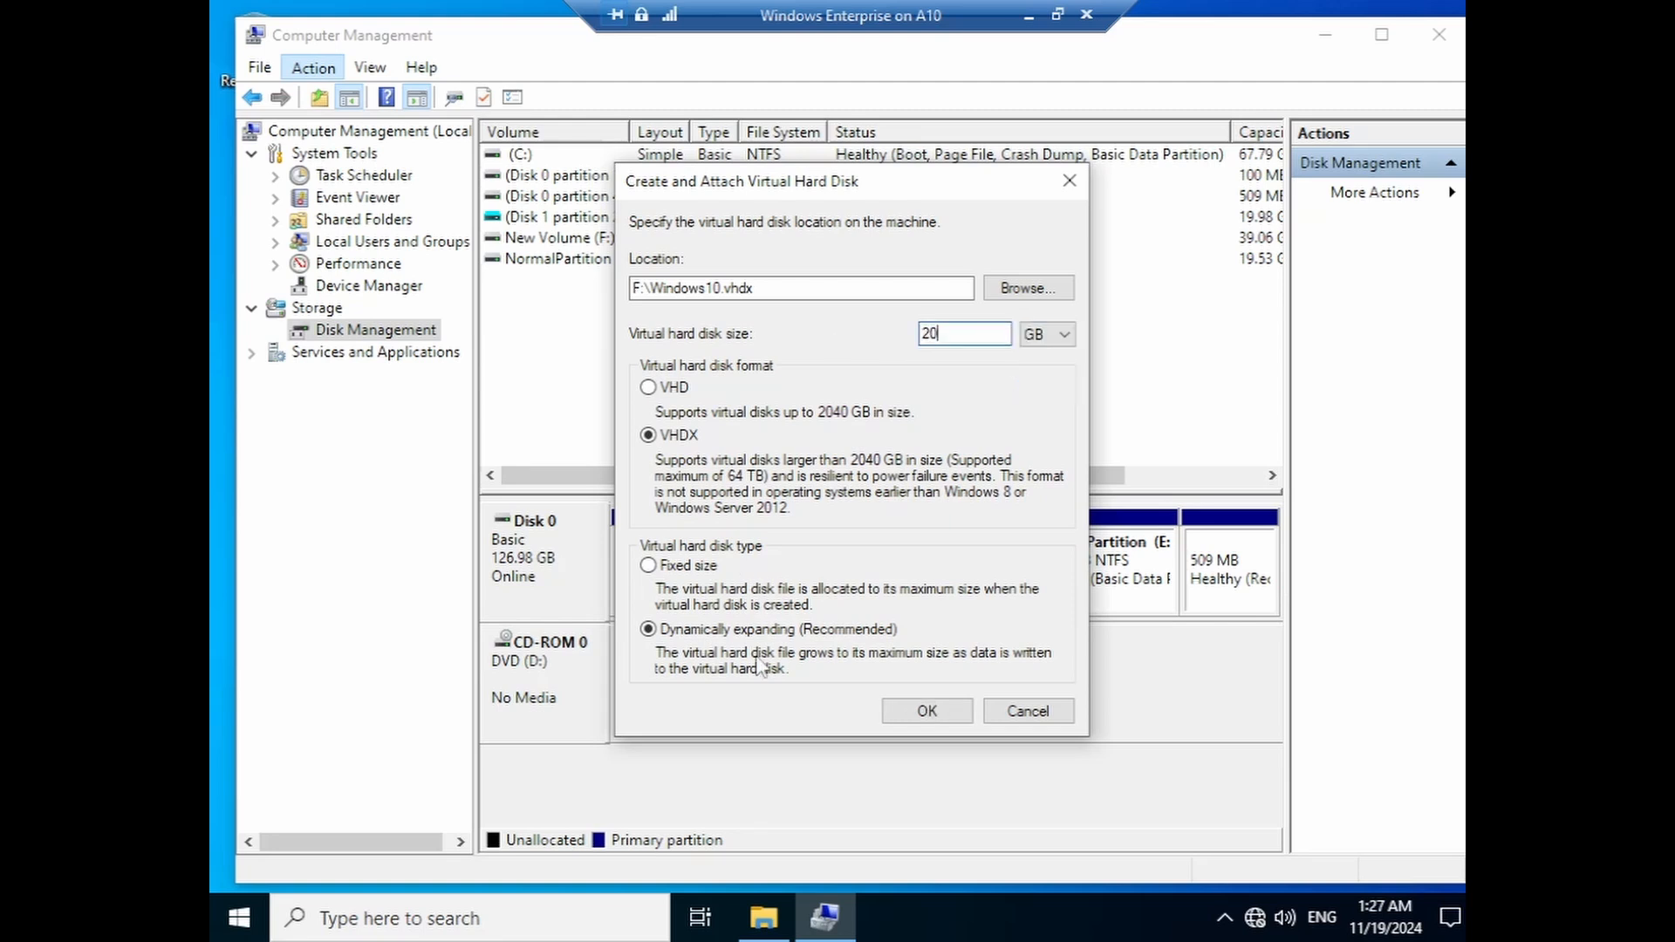
left_click(908, 711)
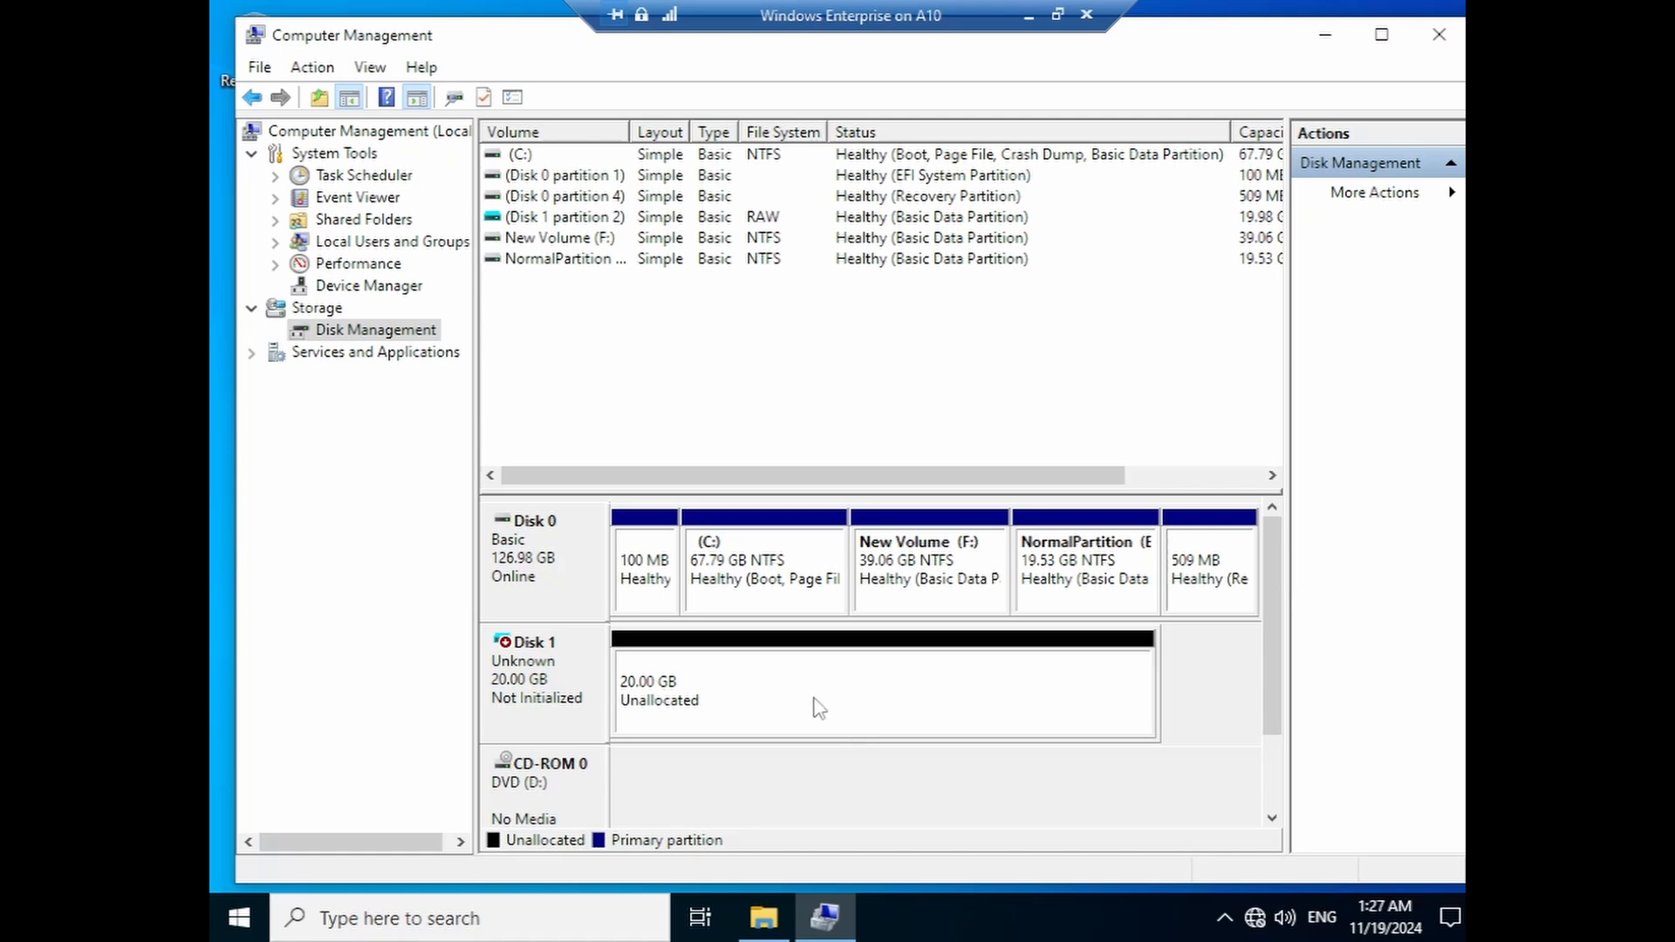
- Detach the 20 GB virtual disk shown as Disk 1
right_click(730, 698)
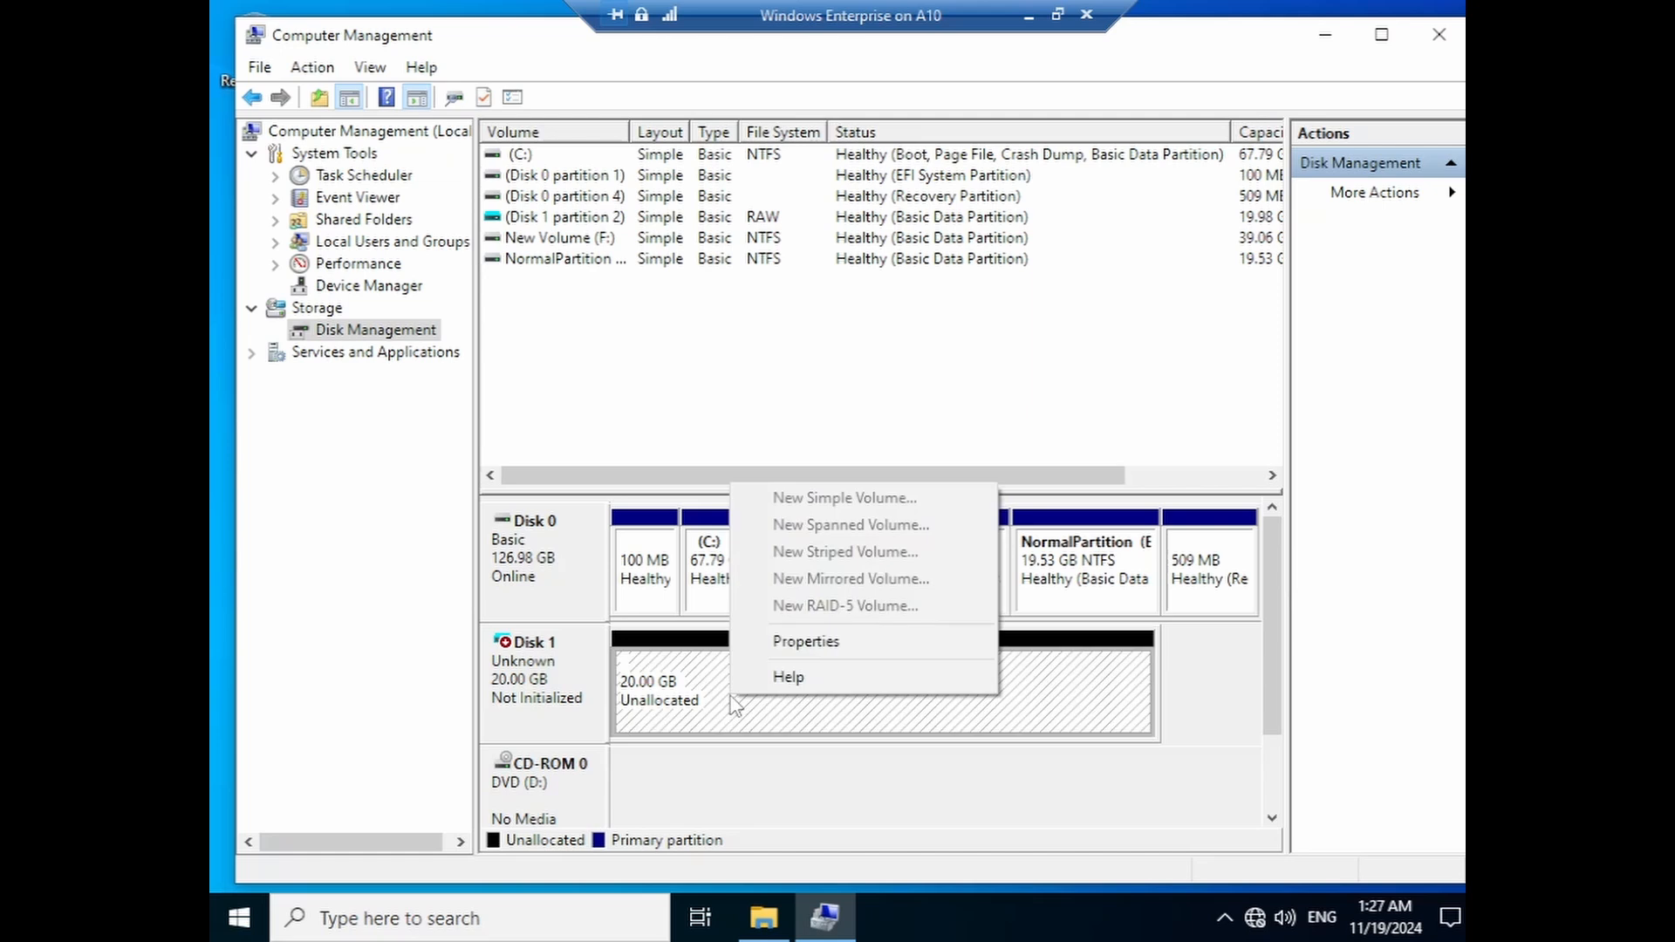
right_click(543, 678)
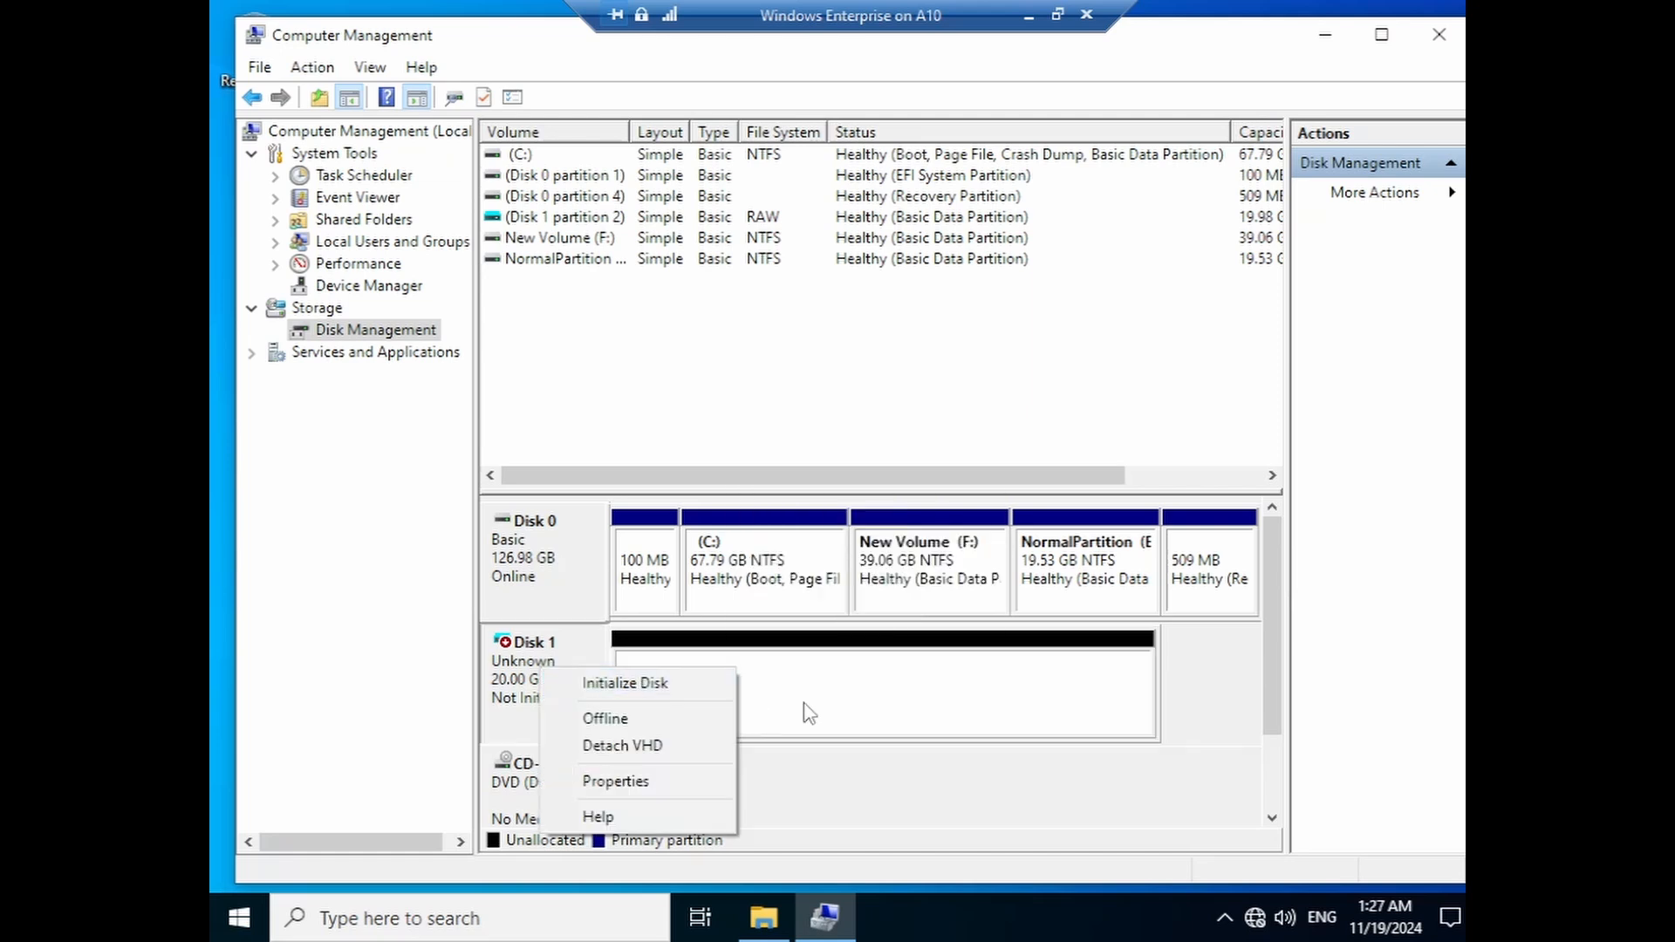
left_click(622, 746)
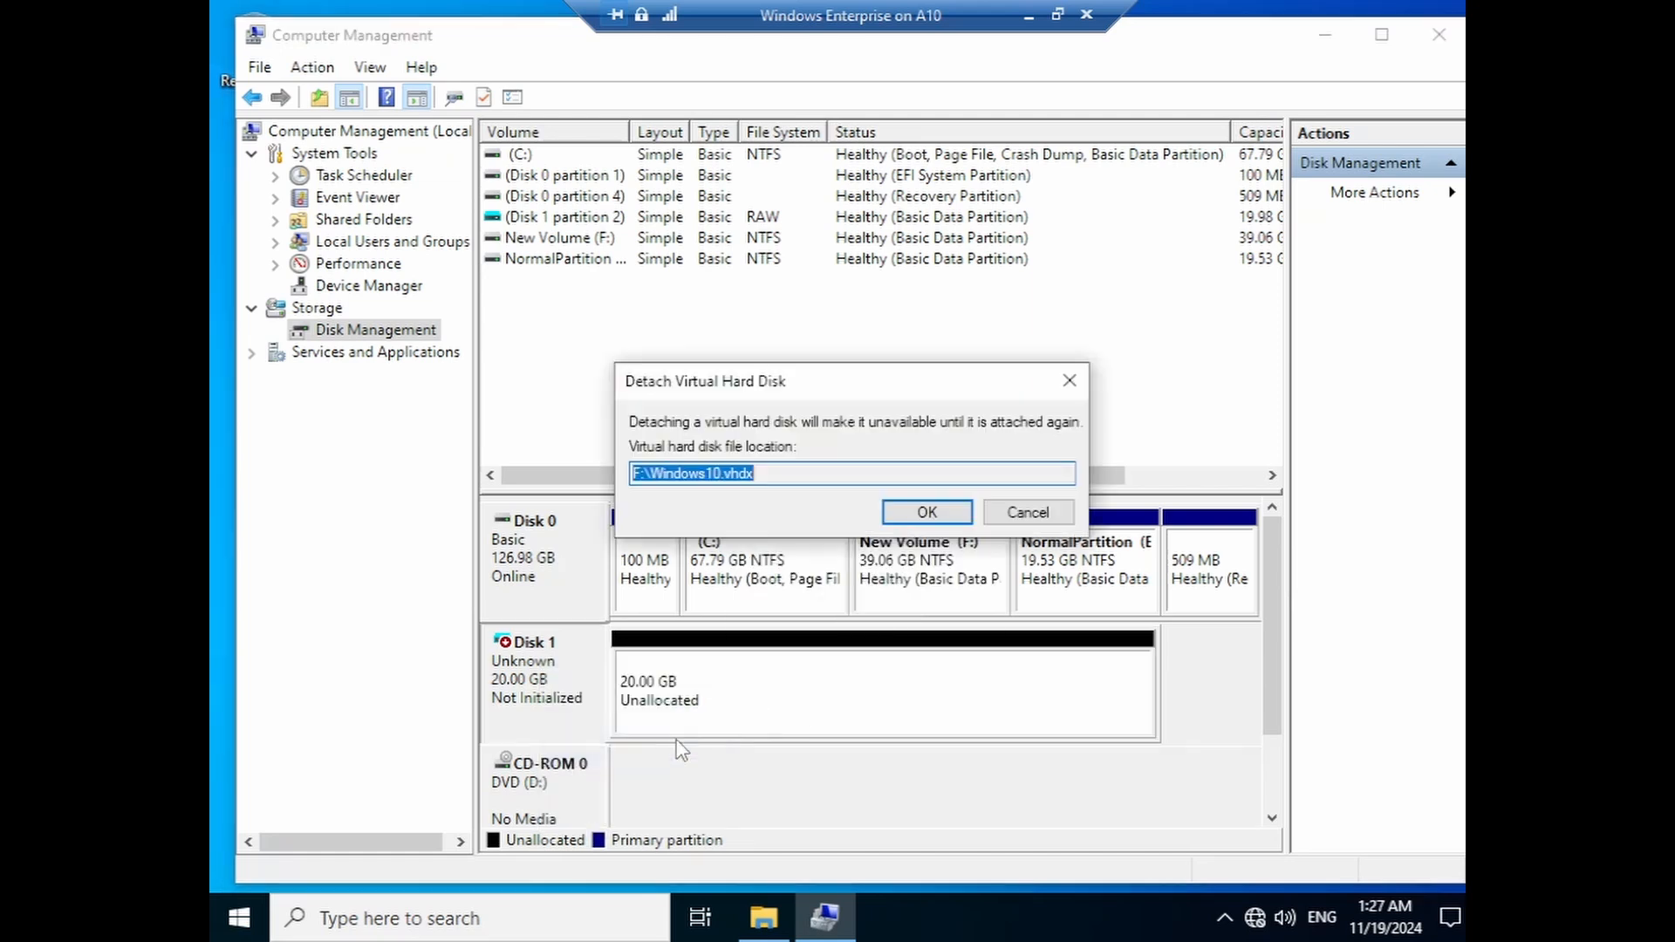
left_click(918, 512)
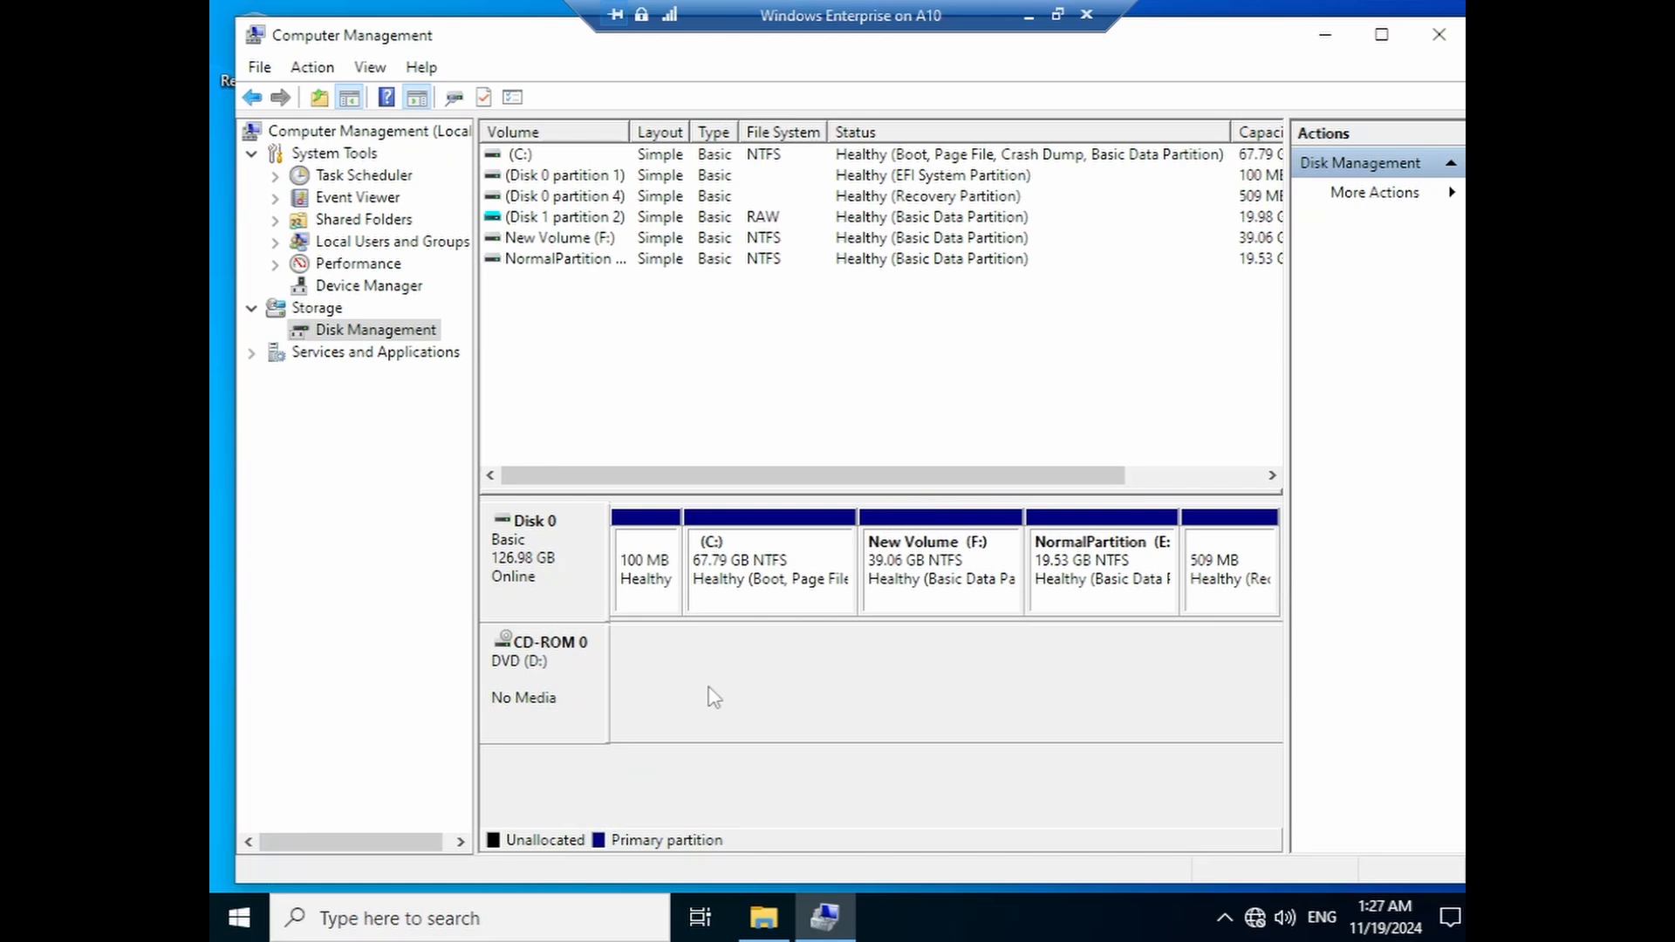
- Start another virtual hard disk at the existing F:\Windows10.vhdx location
left_click(314, 70)
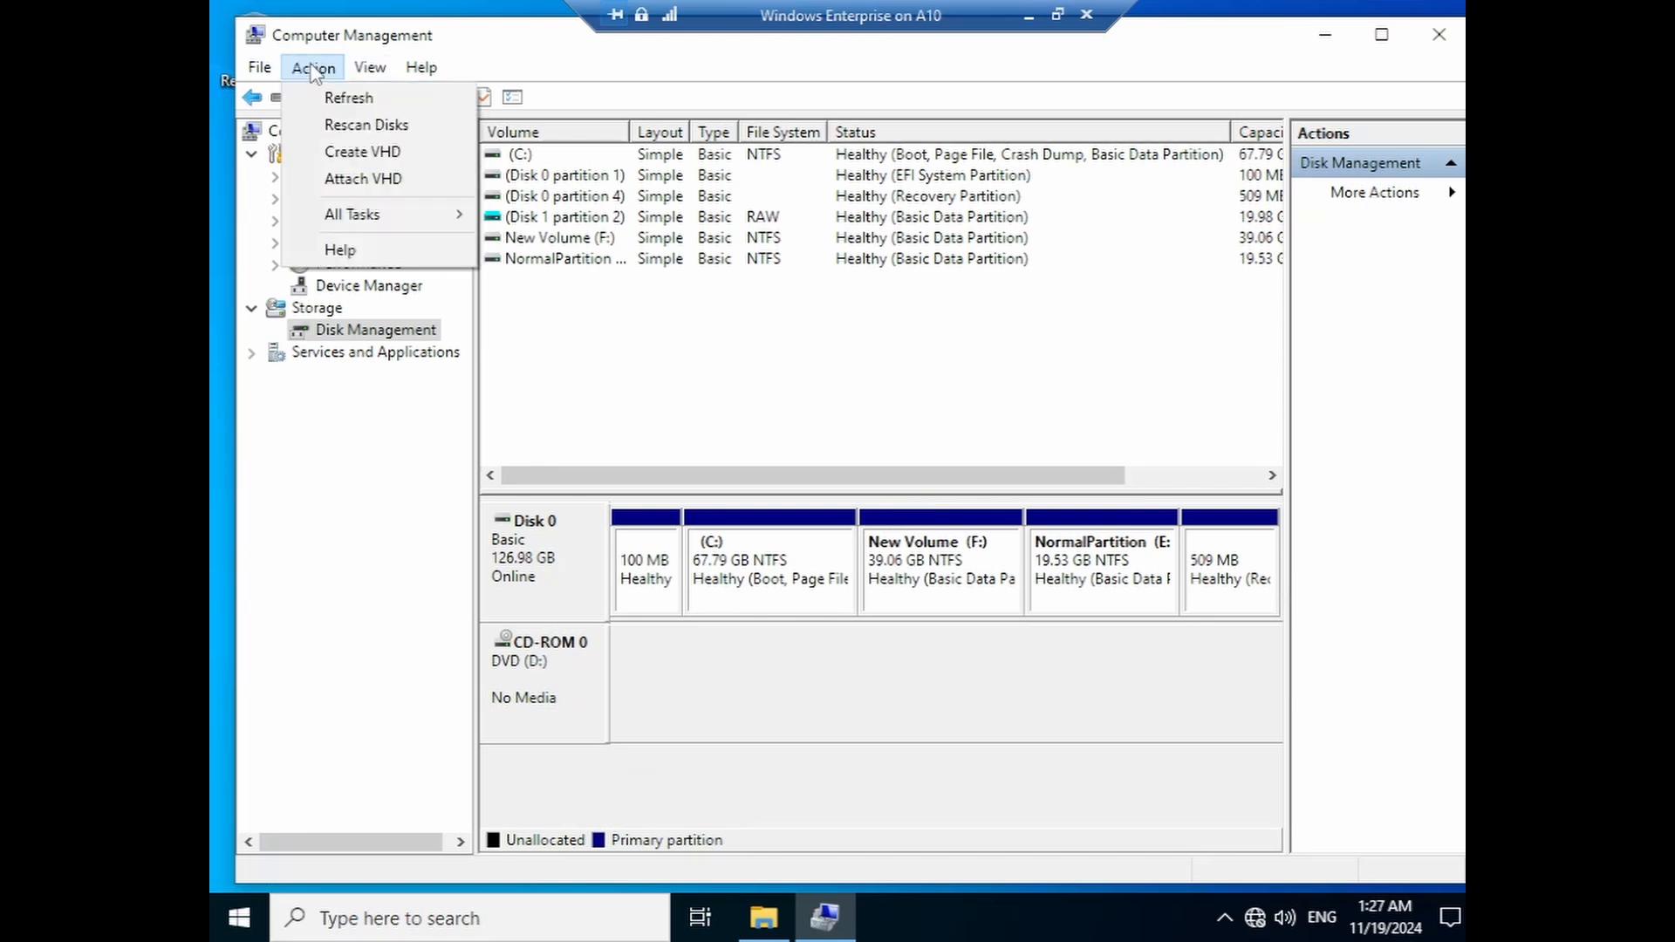
left_click(317, 155)
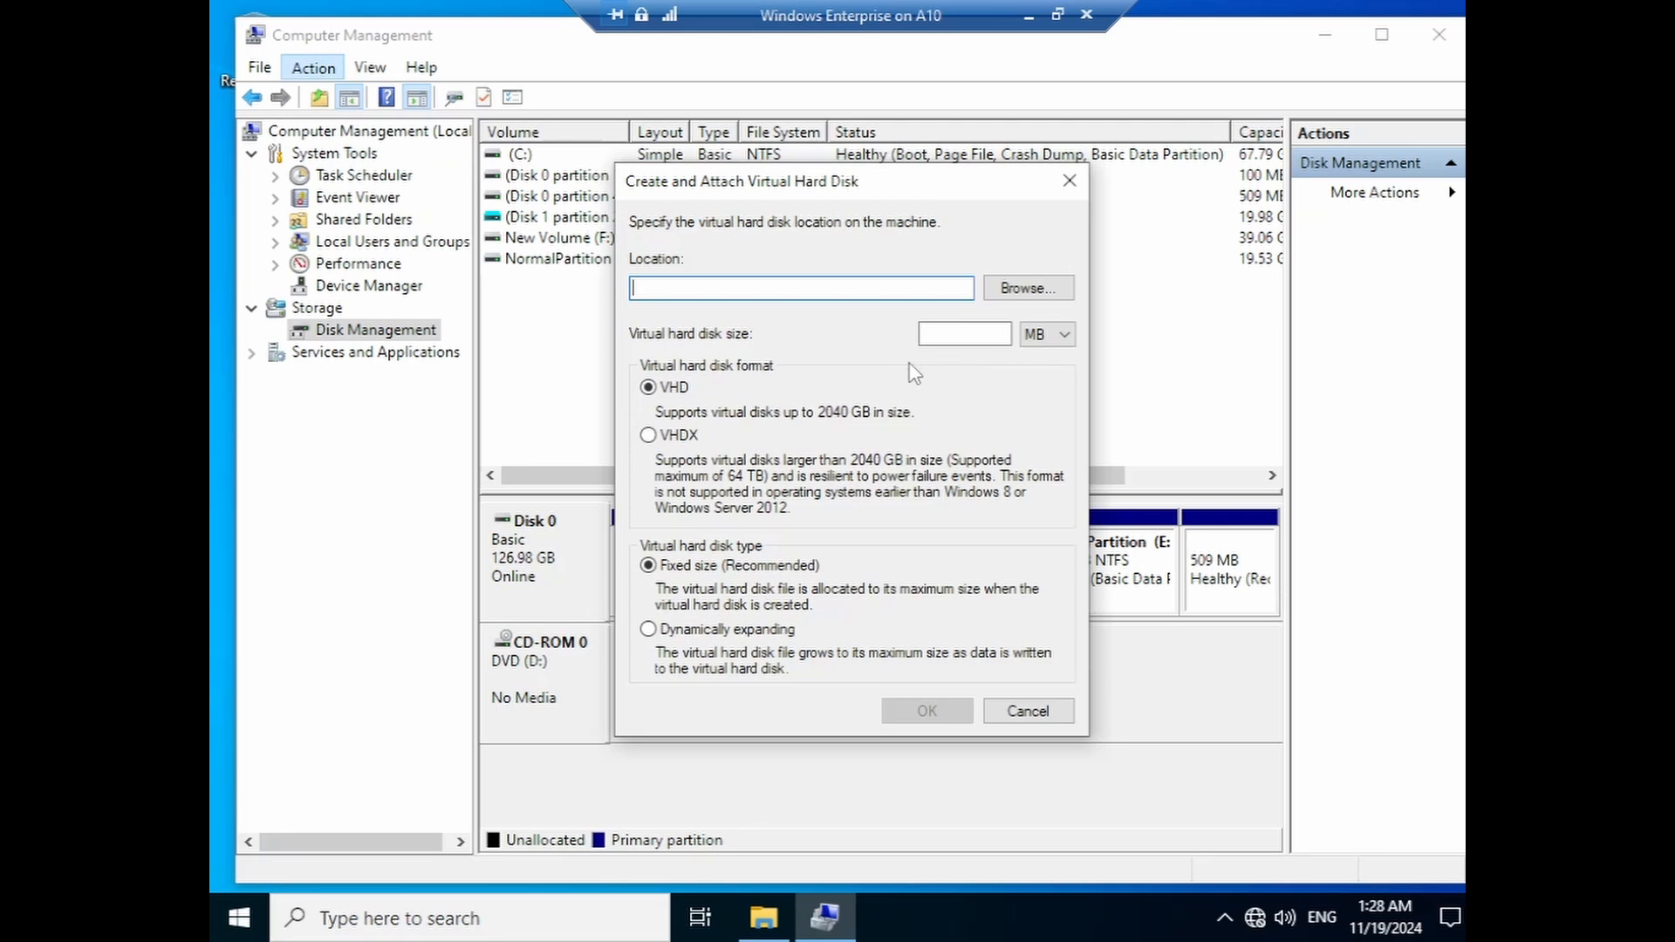
left_click(1019, 287)
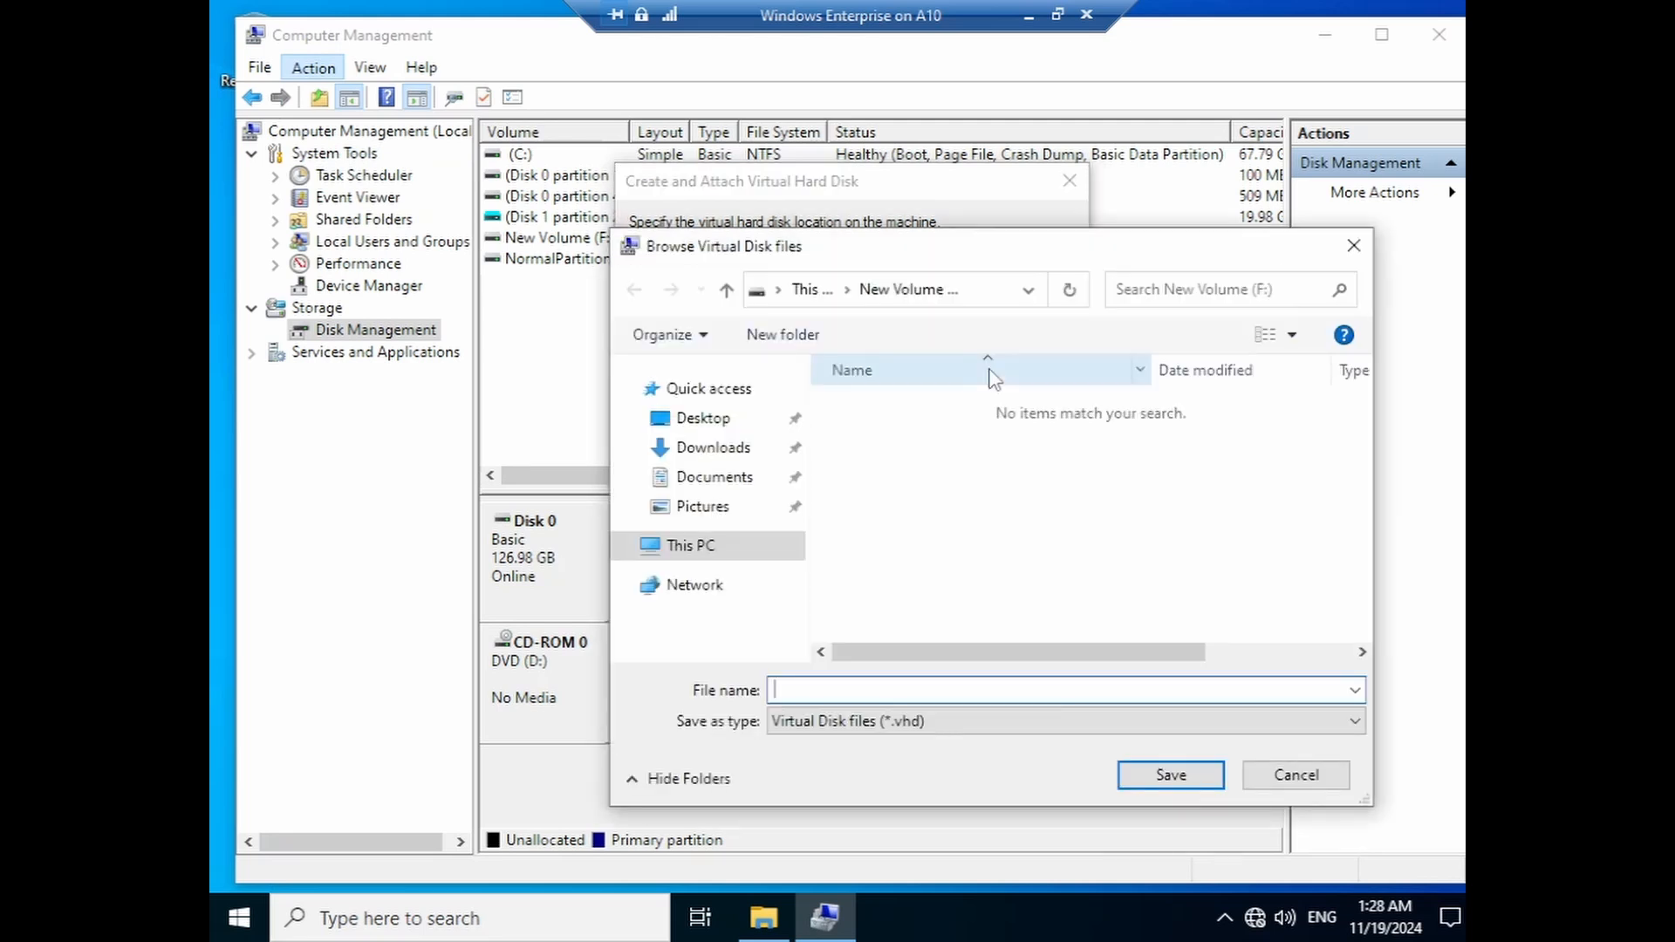
left_click(708, 548)
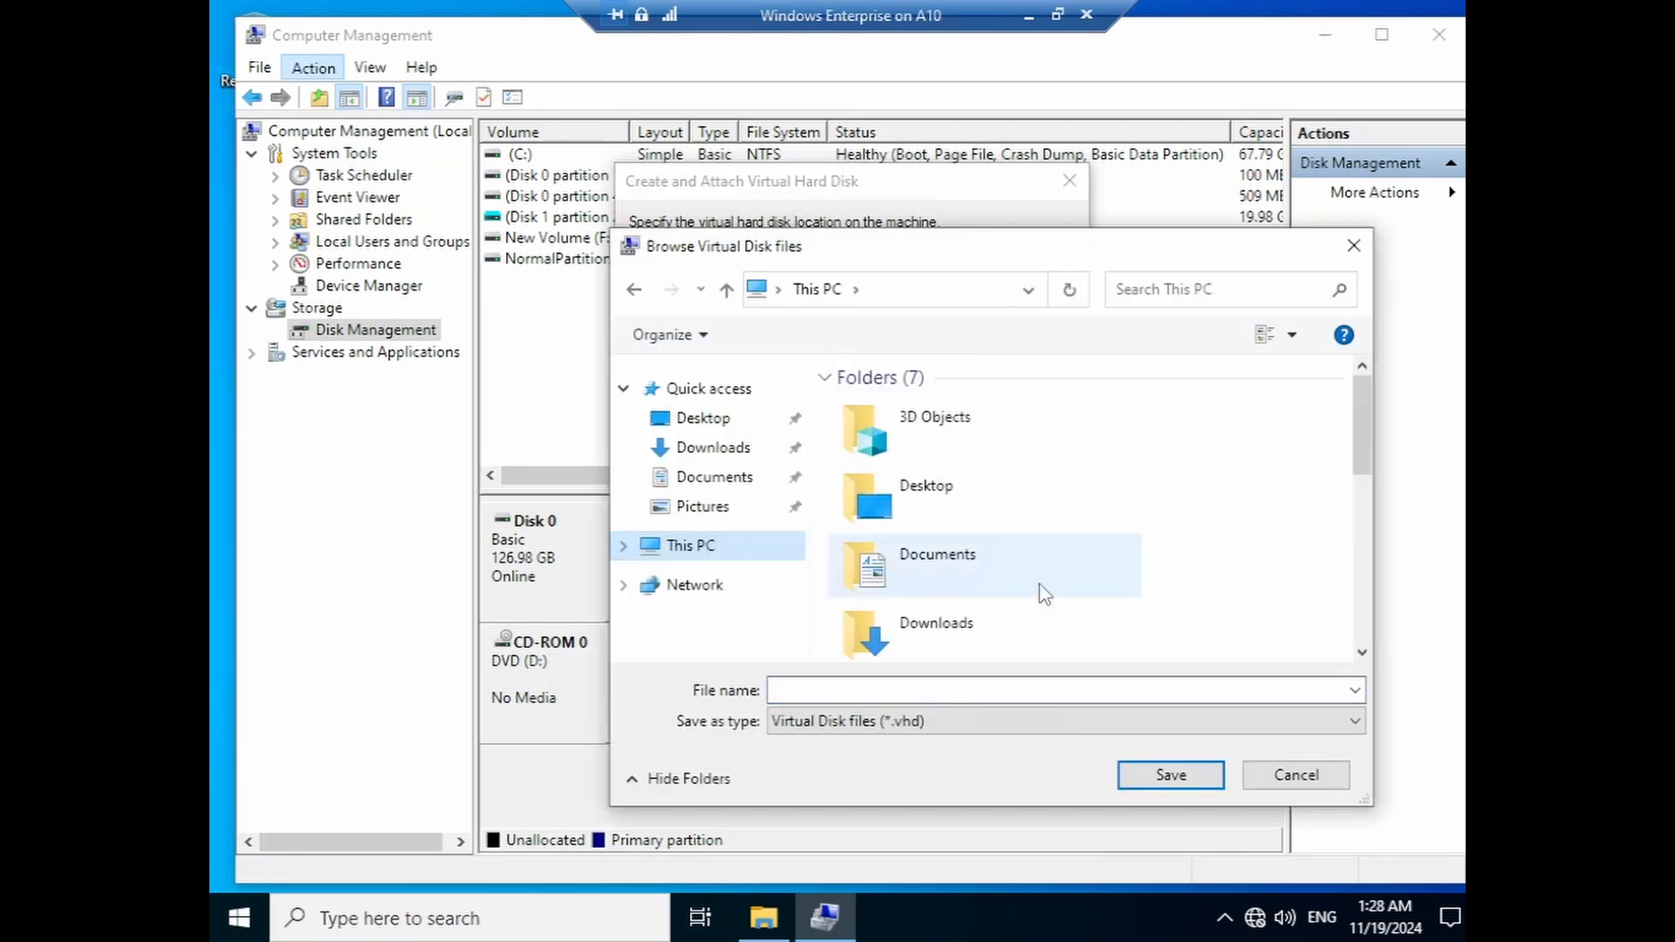
double_click(1014, 637)
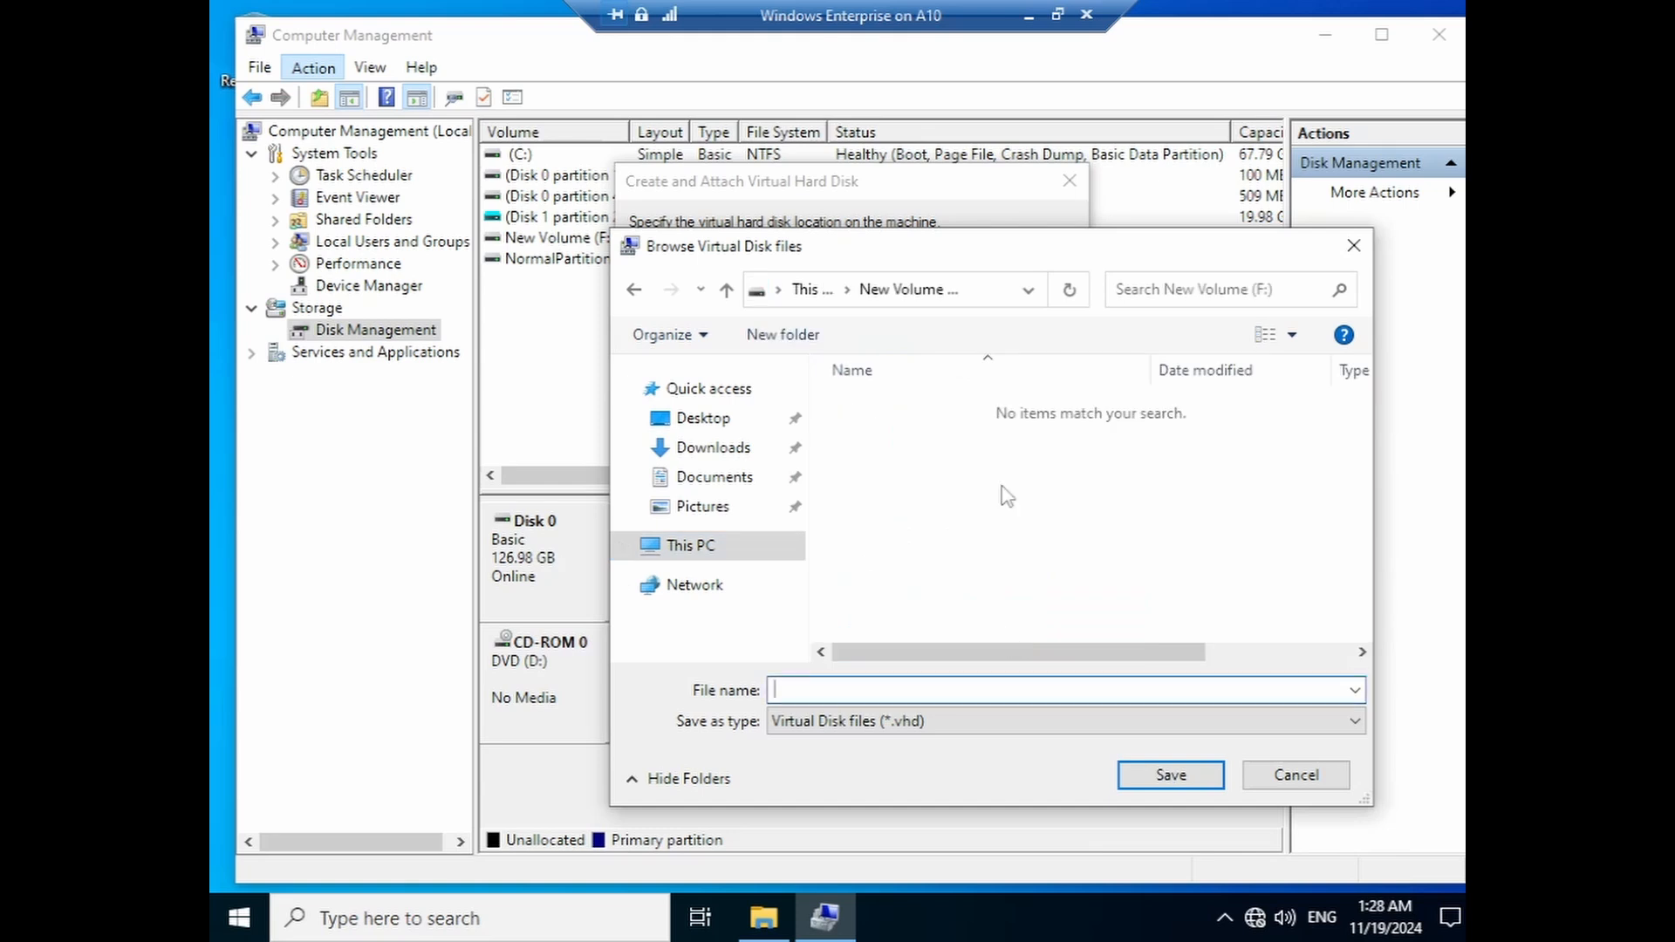
type("Windows")
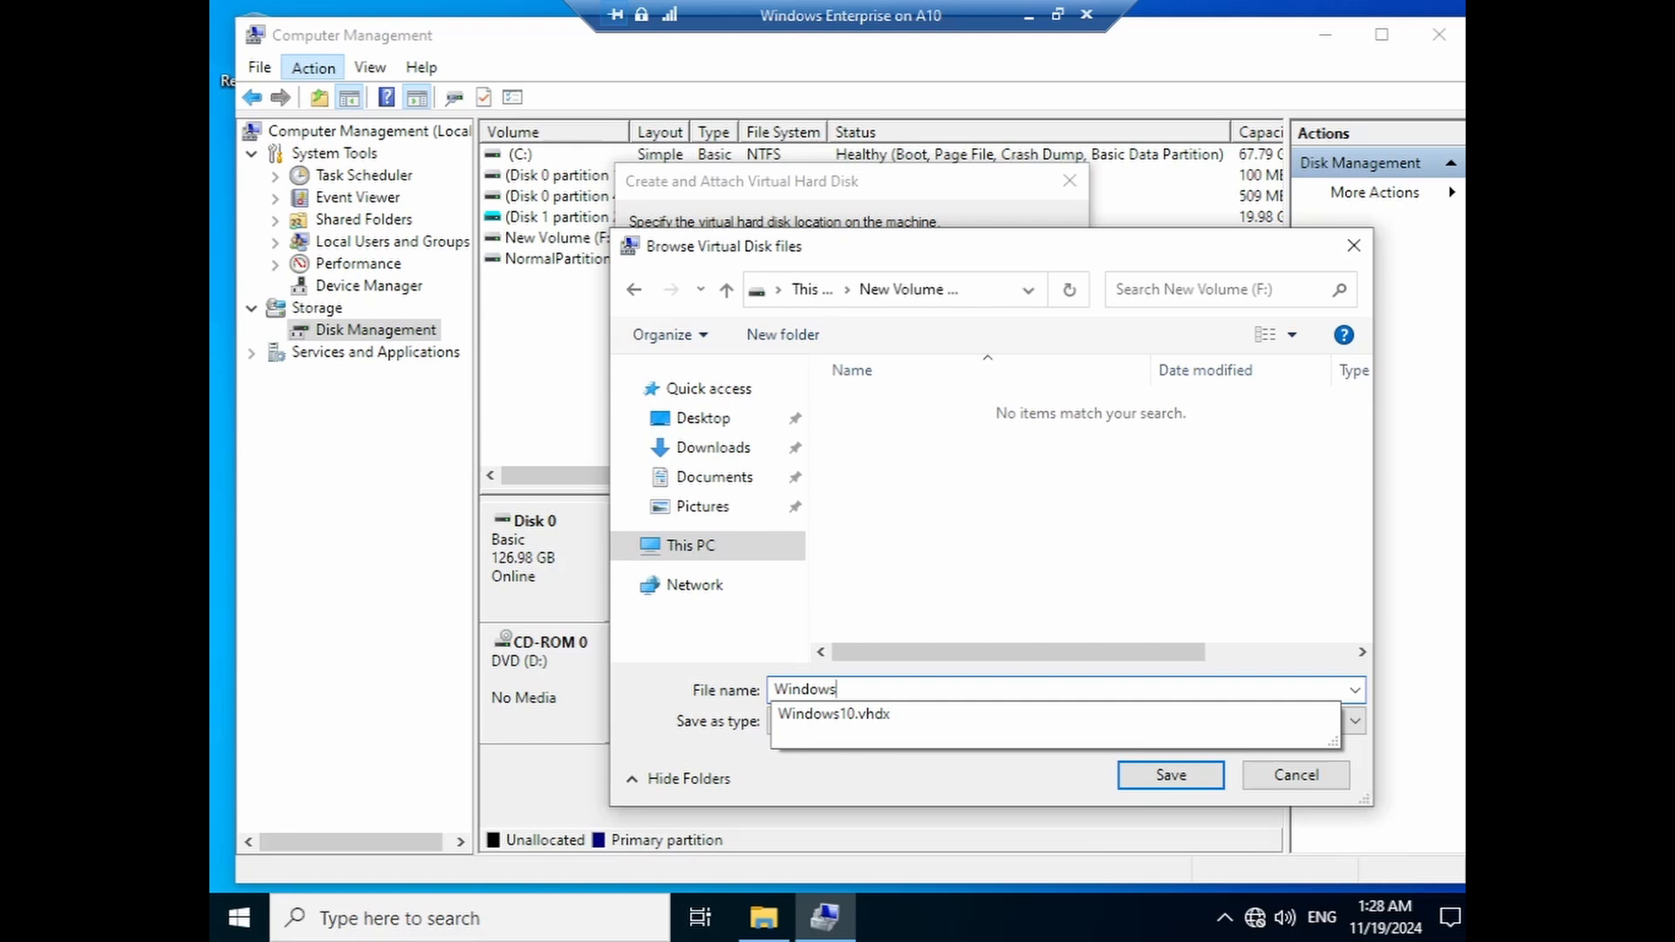
left_click(862, 714)
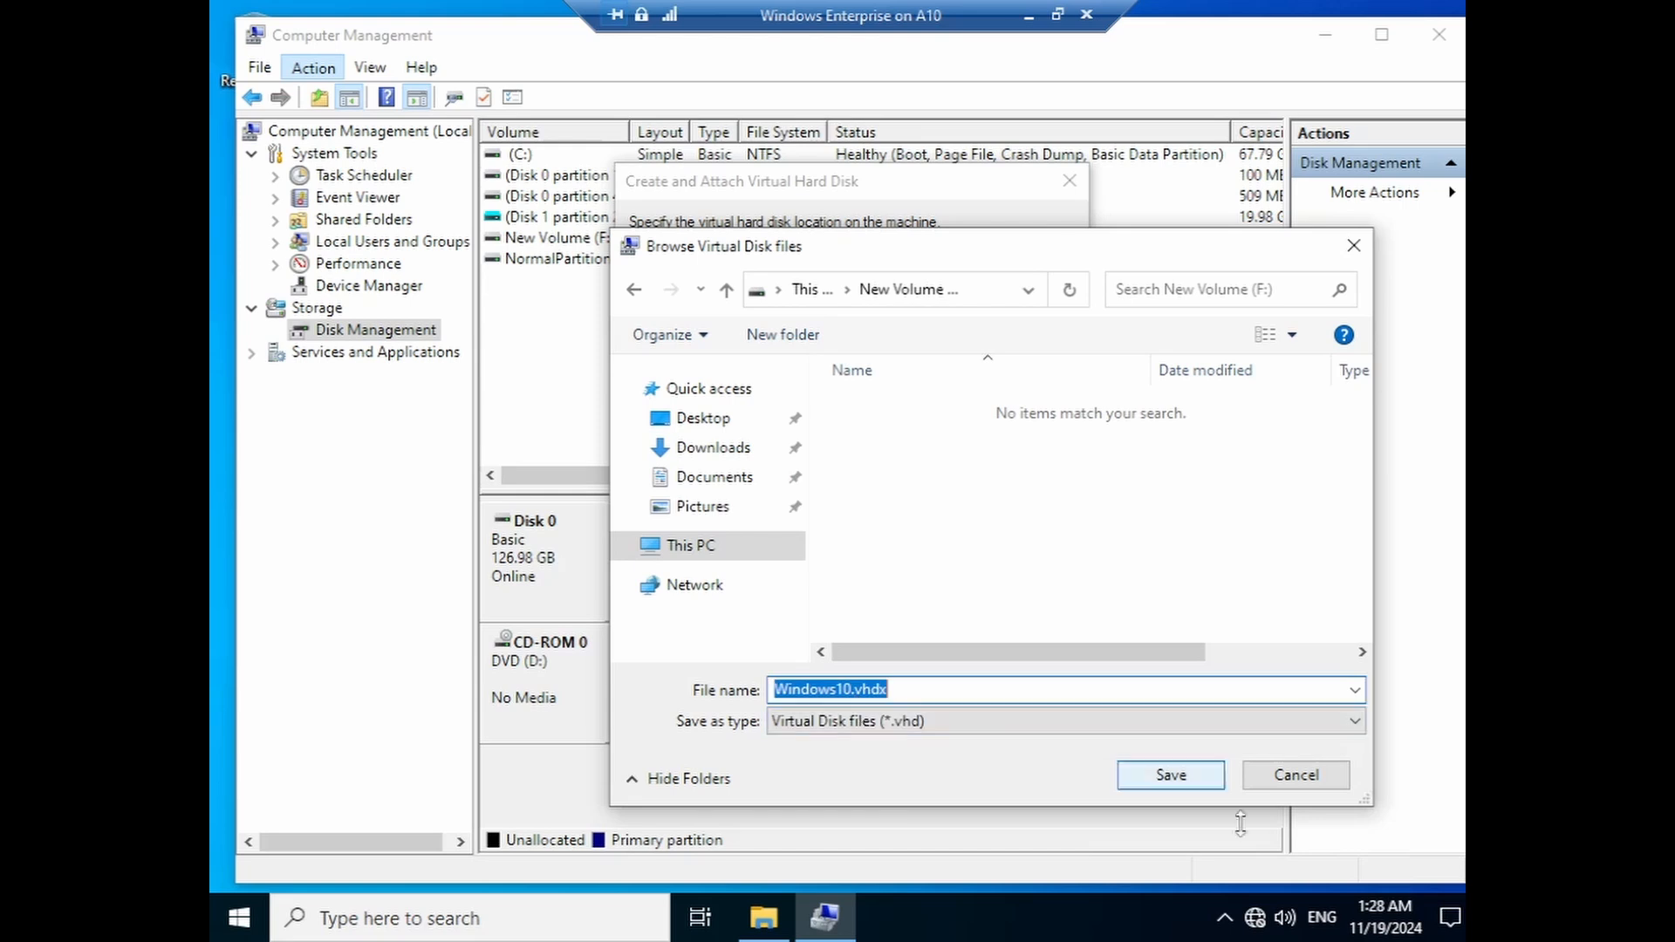
left_click(1170, 775)
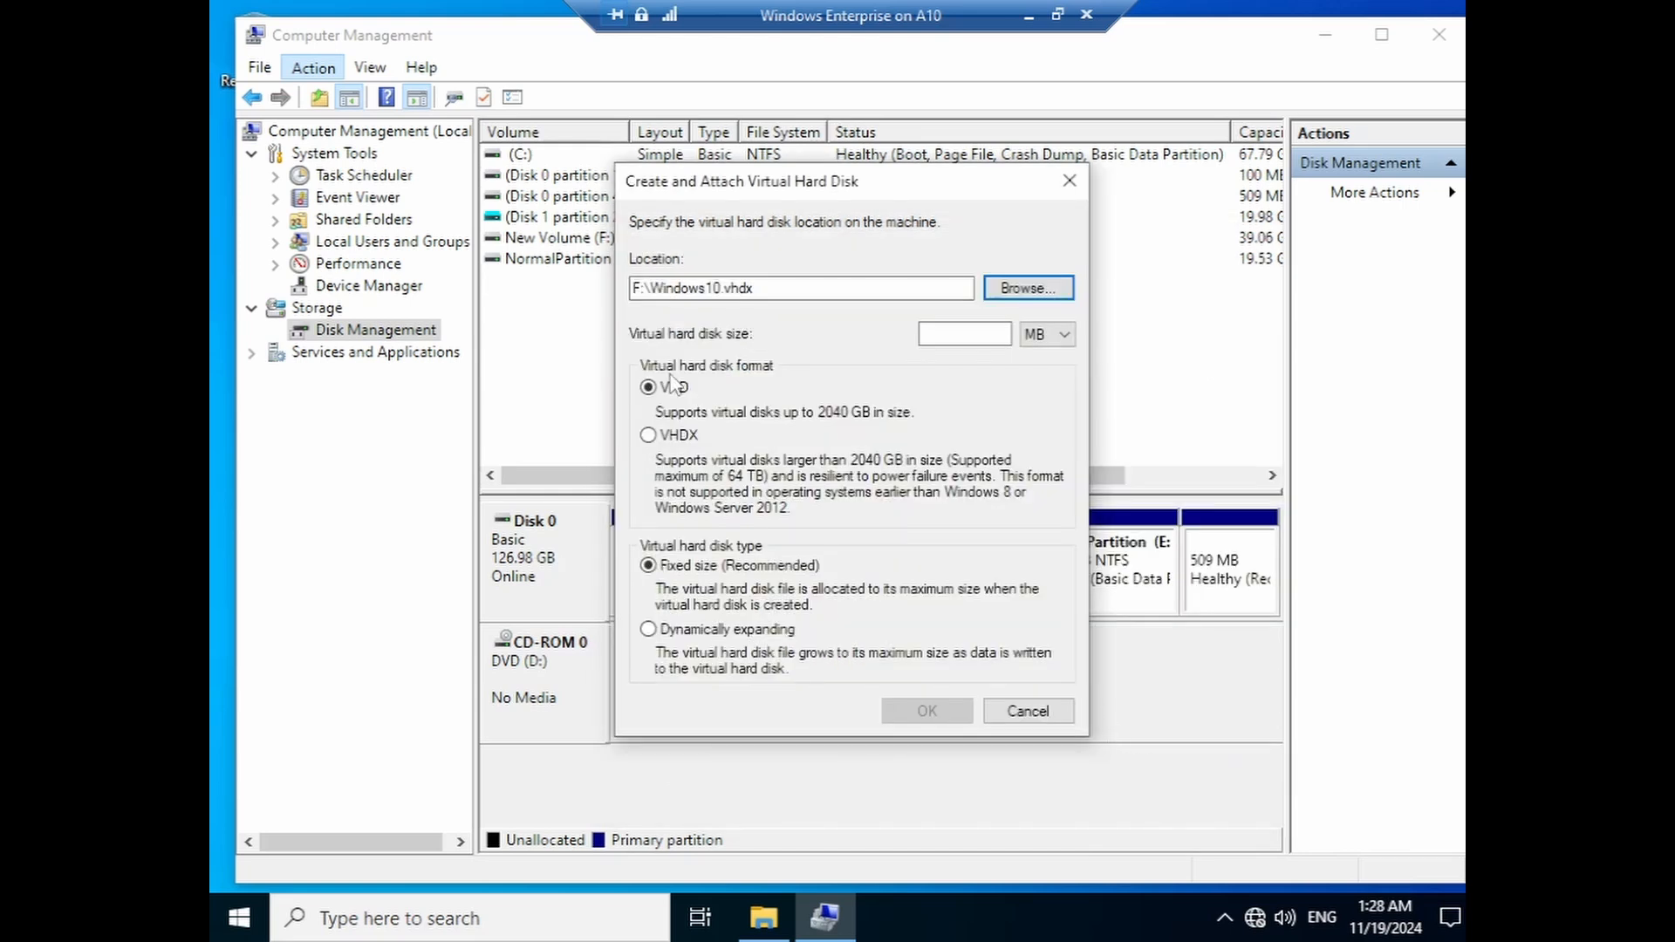
- Set a 40 GB VHDX, attempt creation, and dismiss the 'file exists' error
left_click(1035, 335)
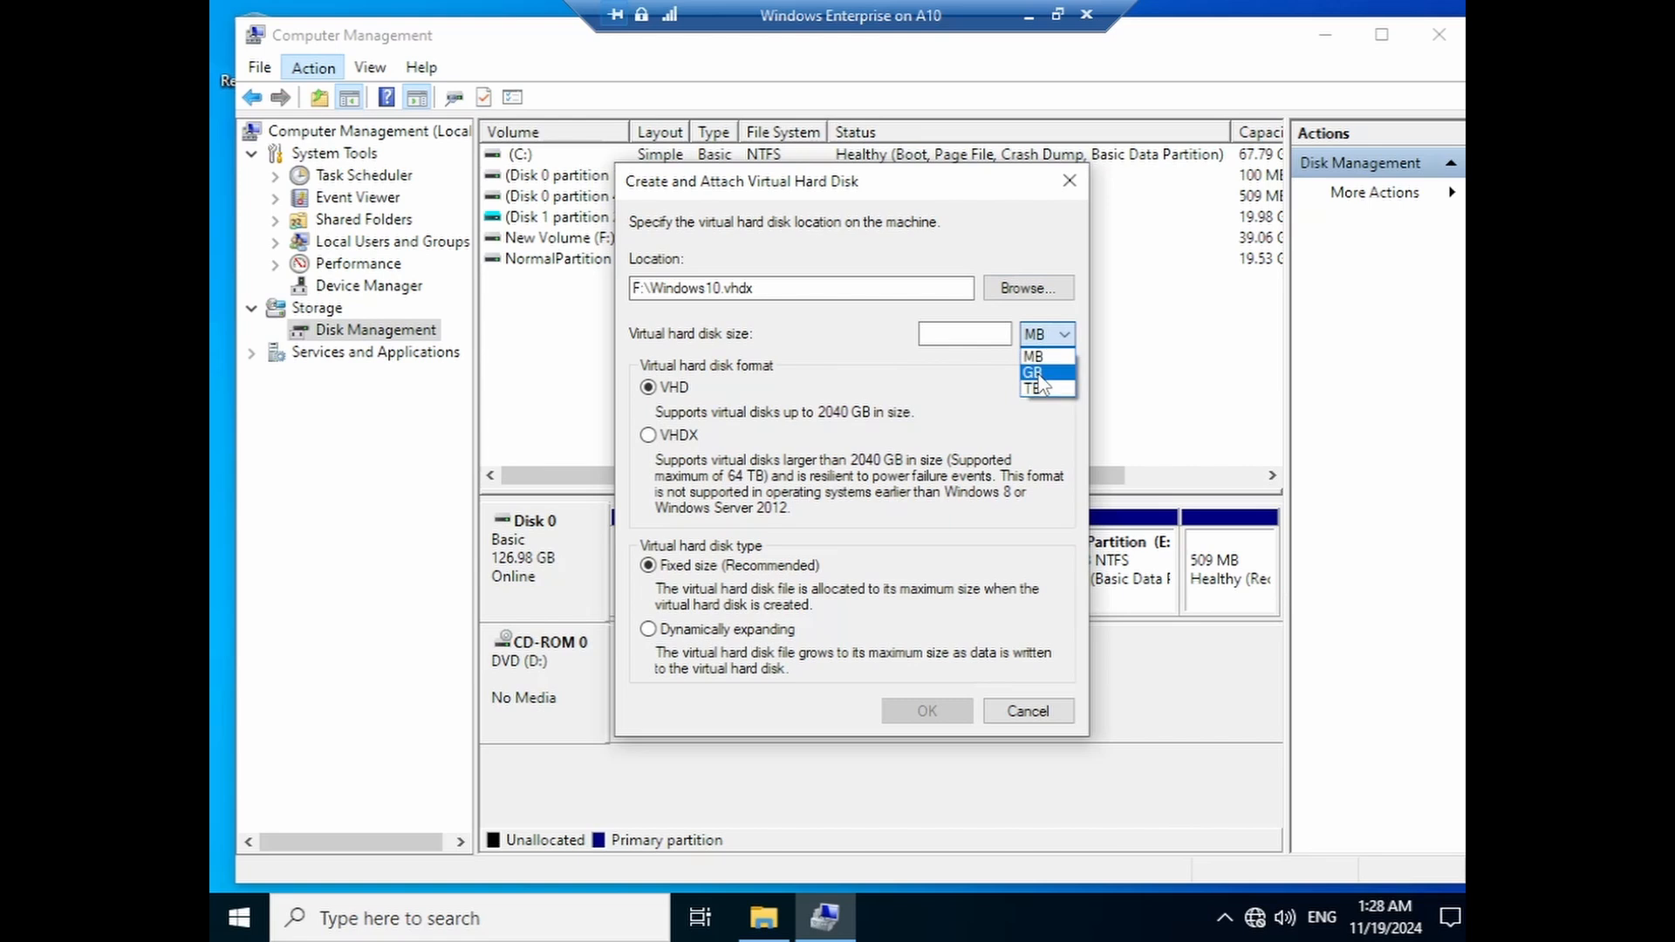
left_click(1036, 373)
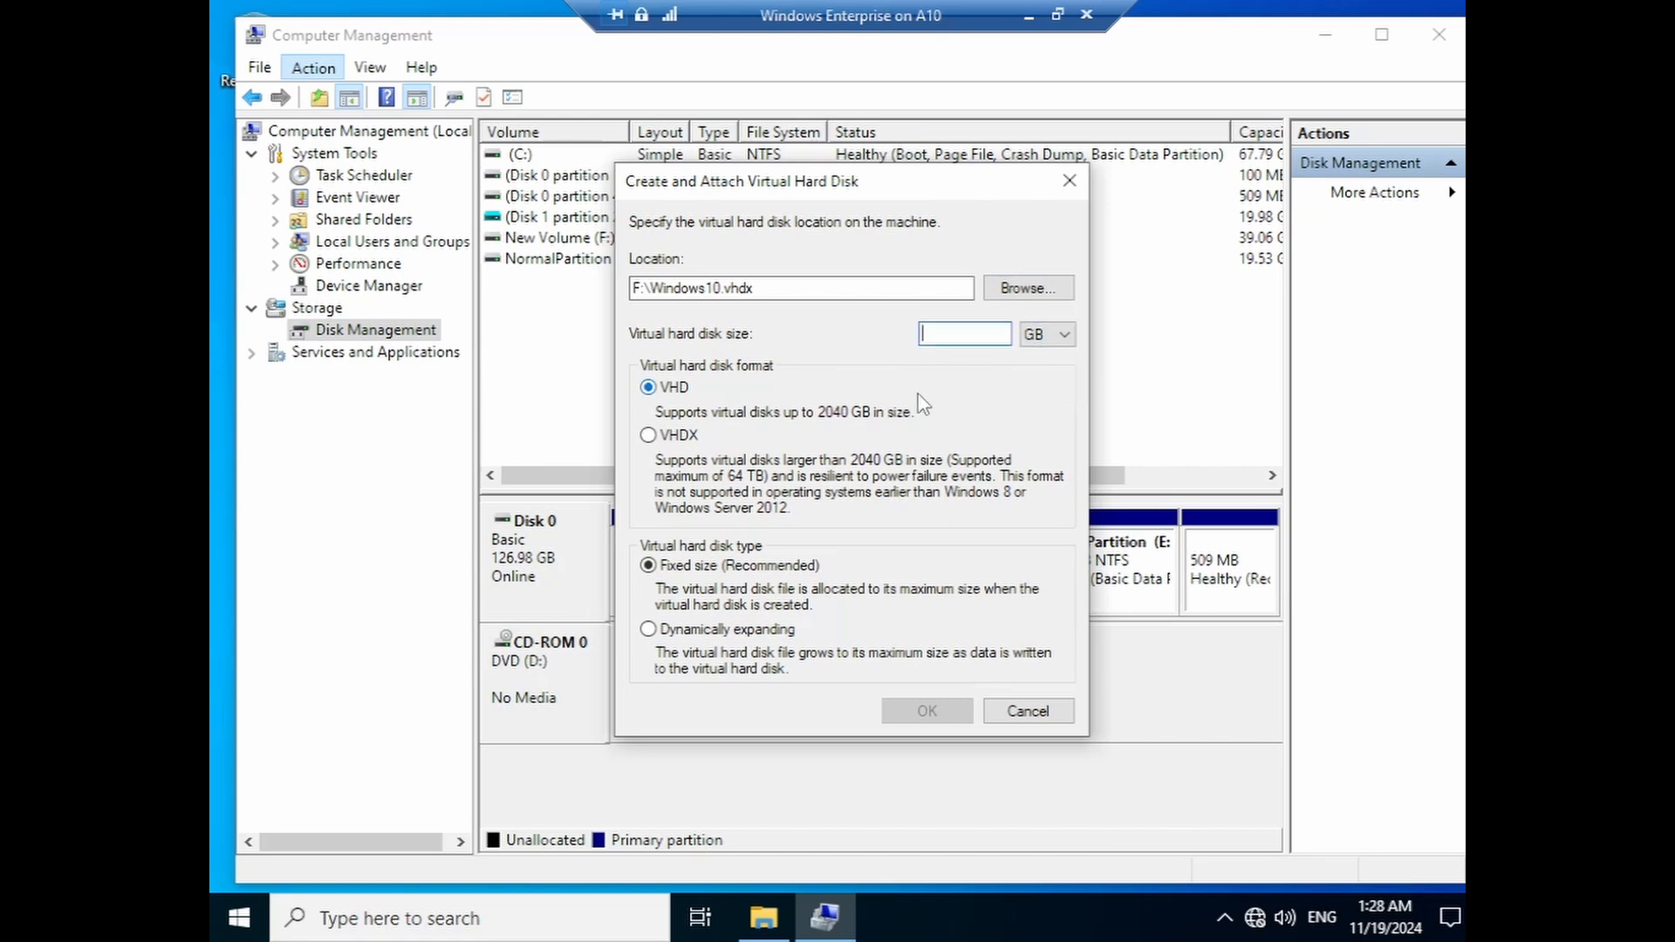
type("40")
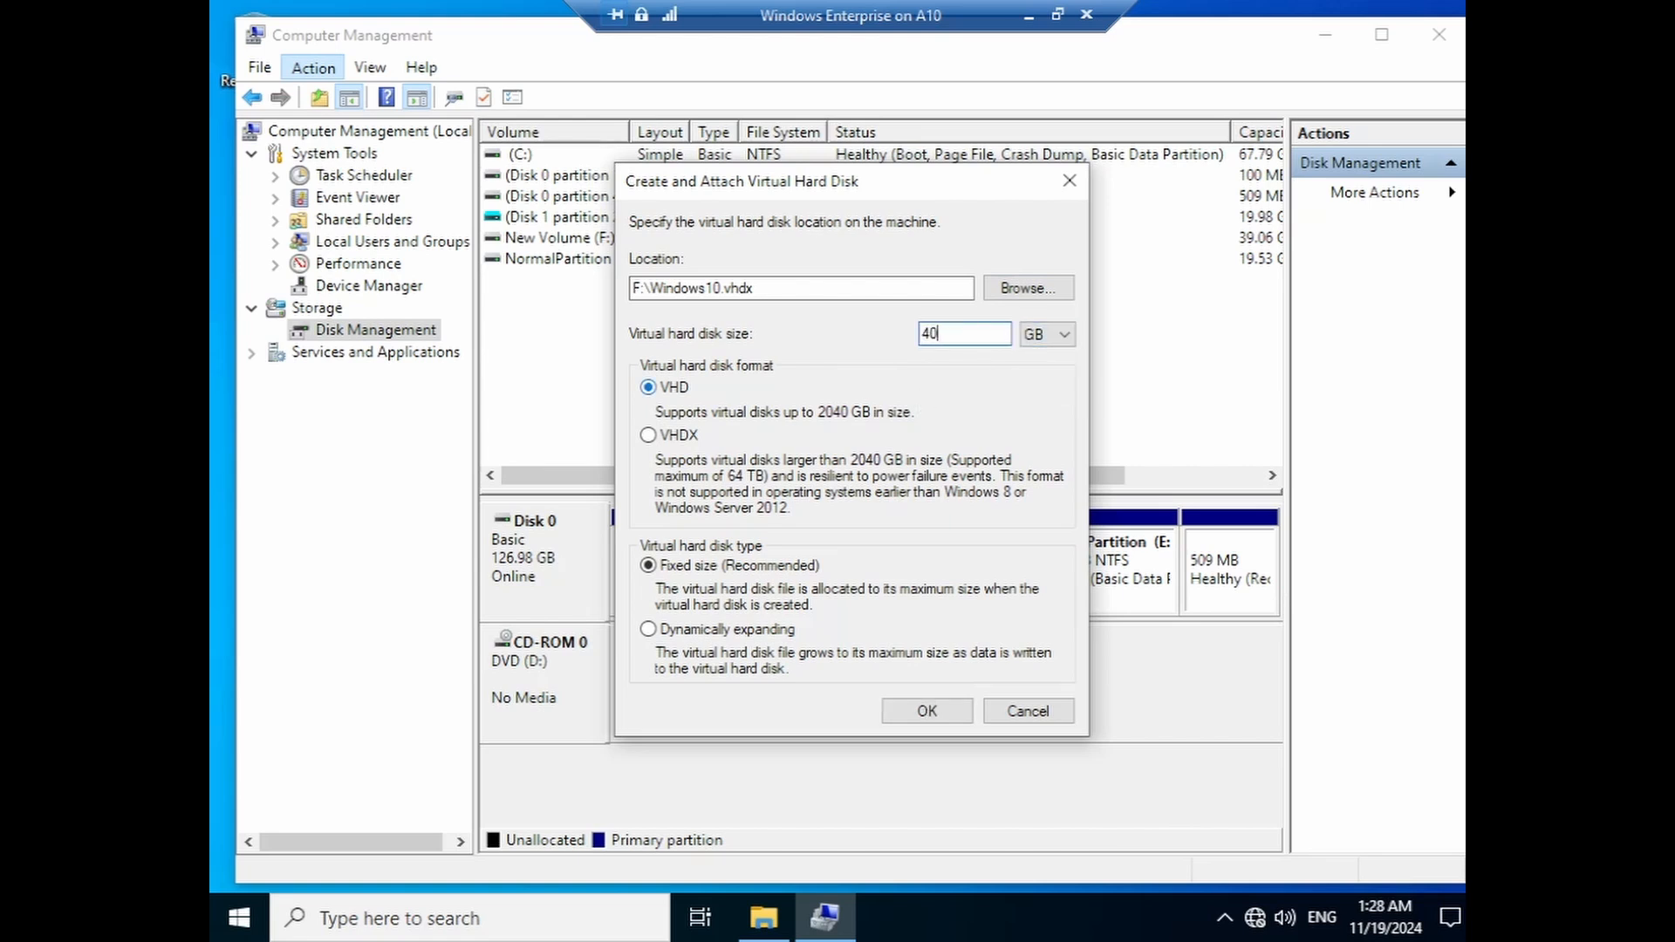
left_click(682, 433)
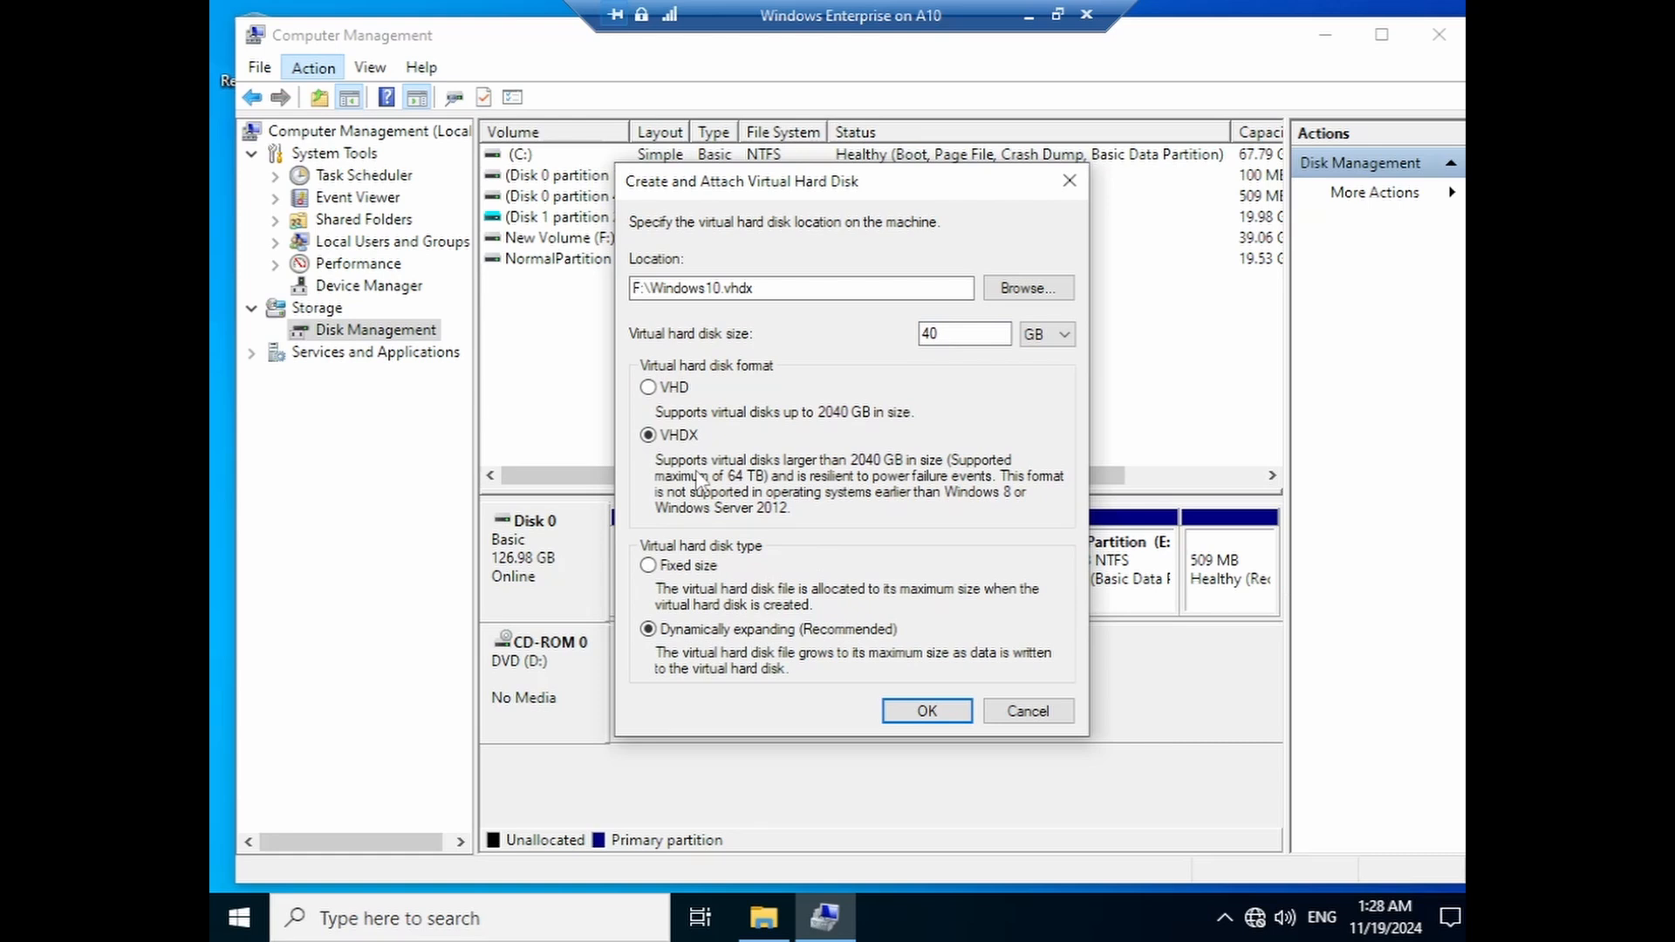
left_click(927, 714)
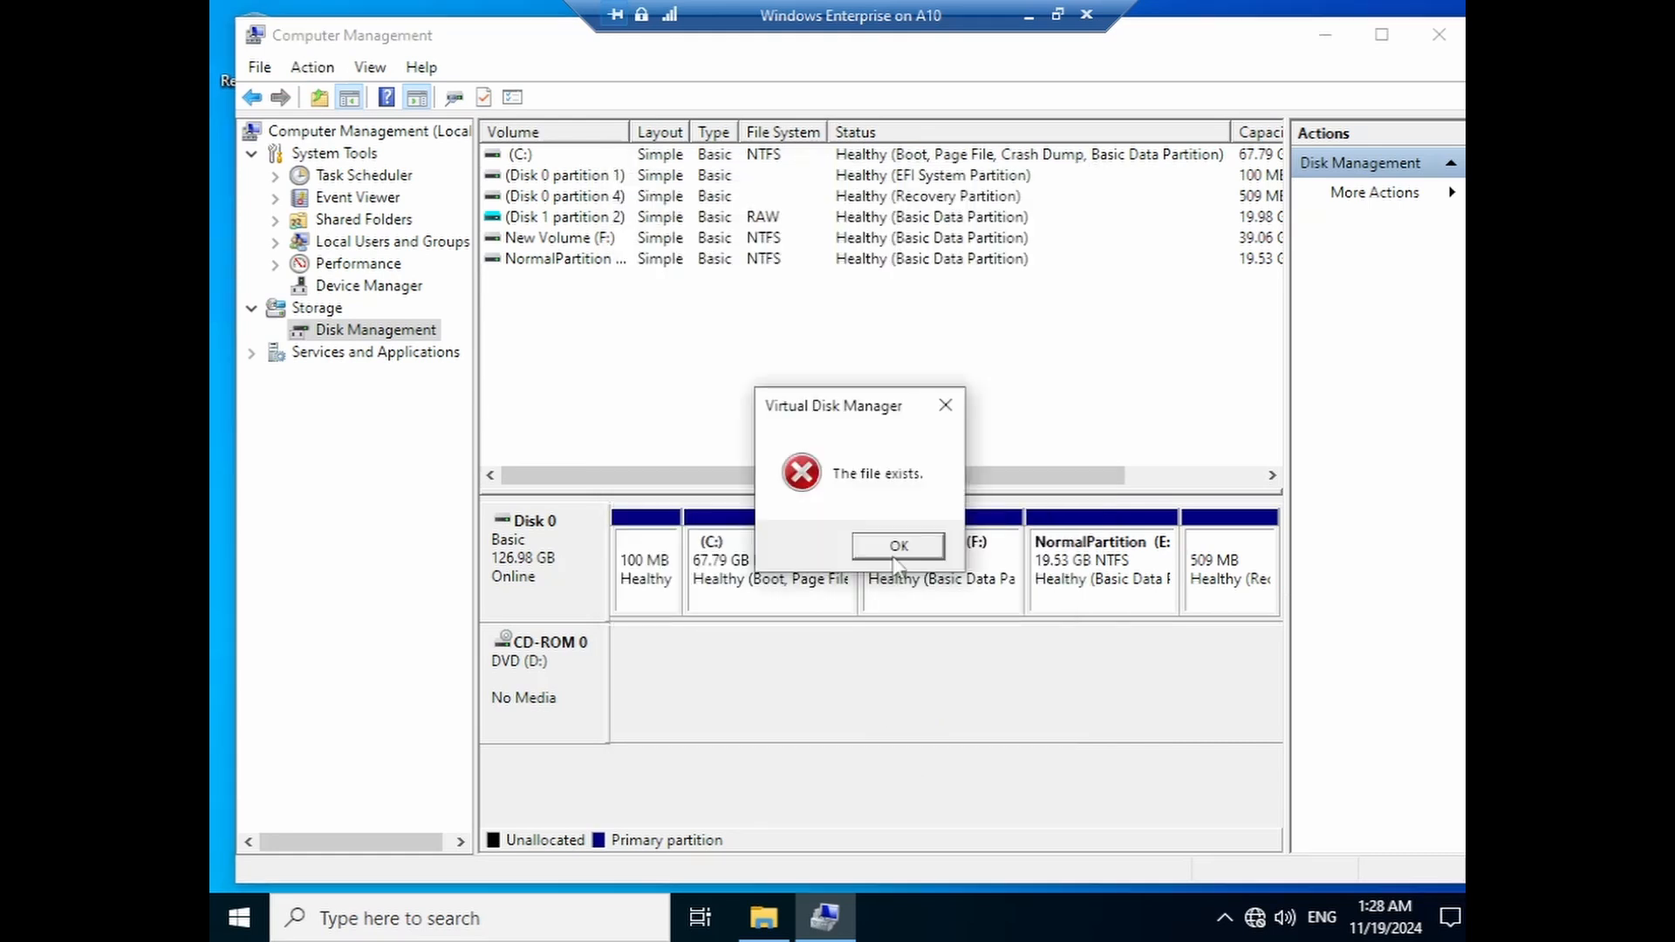
left_click(897, 554)
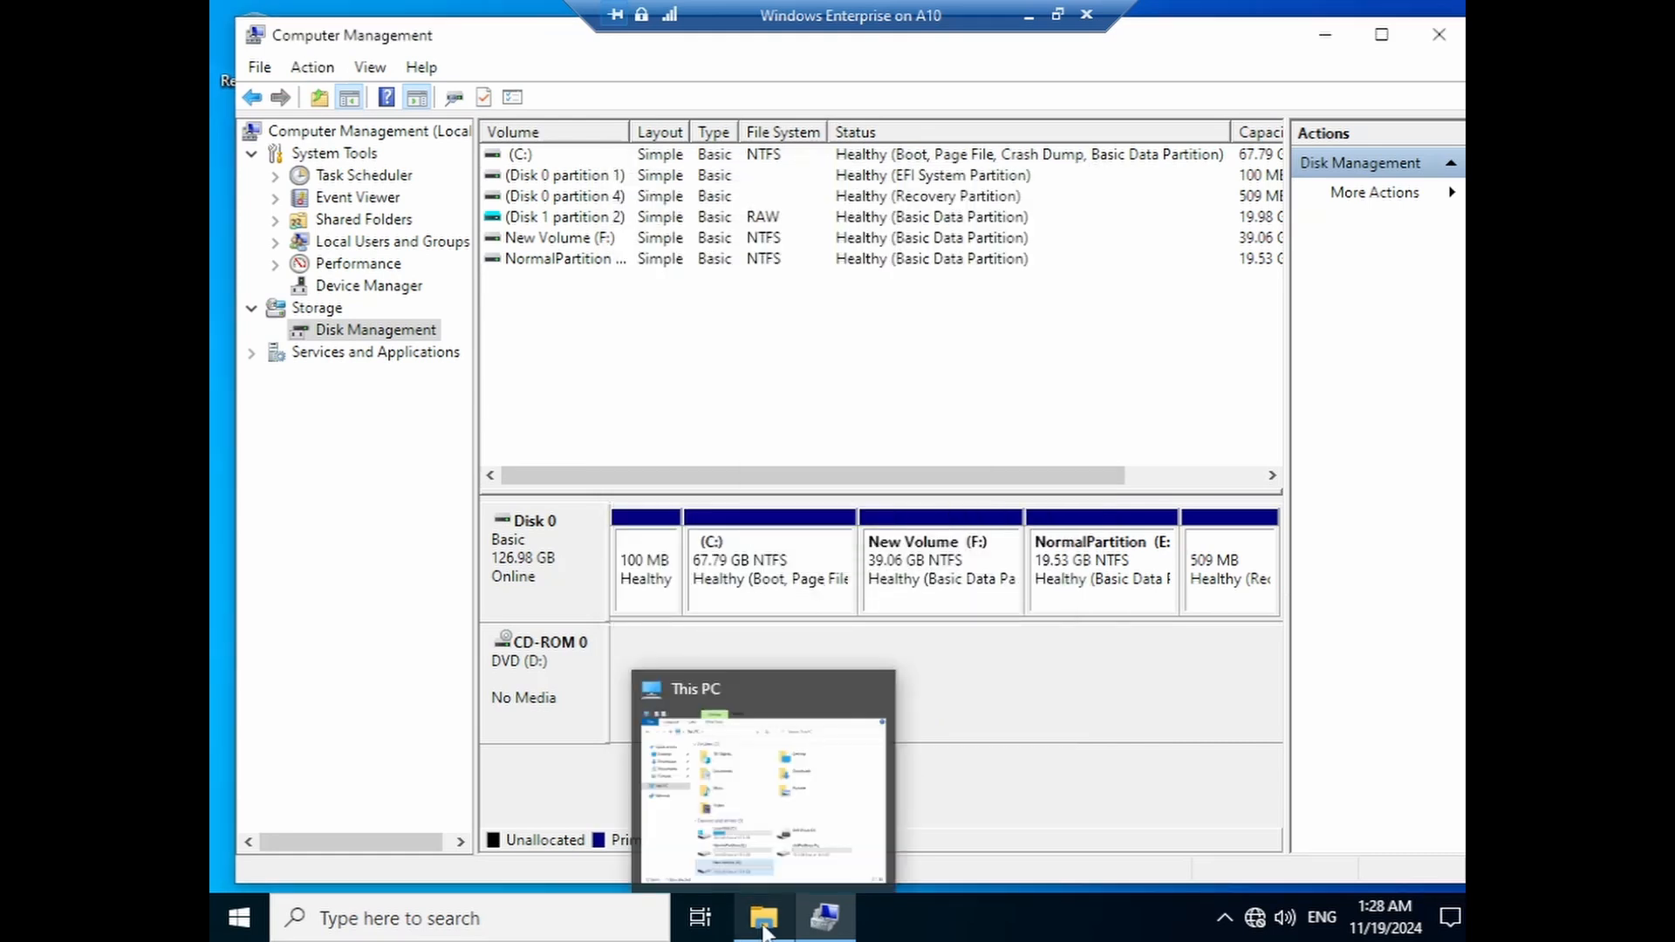
- Delete Windows10.vhdx from New Volume (F:) in File Explorer, then minimize Explorer
left_click(764, 932)
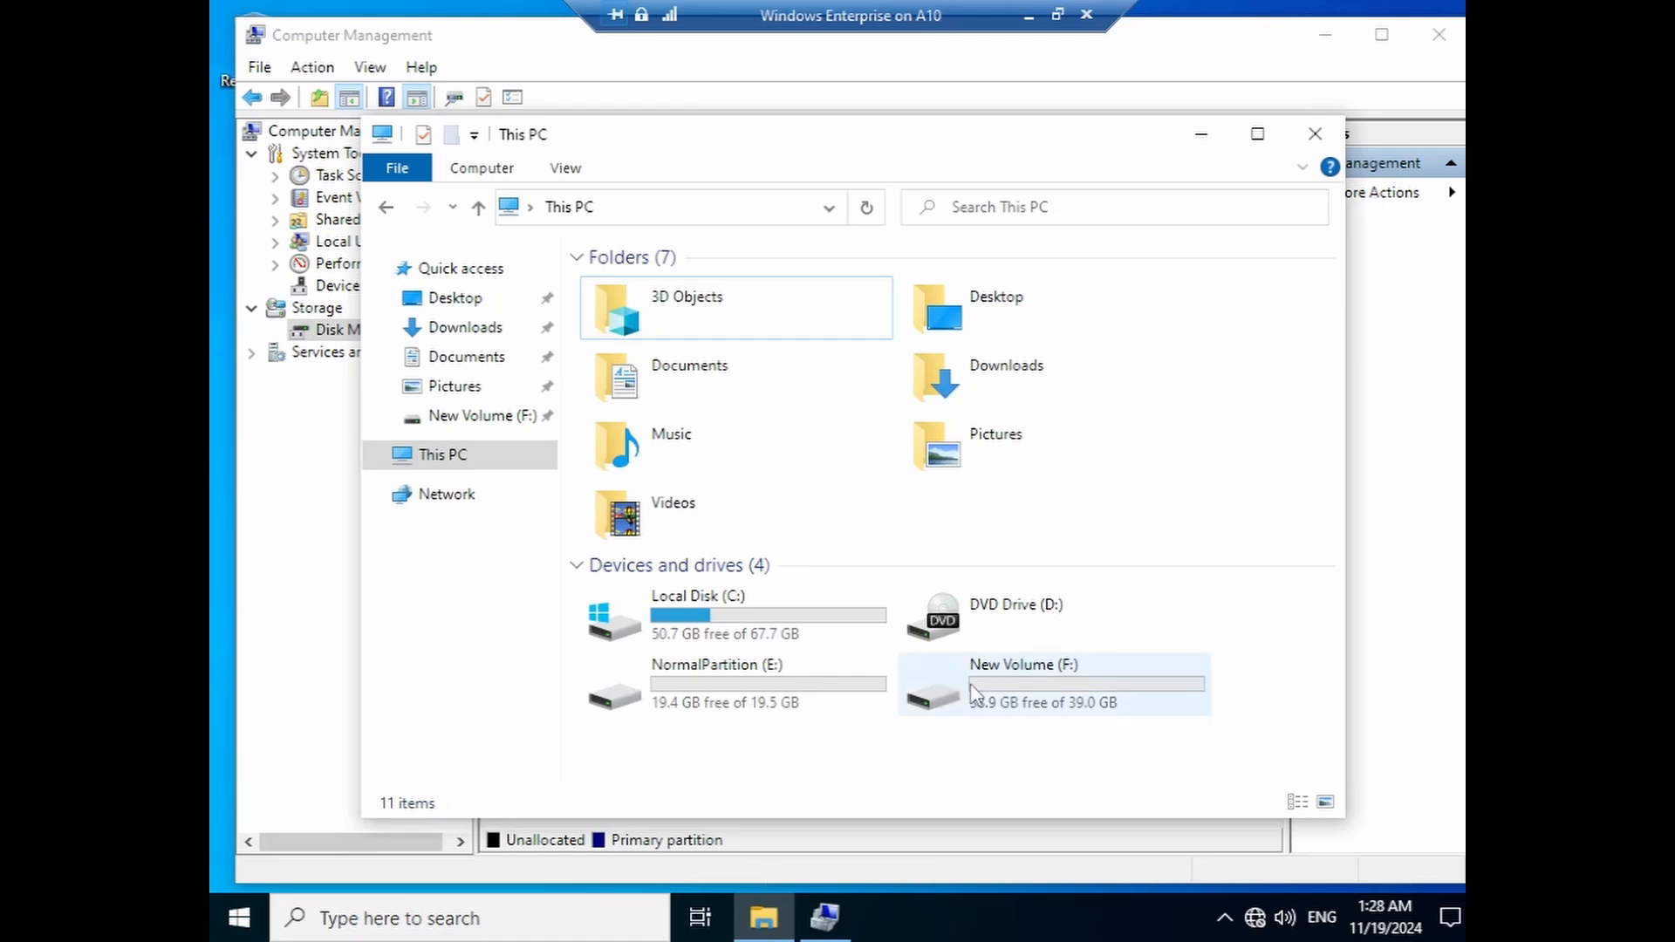
double_click(903, 698)
left_click(708, 288)
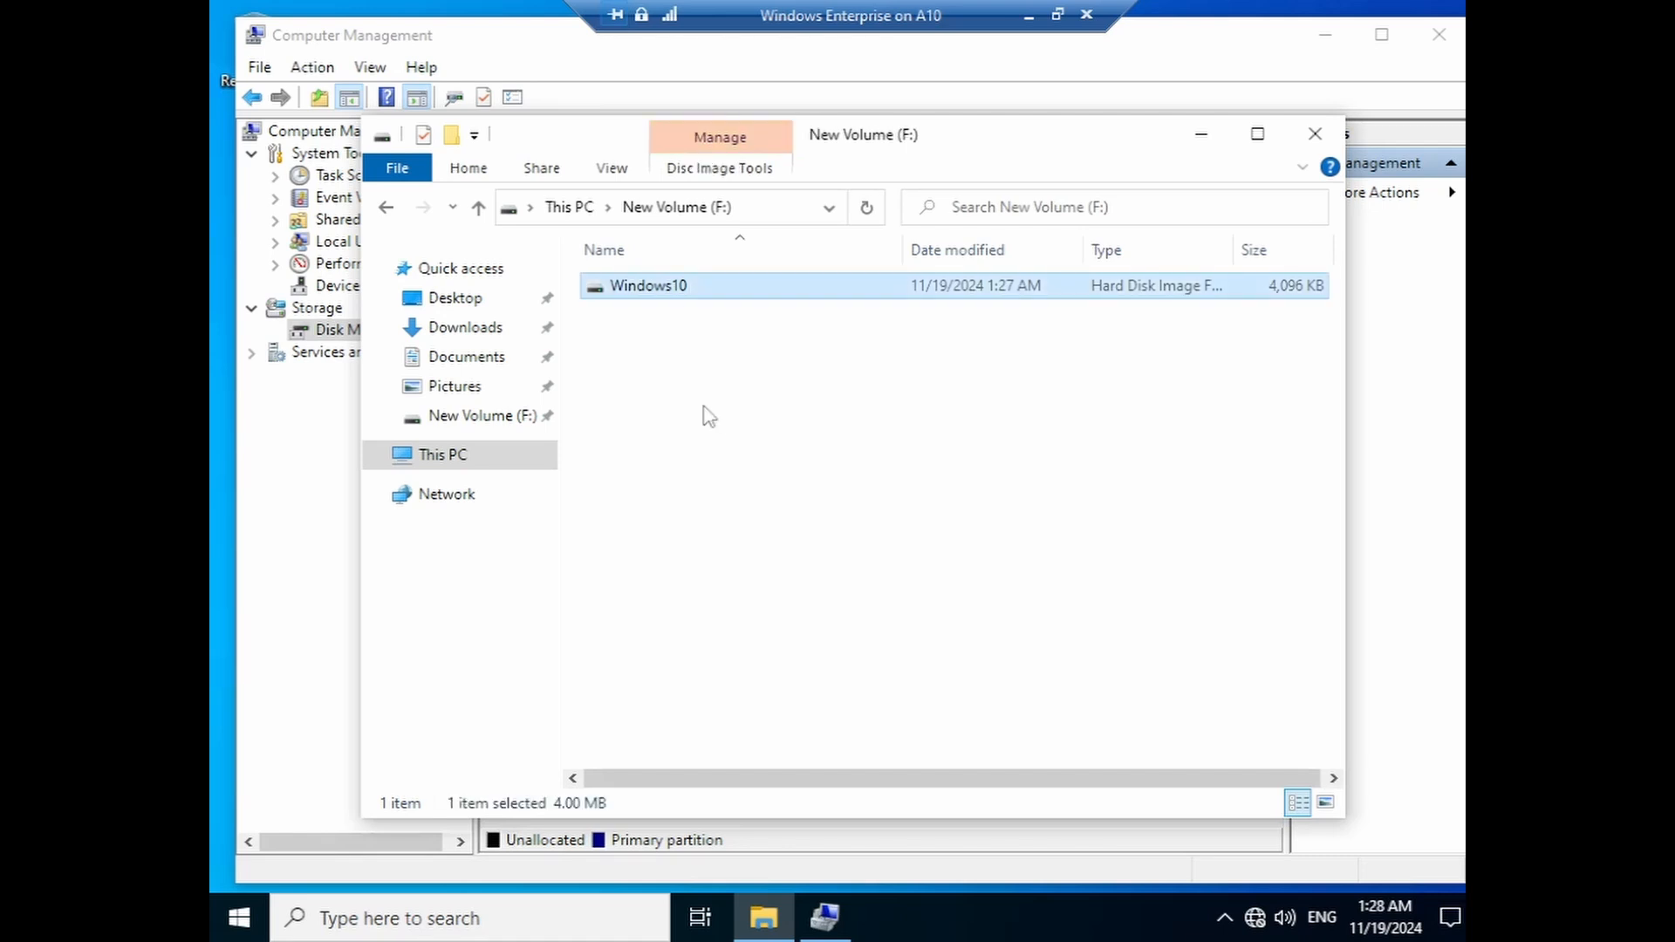
key("Delete")
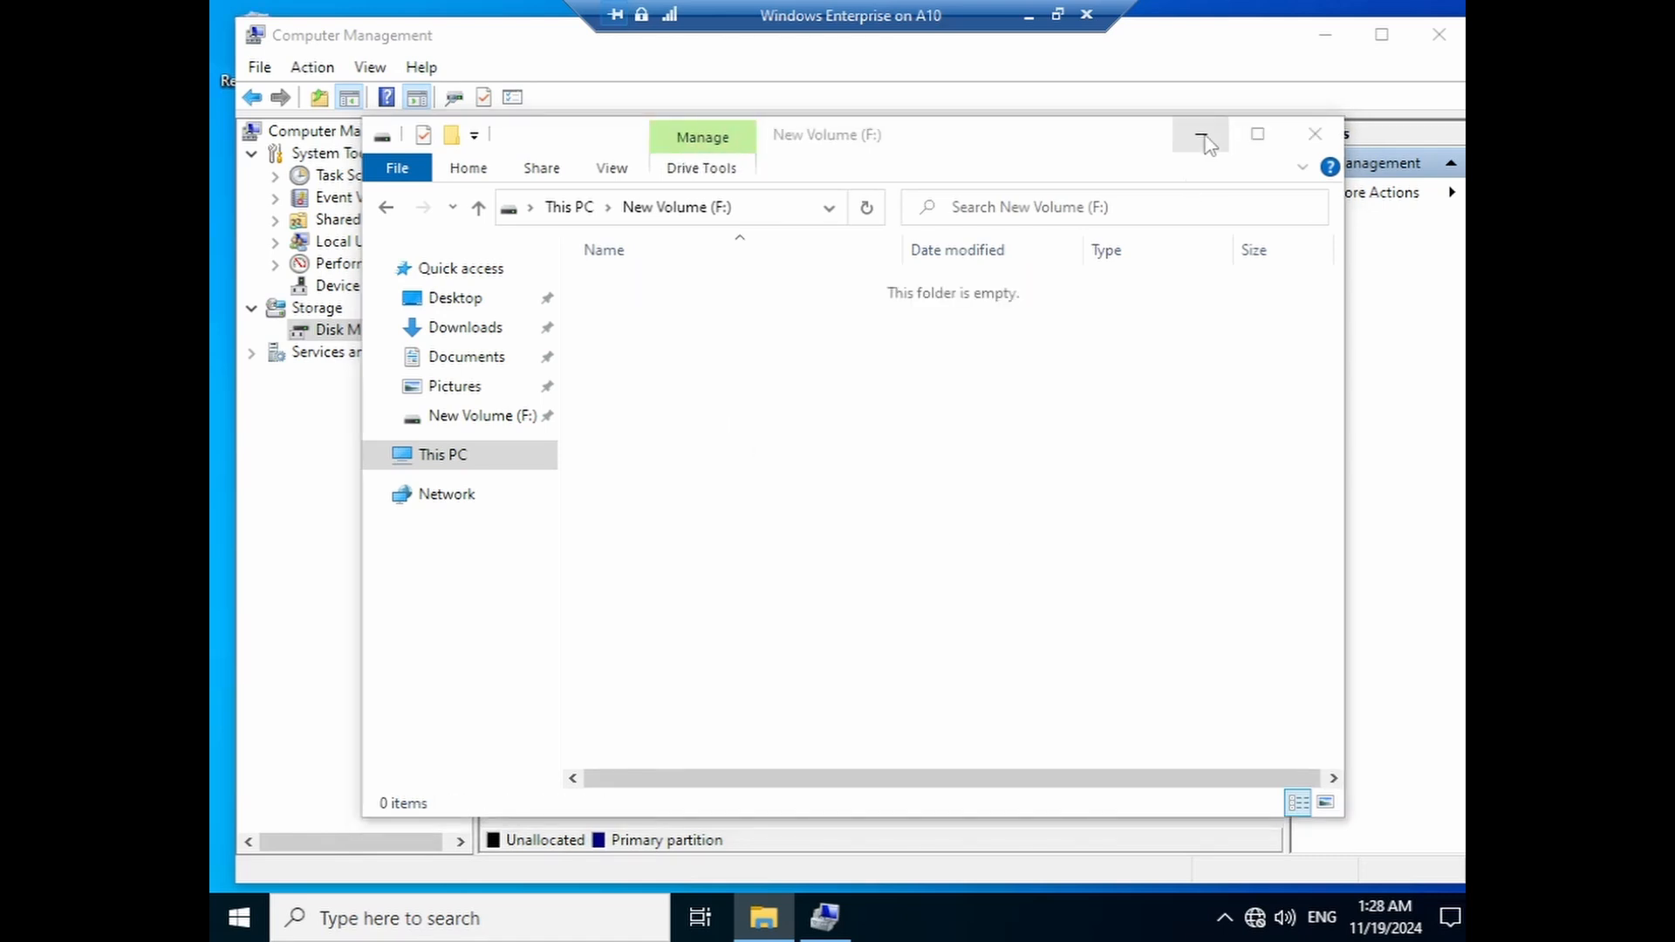
left_click(1203, 137)
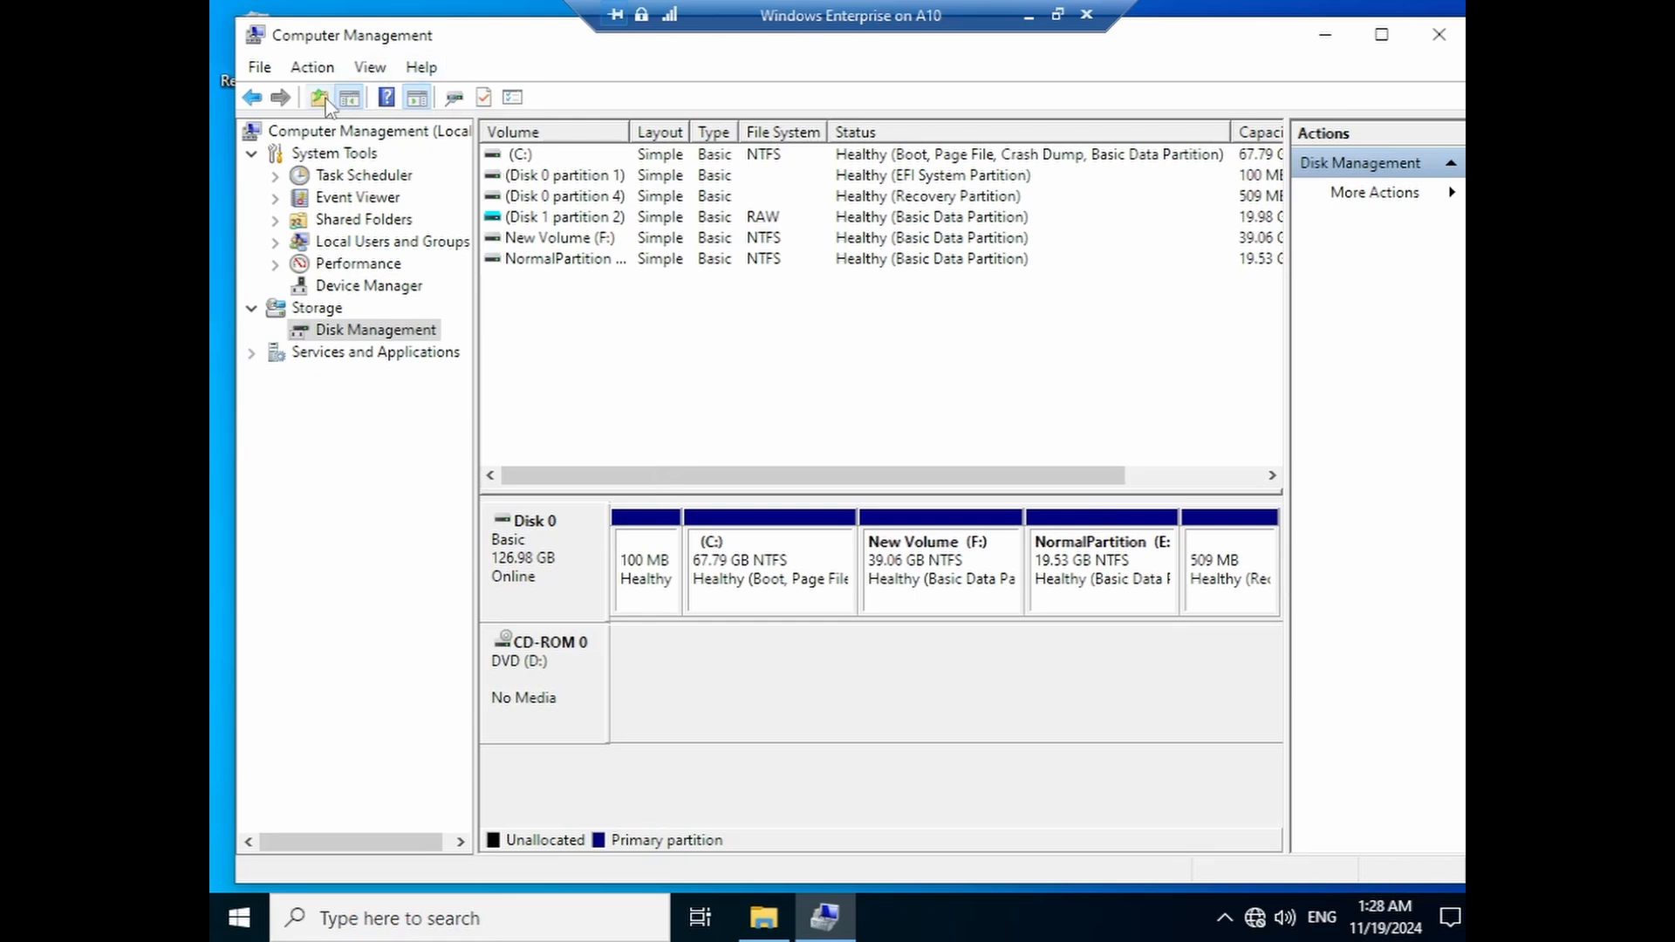
- Begin a new virtual hard disk as a 40 GB VHDX
left_click(312, 67)
left_click(324, 153)
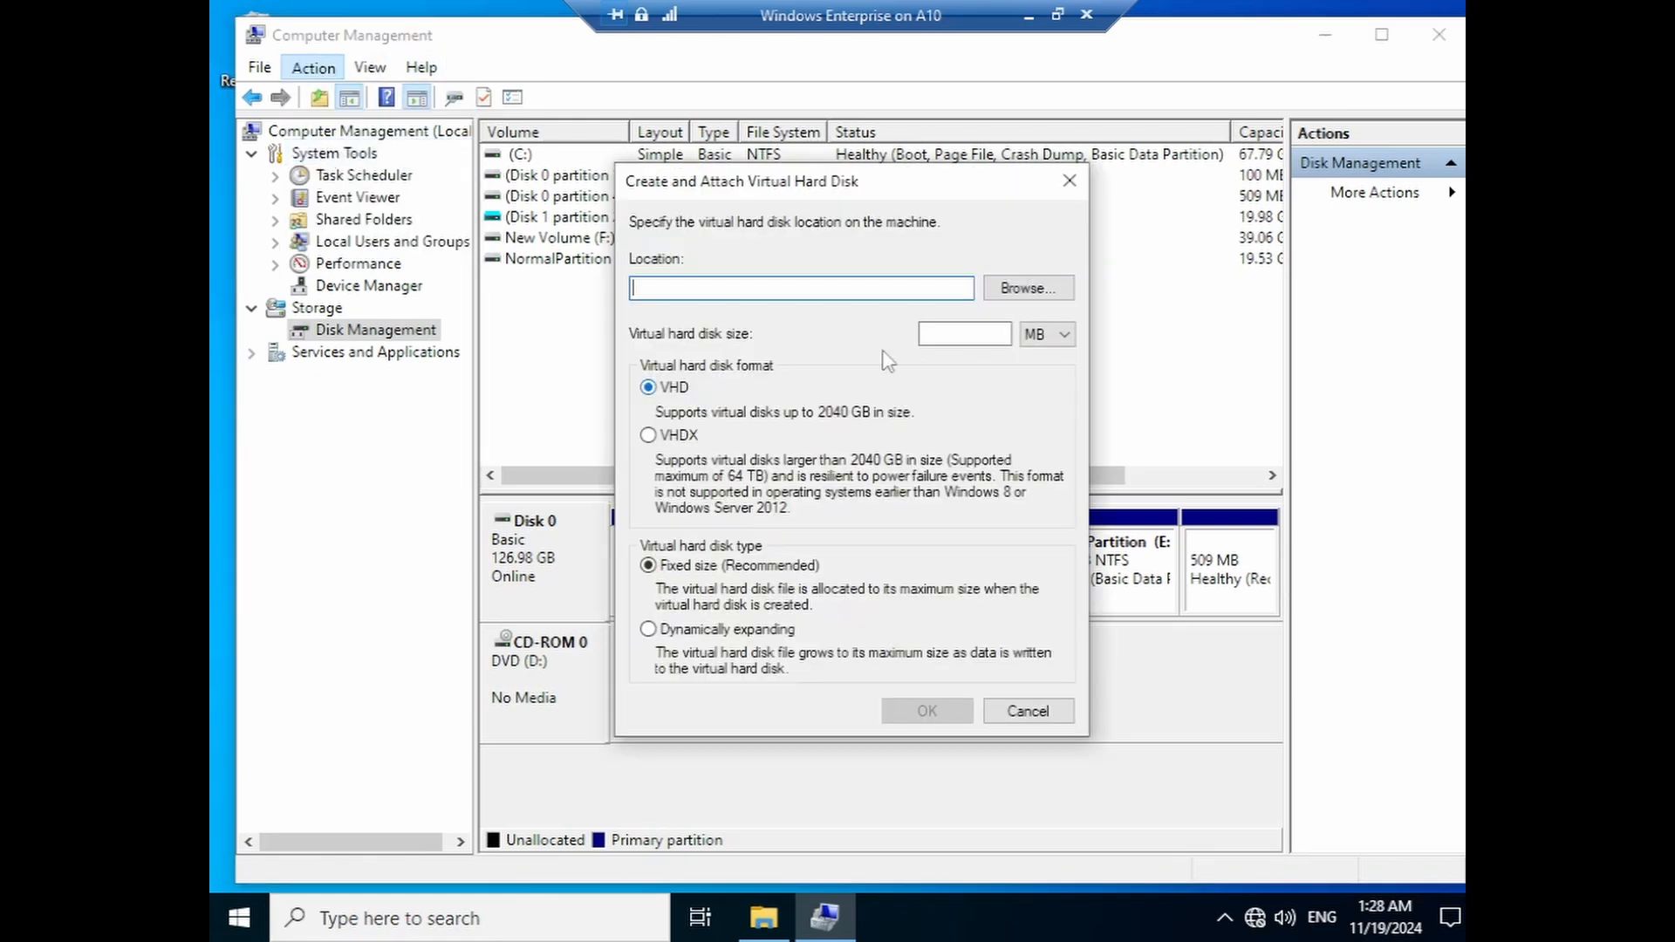
left_click(648, 434)
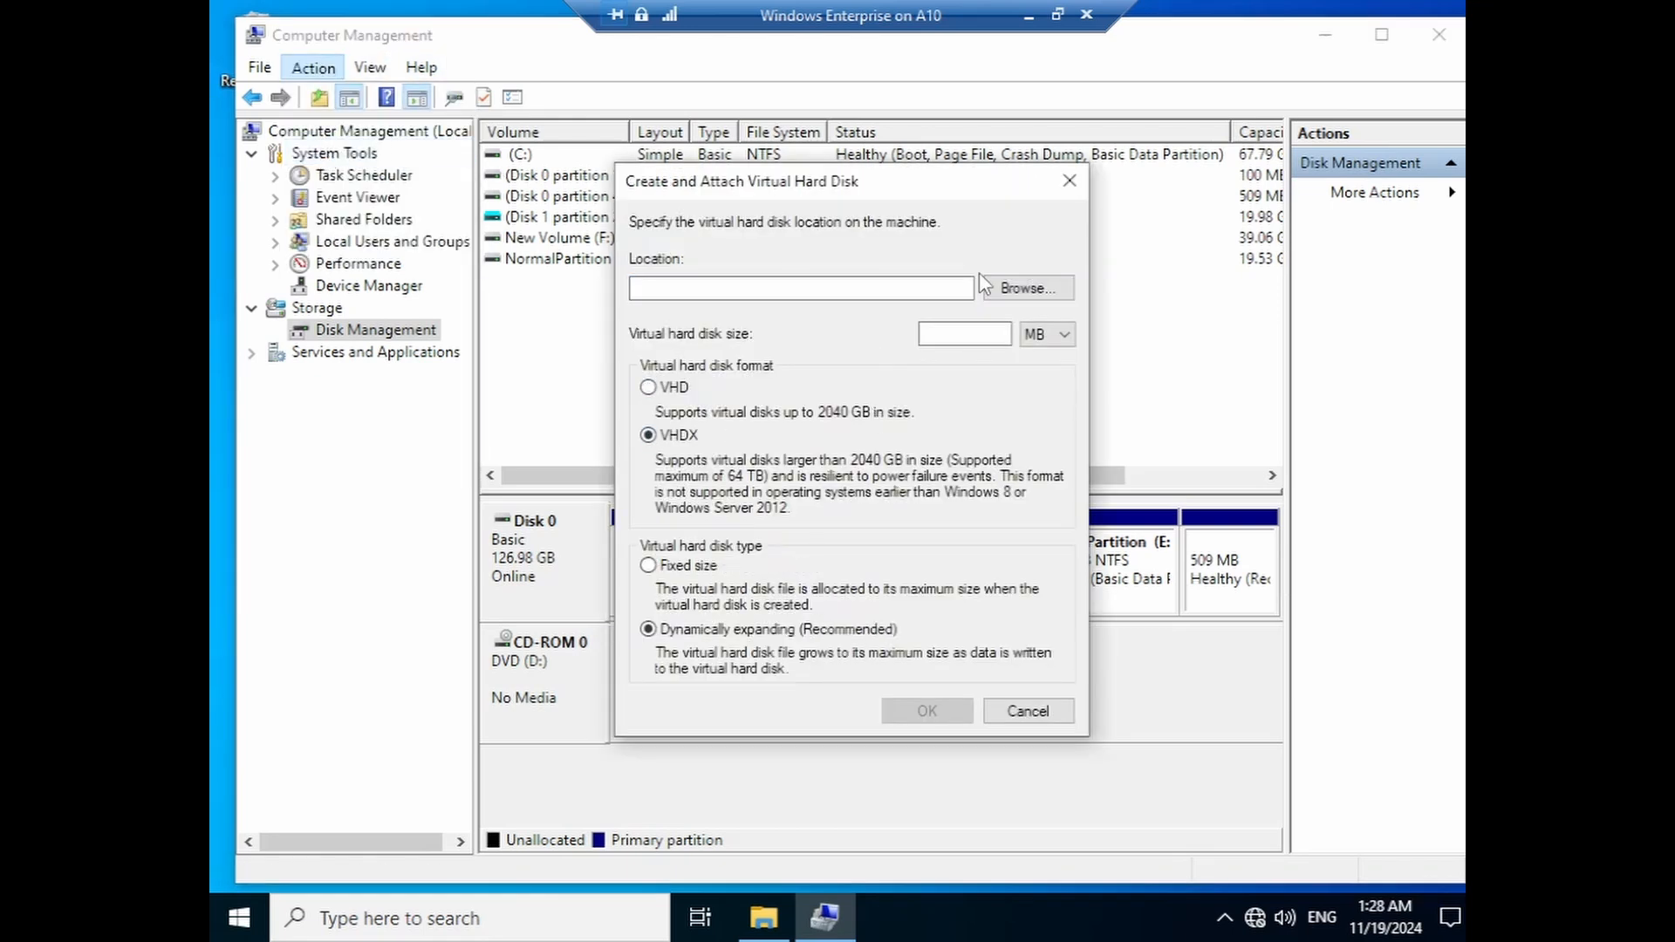
left_click(1047, 334)
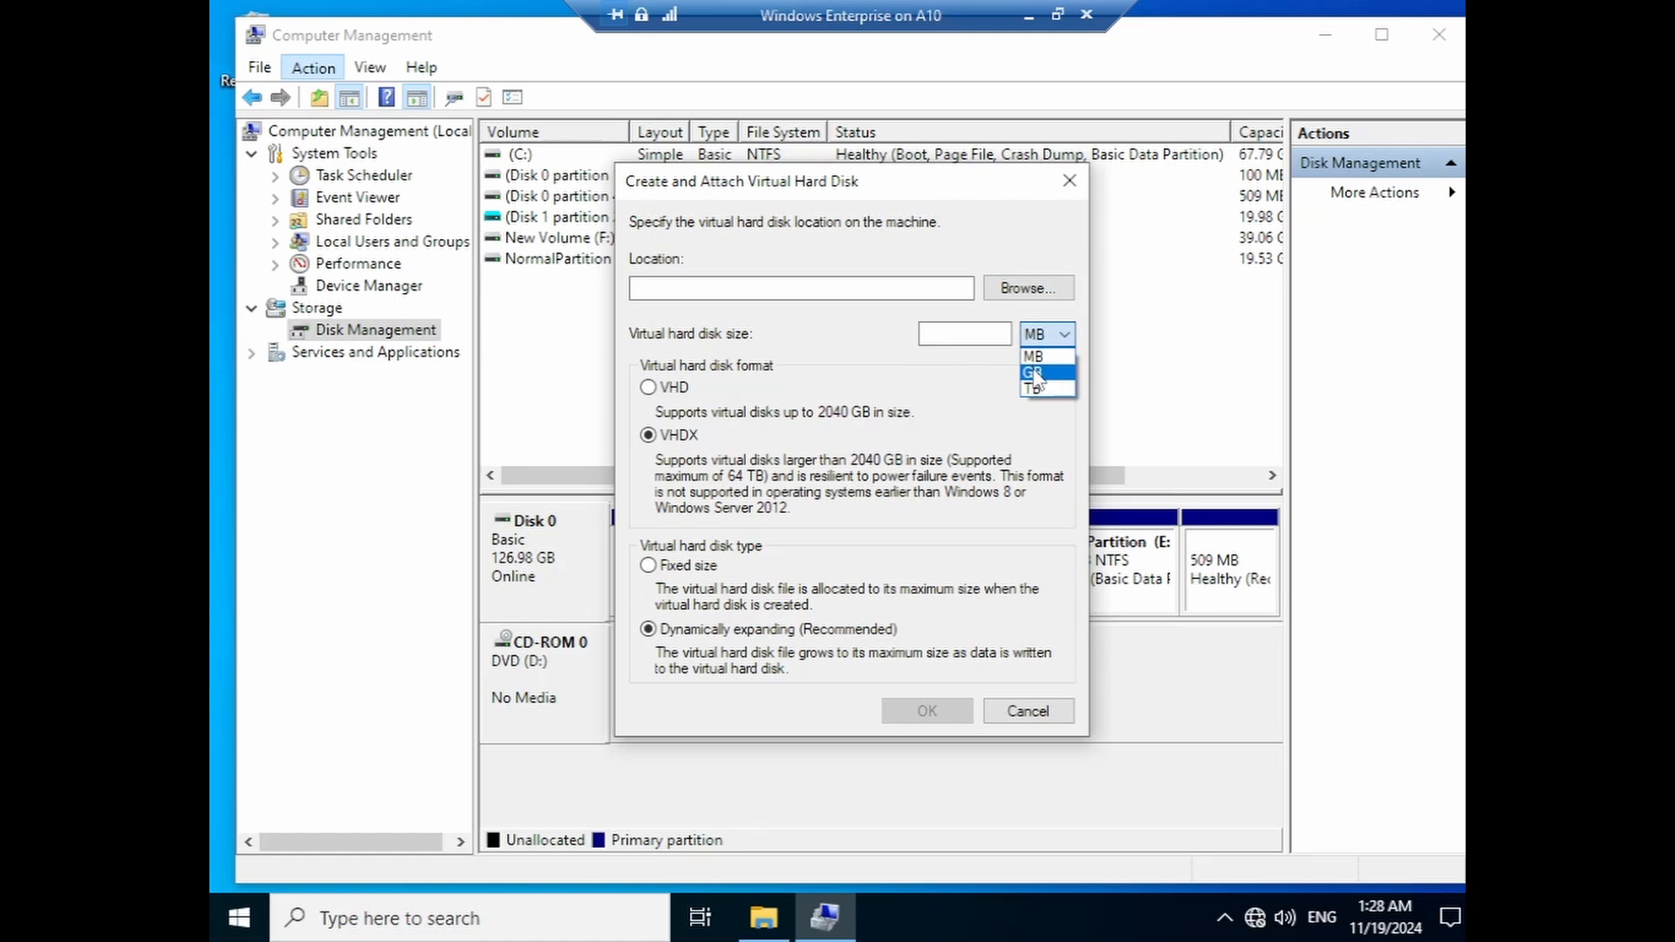
left_click(1038, 364)
left_click(959, 335)
type("40")
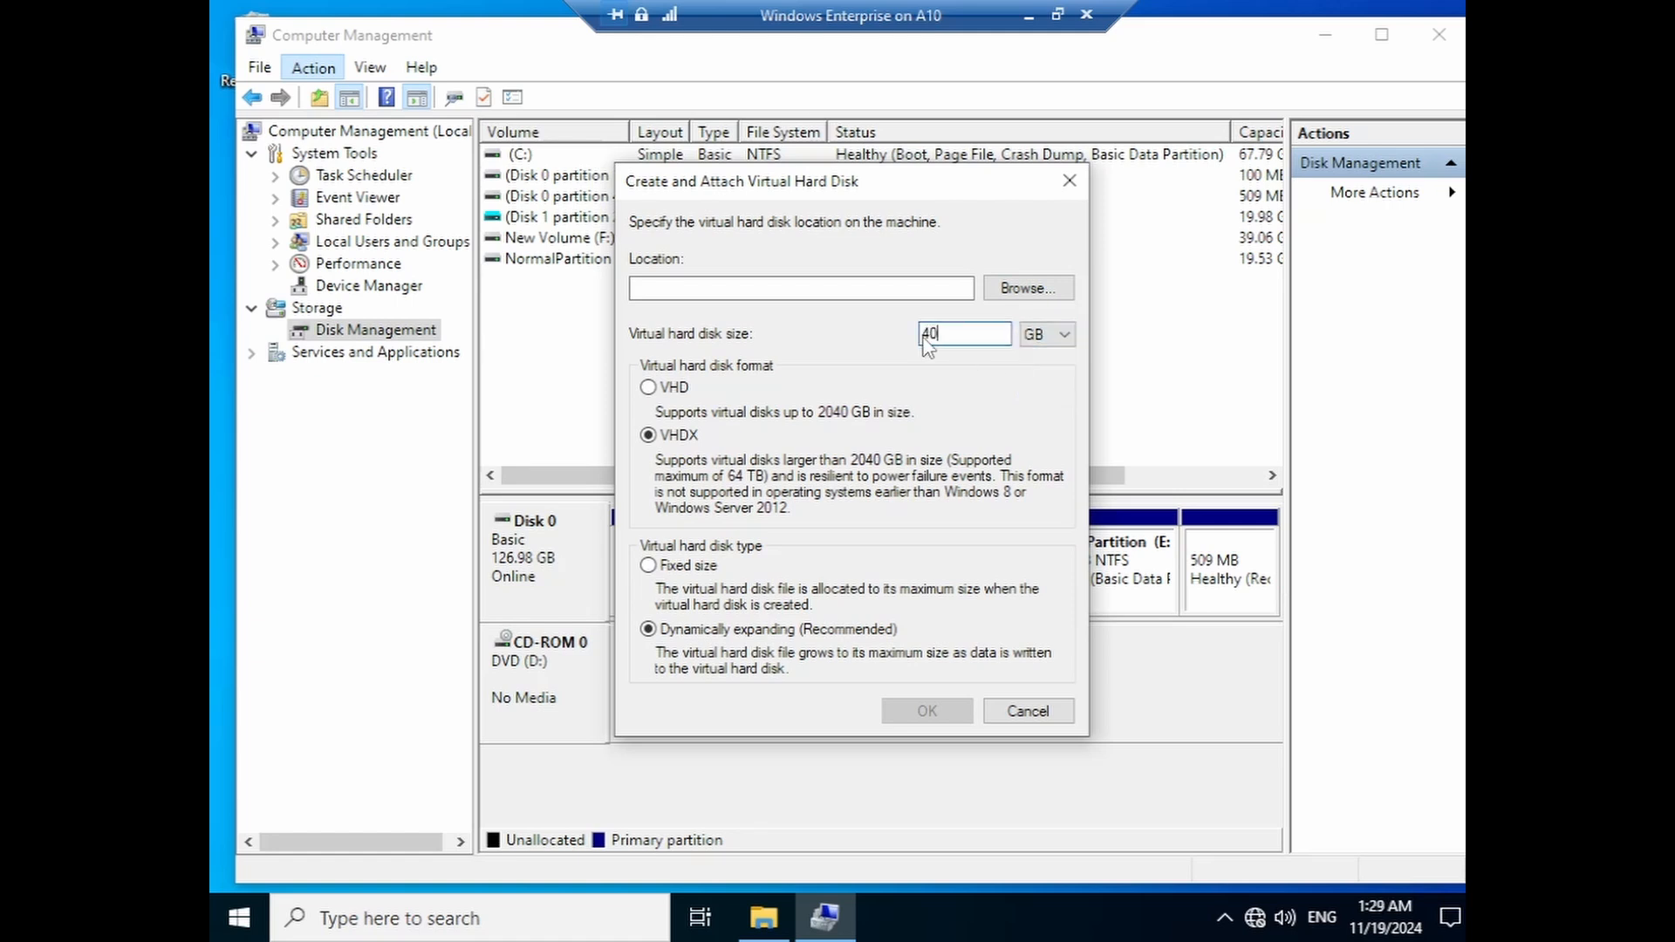
- Save it at F:\Windows10.vhdx, then create and attach the disk
left_click(1028, 288)
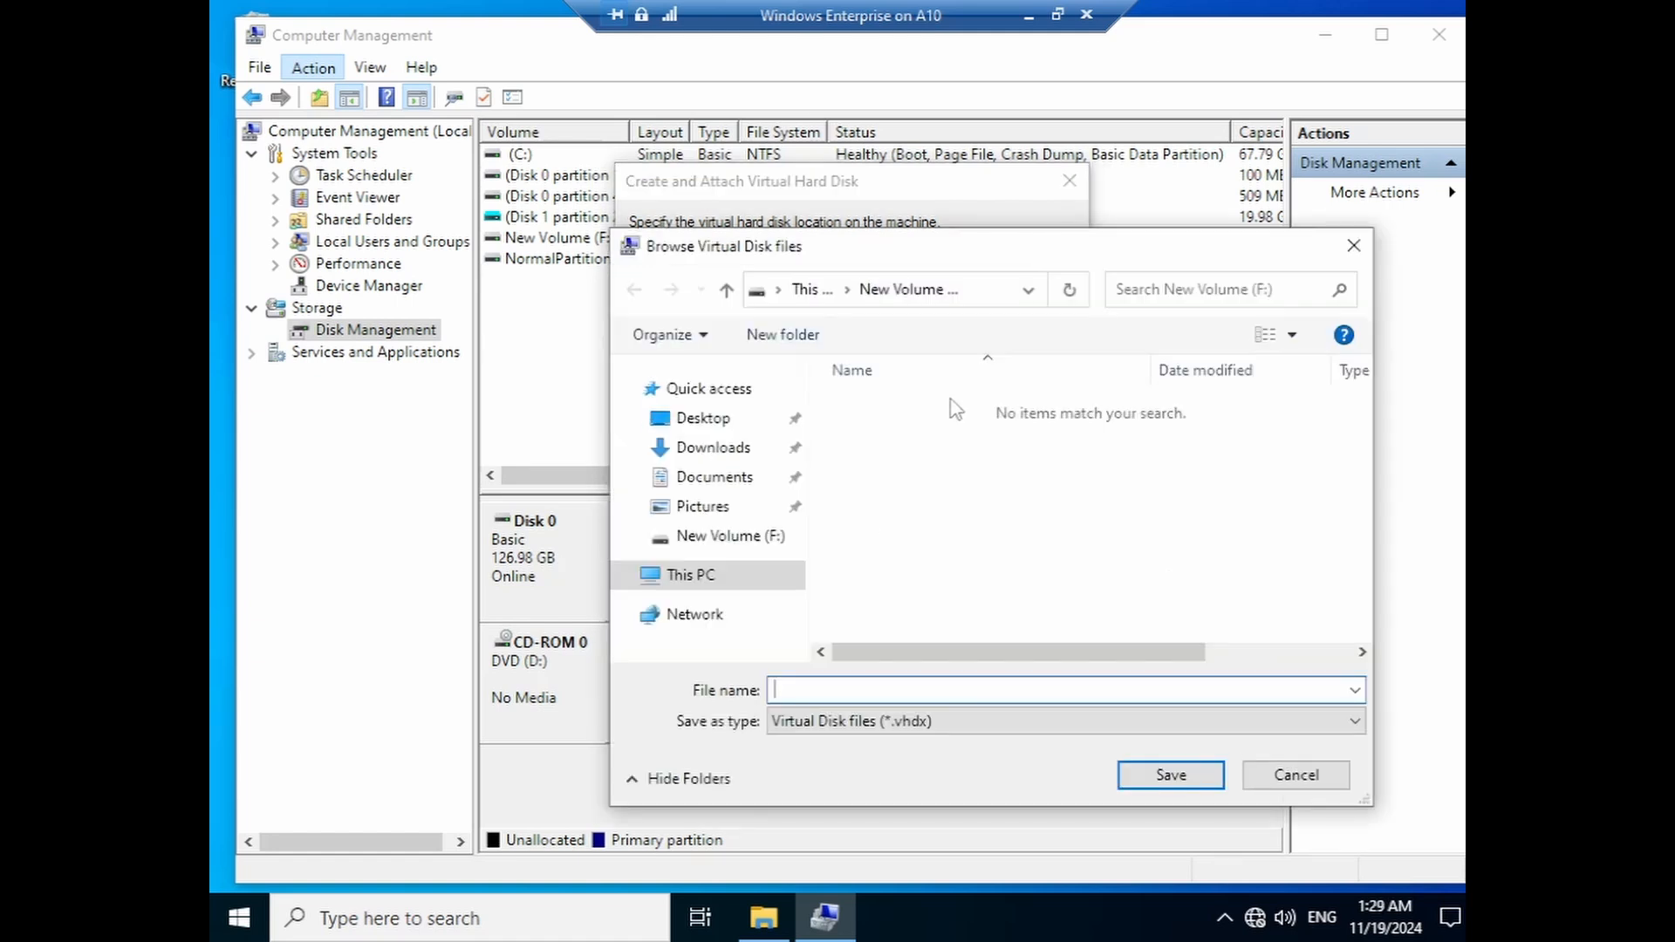
left_click(756, 573)
scroll(1055, 602, "down", 5)
double_click(1028, 647)
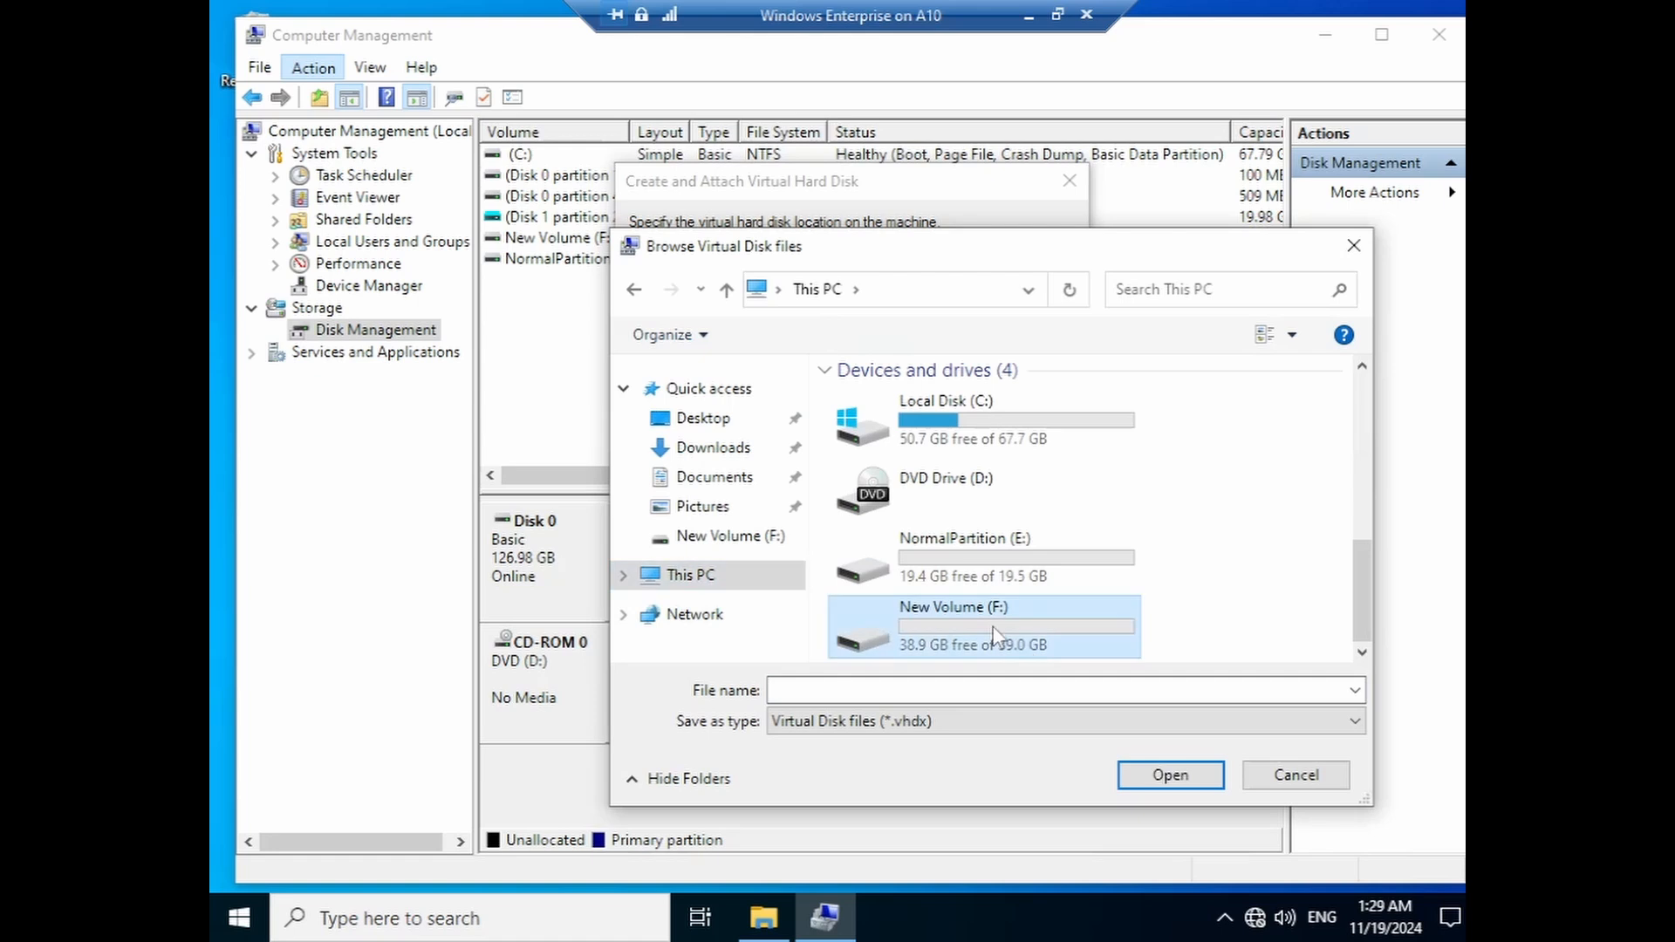
left_click(948, 690)
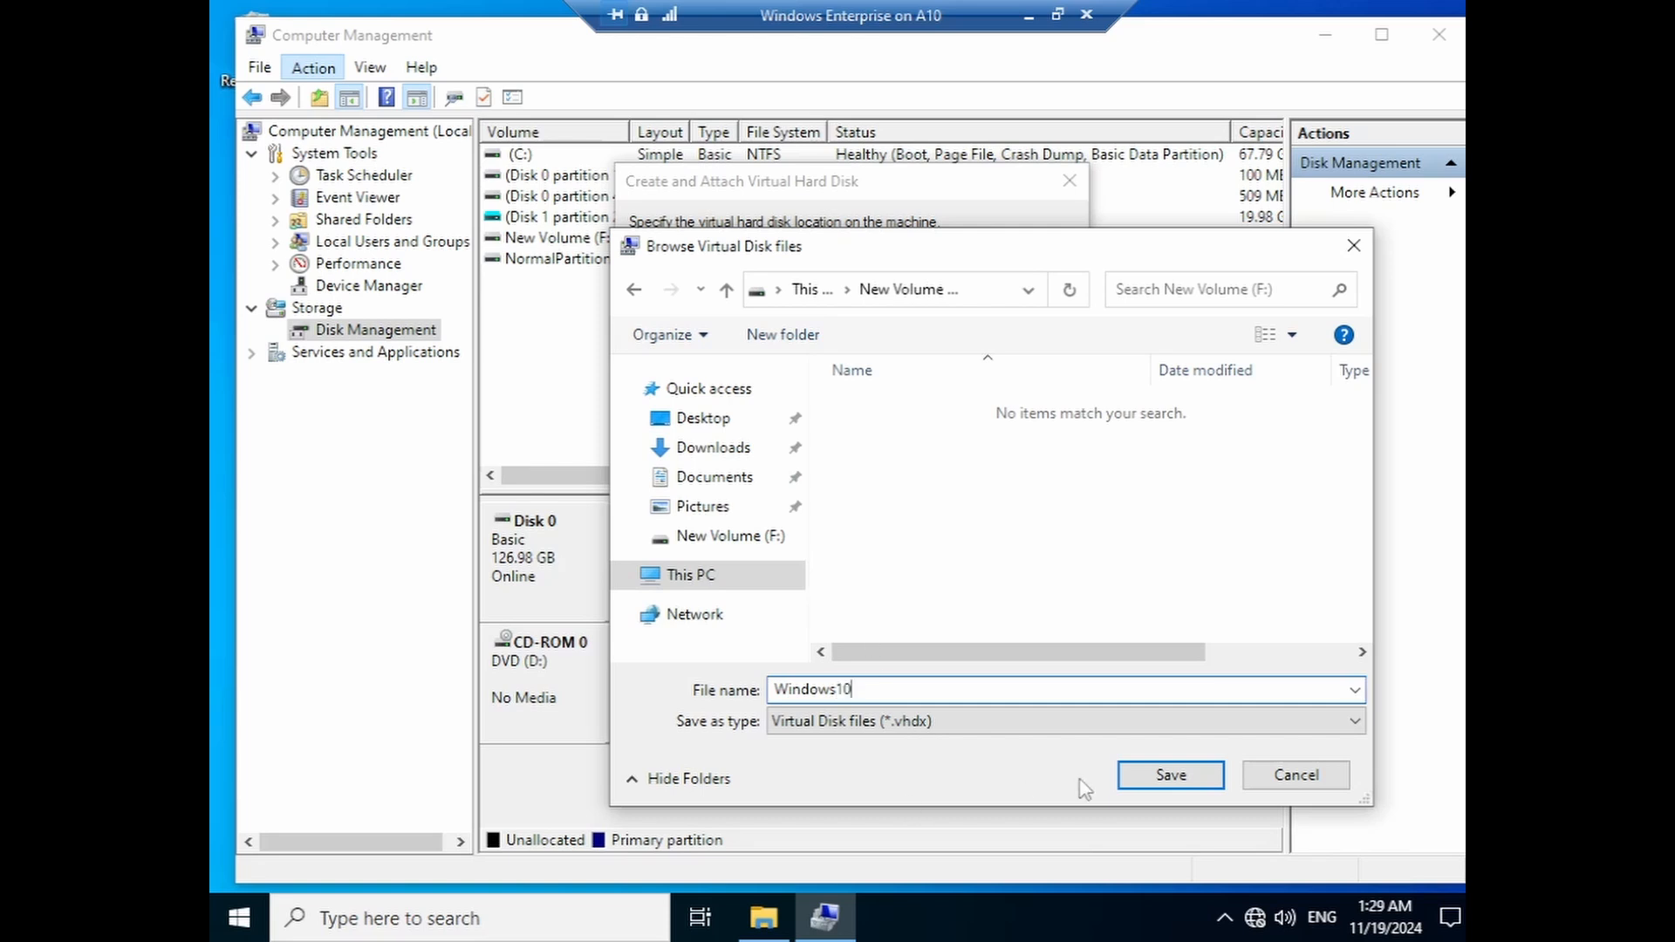
left_click(1172, 775)
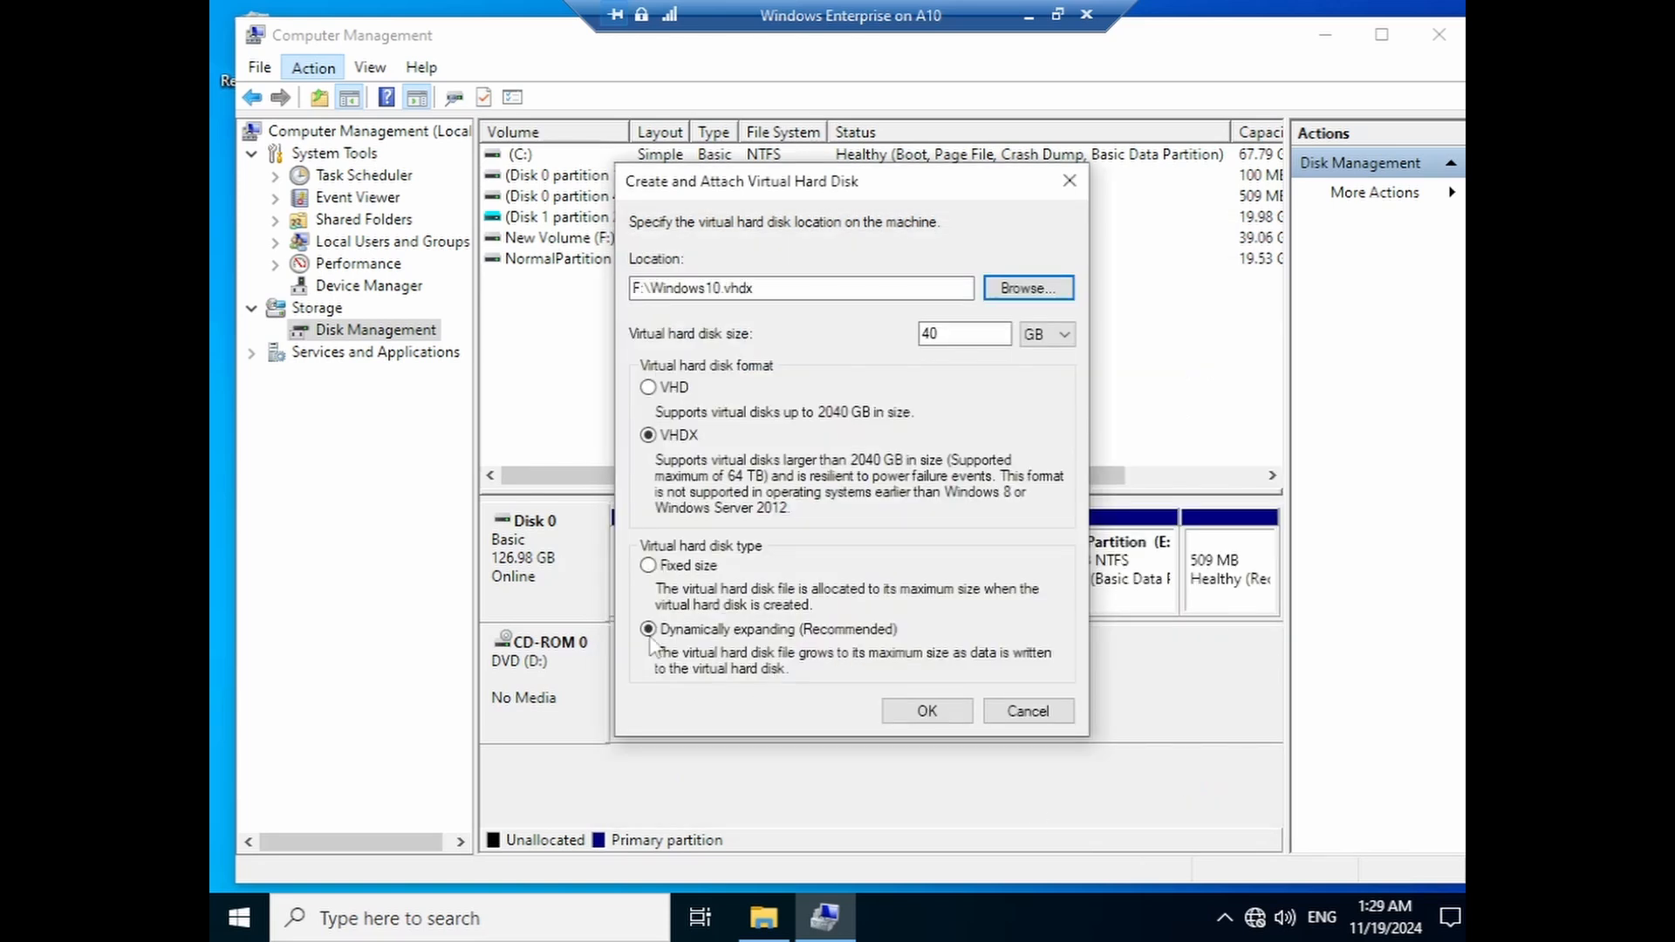
left_click(927, 710)
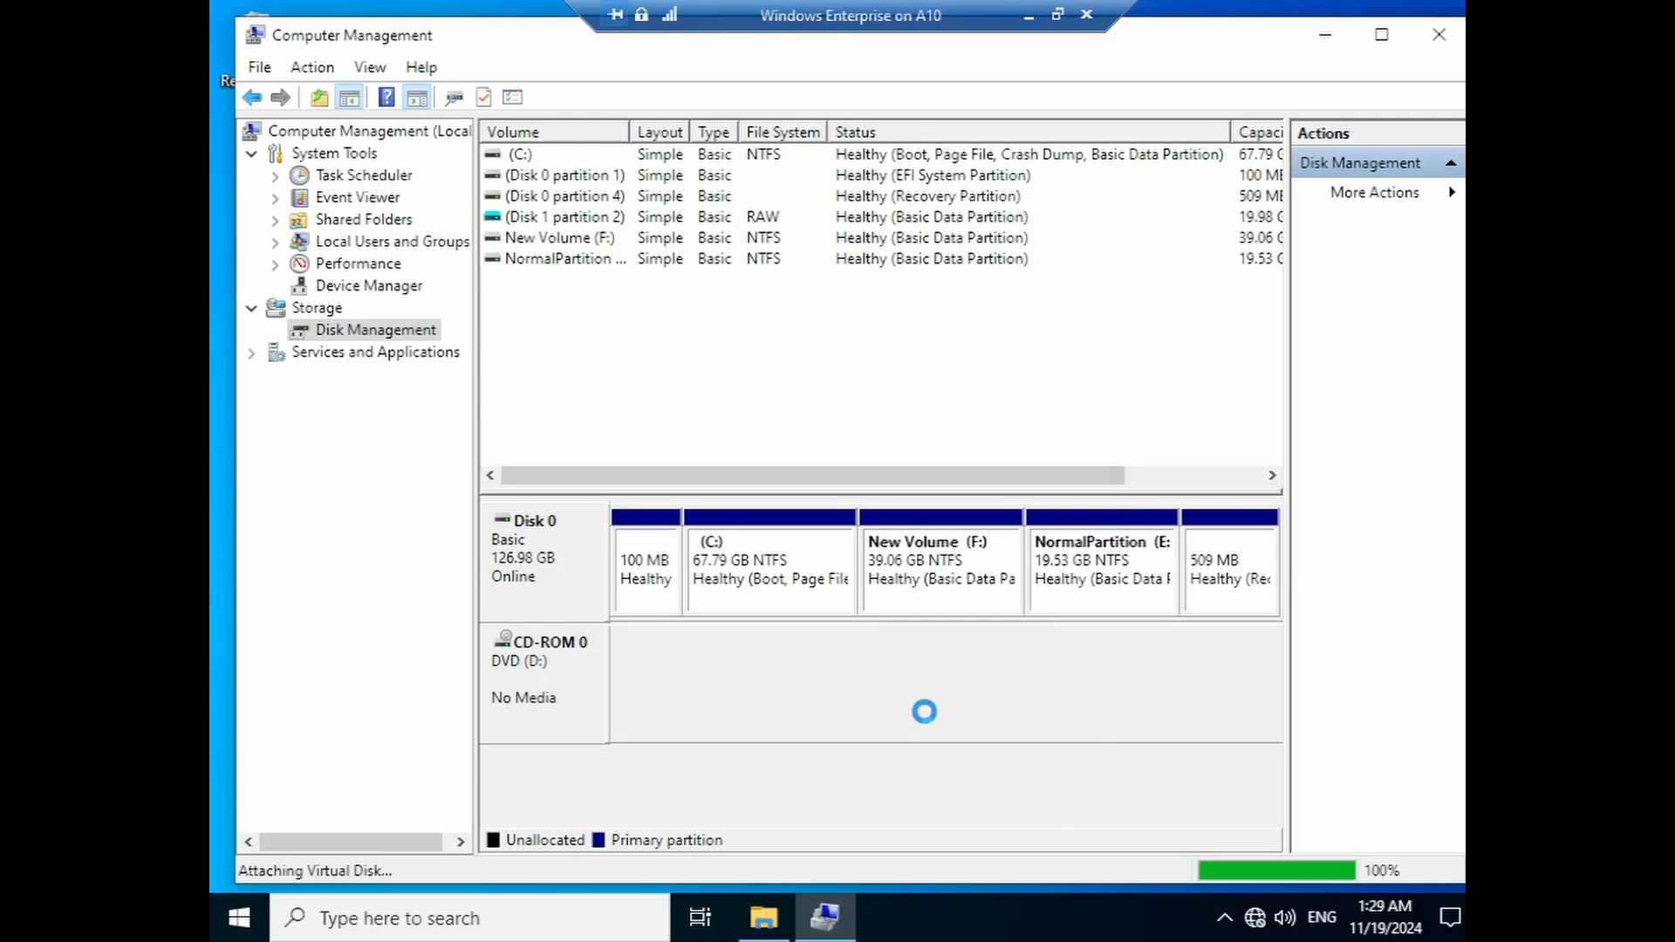
- Initialize the new 40 GB Disk 1
right_click(516, 686)
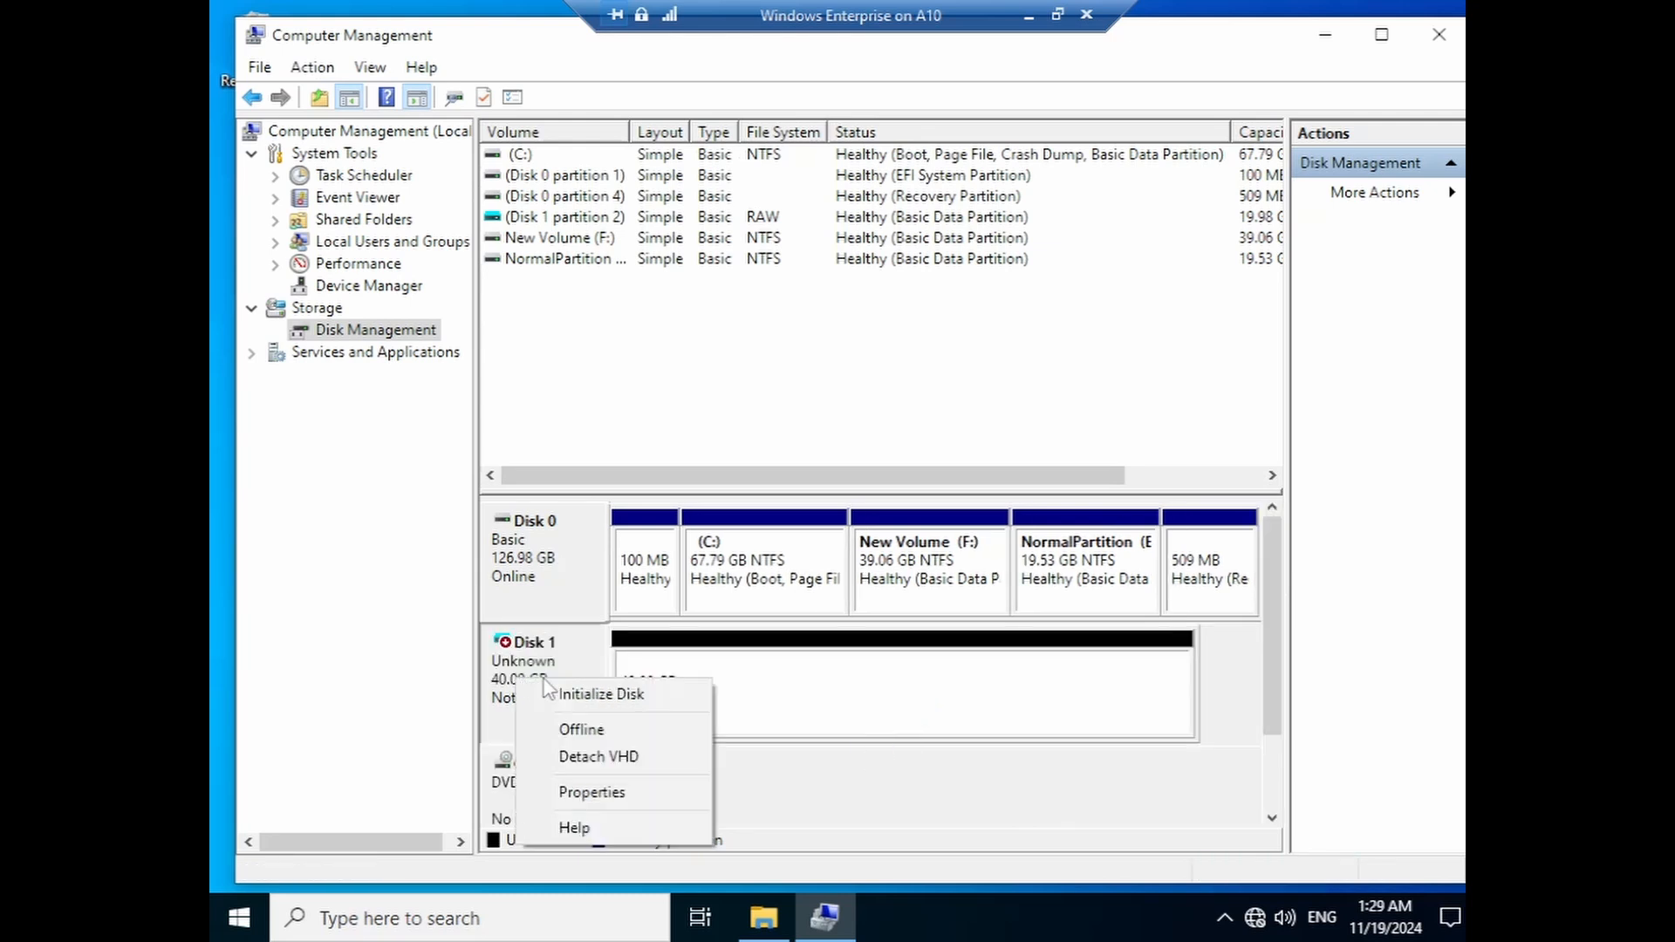
left_click(553, 689)
left_click(930, 610)
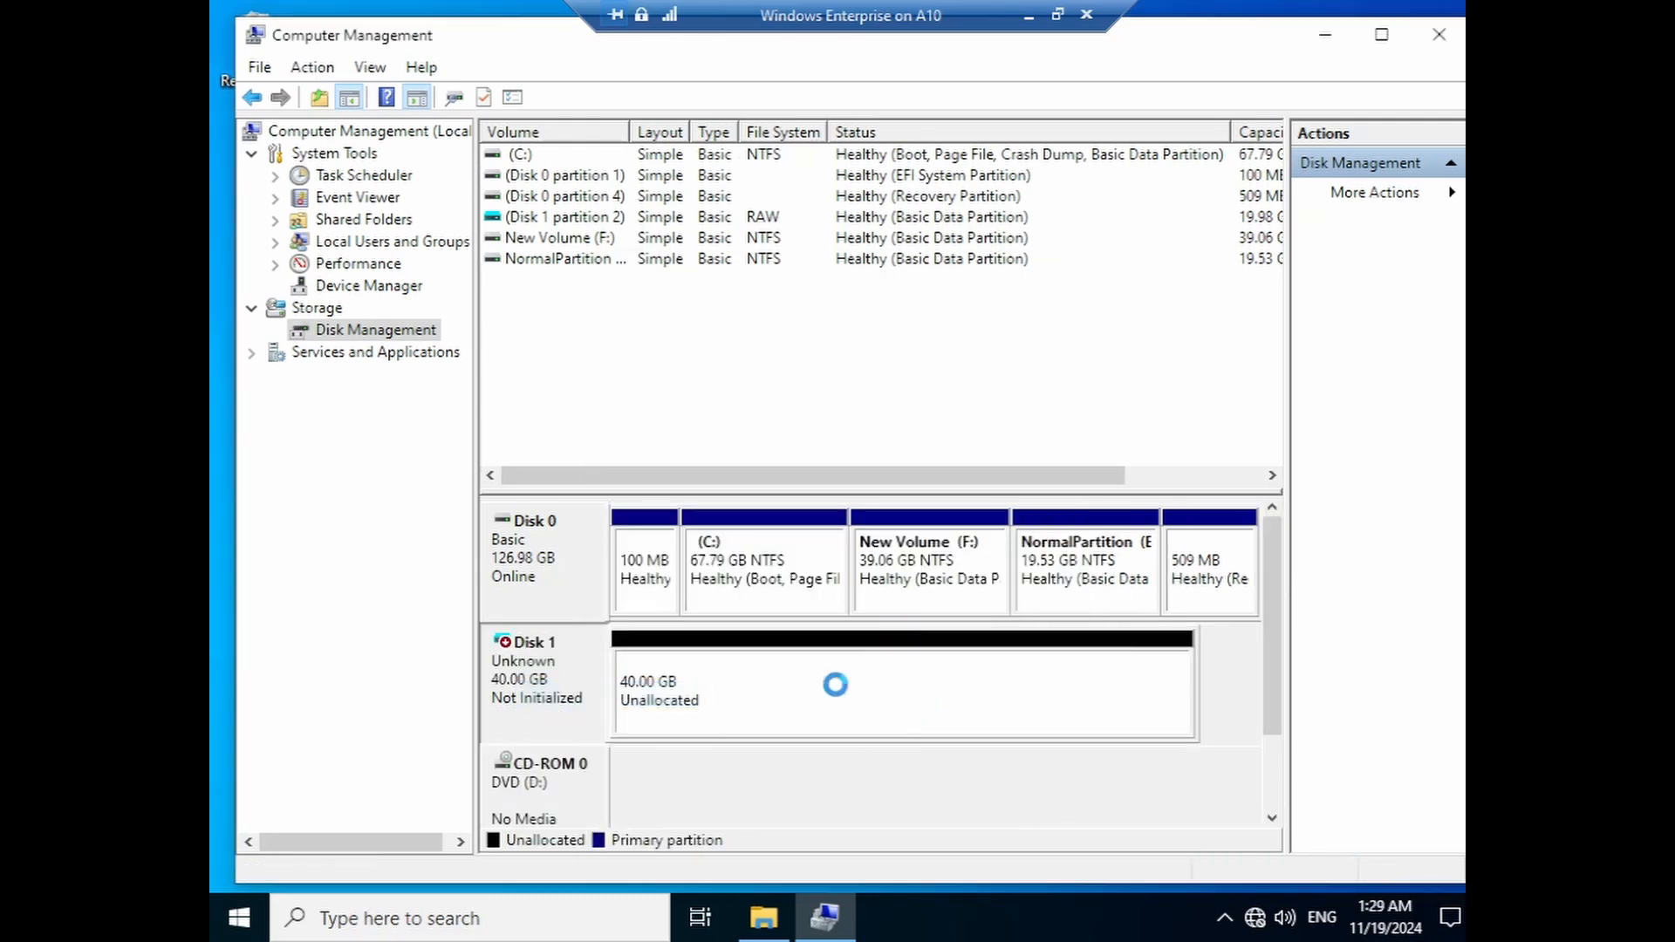
- Format all of Disk 1 as a 39.98 GB NTFS New Volume (G:)
right_click(731, 691)
left_click(802, 486)
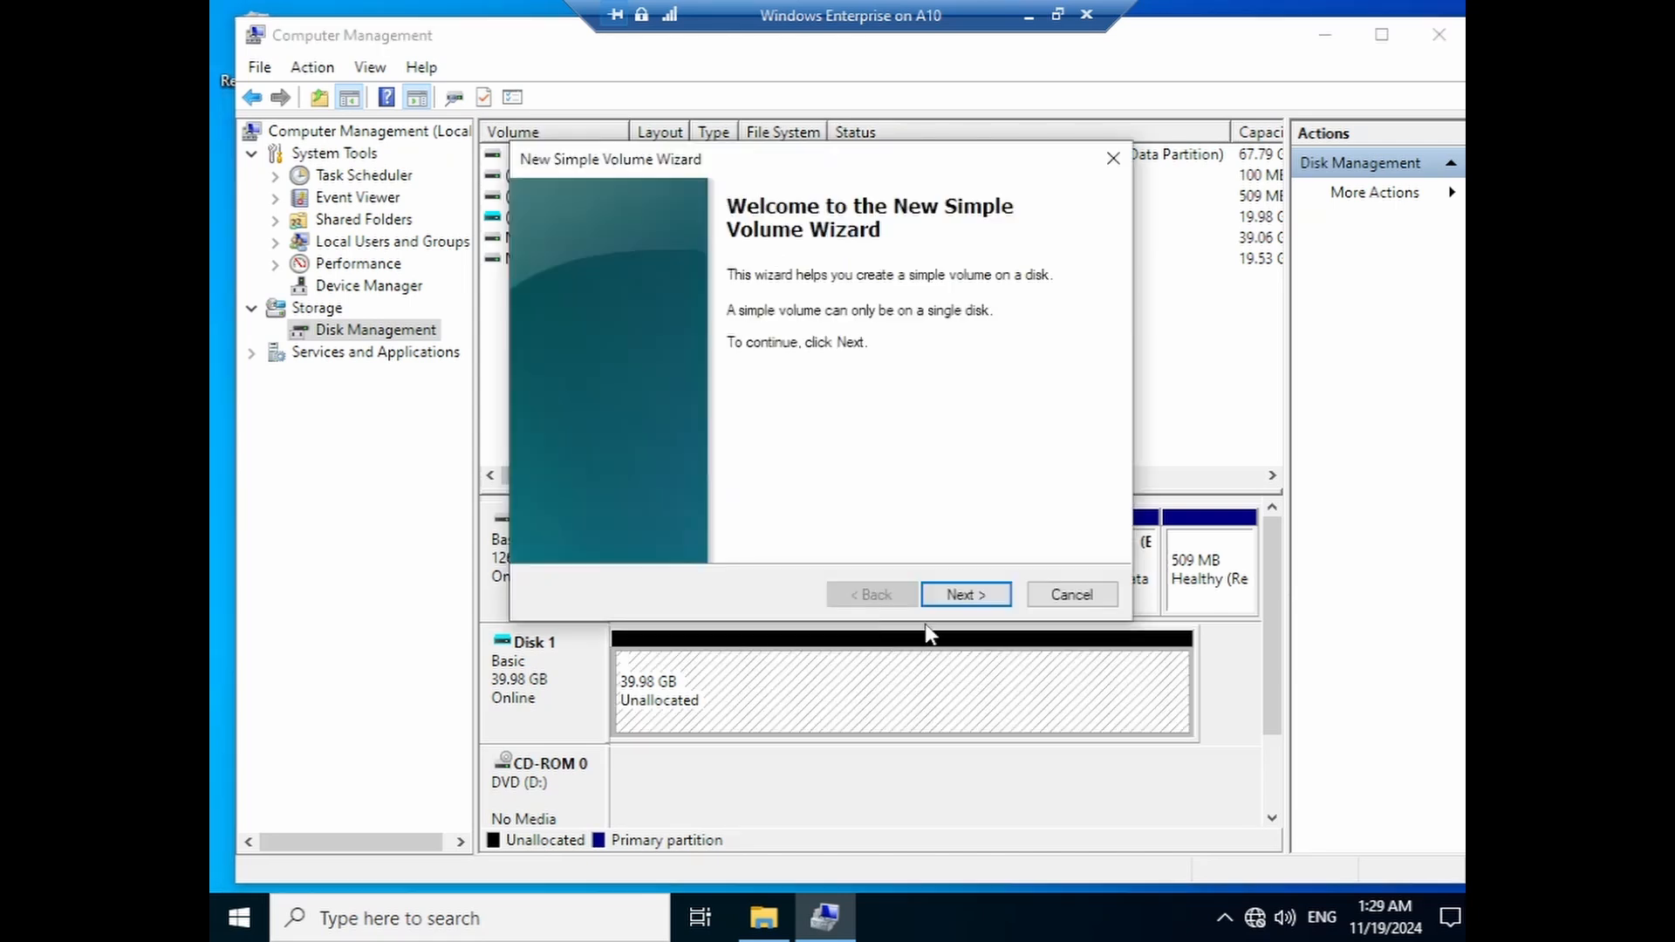
left_click(966, 594)
left_click(965, 594)
left_click(965, 594)
left_click(965, 594)
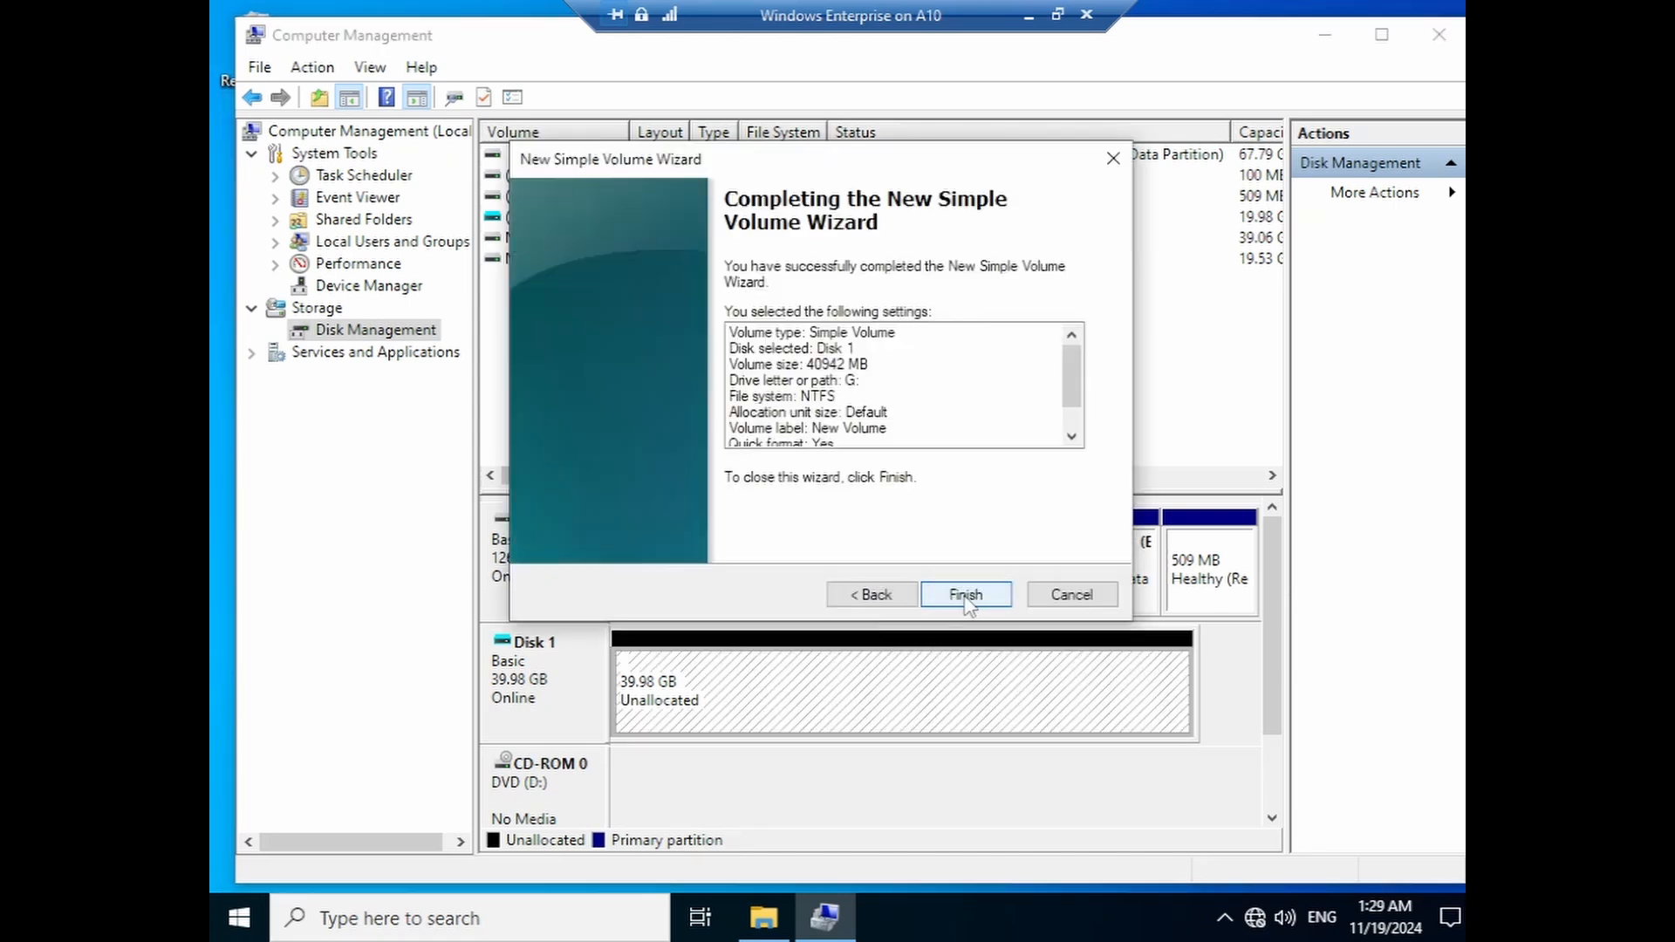
left_click(966, 594)
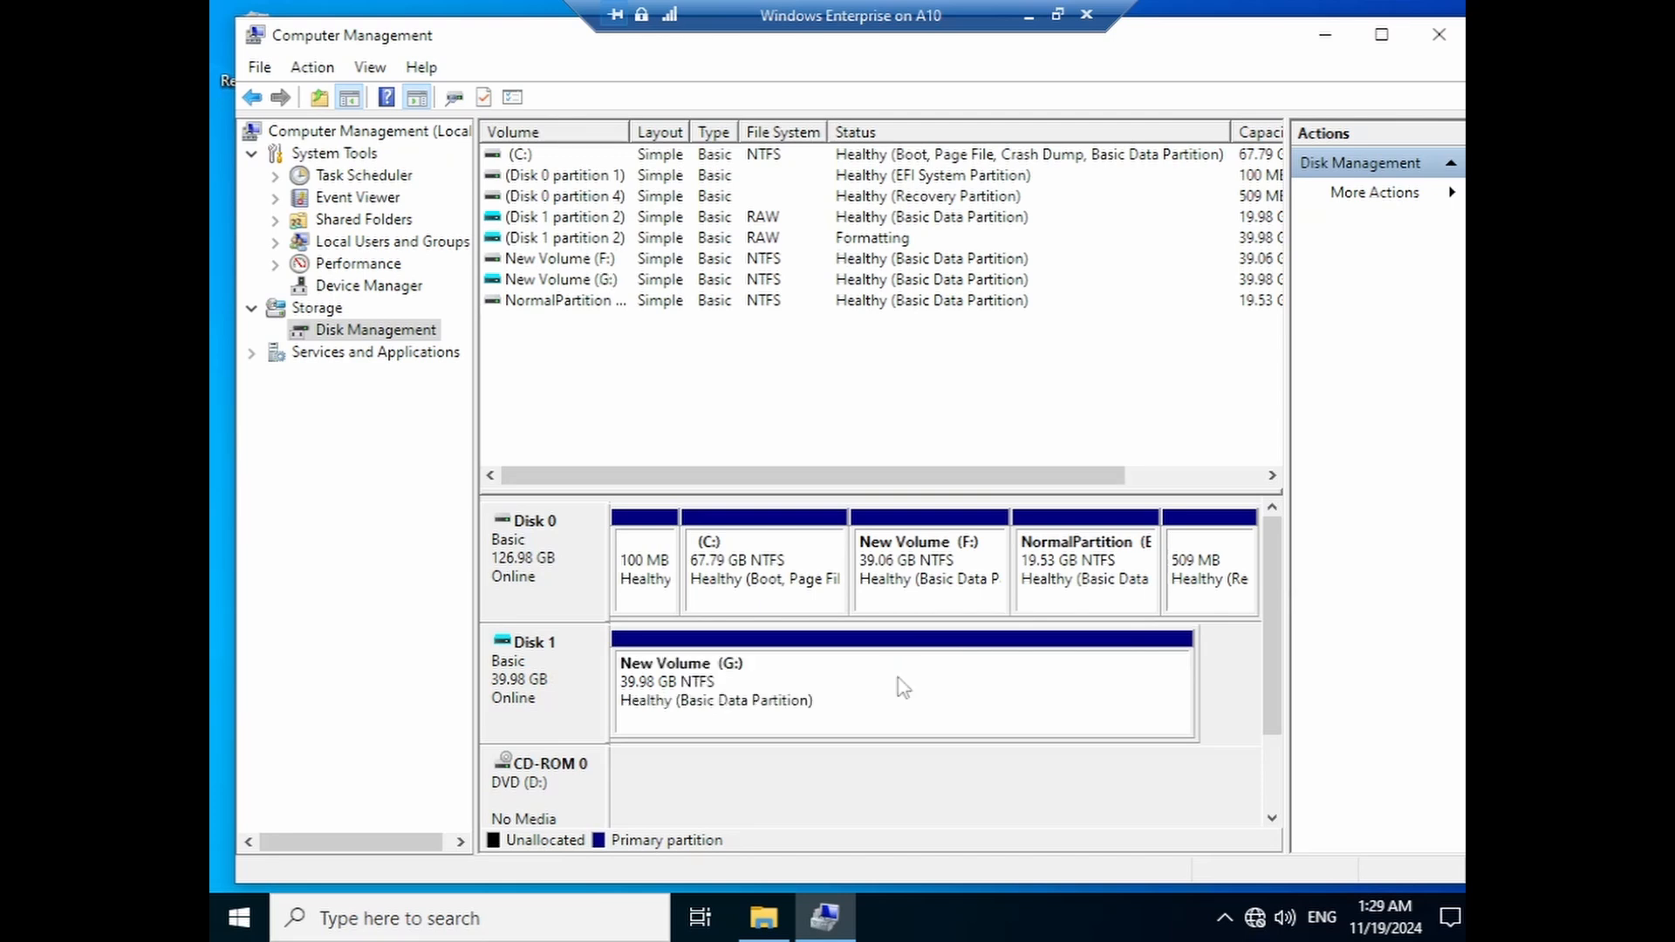
- Shrink New Volume (G:) by 20000 MB to free about 19.53 GB
right_click(804, 685)
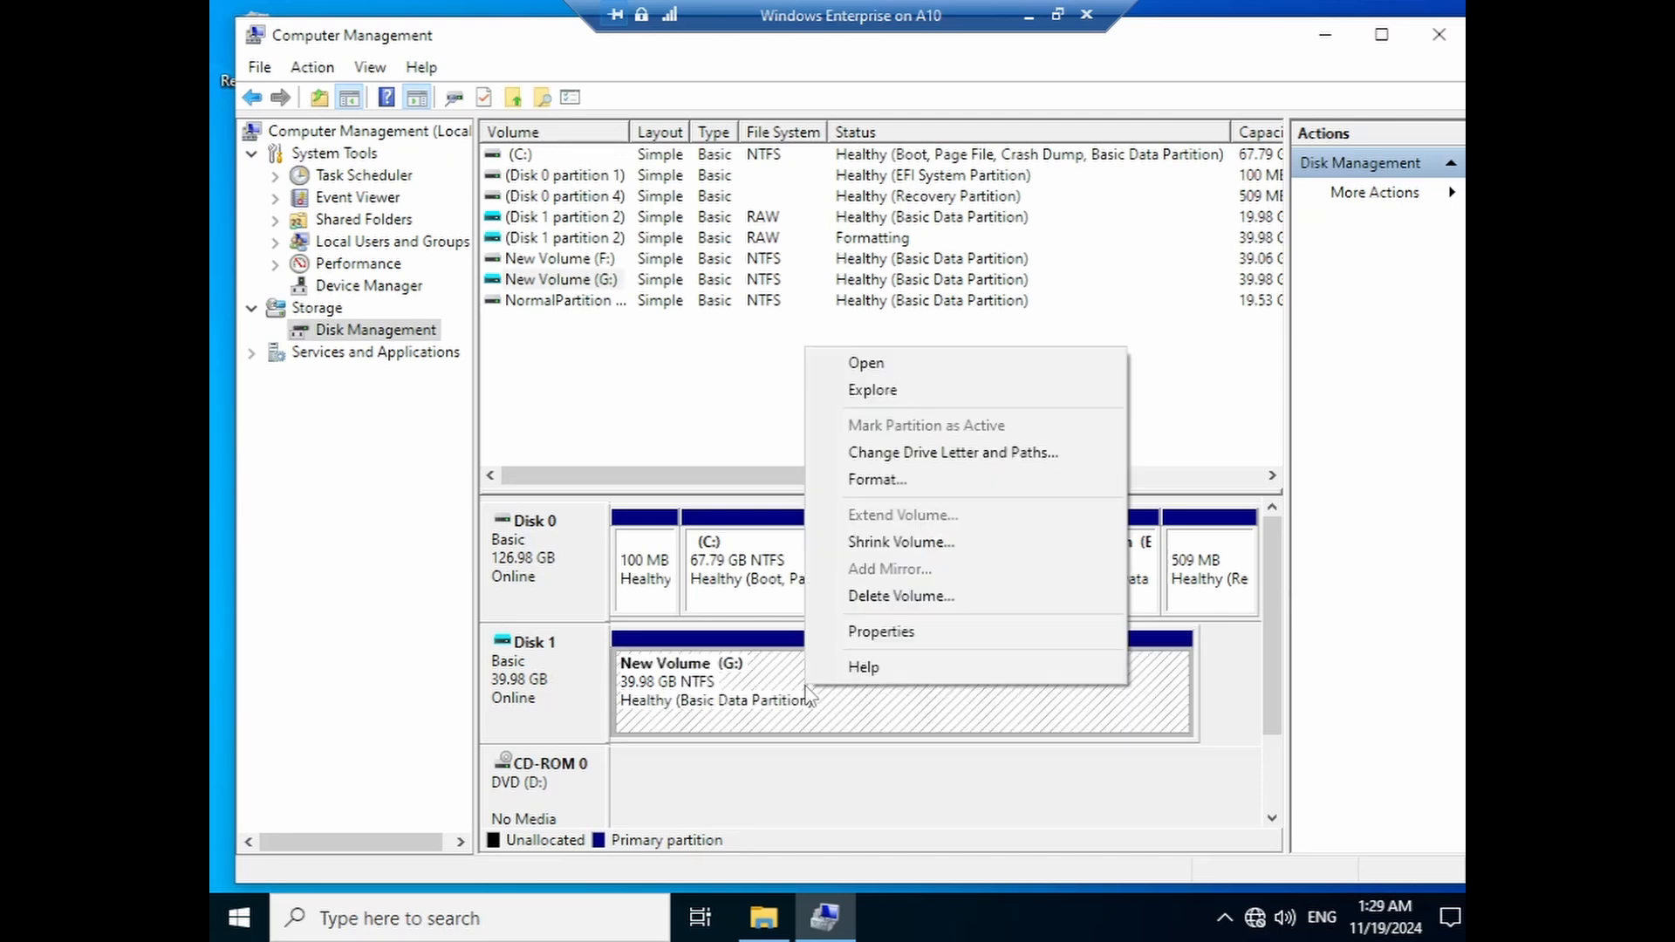
left_click(907, 542)
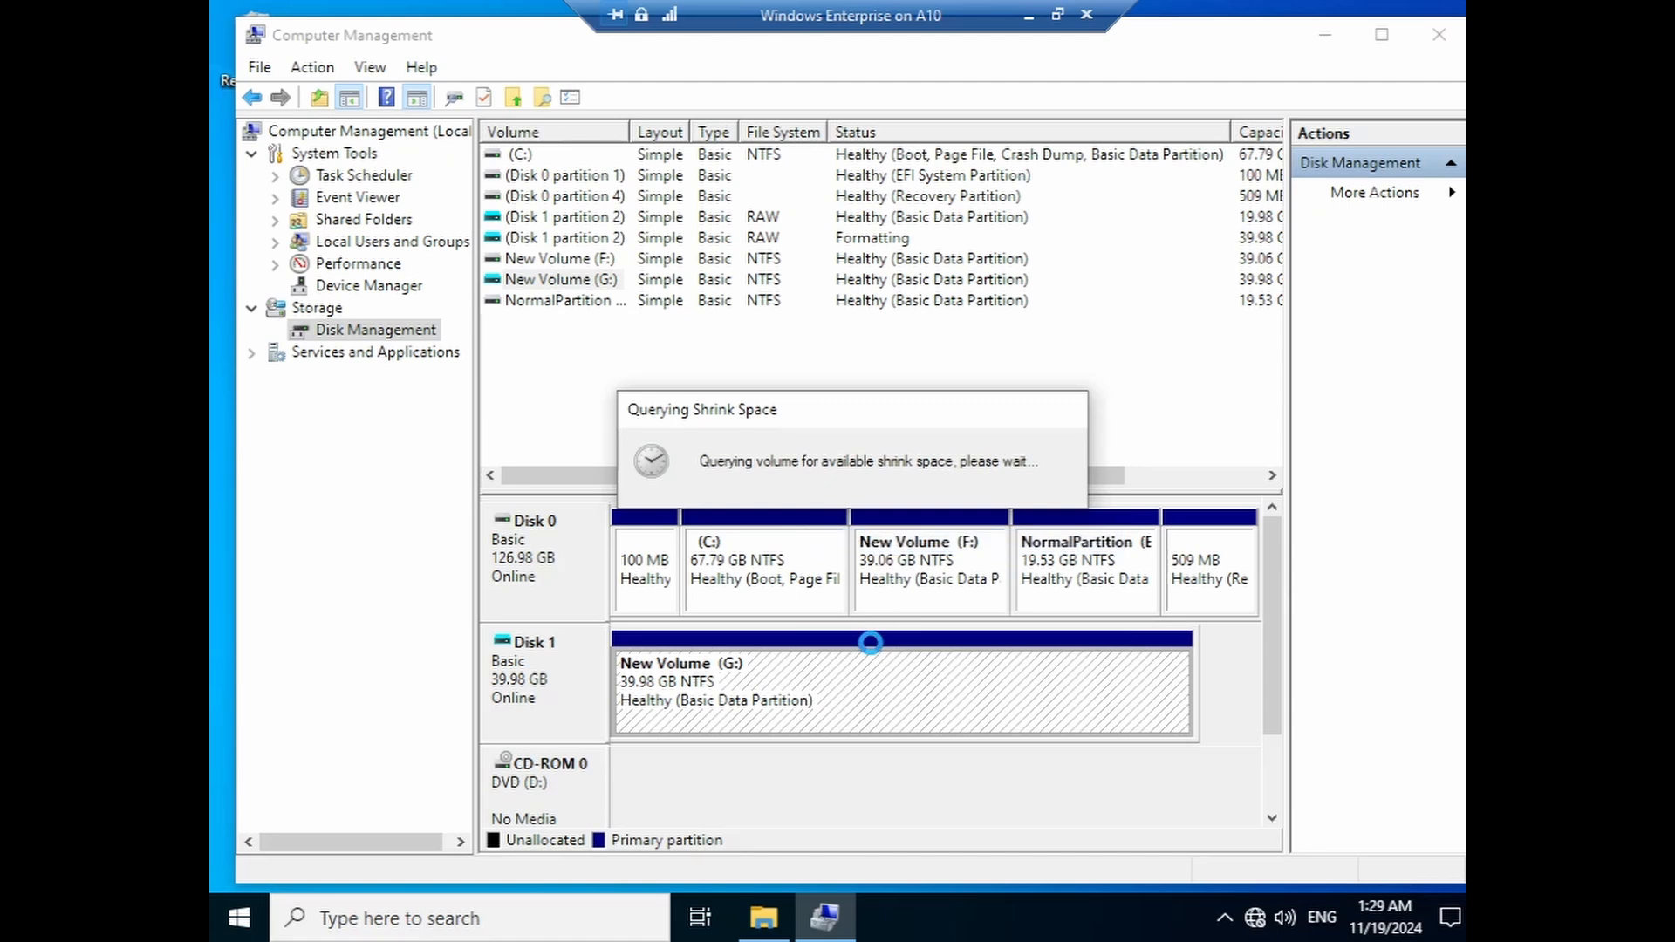
type("2")
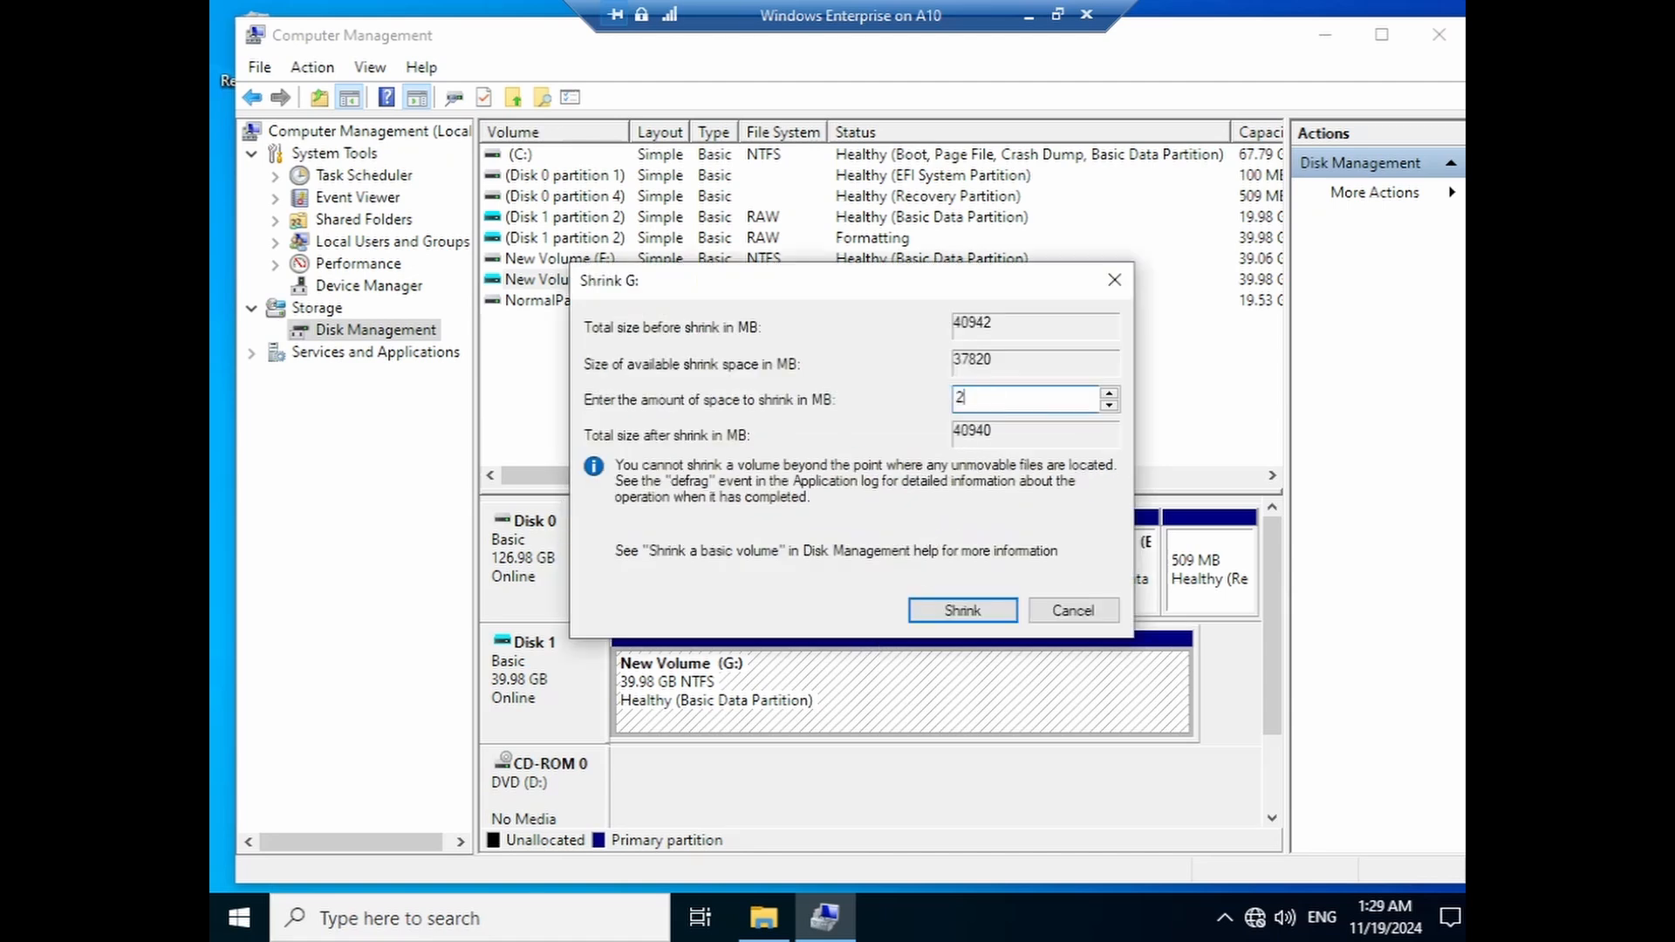
type("0000")
left_click(962, 613)
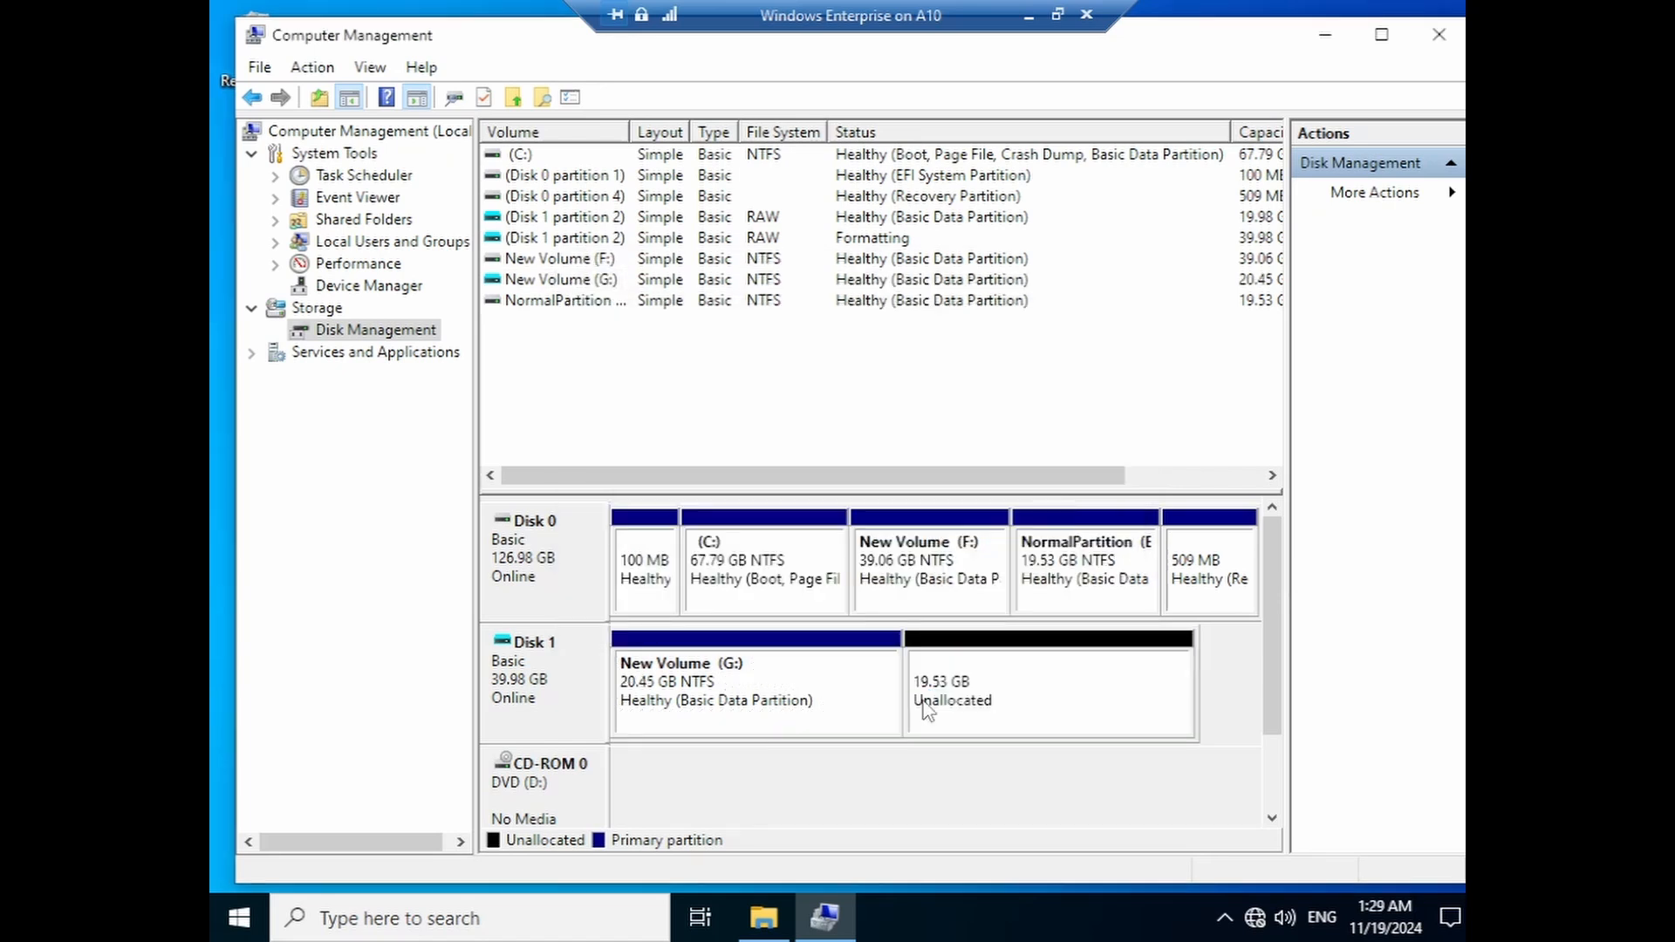
- Create a 20000 MB NTFS simple volume, New Volume (H:), in the freed unallocated space
right_click(1002, 699)
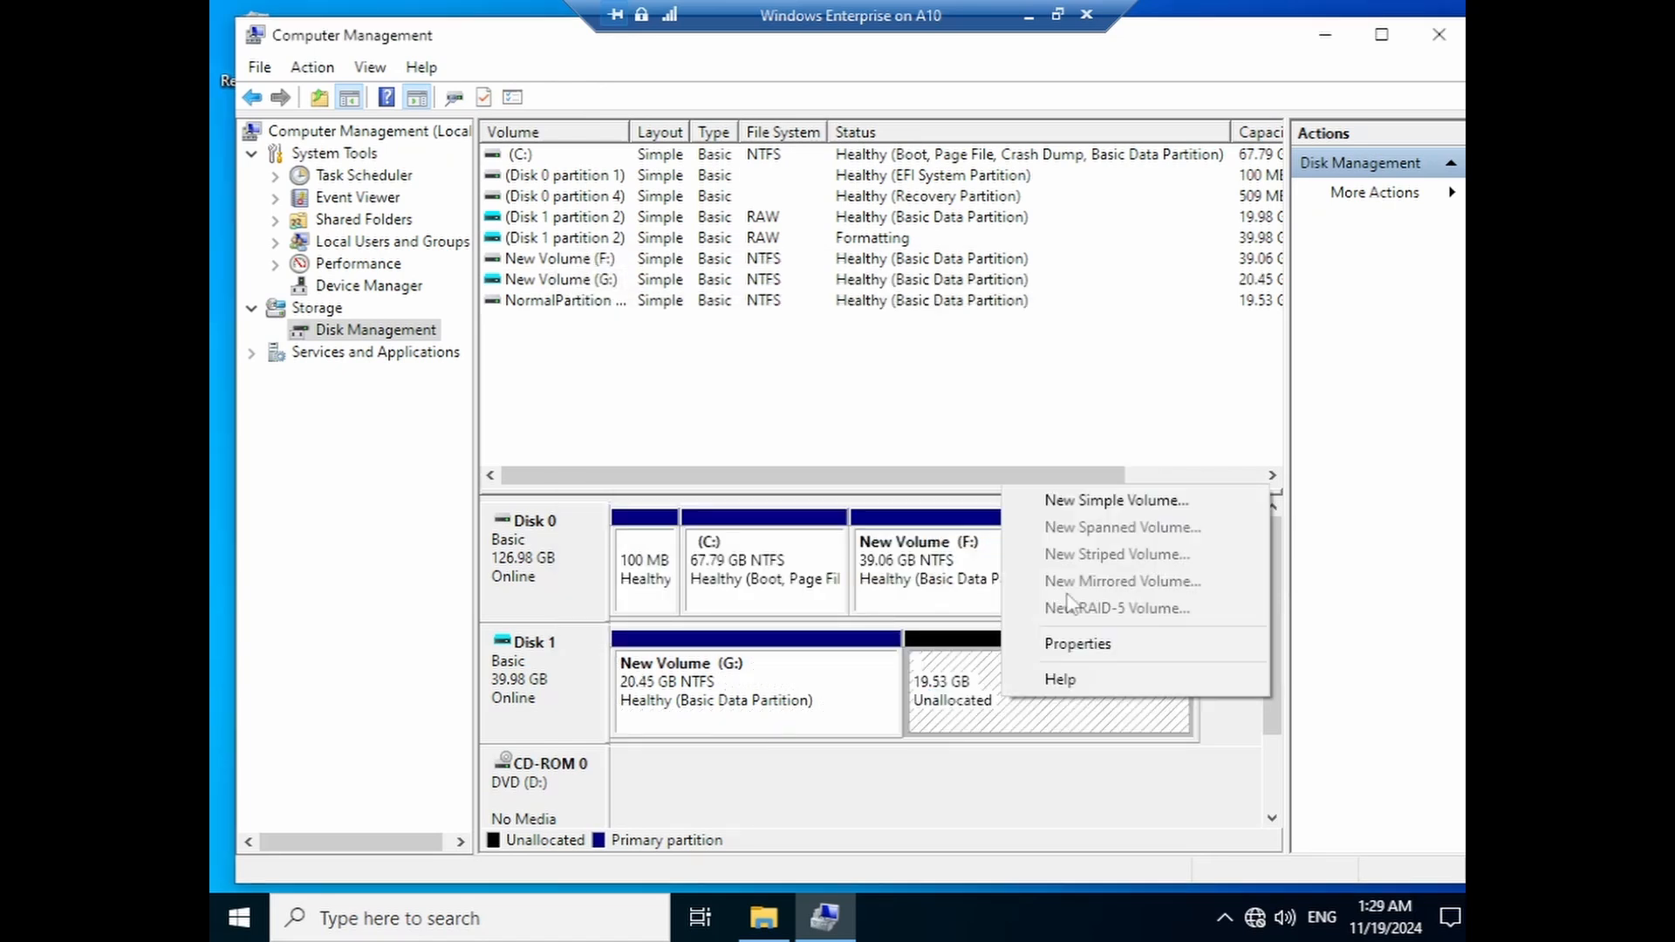
left_click(1088, 515)
left_click(977, 597)
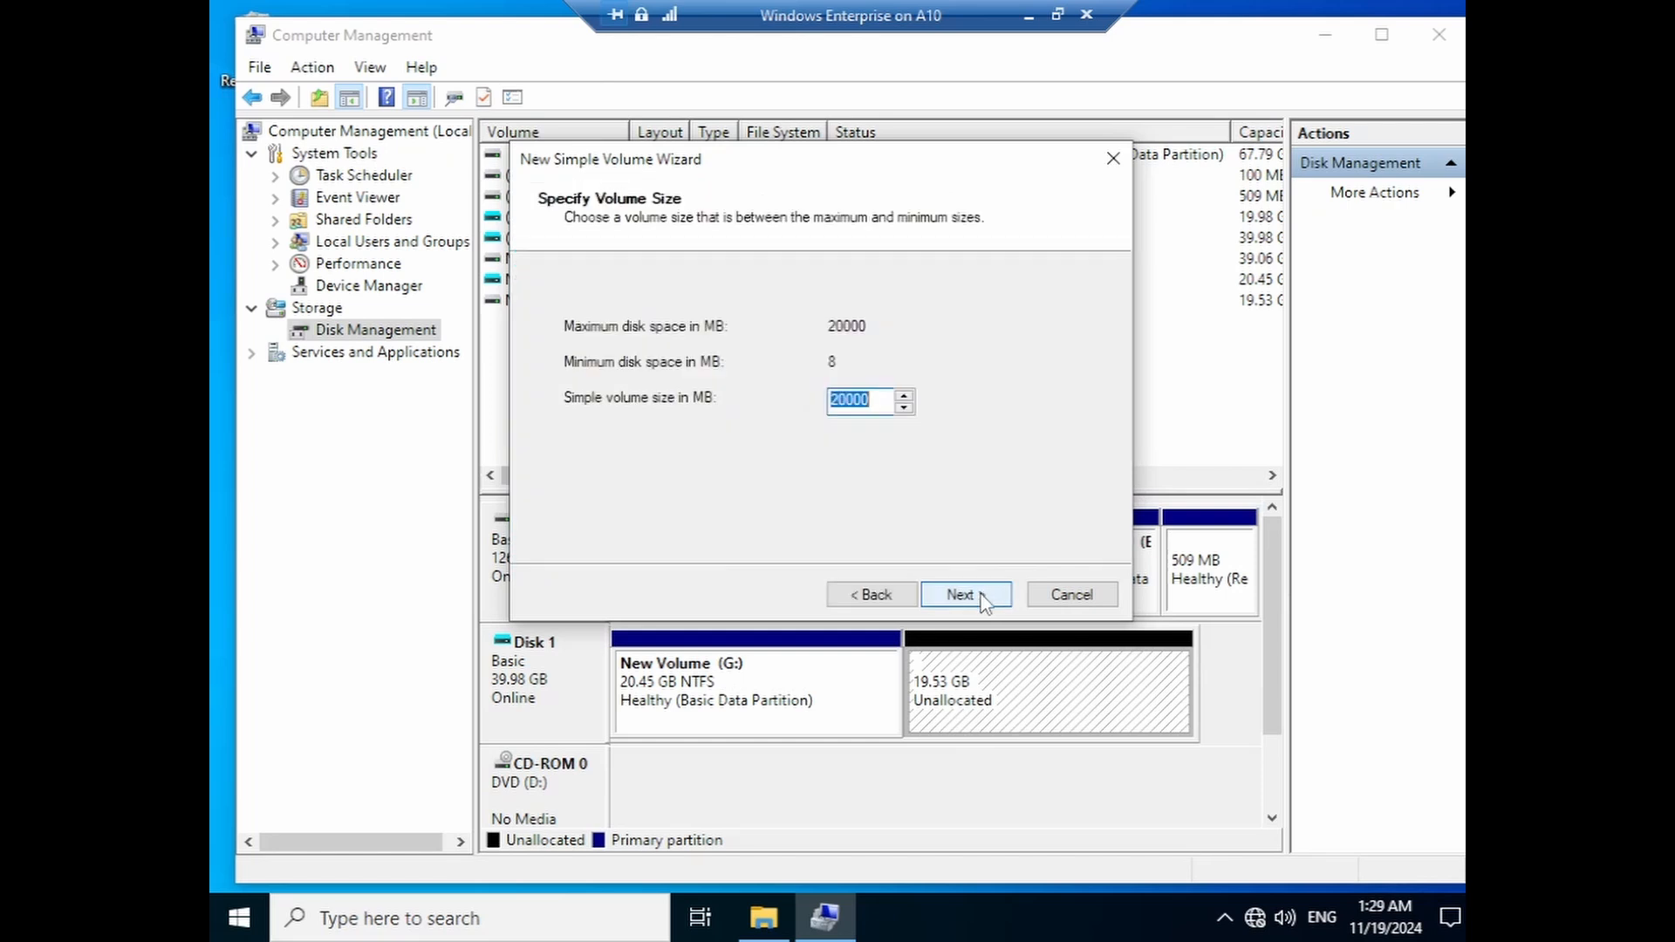
left_click(979, 598)
left_click(982, 601)
left_click(981, 599)
left_click(981, 598)
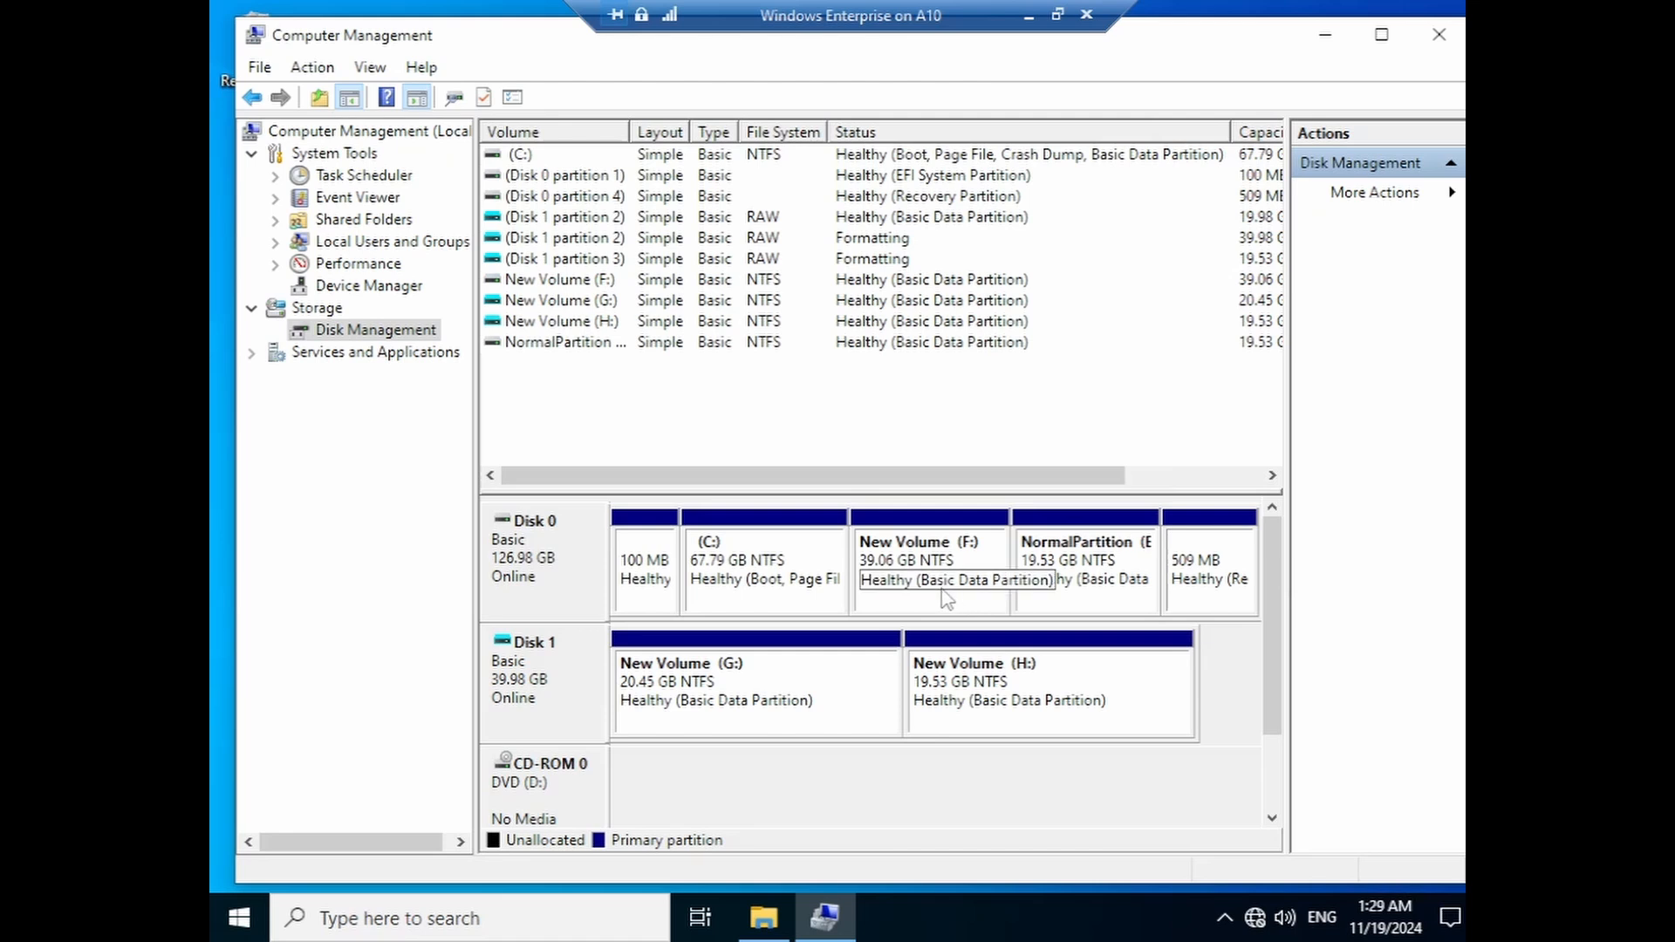
- Check that New Volume (G:) at 20.45 GB and New Volume (H:) at 19.53 GB show as healthy NTFS
left_click(667, 703)
left_click(973, 689)
left_click(1080, 579)
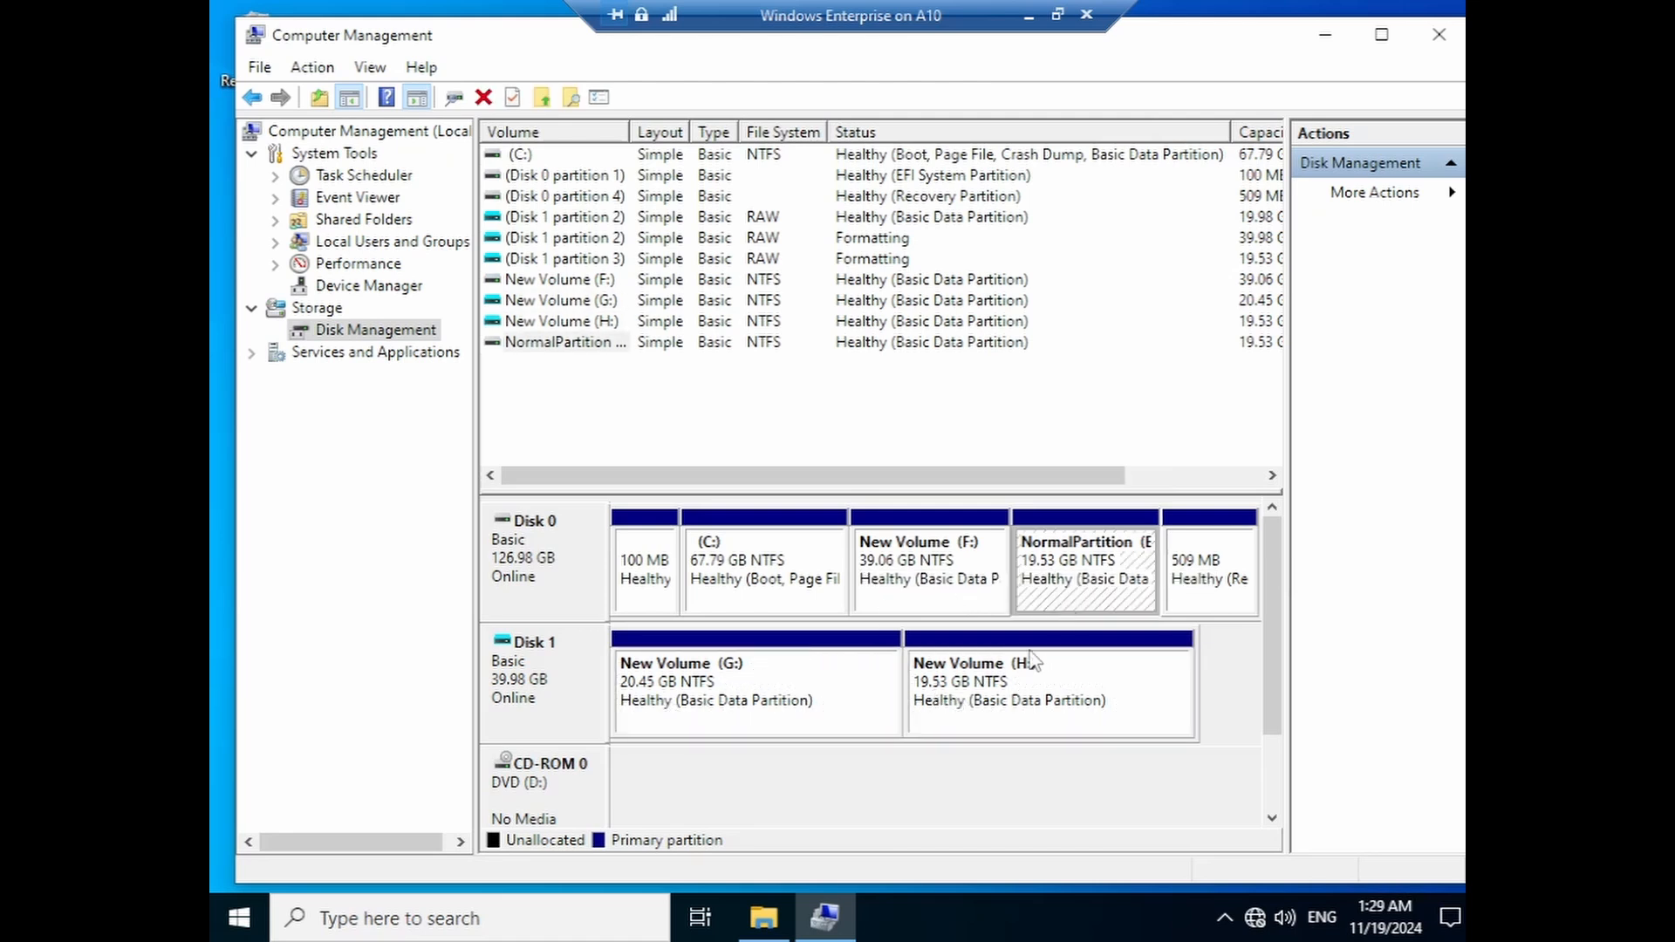
left_click(770, 678)
left_click(975, 696)
left_click(1082, 578)
left_click(1018, 679)
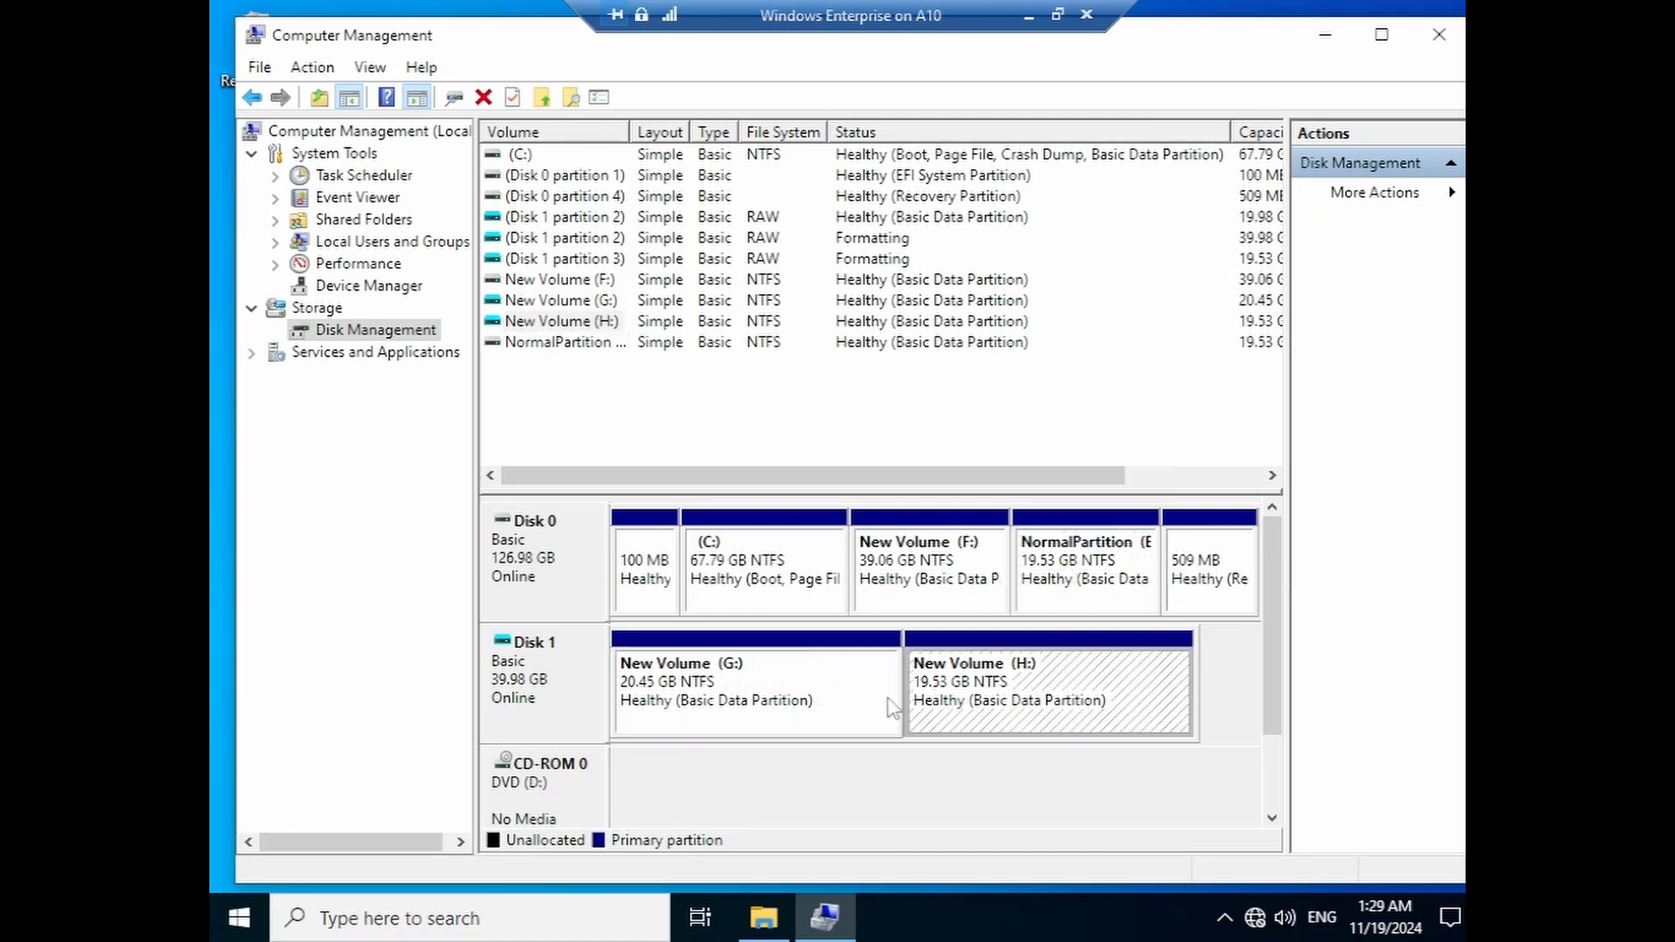
left_click(761, 679)
left_click(984, 695)
left_click(1081, 577)
left_click(1012, 676)
left_click(785, 696)
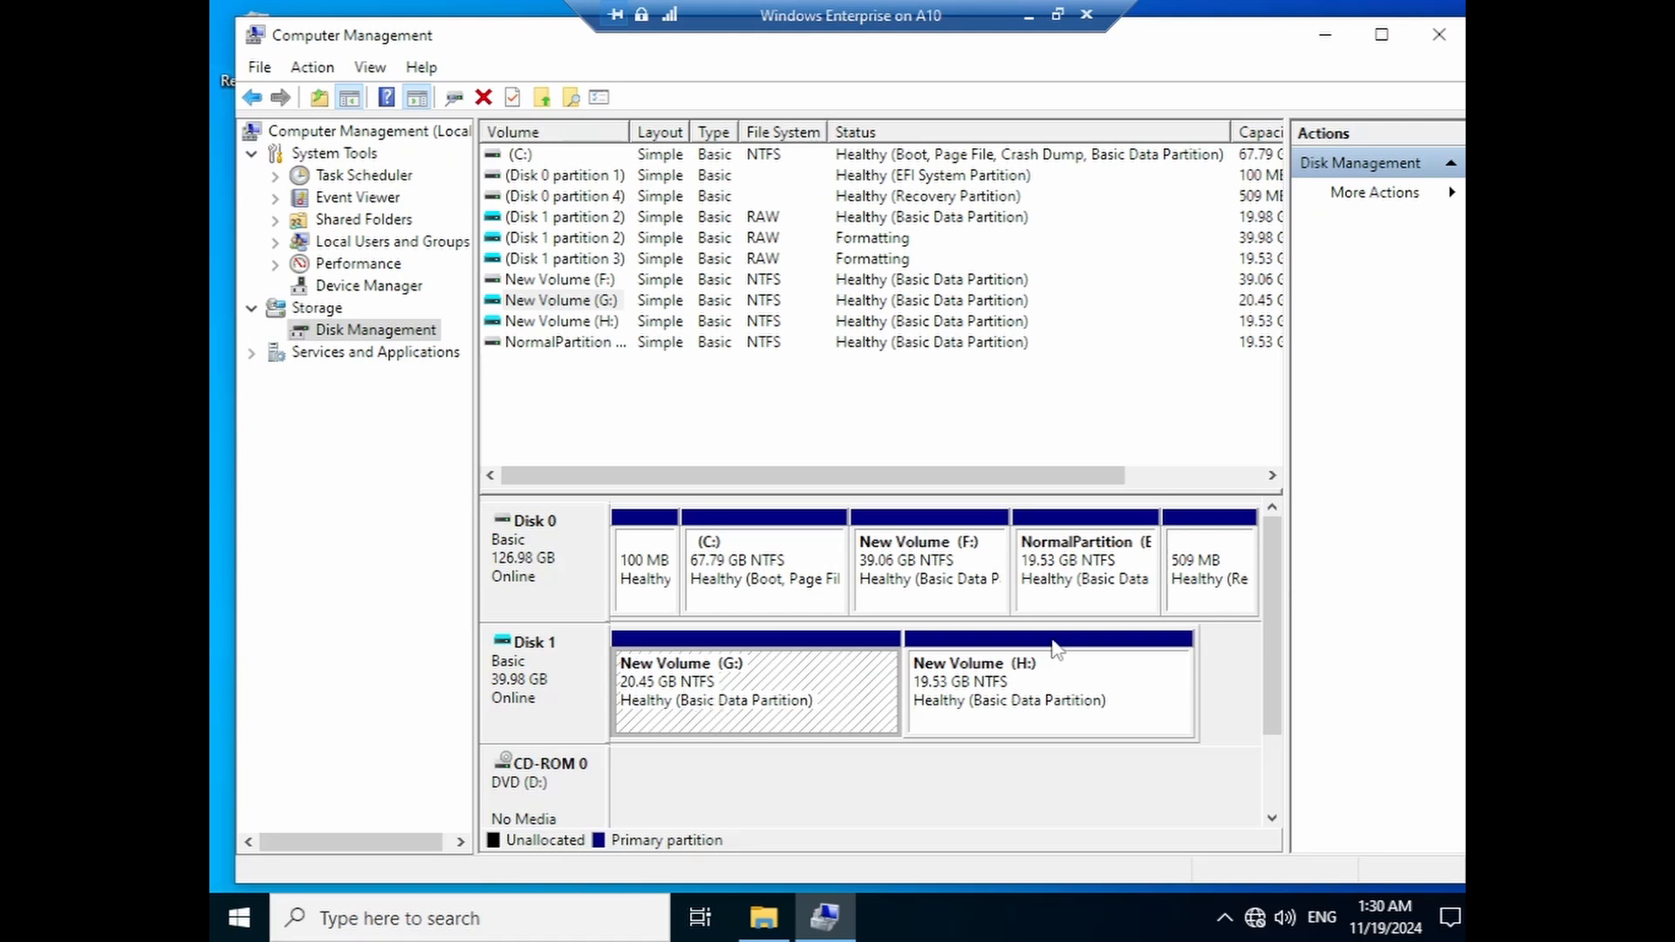
left_click(1010, 707)
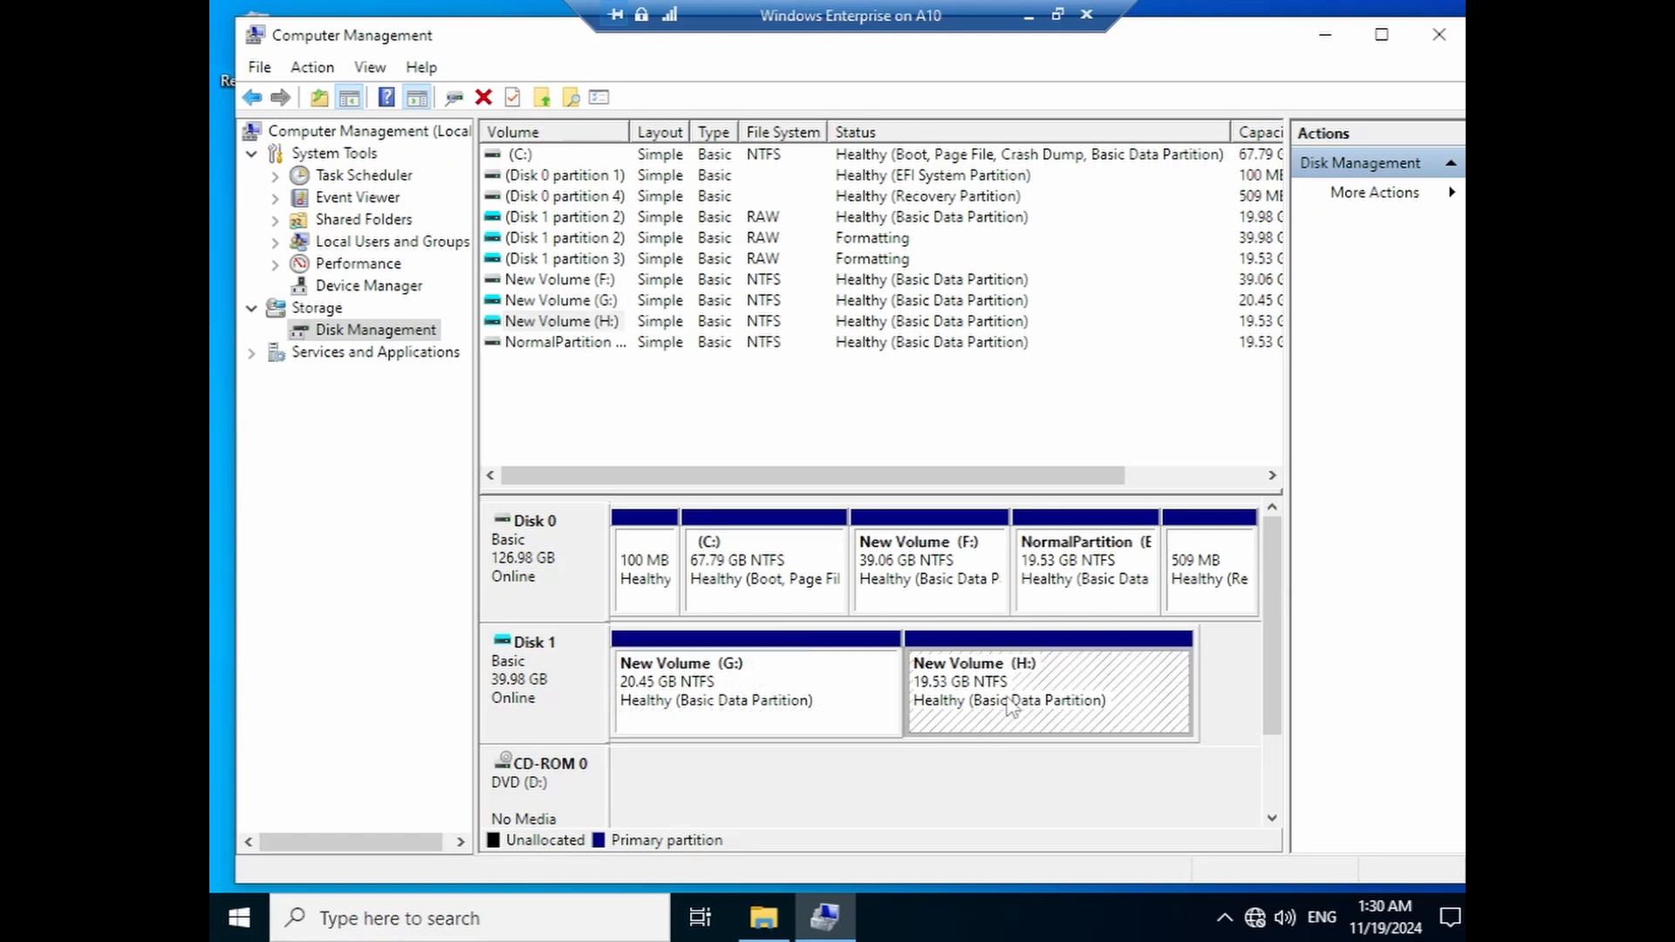
left_click(1081, 577)
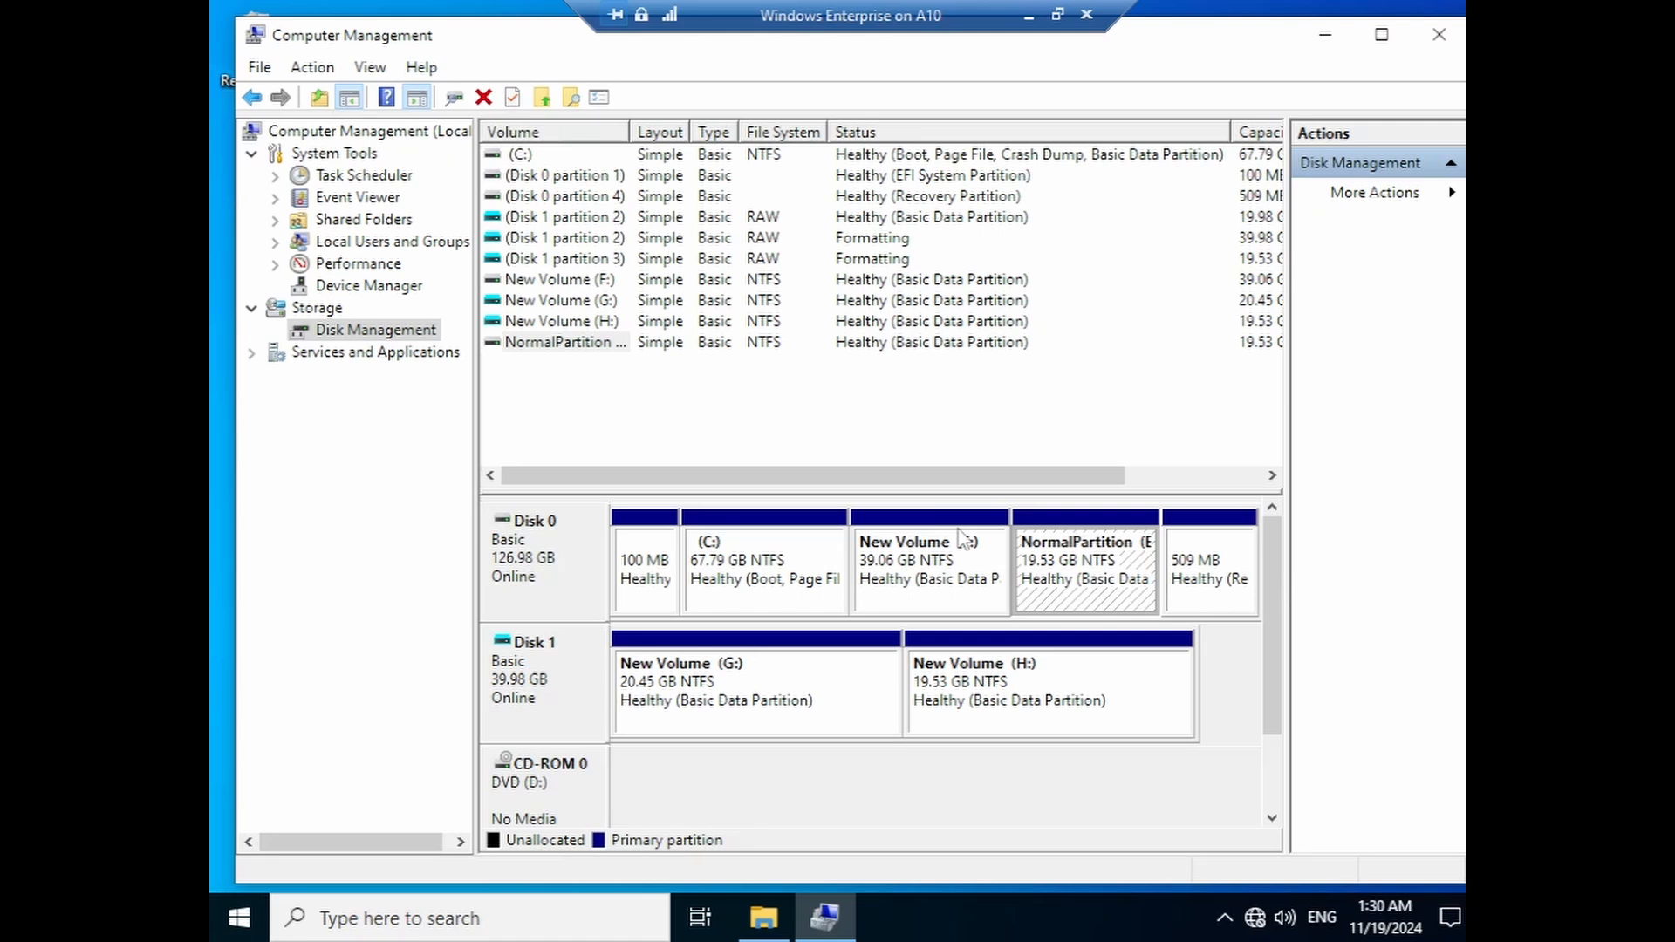
- View This PC in File Explorer and inspect drives E: through H:
left_click(766, 924)
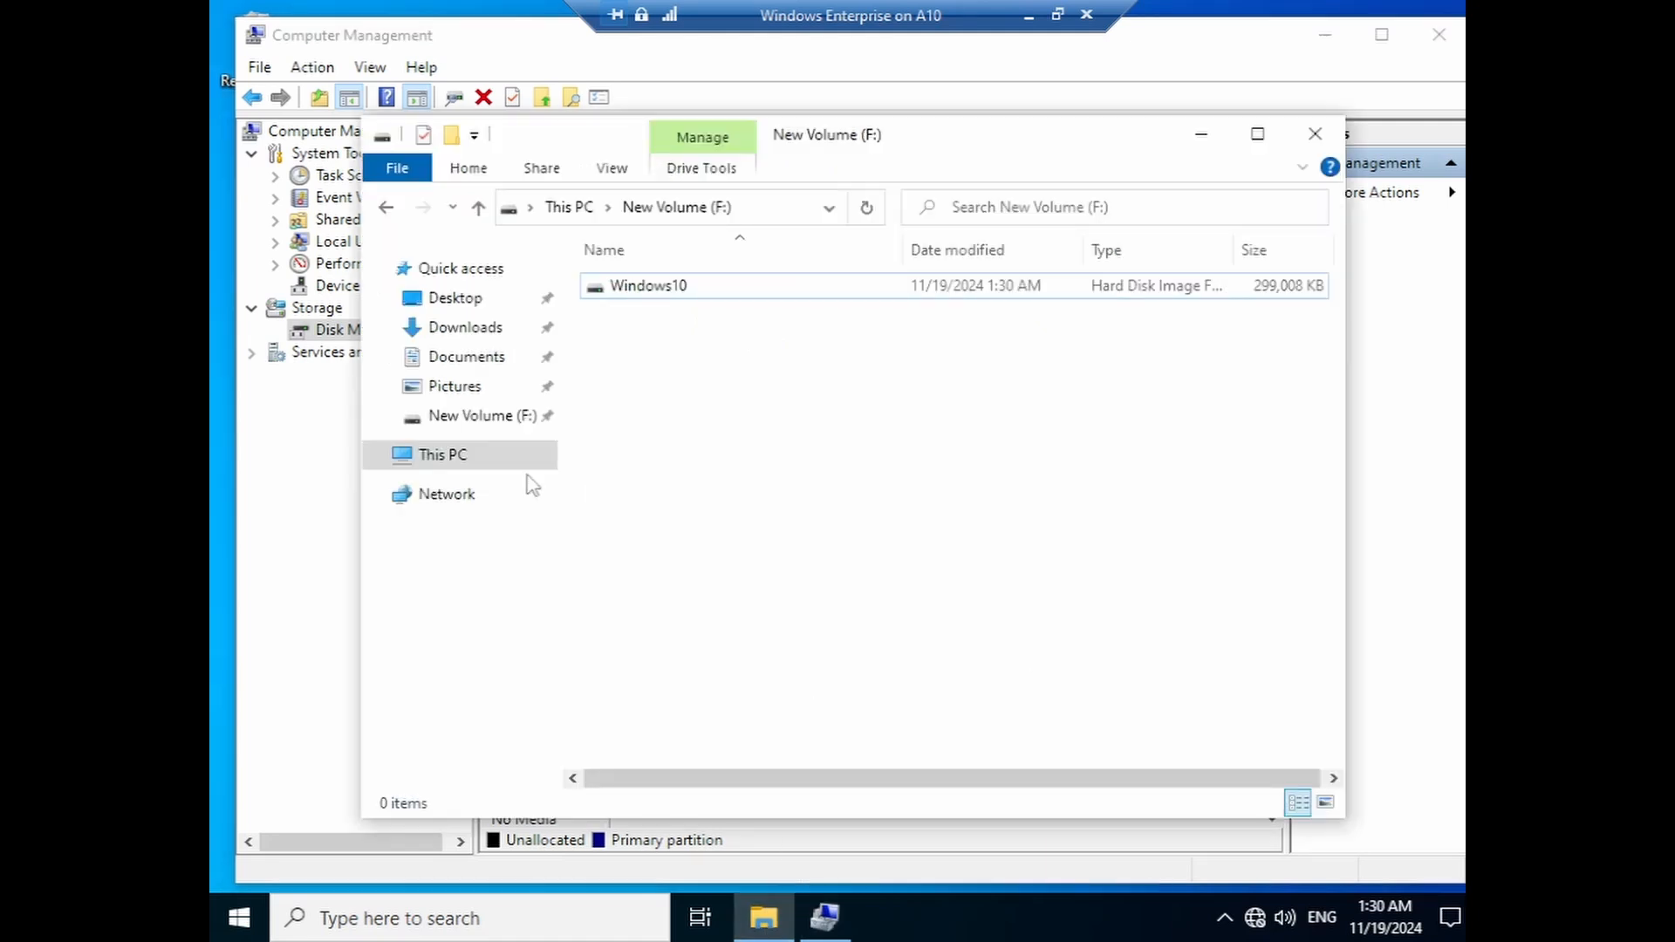
left_click(471, 459)
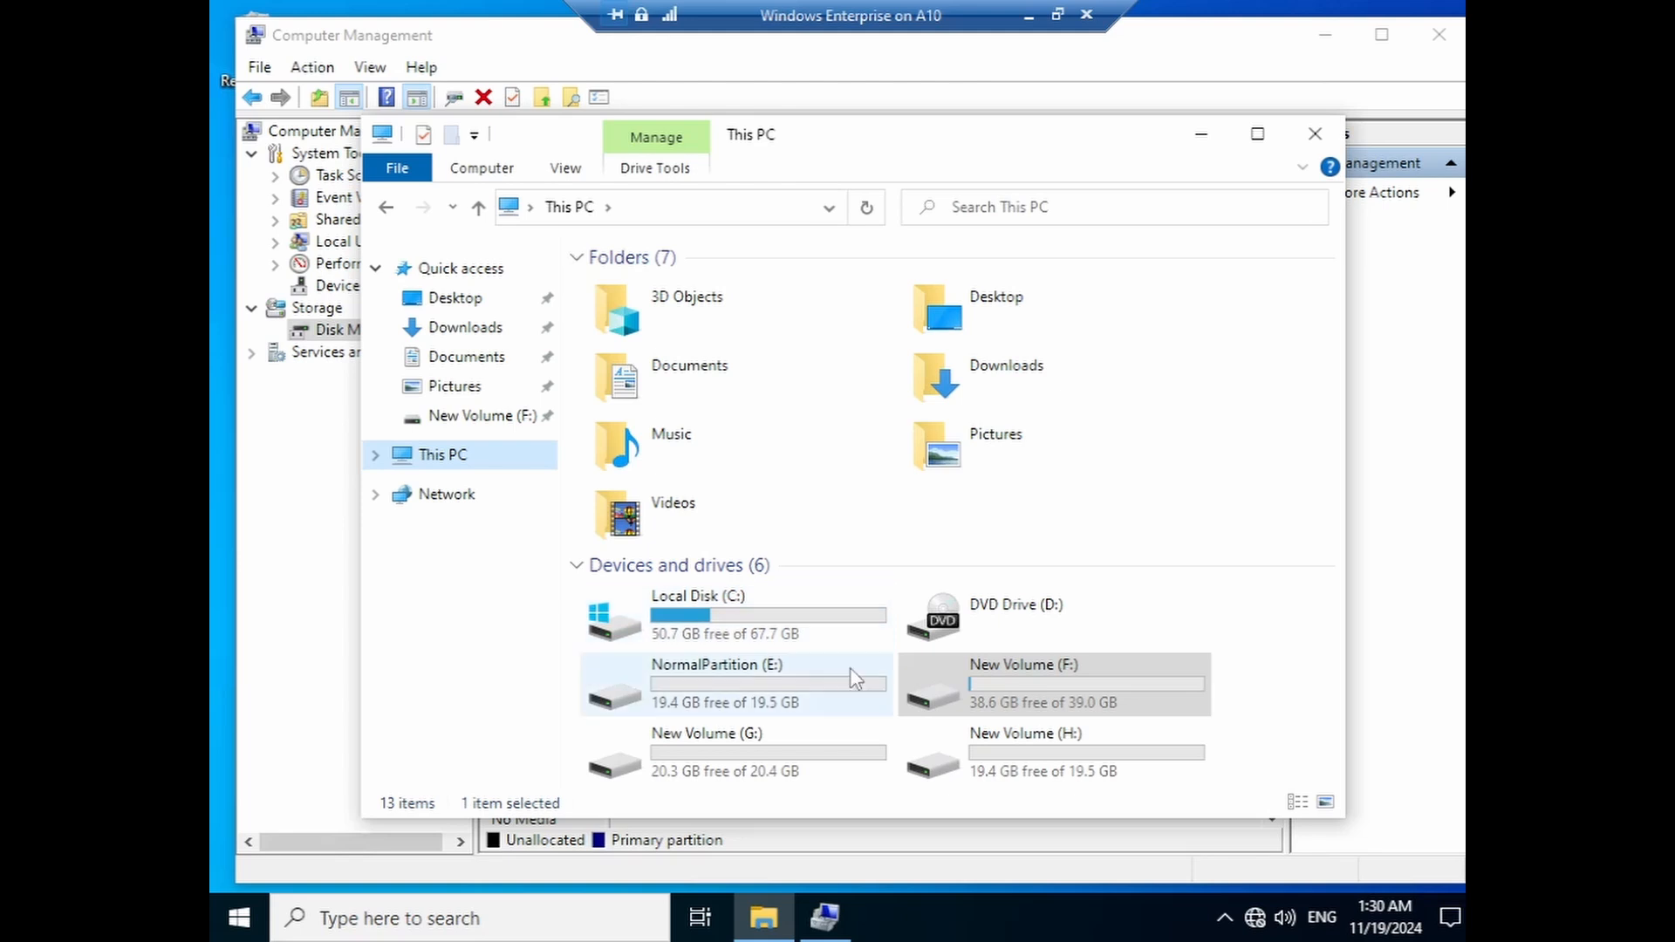
mouse_move(788, 782)
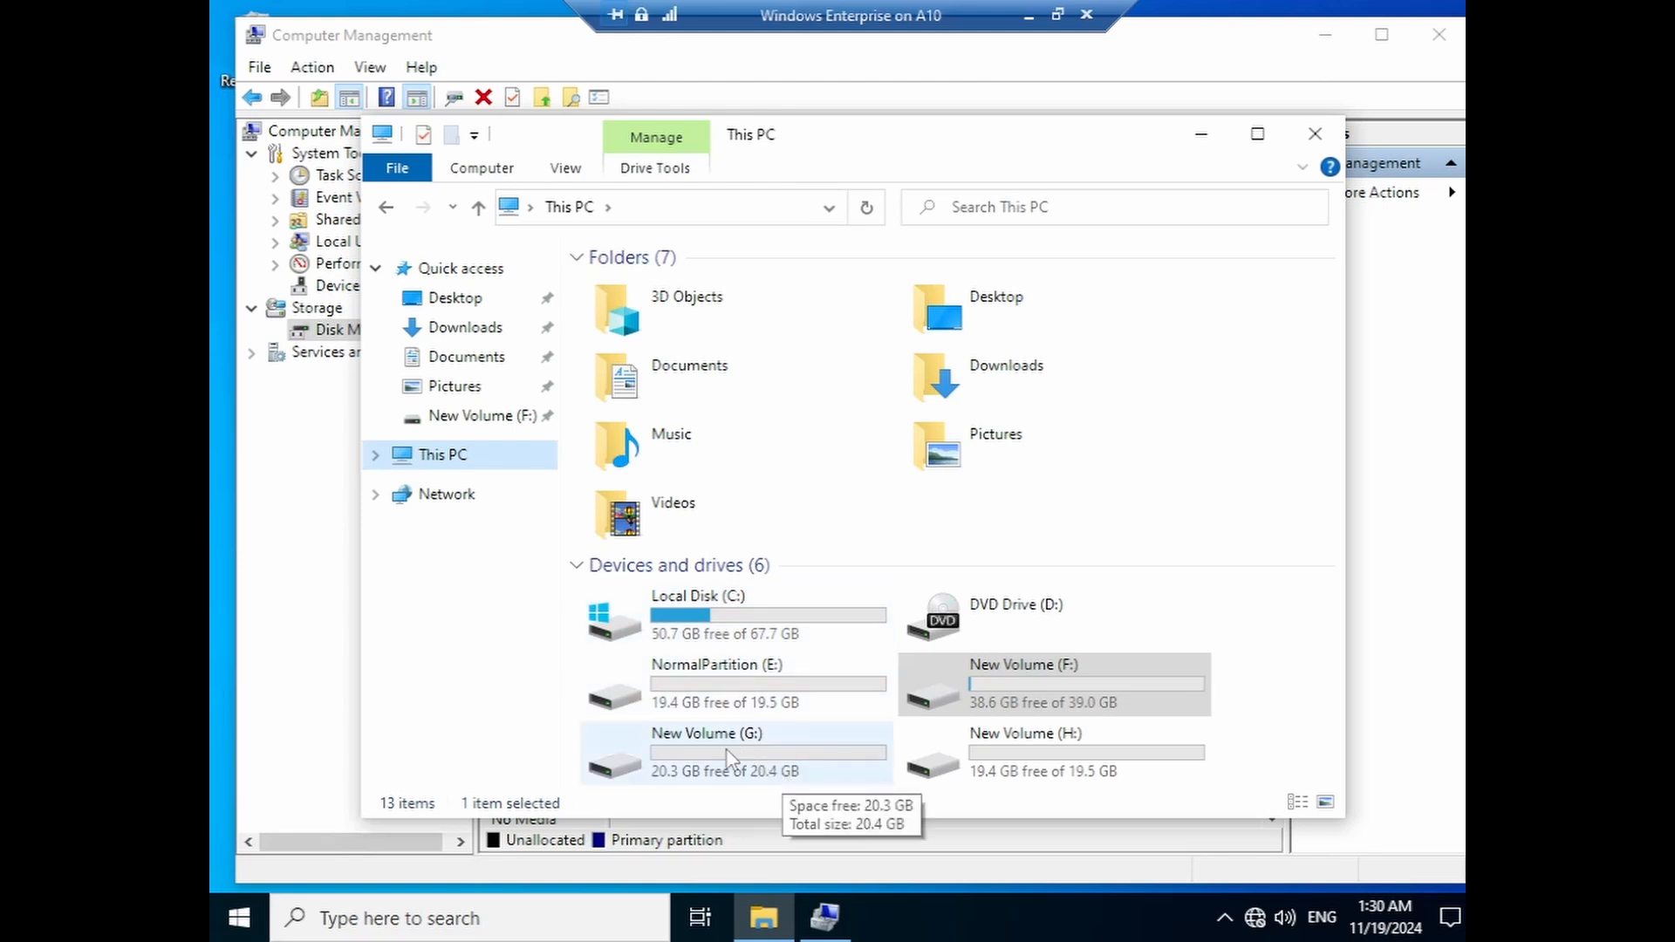
left_click(1028, 773)
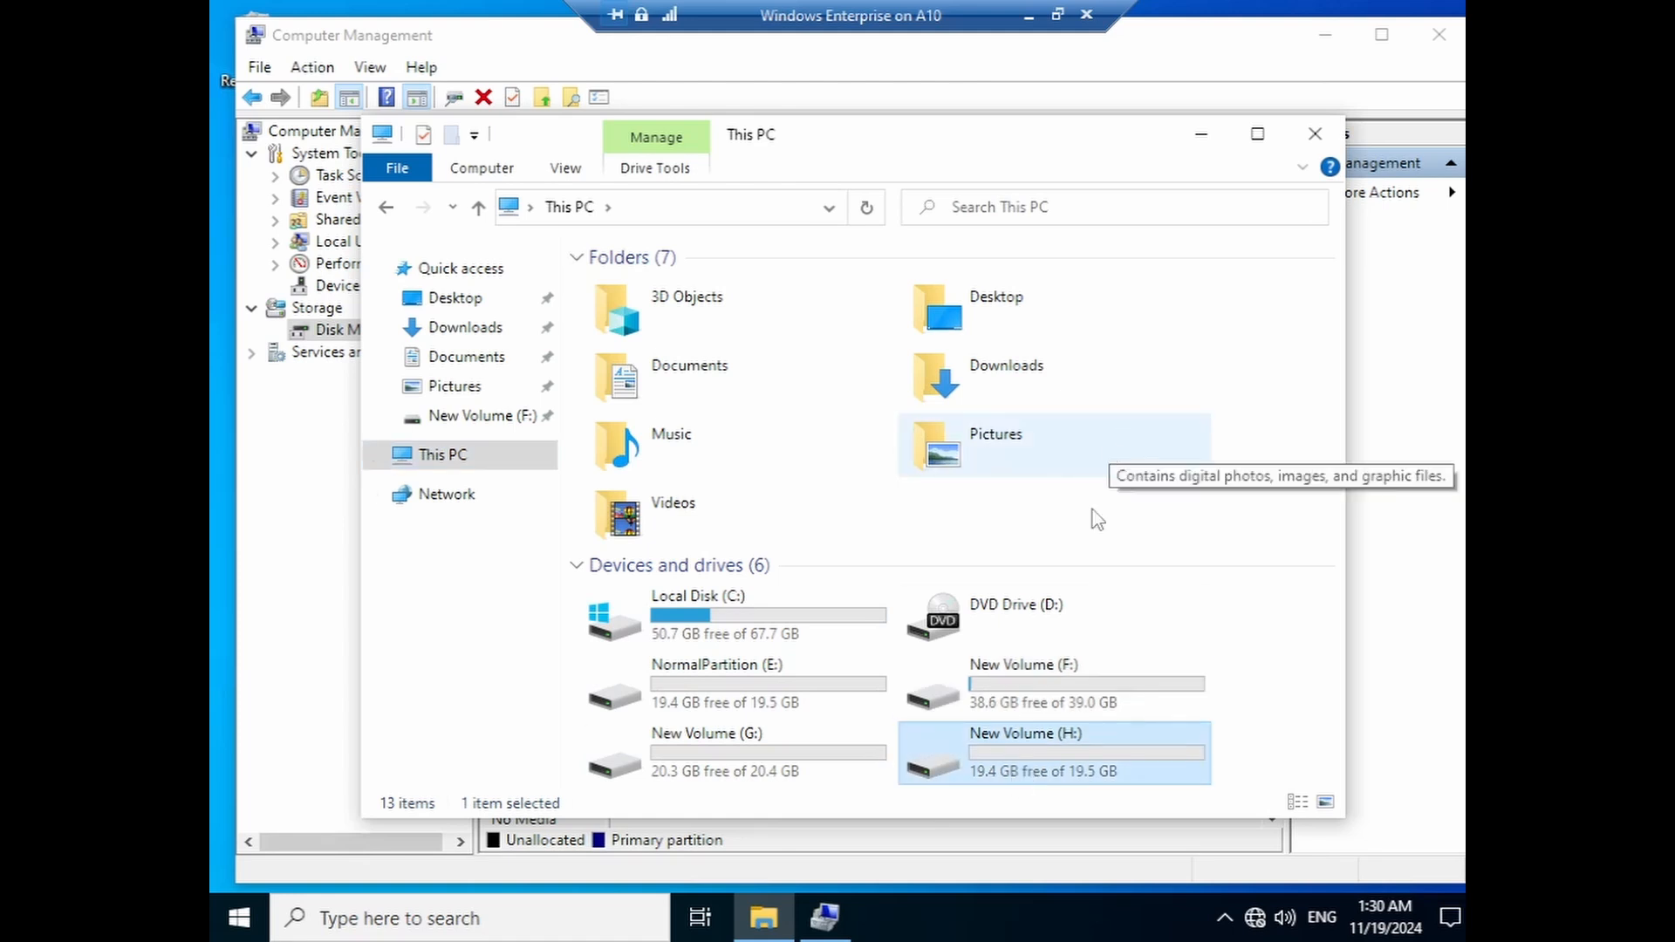
right_click(1037, 689)
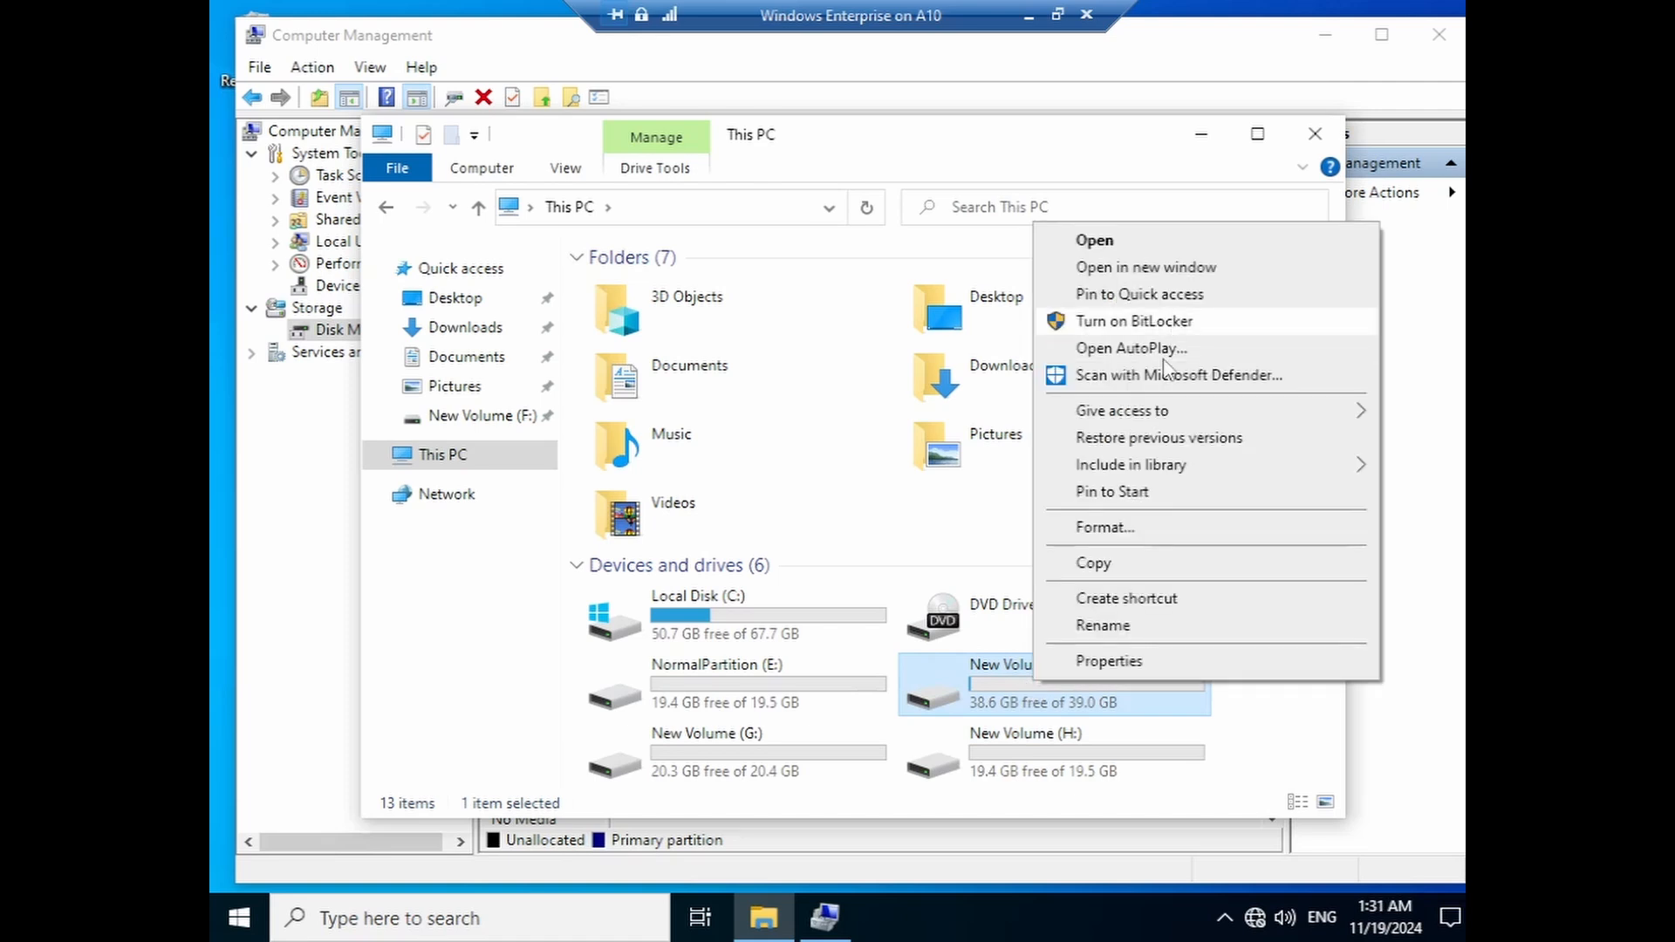
right_click(809, 676)
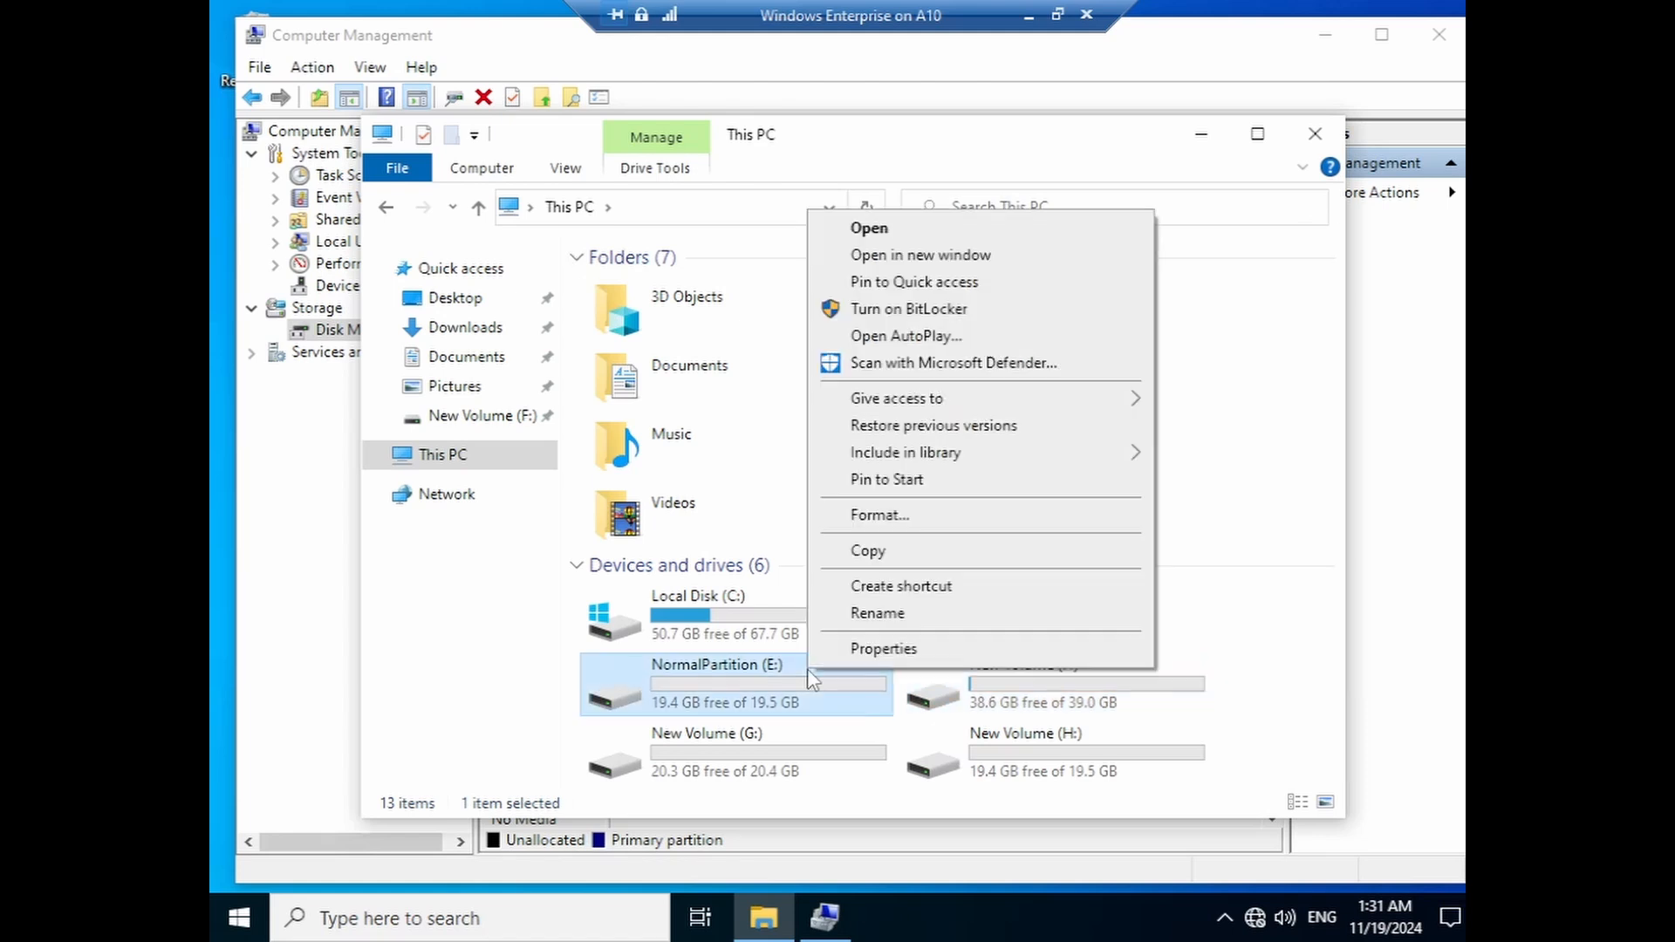
left_click(463, 663)
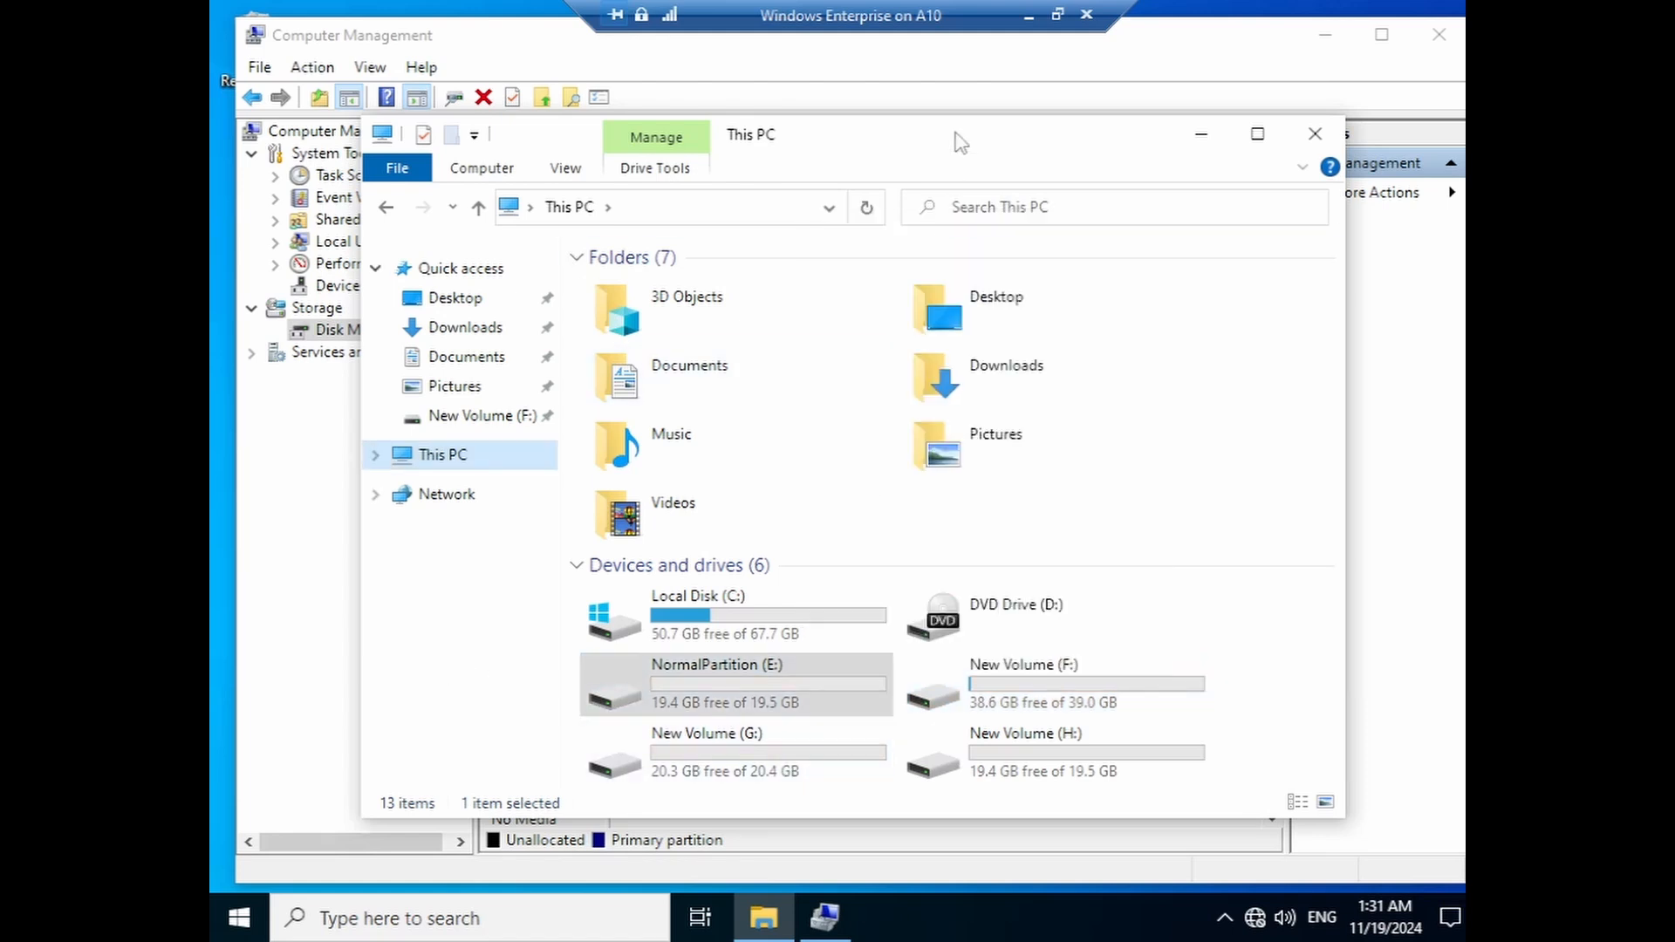
- Reposition the Explorer window, then minimize the remote session to reveal the host desktop
mouse_move(961, 141)
left_mouse_down()
mouse_move(934, 264)
mouse_move(949, 162)
left_mouse_up()
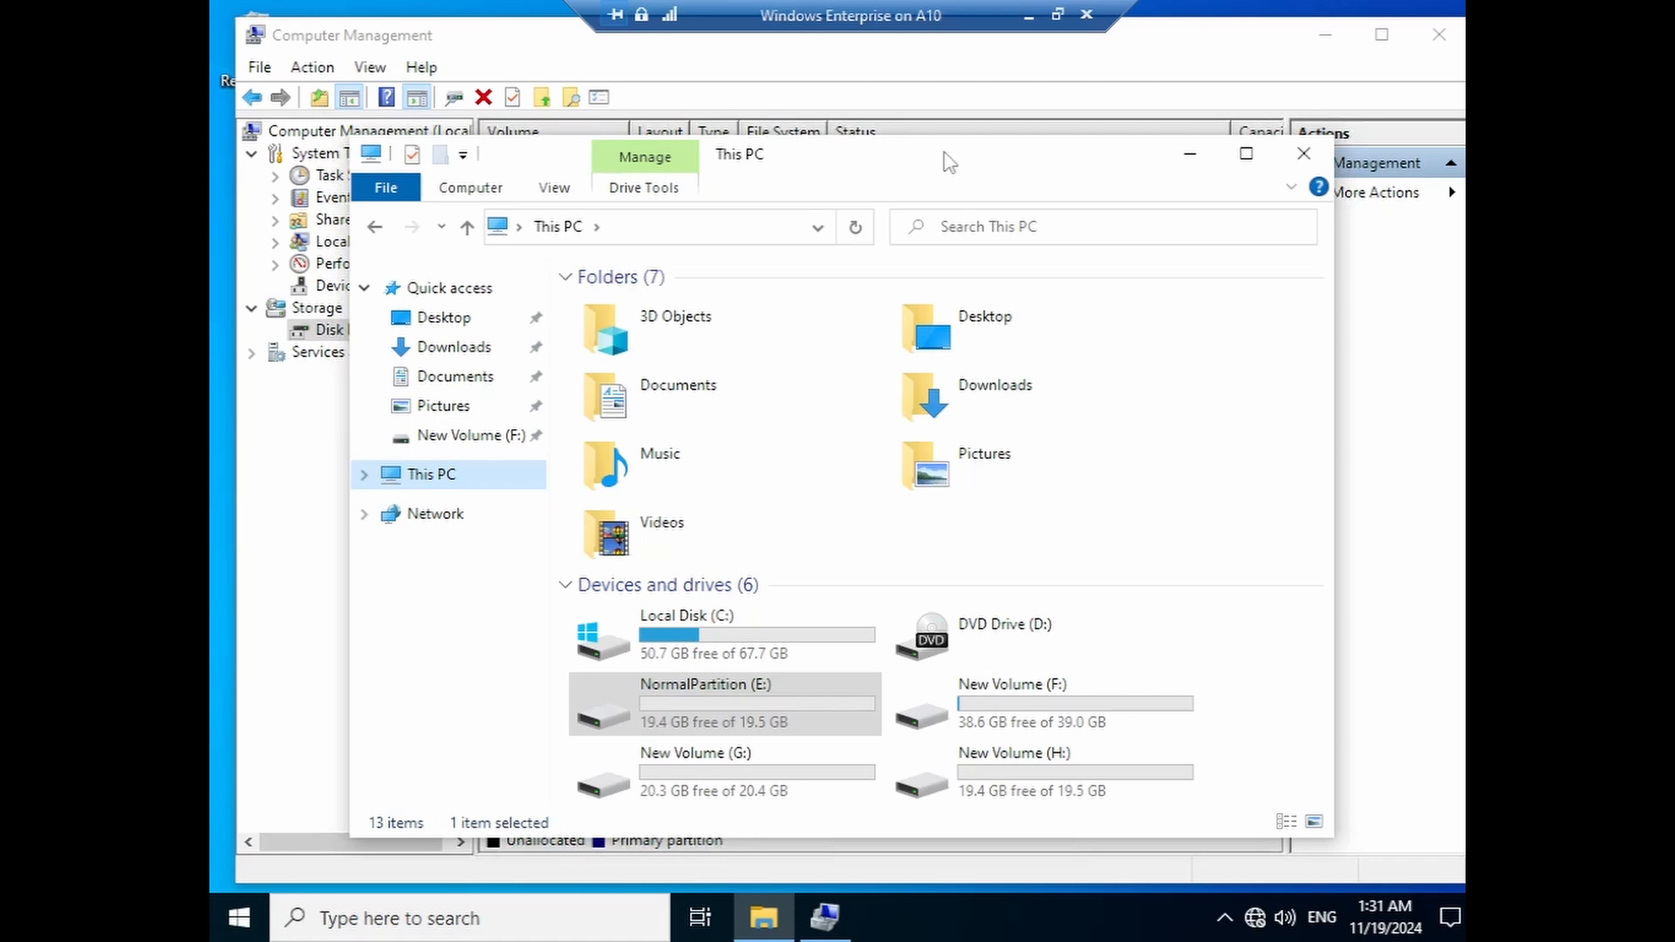
left_click_drag(916, 165, 918, 123)
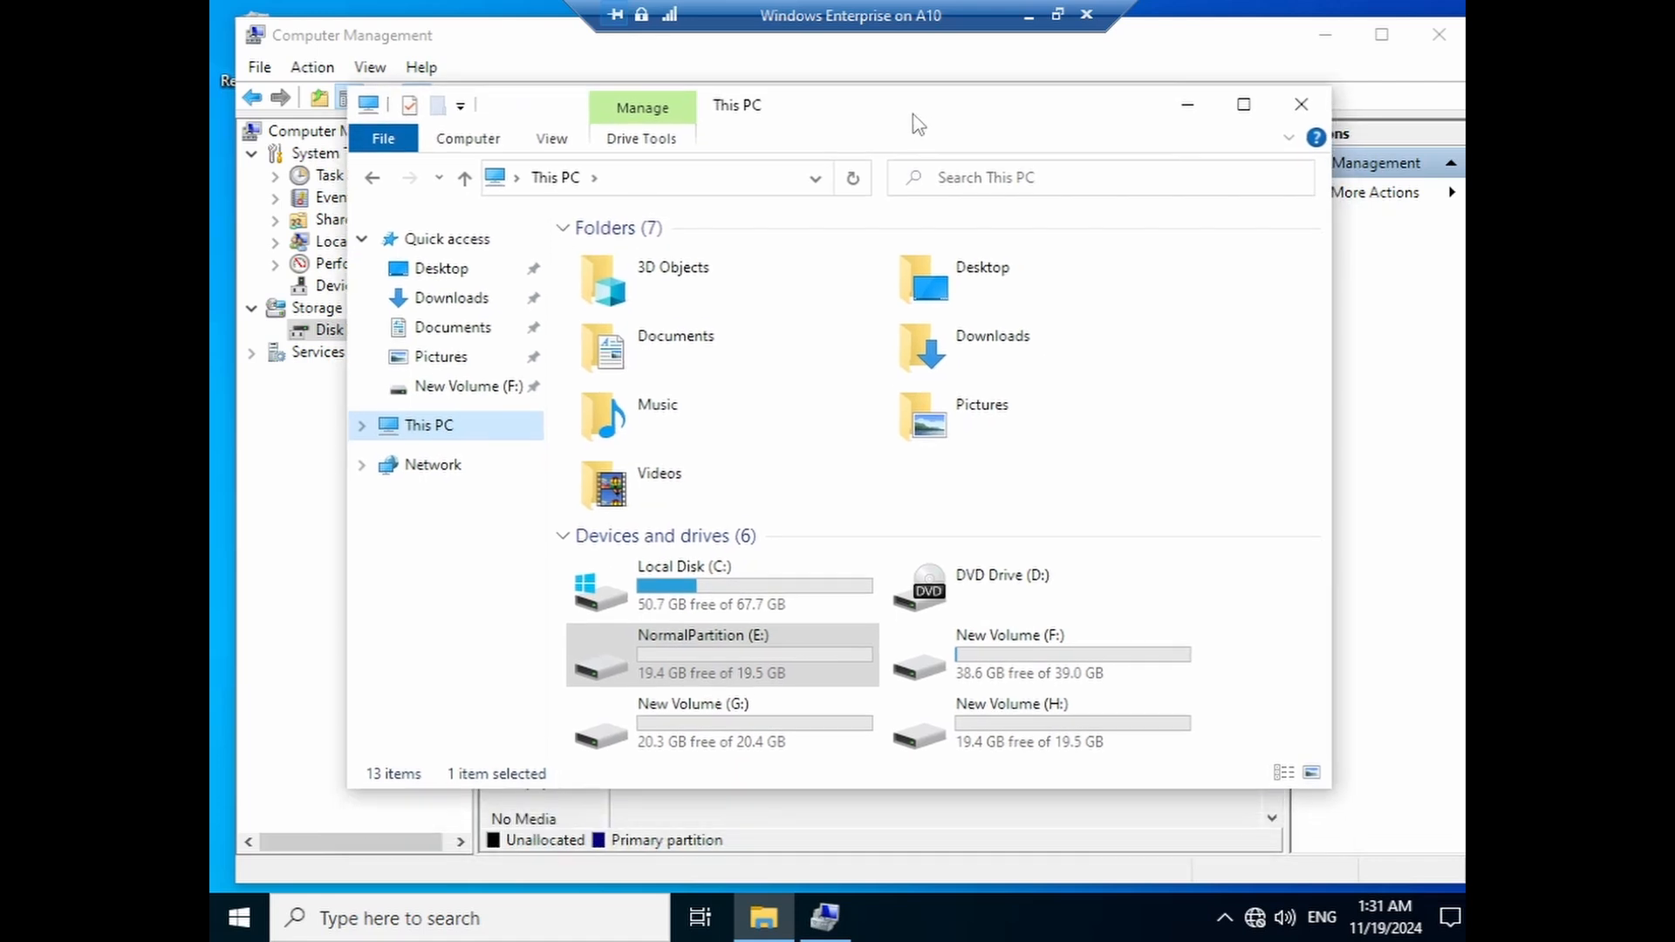
left_click(1029, 15)
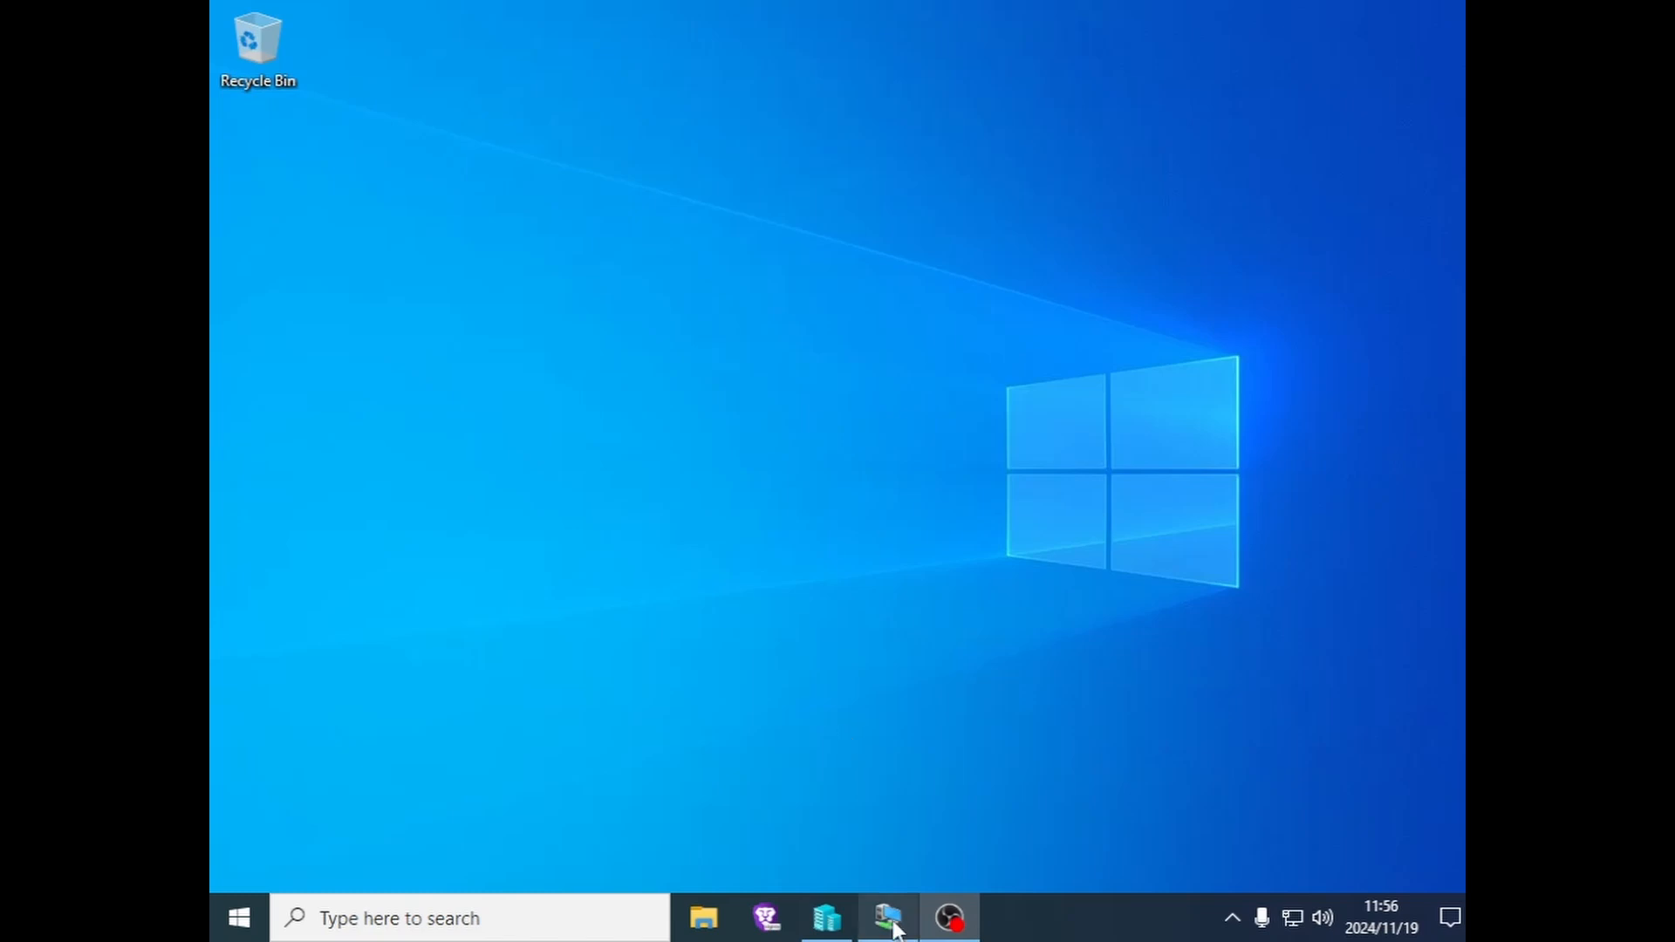
- Bring Hyper-V Manager forward, reposition it, and select the Windows Enterprise VM
mouse_move(894, 929)
left_click(888, 768)
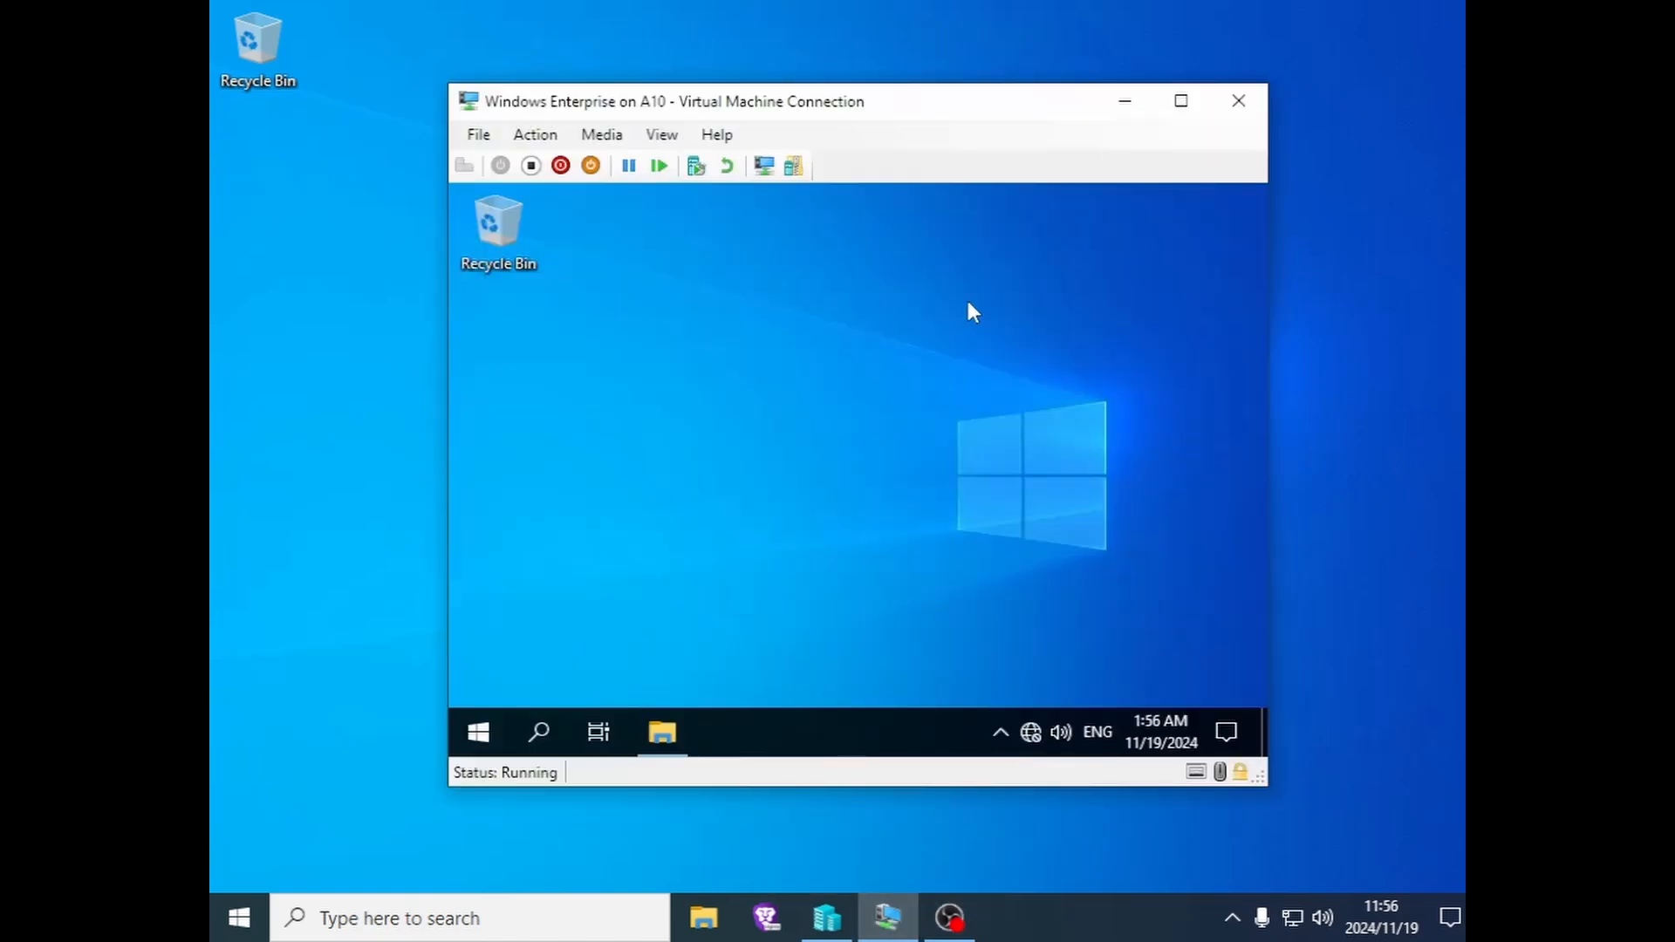
left_click(1125, 102)
left_click(827, 918)
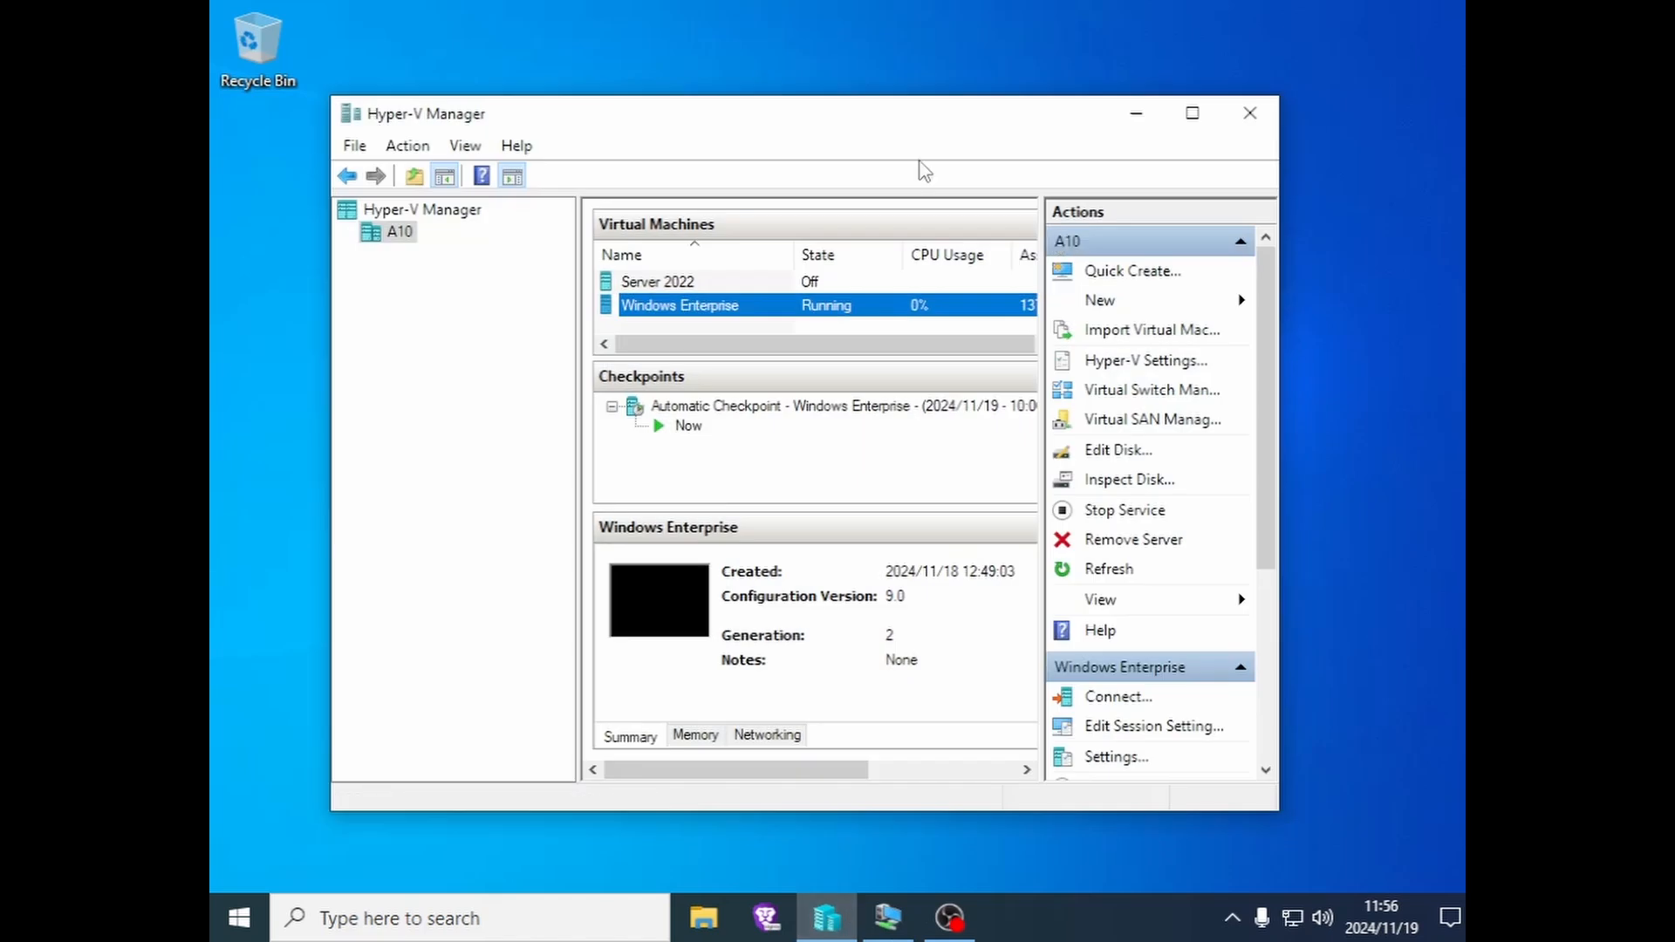
left_click_drag(853, 127, 903, 153)
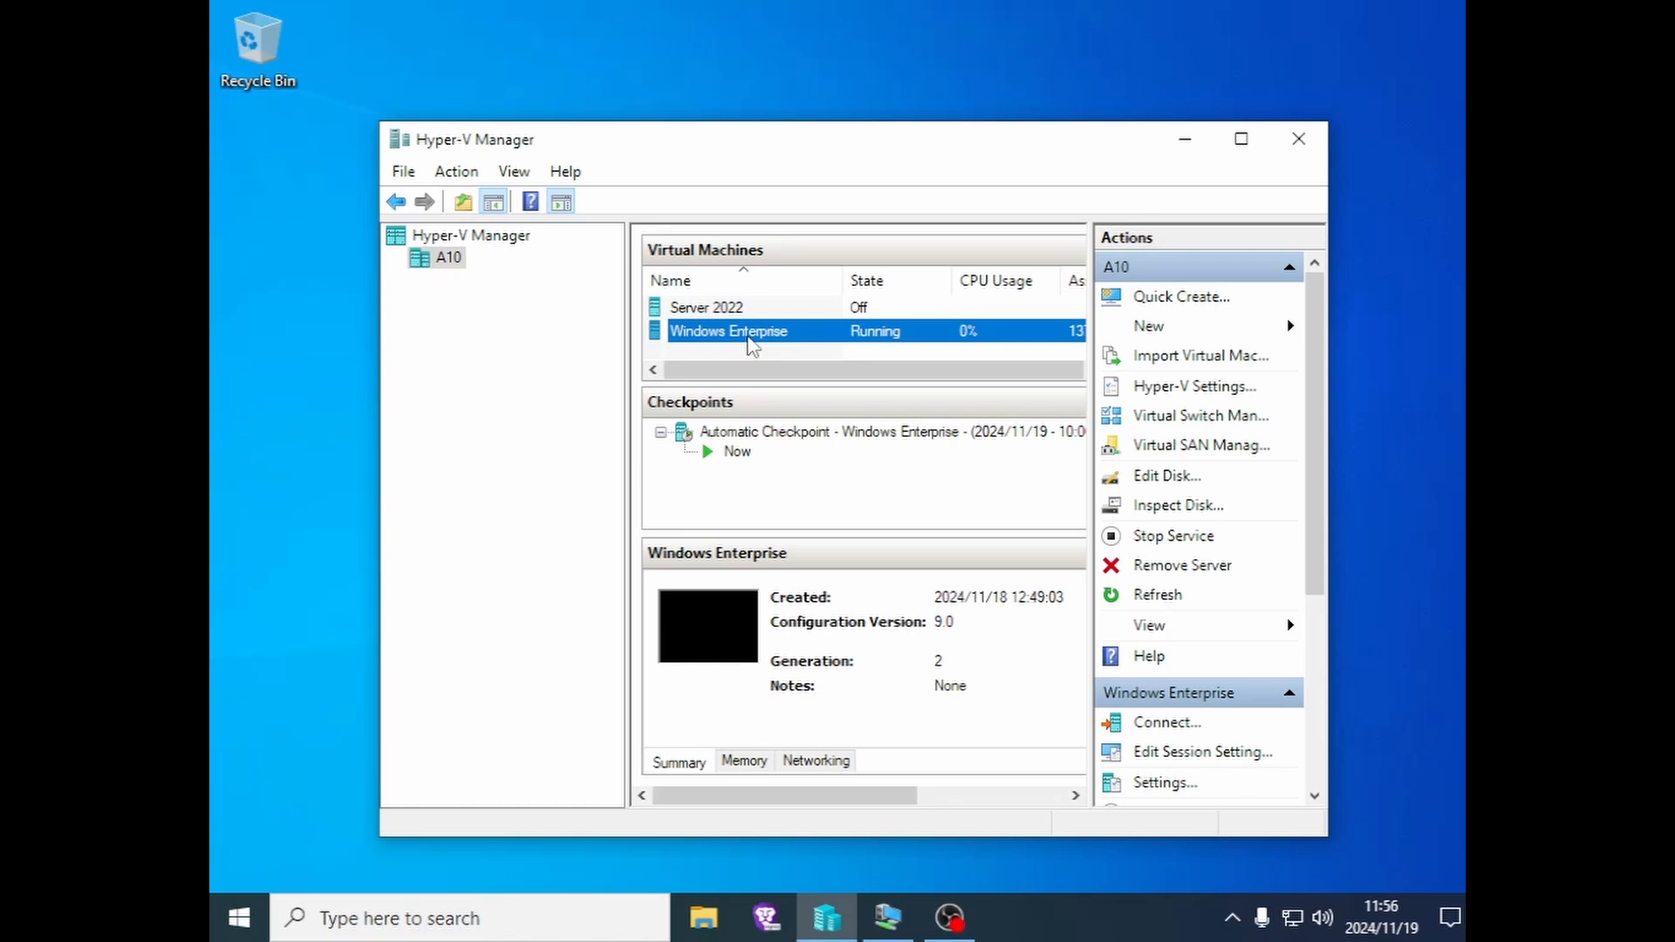
left_click(716, 313)
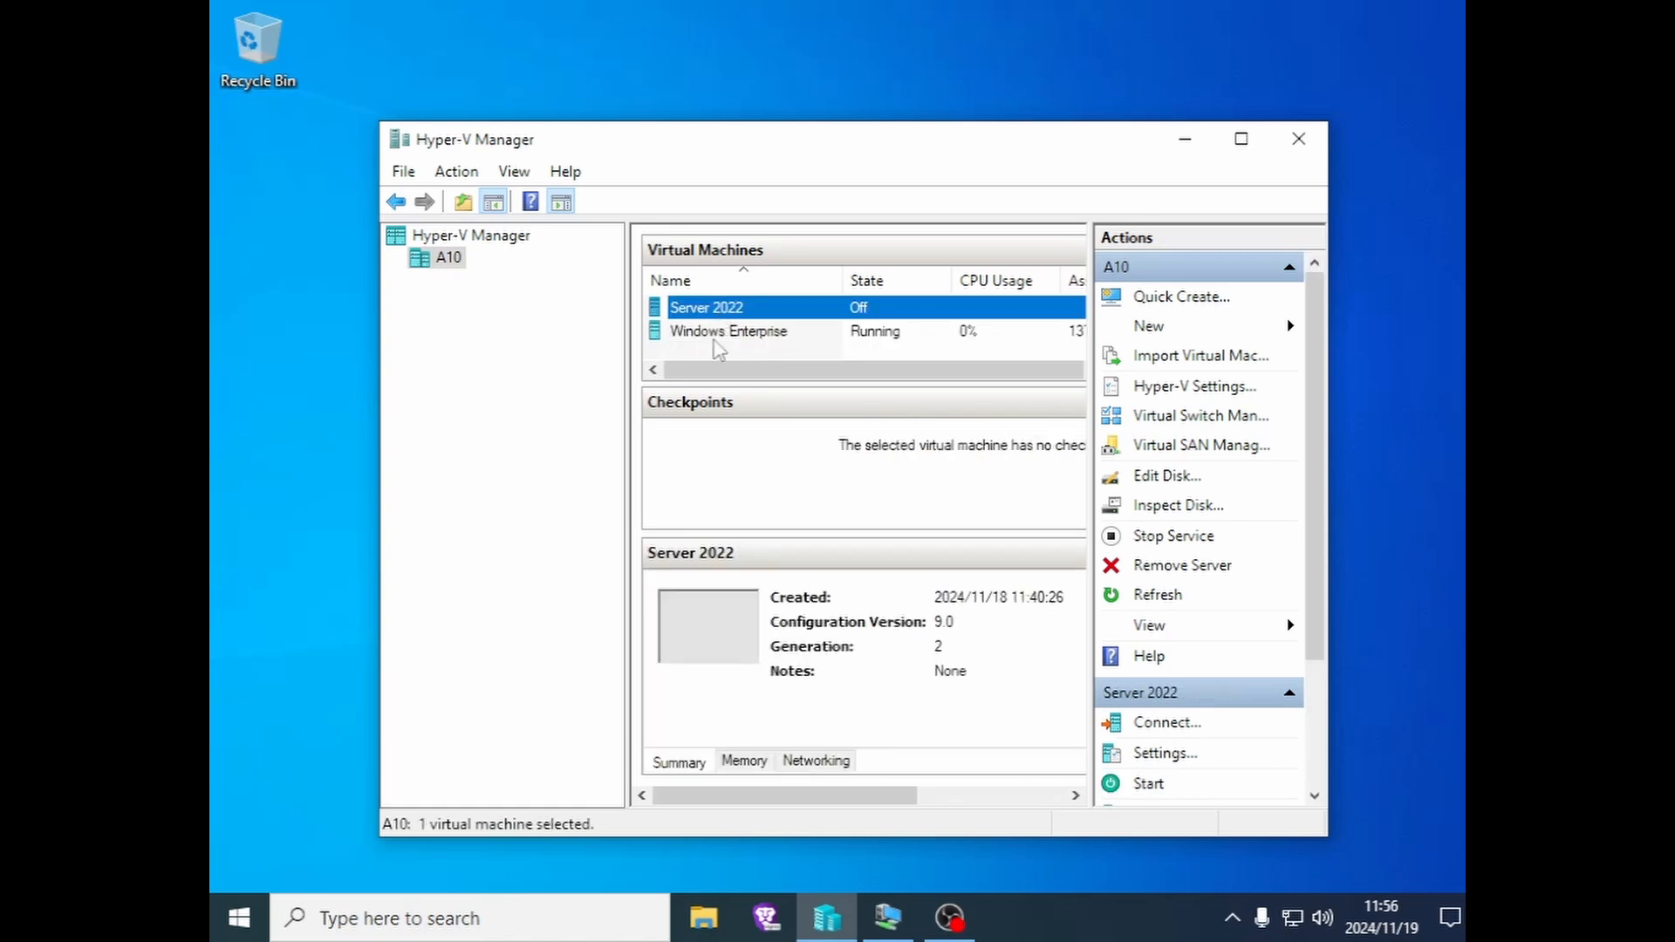
left_click(719, 335)
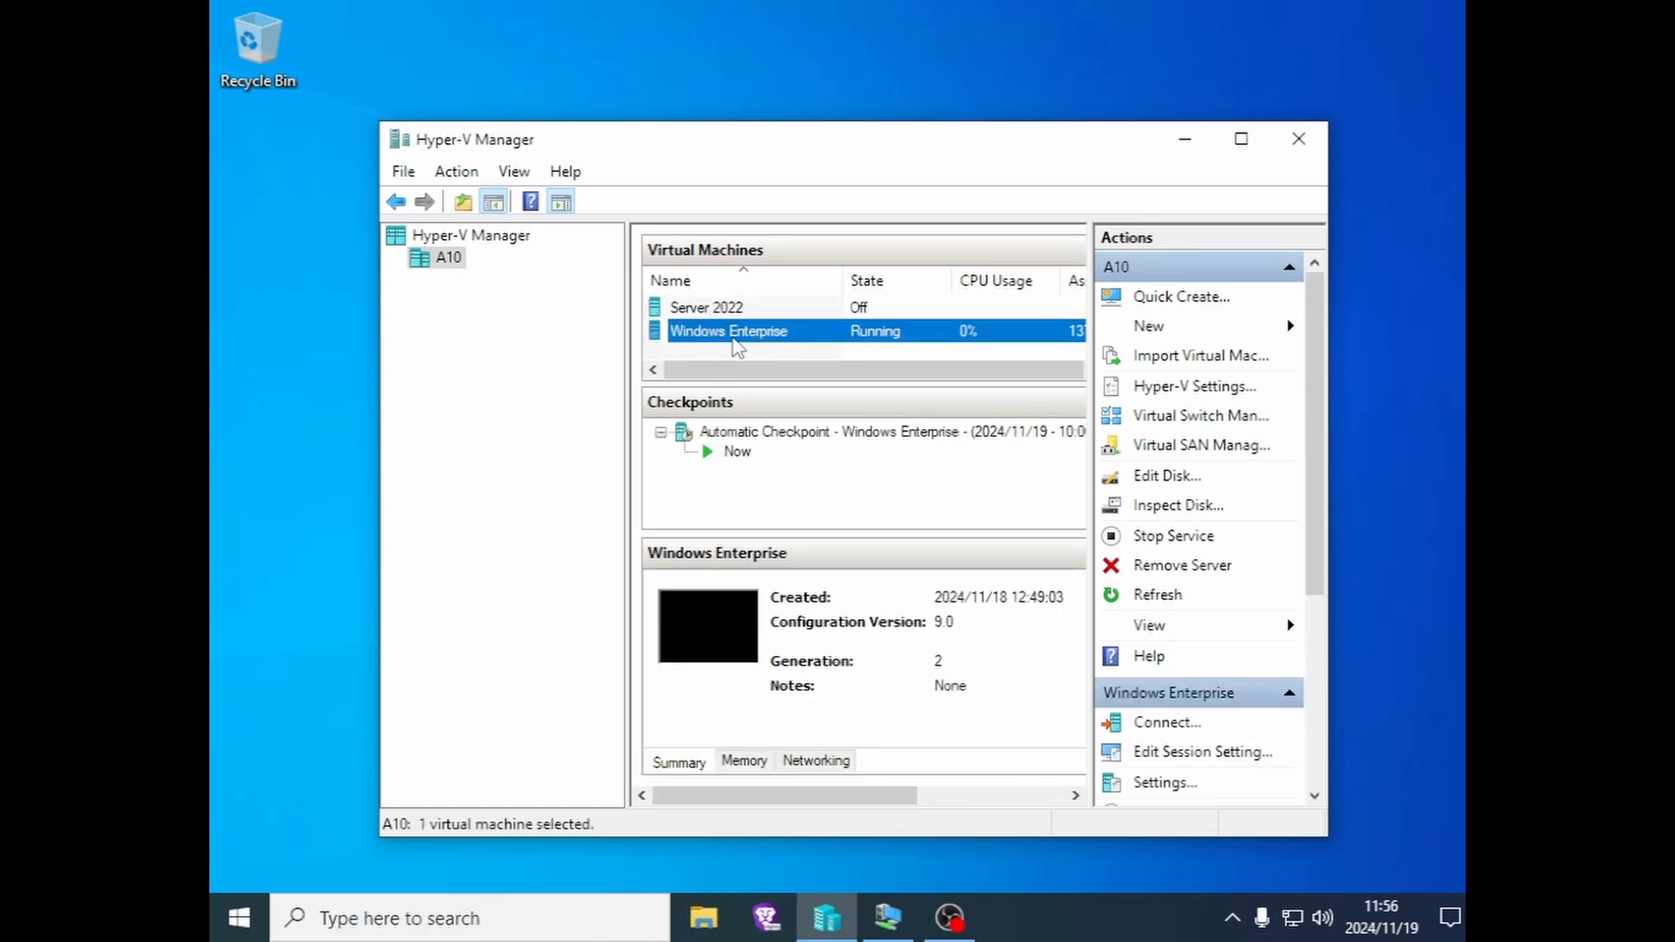
- In the Windows Enterprise VM, view This PC and check drives PartitionForvhd (F:) and vhdPartition (H:)
left_click(889, 916)
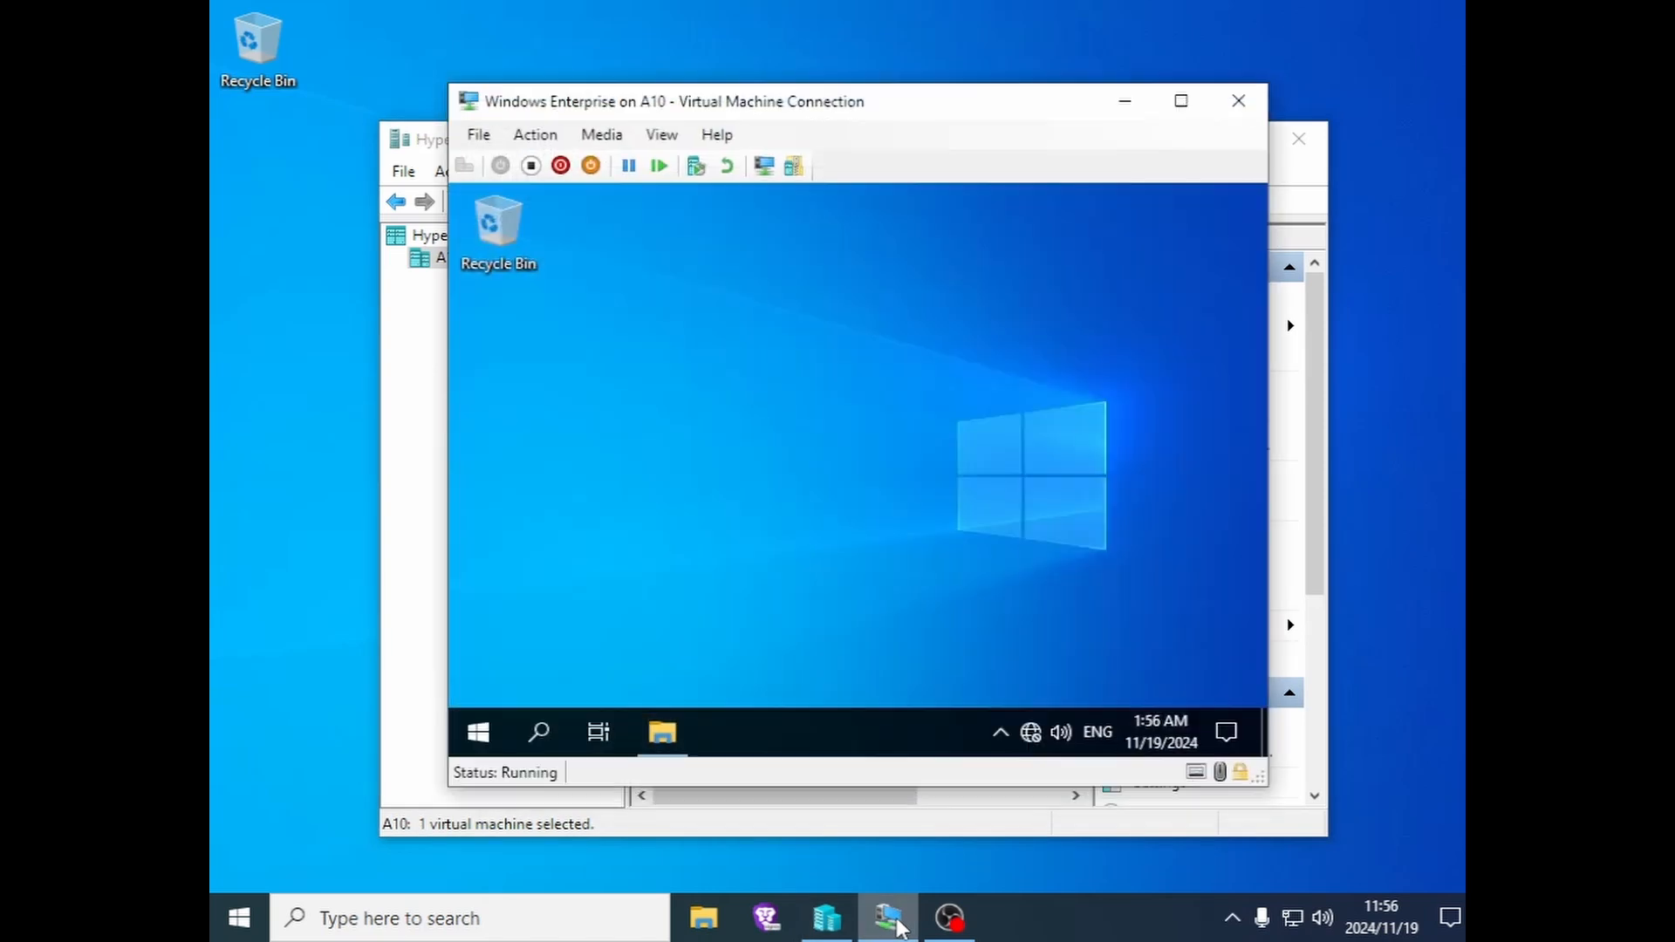
left_click(663, 733)
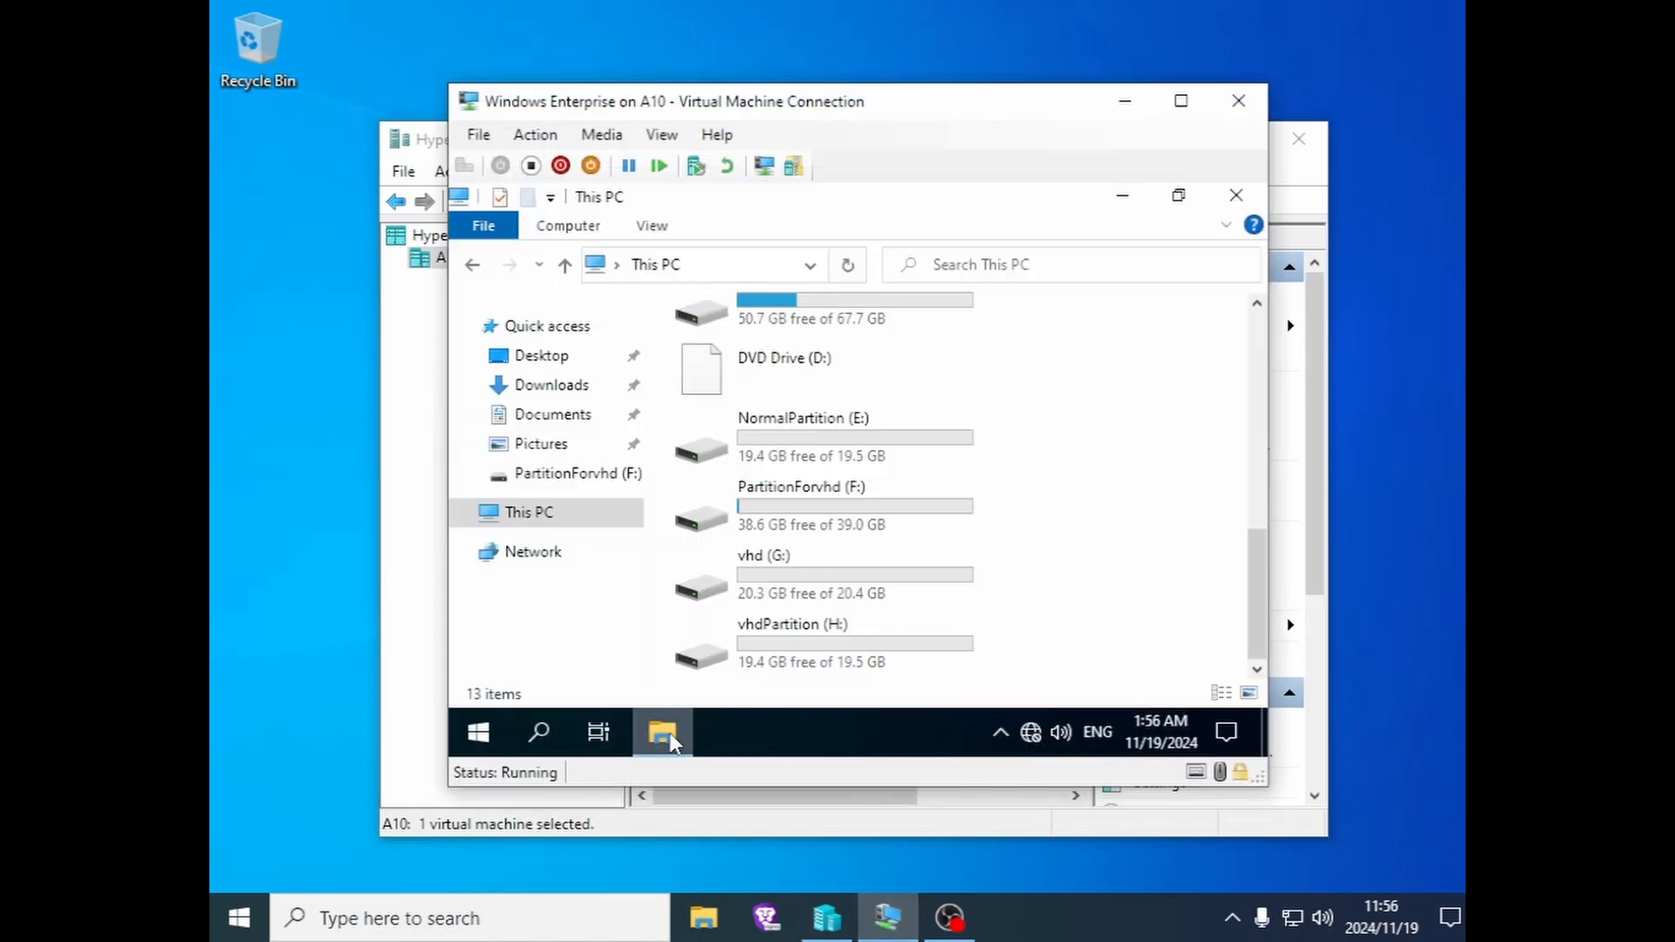
left_click(838, 447)
left_click(824, 521)
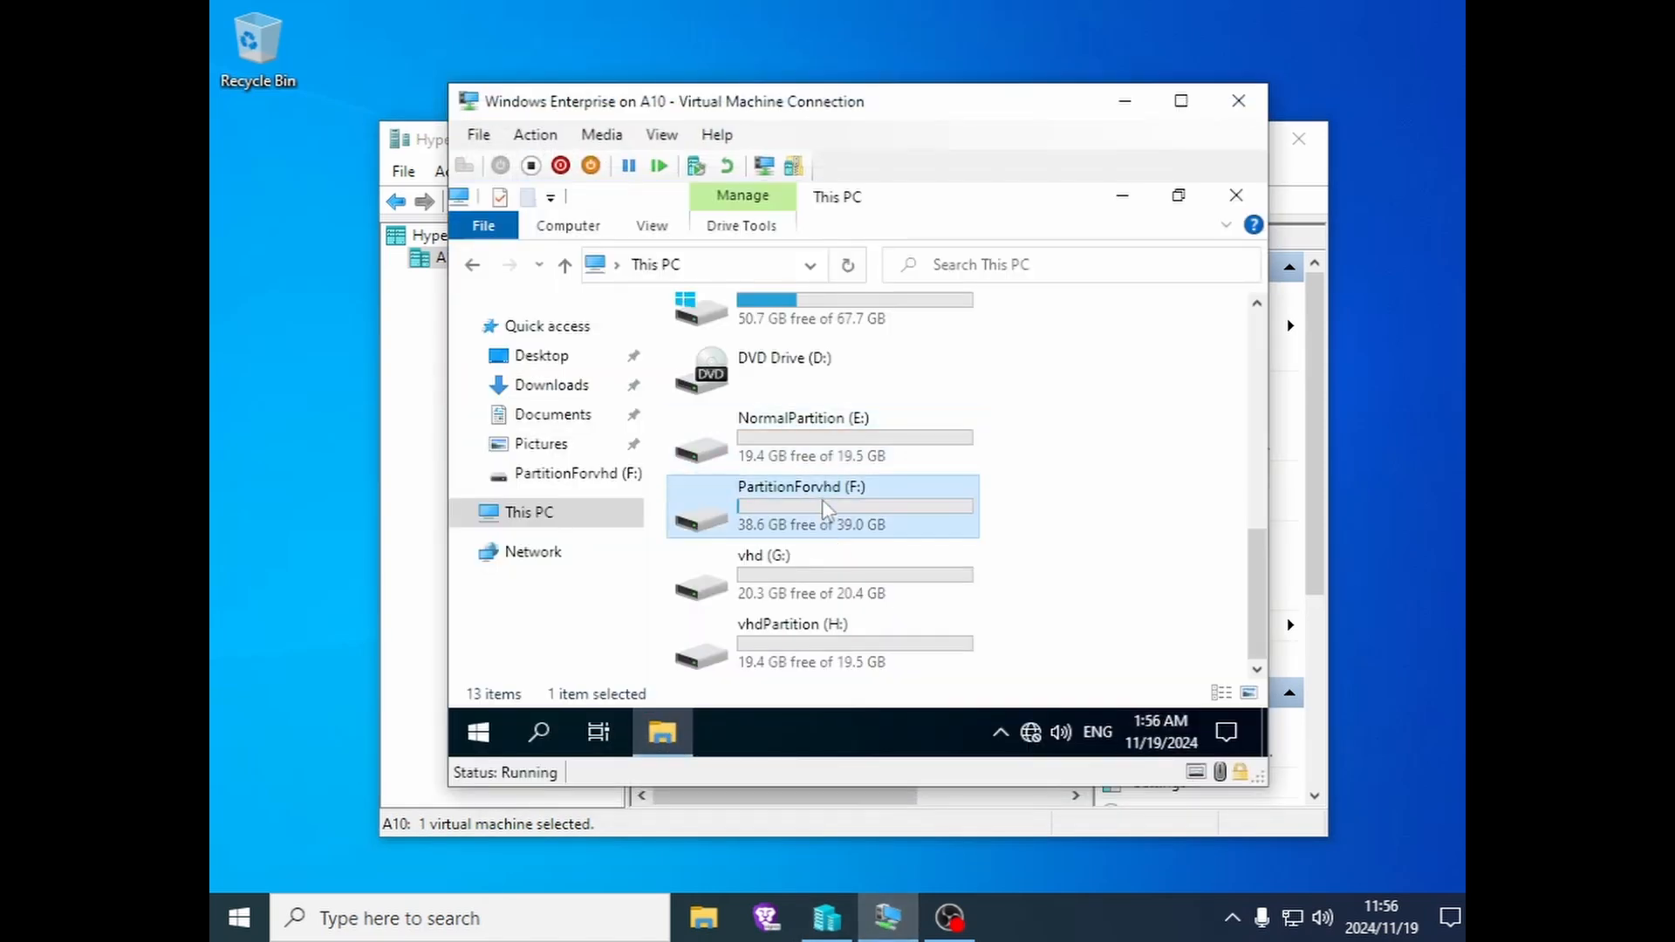
left_click(802, 581)
left_click(783, 650)
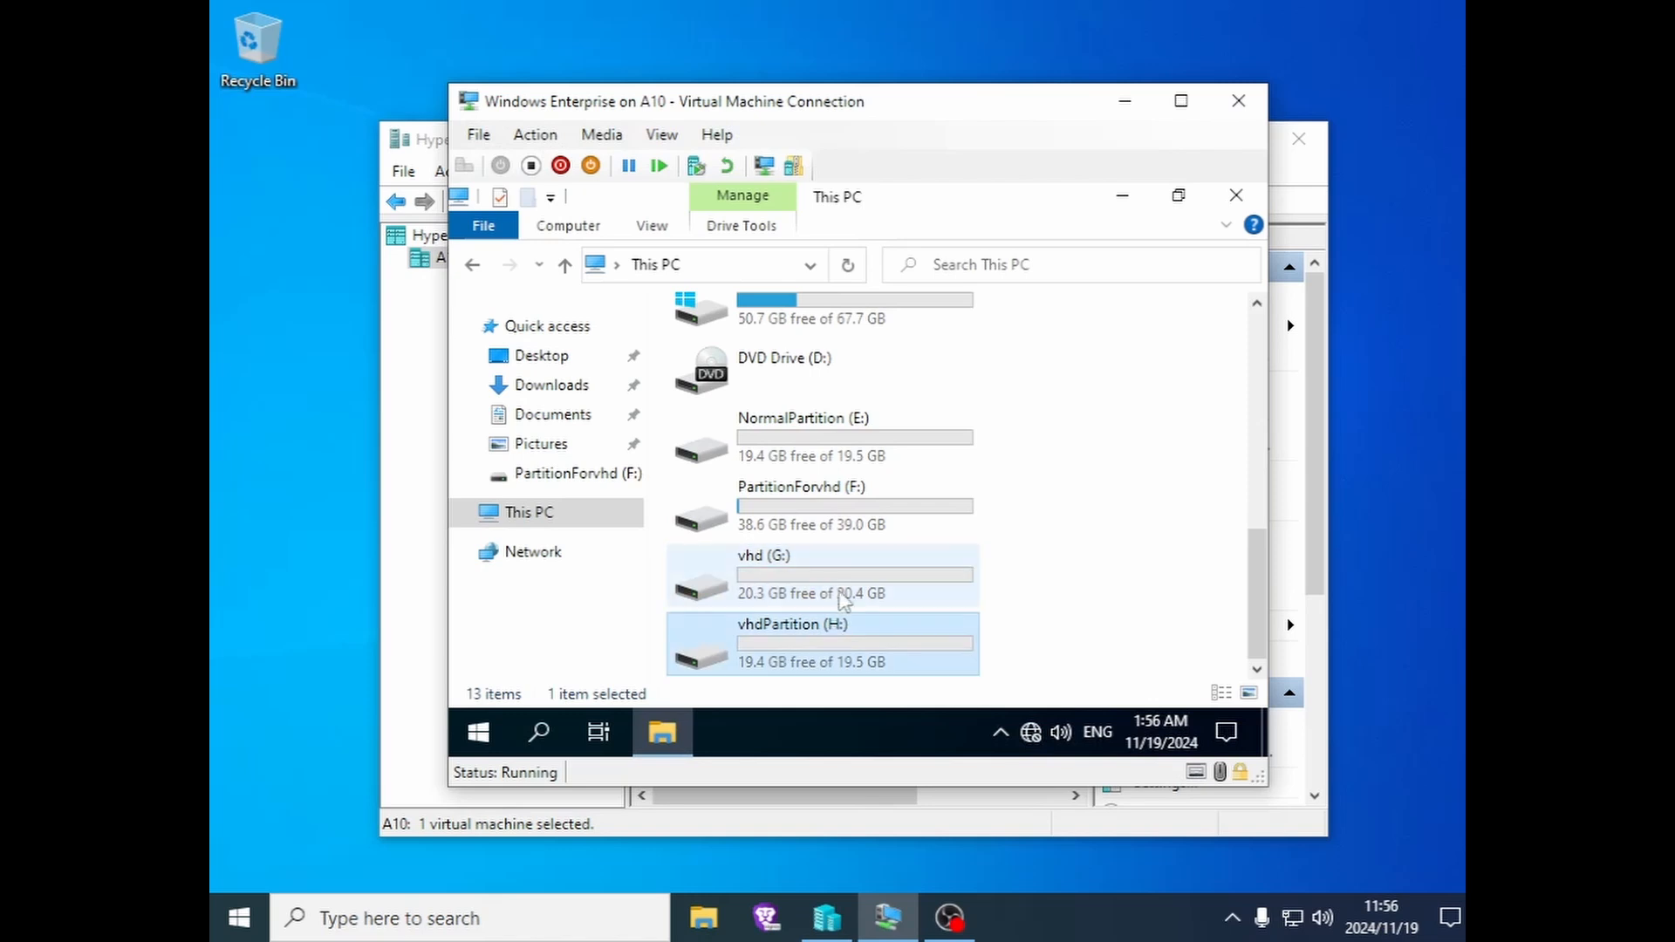
- Close File Explorer in the VM and minimize the VM connection window
scroll(1020, 579, "up", 3)
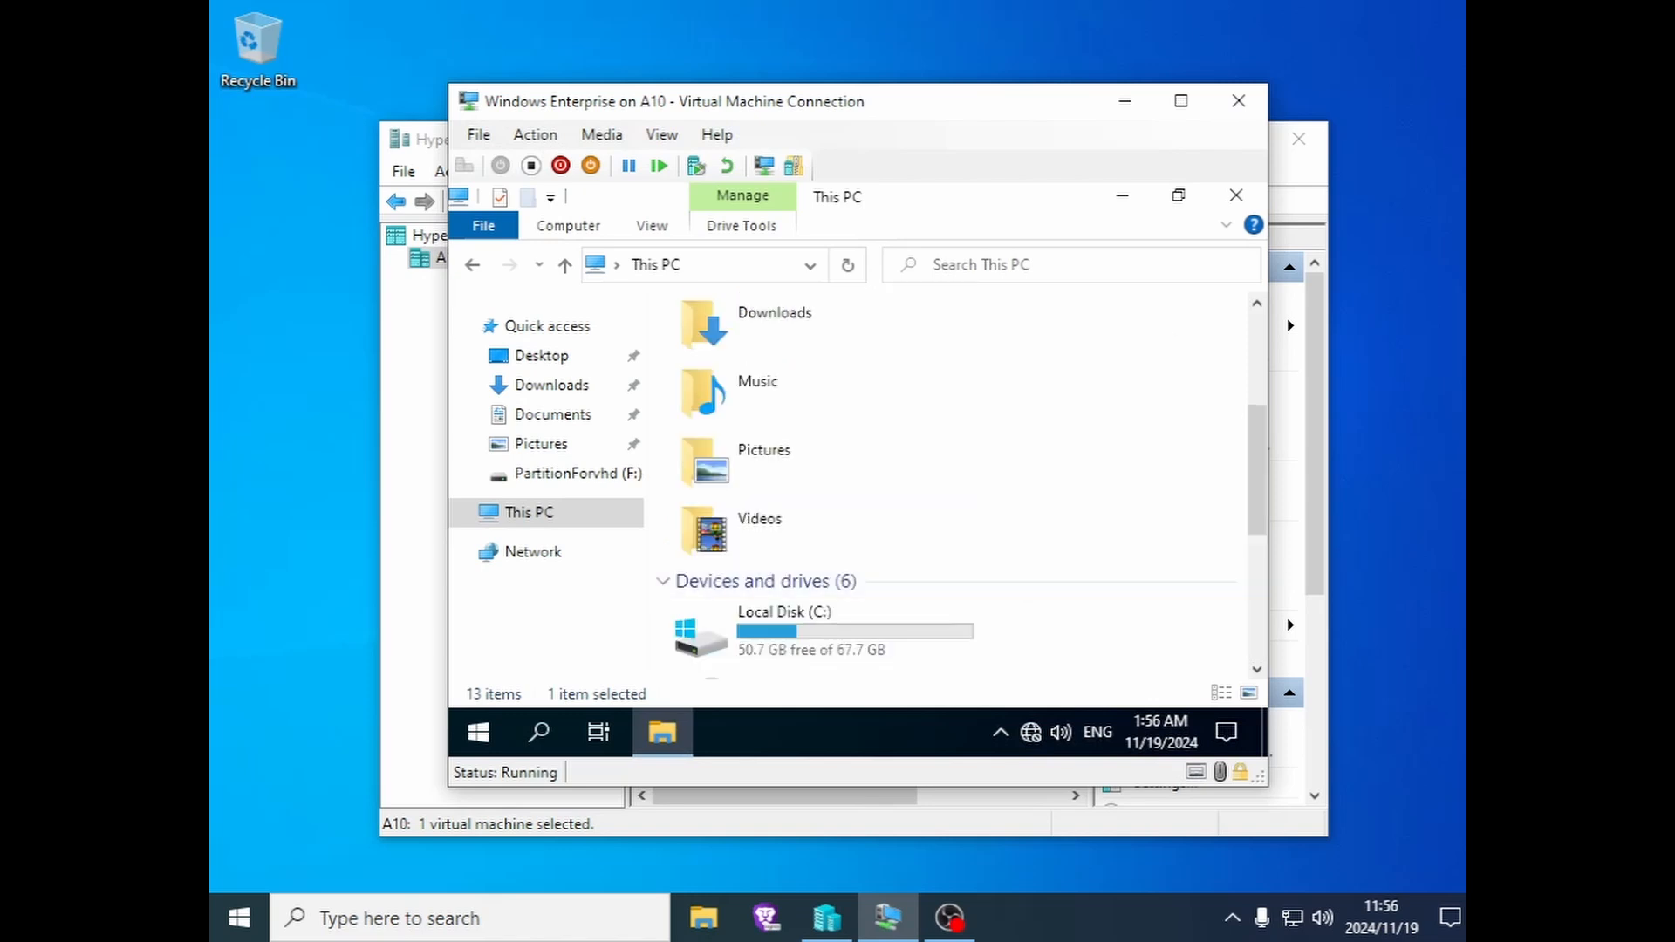
left_click(1235, 197)
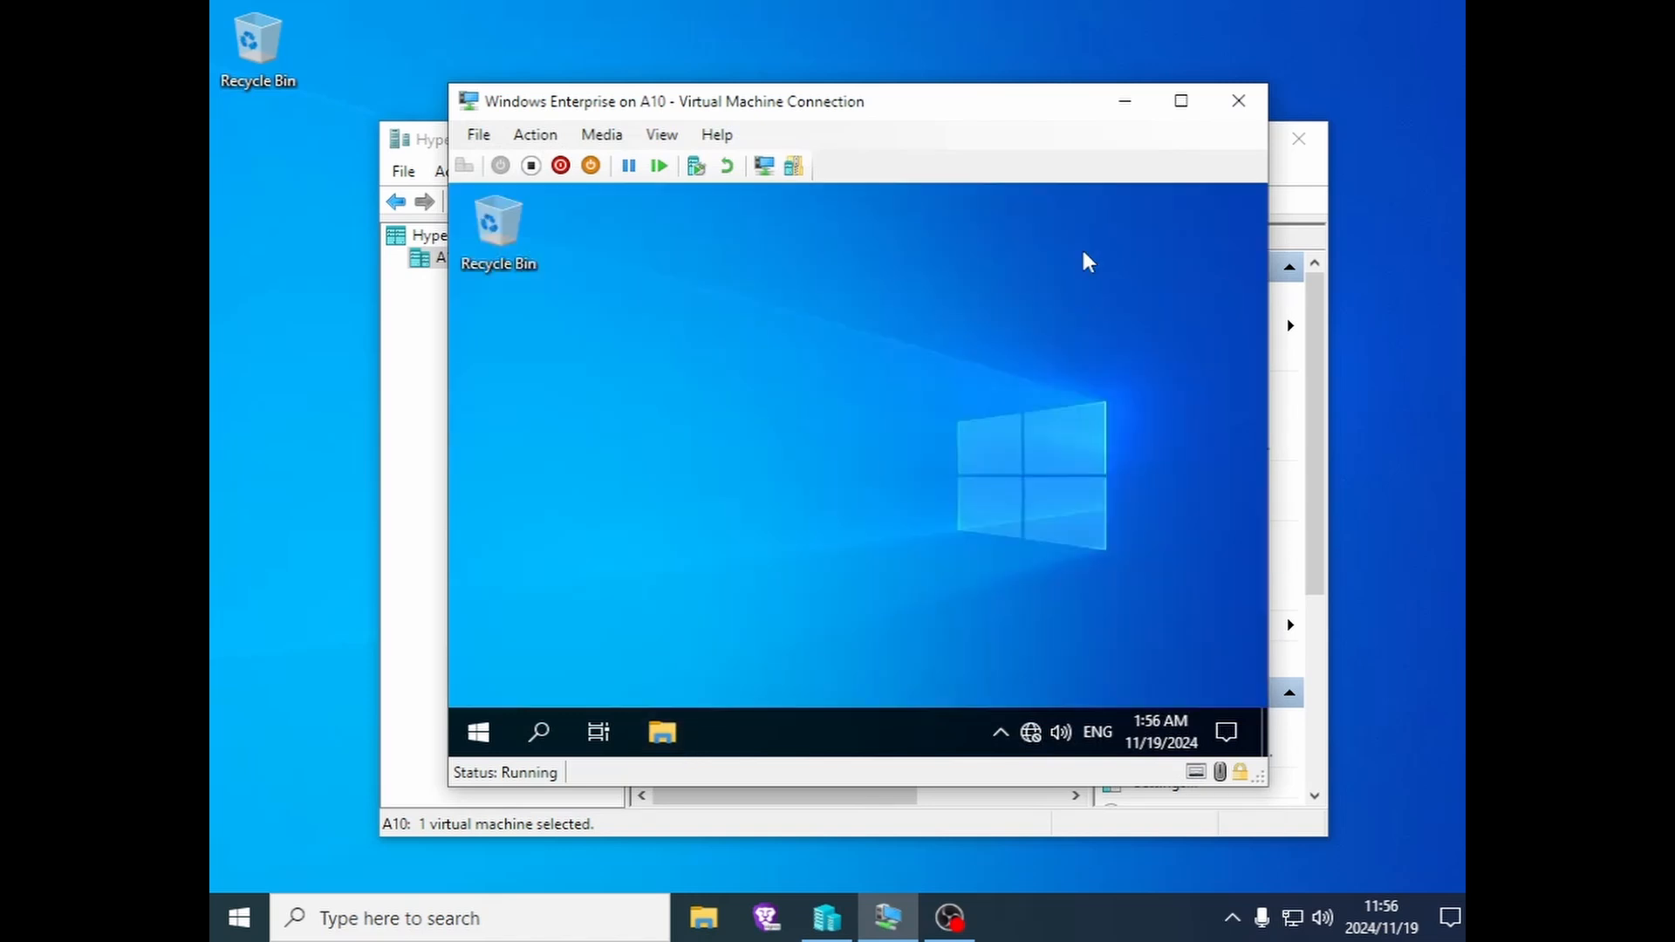
left_click(1125, 100)
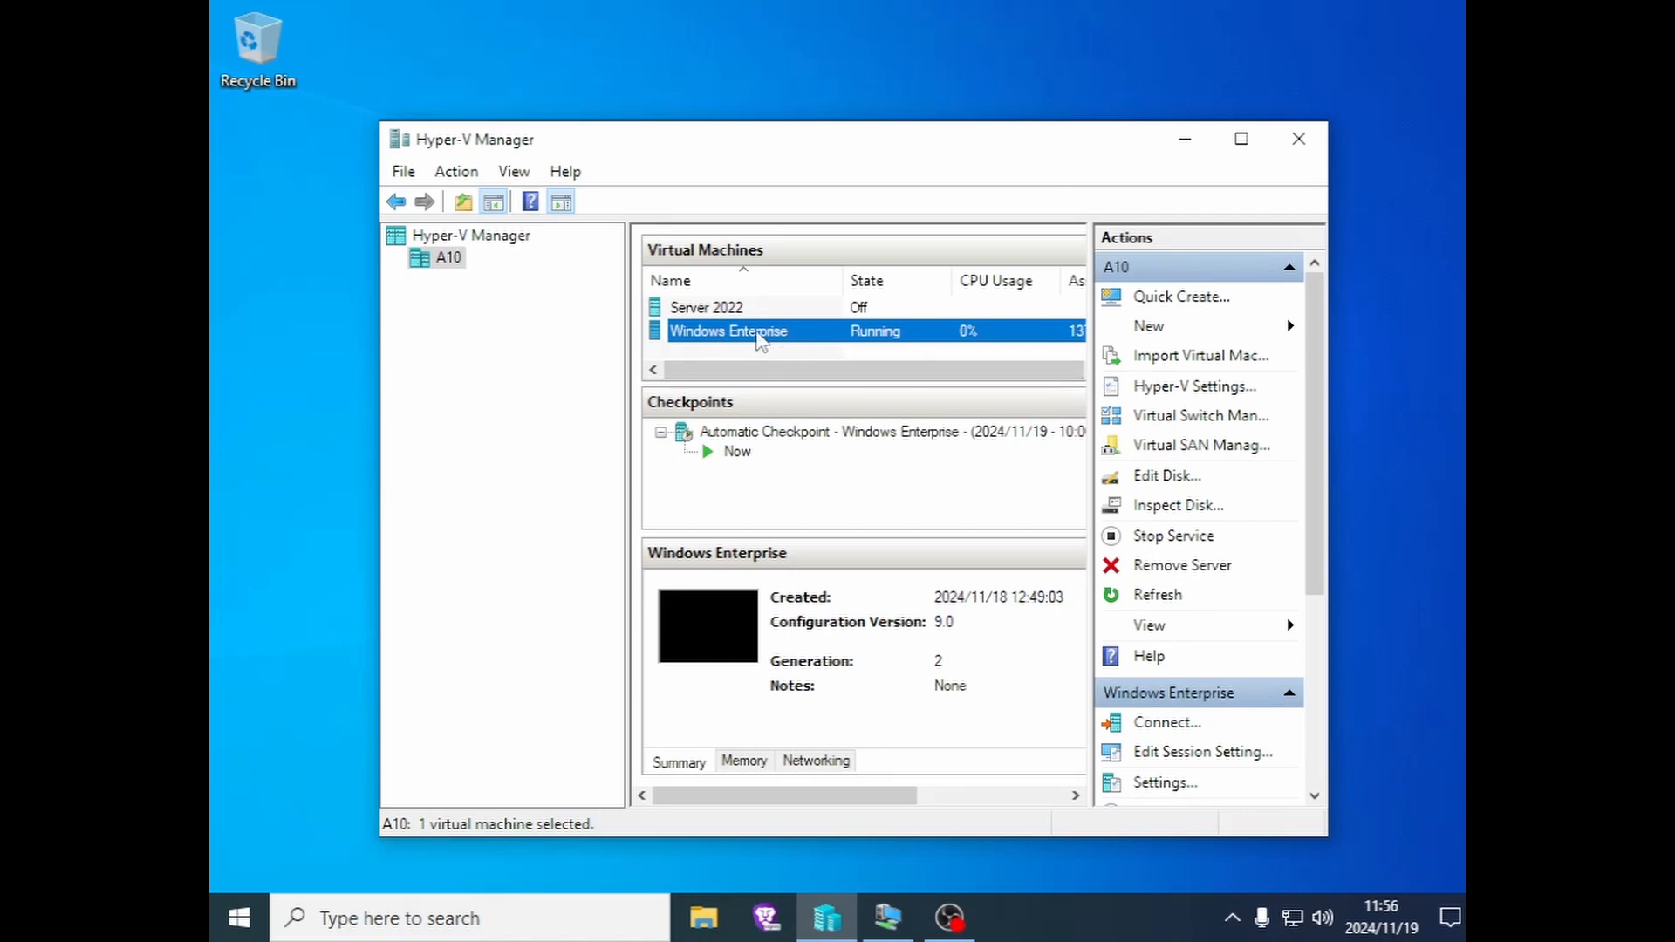
- Set the Windows Enterprise DVD drive to image file D:\tiny11 23H2 x64.iso and apply
right_click(757, 333)
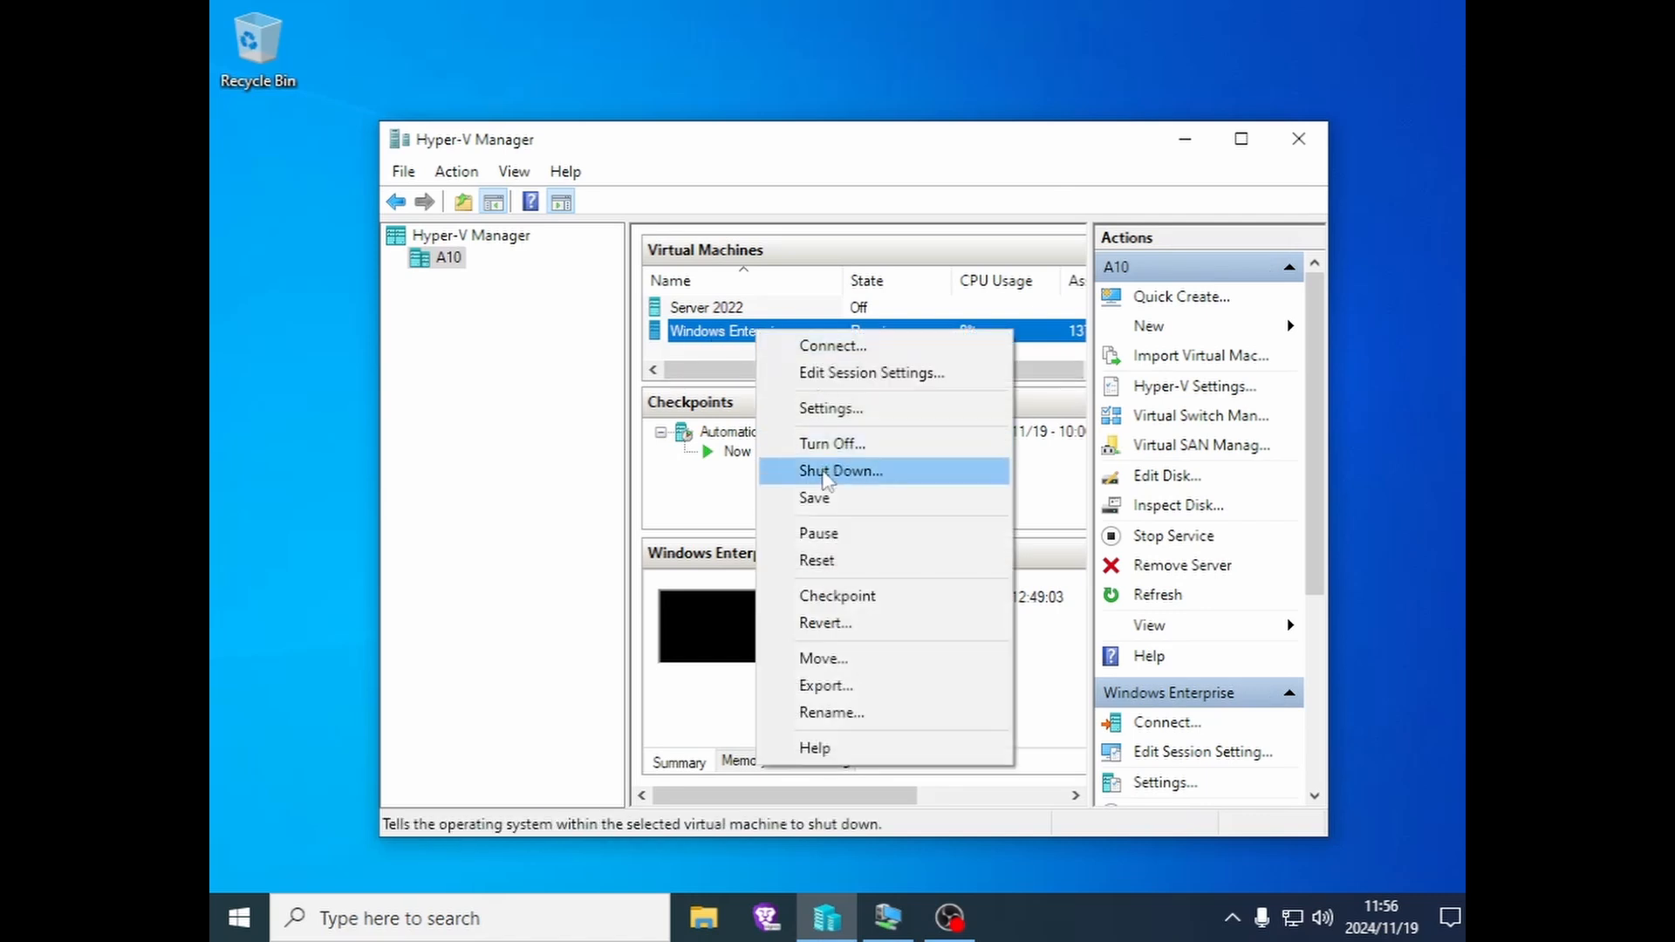
left_click(836, 413)
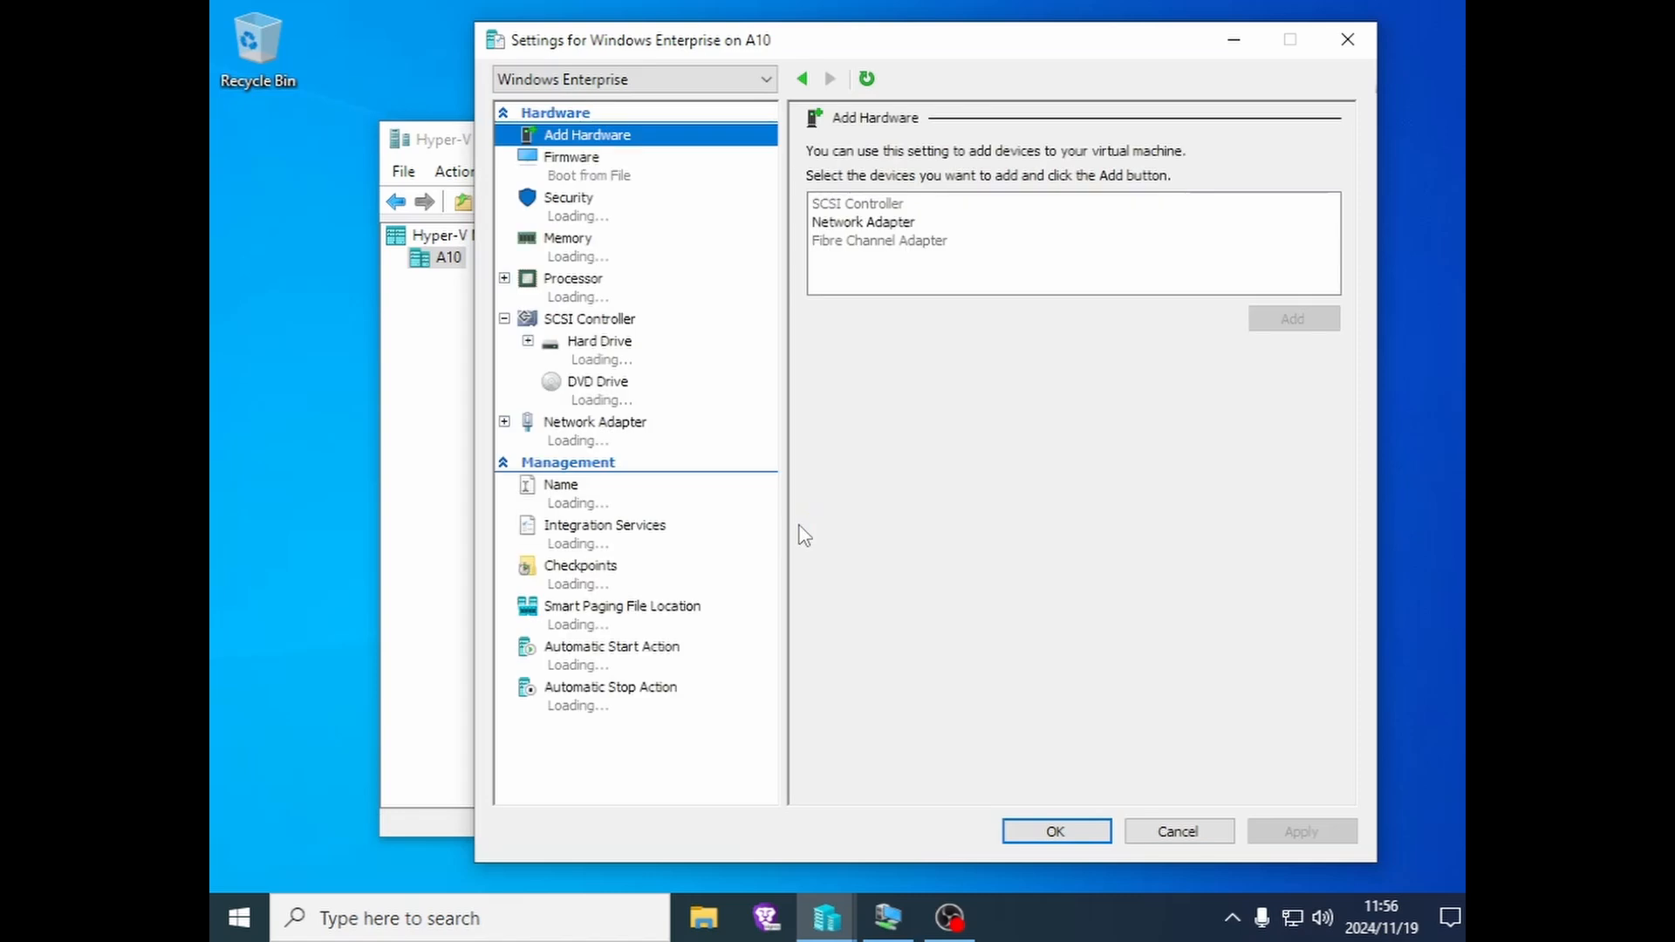
left_click(615, 397)
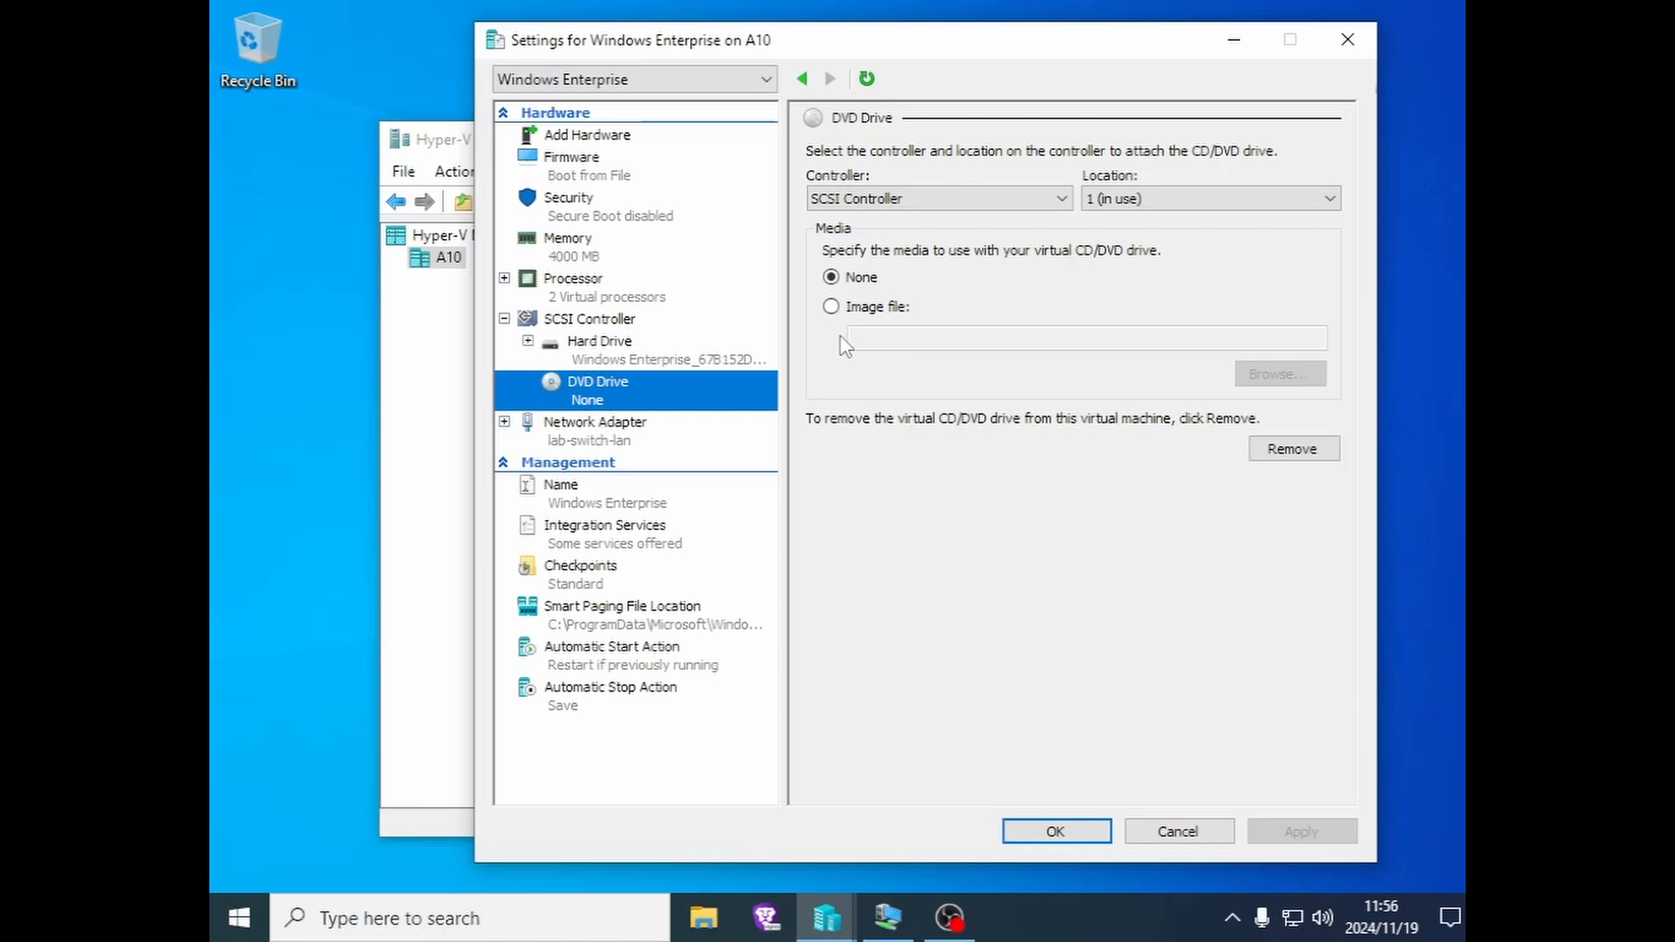
left_click(831, 307)
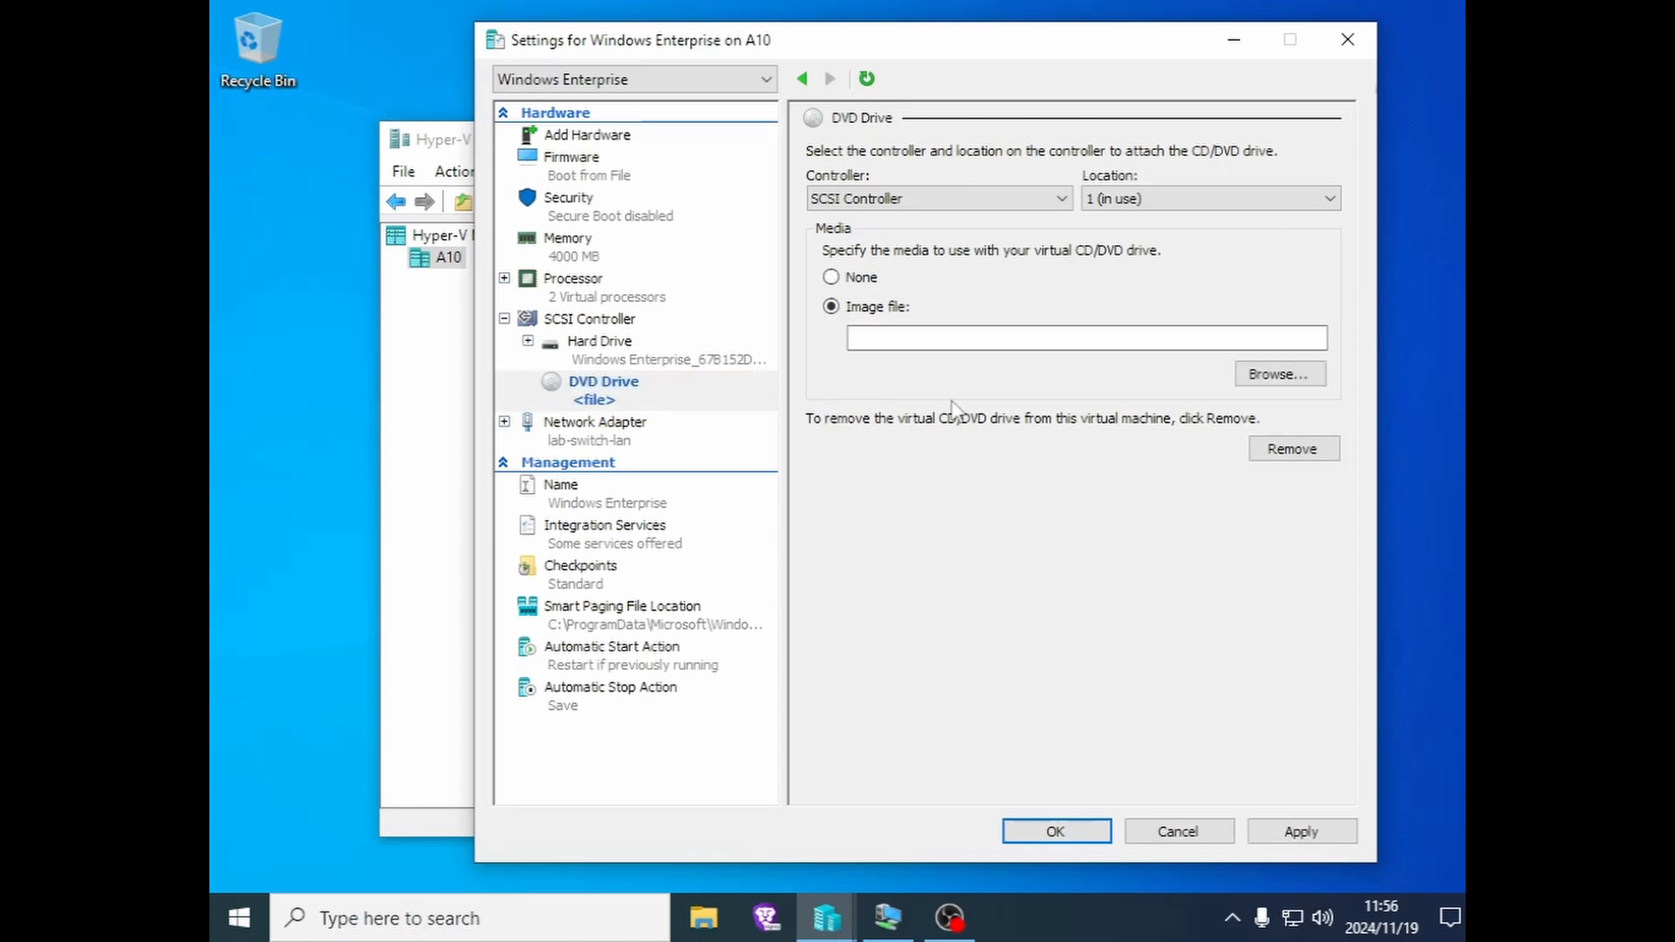
left_click(1270, 377)
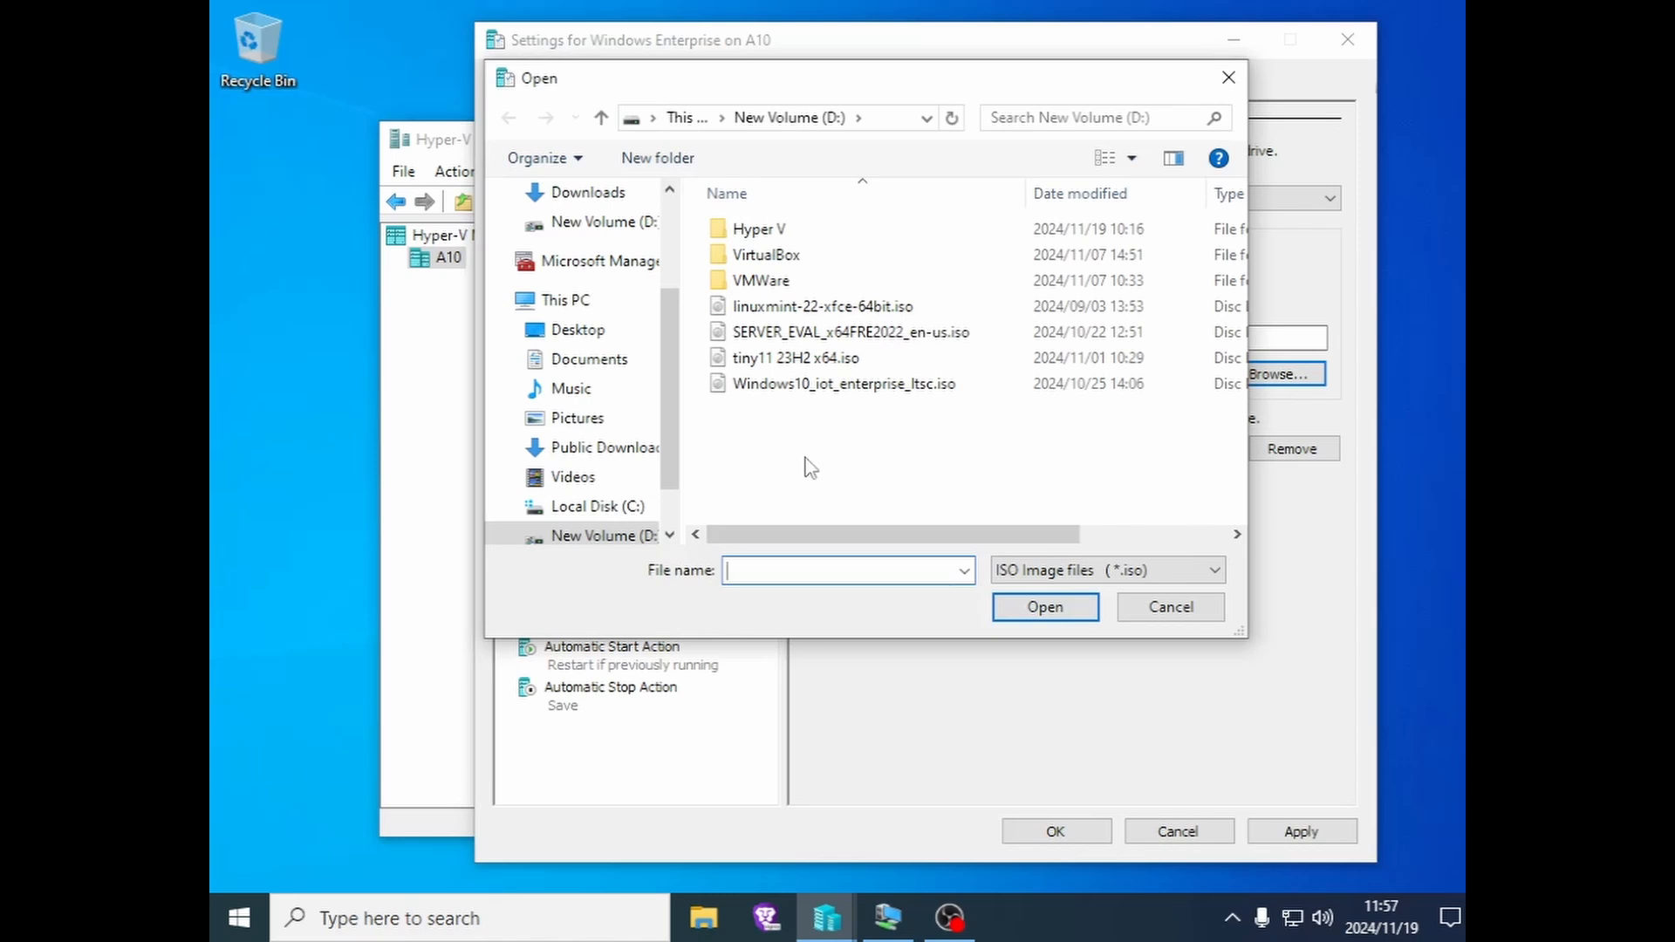
left_click(768, 361)
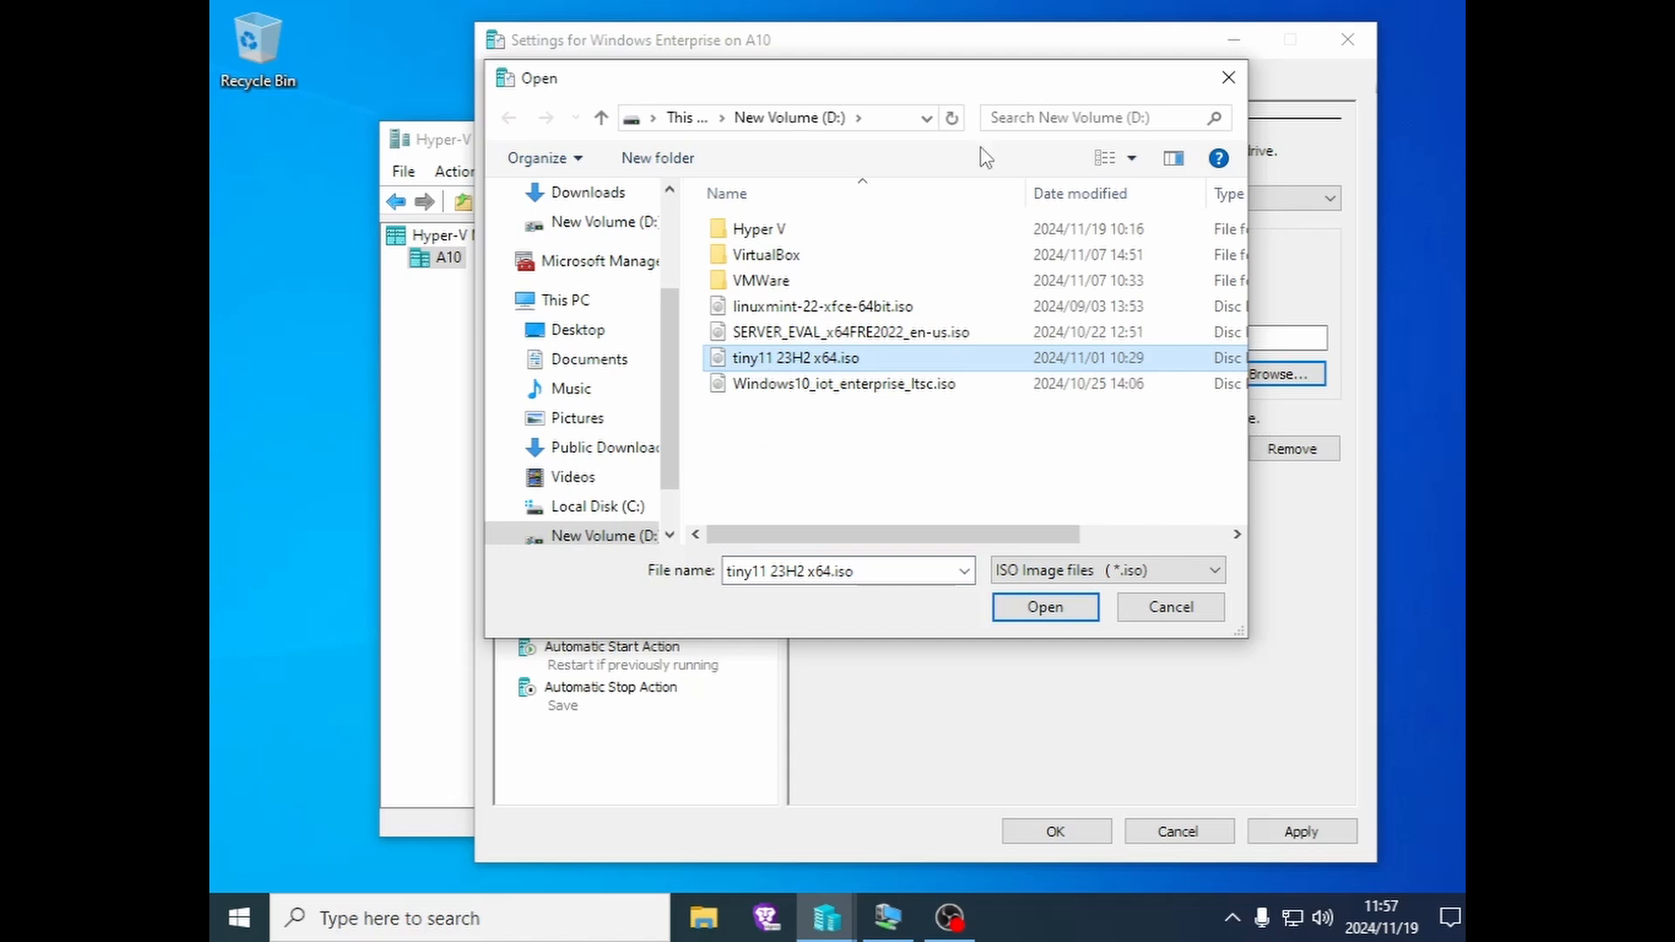
left_click_drag(998, 88, 956, 131)
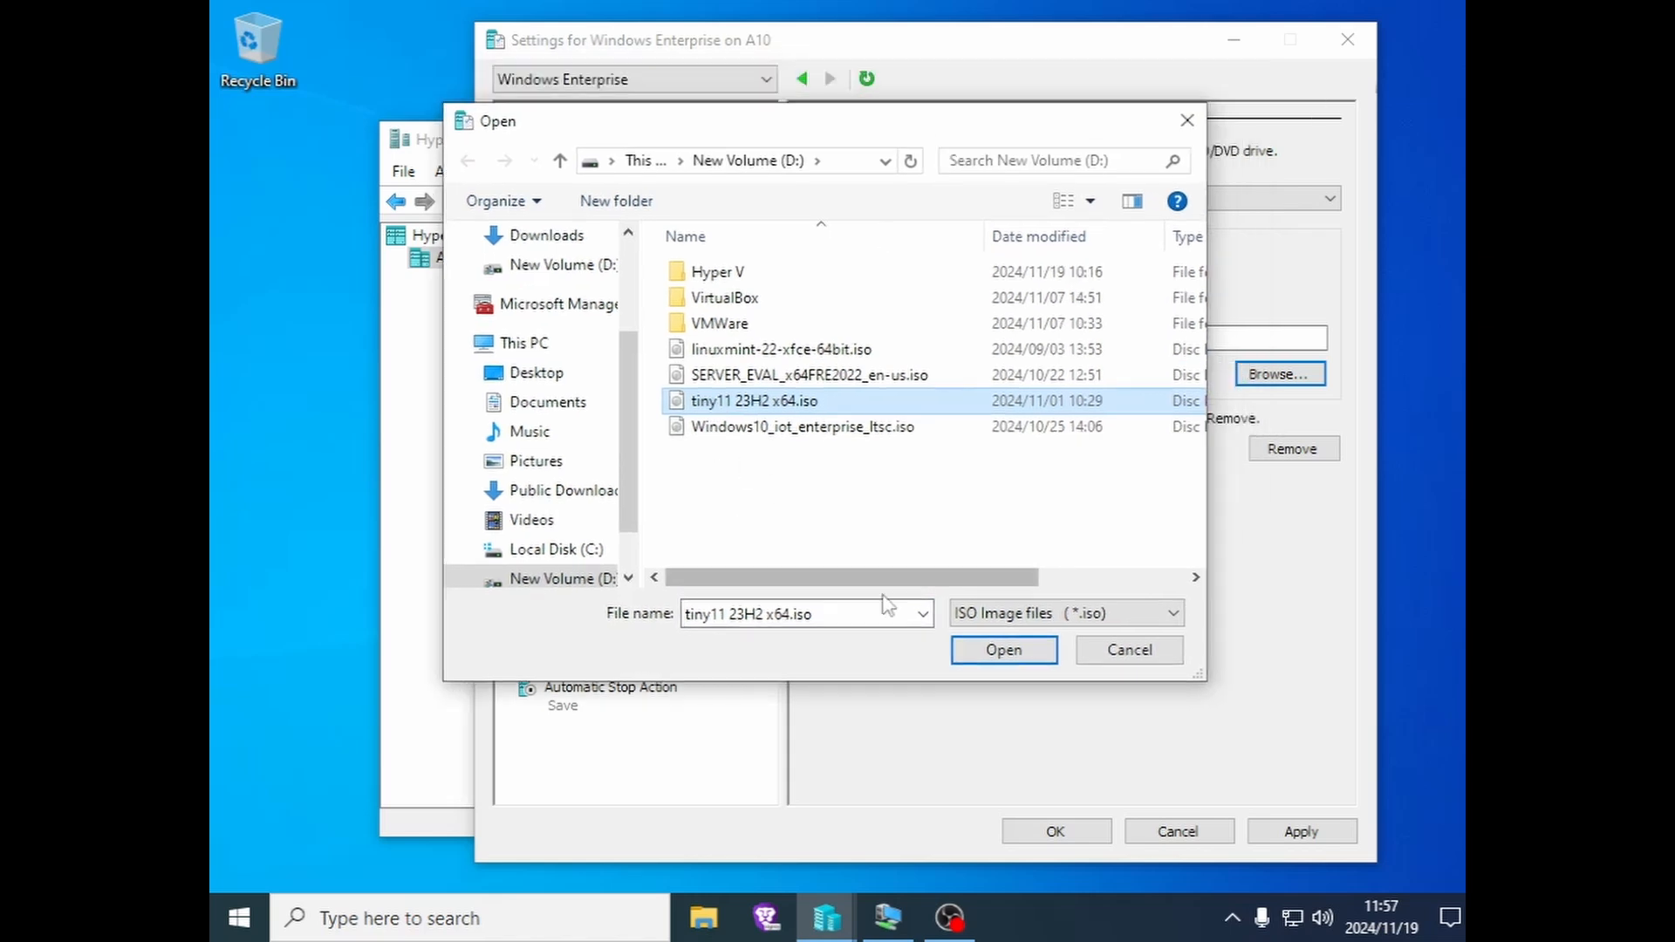
left_click(977, 652)
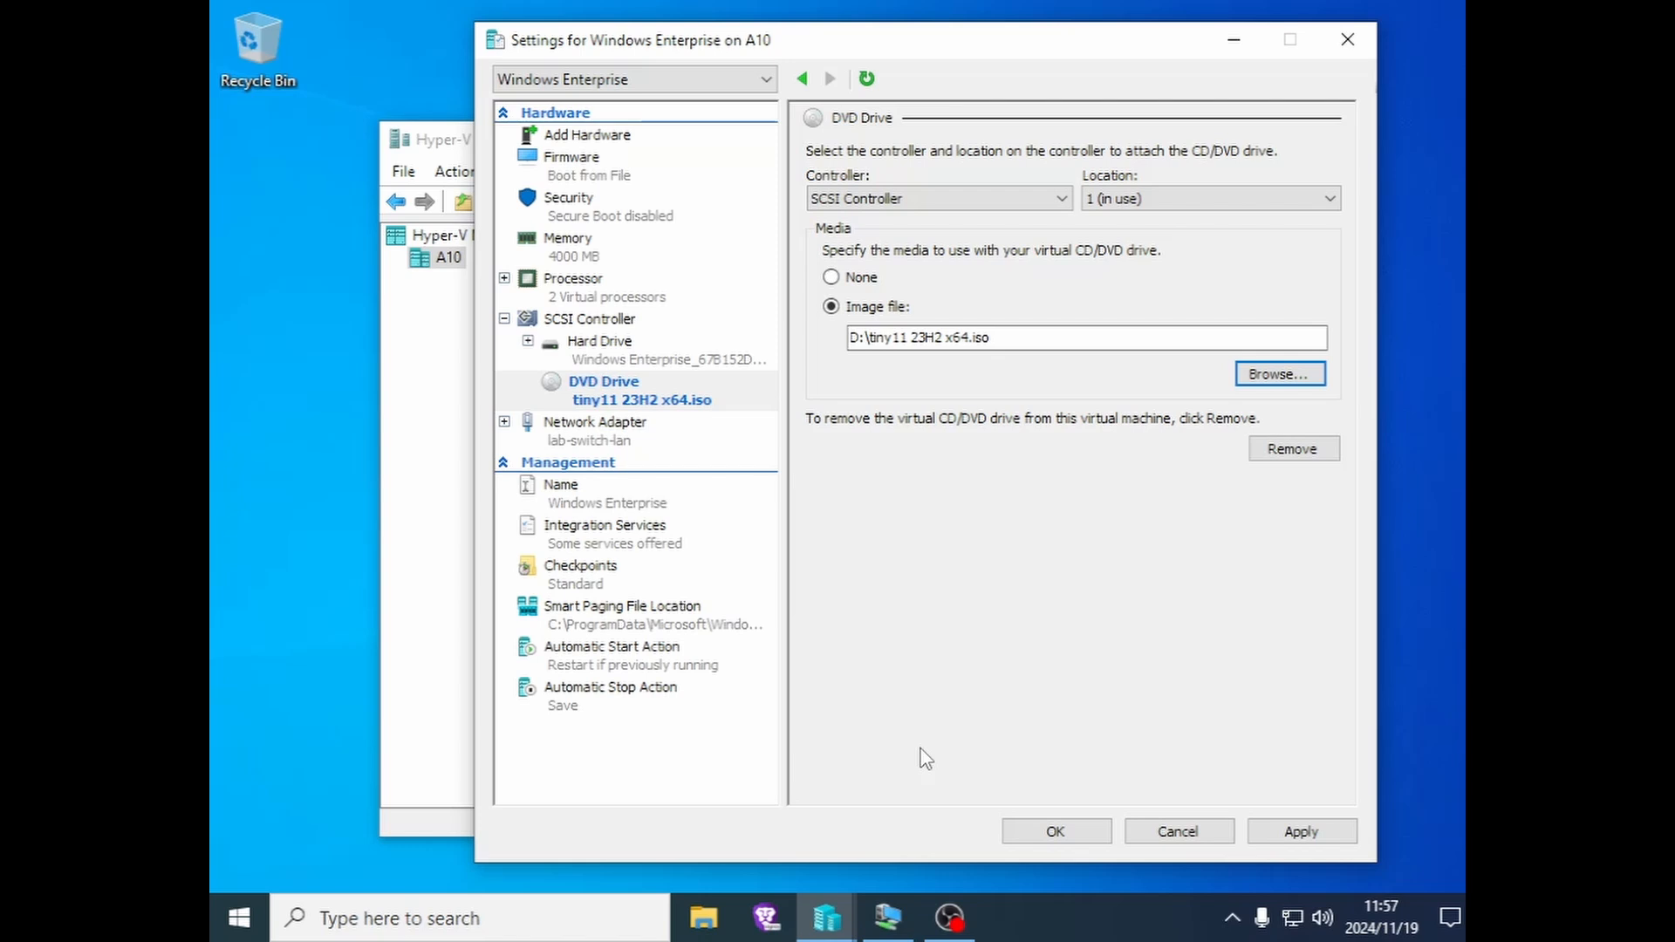
left_click(1301, 831)
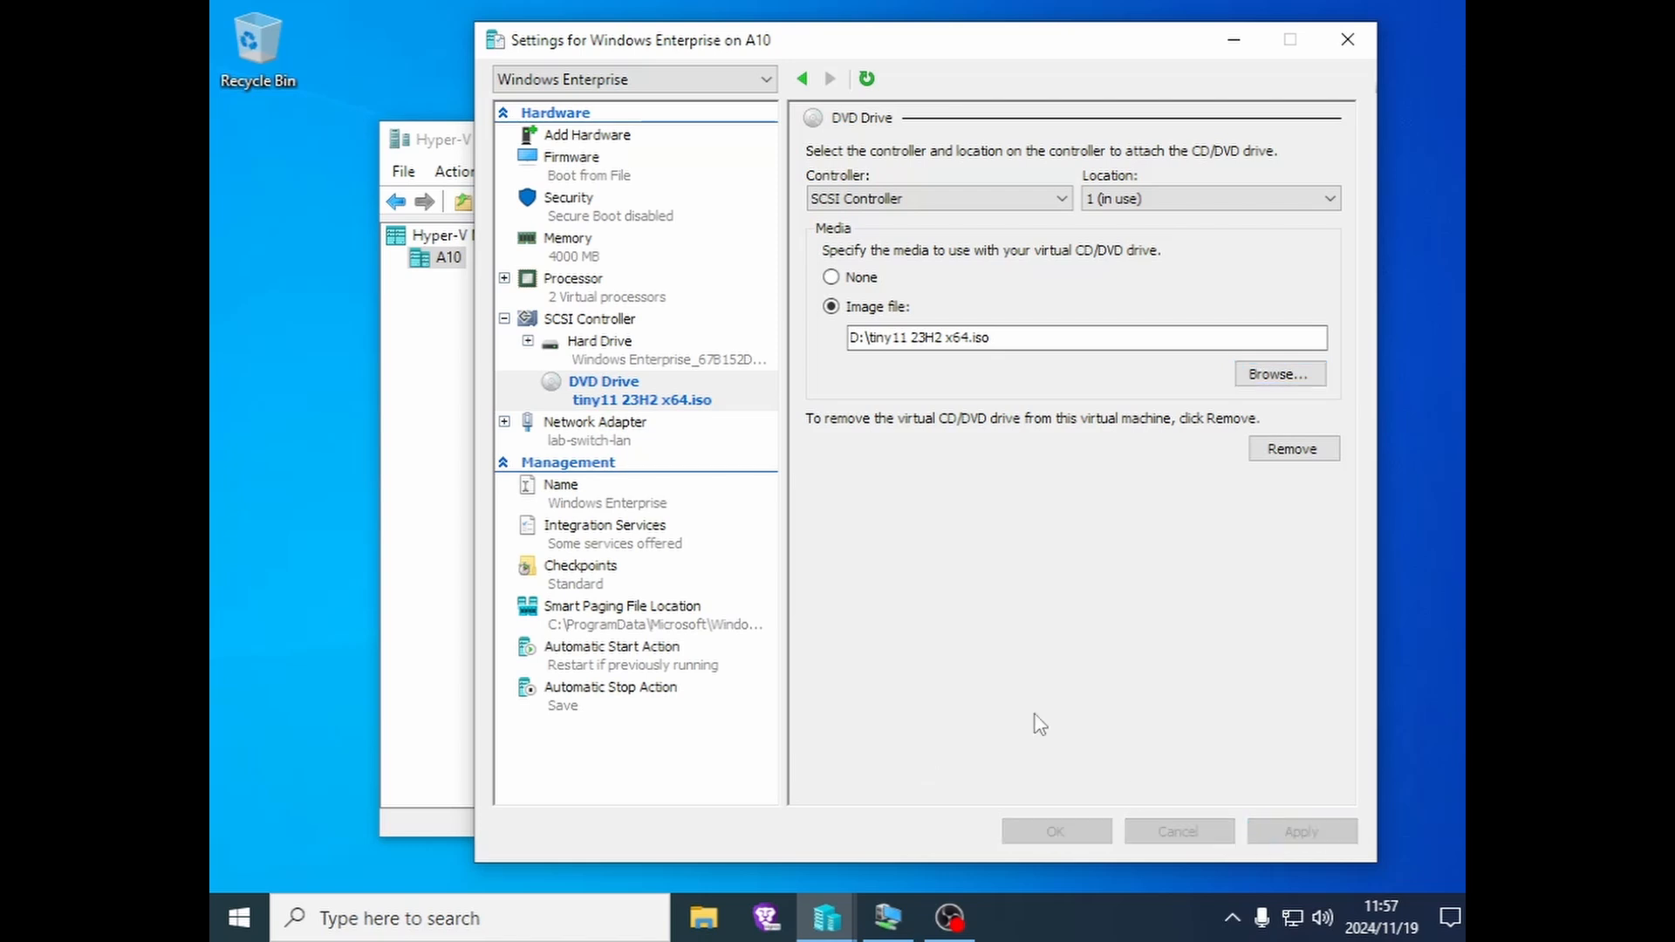
- Reorder firmware boot to DVD Drive, Hard Drive, File, Network Adapter and save the settings
left_click(586, 175)
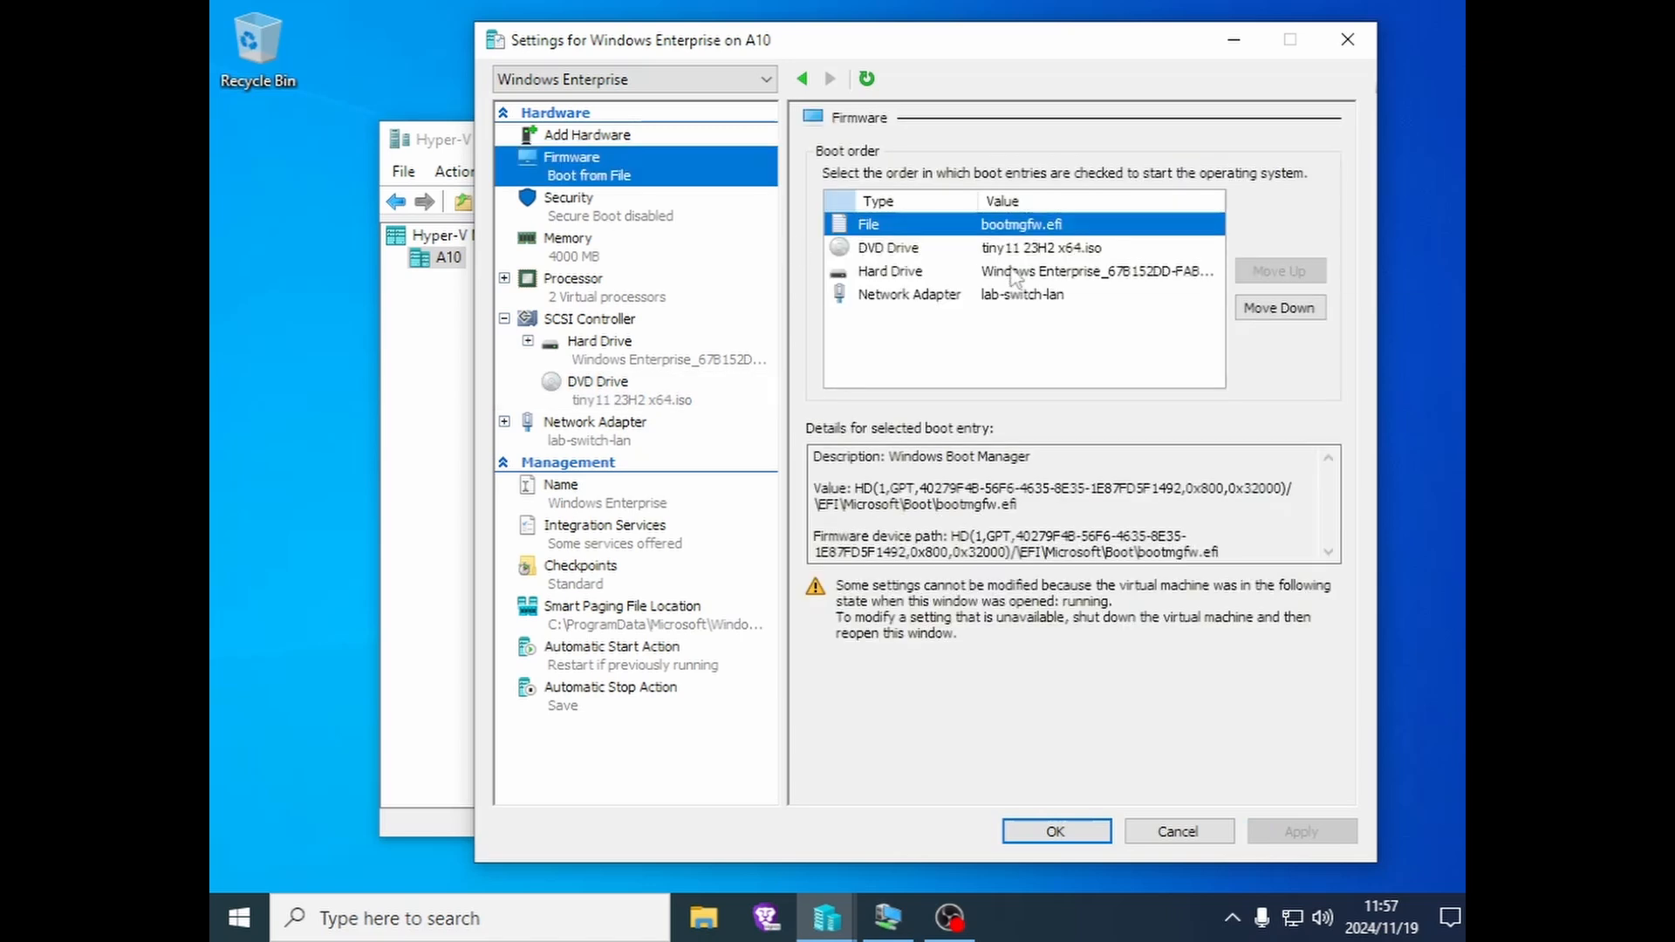
left_click(899, 249)
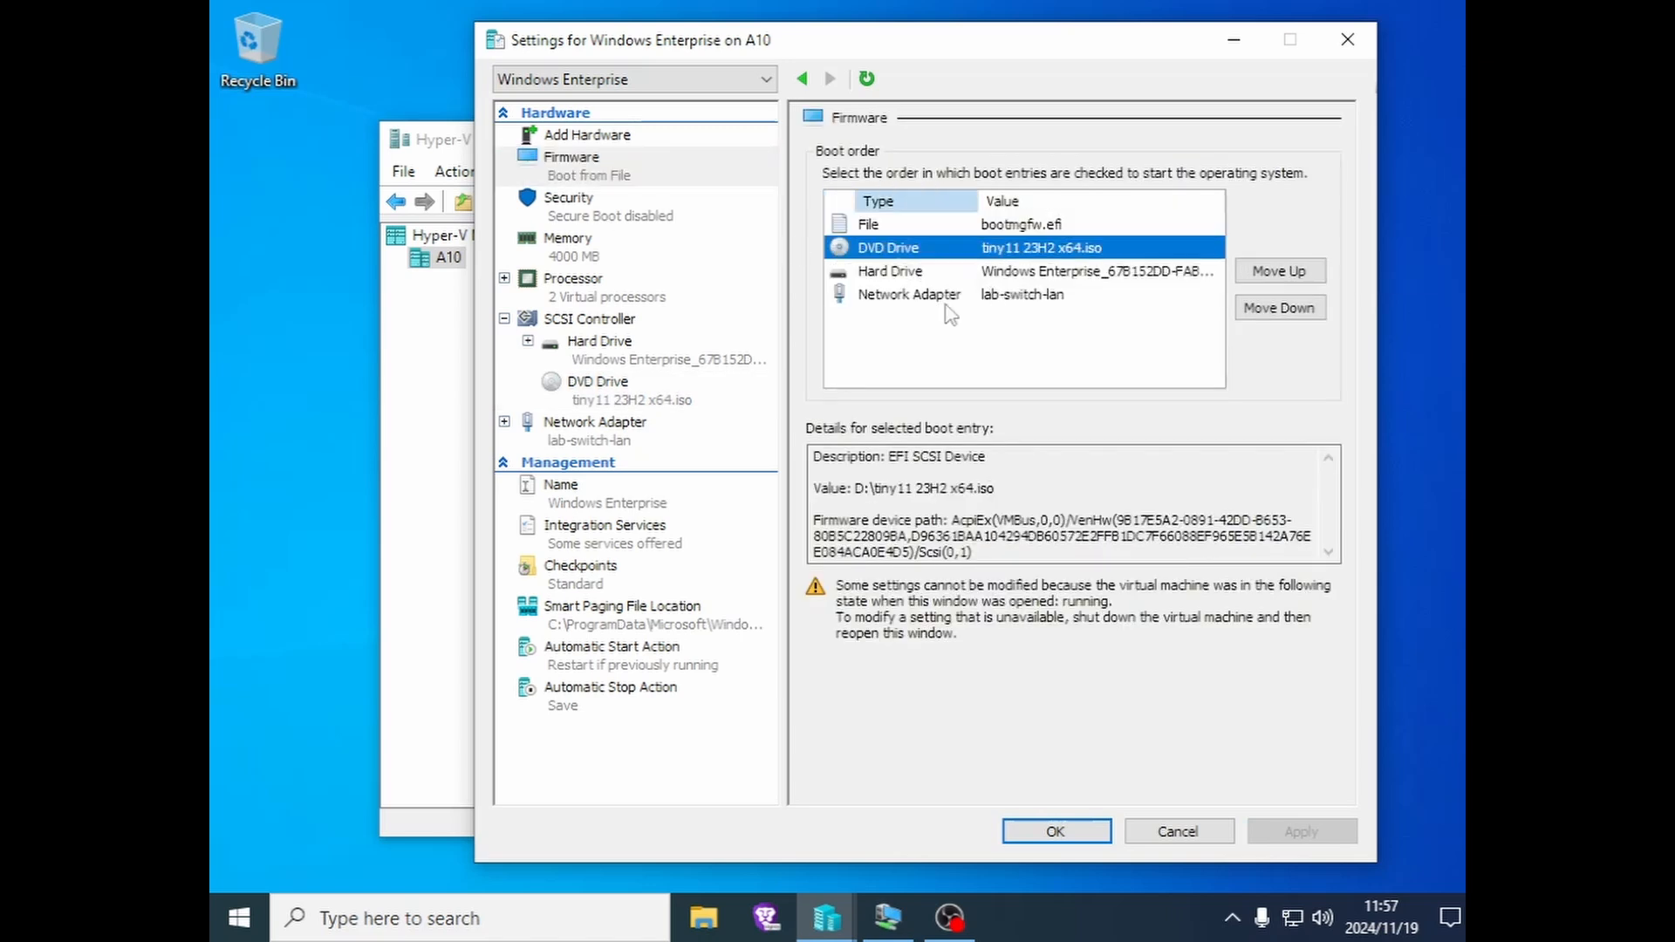
left_click(1274, 272)
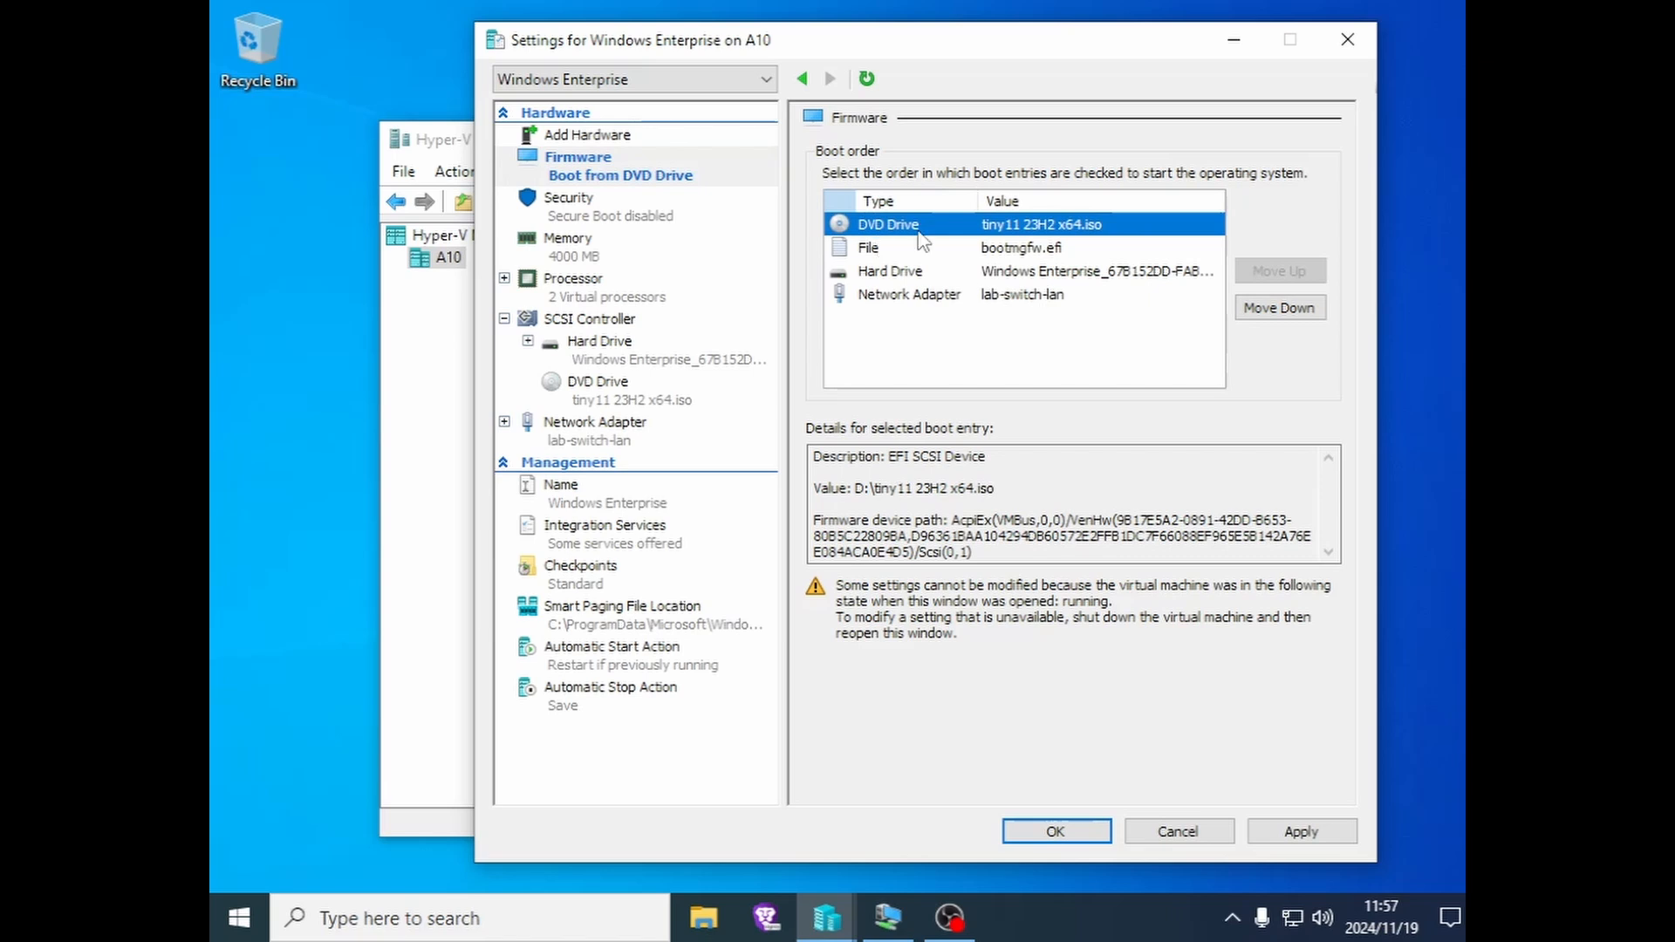
left_click(942, 272)
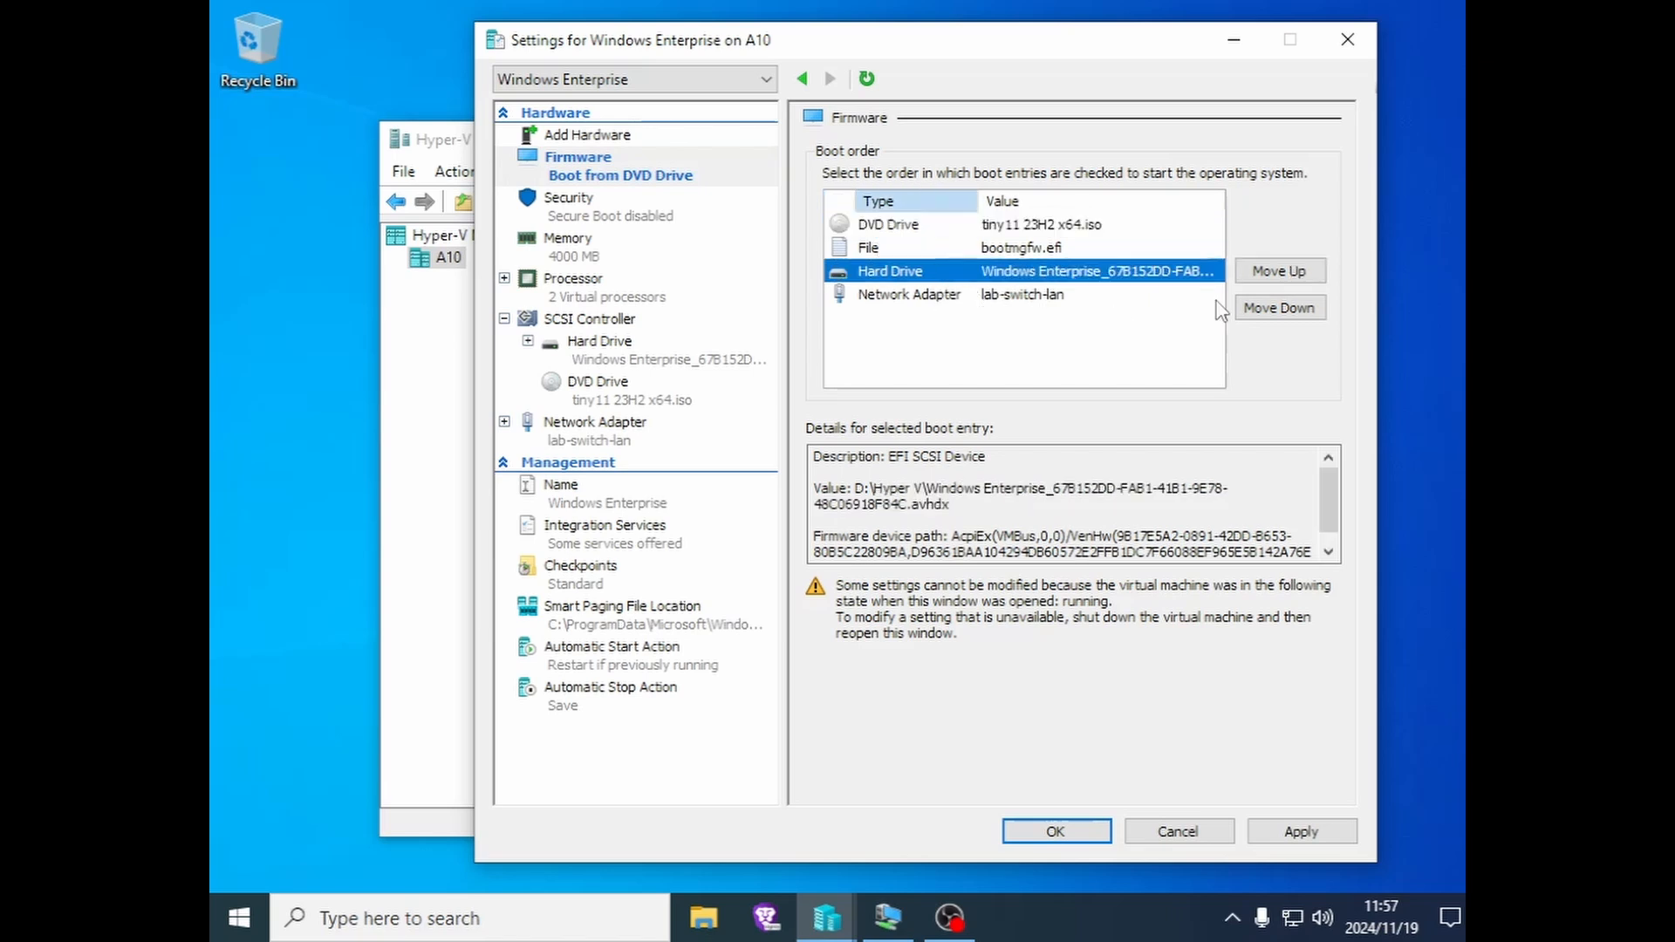
left_click(1279, 272)
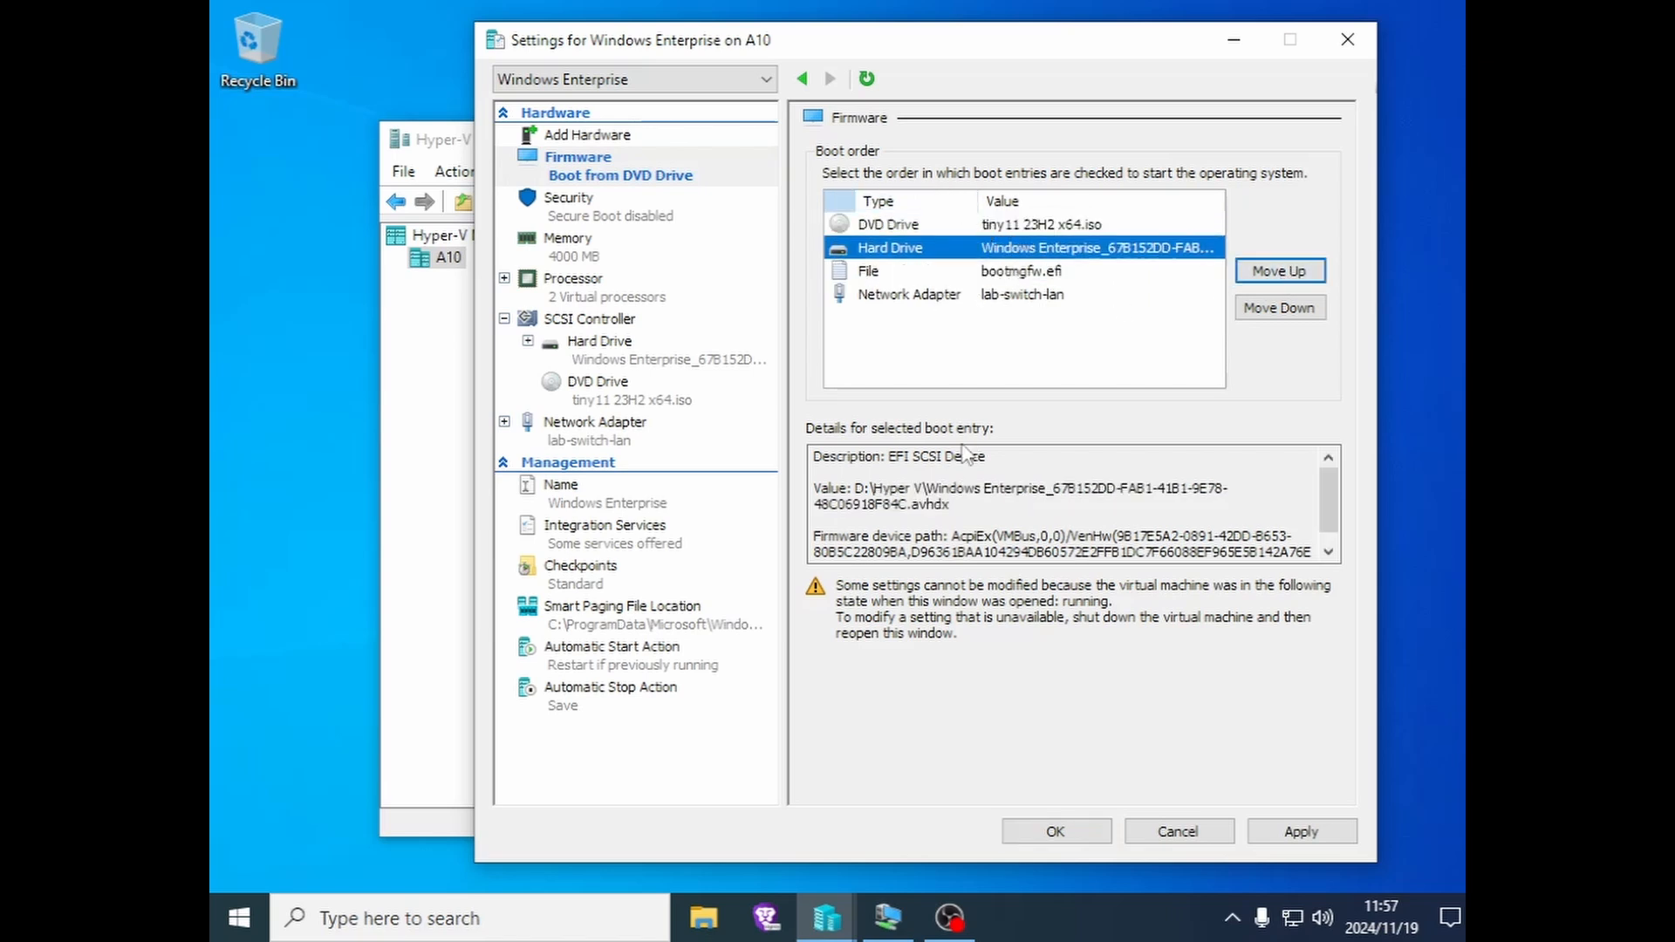
left_click(1264, 829)
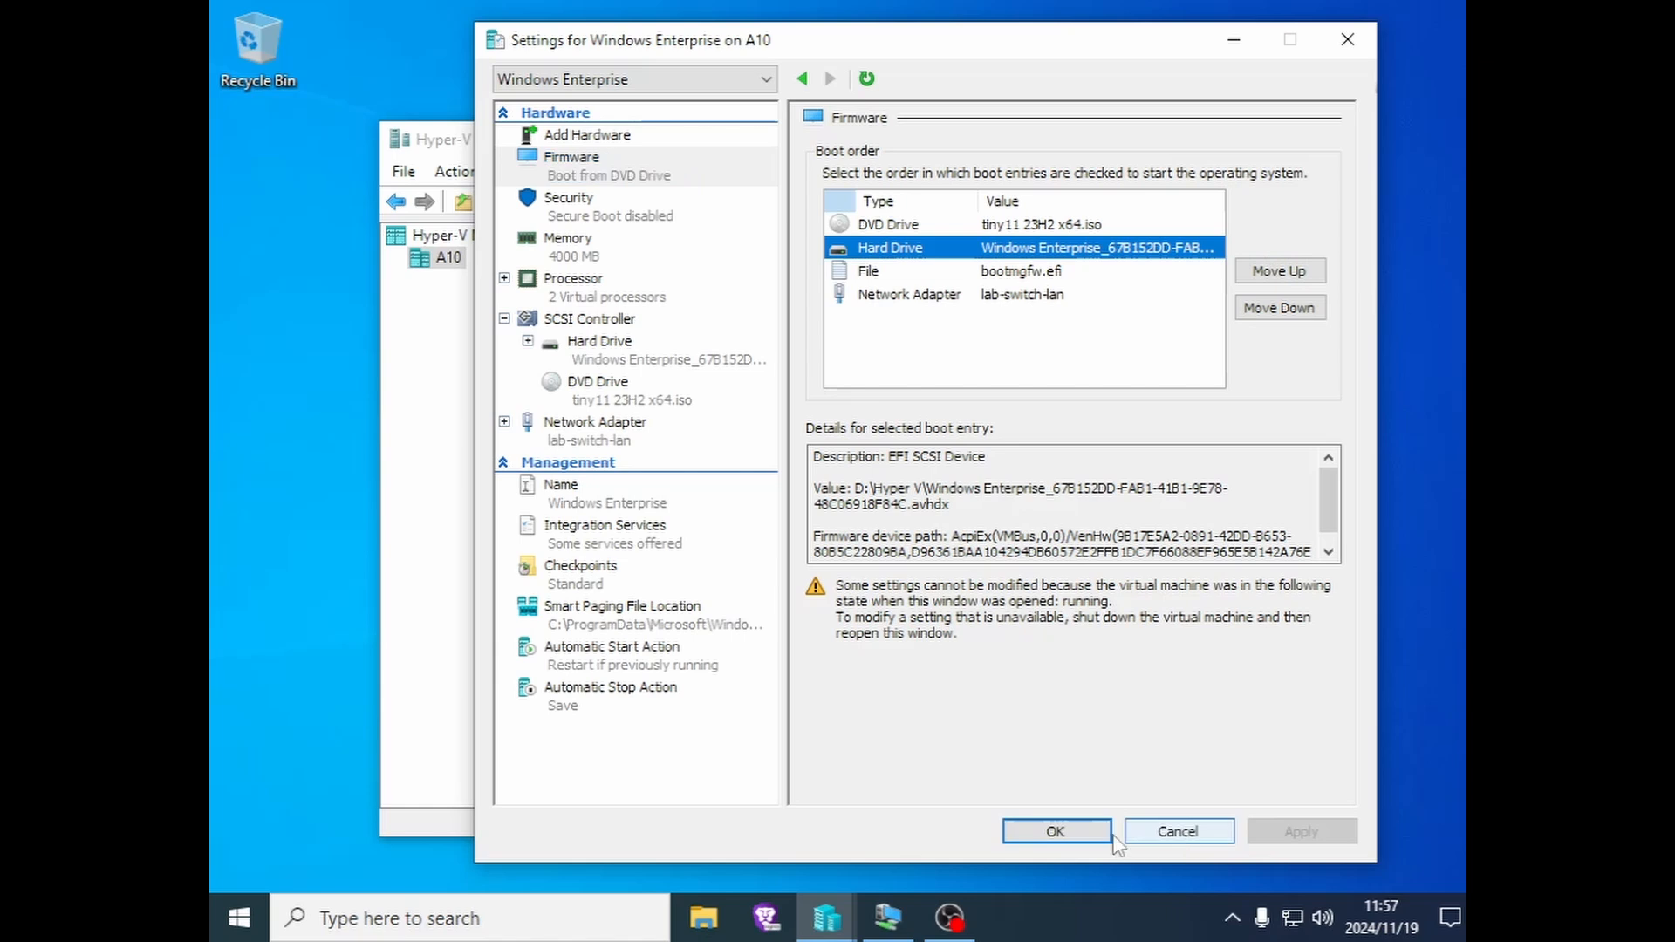
left_click(1056, 833)
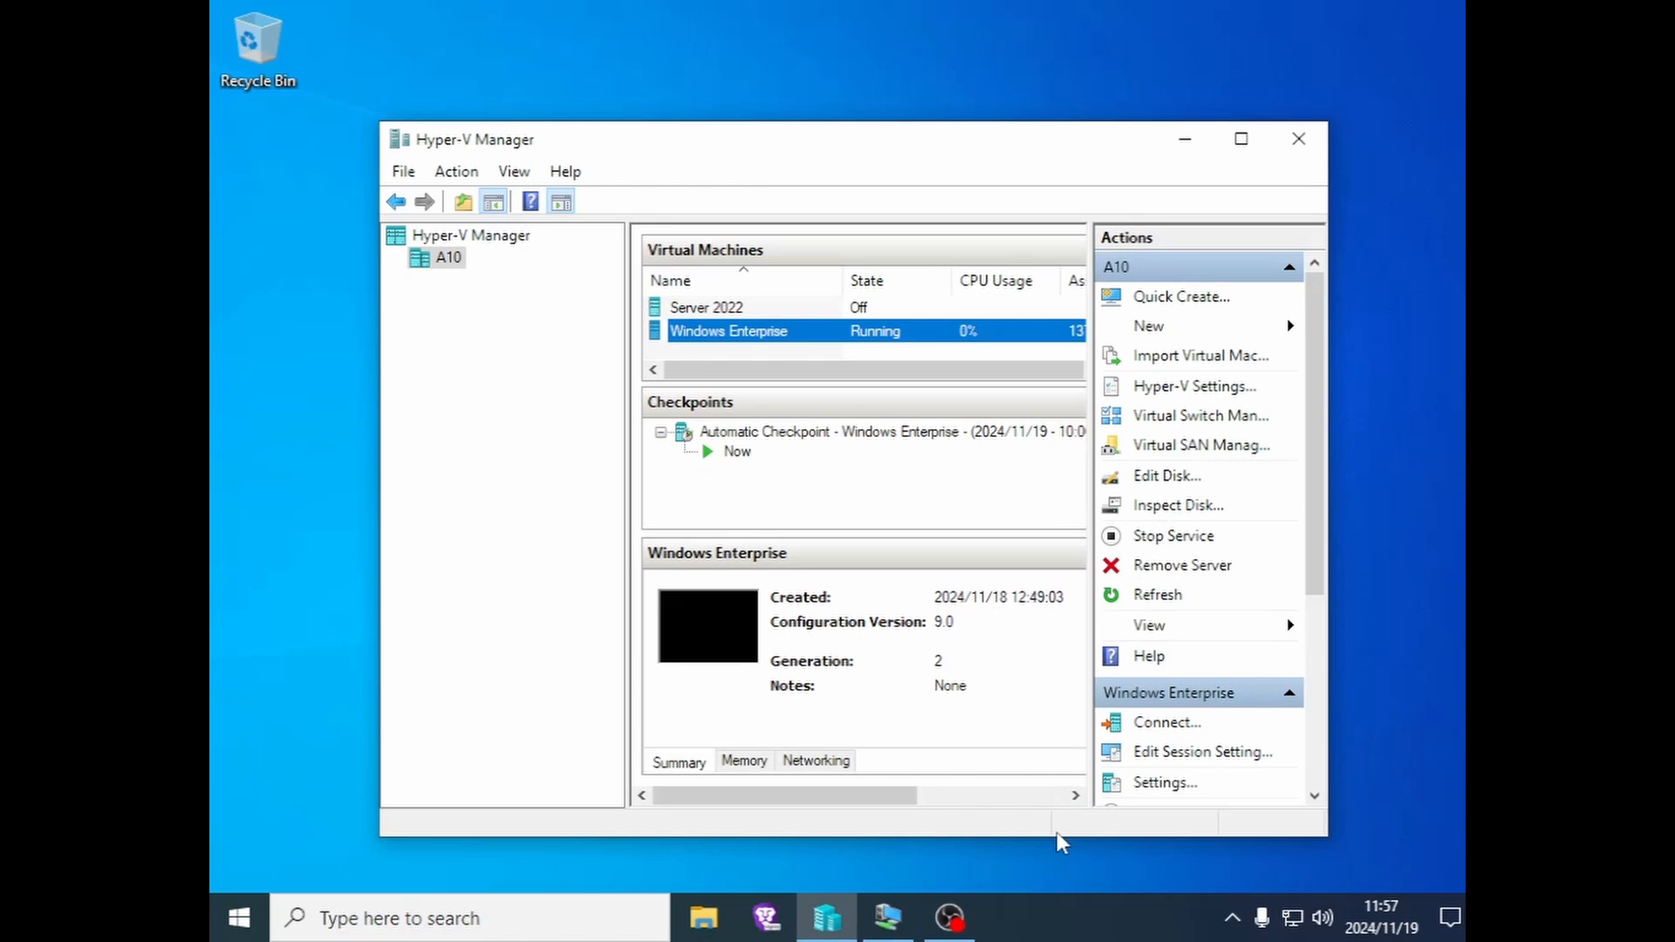
- Shut down the Windows Enterprise VM from its action menu
right_click(739, 342)
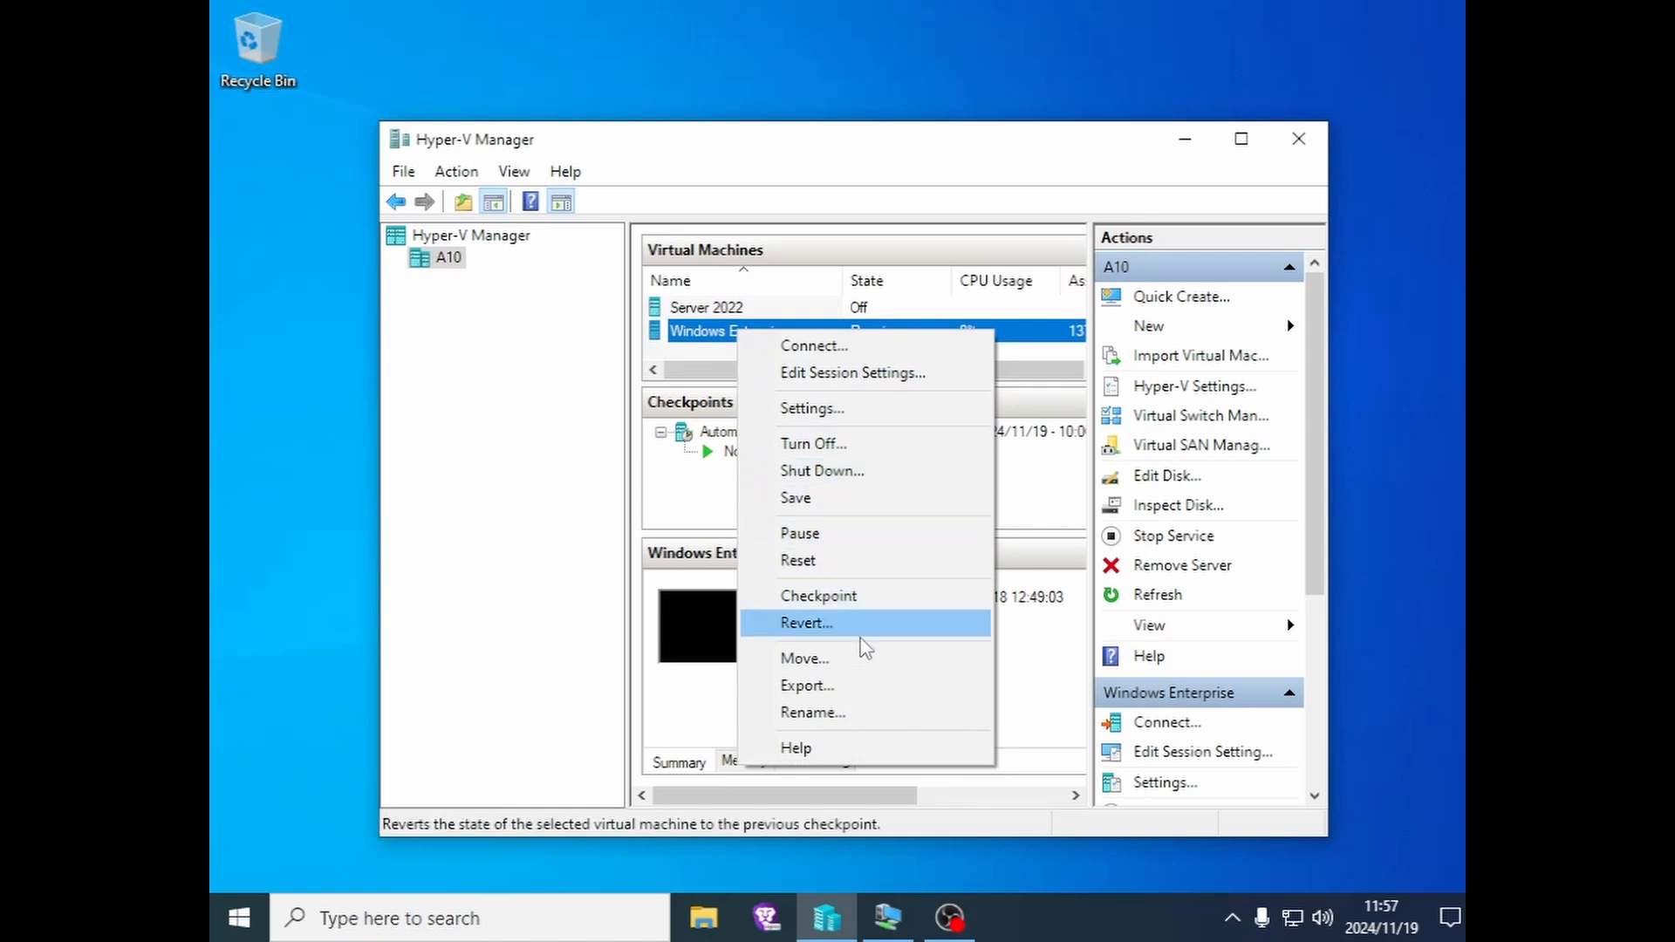
left_click(850, 475)
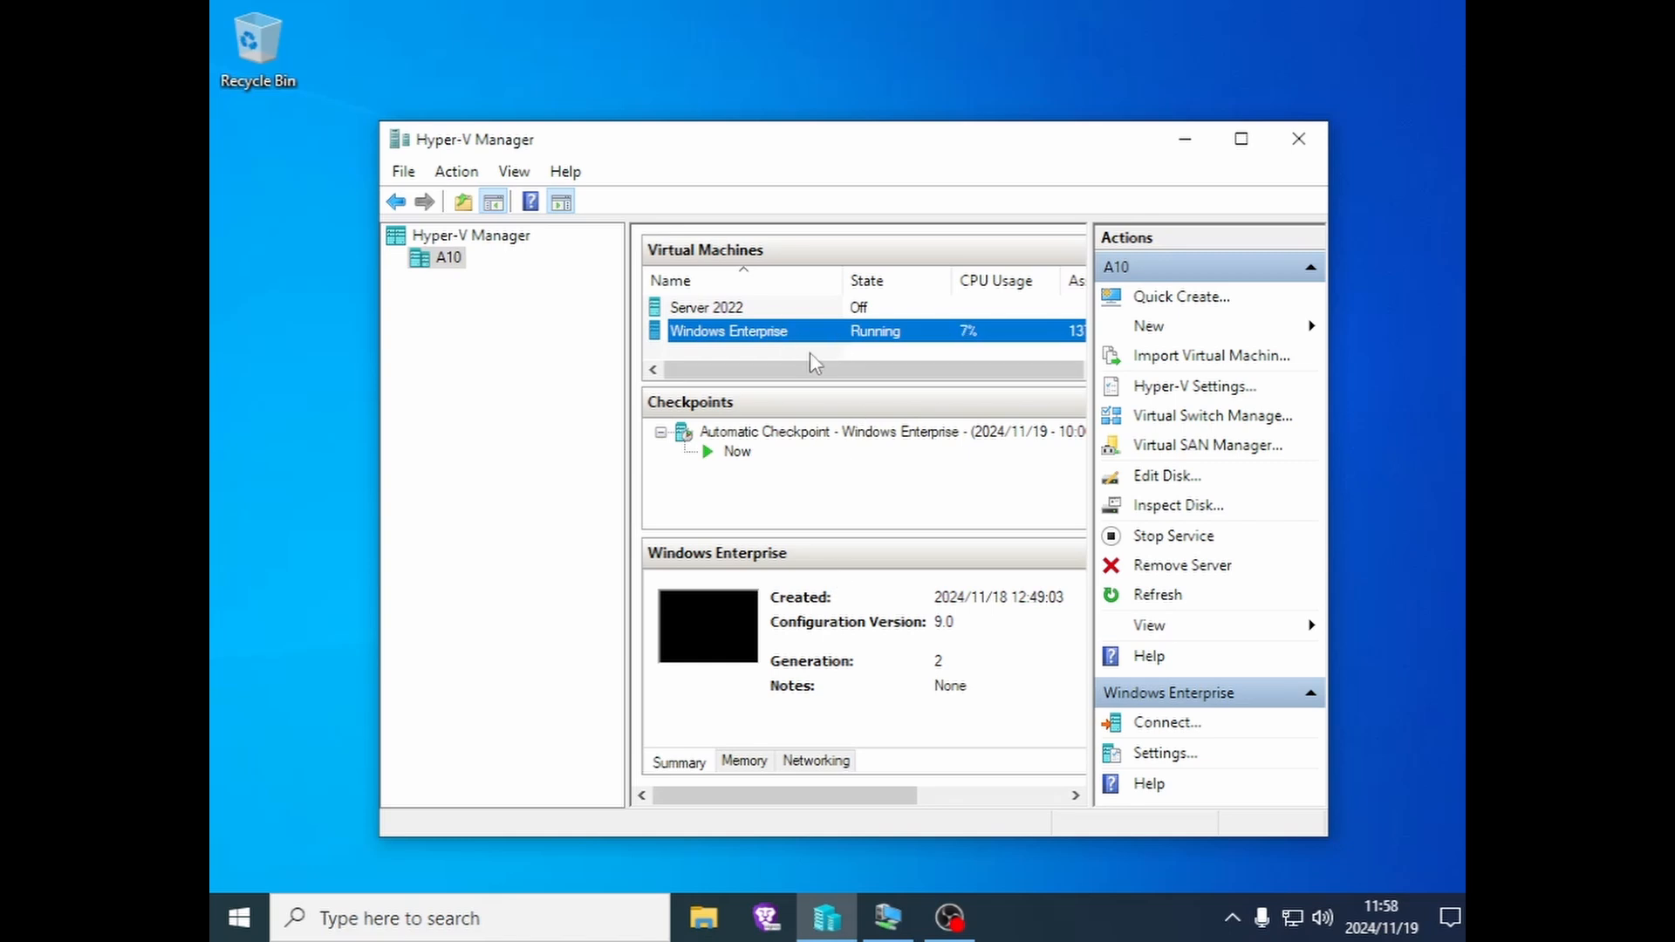
right_click(780, 333)
left_click(809, 384)
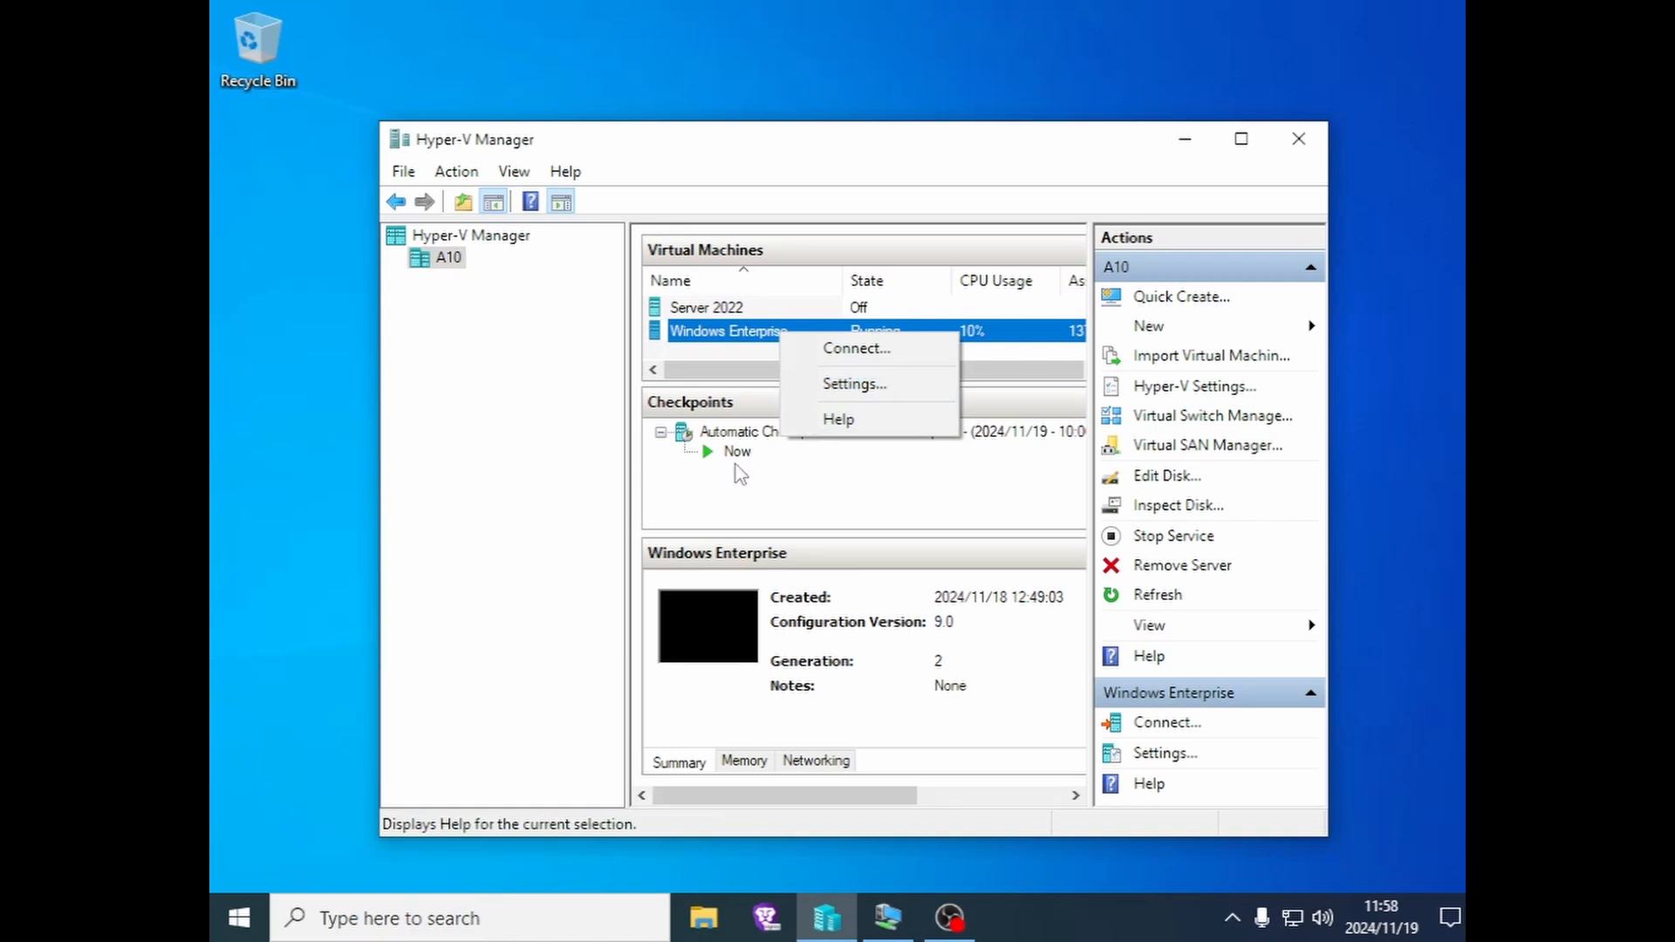
- Close the VM connection window and exit the disconnected session dialog
left_click(887, 916)
left_click(1240, 111)
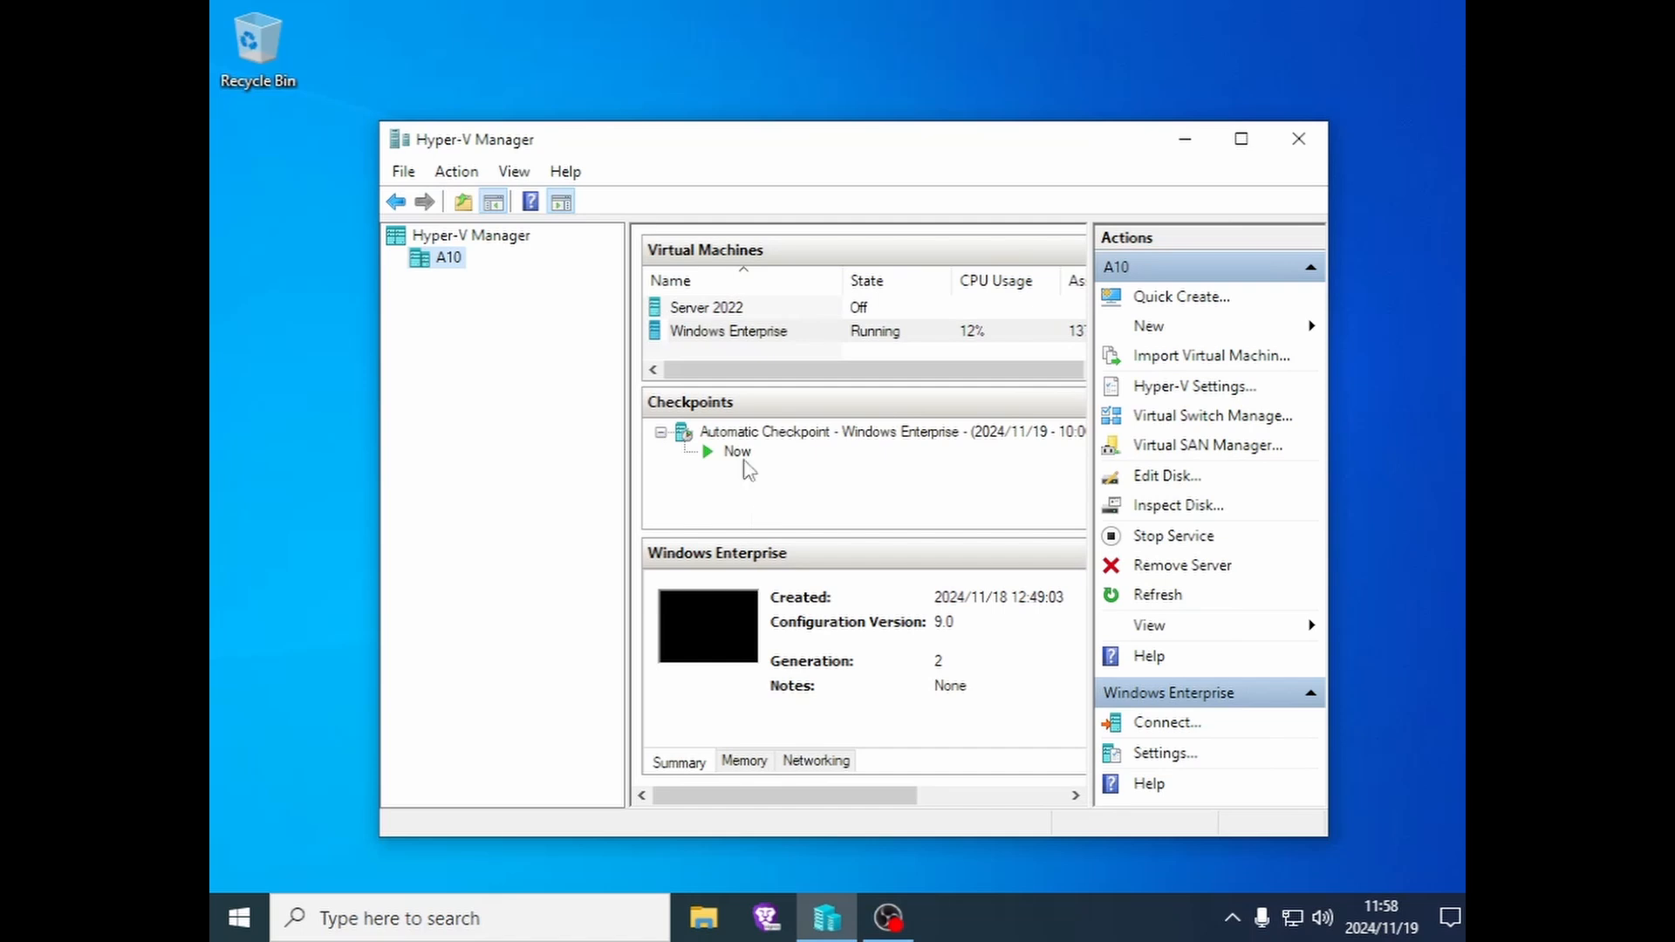
right_click(741, 335)
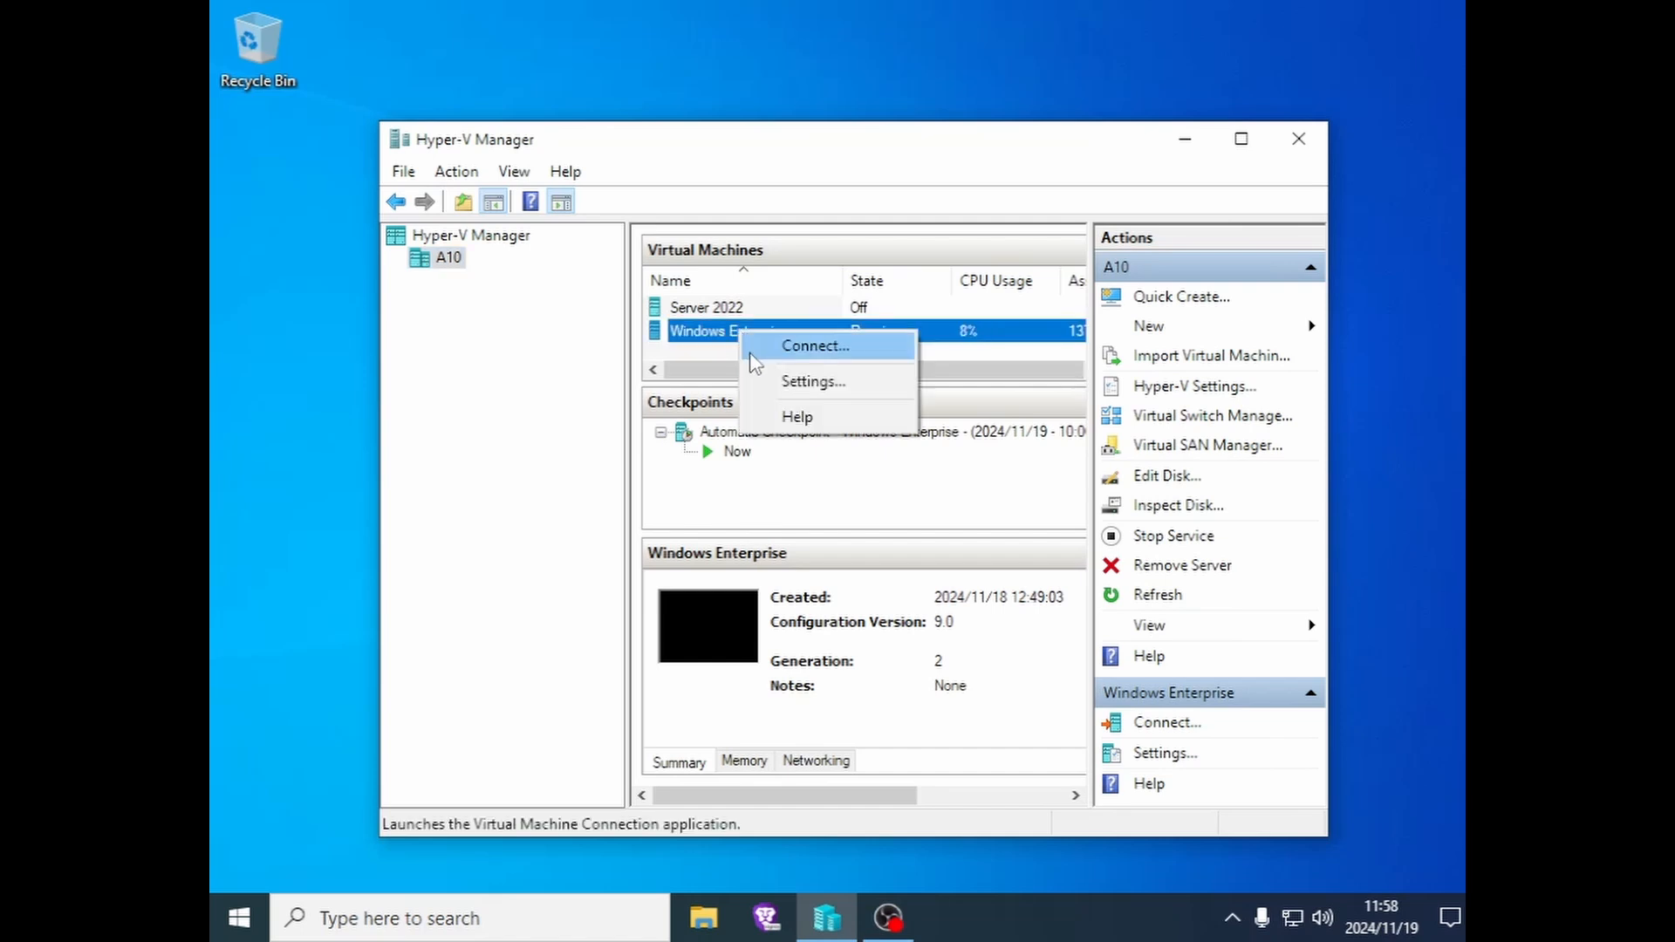
left_click(494, 472)
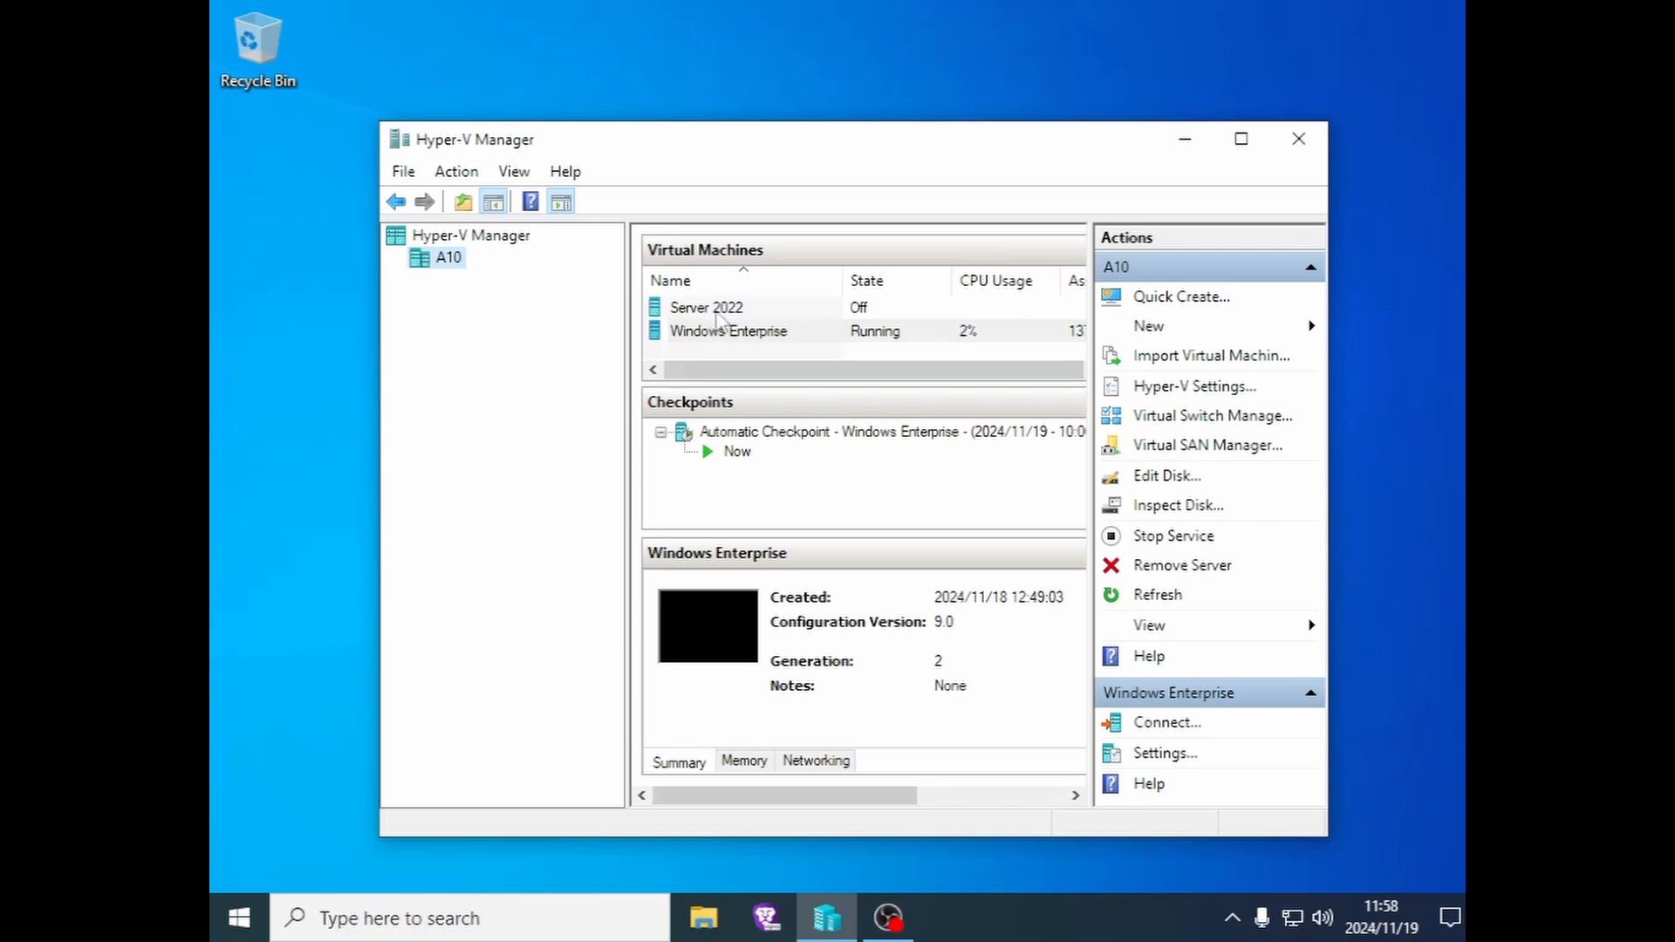
right_click(731, 335)
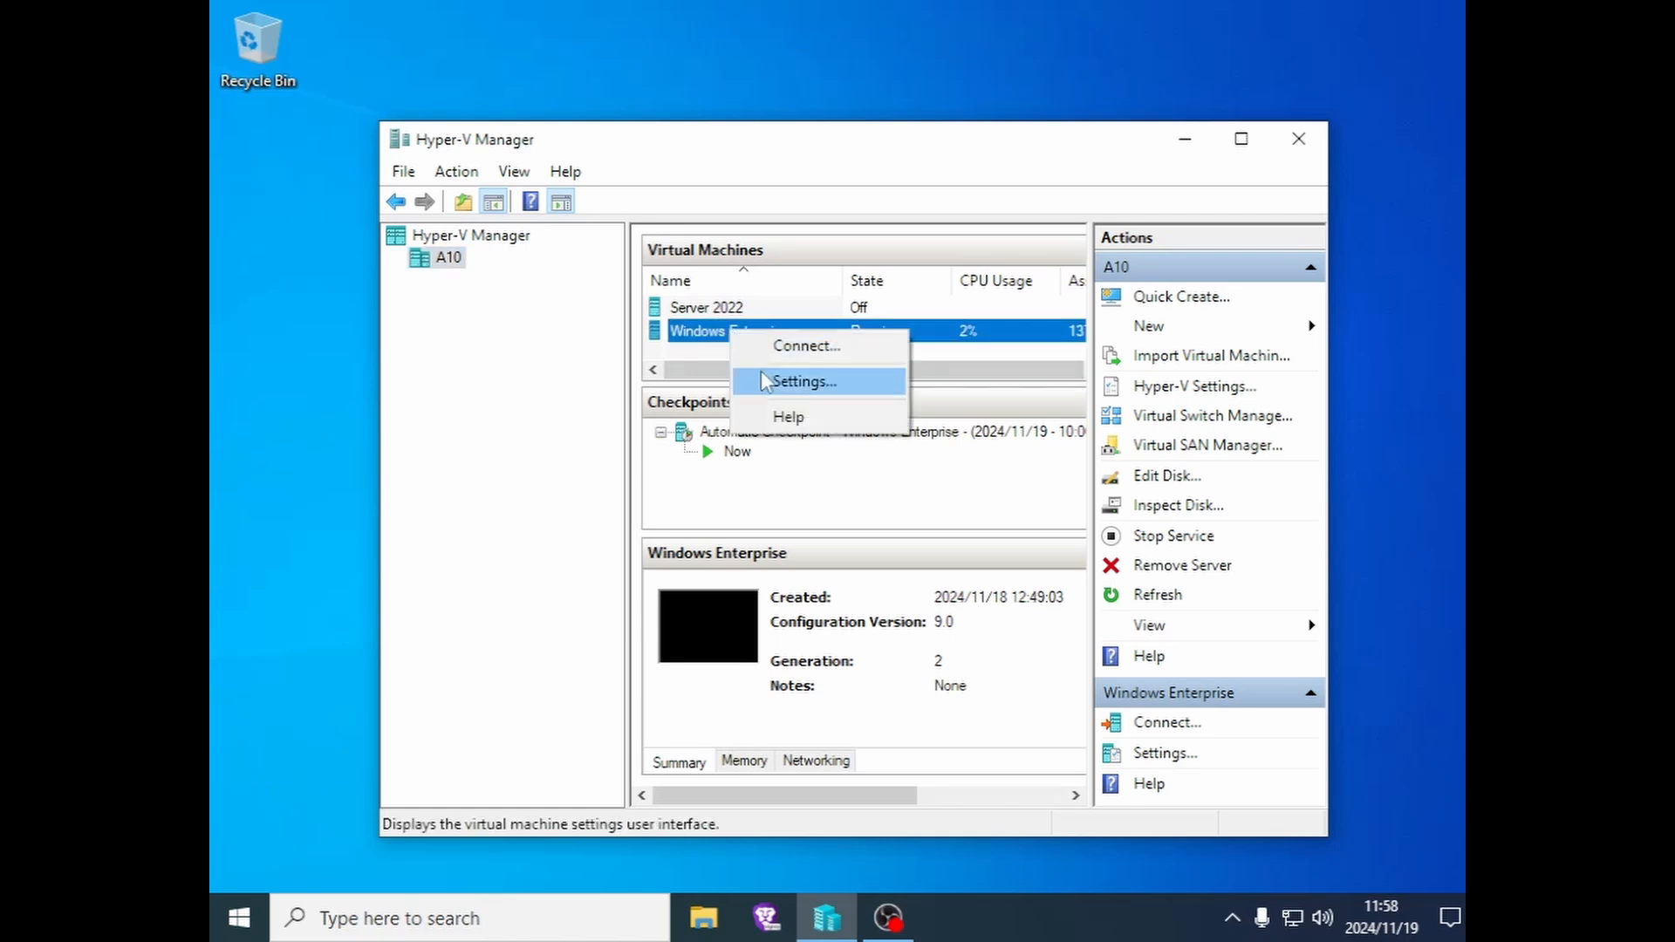
left_click(711, 334)
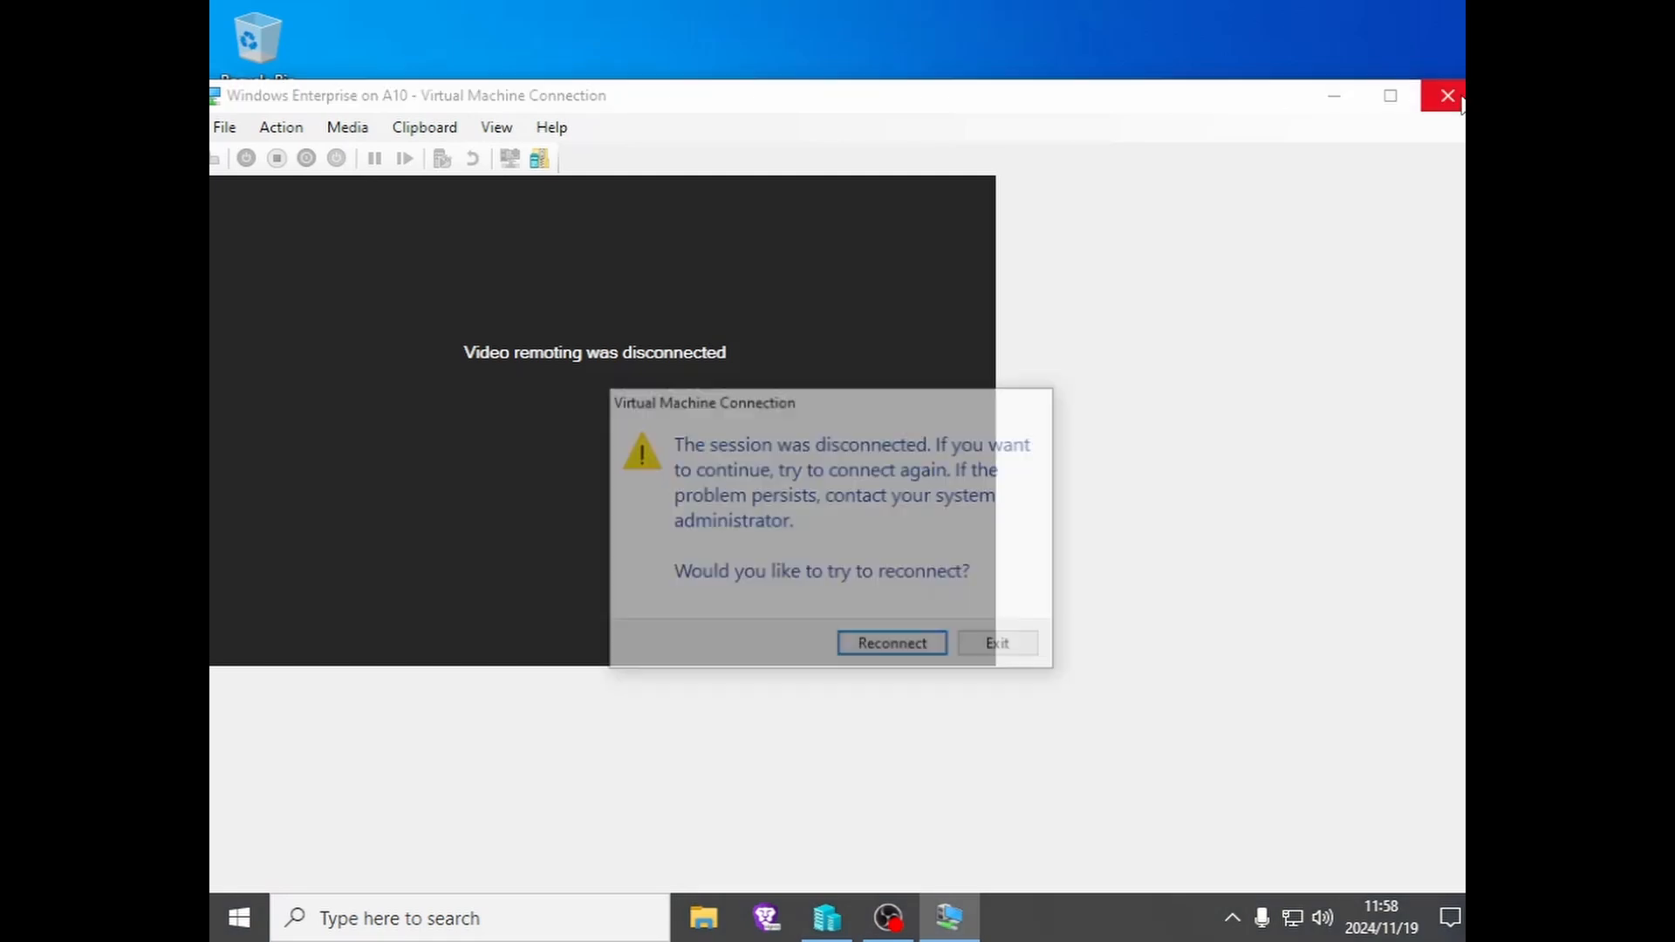
left_click(1002, 648)
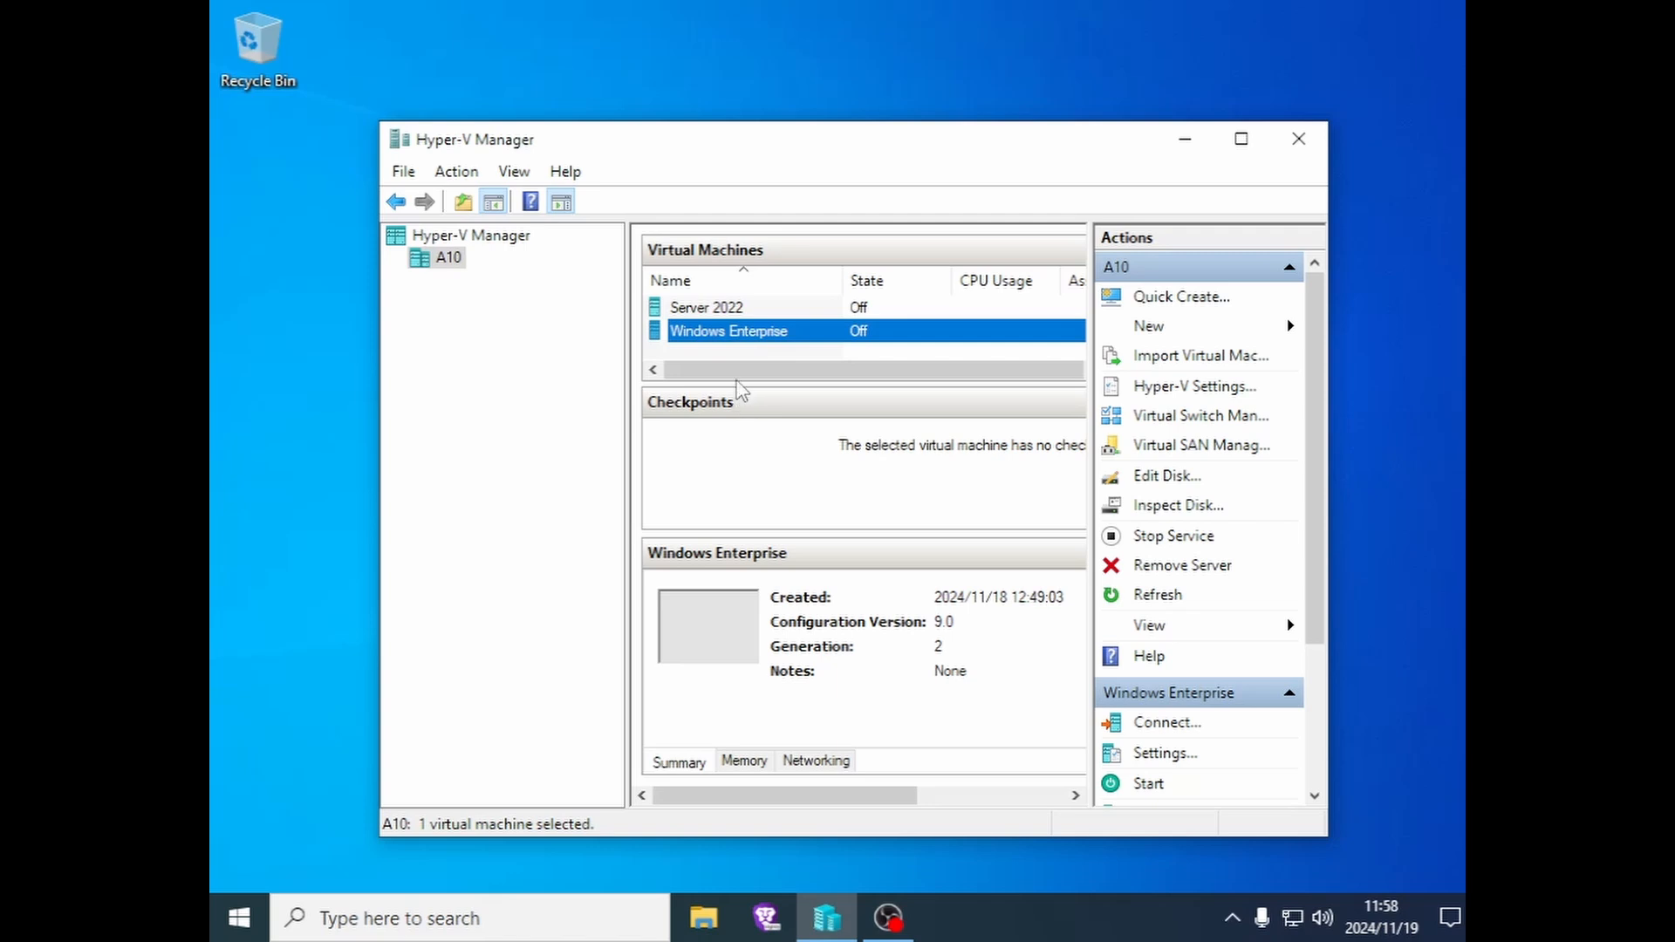
- Start the Windows Enterprise VM and connect to it, checking the loaded DVD disc
right_click(746, 340)
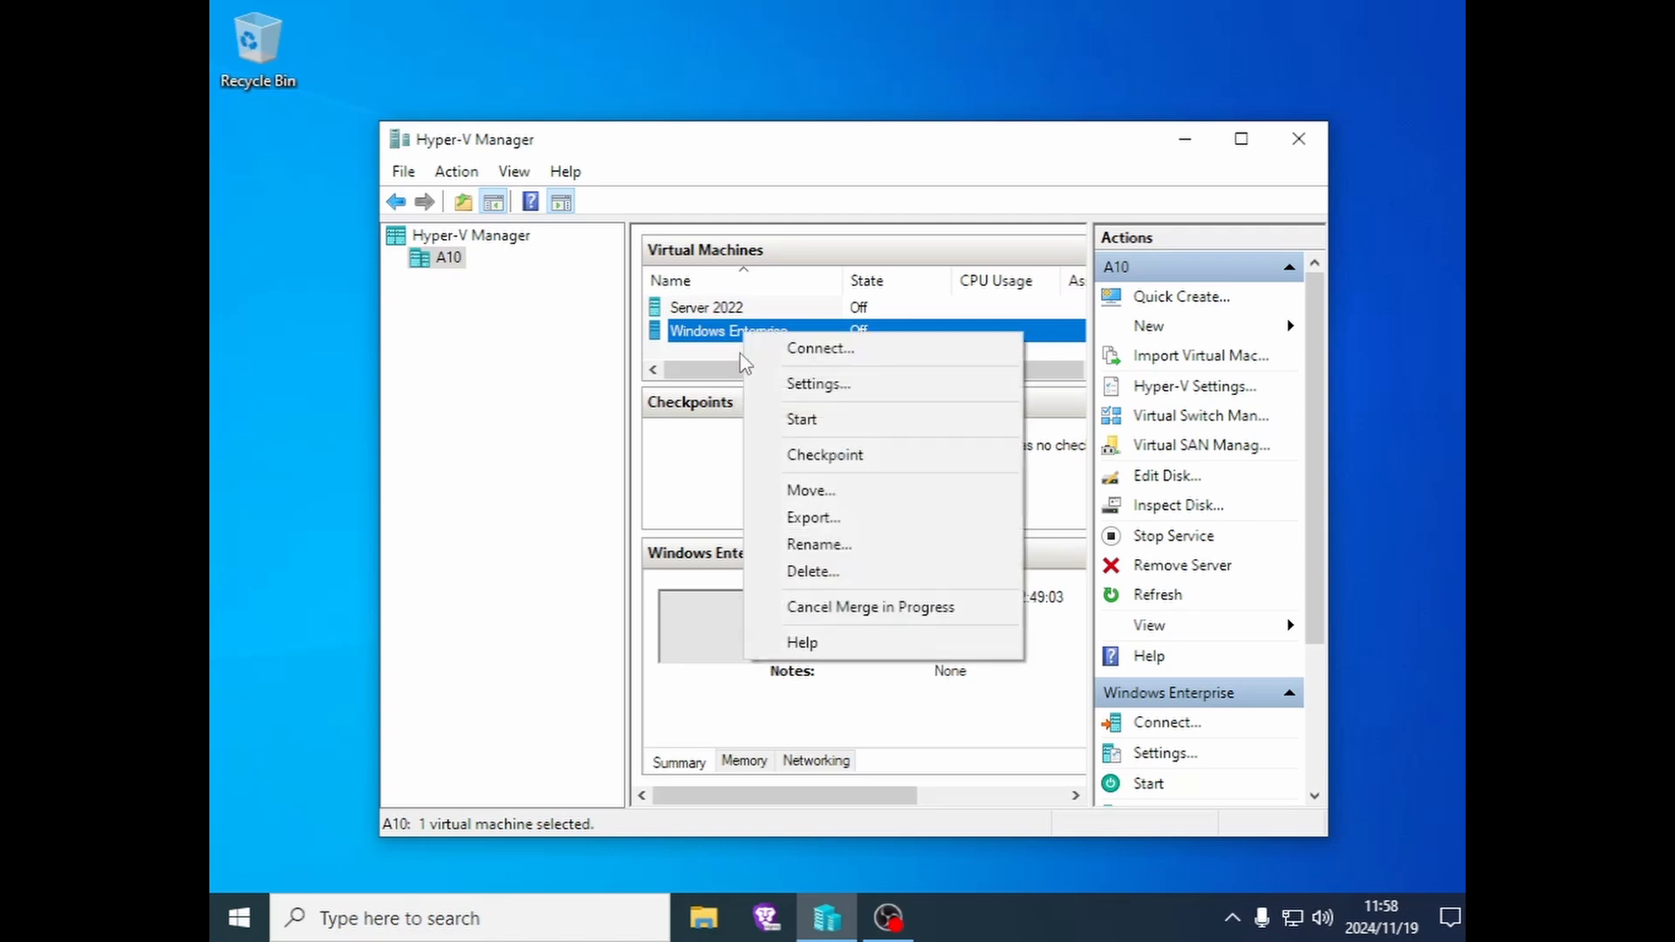
left_click(783, 420)
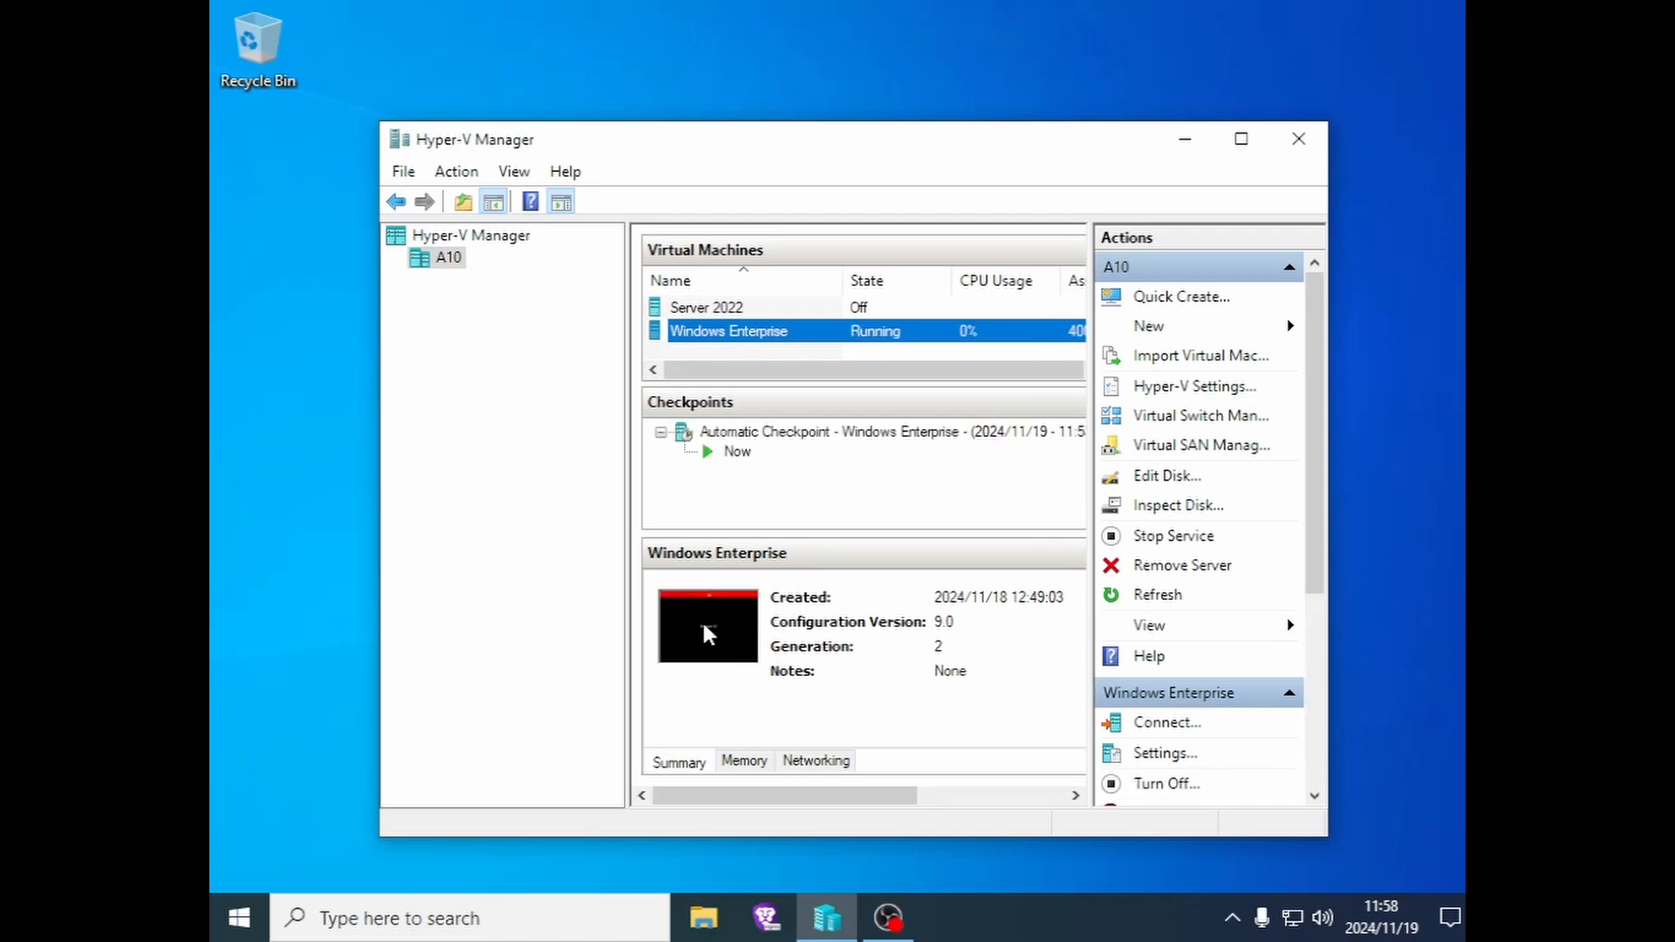
double_click(706, 634)
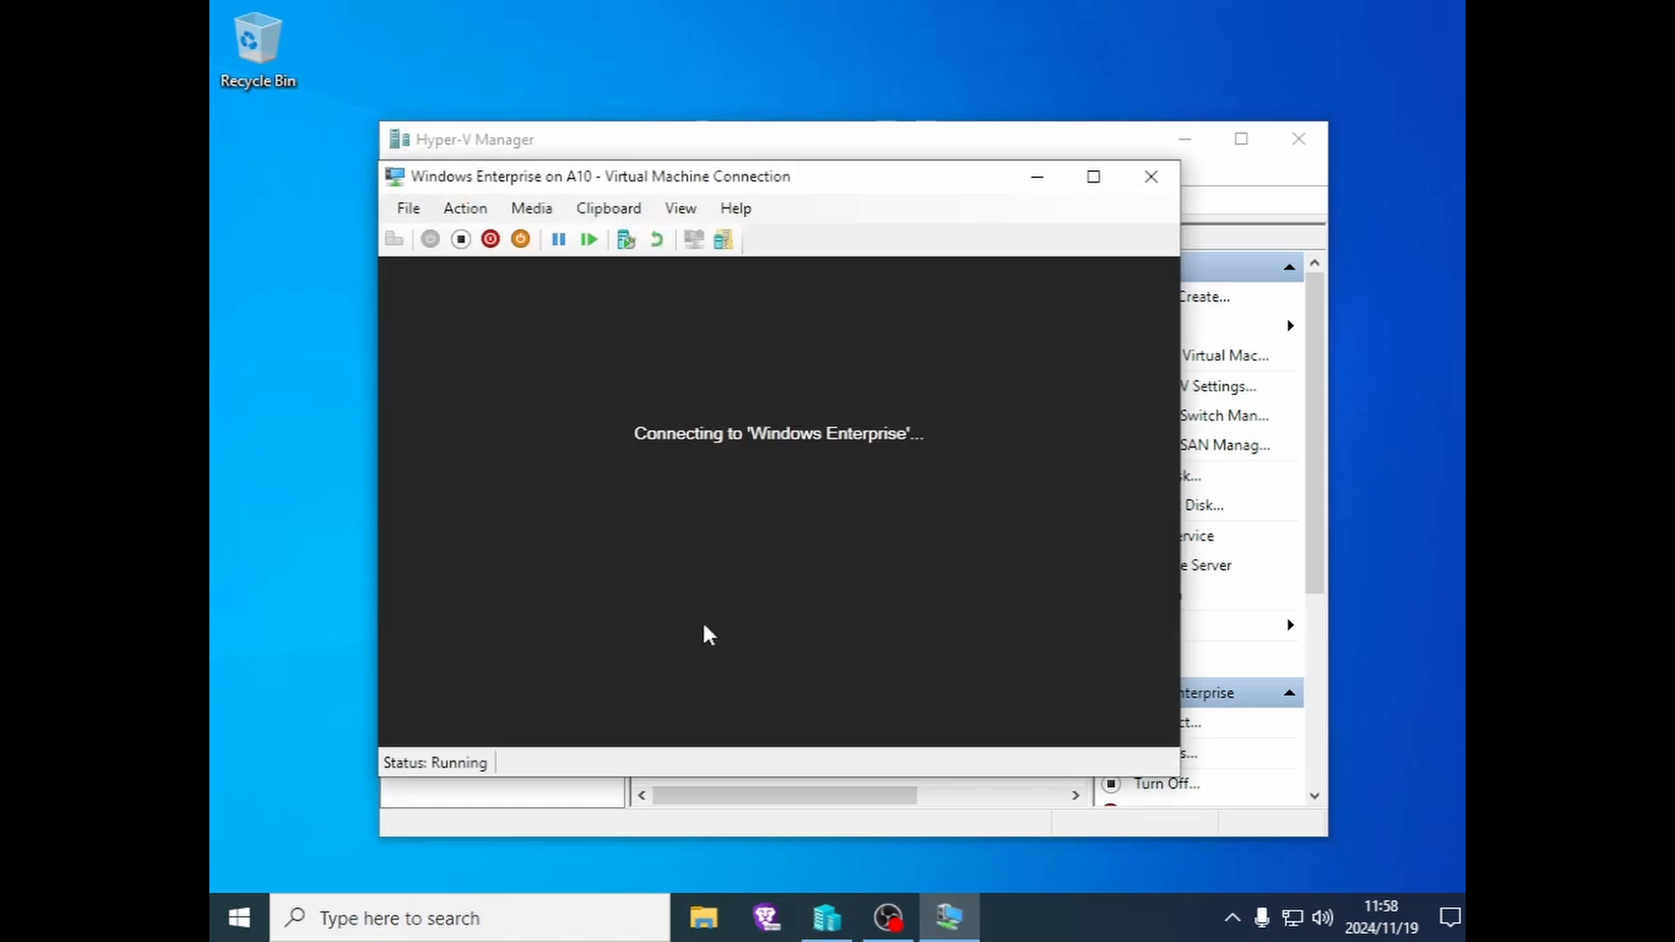
left_click(534, 209)
mouse_move(552, 233)
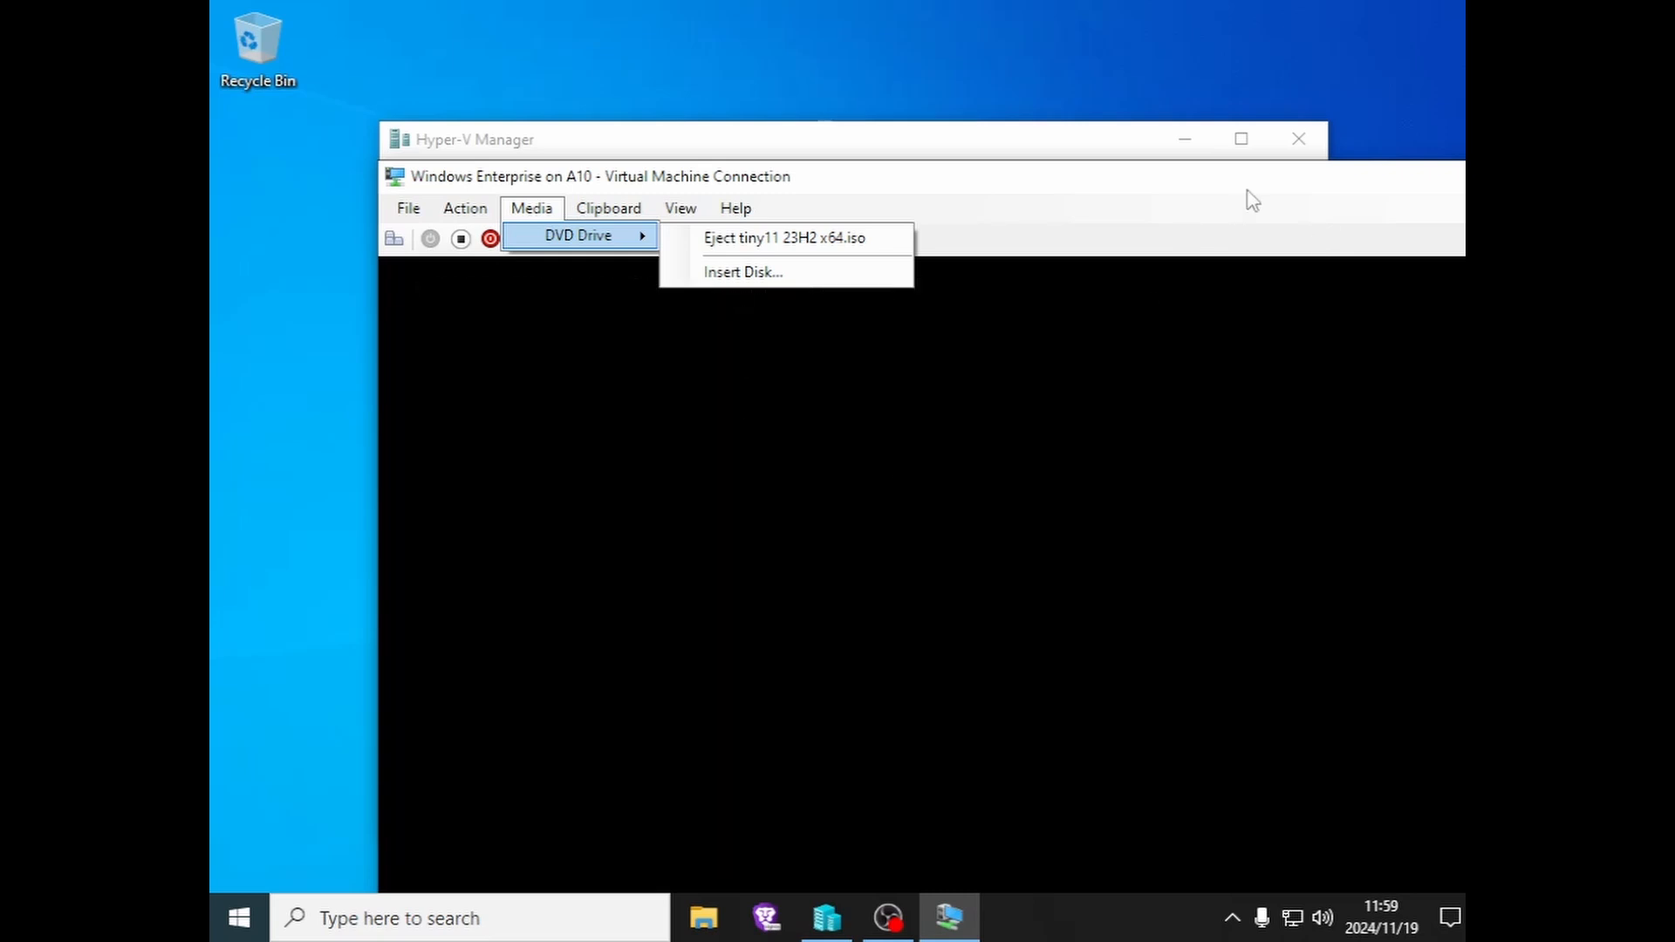
- Move the VM connection window and make it fill the screen
left_click_drag(1271, 181, 1102, 82)
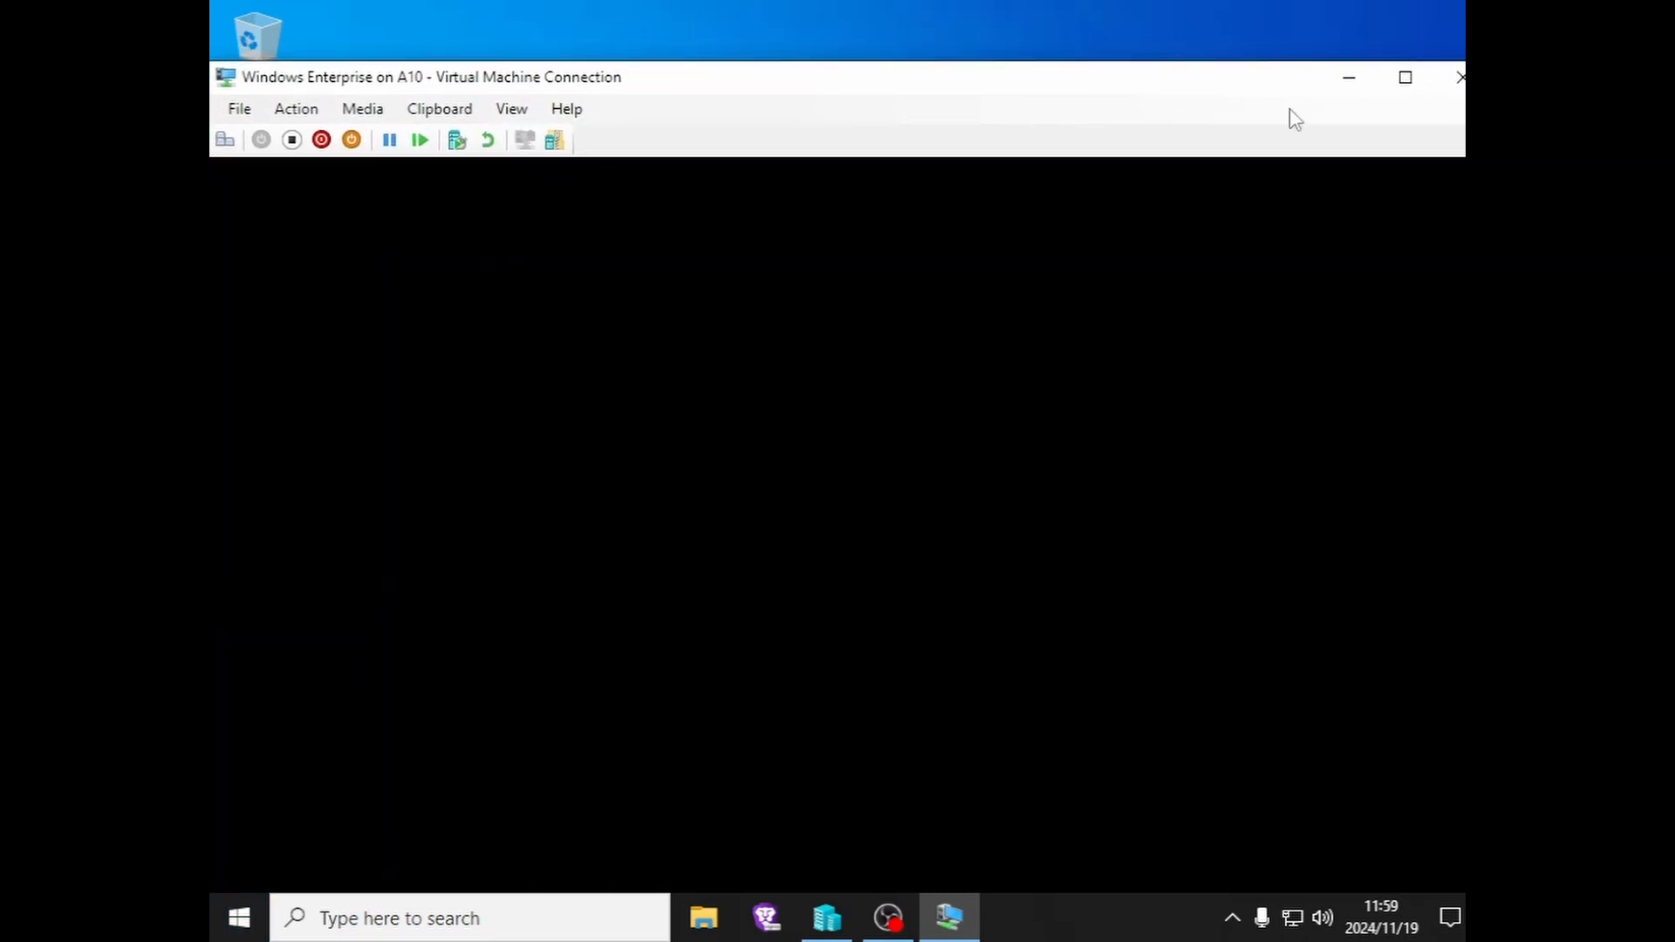
left_click(1404, 78)
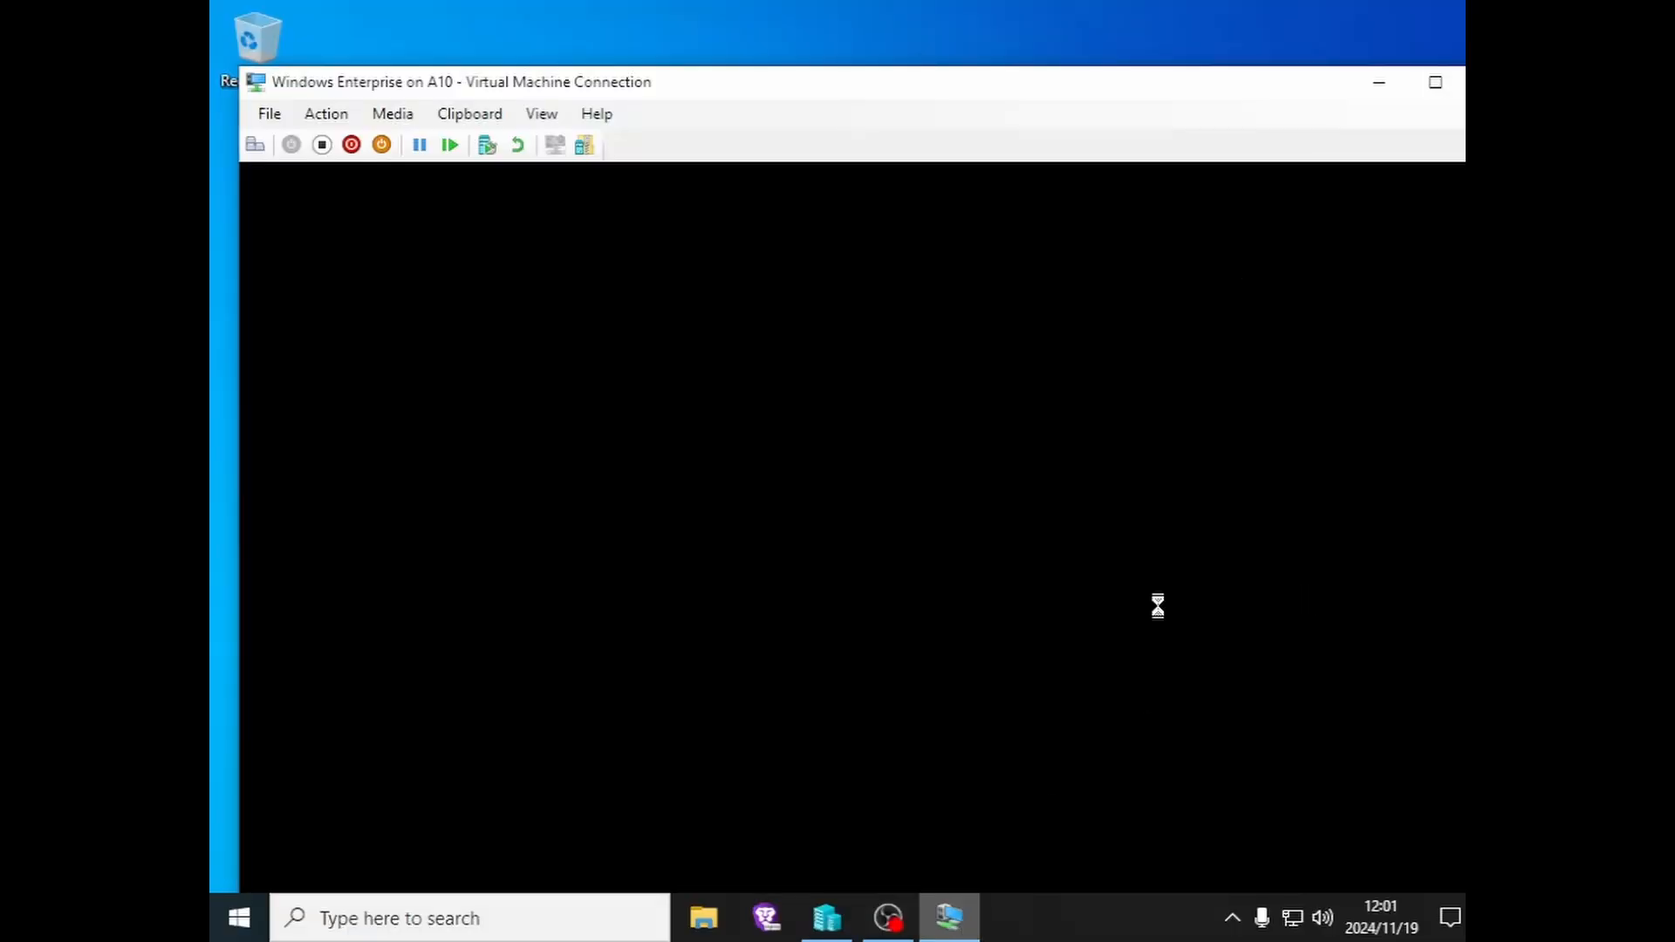
left_click(1435, 82)
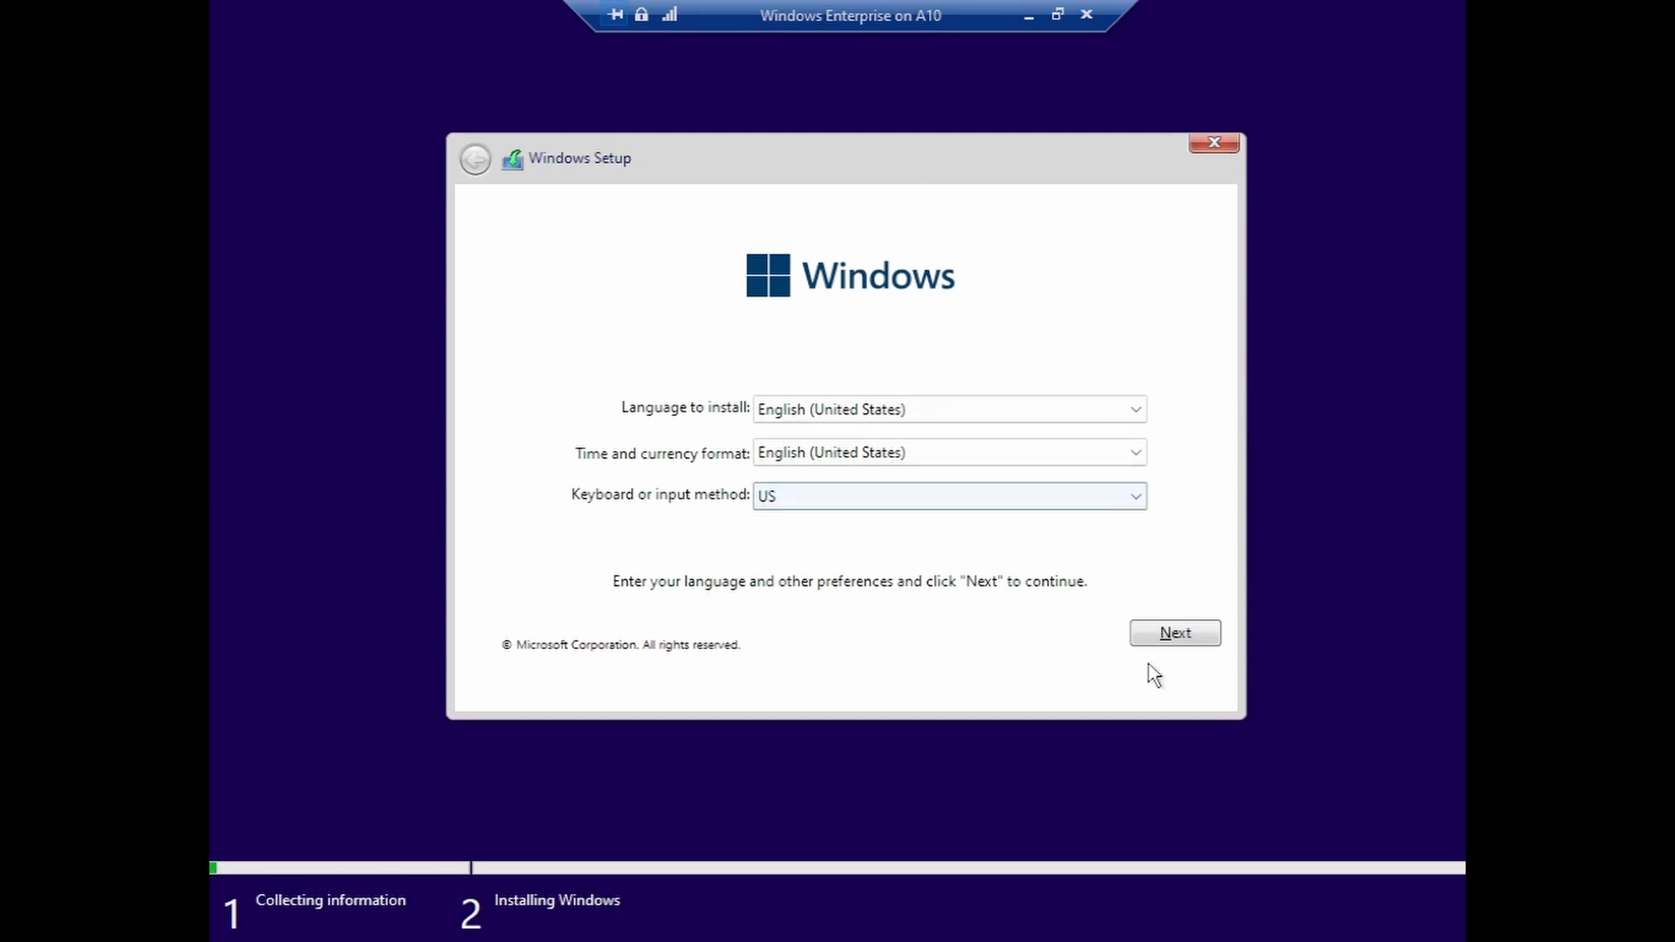
- Move past the language page and accept the Microsoft license terms
left_click(1176, 637)
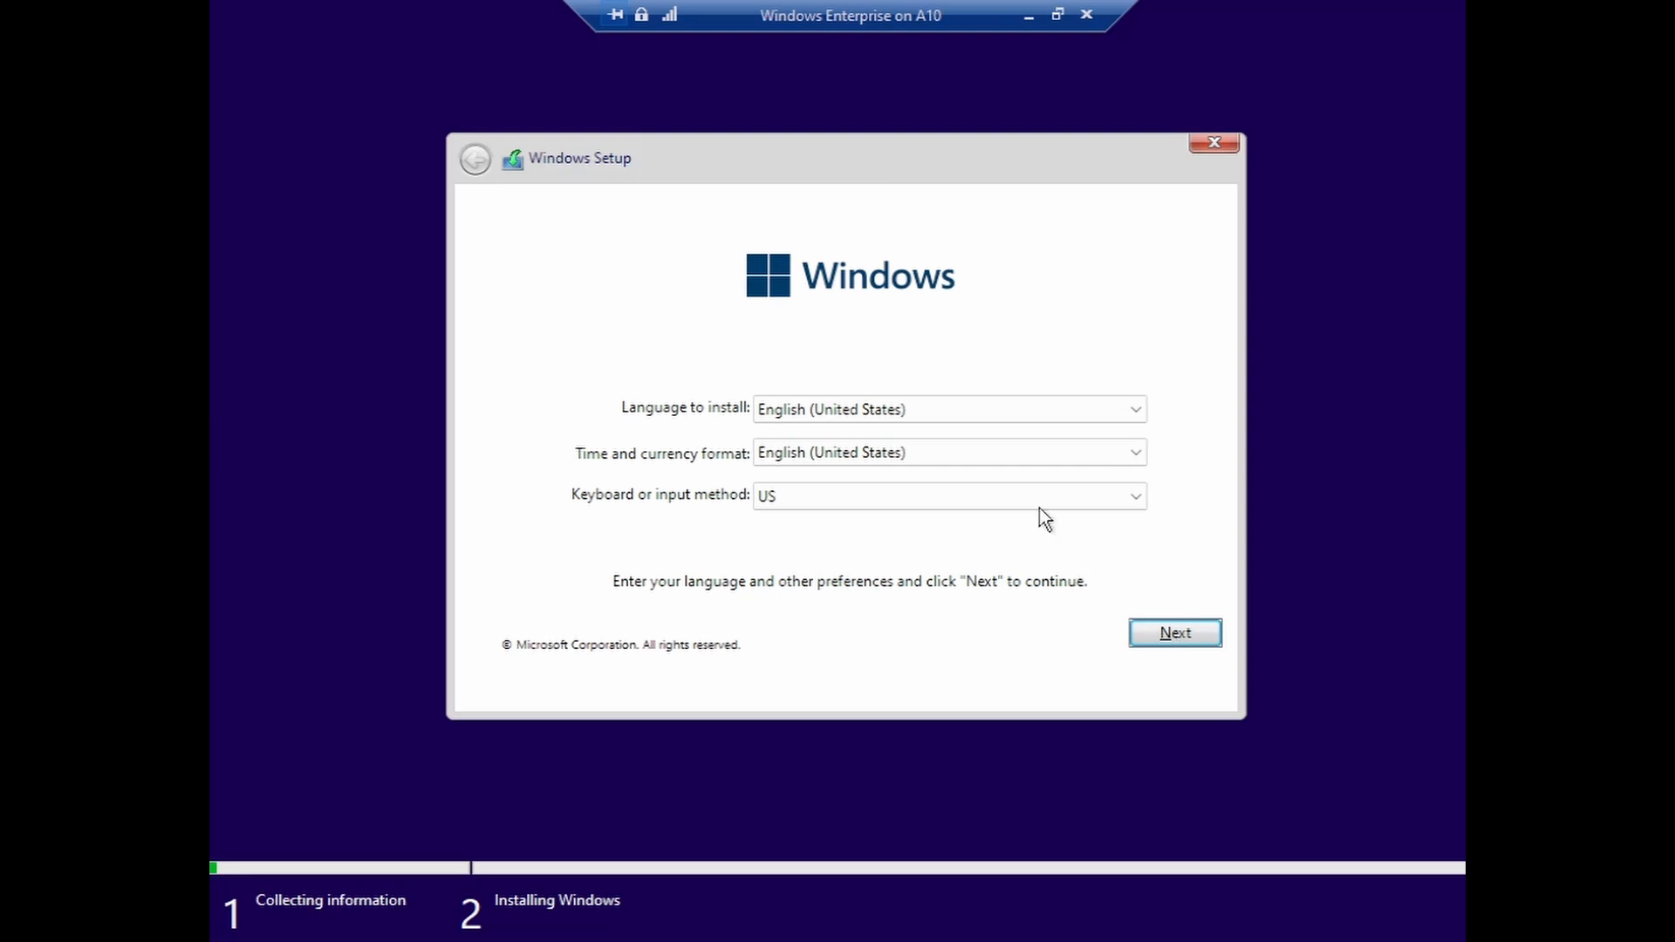
left_click(1126, 619)
left_click(556, 645)
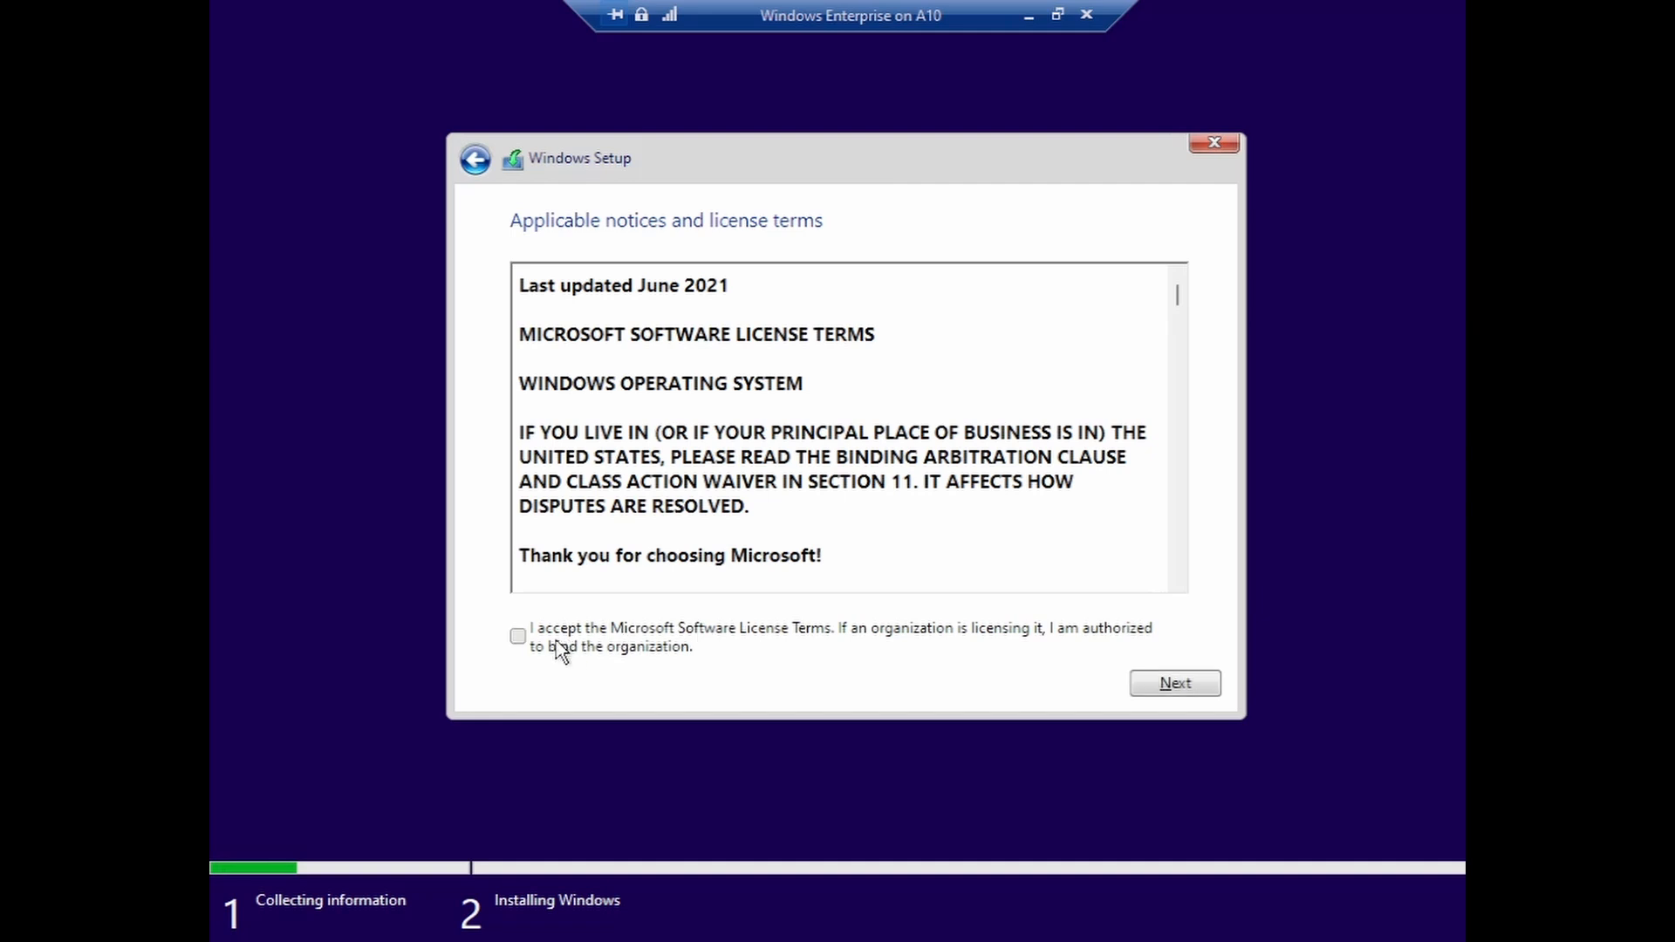
left_click(1172, 688)
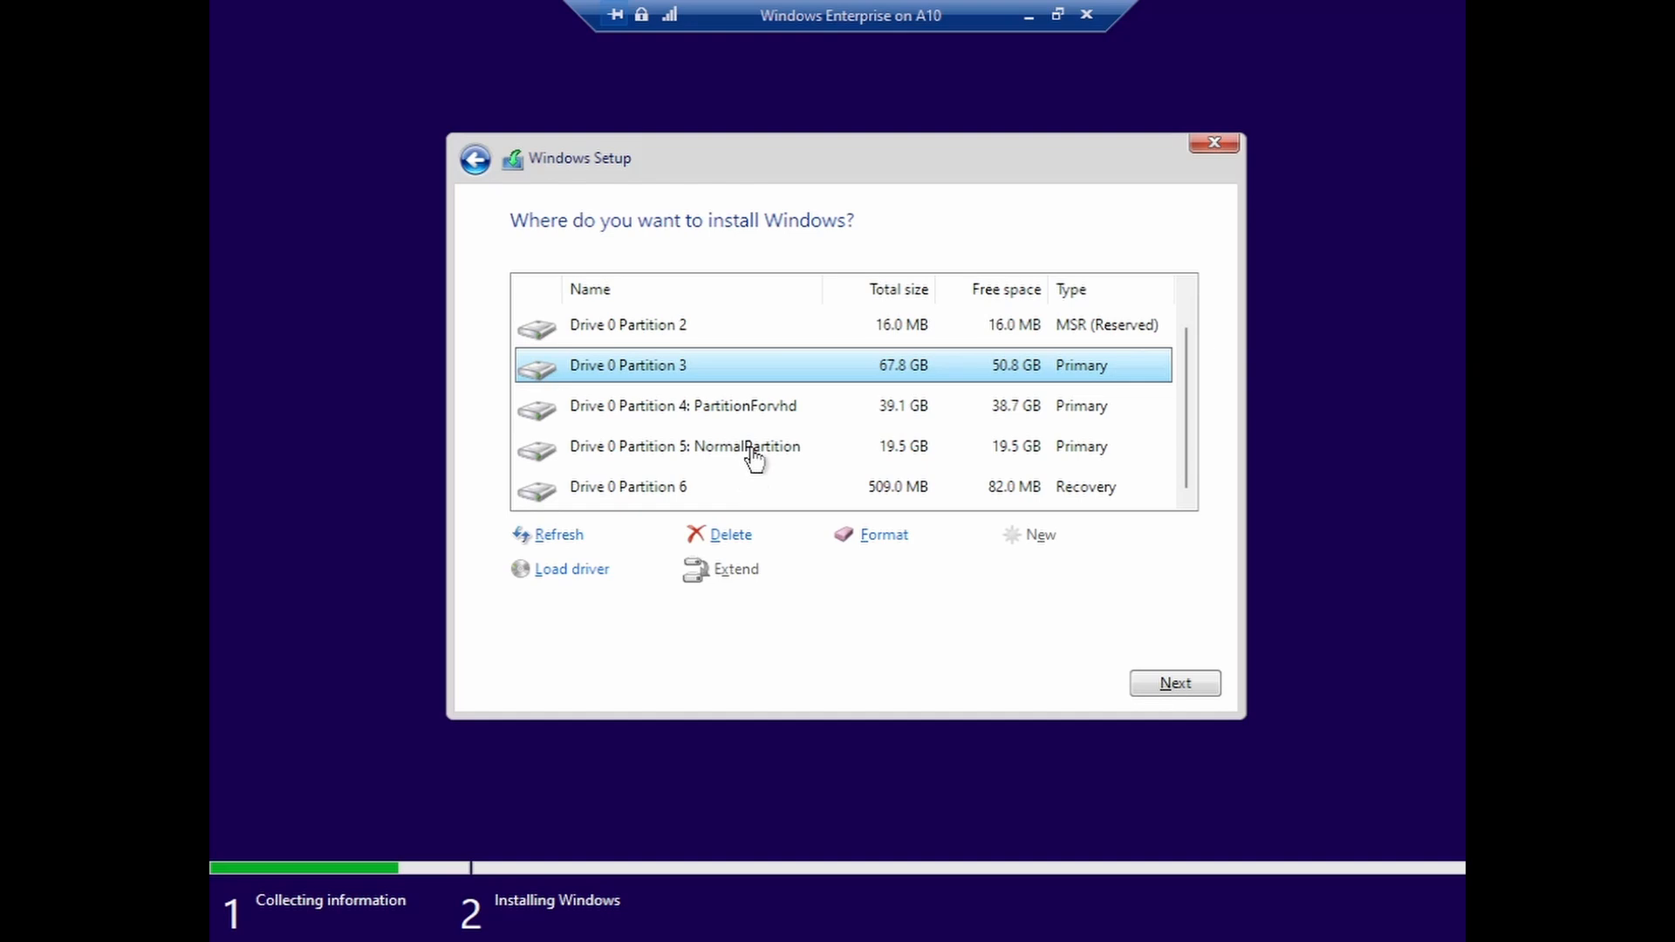
- Select Drive 0 Partition 4: PartitionForvhd as the Windows install location
left_click(659, 419)
left_click(685, 454)
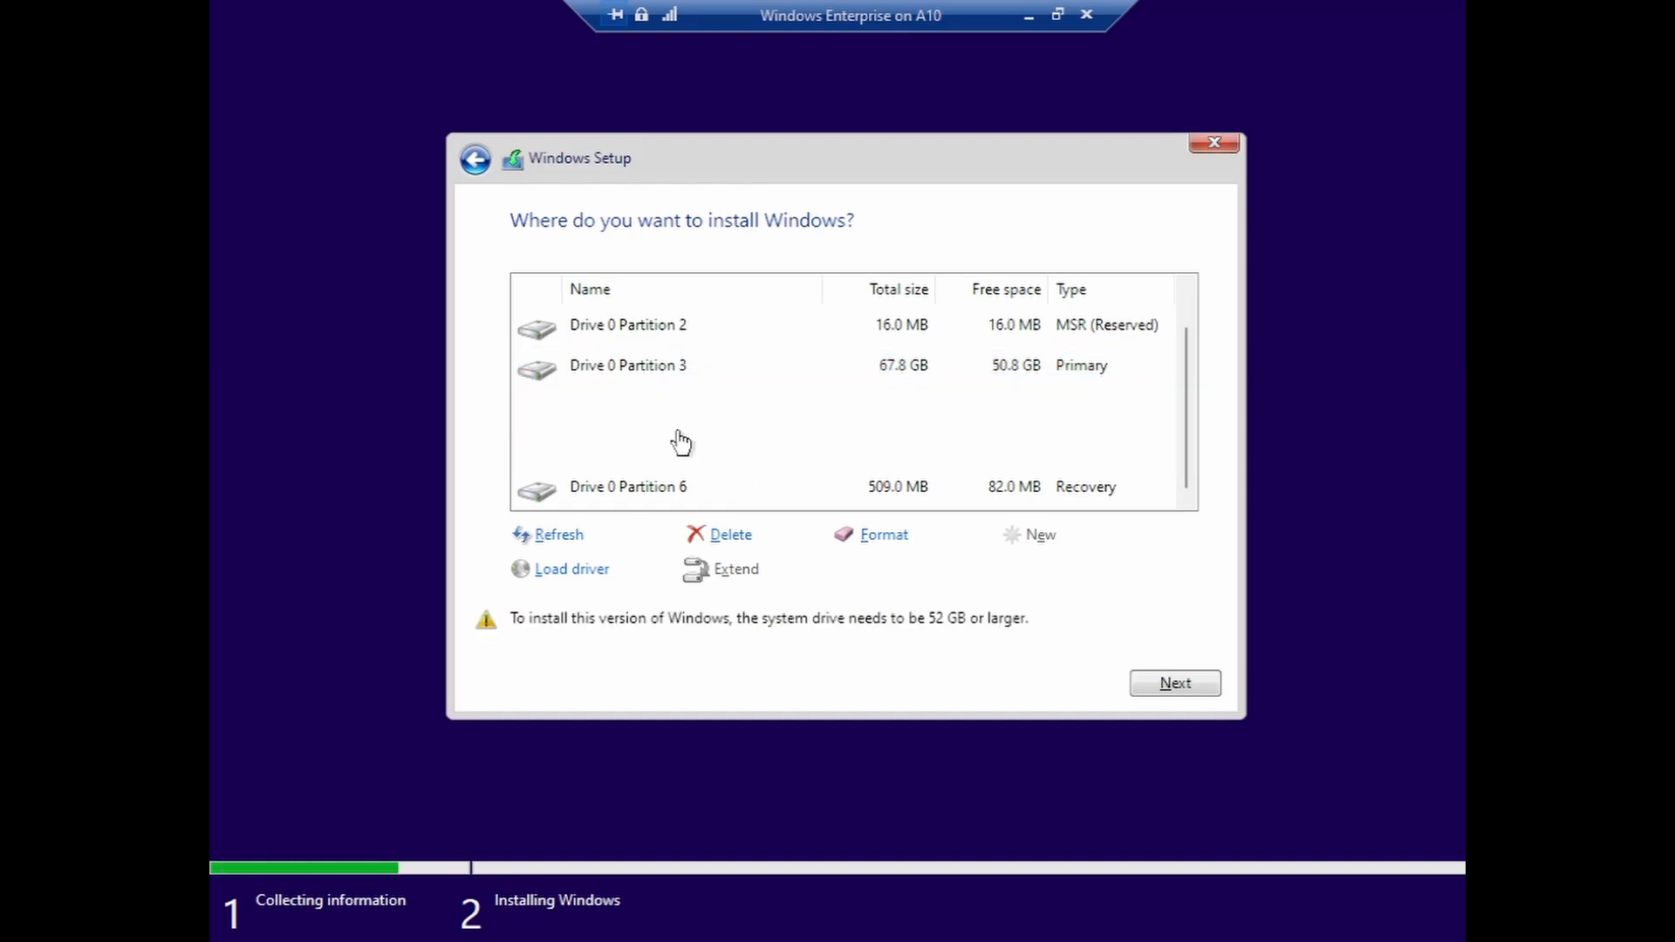
left_click(674, 445)
left_click(807, 418)
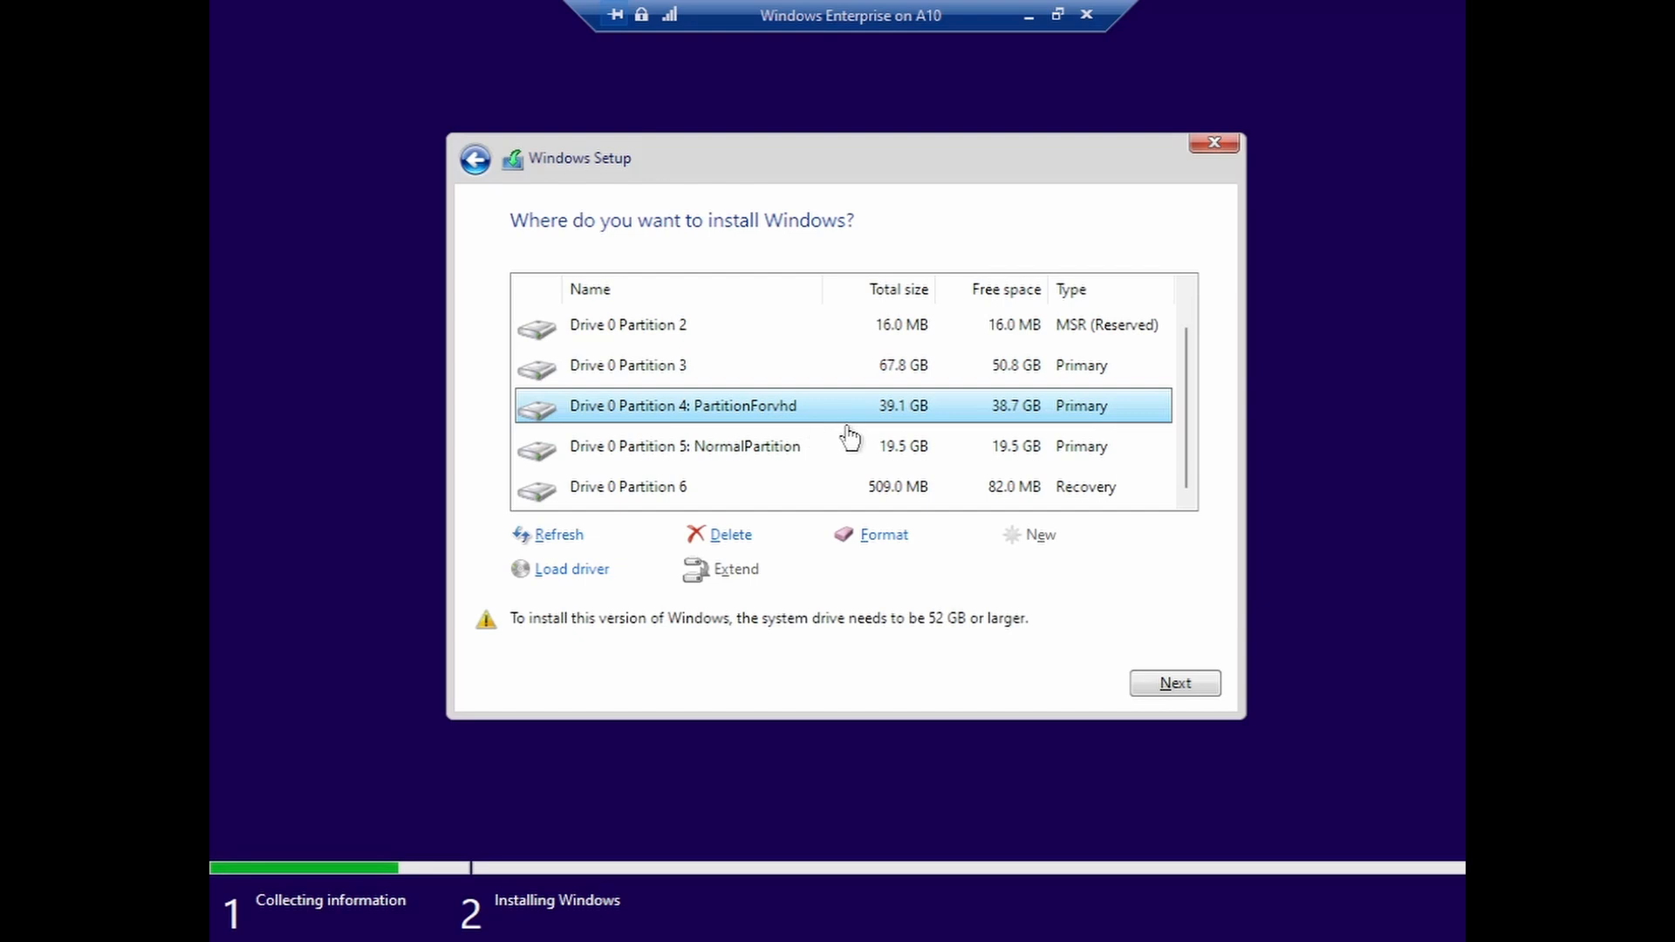
scroll(849, 436, "up", 1)
scroll(849, 436, "down", 1)
- Open a Command Prompt over Setup with Shift+F10 and list the contents of drive C
key("shift+F10")
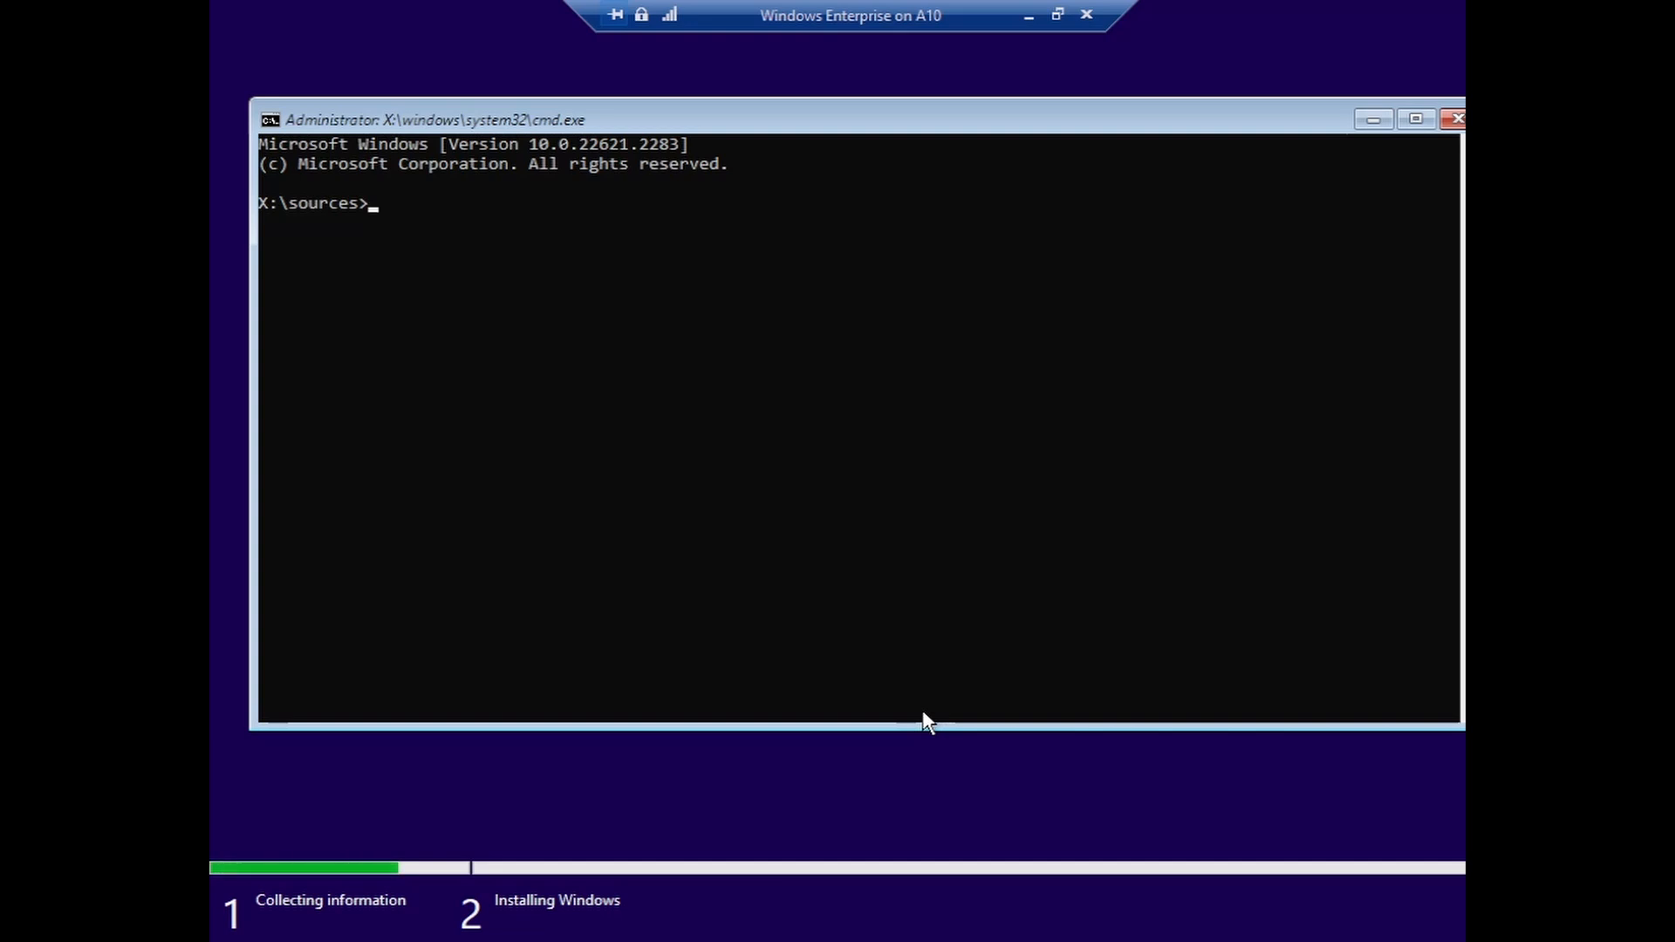
type("c")
type(":")
key("Return")
type("dir")
key("Return")
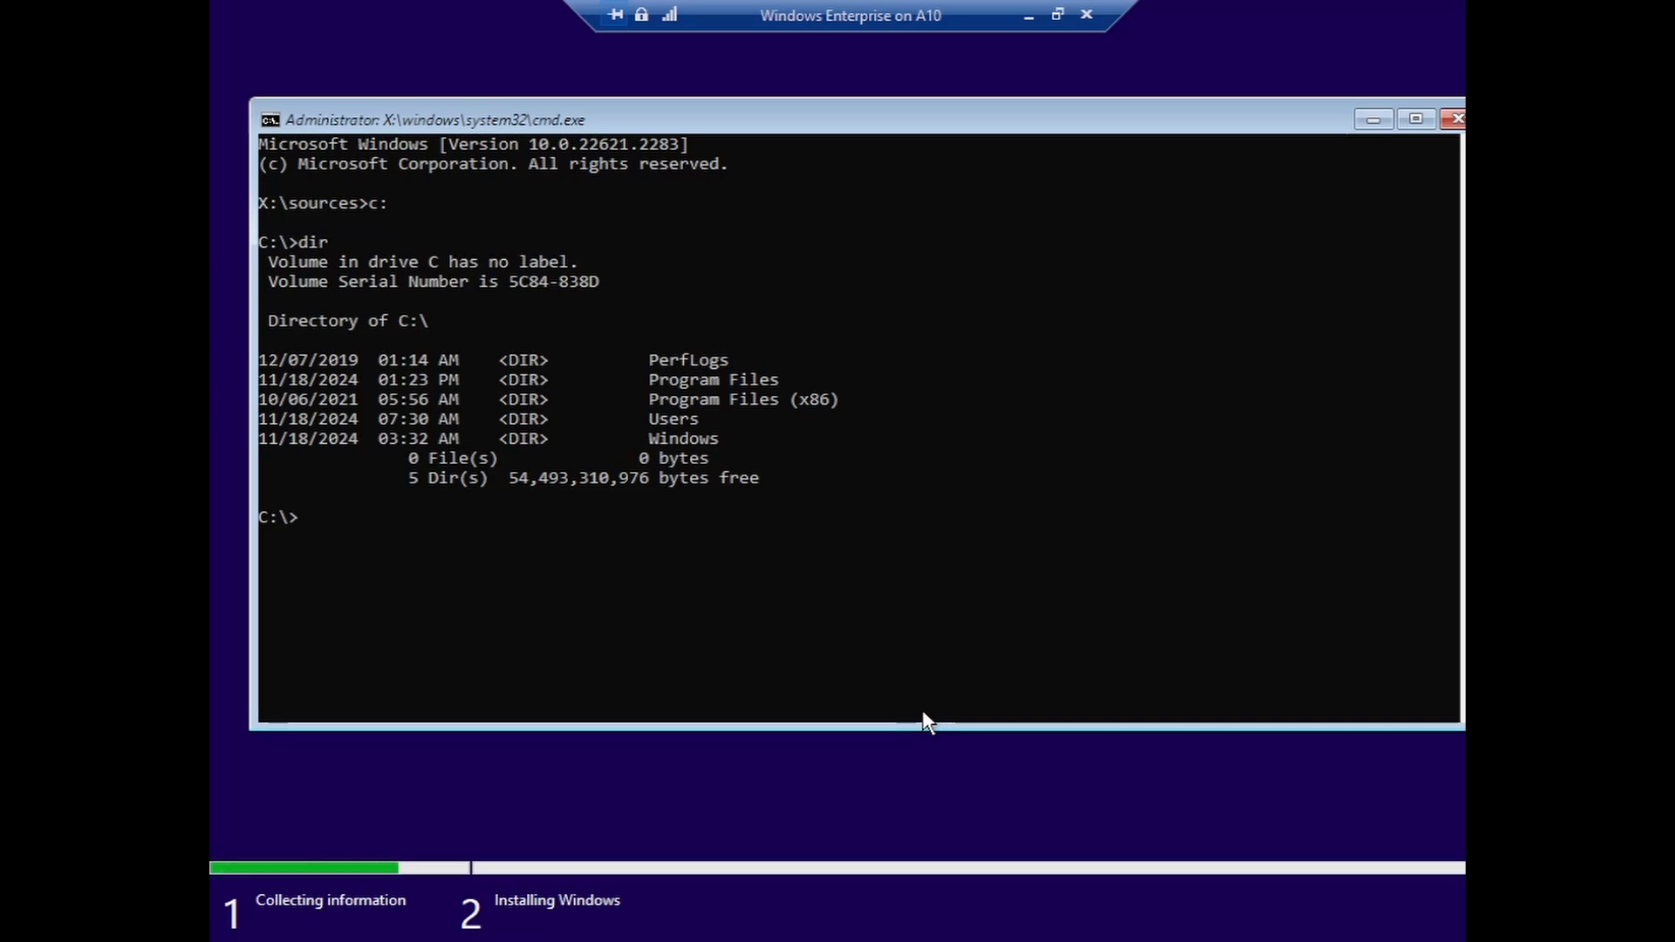
- Switch to drive D, confirm Windows10.vhdx is listed there, and start diskpart
type("d:")
key("Return")
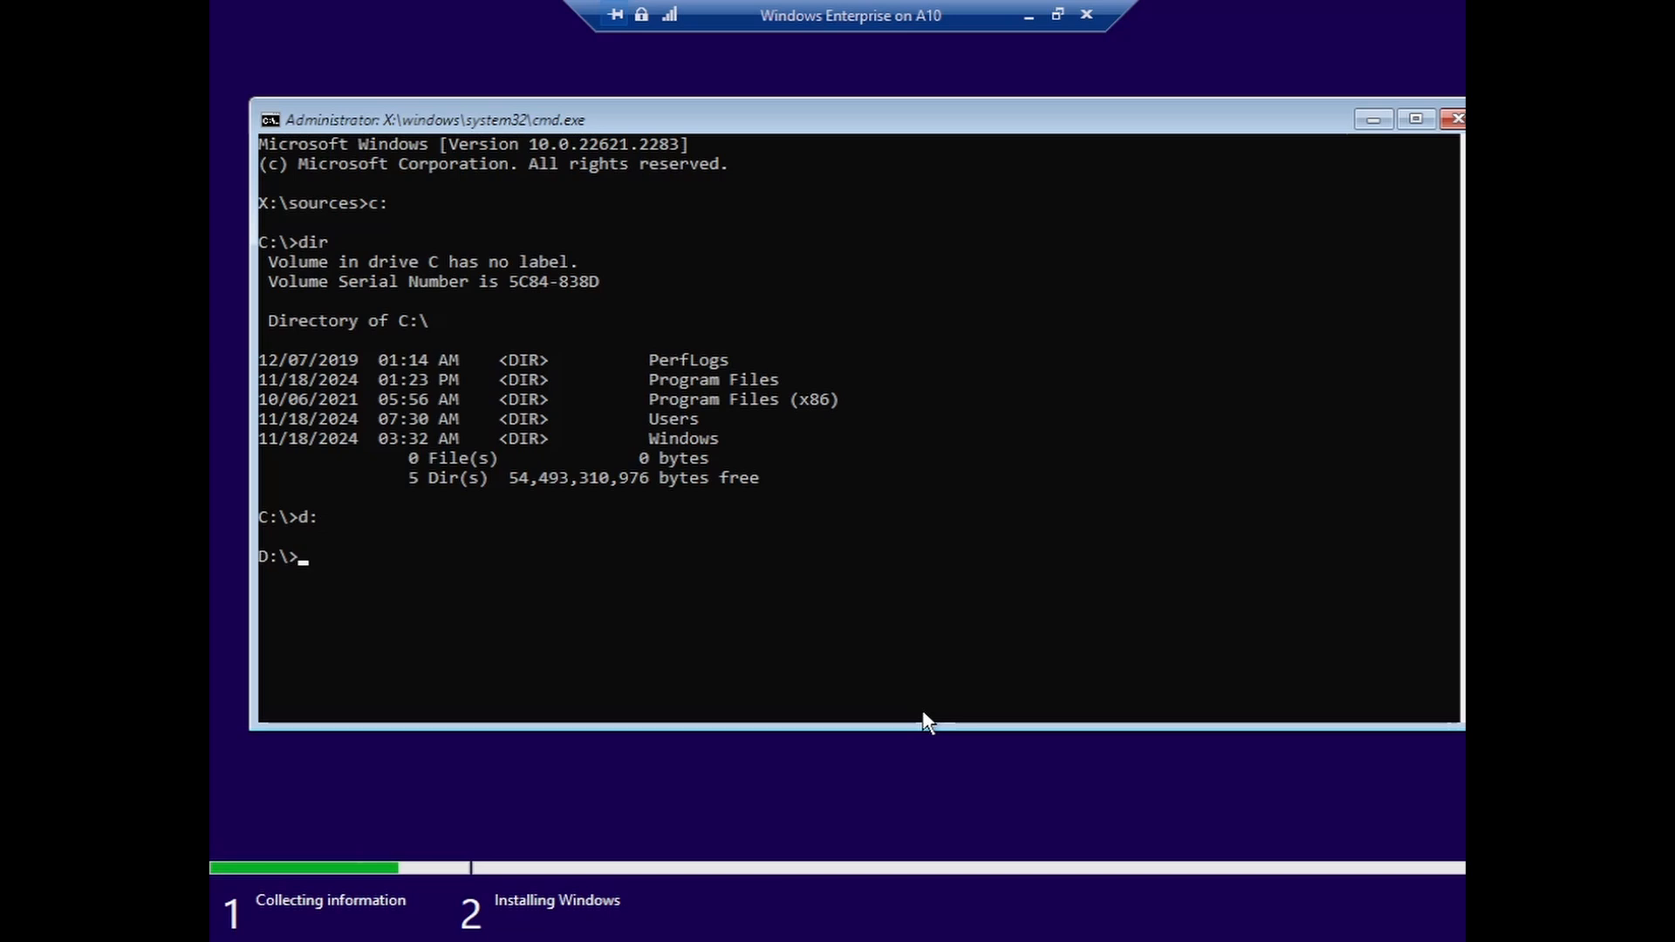
type("dir")
key("Return")
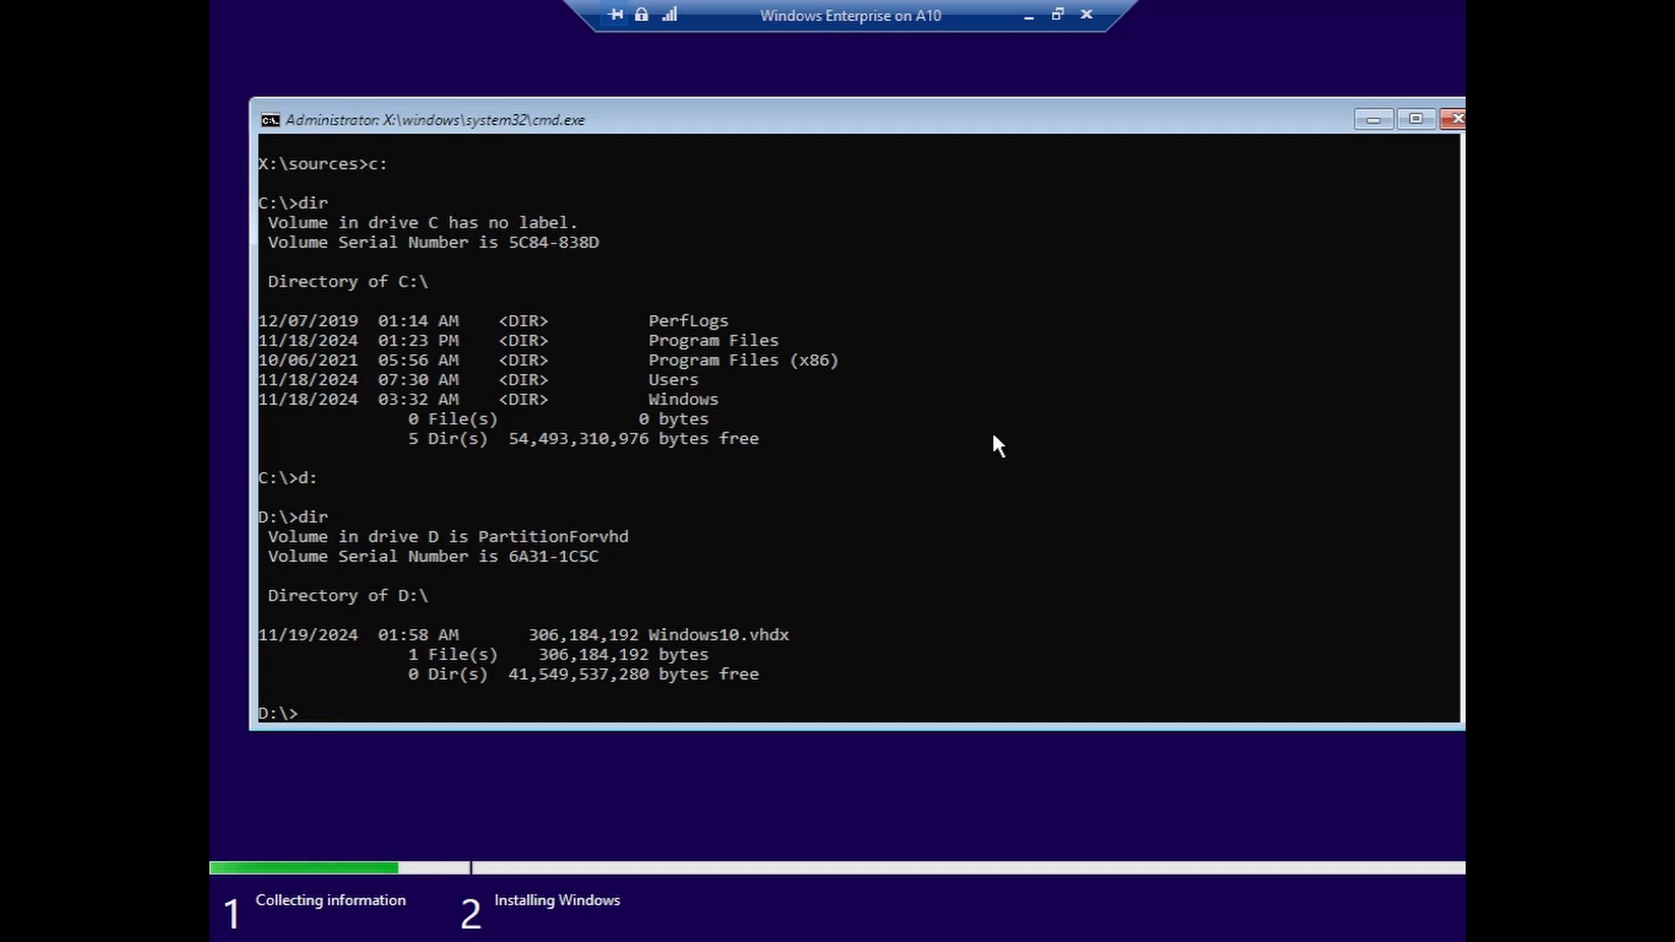
type("diskpart")
key("Return")
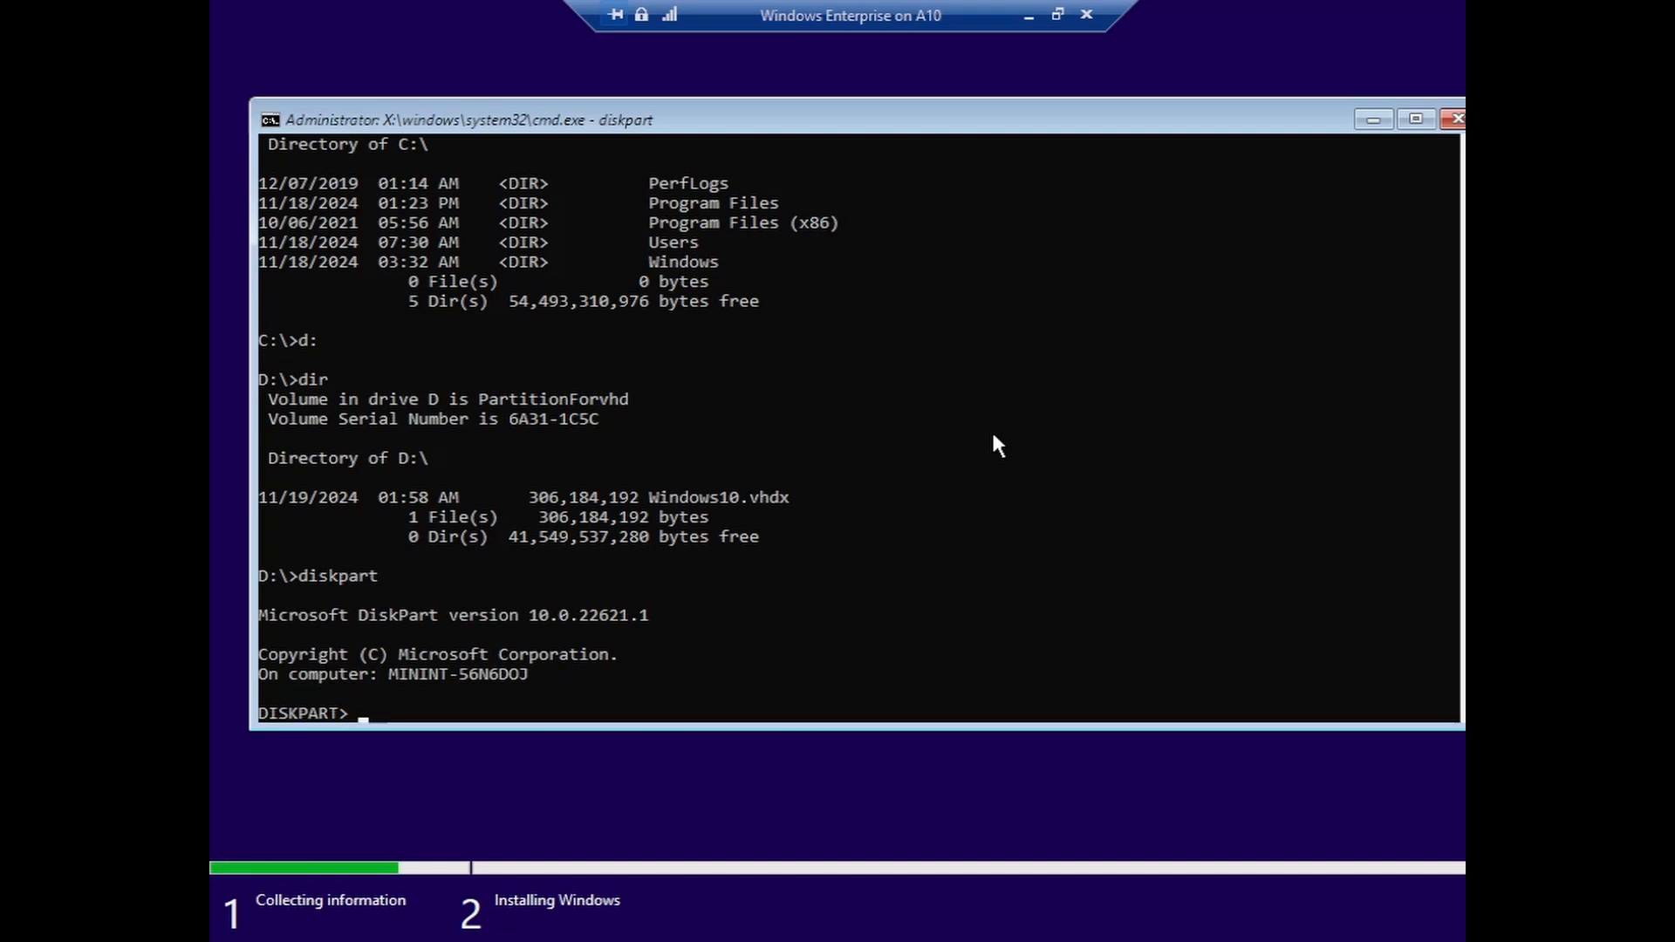
- Select and attach vdisk d:\Windows10.vhdx, exit DiskPart, and close the Command Prompt
type("sele")
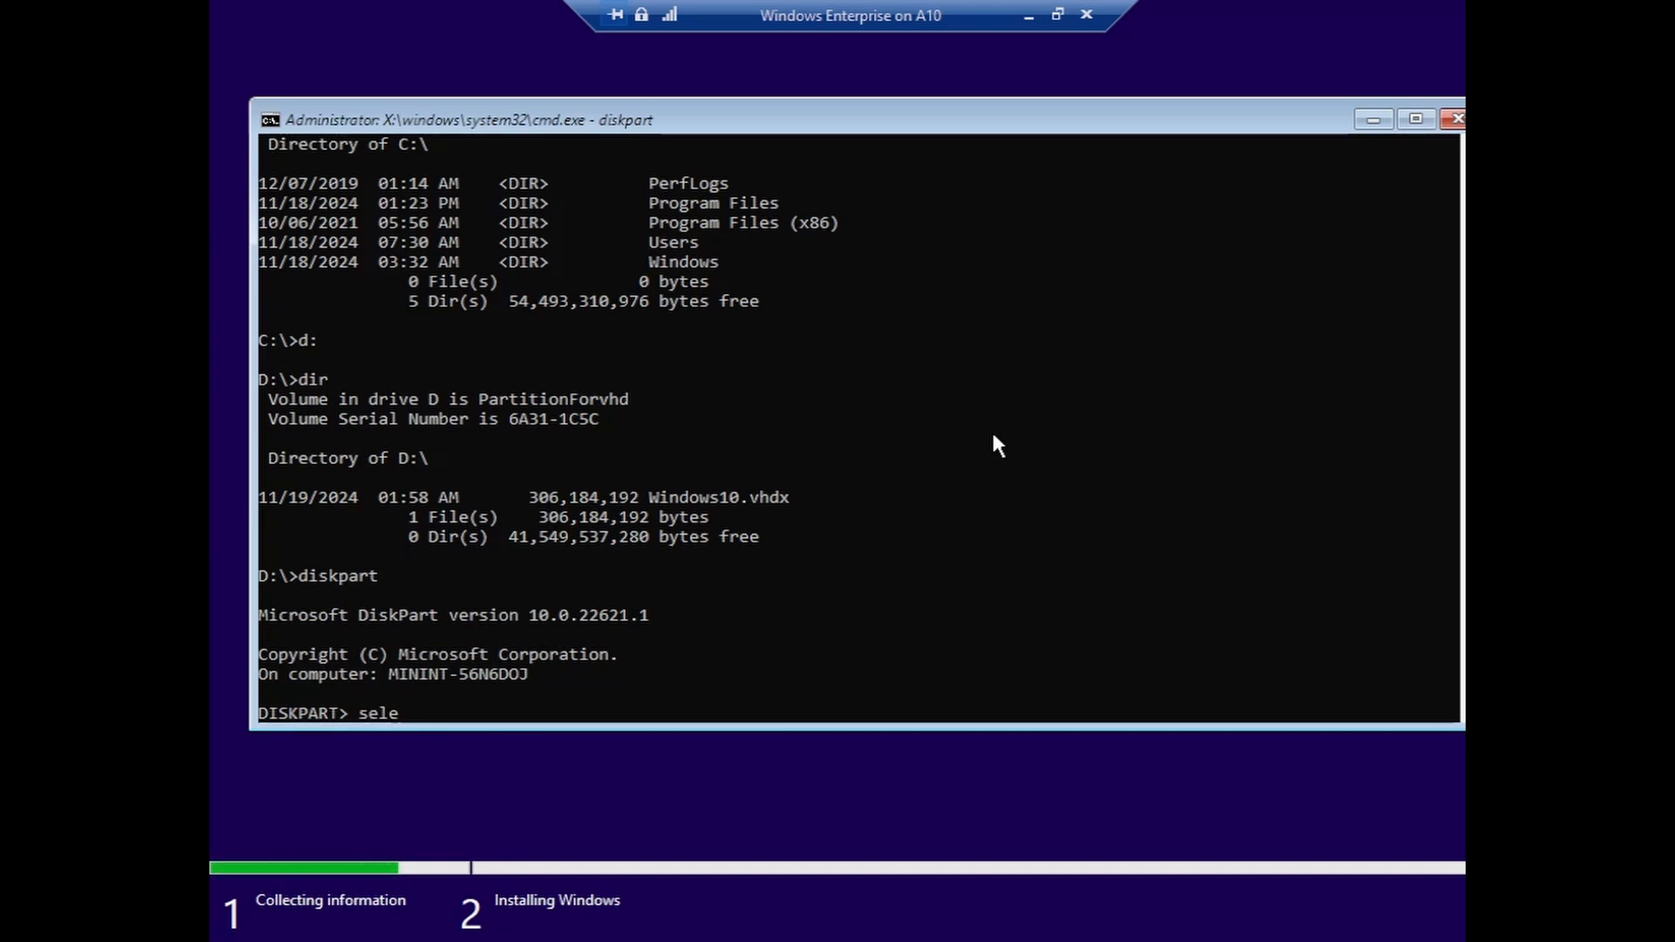
type("ct vdisk")
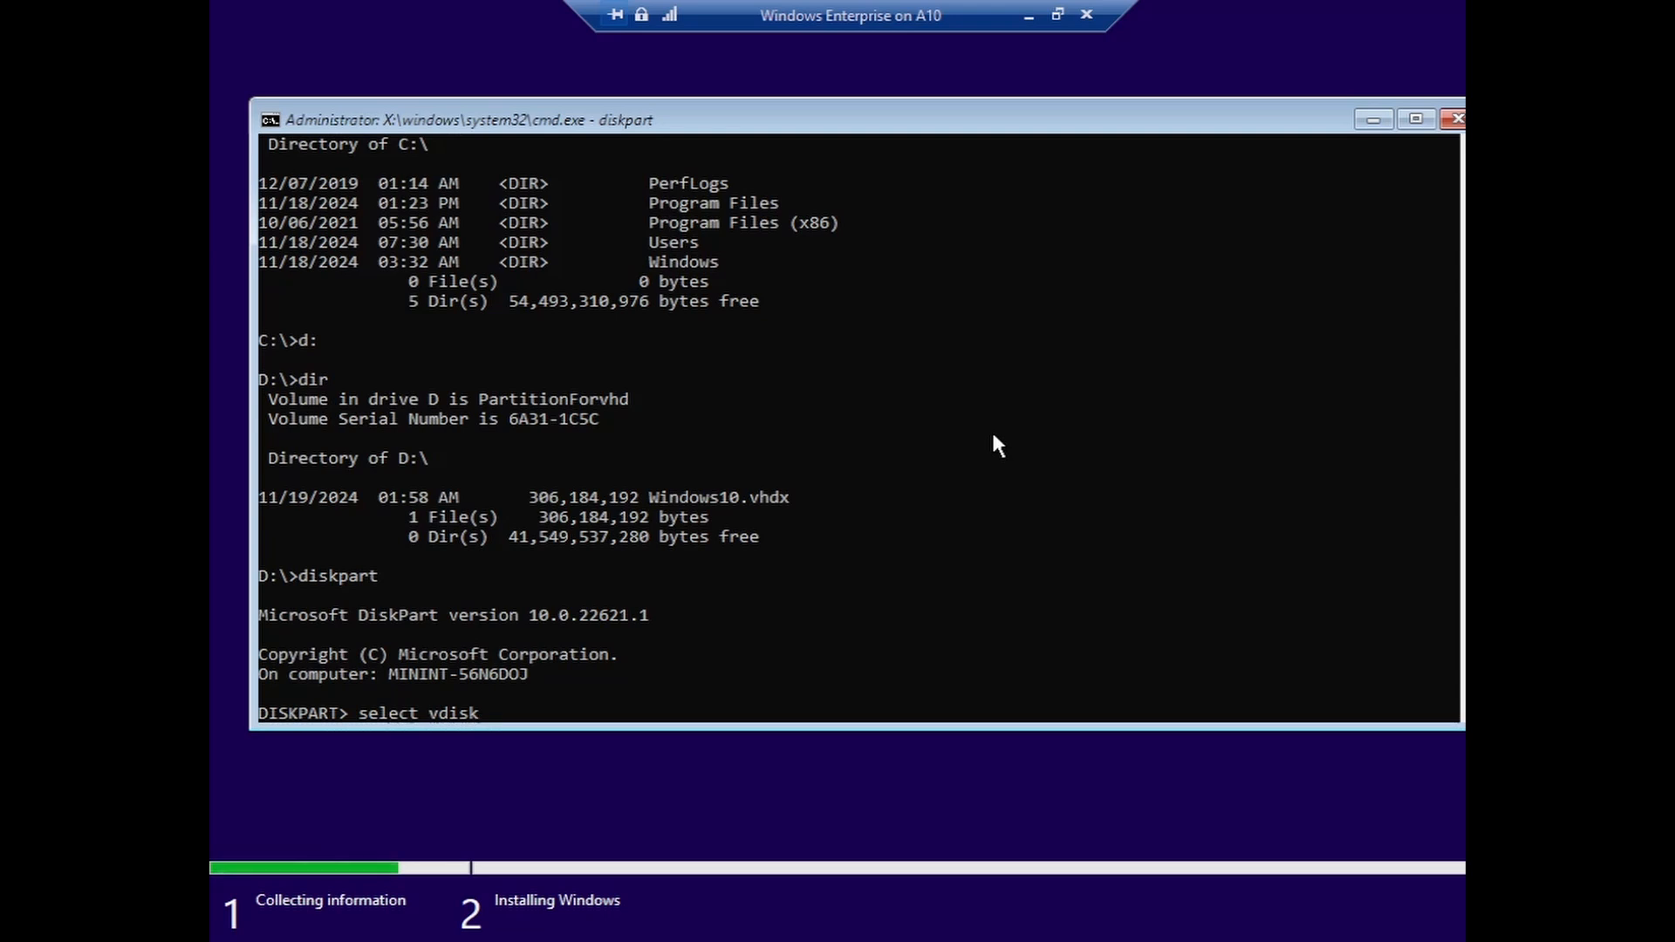
type(" file=")
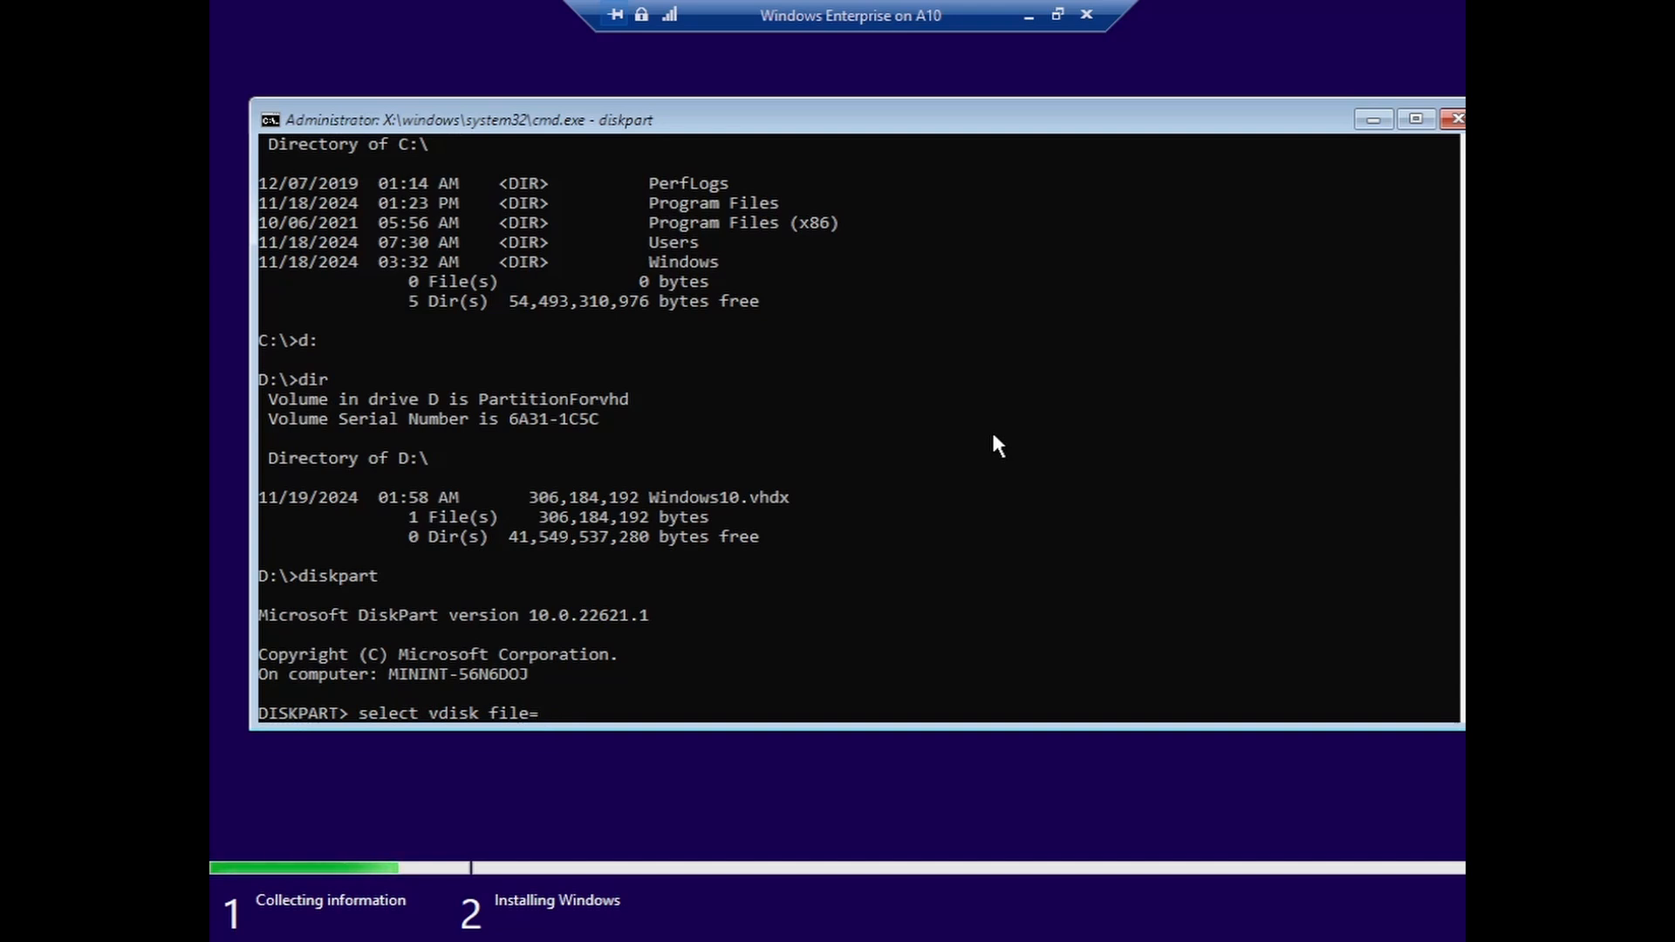
type("\"d:")
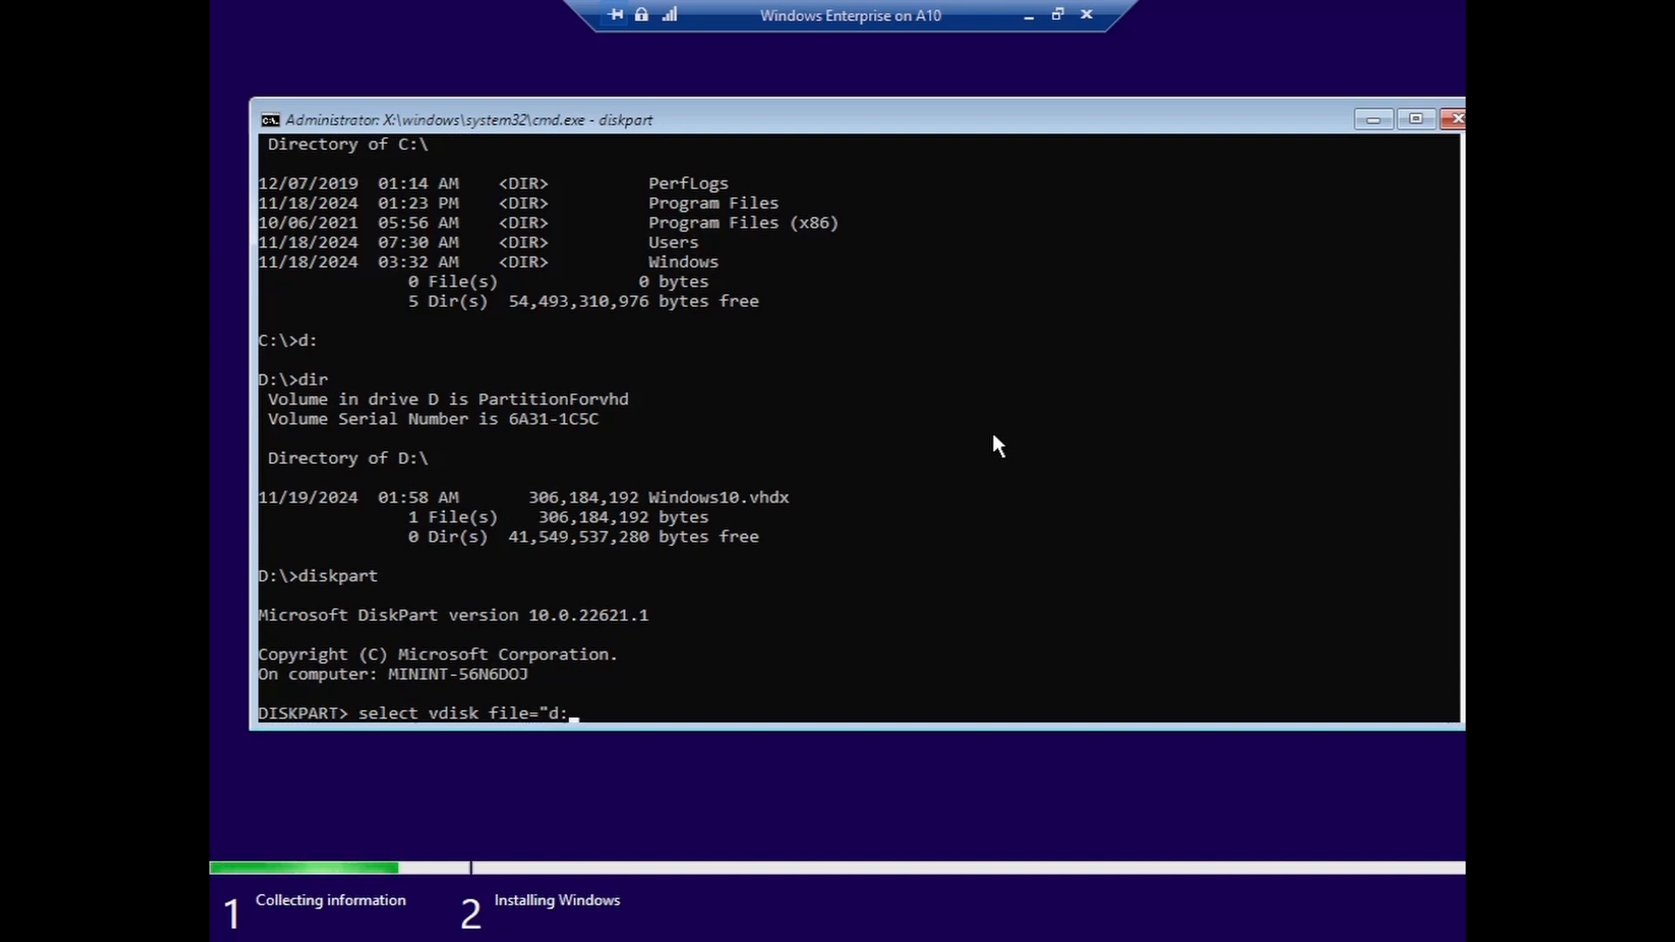
type("\\")
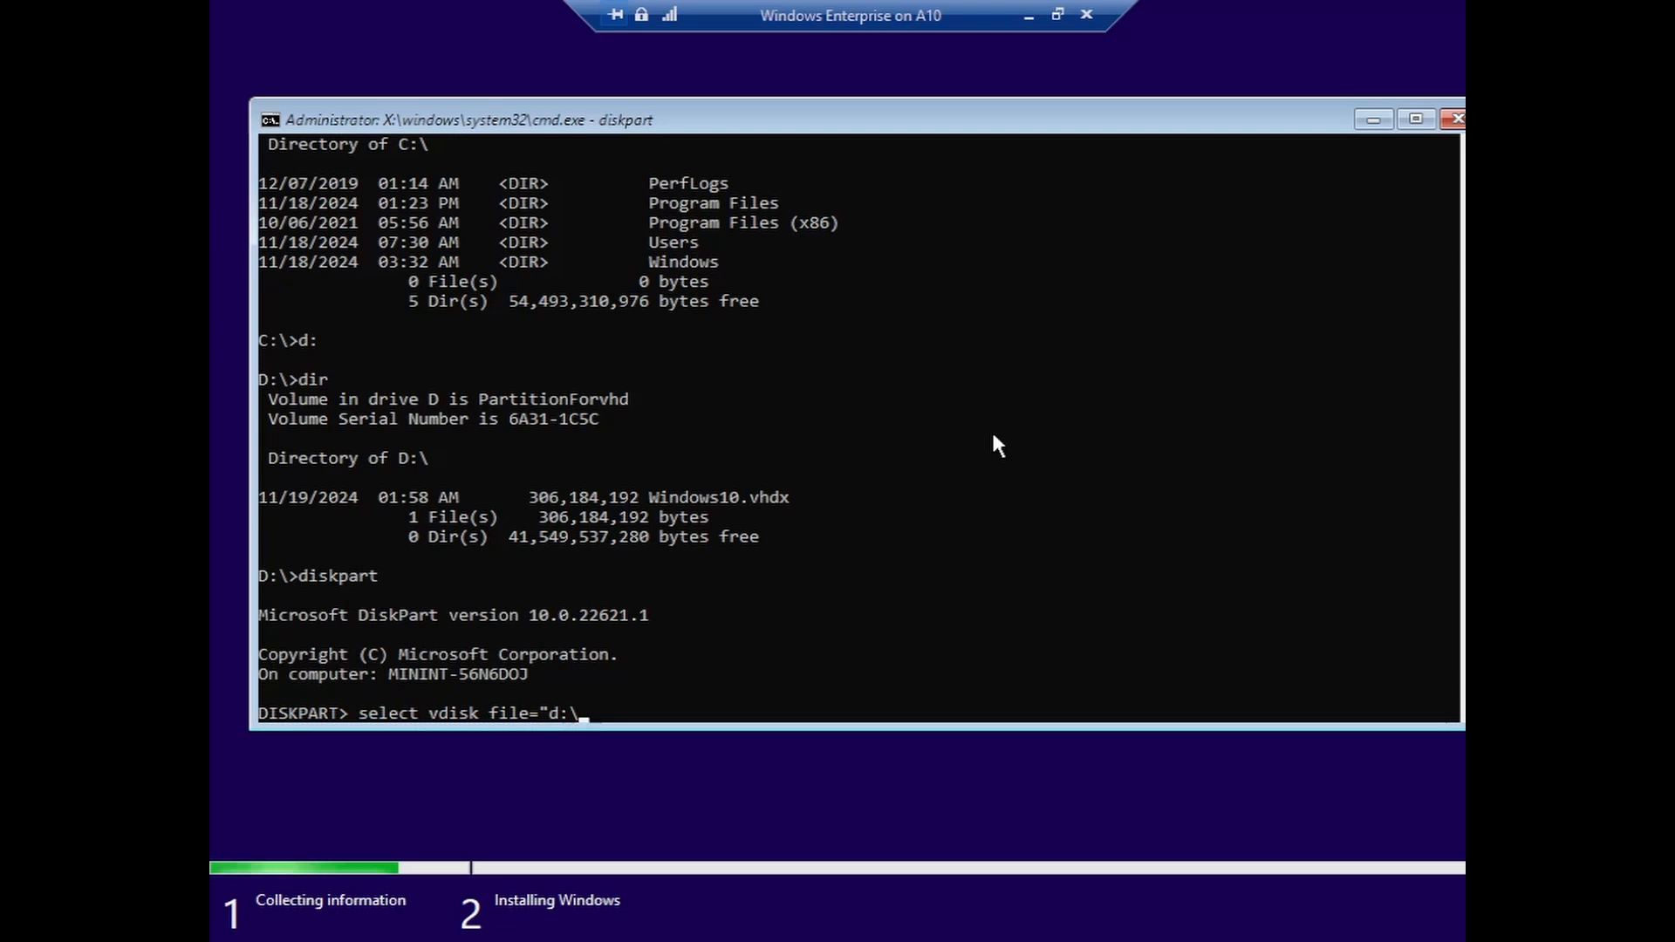
type("Windows")
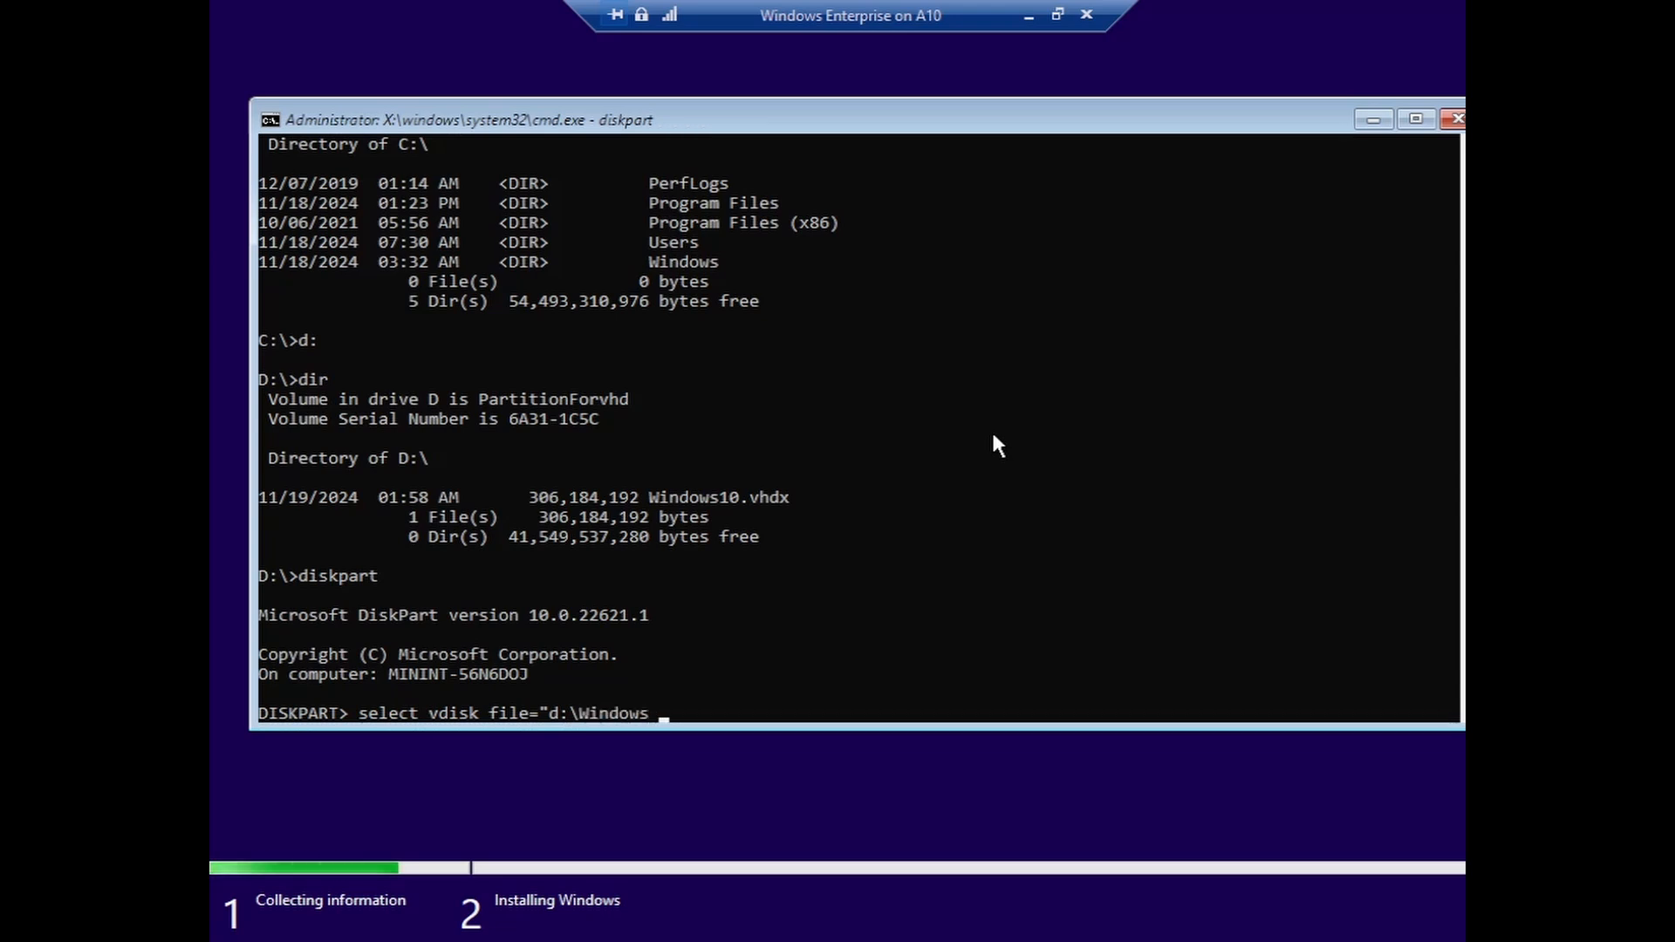
type("10.")
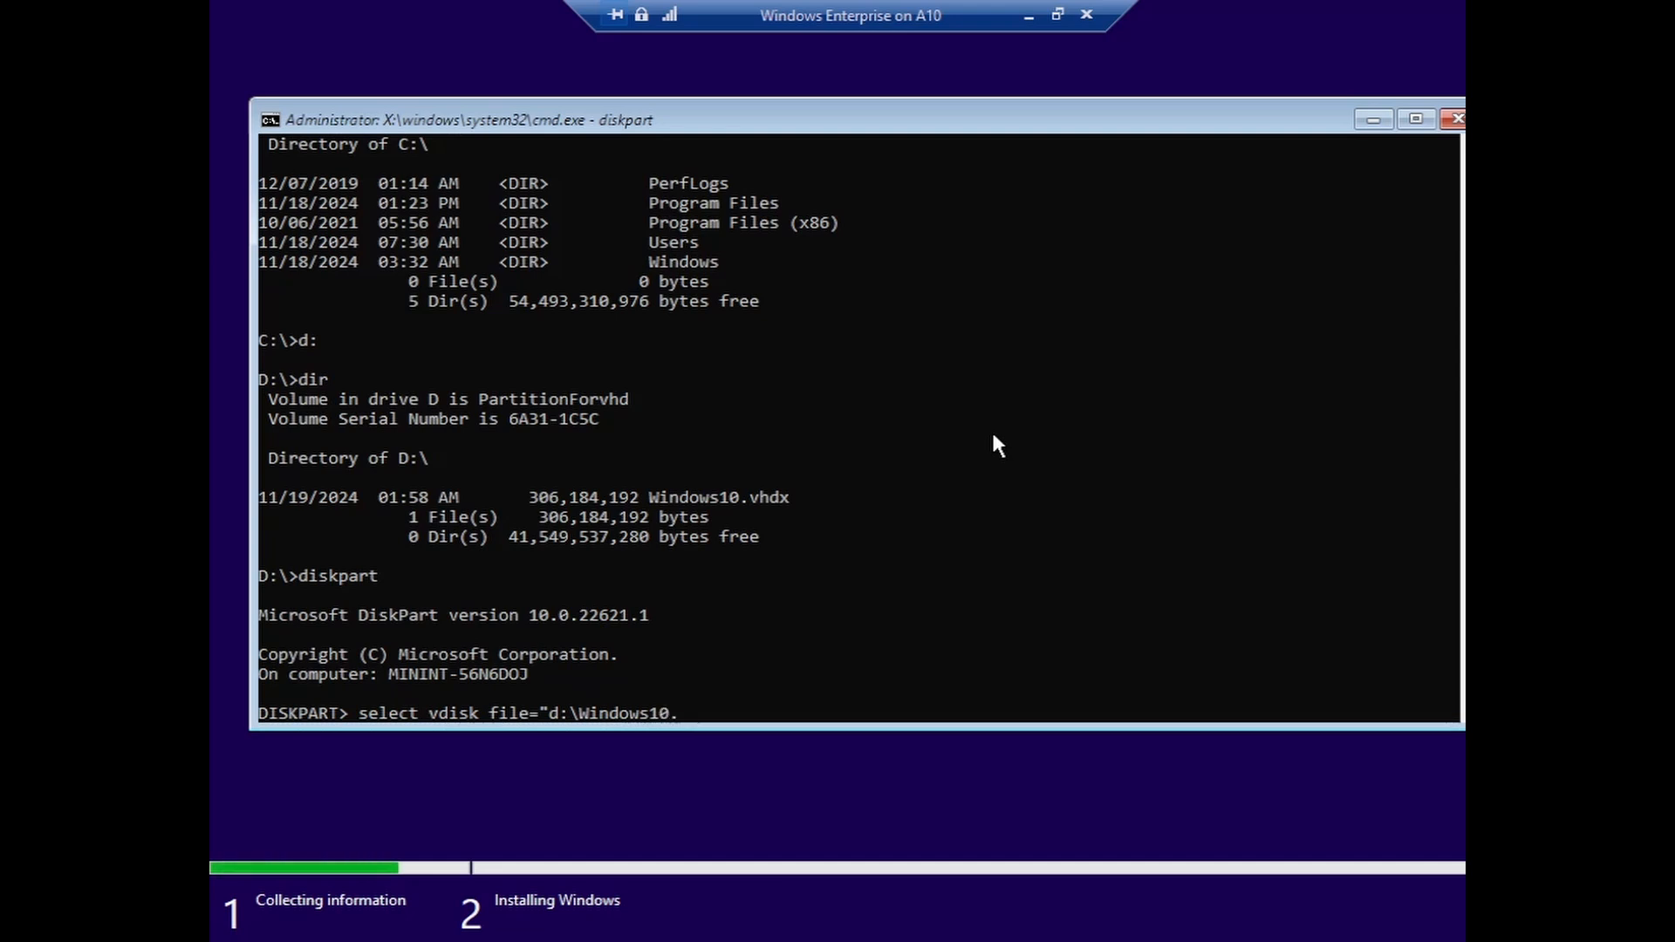
type("vhdx")
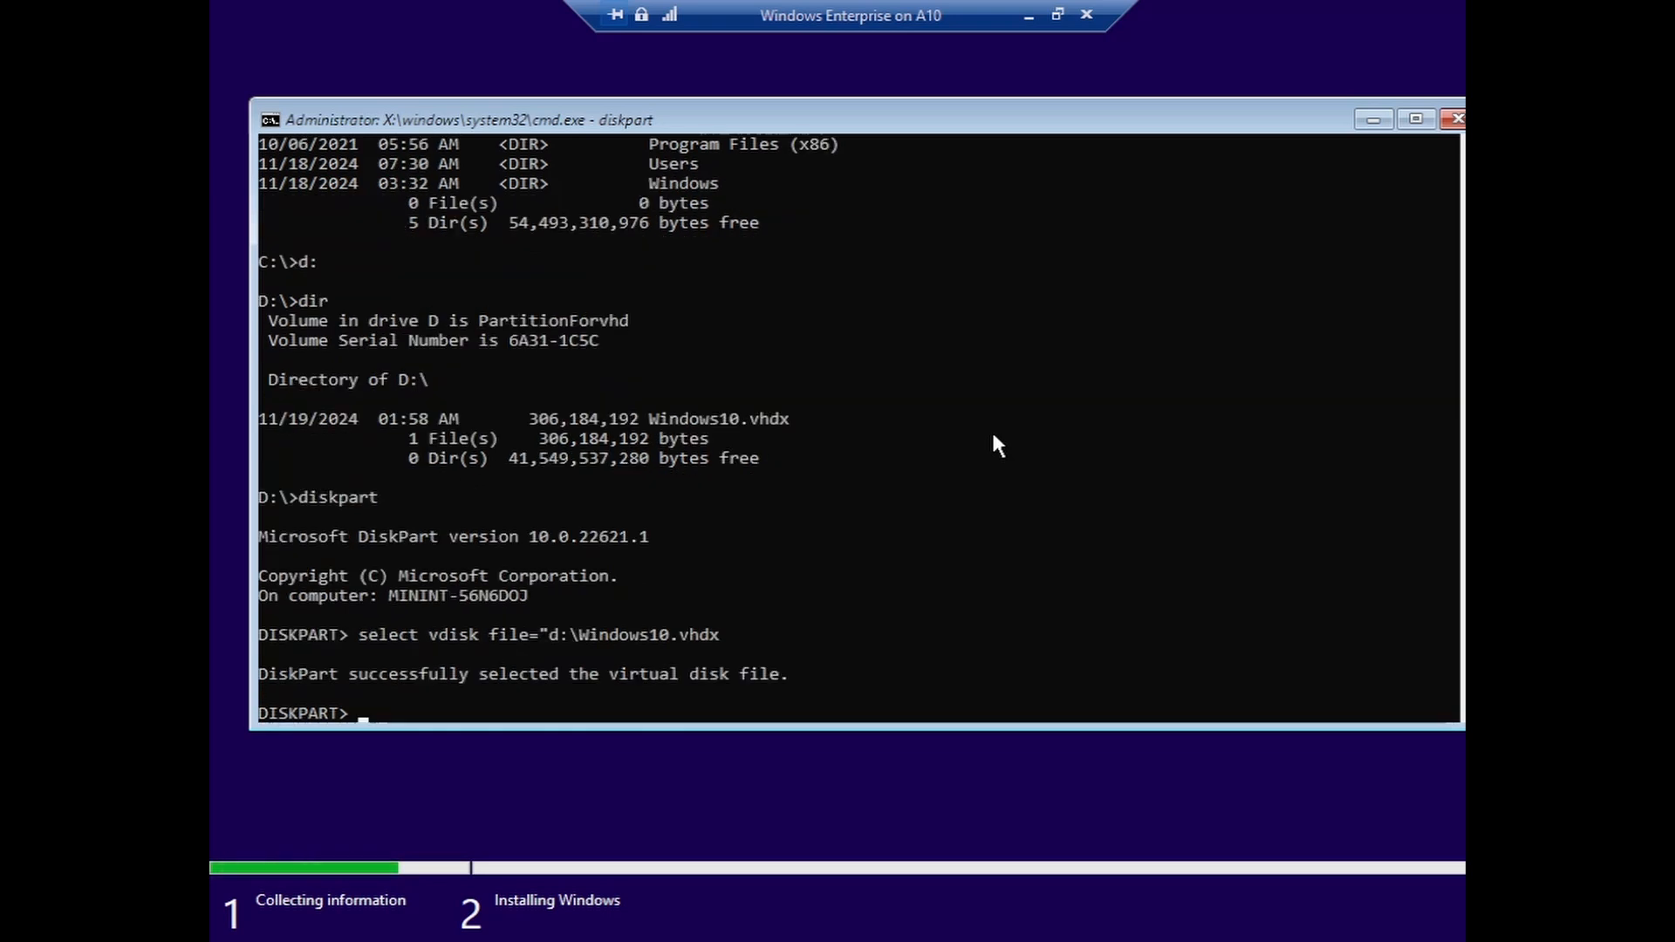
type("attach")
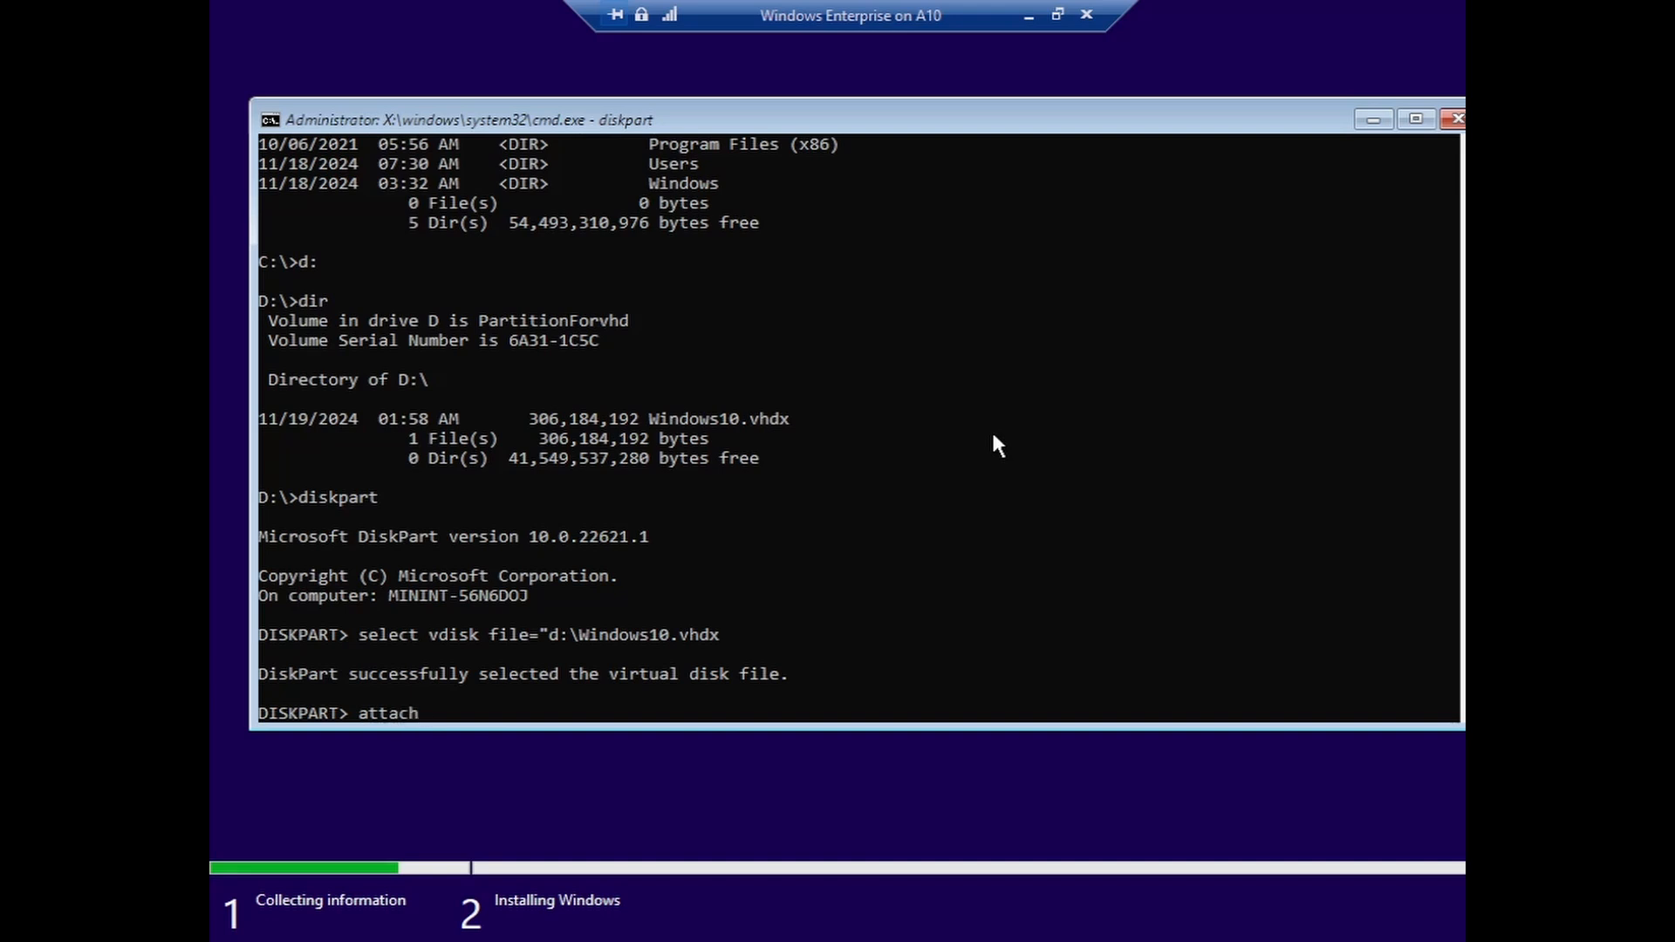
type(" vdisk")
key("Return")
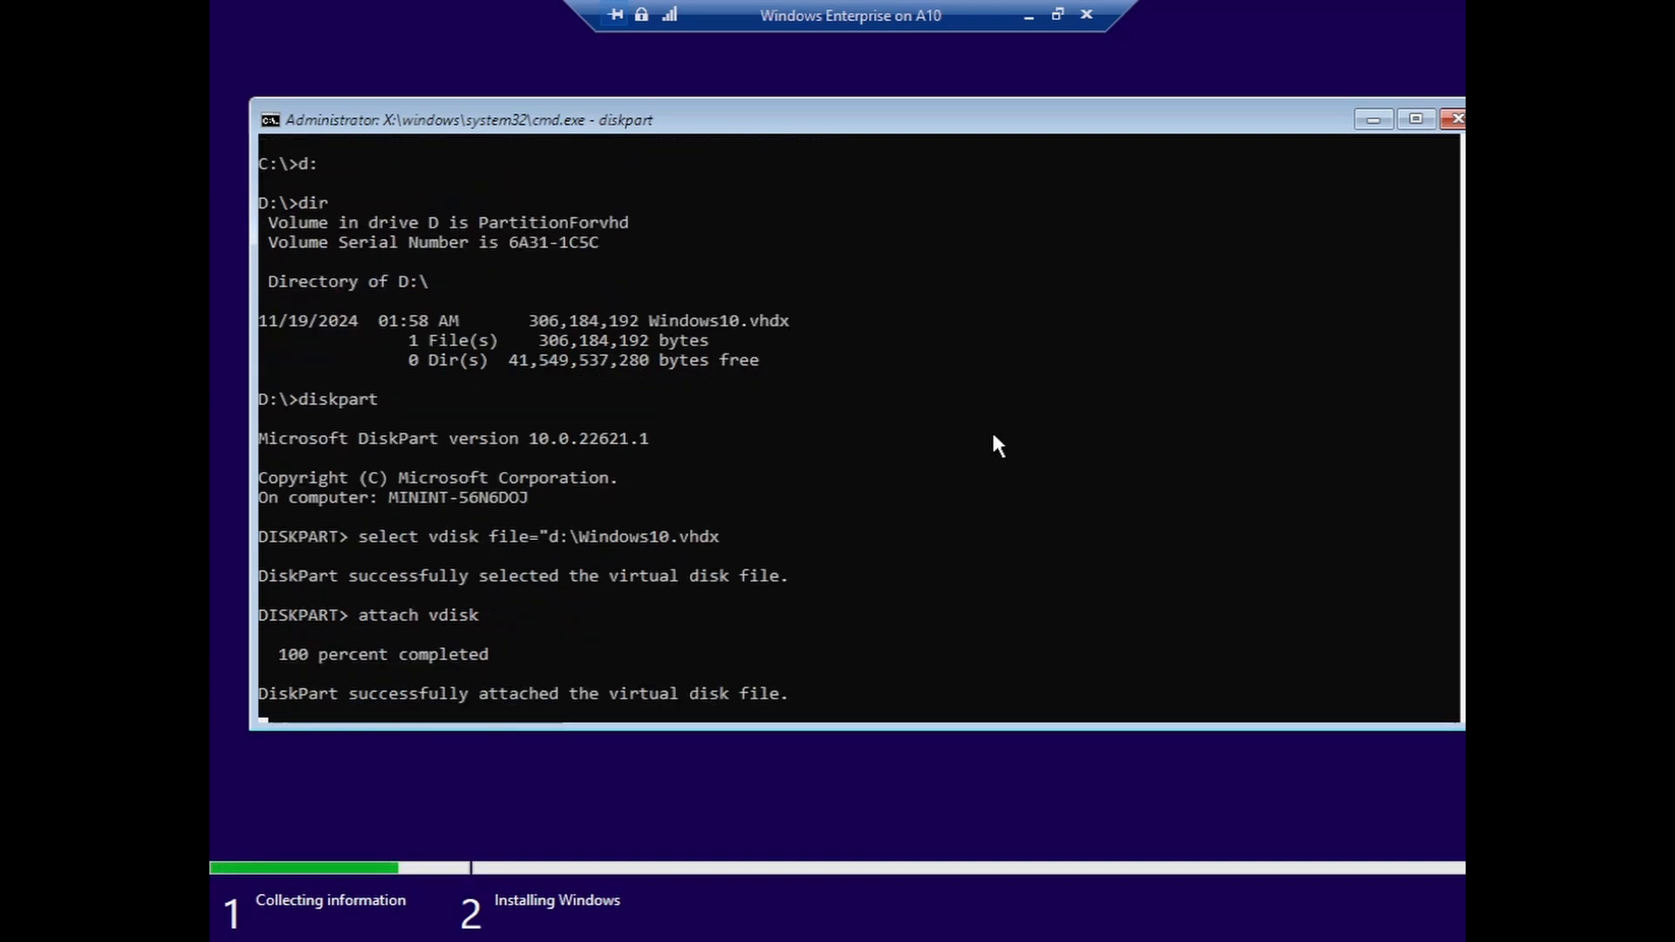
type("exit")
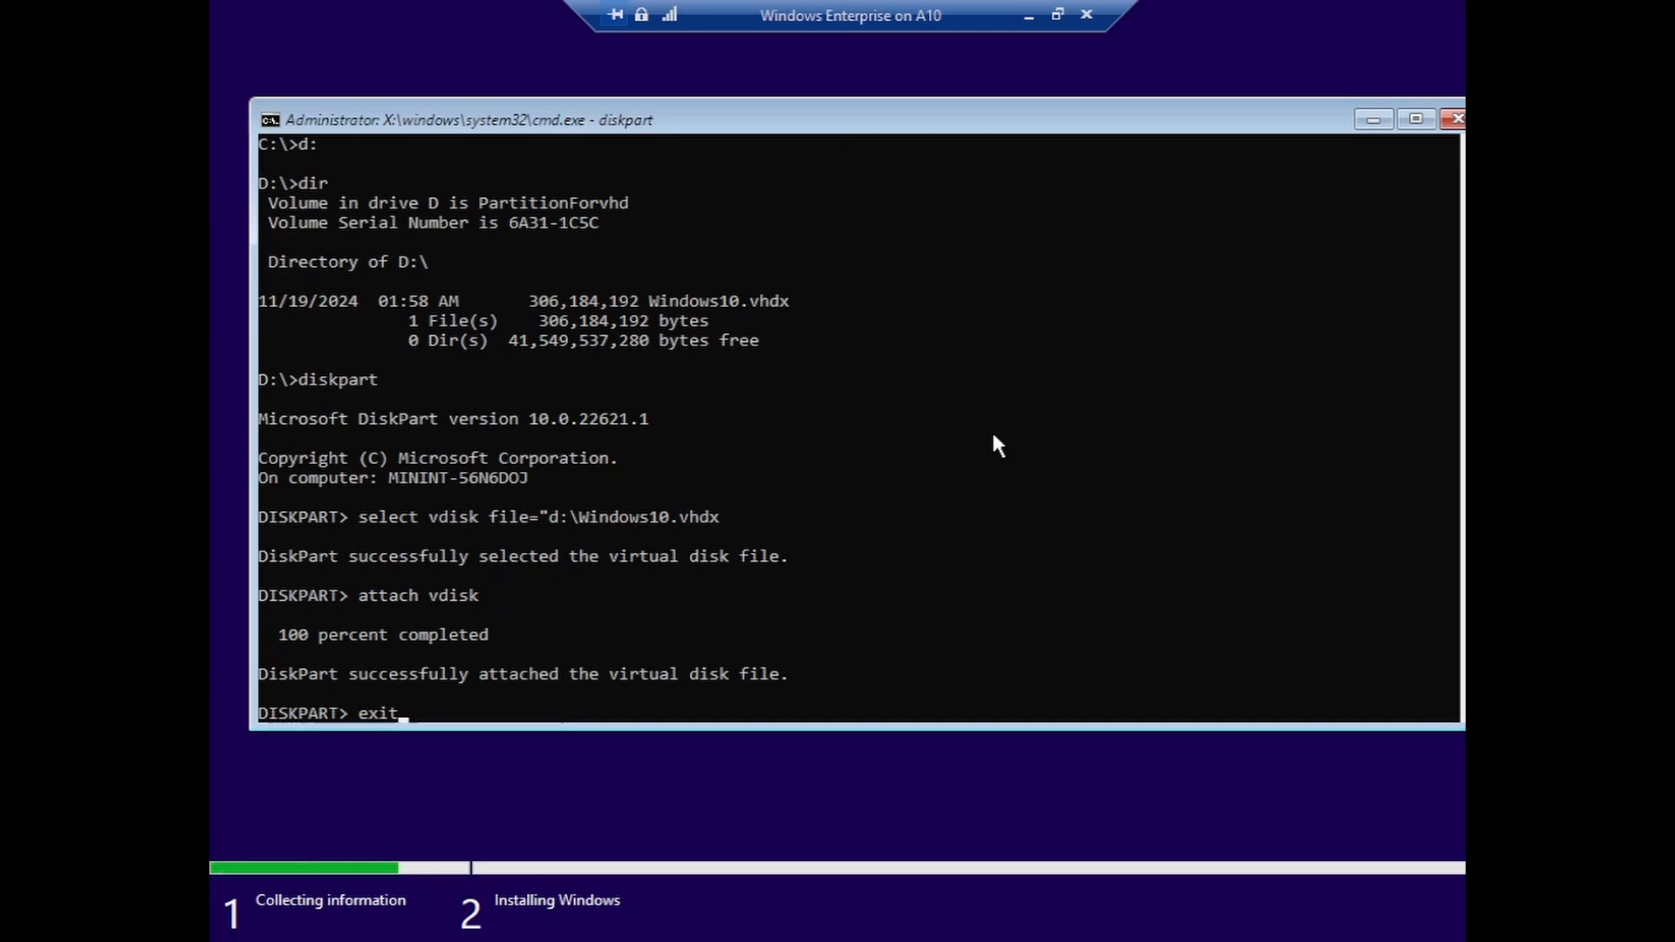
key("Return")
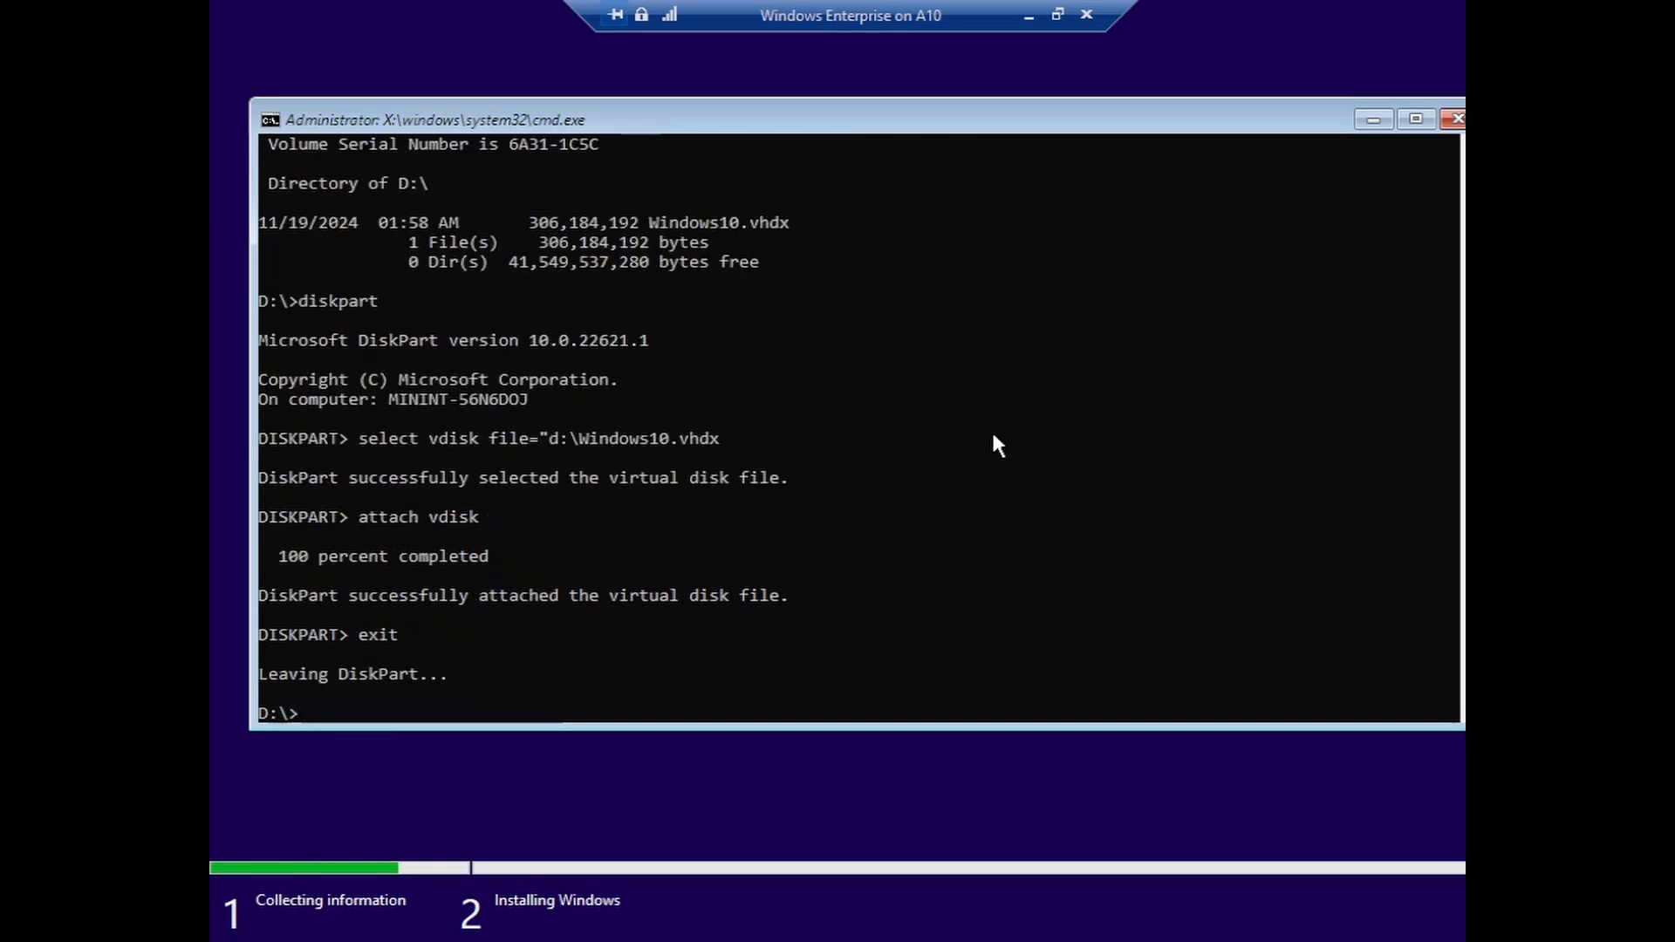
left_click(1452, 117)
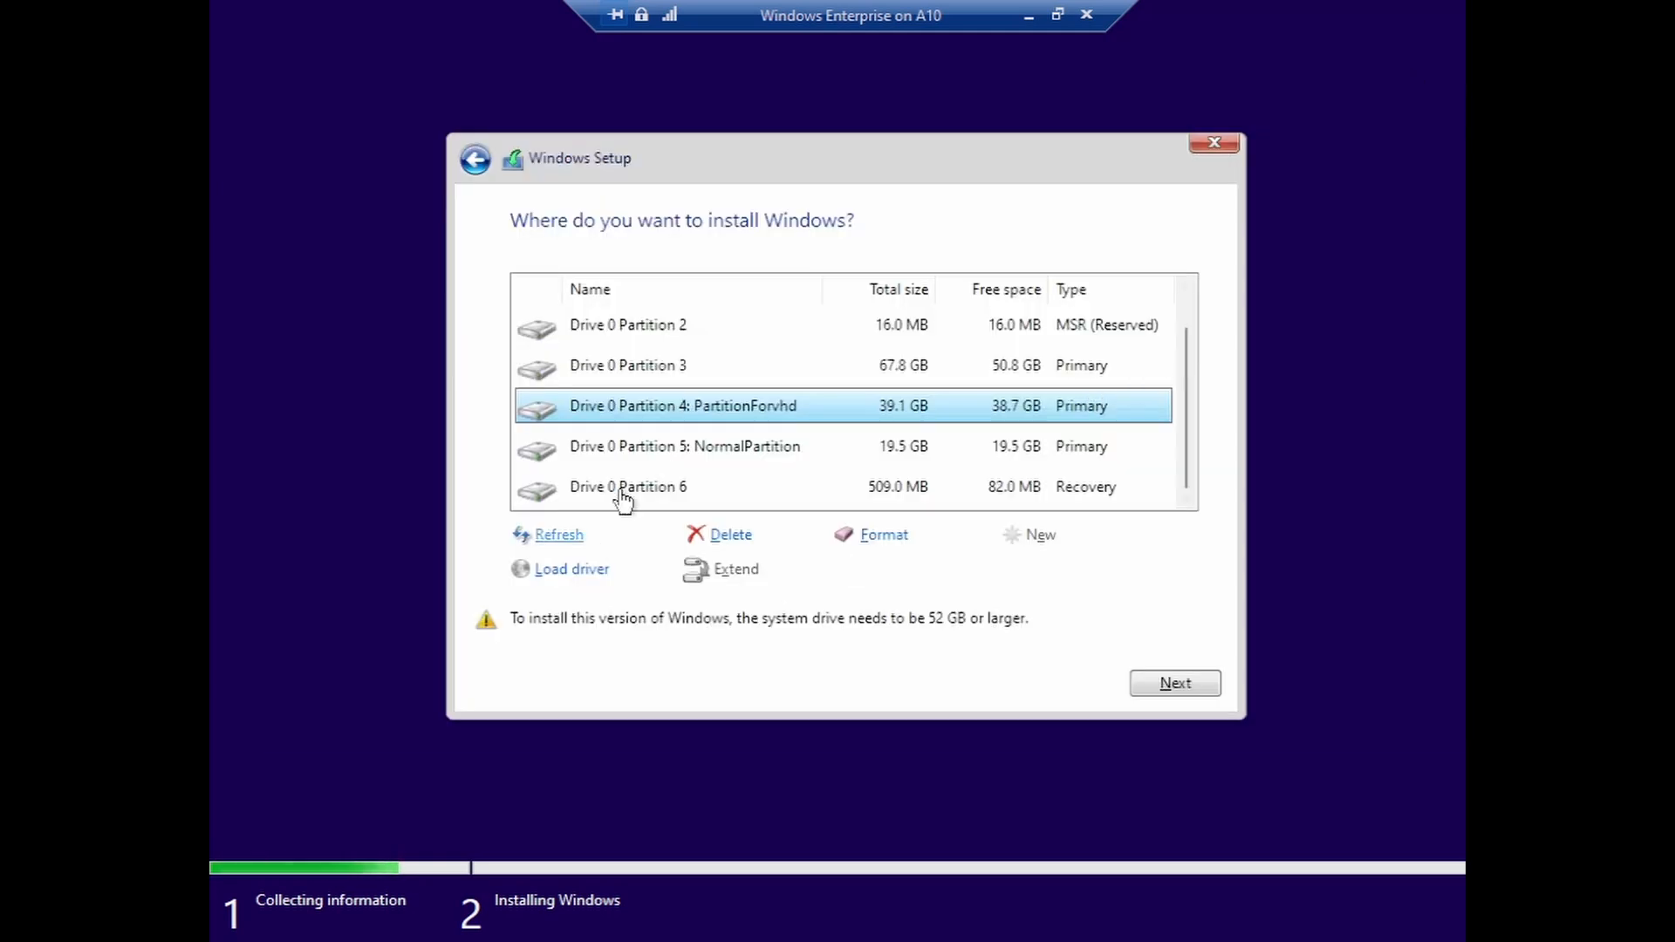
- Refresh Setup's drive list and scroll through it to find the newly attached vhd partitions
left_click(567, 539)
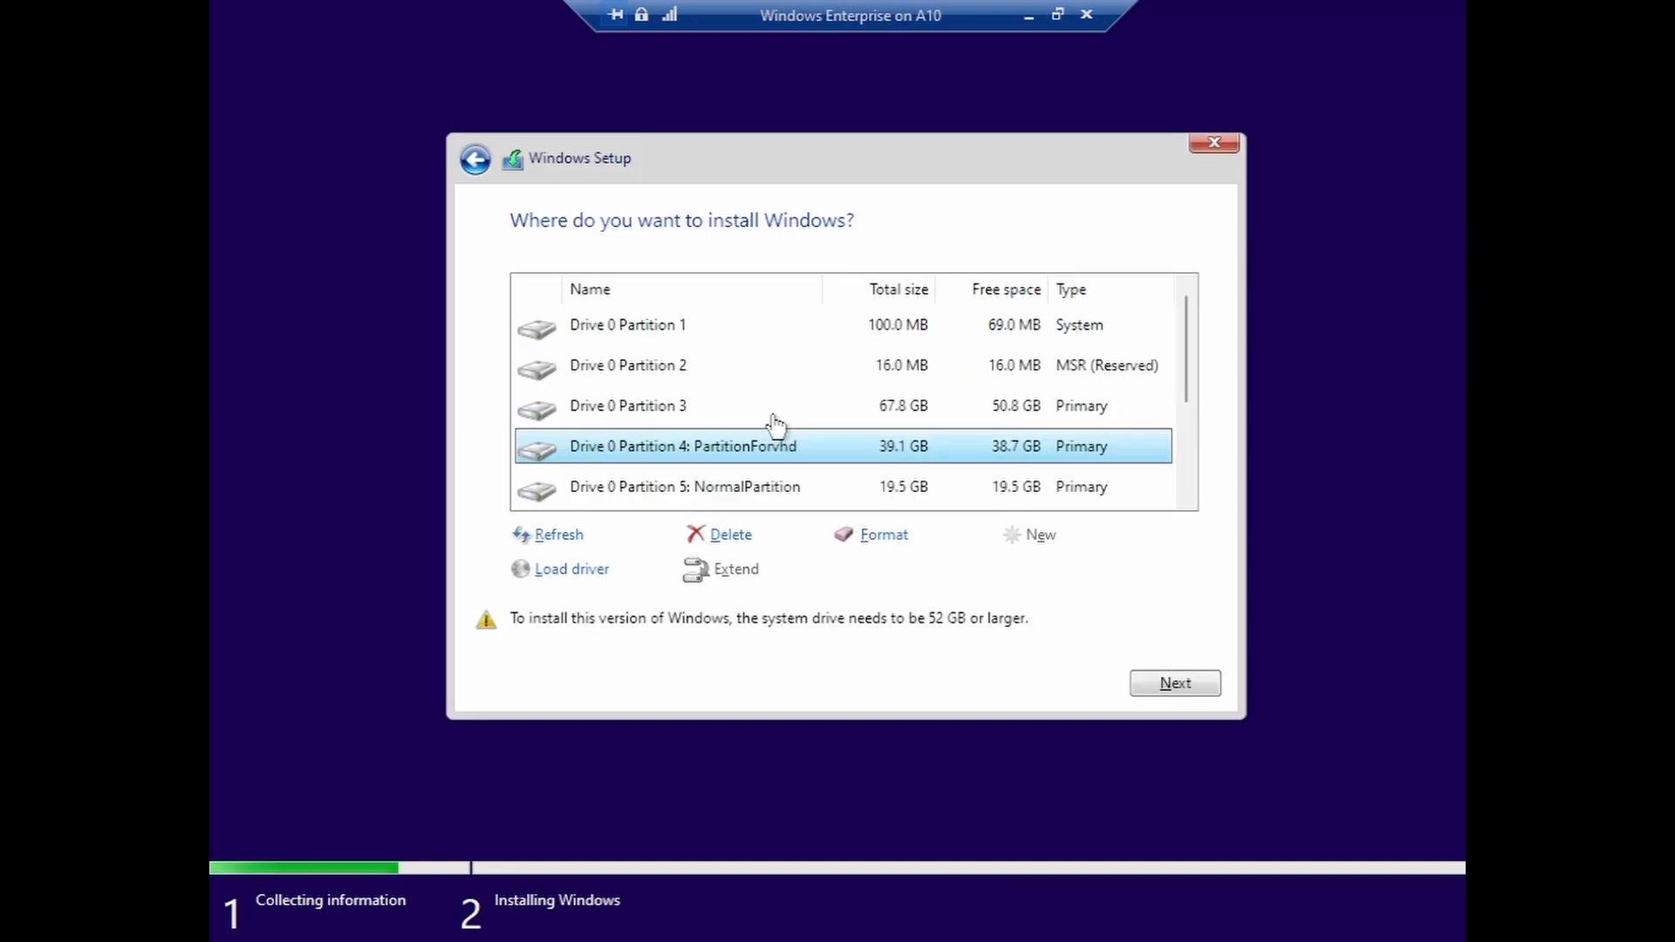
scroll(954, 441, "down", 2)
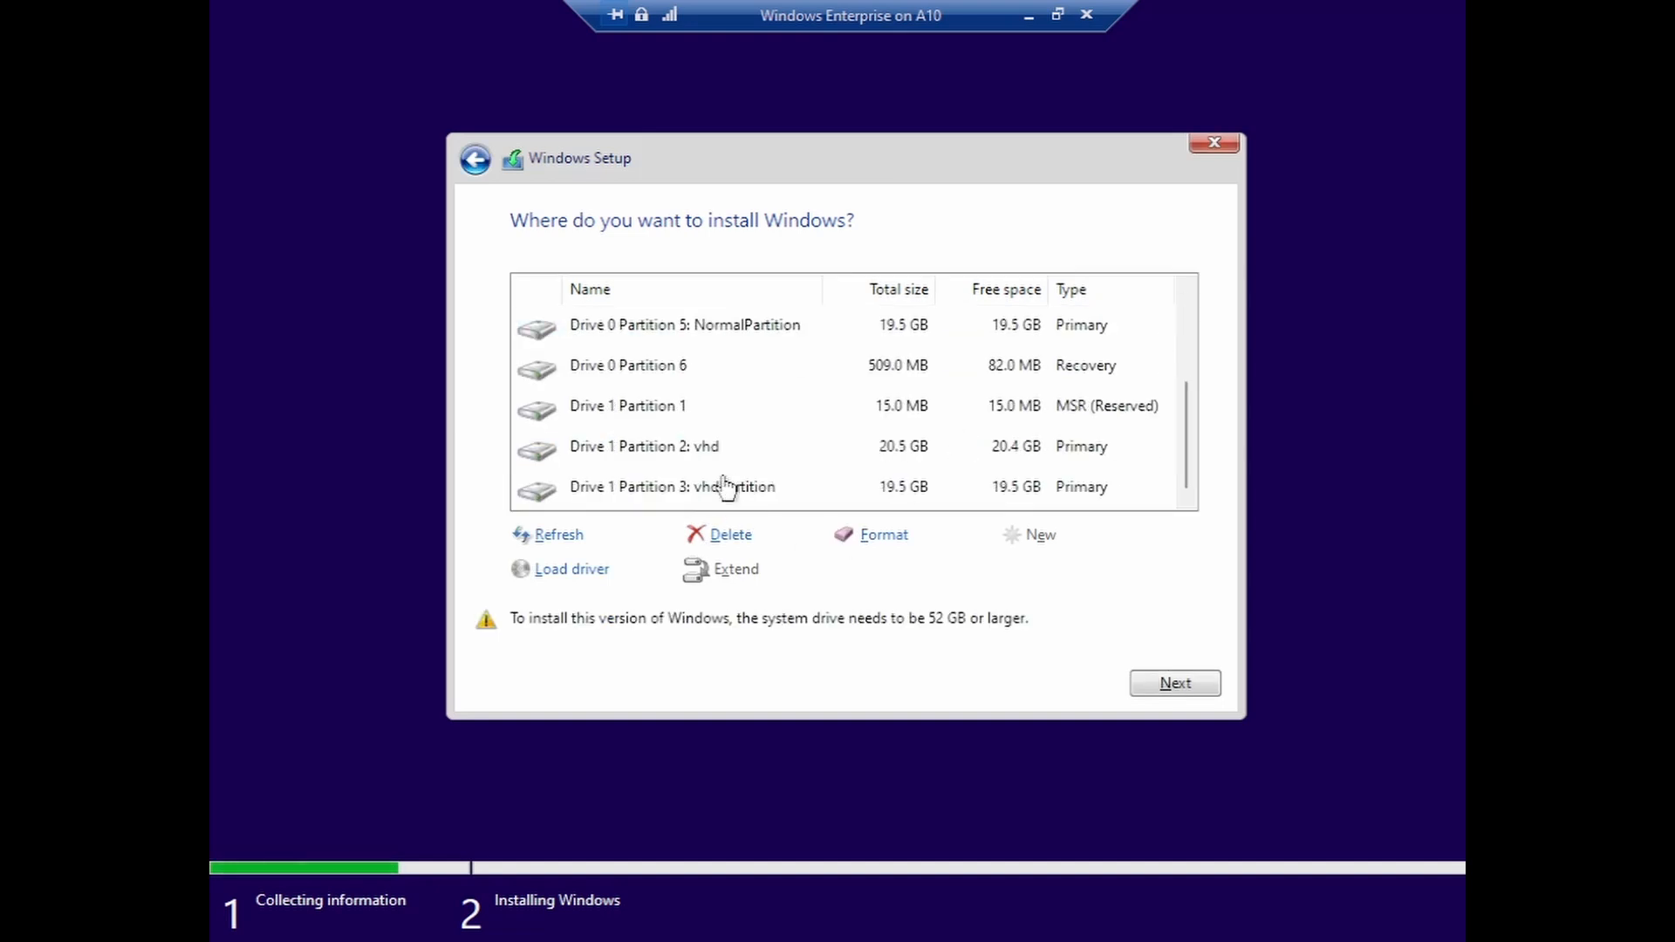
scroll(795, 451, "up", 1)
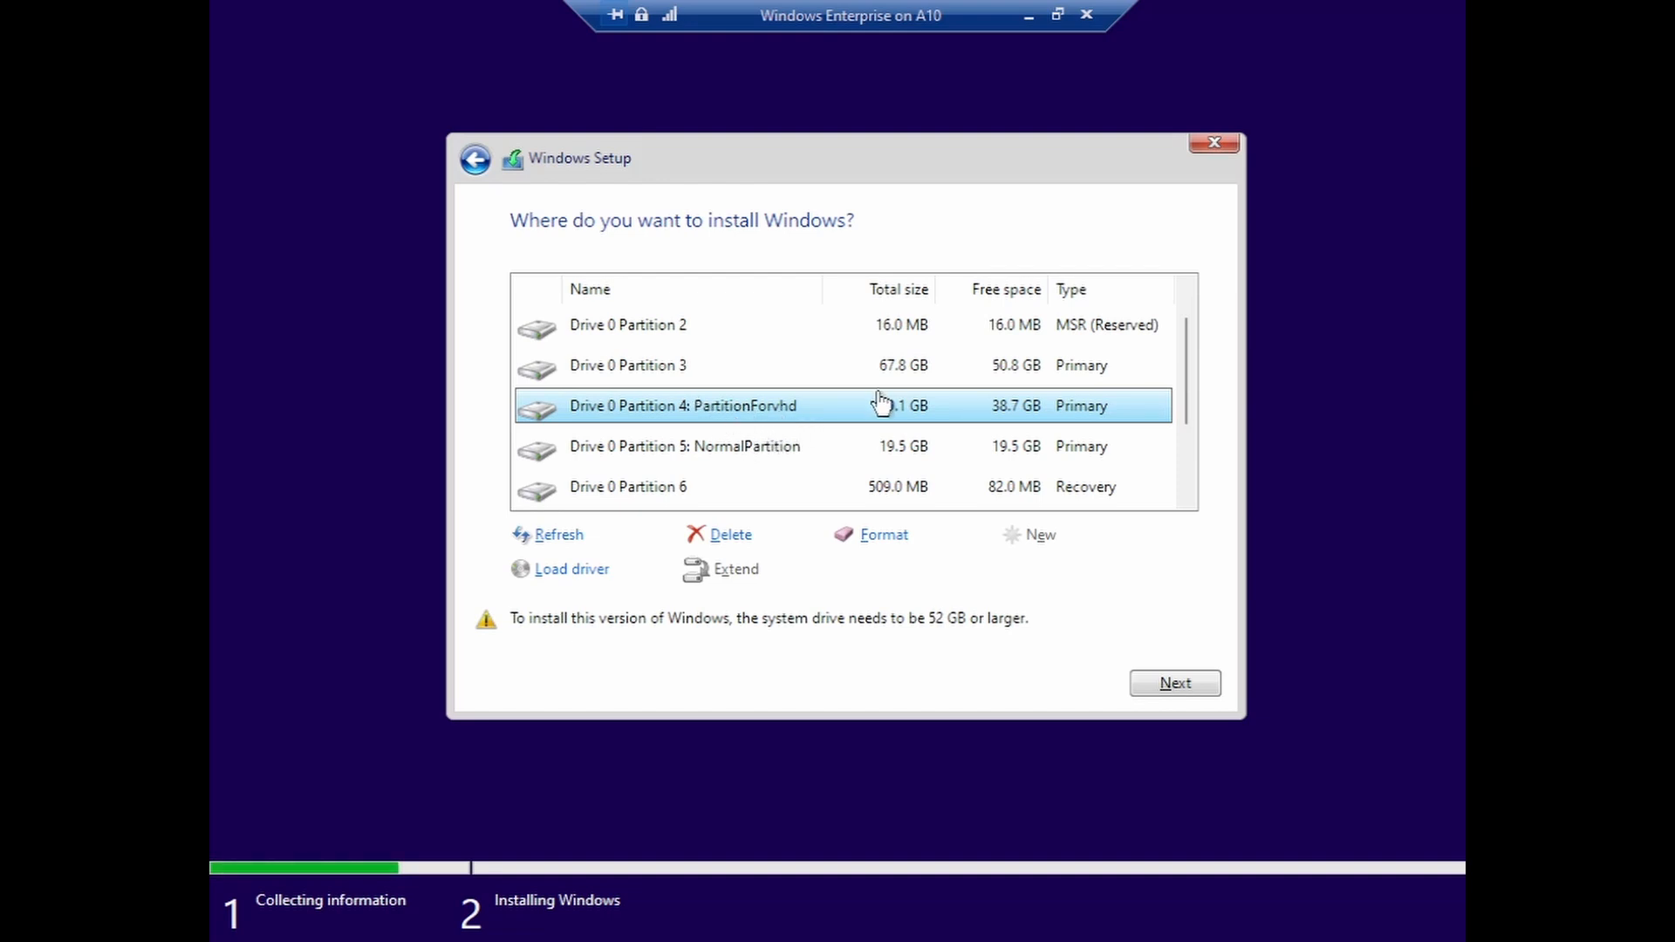
scroll(877, 401, "down", 1)
scroll(876, 401, "up", 2)
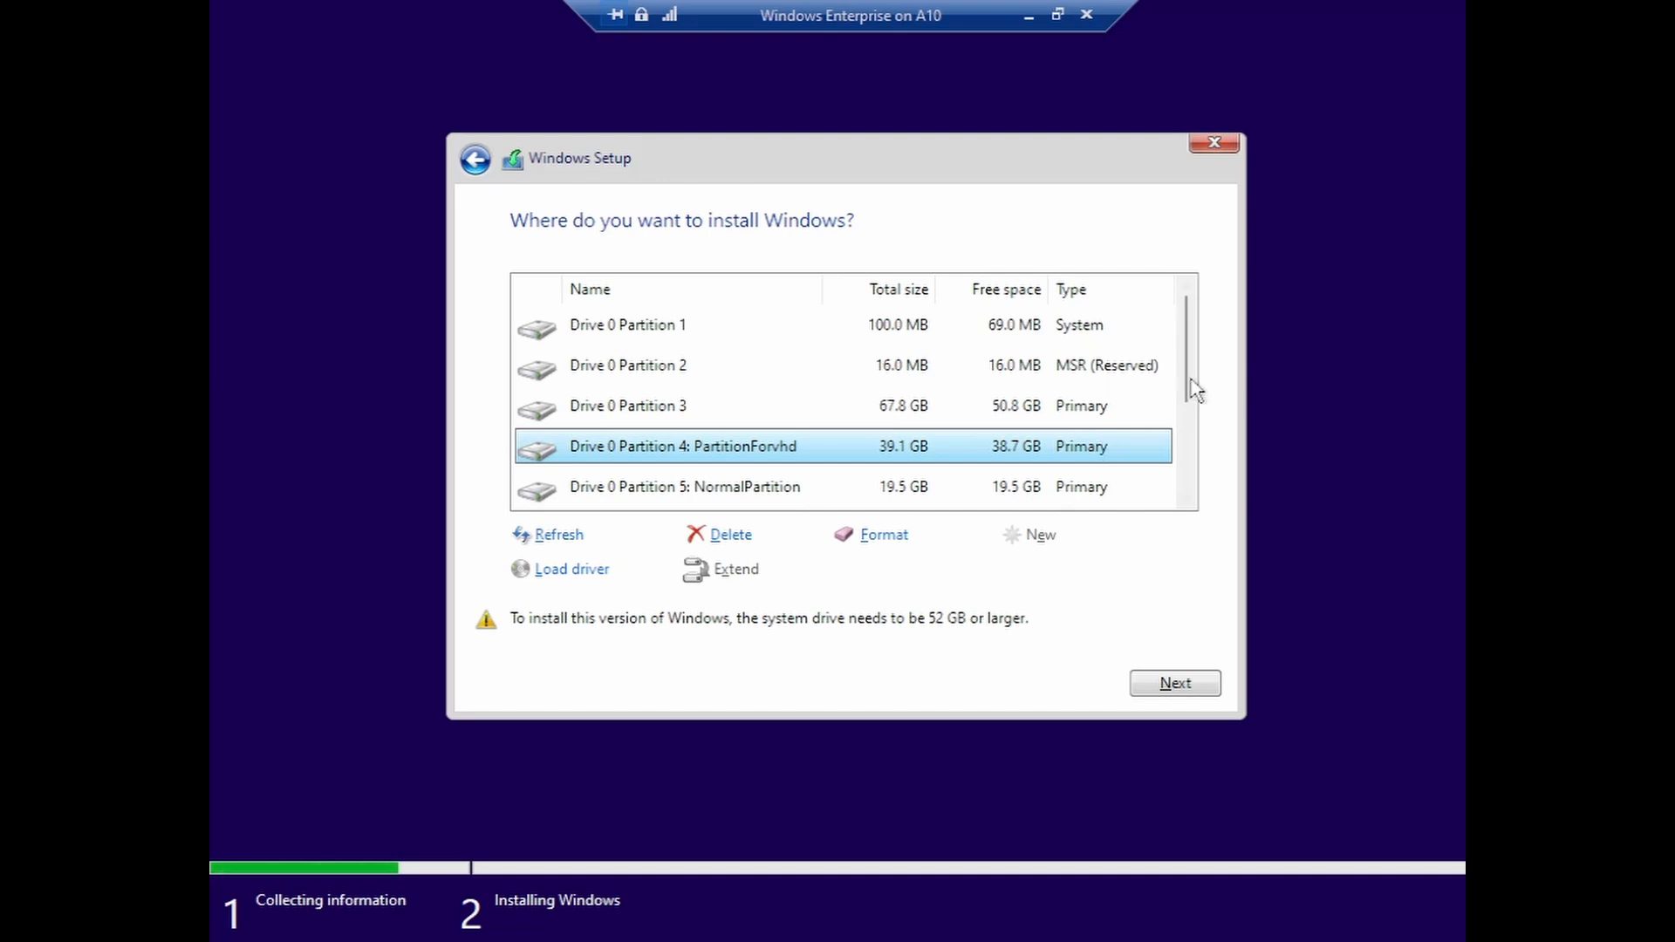
left_click_drag(1189, 385, 1196, 415)
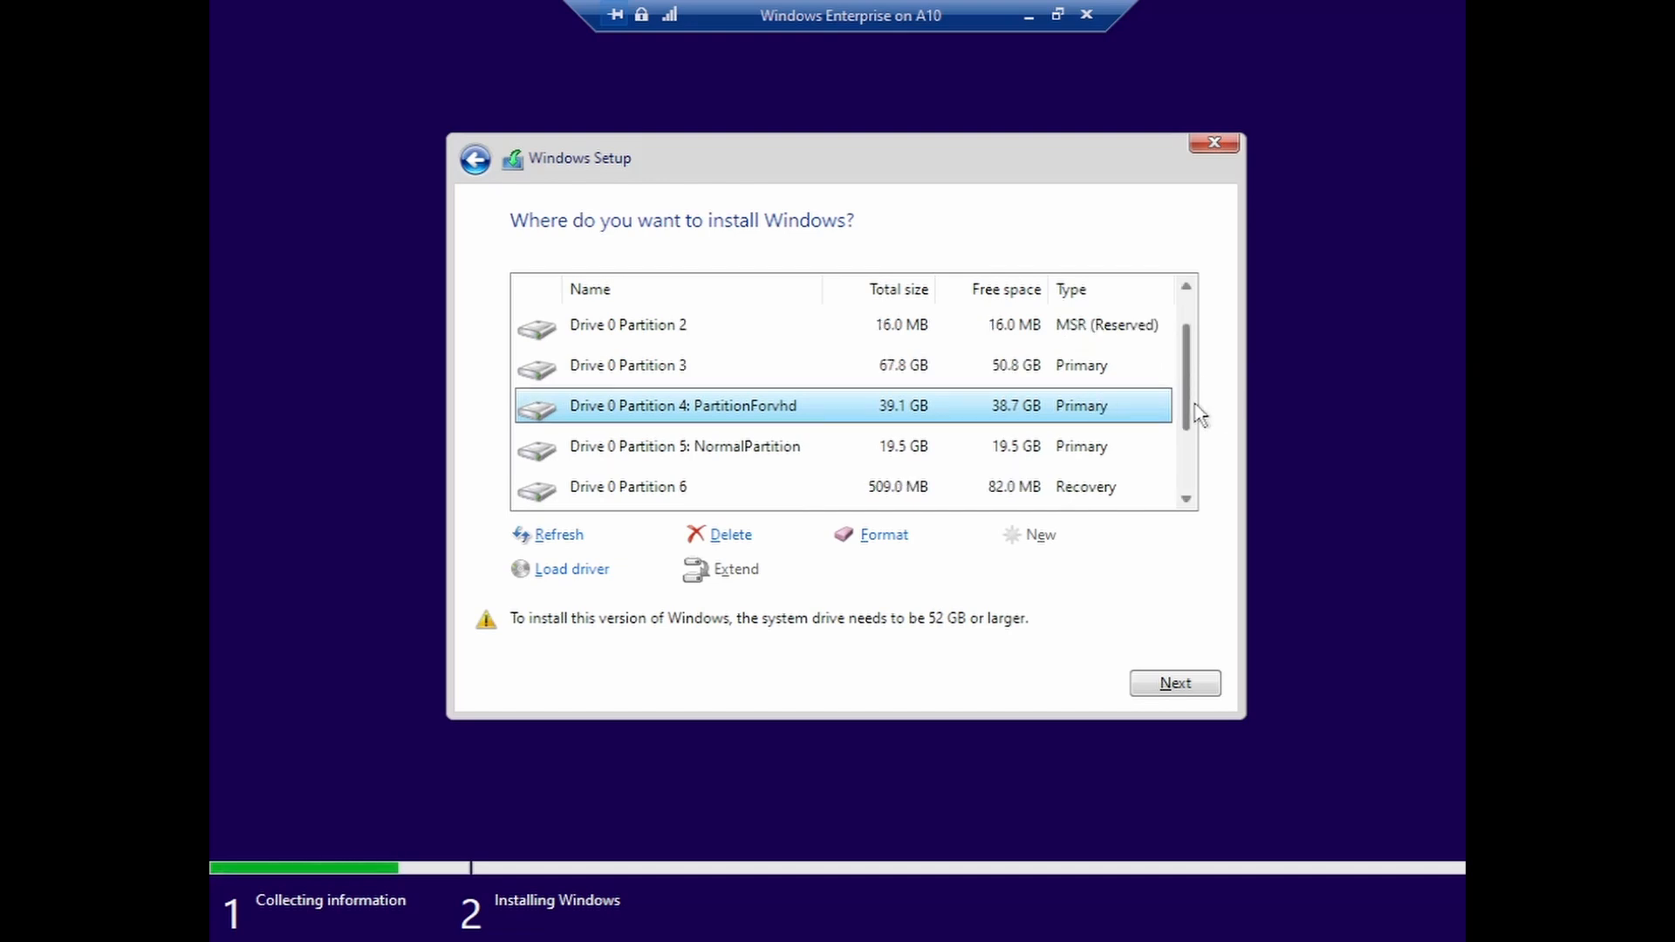
- Choose Drive 1 Partition 2: vhd as the install location and start the installation
left_click(764, 451)
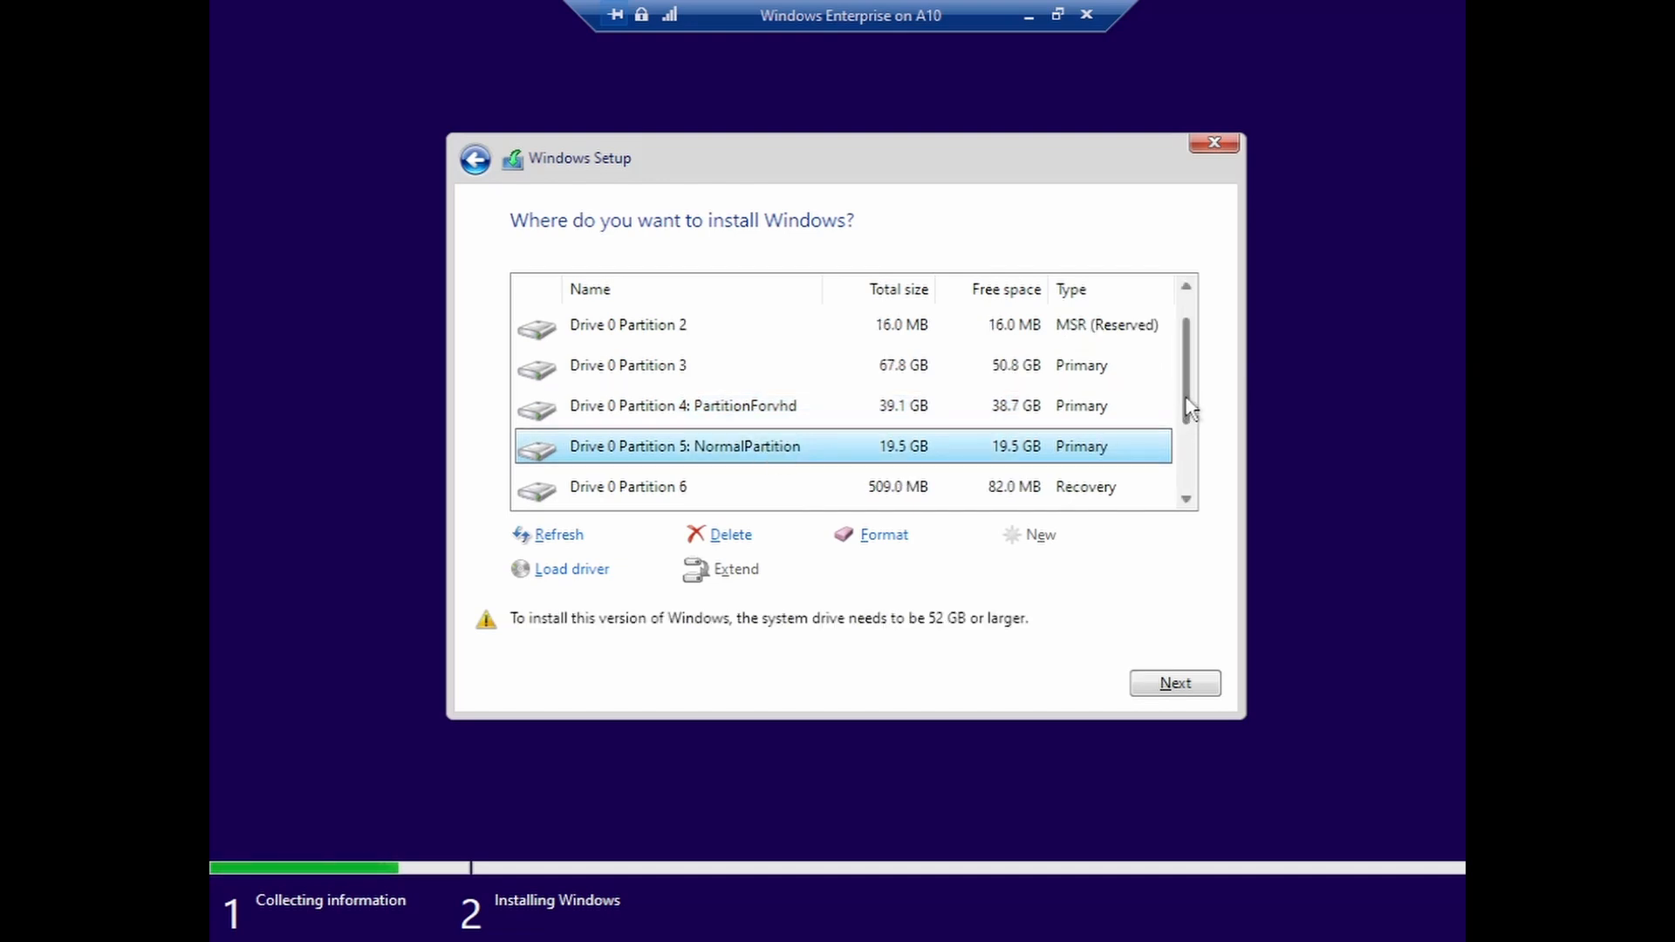
left_click_drag(1191, 409, 1199, 476)
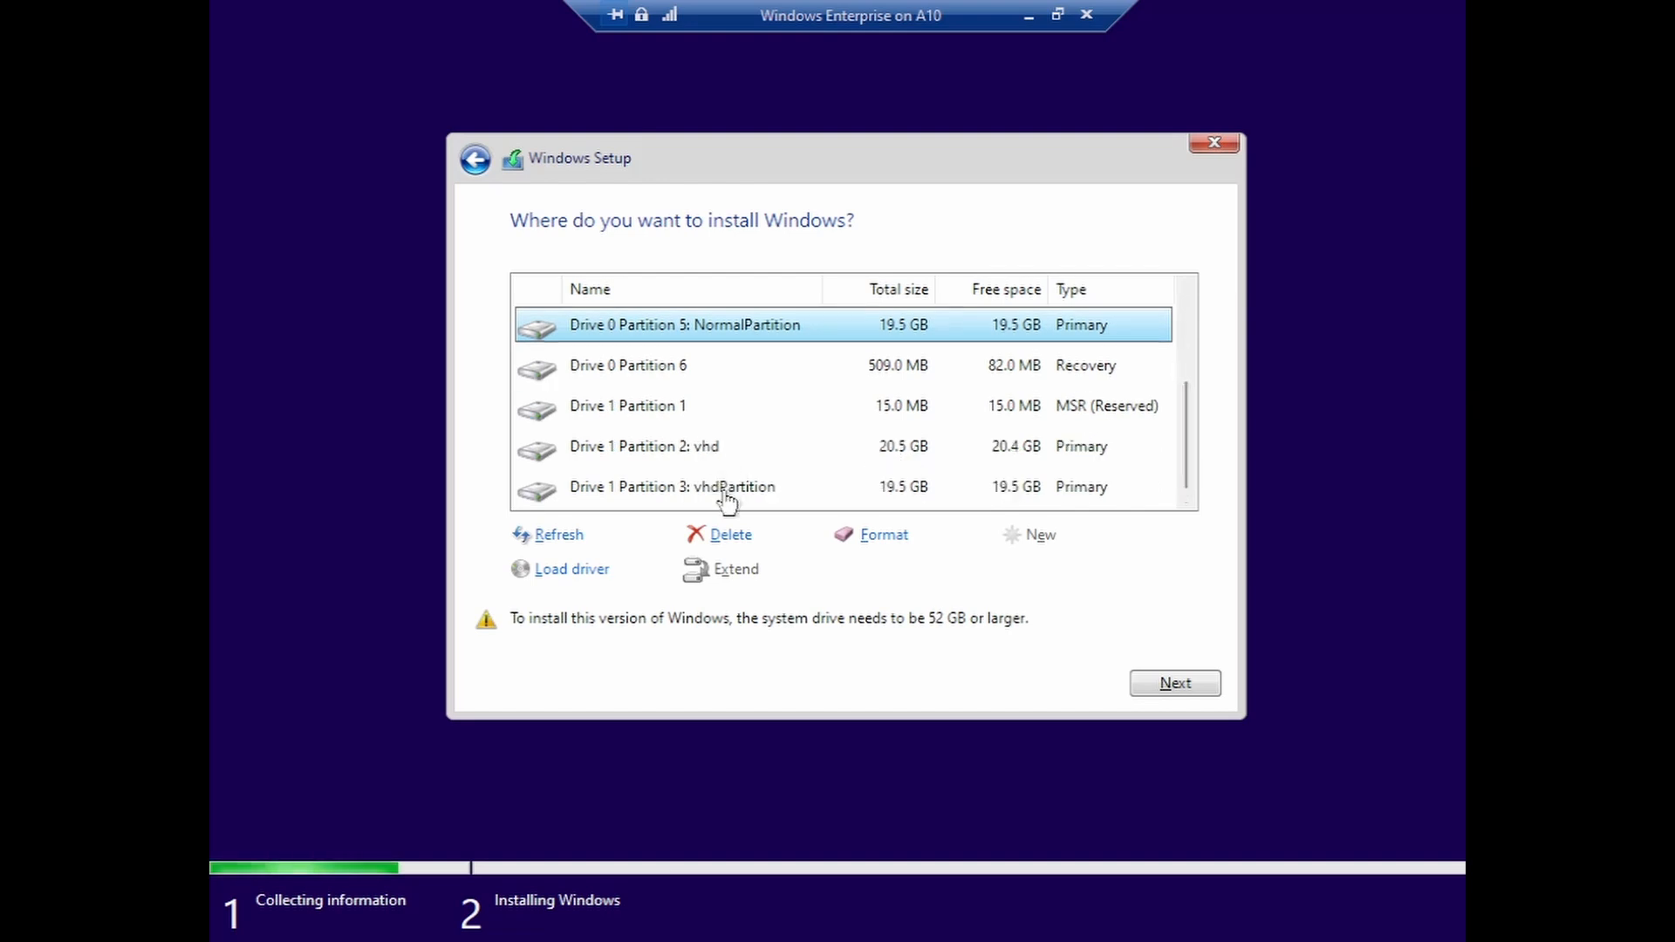
left_click(692, 452)
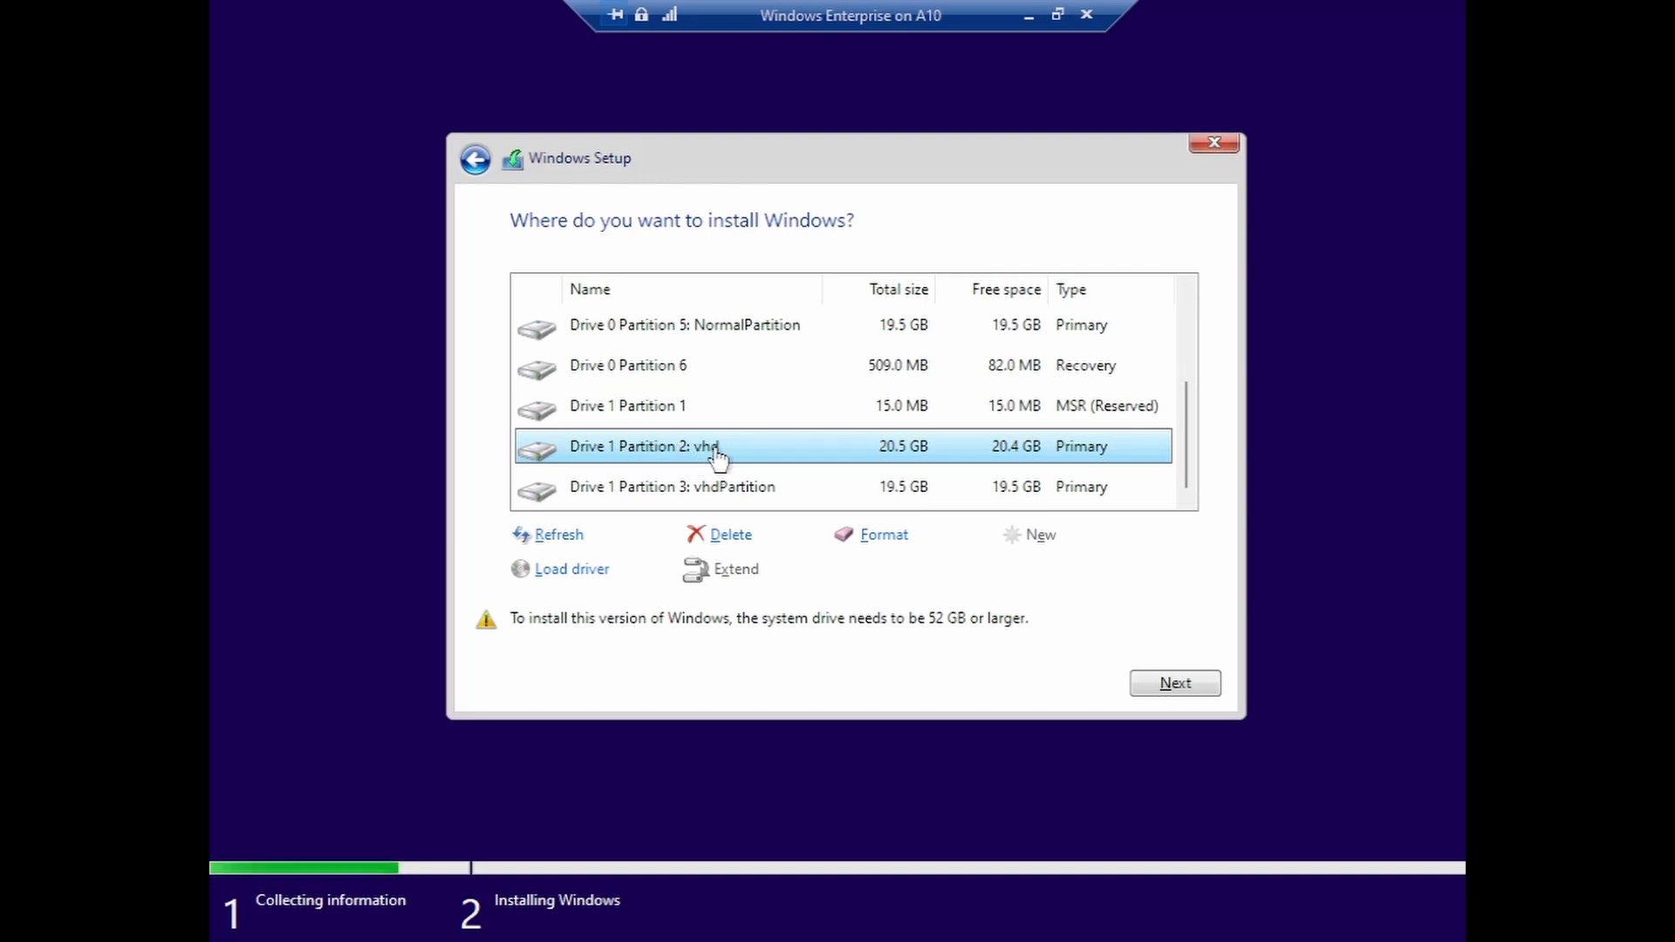
left_click(711, 496)
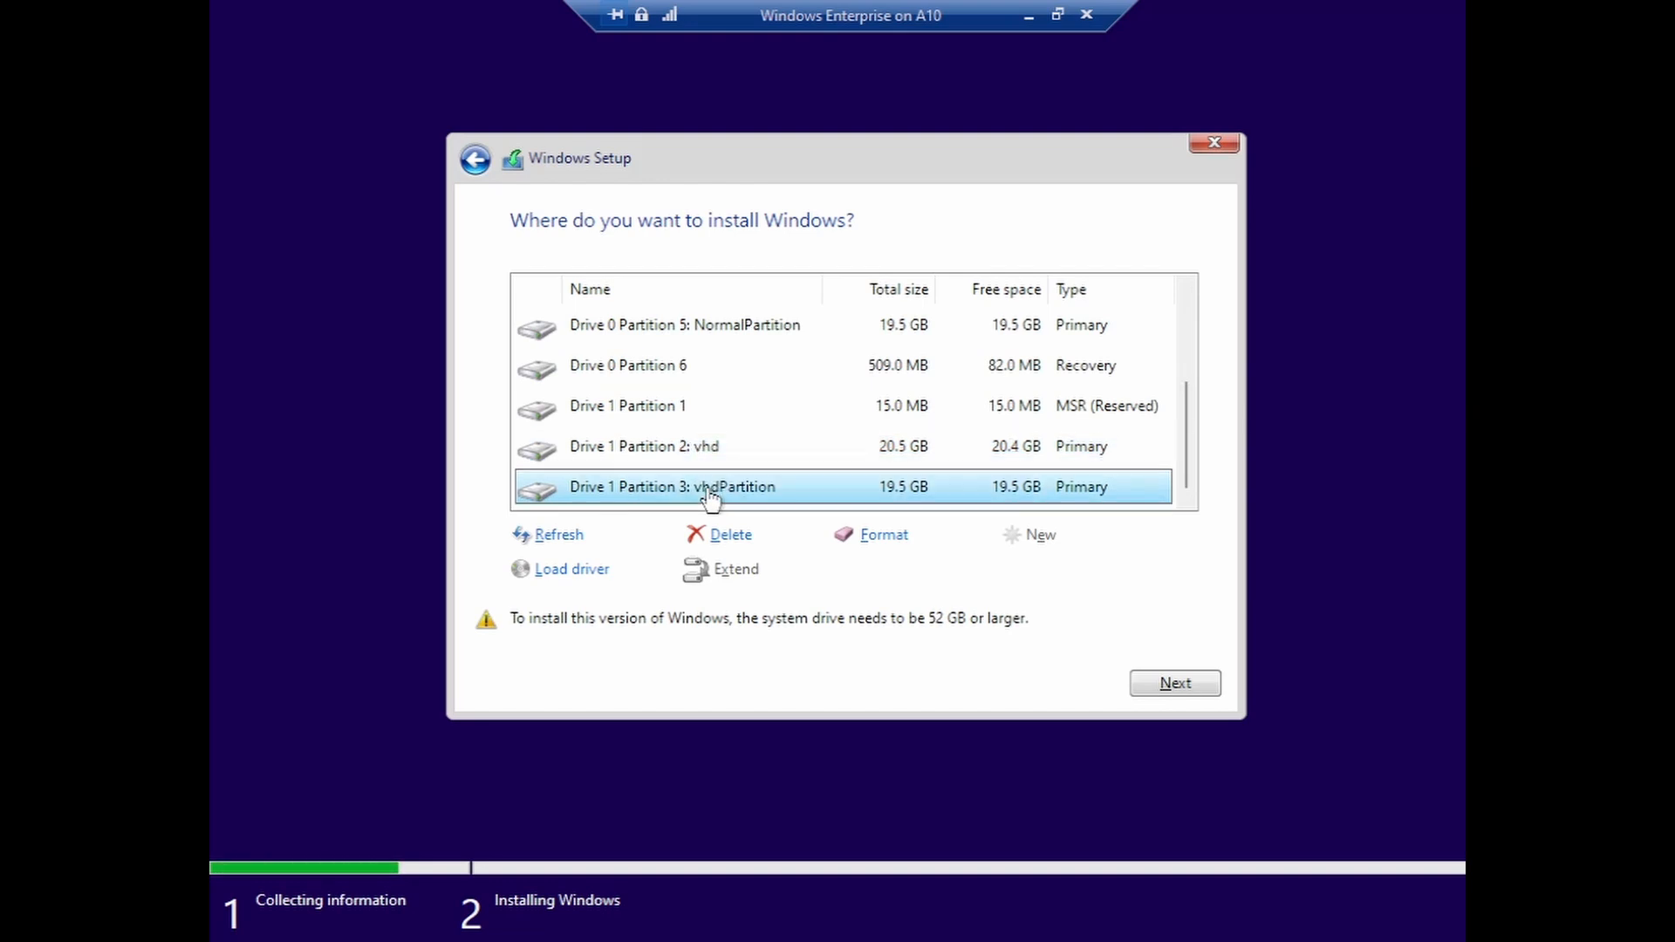
left_click(711, 452)
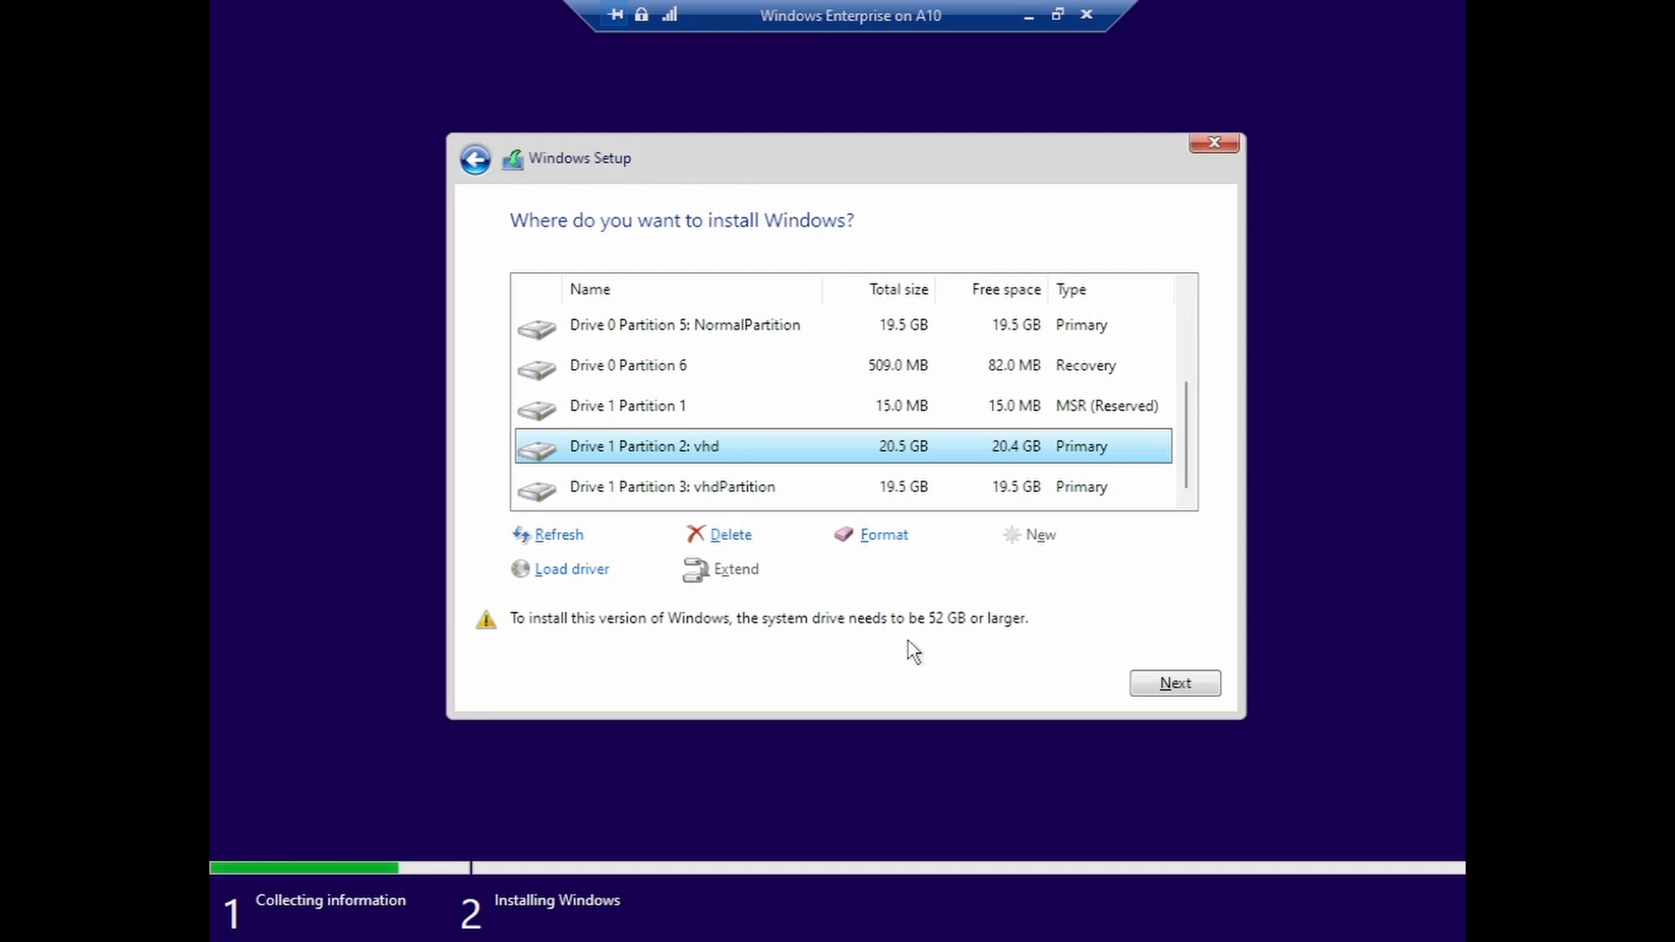
left_click(1175, 684)
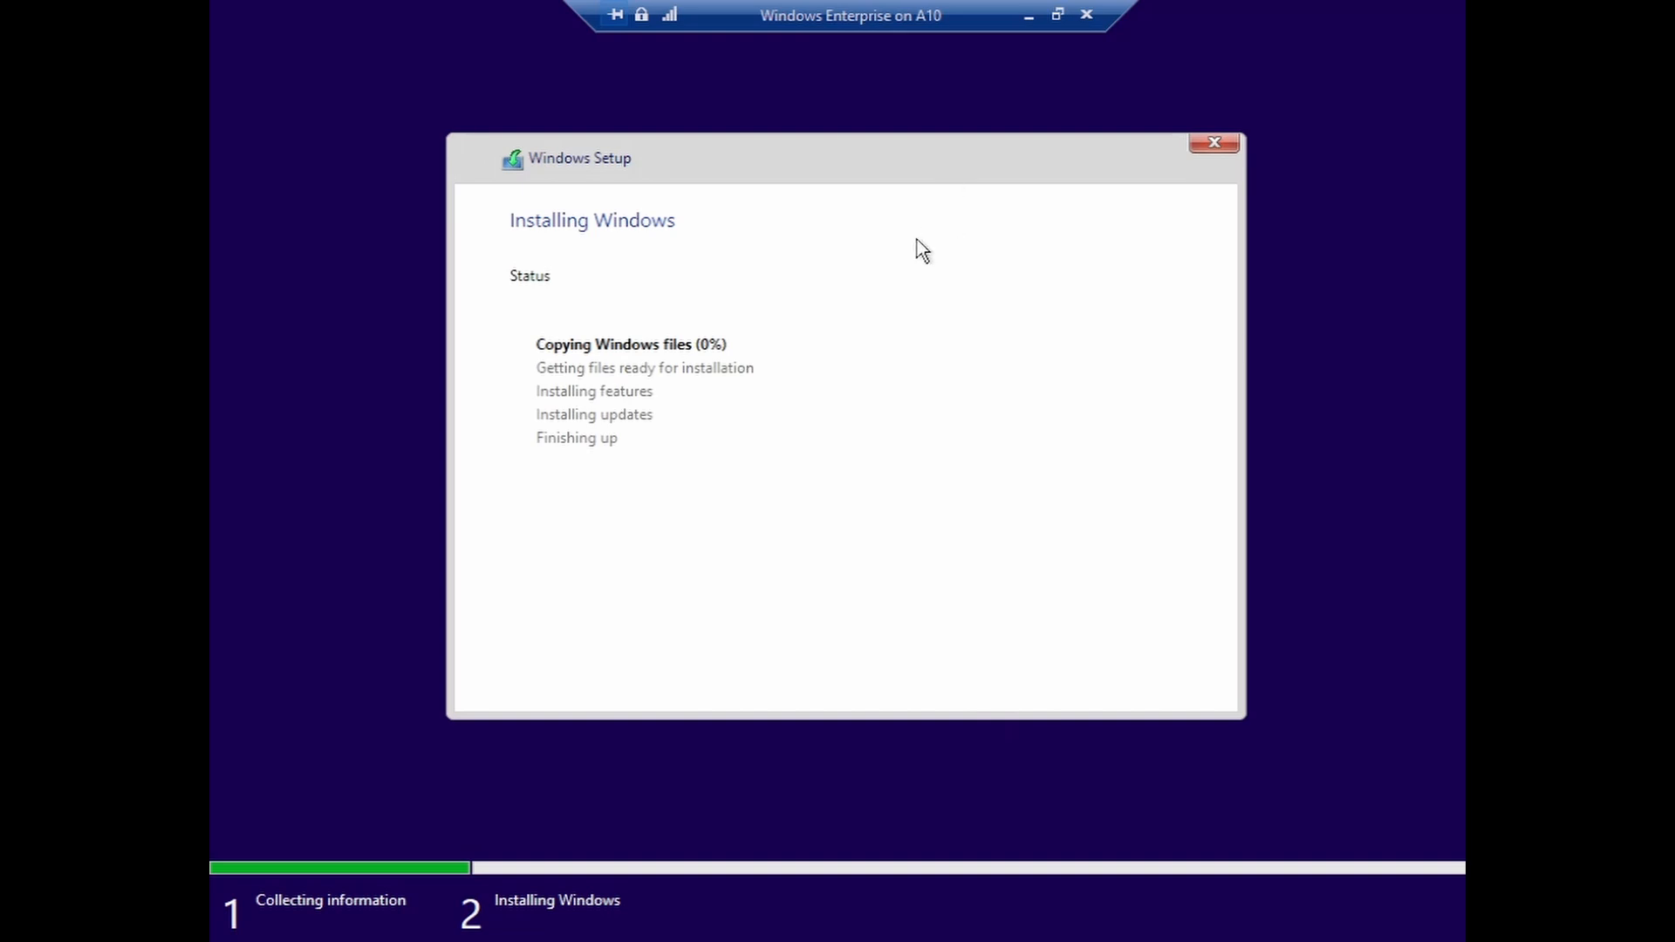
- Once Copying Windows files begins, minimize the VM window to reveal Hyper-V Manager on the host
left_click(1029, 16)
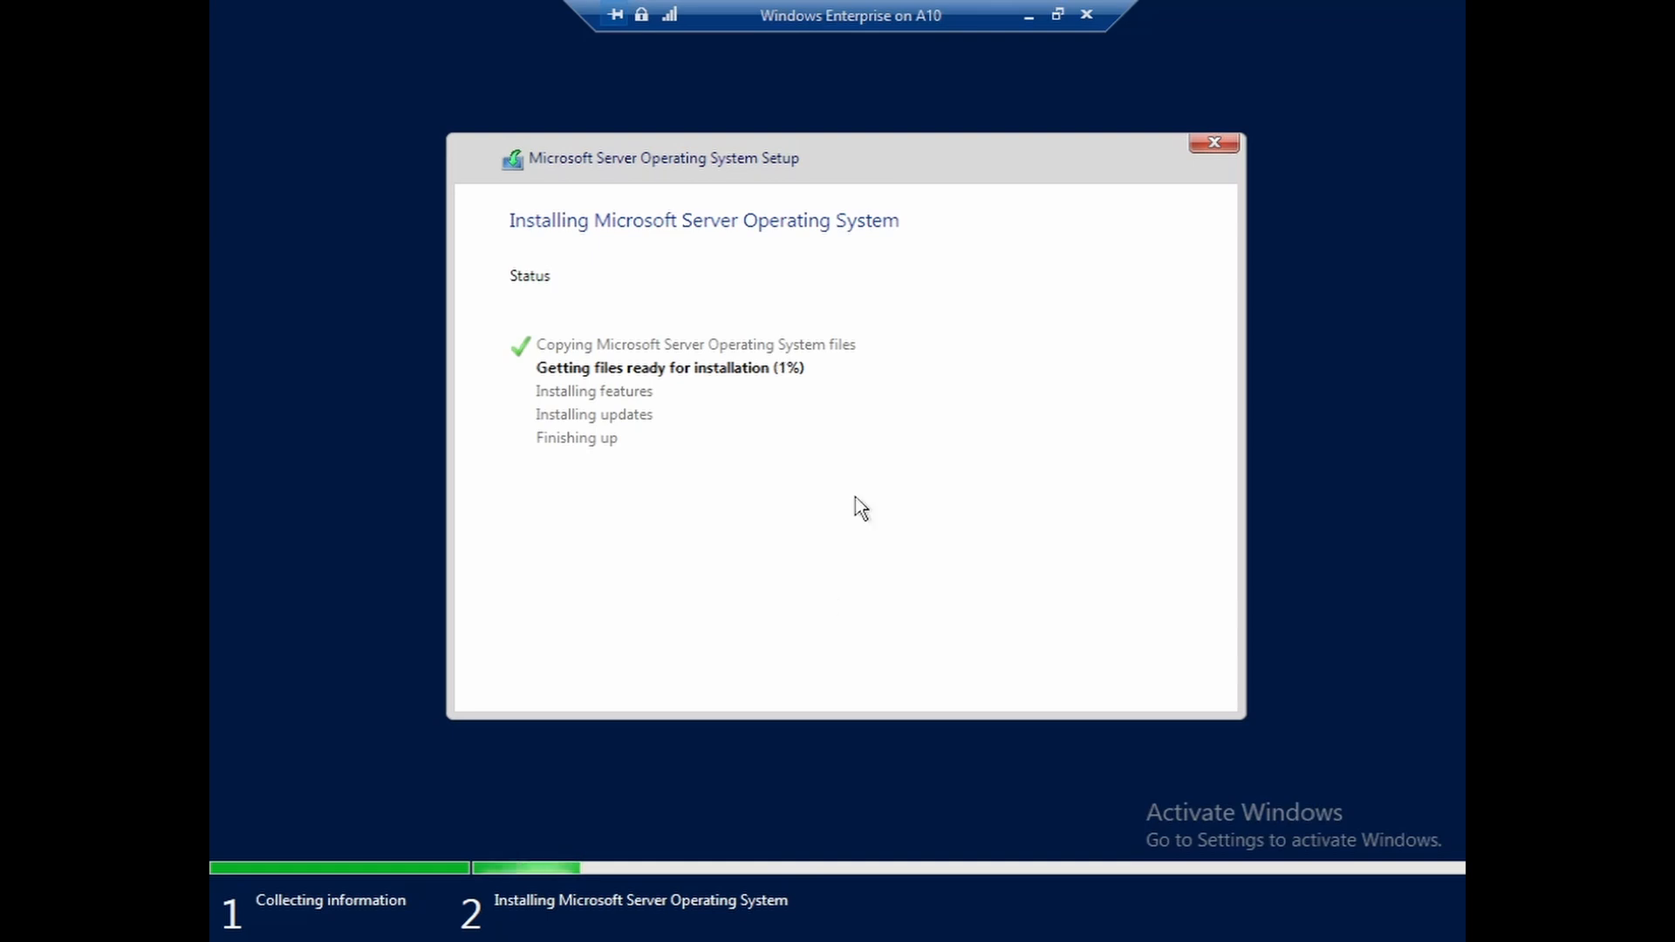
left_click(1030, 14)
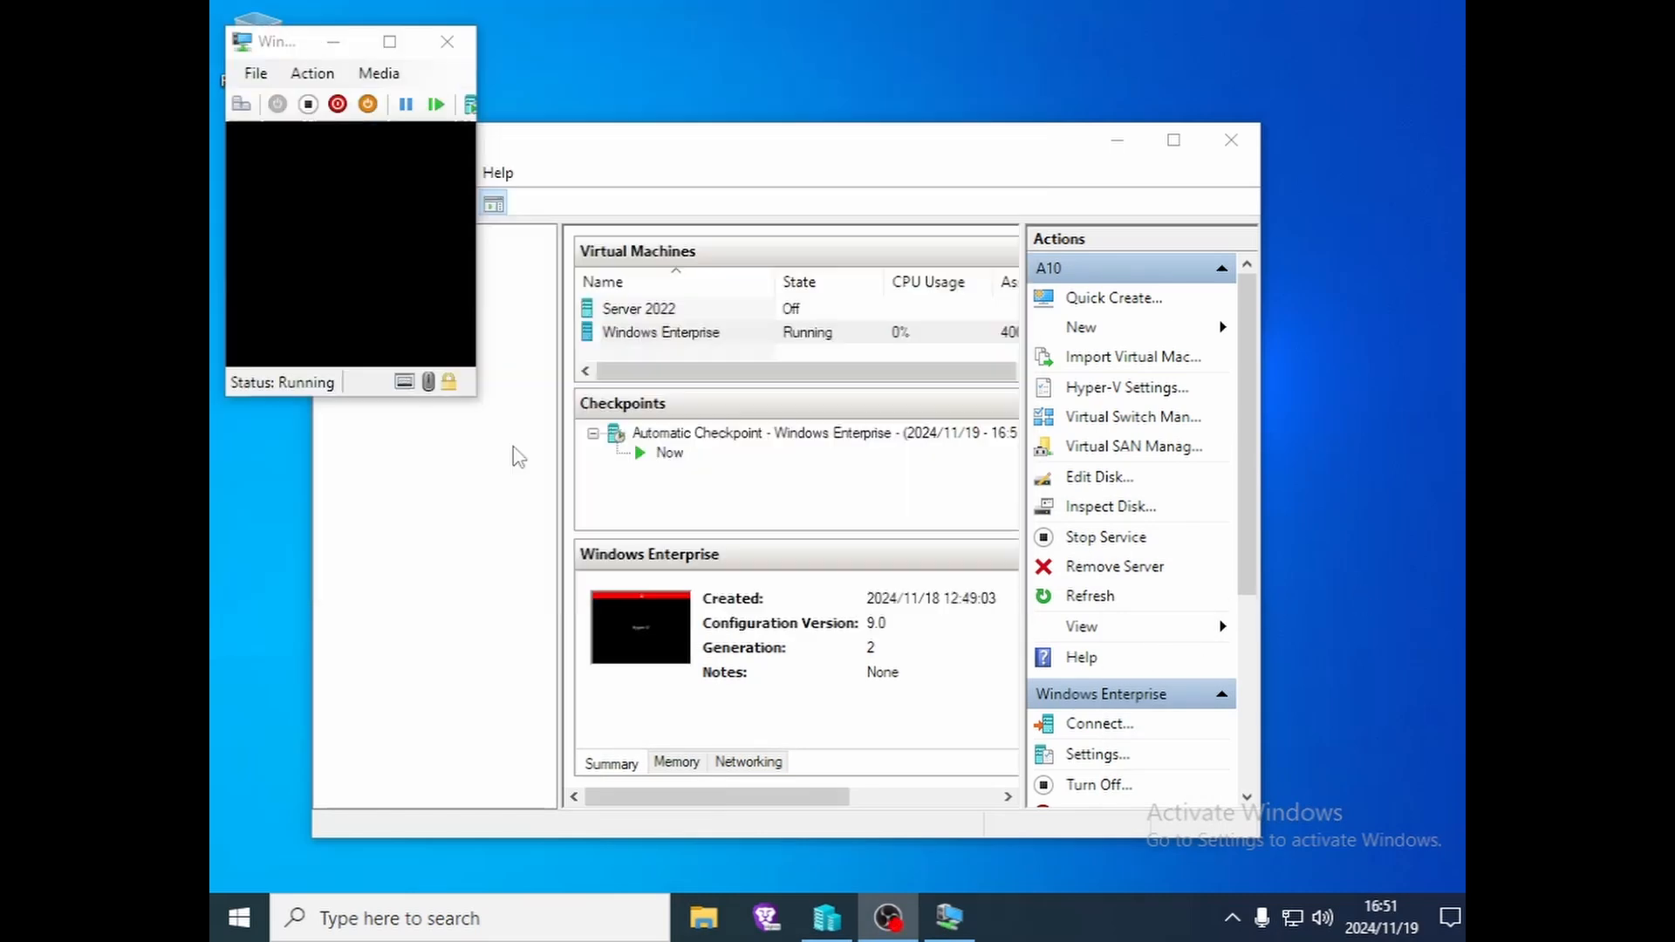
- Bring the Windows Enterprise VM connection forward and go full screen to view its boot menu
left_click(517, 458)
left_click(310, 519)
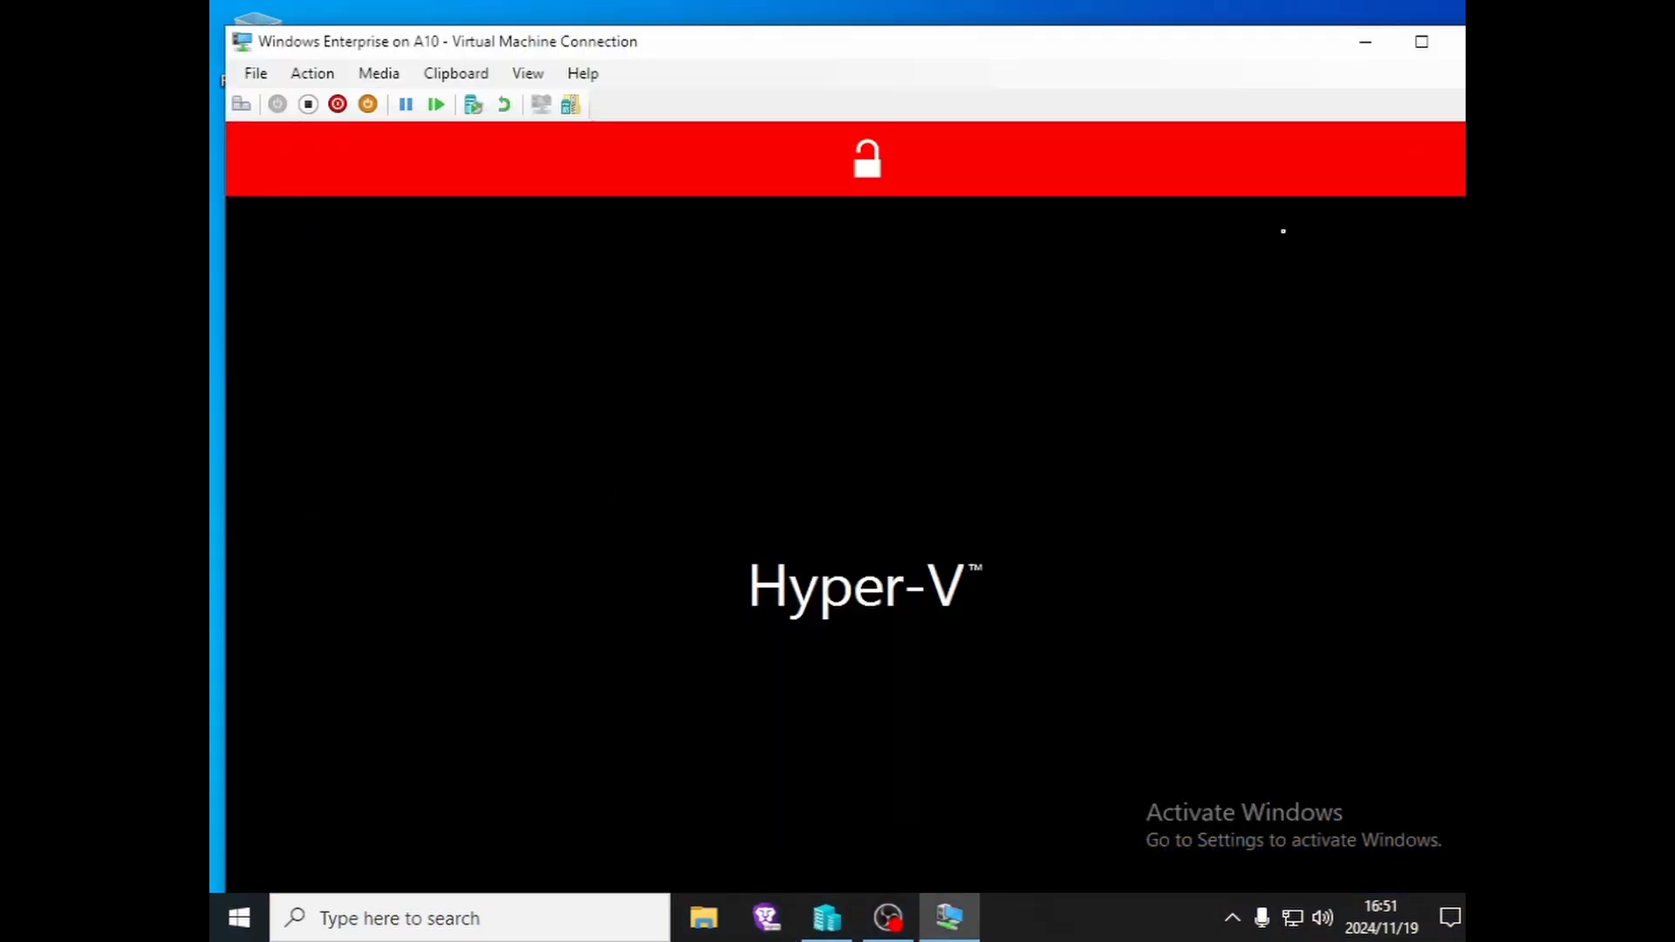
left_click(1422, 41)
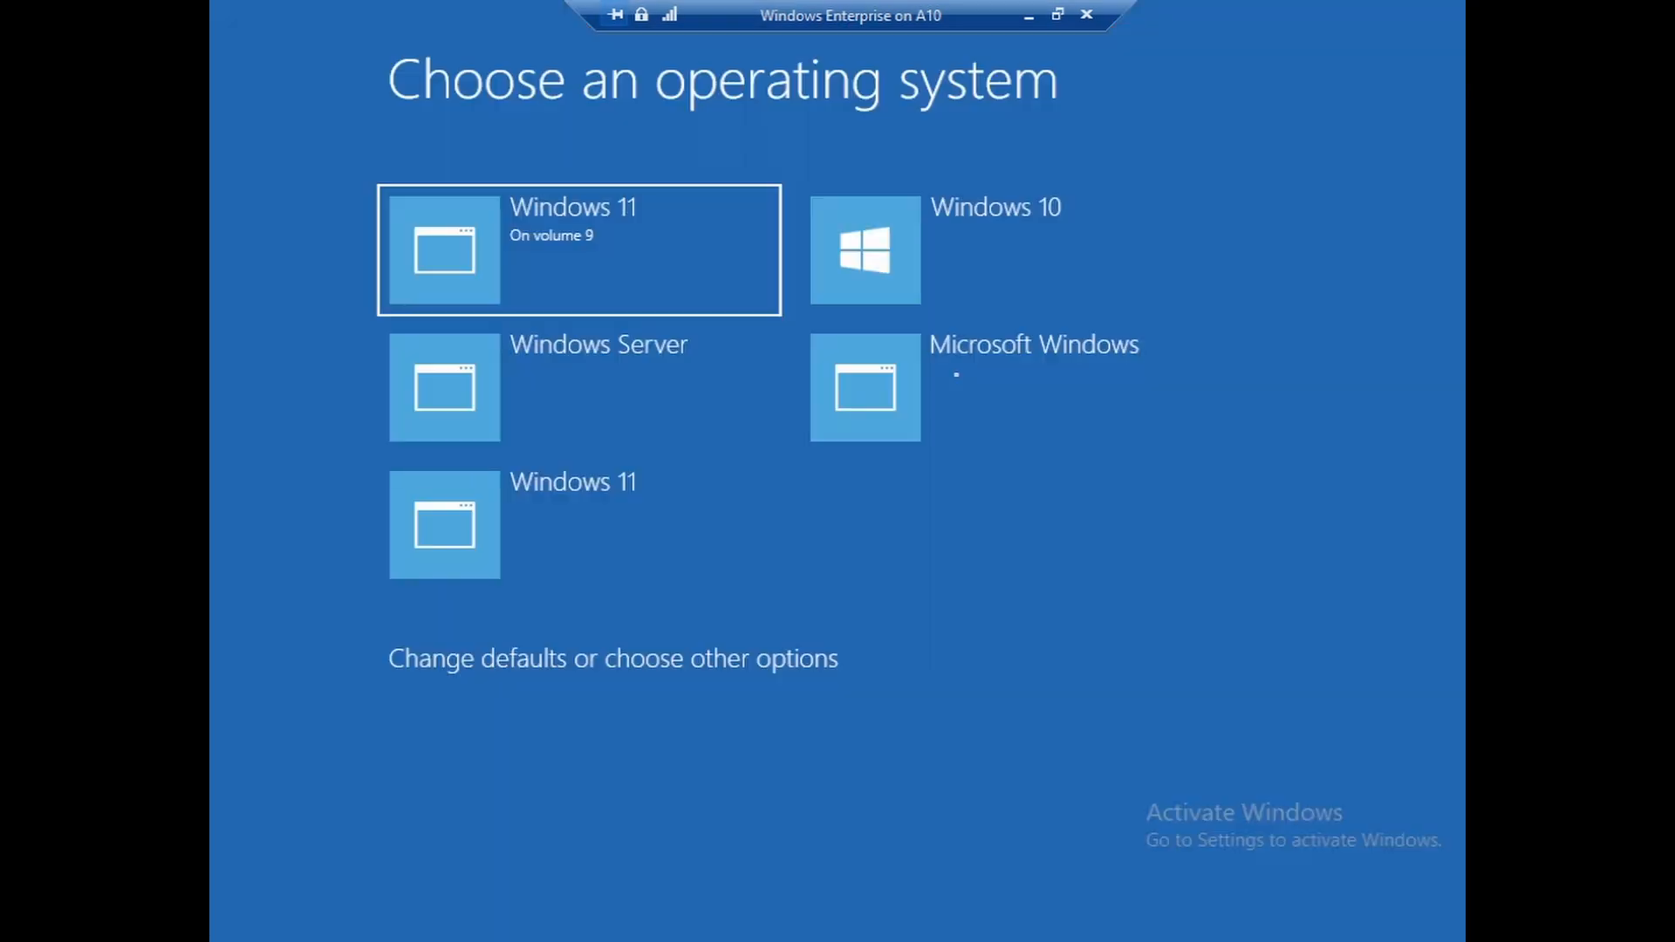
key("Down")
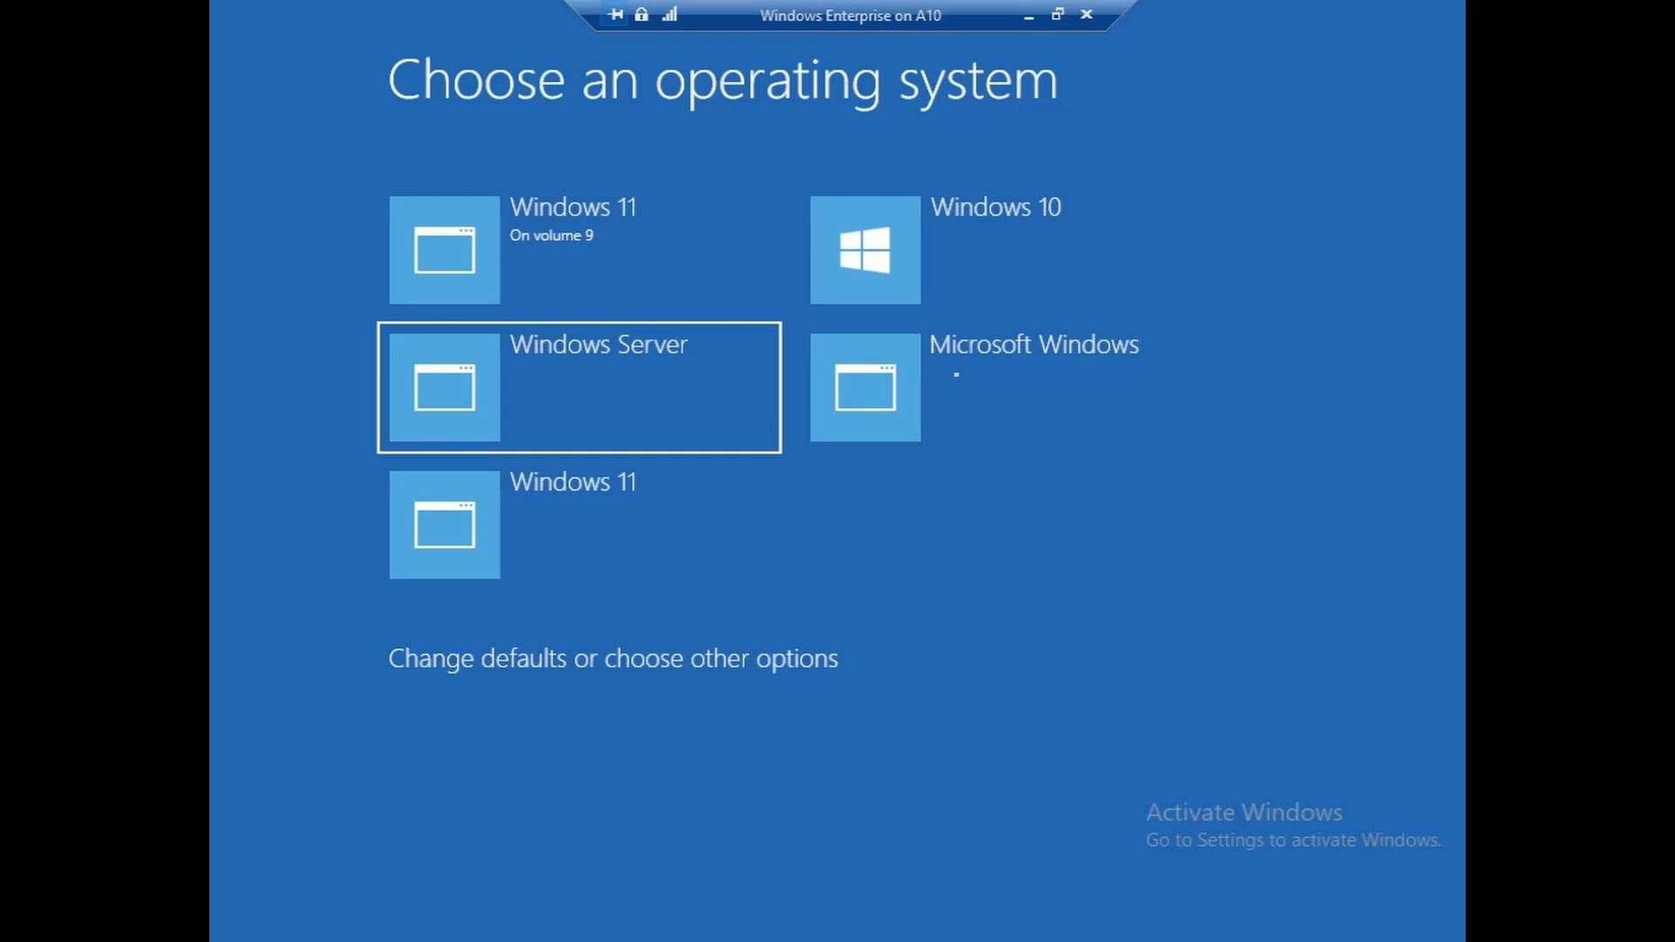
key("Up")
key("Right")
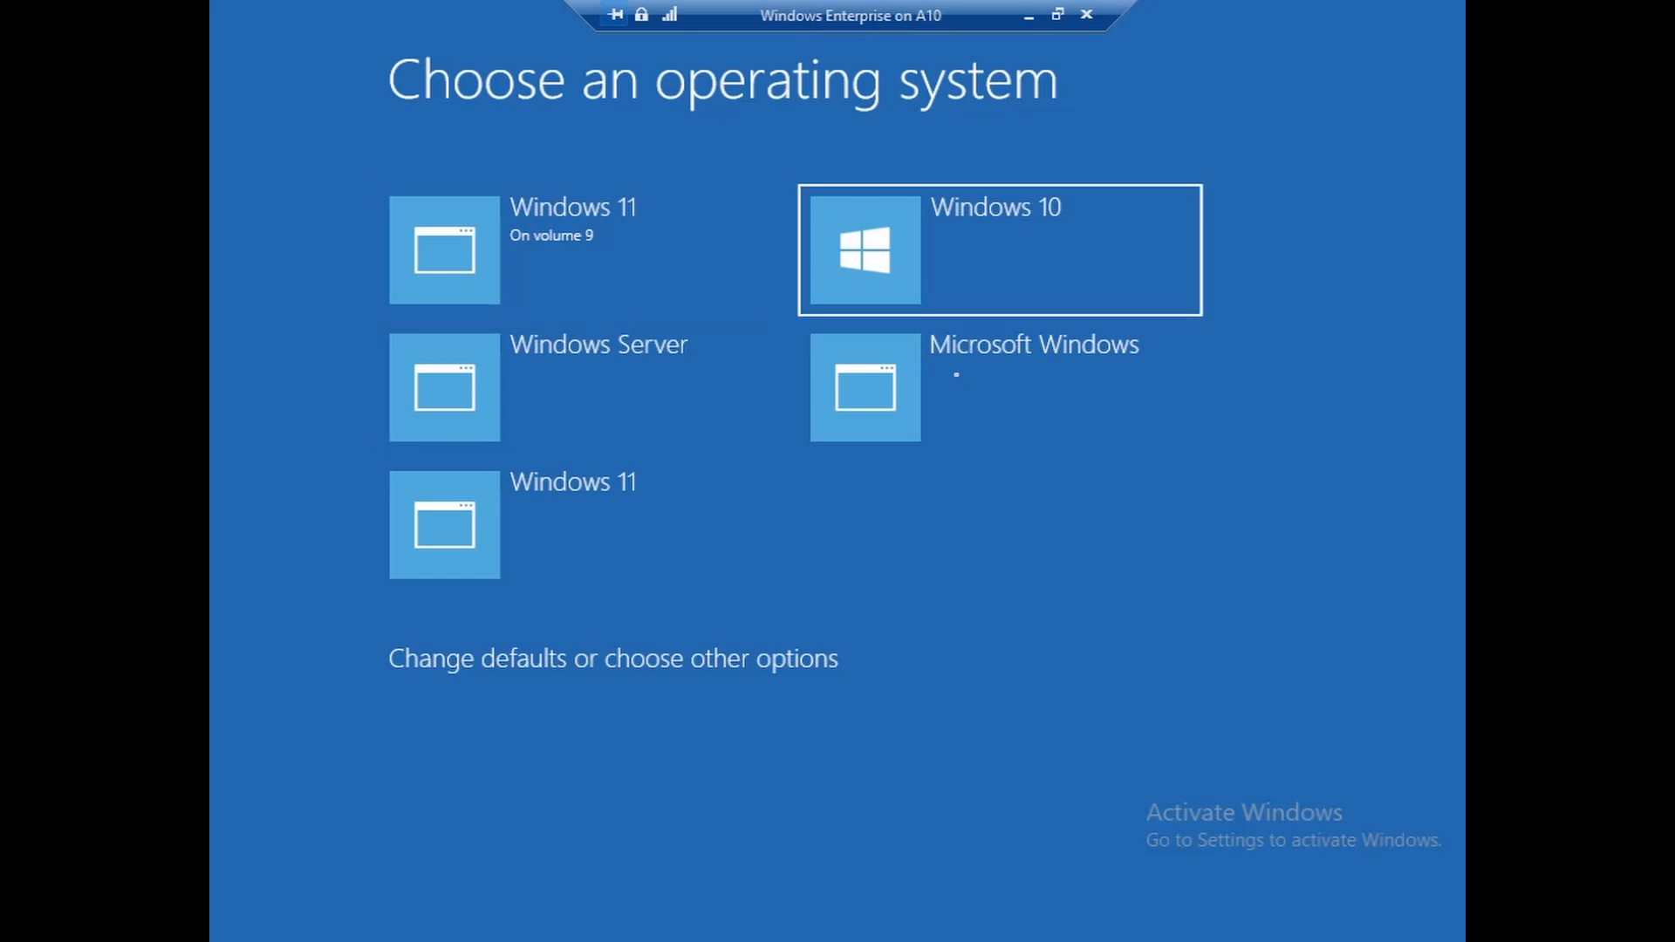
key("Left")
key("Down")
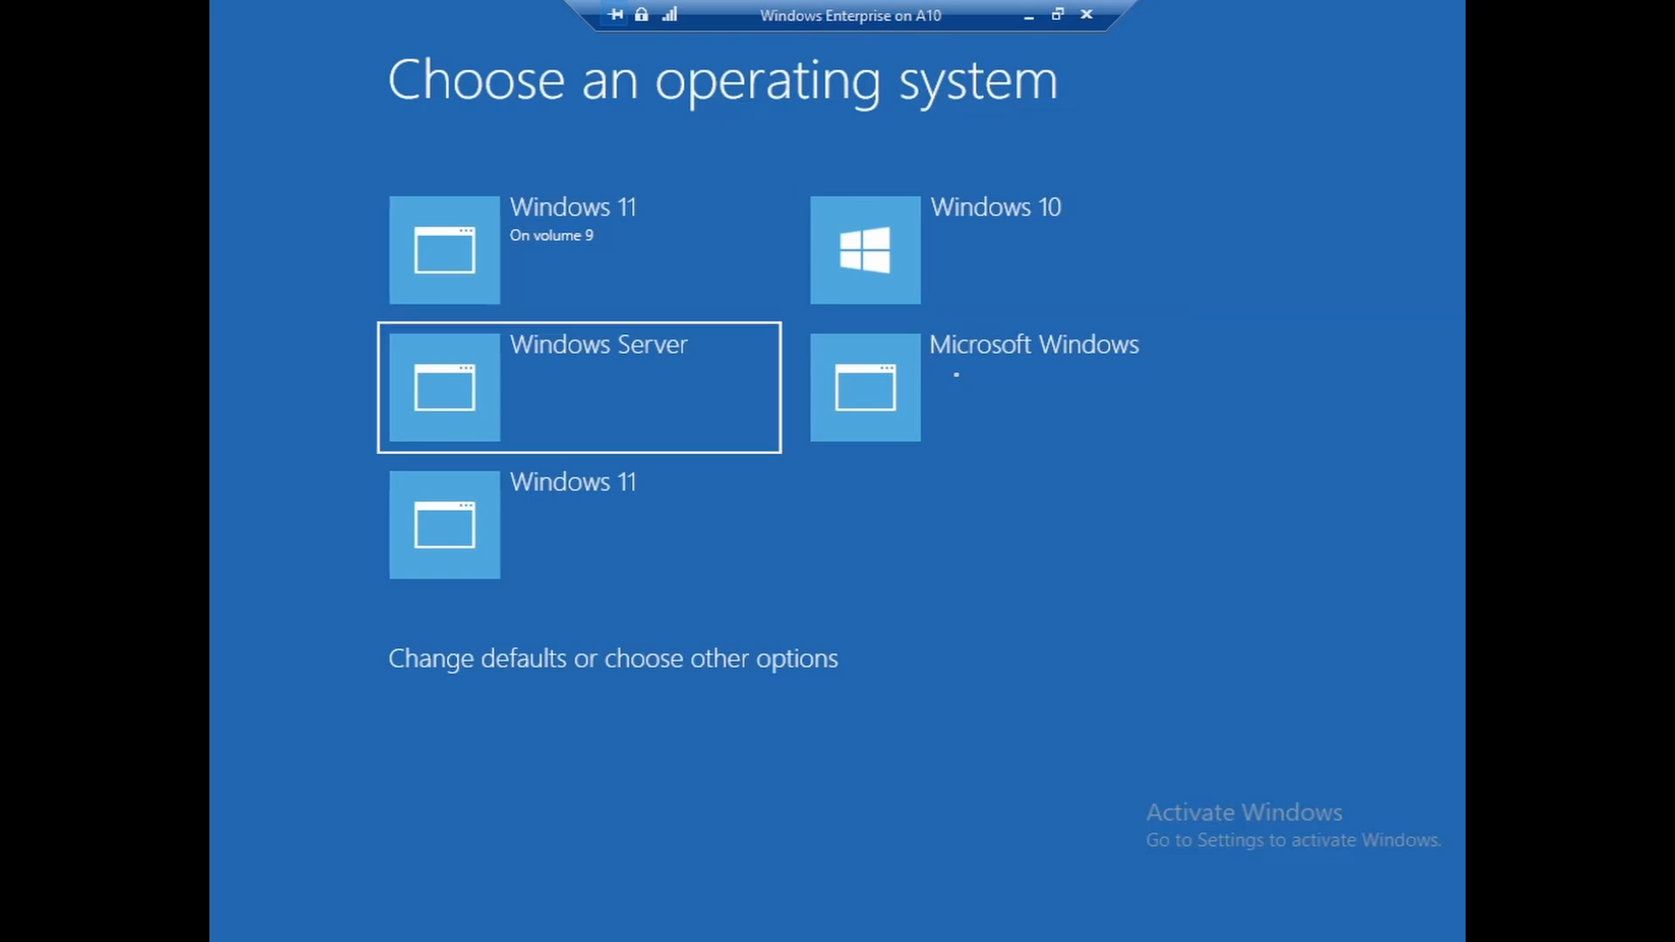
key("Up")
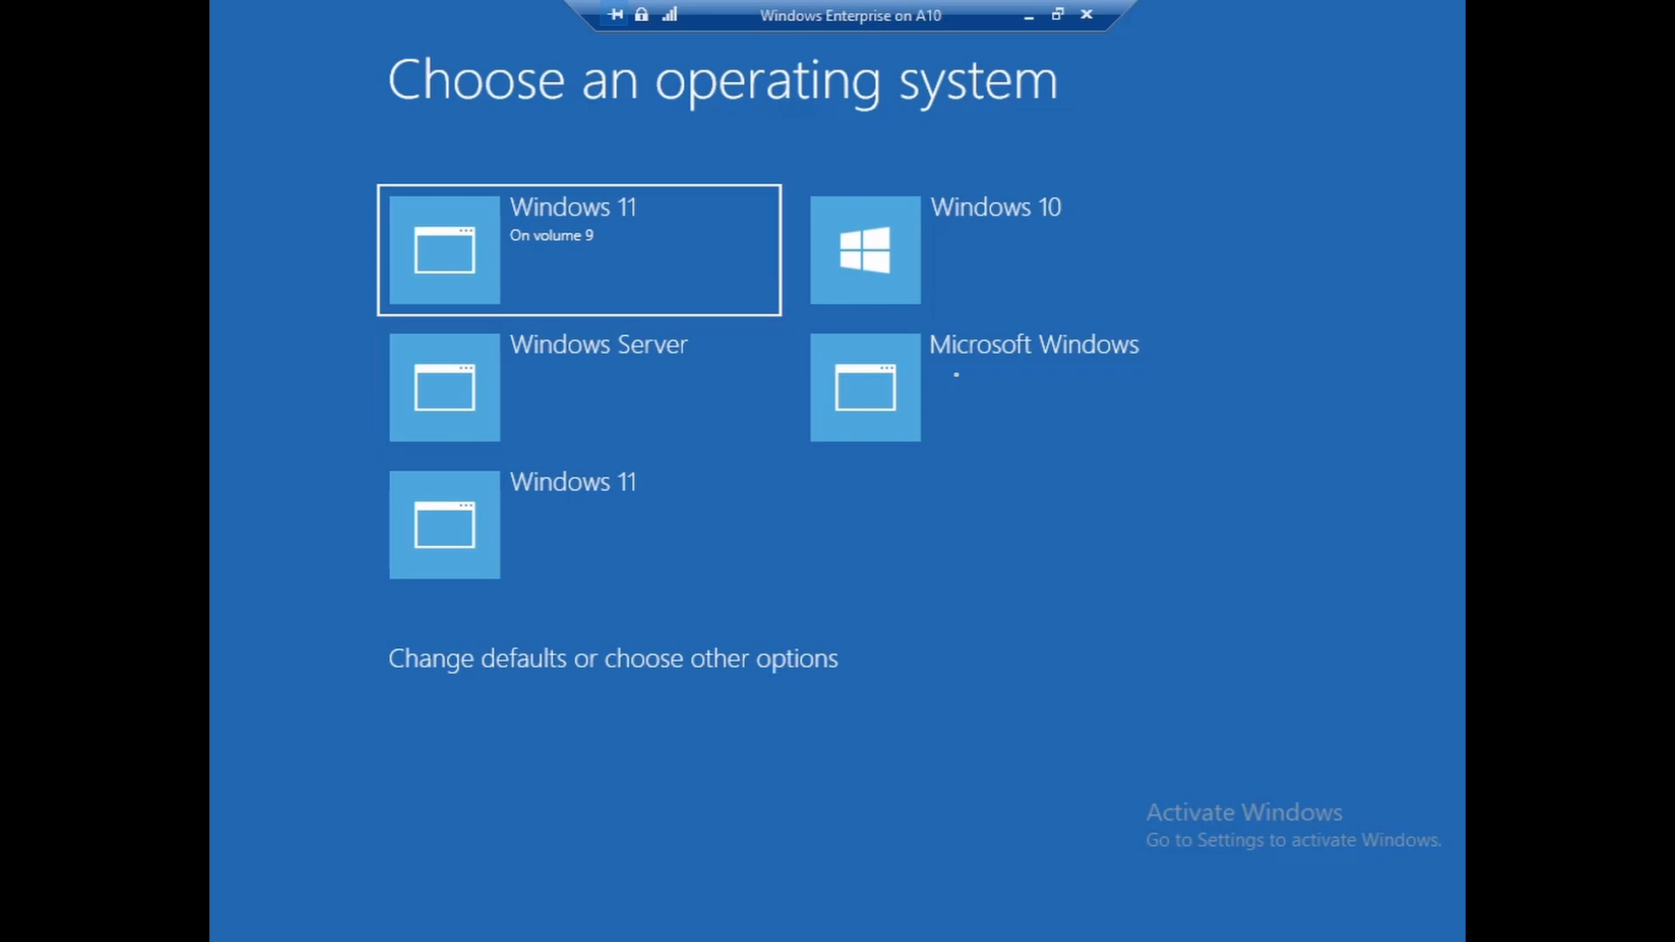
key("Right")
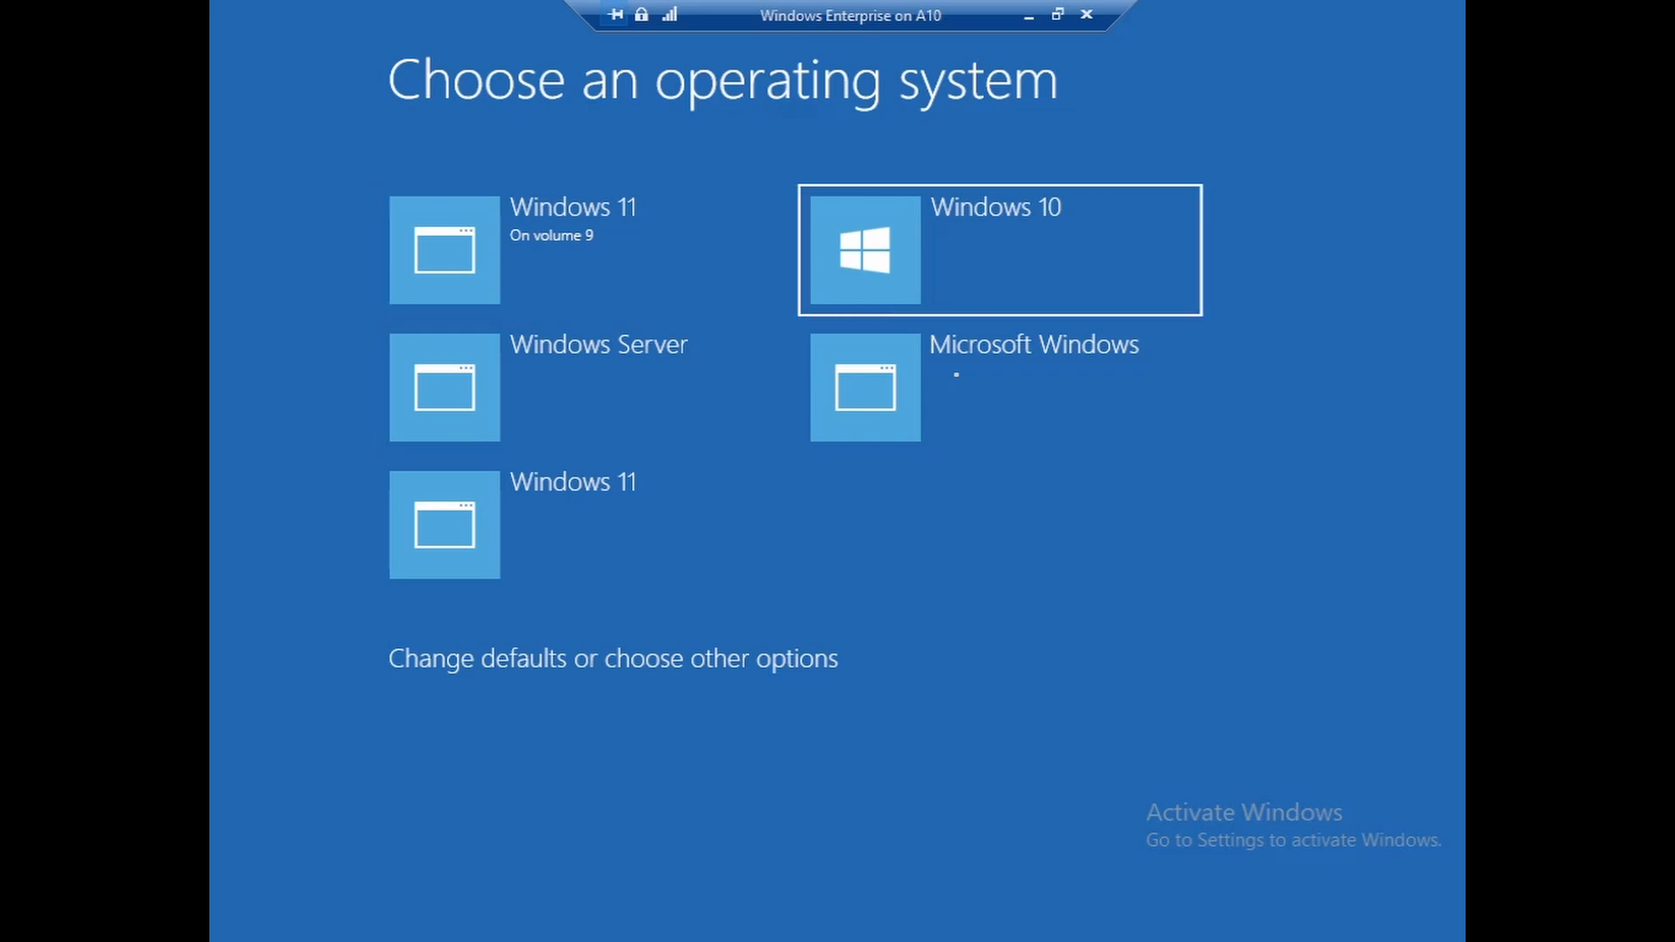
key("Left")
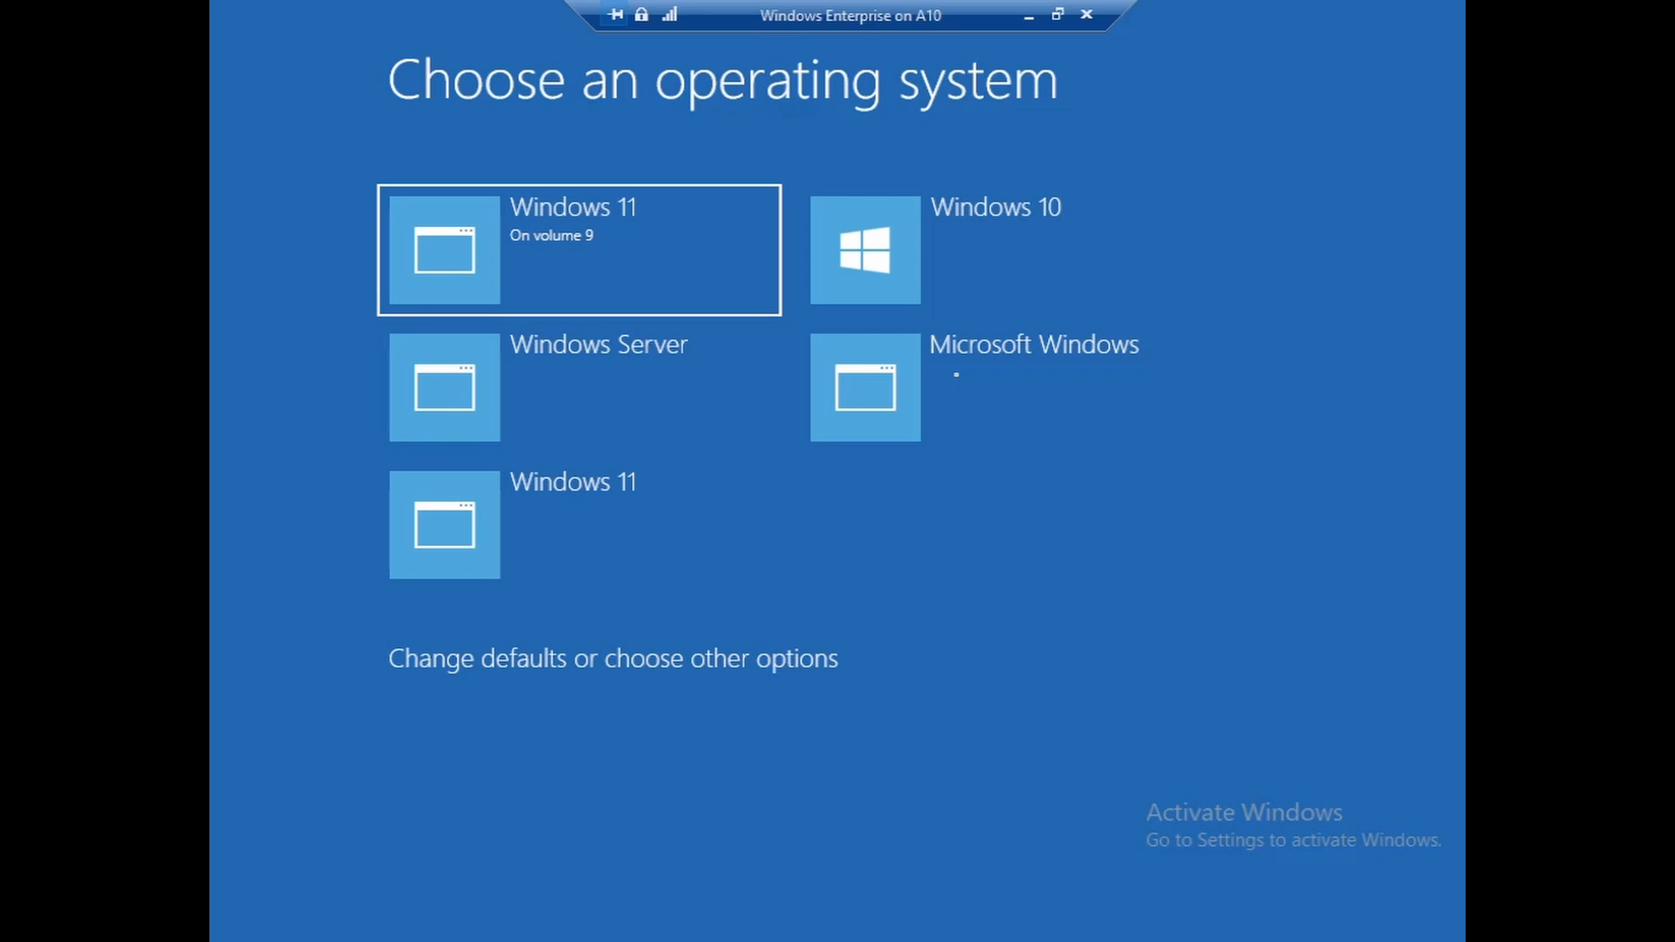
key("Down")
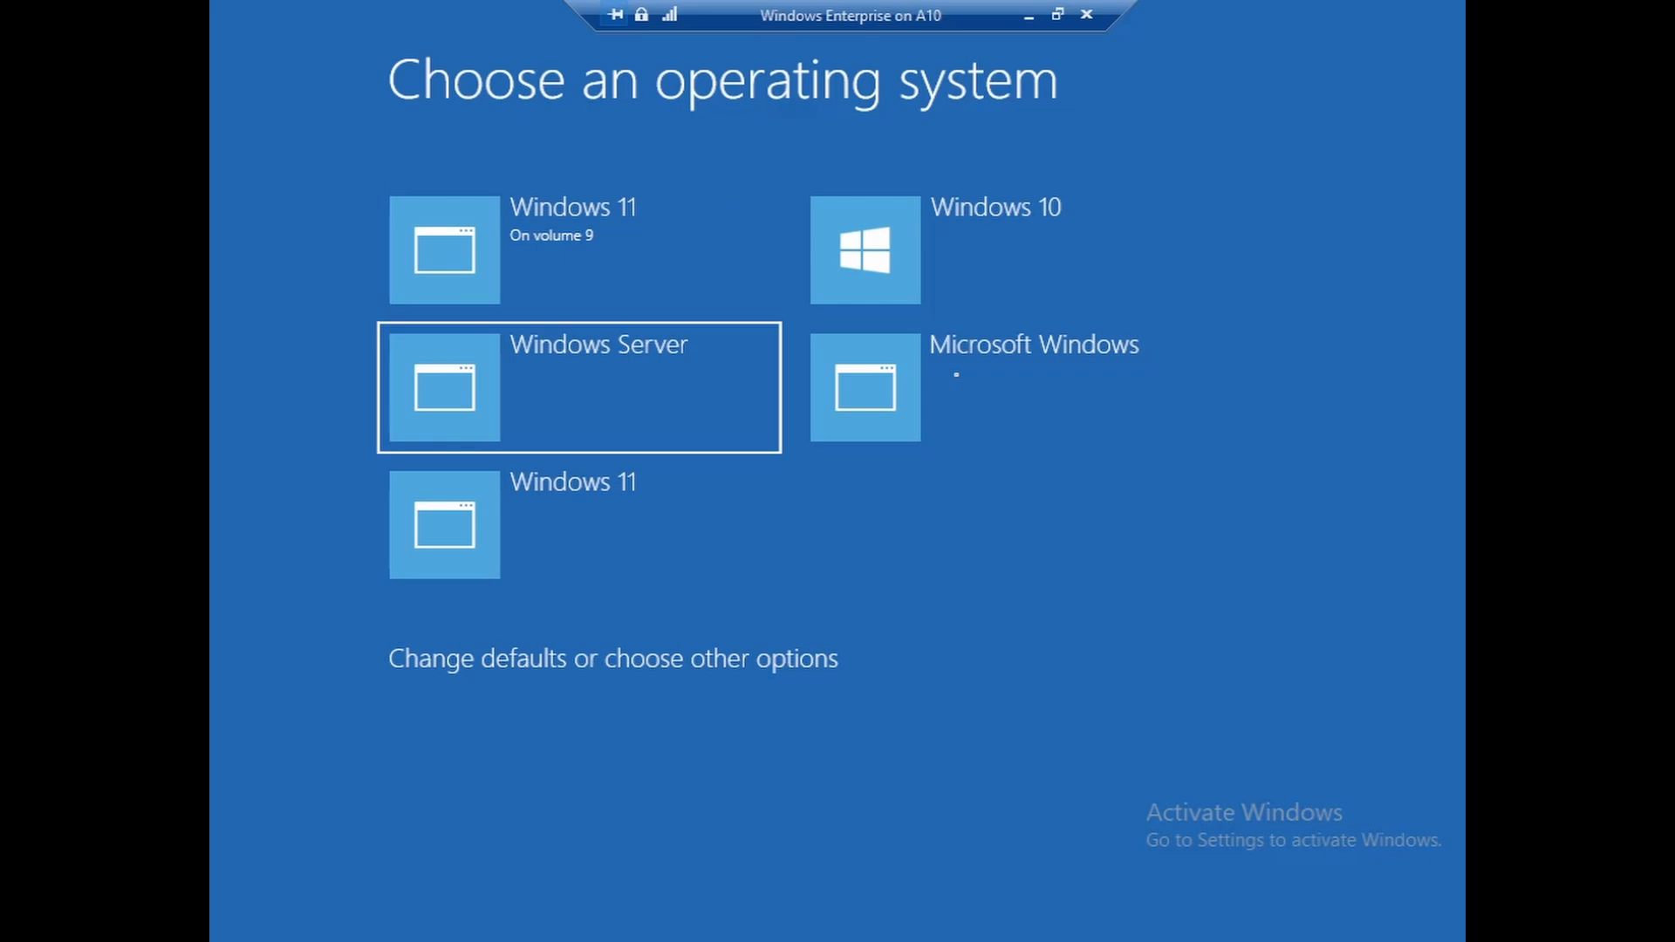
key("Right")
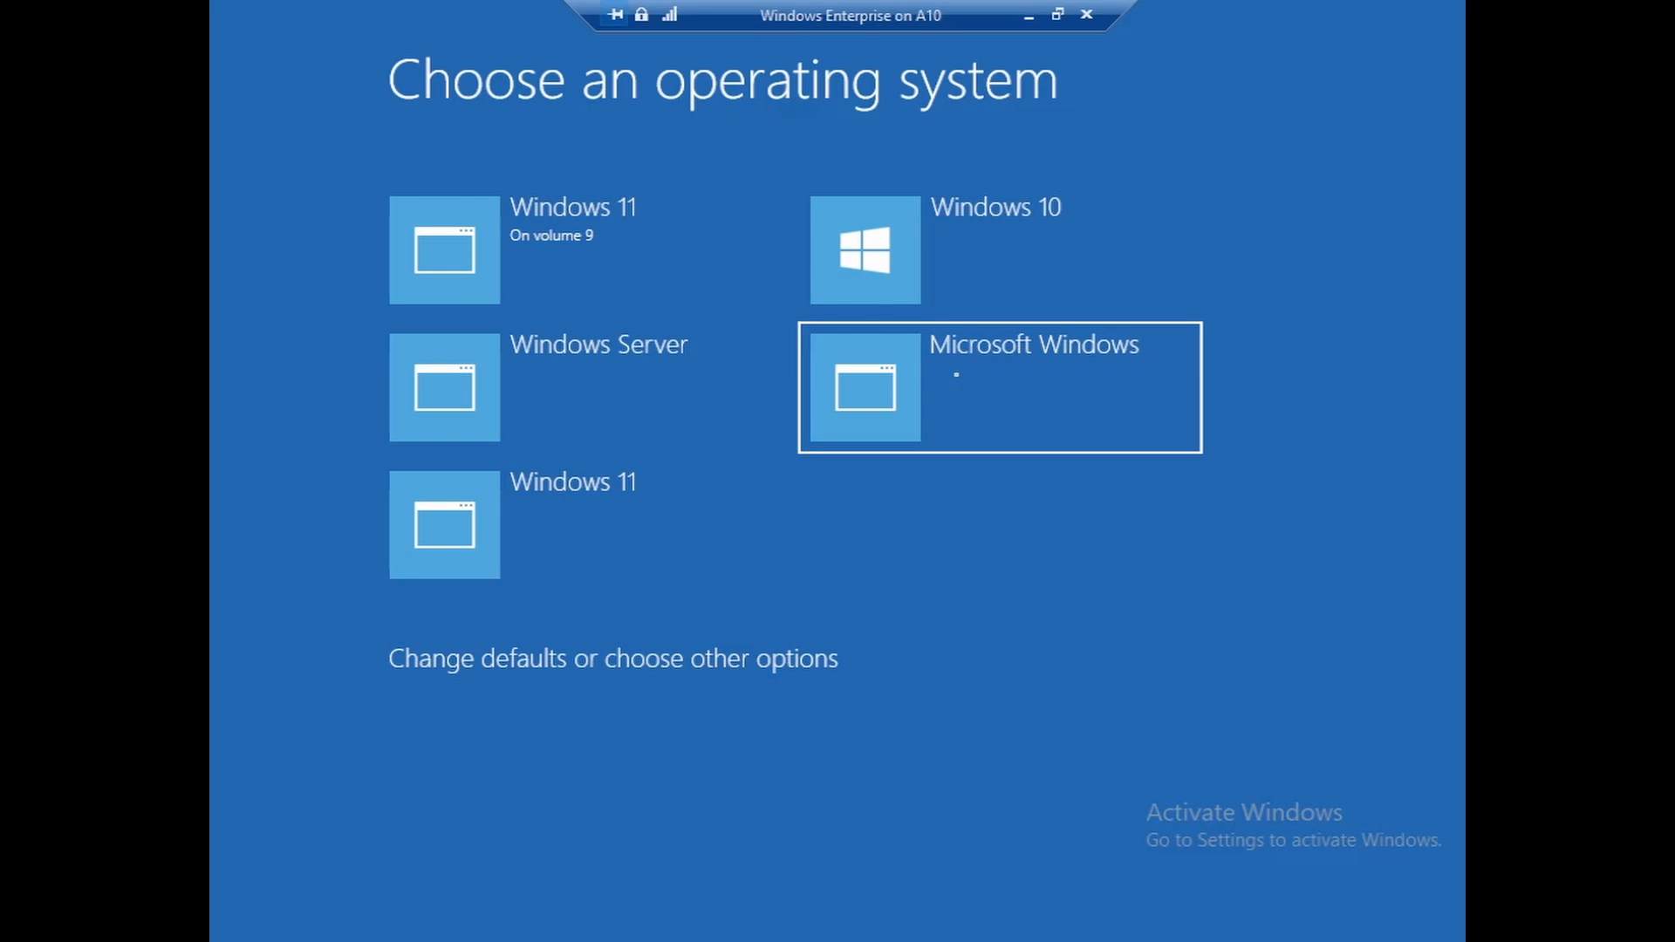
key("Up")
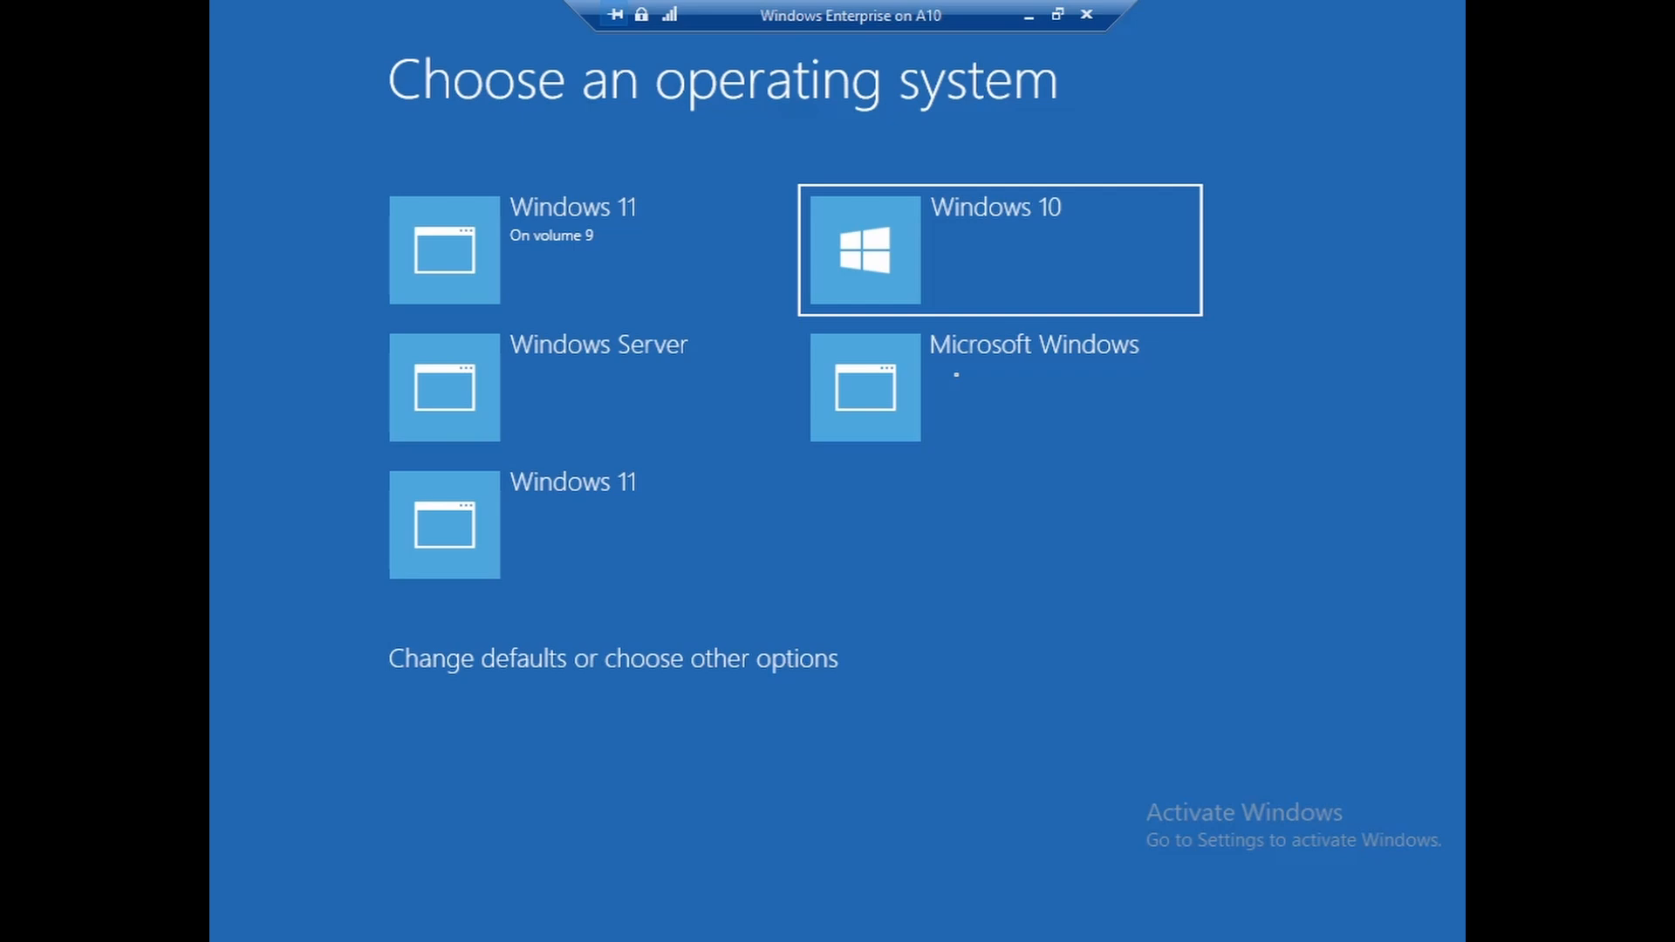
key("Down")
key("Left")
key("Down")
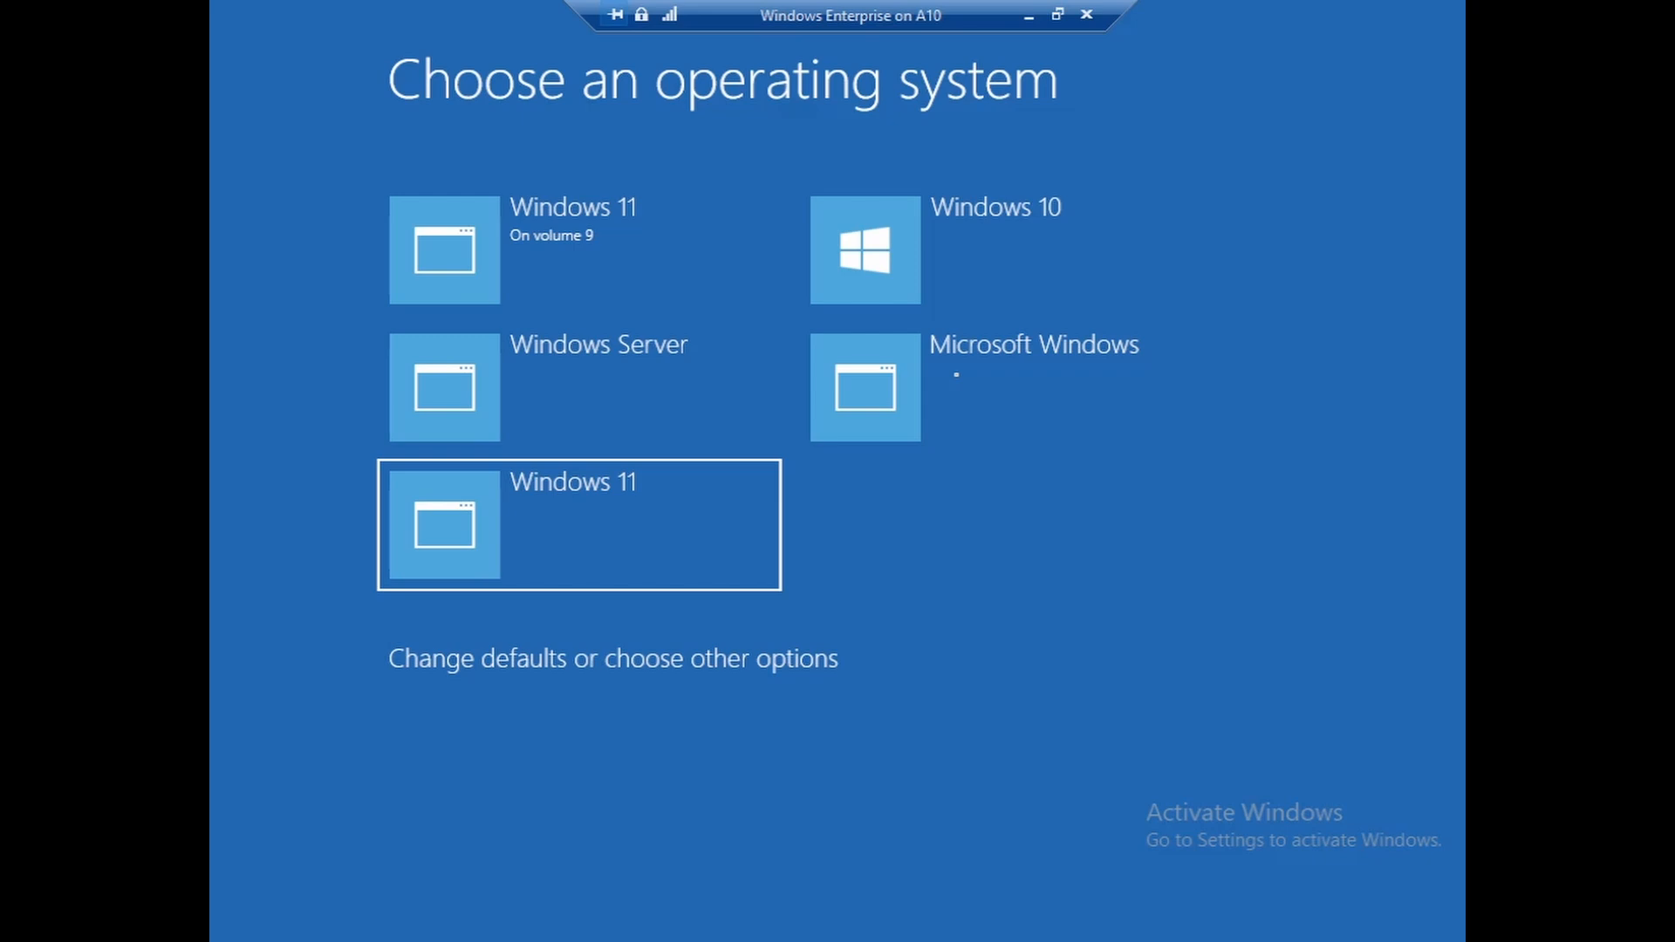
key("Up")
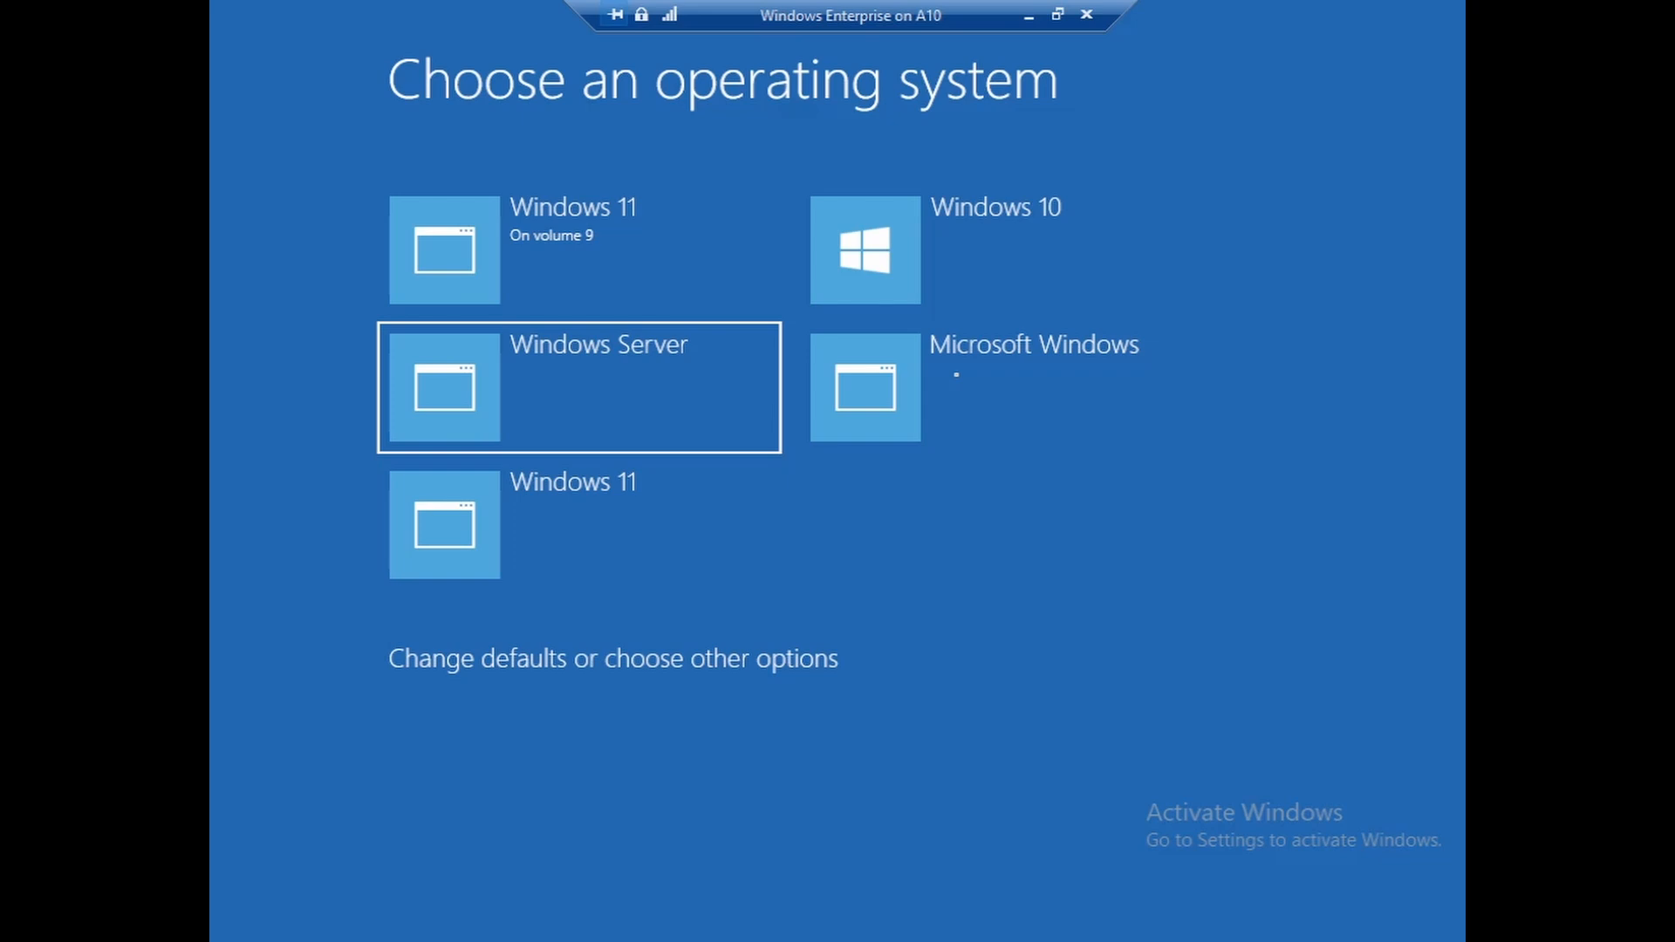
key("Right")
key("Left")
key("Up")
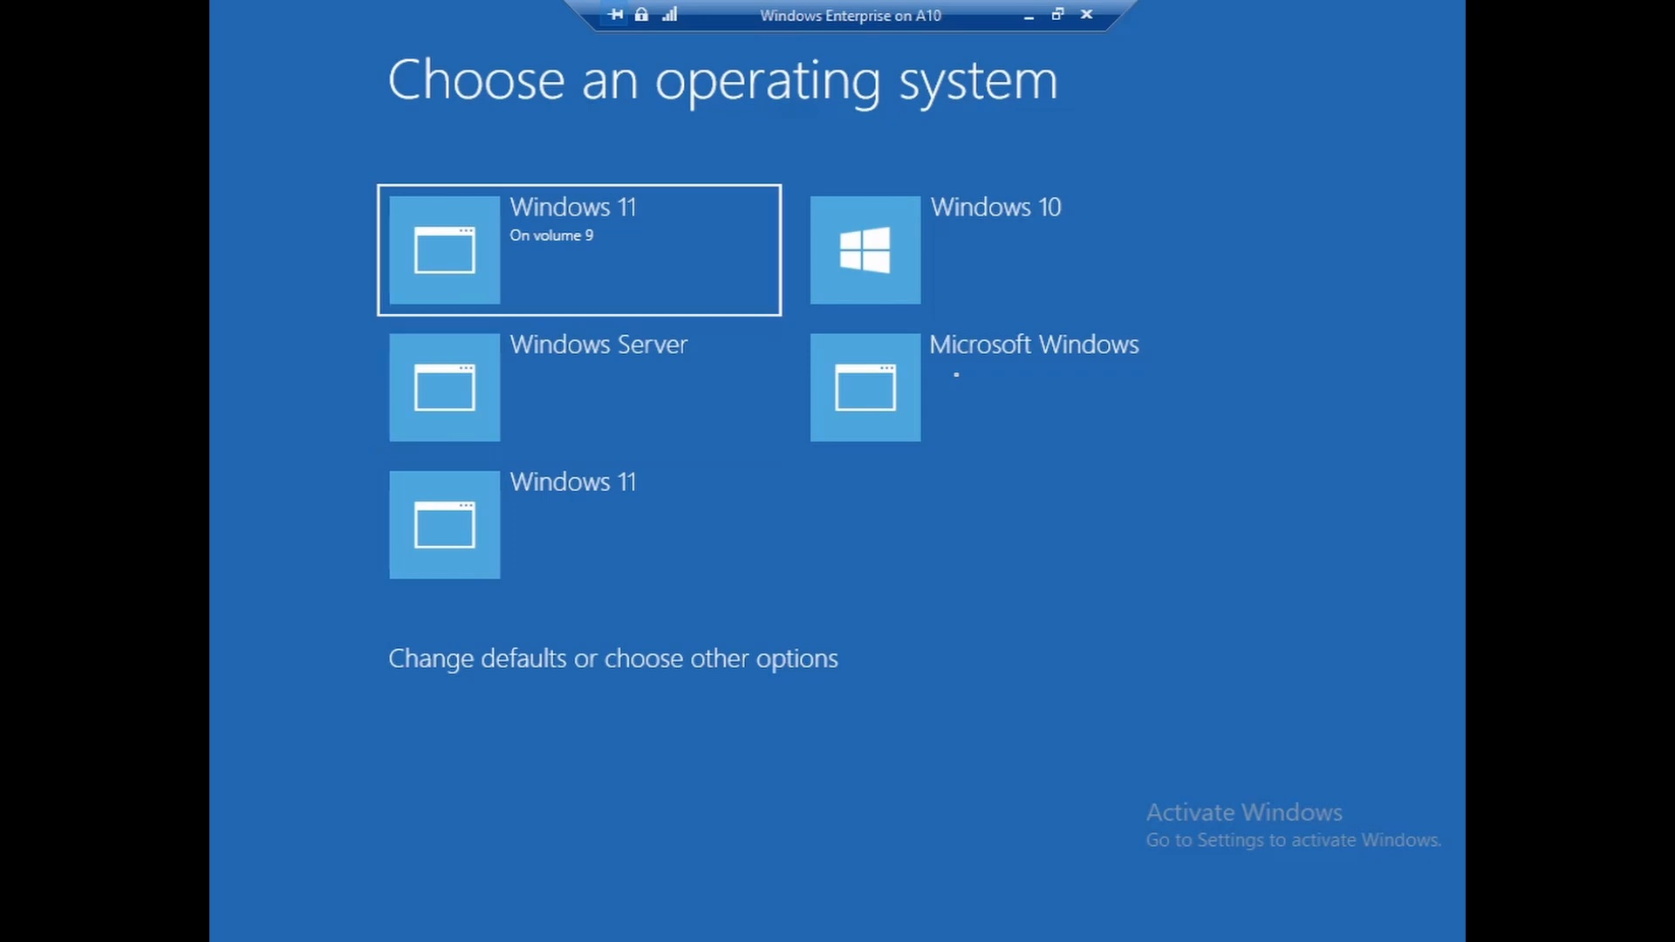
key("Right")
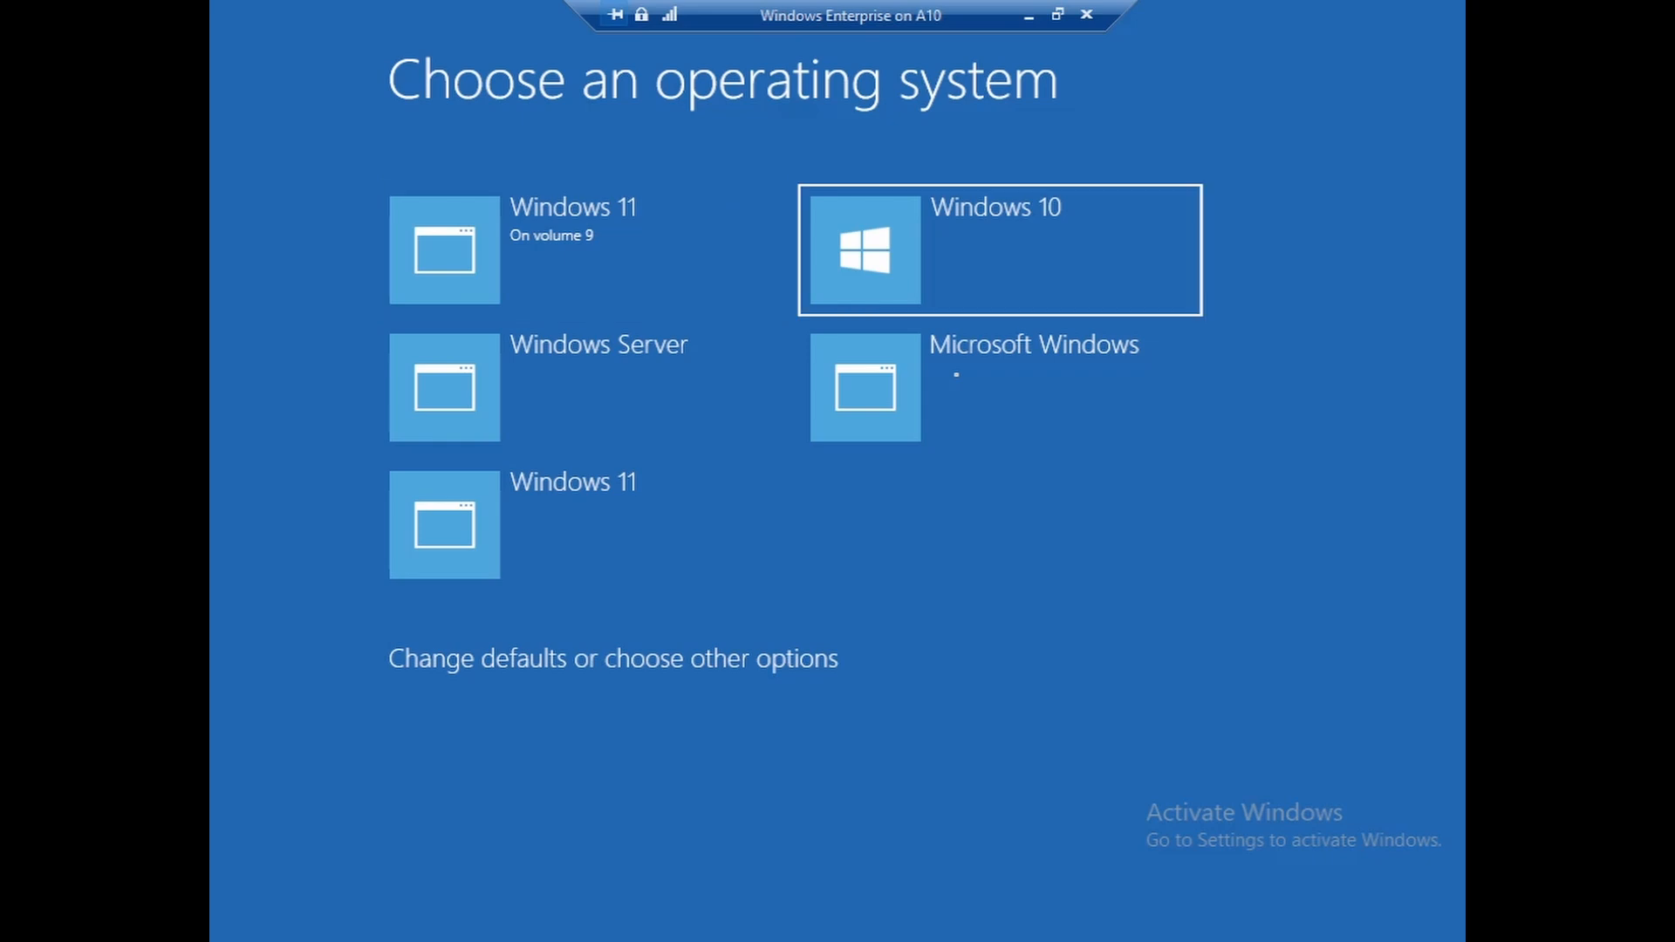
key("Left")
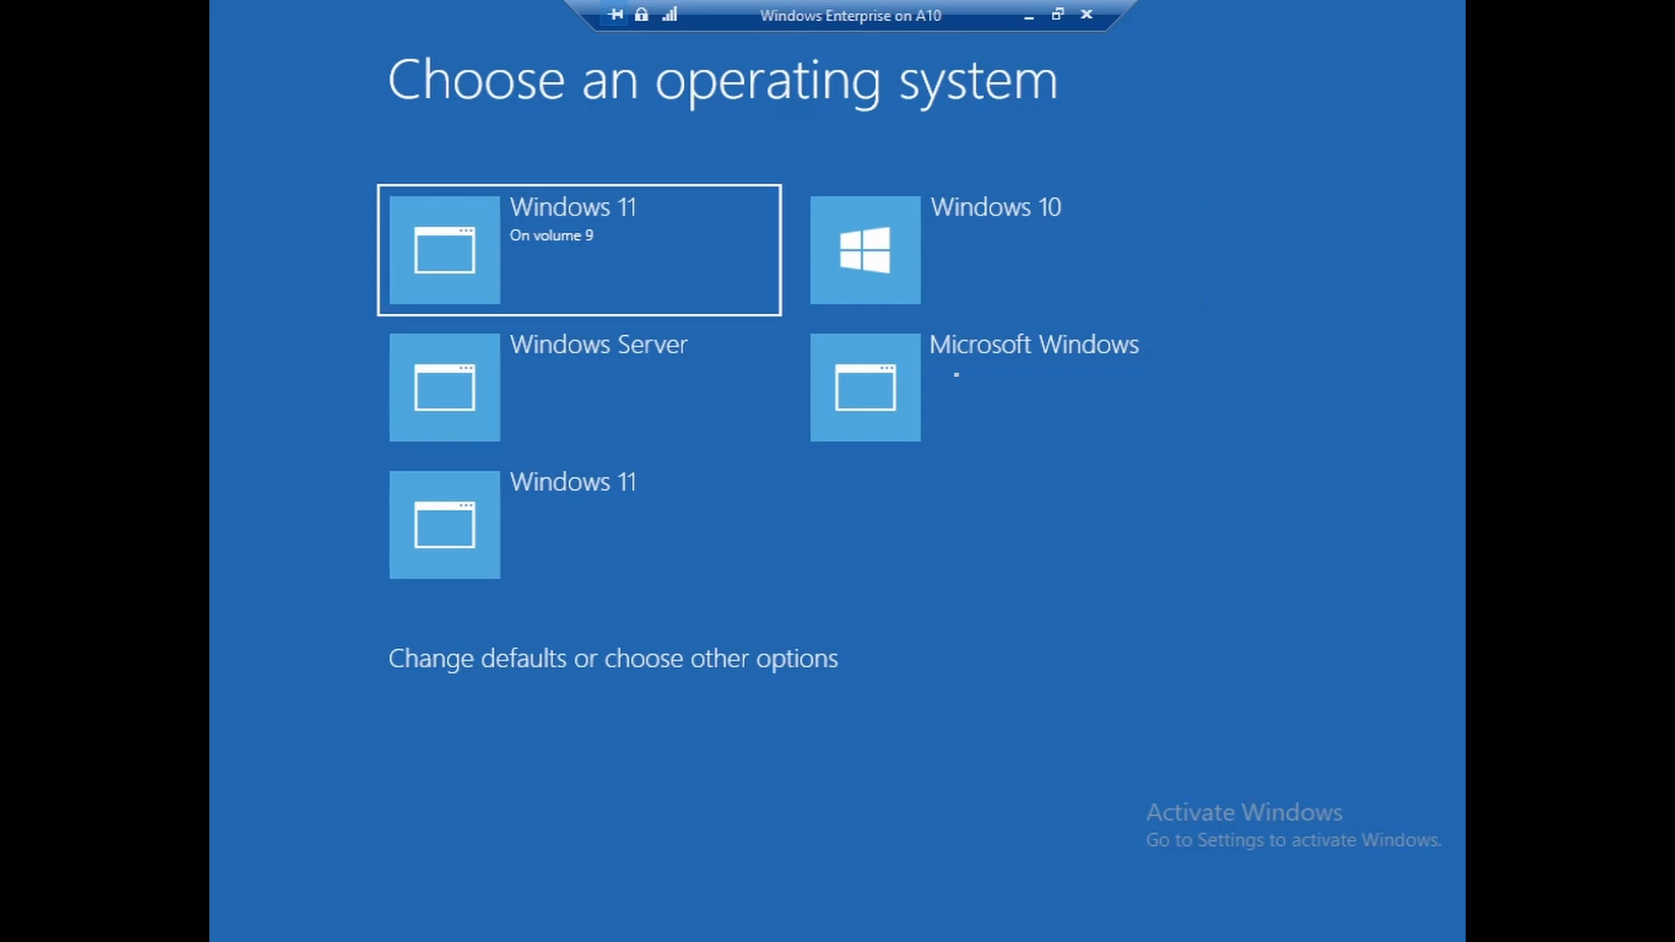
key("Down")
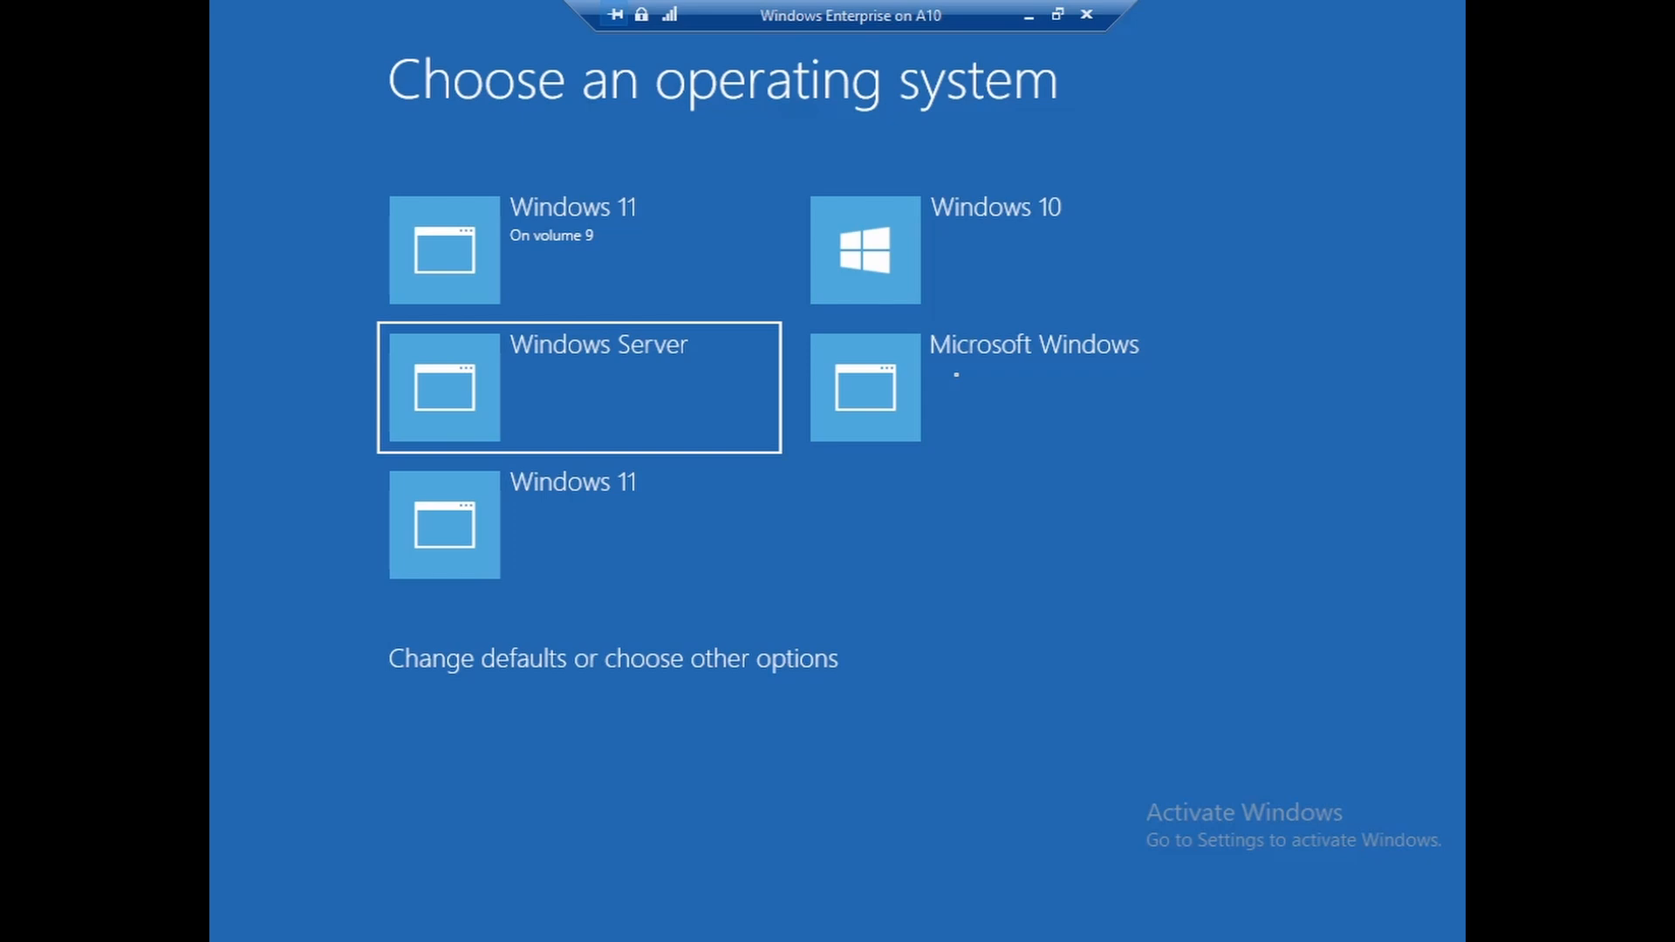
key("Up")
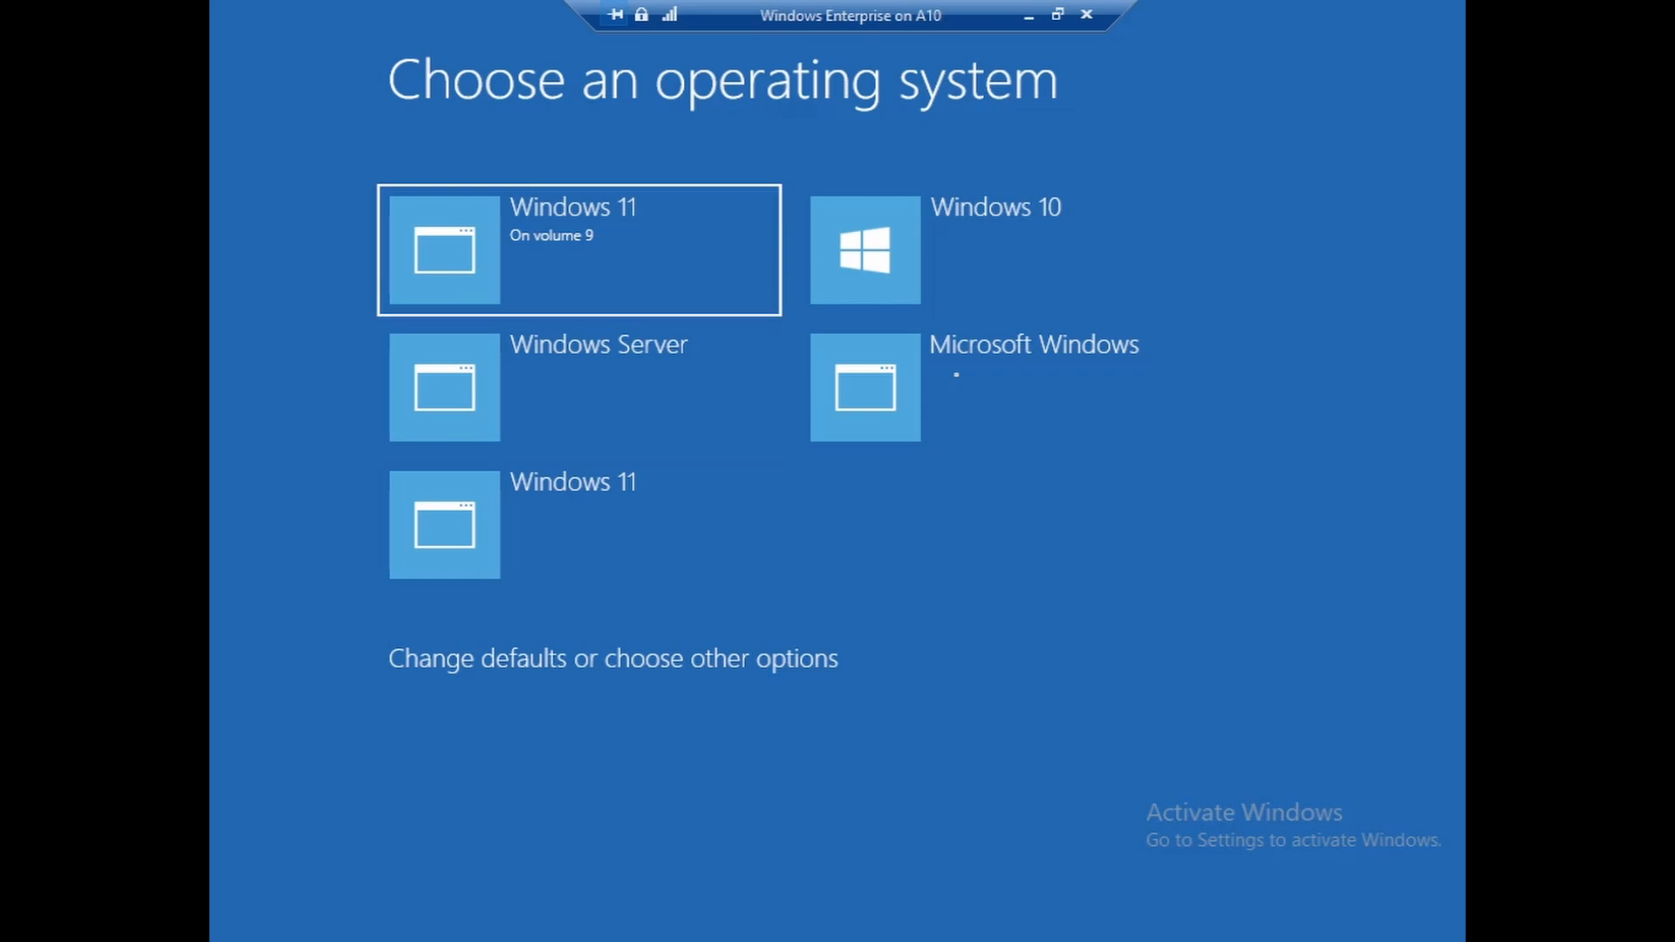
key("Down")
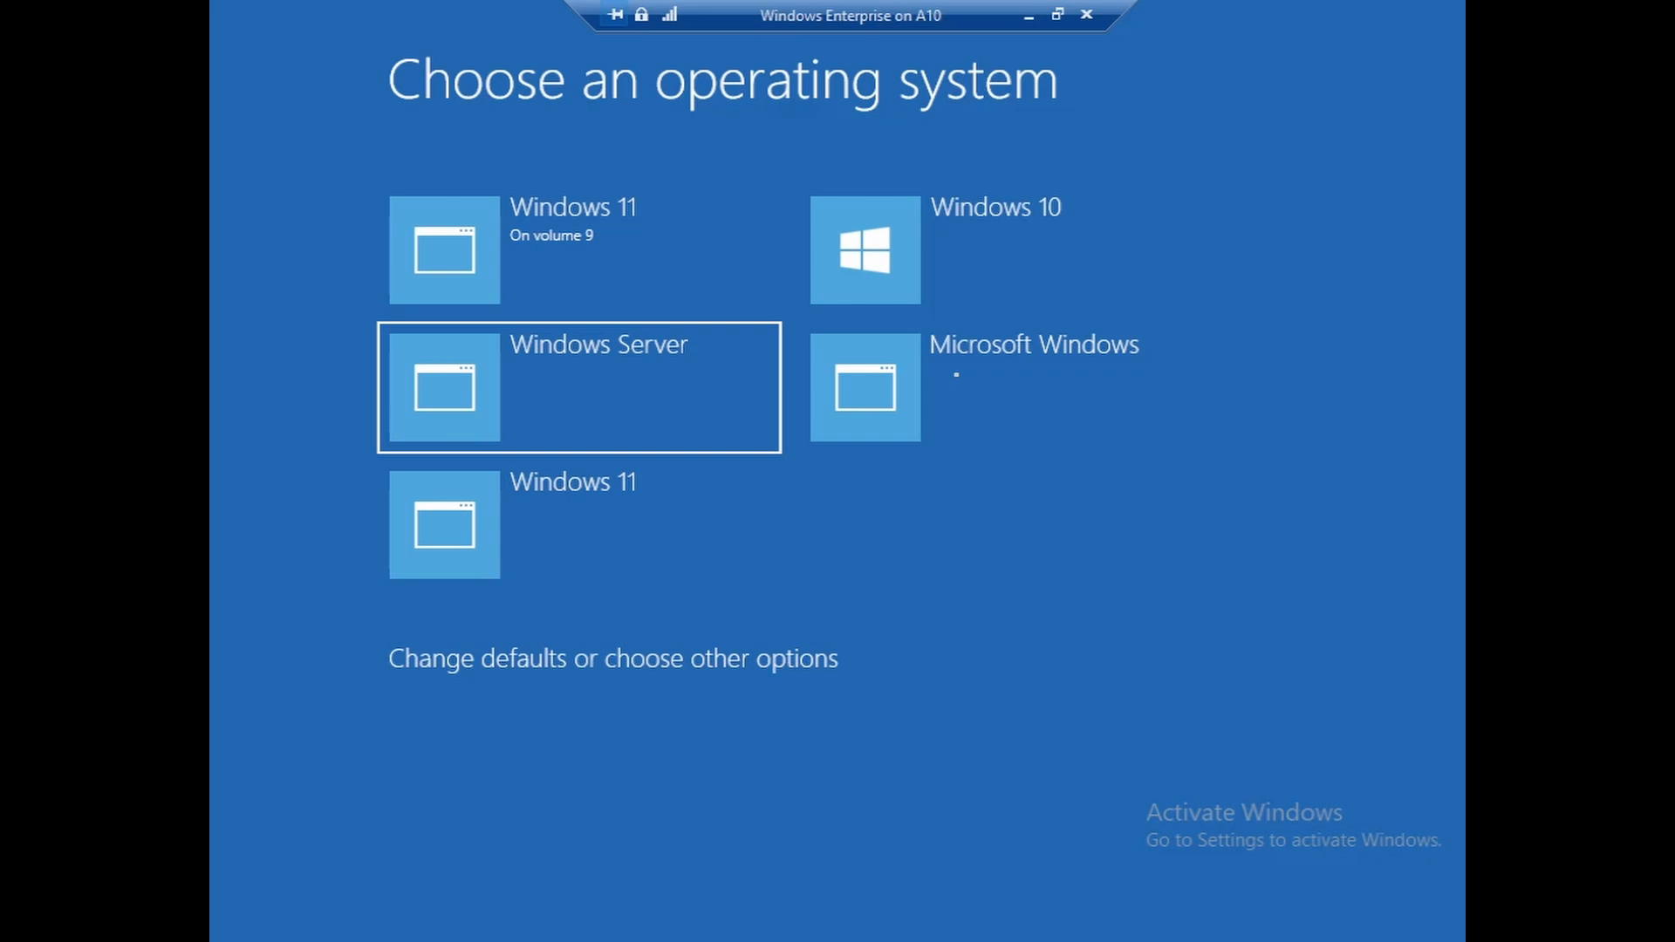
key("Right")
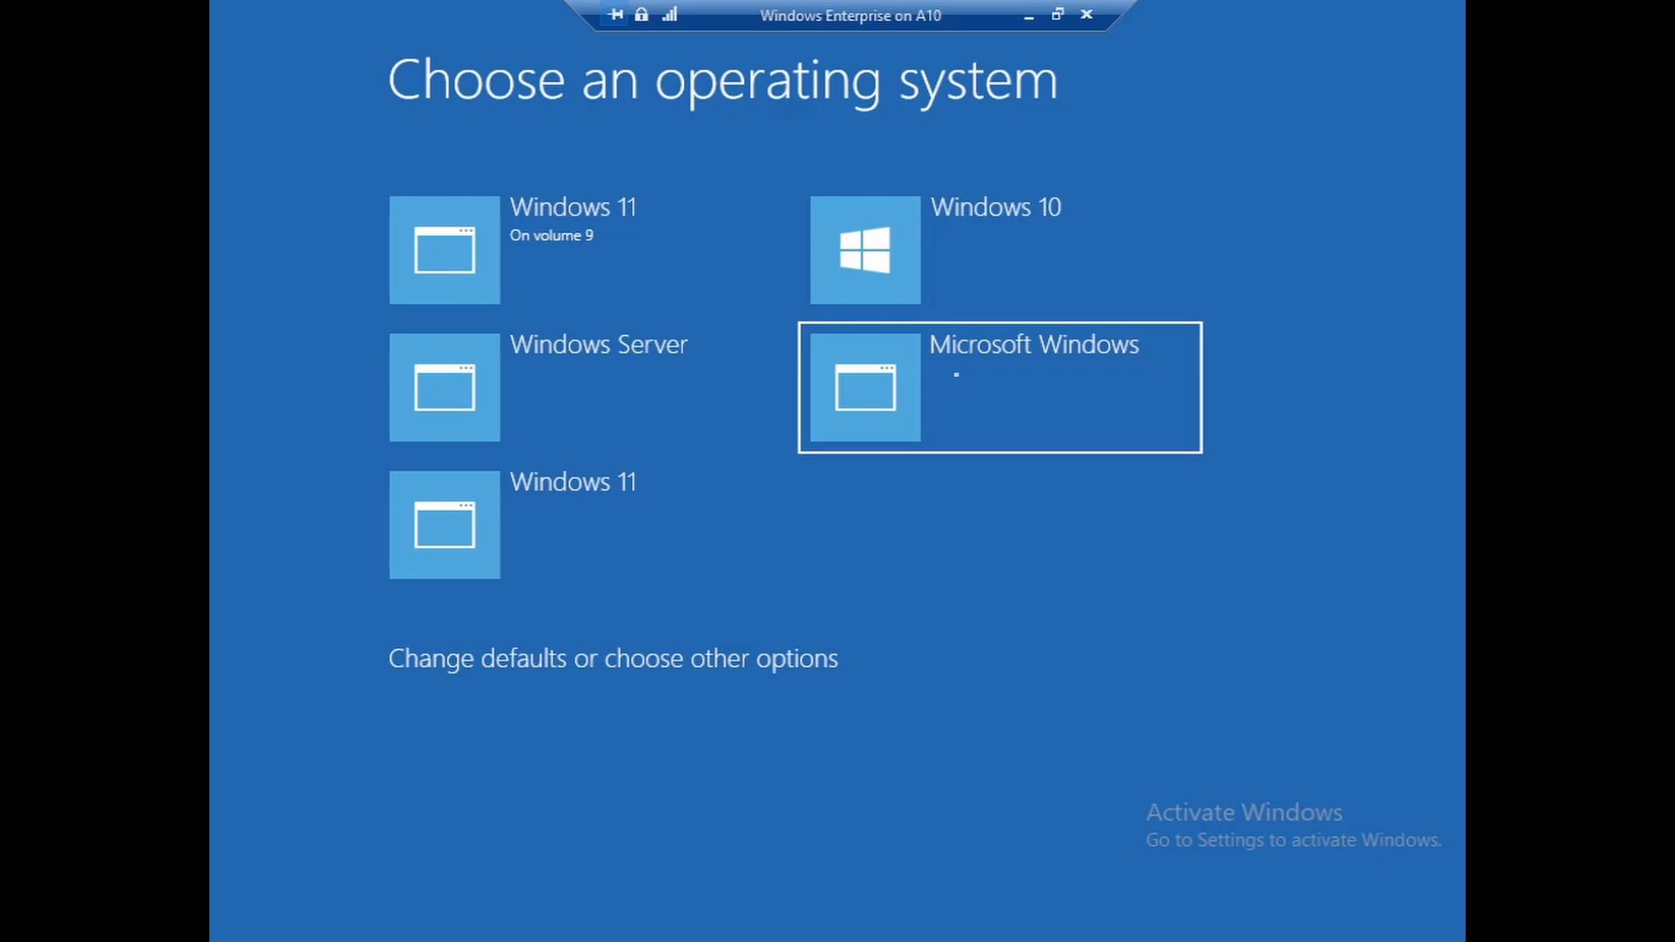
key("Up")
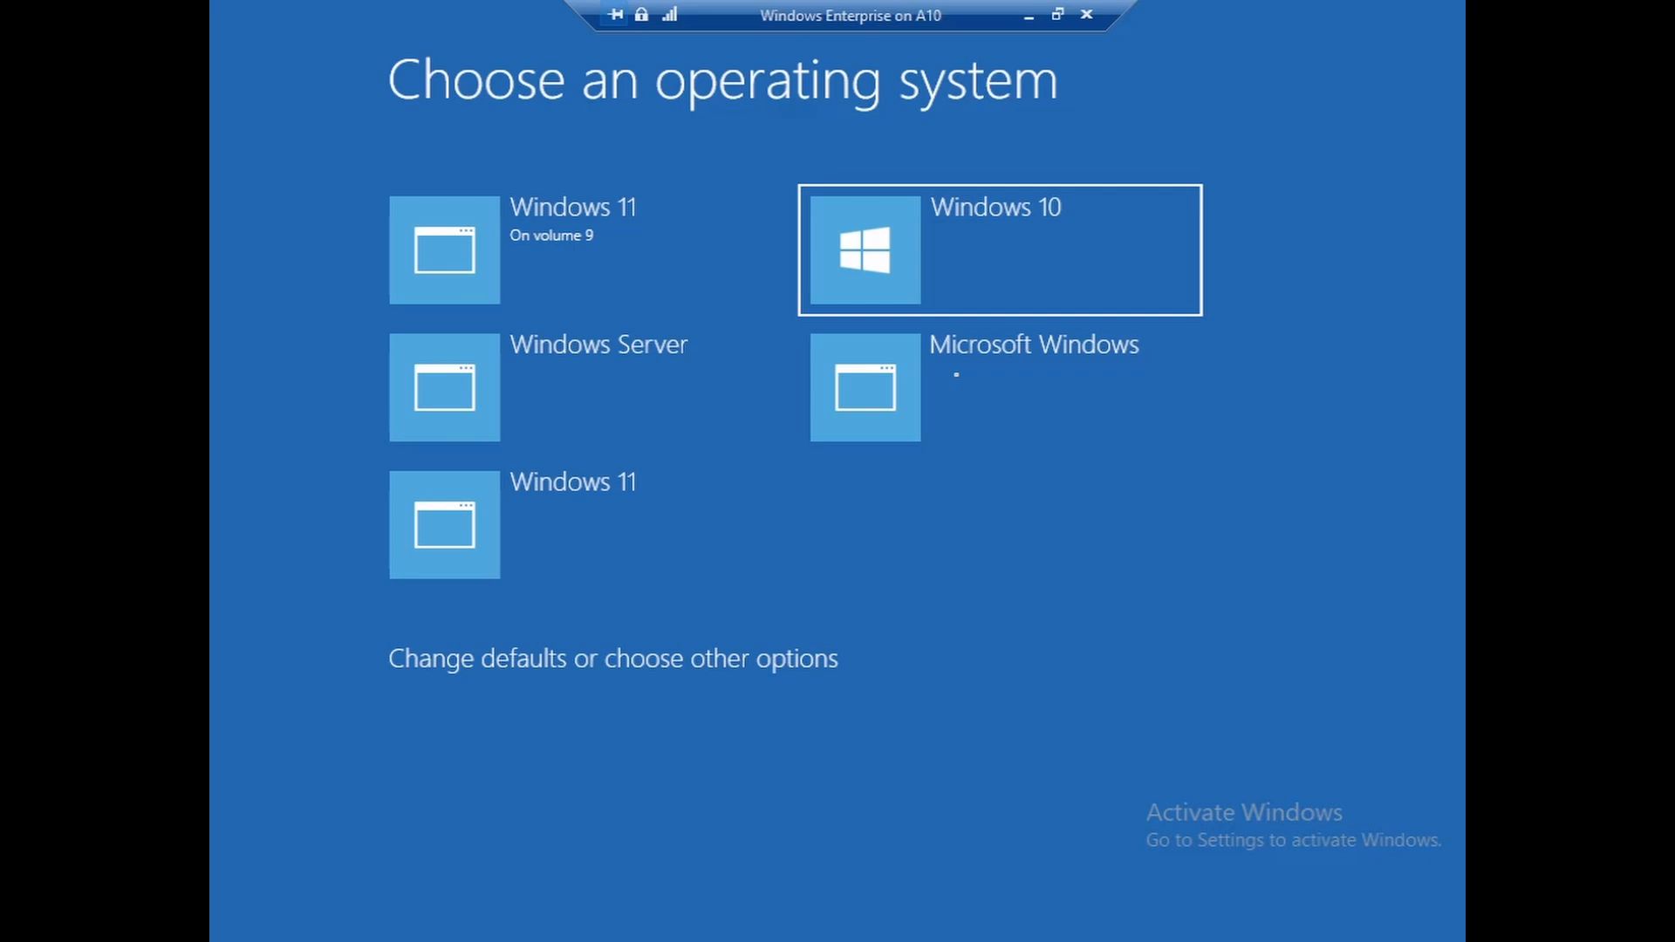
key("Down")
key("Left")
key("Down")
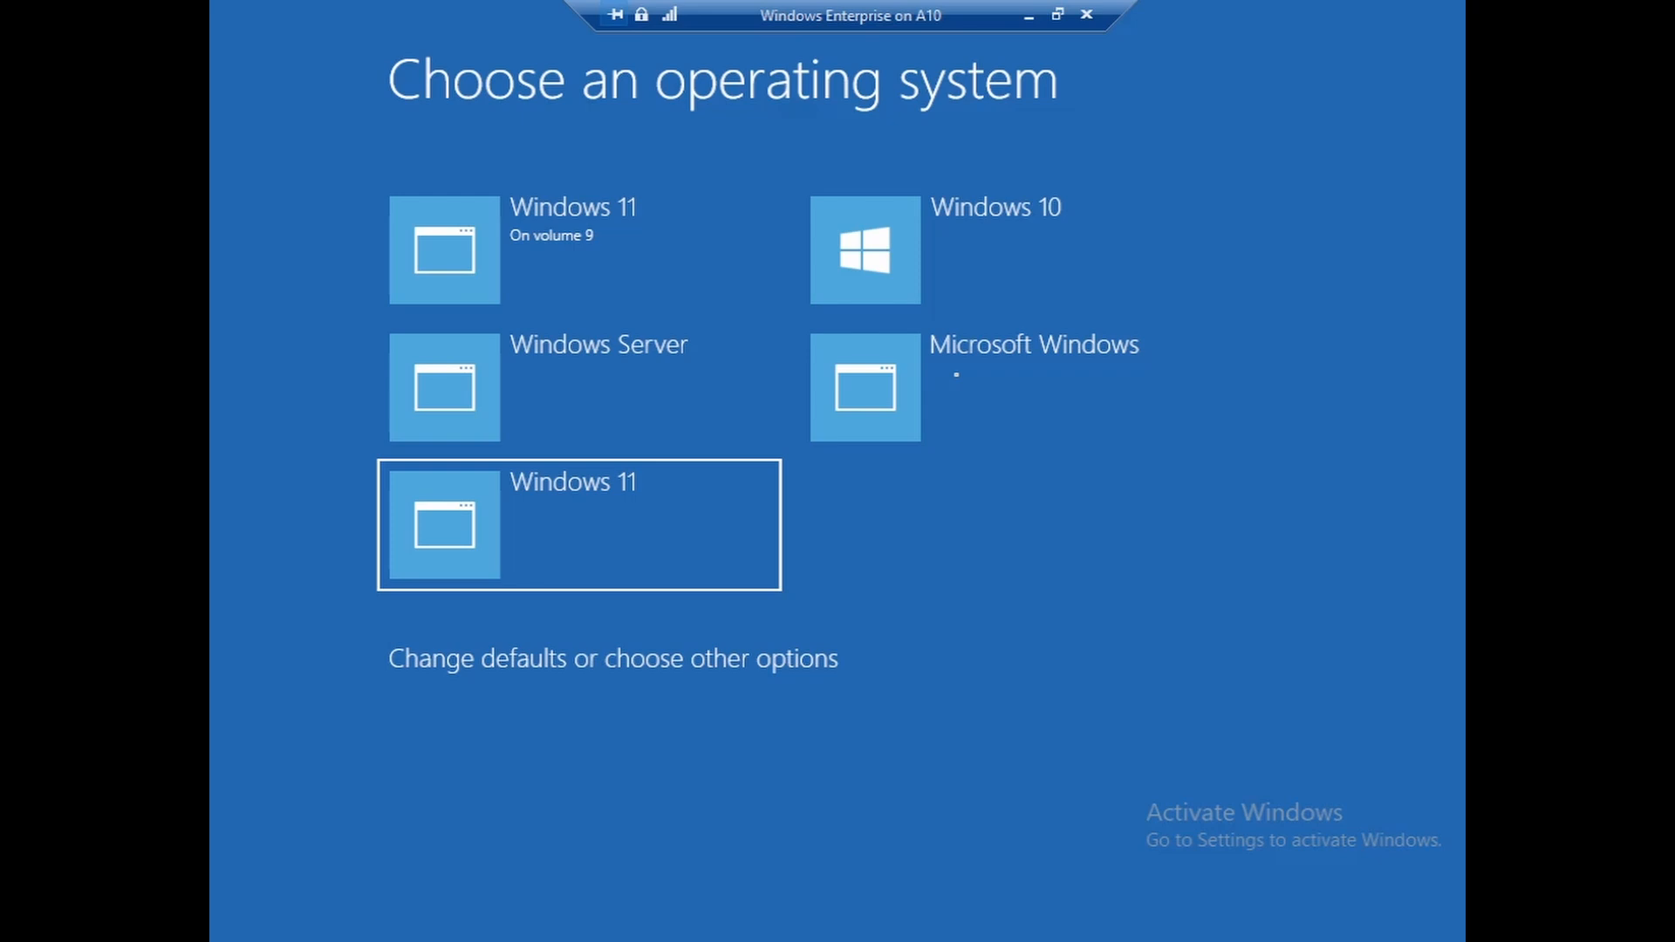
key("Up")
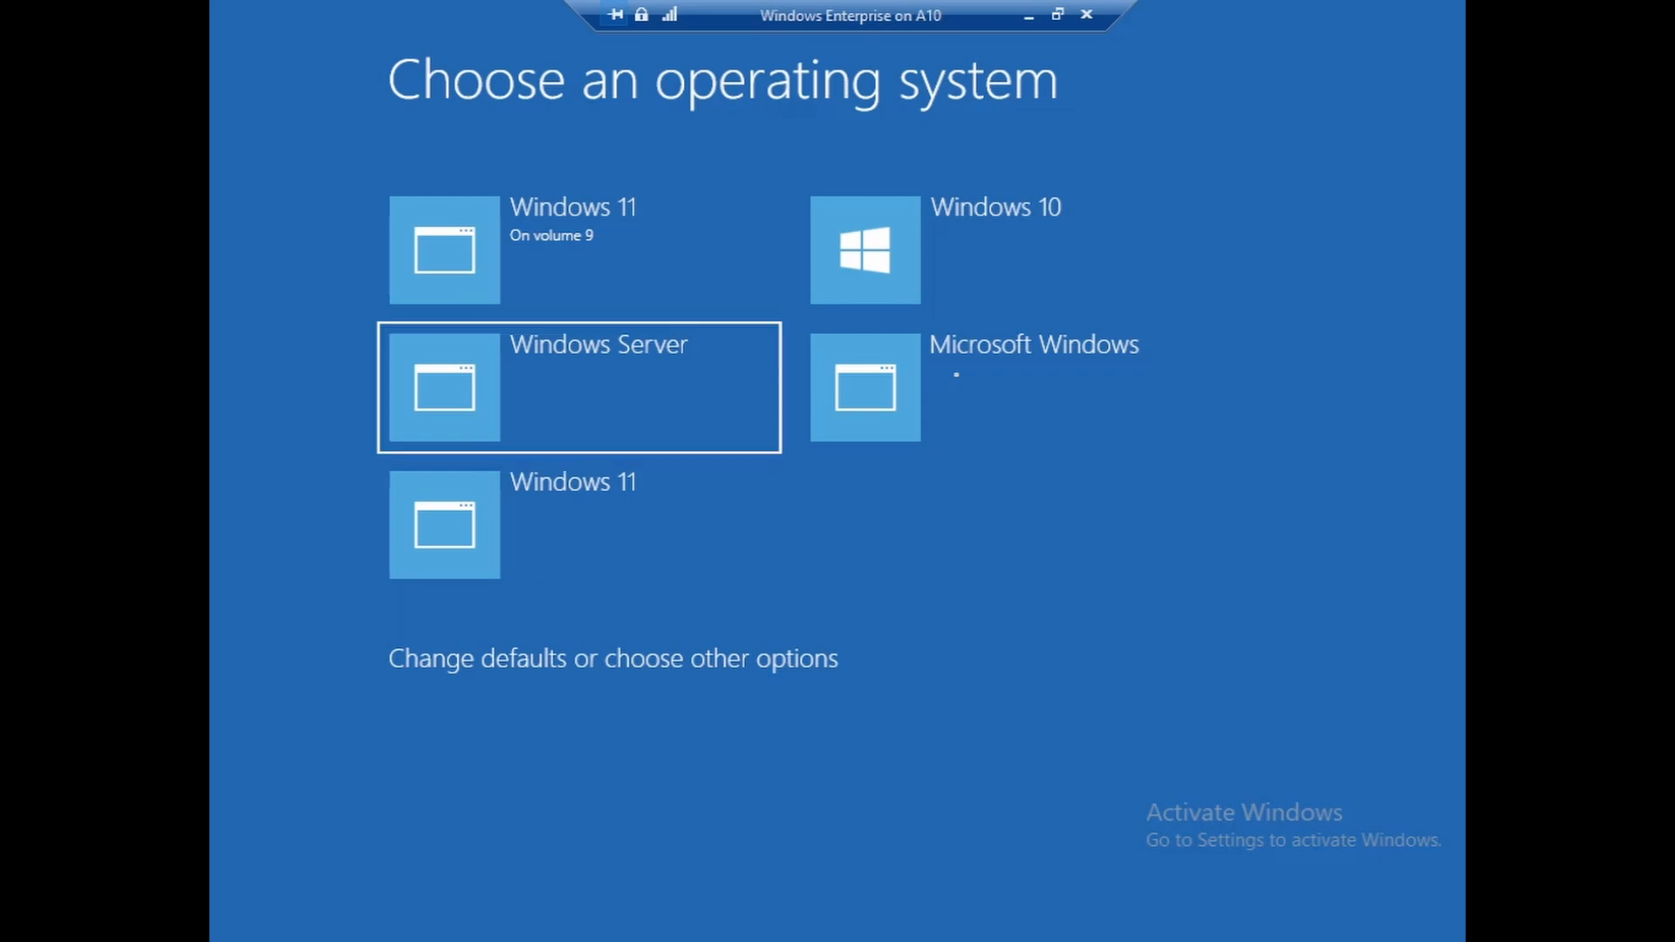
key("Right")
key("Left")
key("Up")
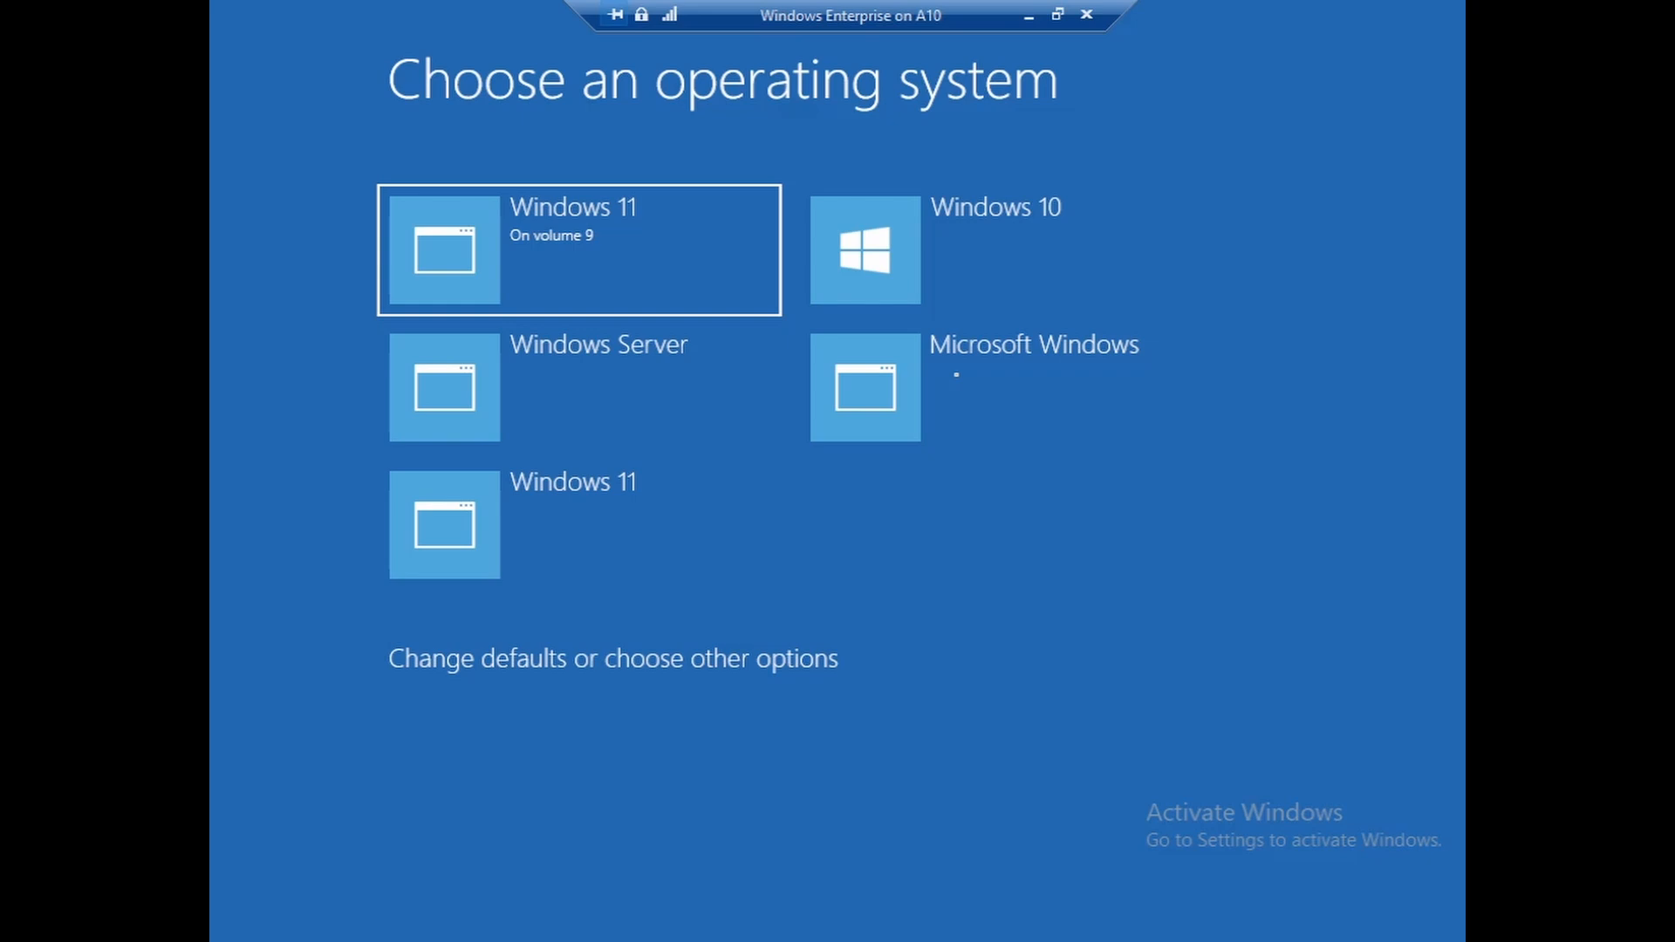
key("Right")
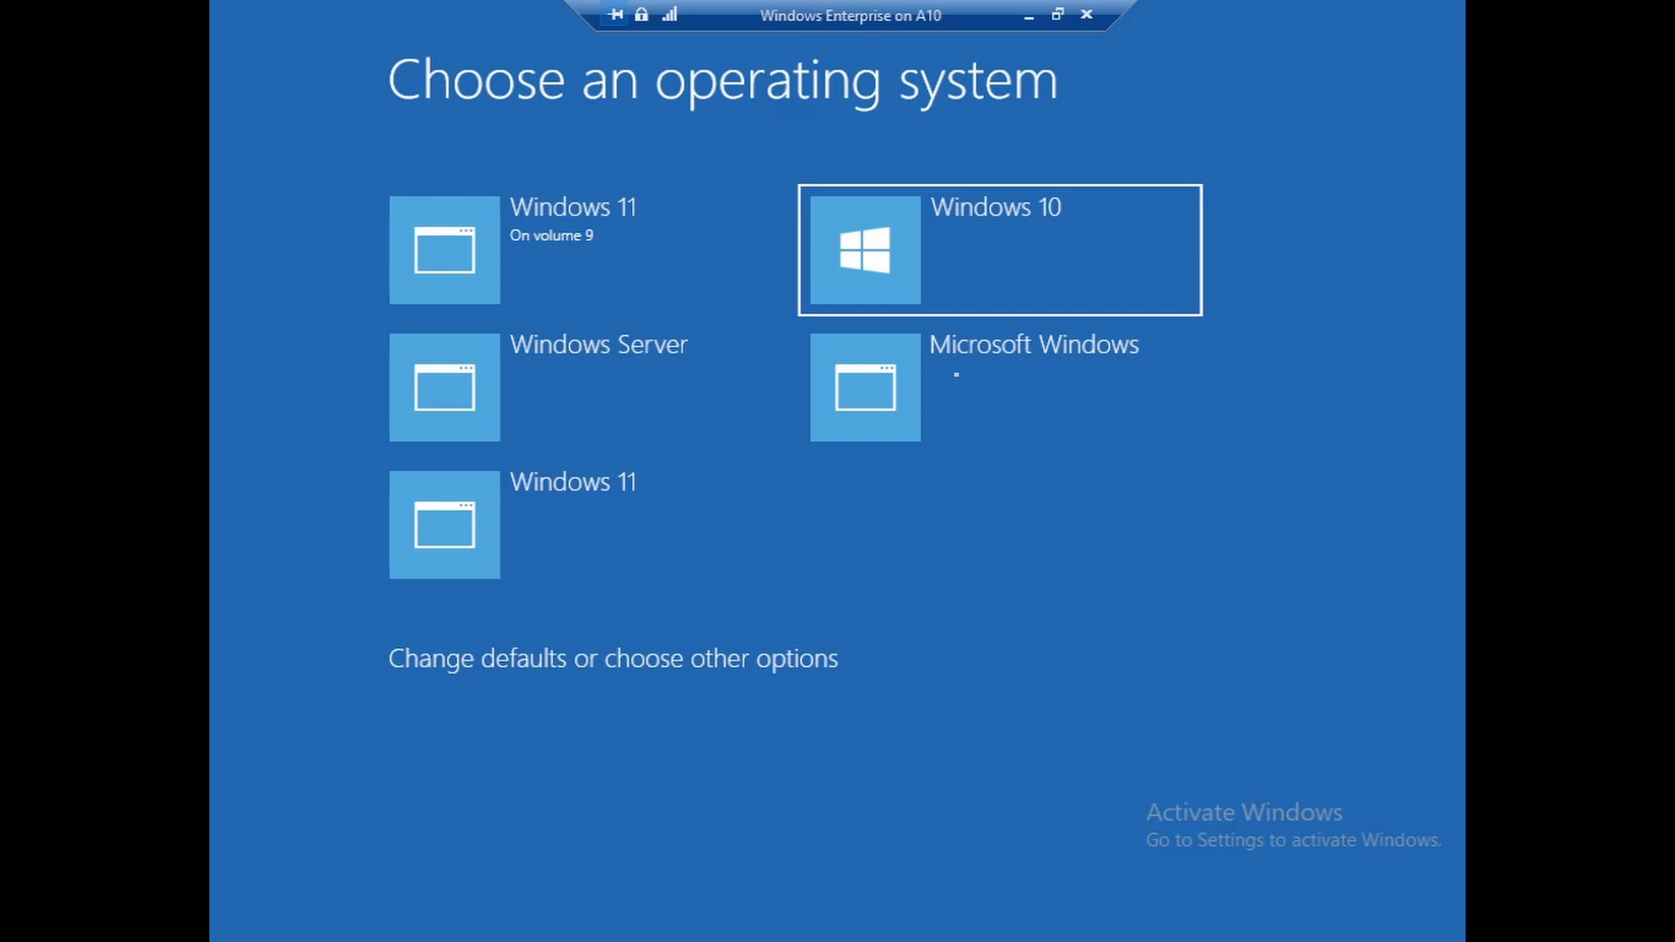
key("Left")
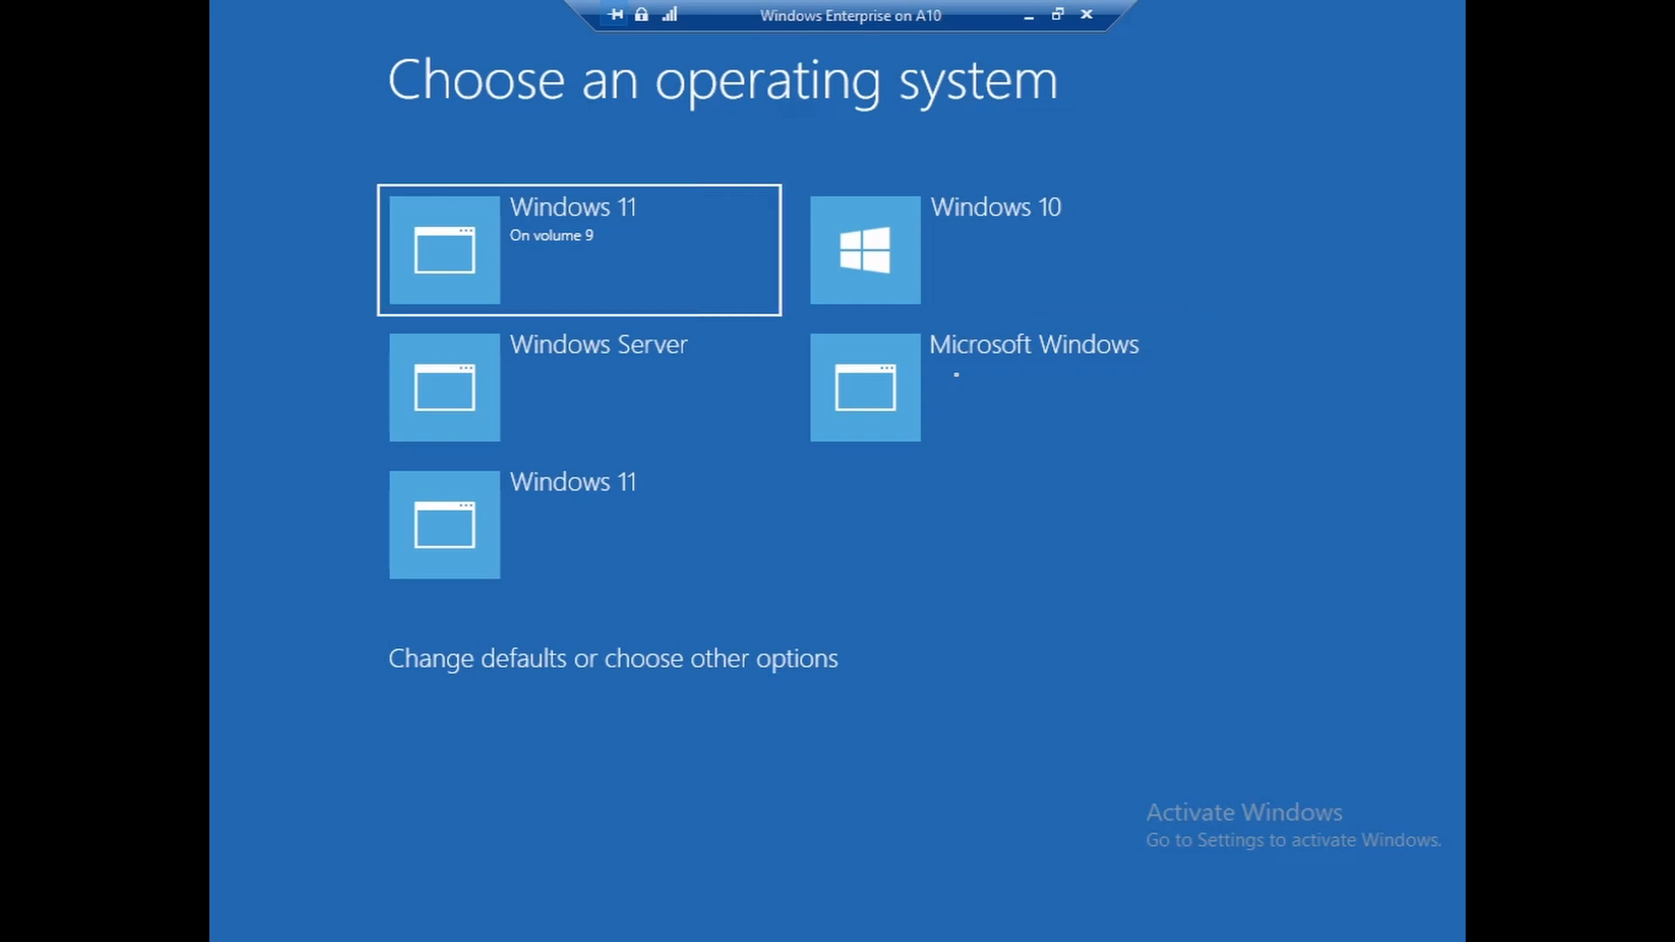
key("Down")
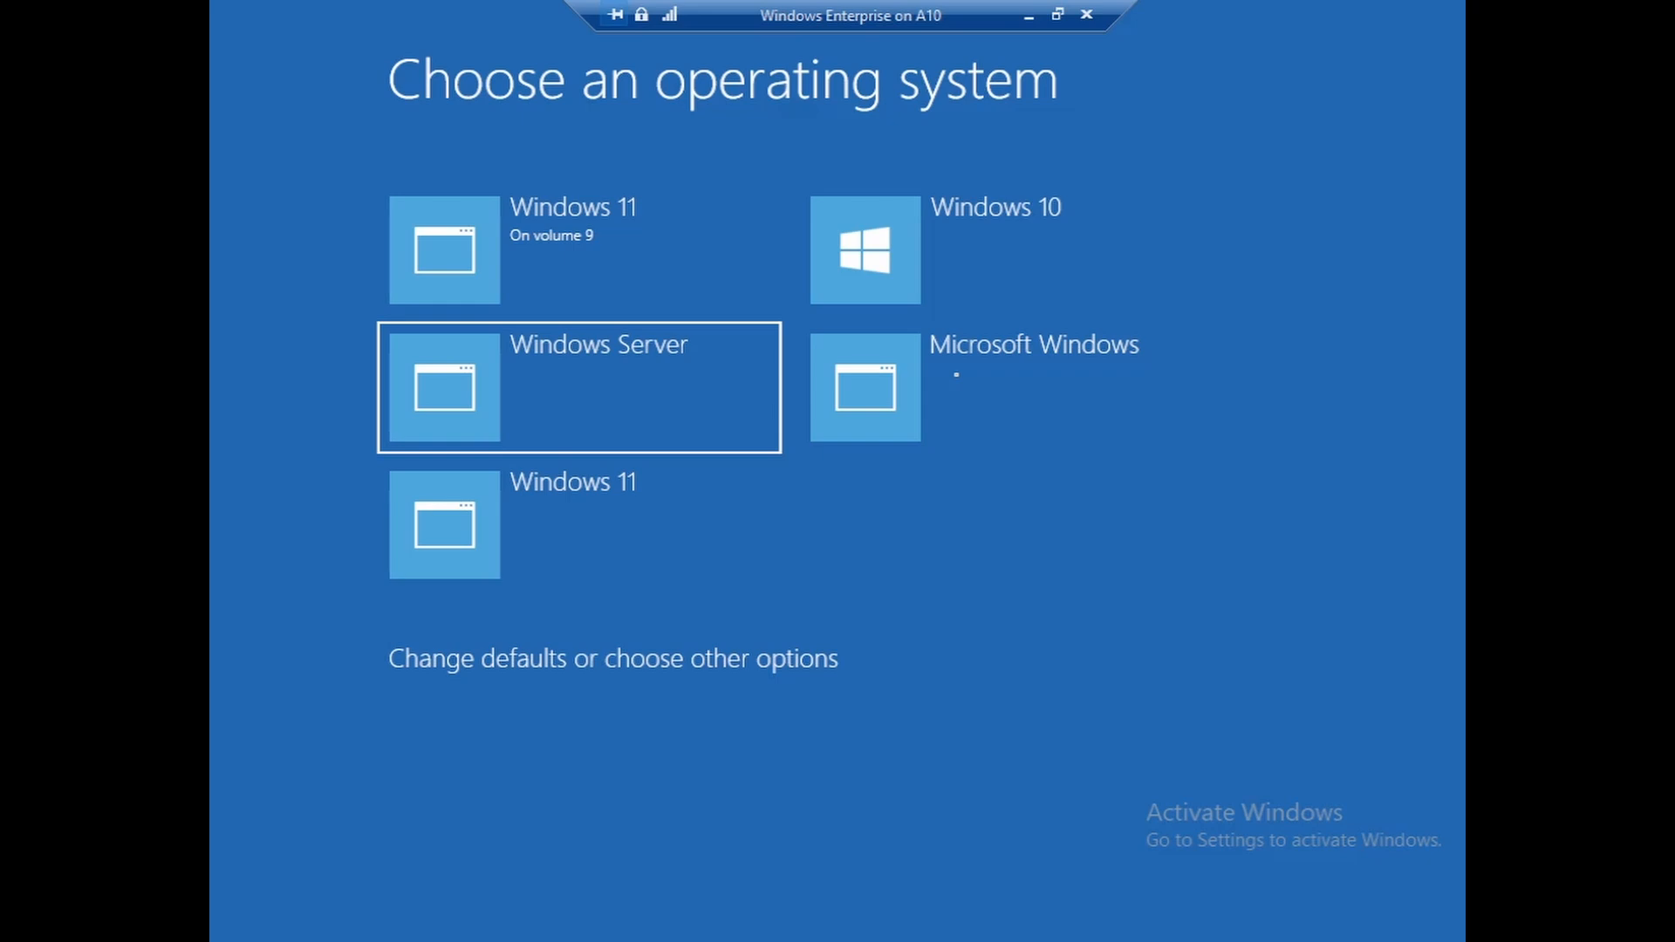